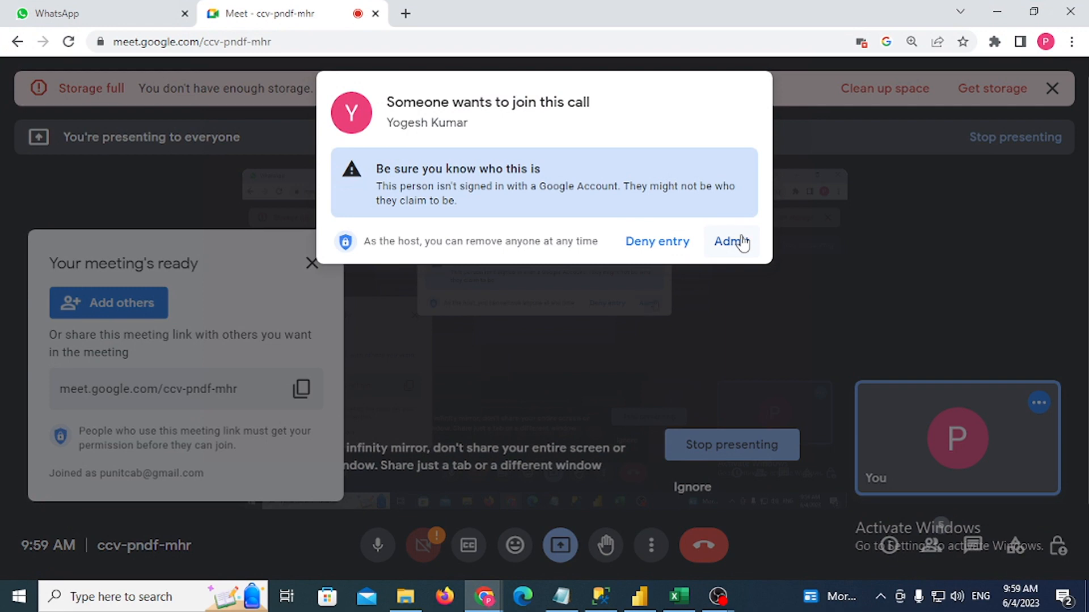
Admit the person waiting to join the video call
{"action": "left_click", "coordinate": [734, 242]}
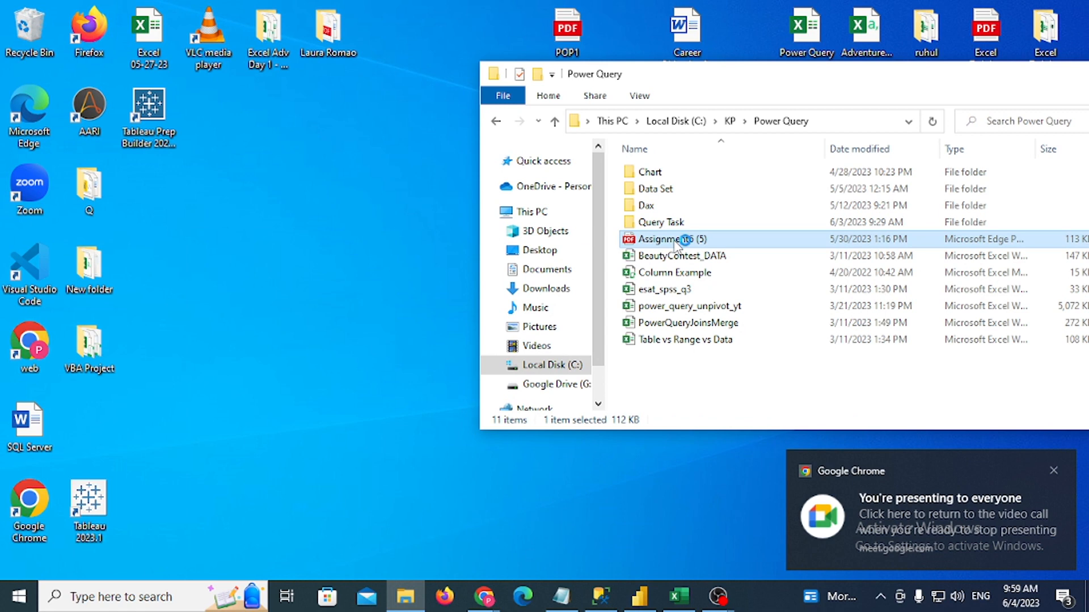
Open the Assignment6 (5) PDF from the Power Query folder and enlarge its picture of the finished queries
{"action": "double_click", "coordinate": [681, 240]}
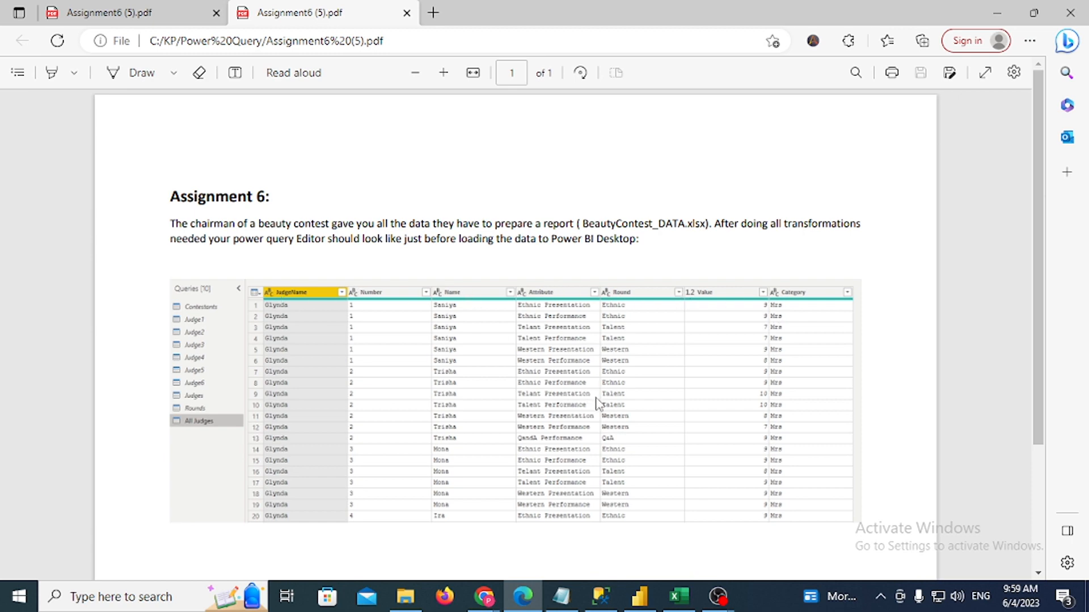
{"action": "scroll", "coordinate": [599, 405], "scroll_direction": "down", "scroll_amount": 3}
{"action": "scroll", "coordinate": [600, 405], "scroll_direction": "up", "scroll_amount": 2}
{"action": "scroll", "coordinate": [599, 404], "scroll_direction": "down", "scroll_amount": 1}
{"action": "scroll", "coordinate": [597, 403], "scroll_direction": "up", "scroll_amount": 1}
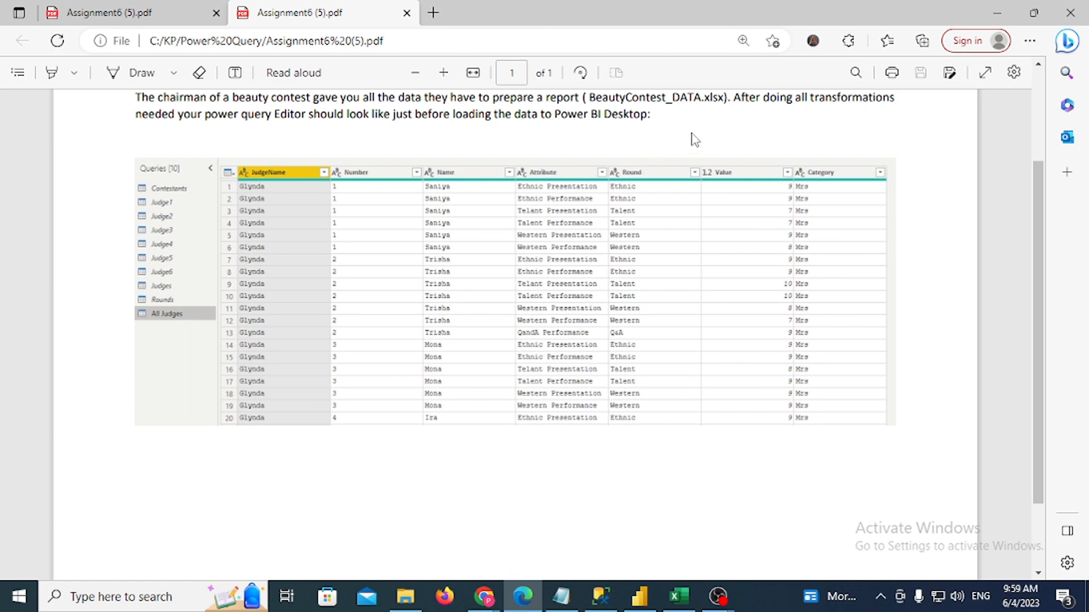
{"action": "left_click", "coordinate": [444, 74]}
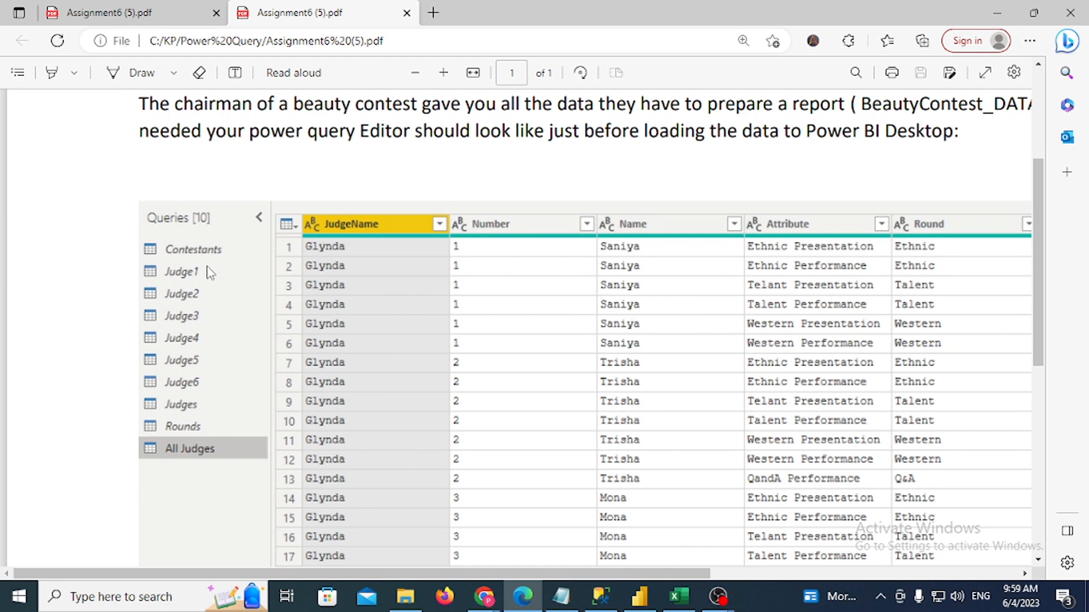
Capture the Queries list in the assignment picture with Snipping Tool
{"action": "key", "text": "super"}
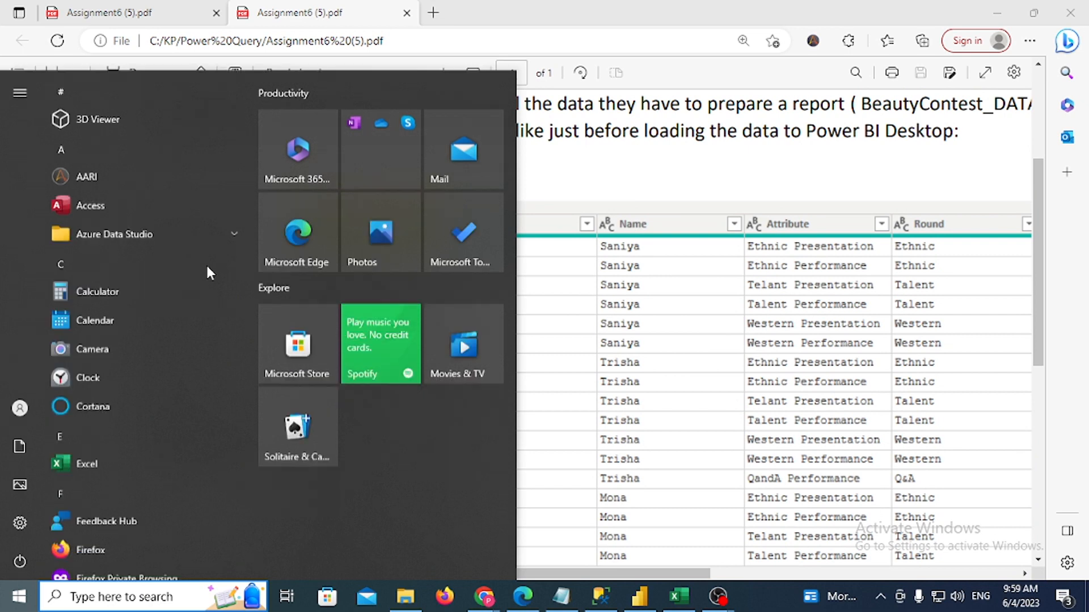
{"action": "type", "text": "snip"}
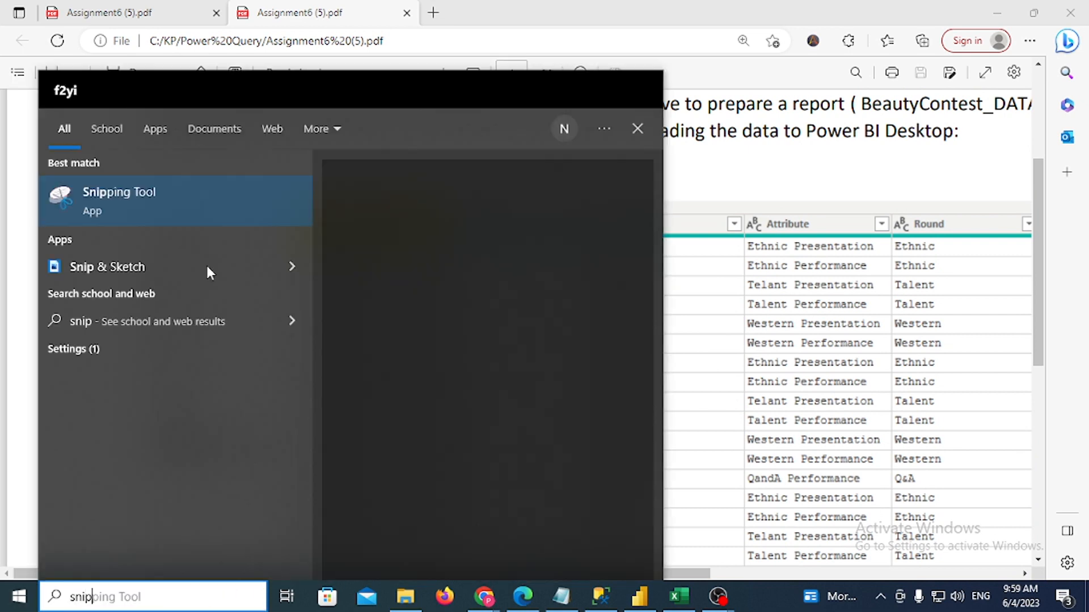
{"action": "left_click", "coordinate": [127, 188]}
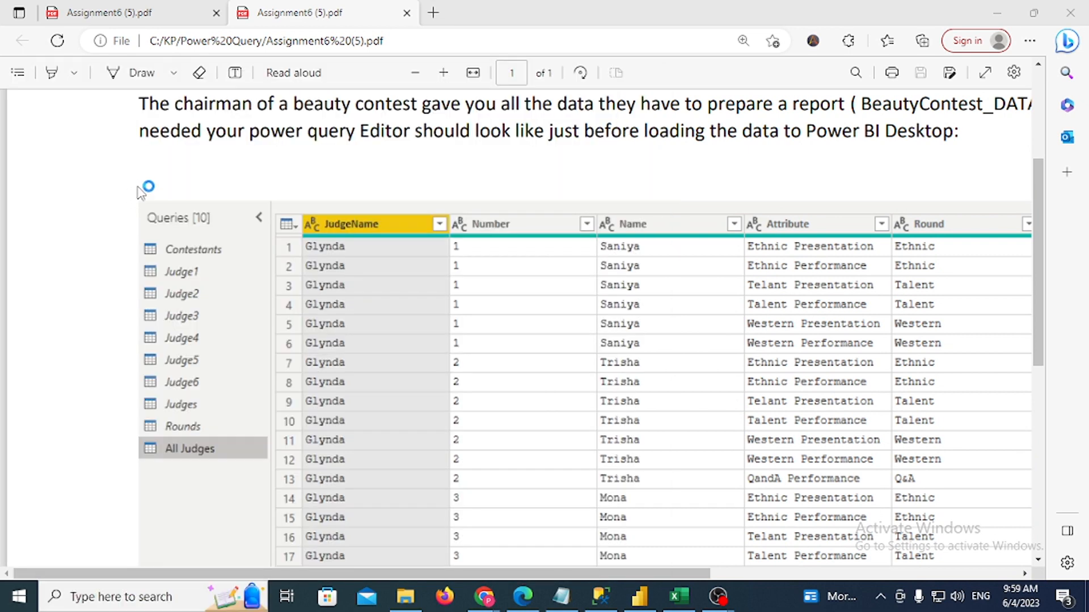
{"action": "left_click", "coordinate": [50, 340]}
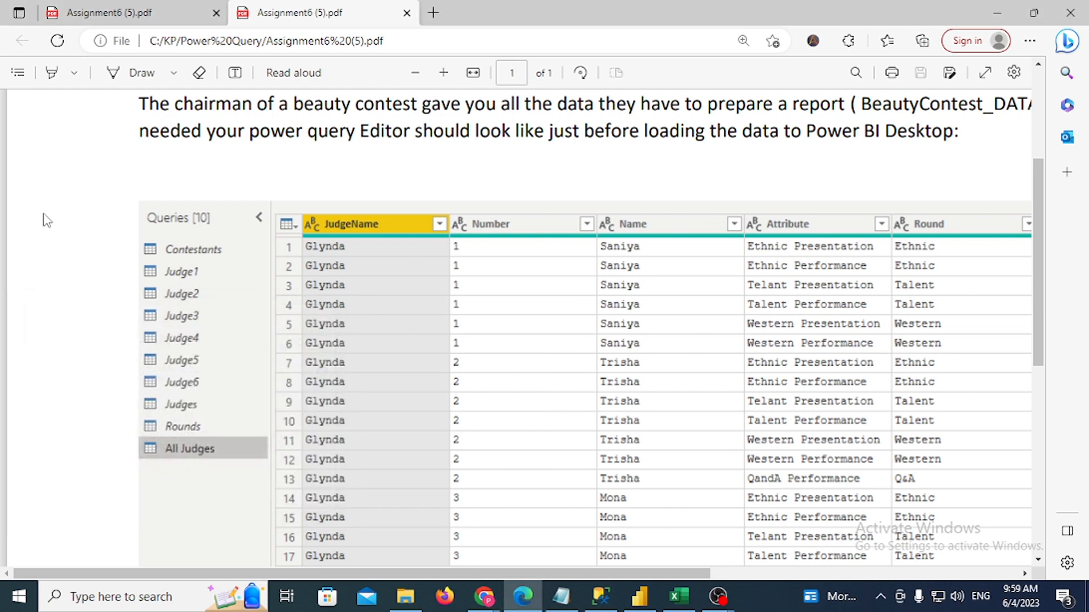
{"action": "left_click_drag", "start_coordinate": [74, 175], "coordinate": [293, 501]}
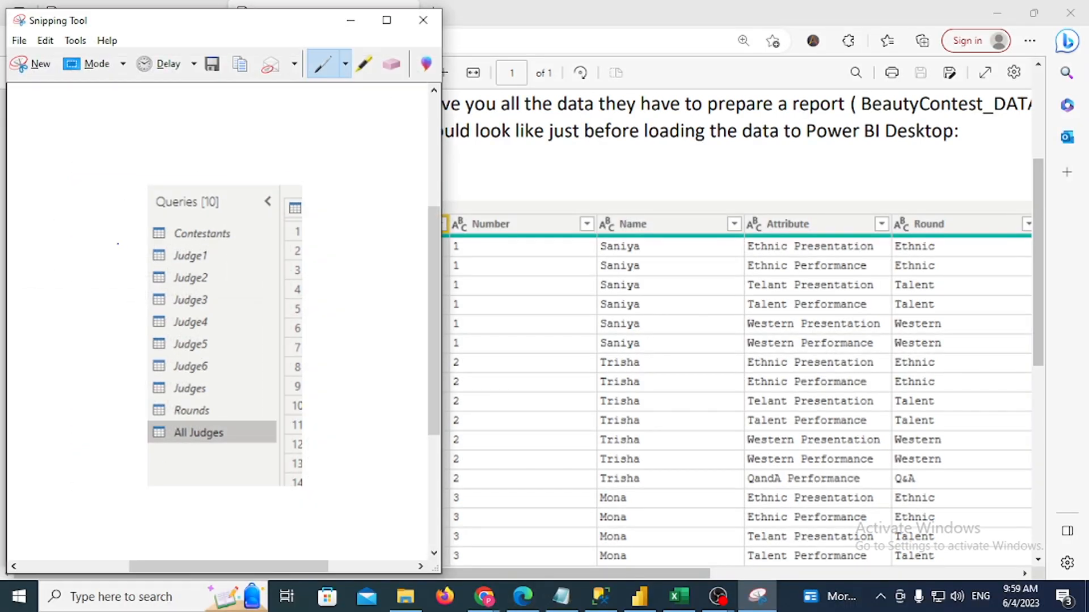
Outline the queries from Contestants to Rounds in pen on the snip, then return to the PDF's result table columns
{"action": "left_click_drag", "start_coordinate": [130, 239], "coordinate": [131, 383]}
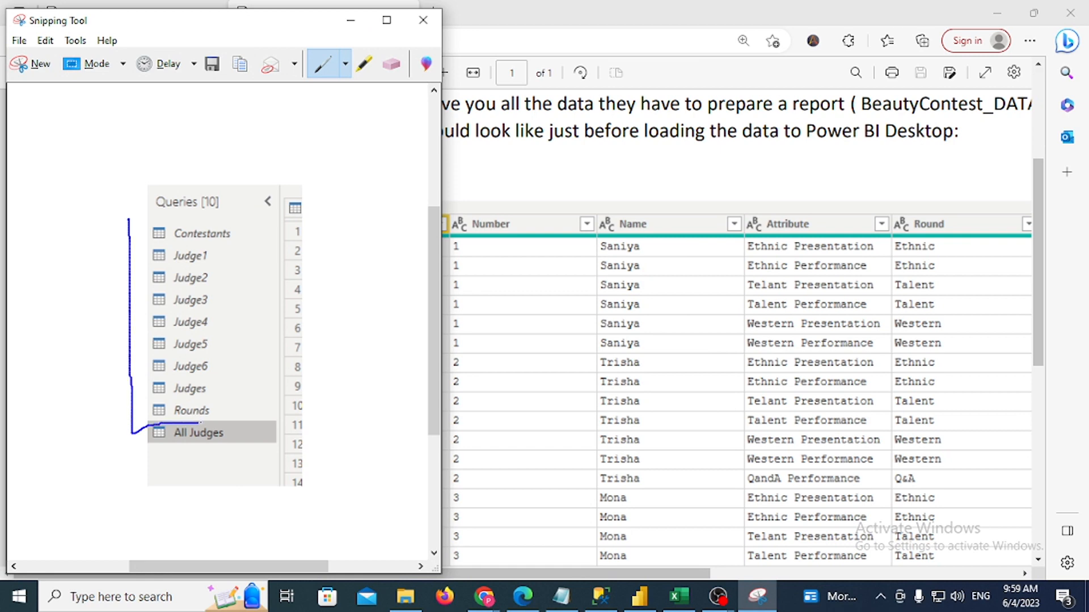
{"action": "mouse_move", "coordinate": [246, 401]}
{"action": "left_mouse_down"}
{"action": "mouse_move", "coordinate": [247, 281]}
{"action": "mouse_move", "coordinate": [190, 202]}
{"action": "mouse_move", "coordinate": [155, 202]}
{"action": "left_mouse_up"}
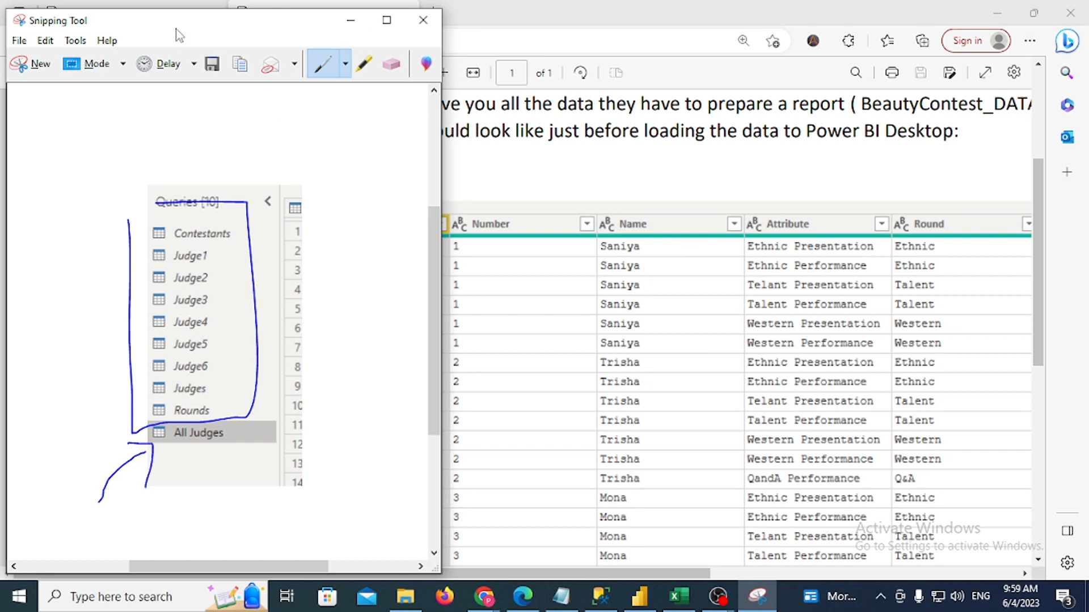
{"action": "left_click", "coordinate": [607, 202]}
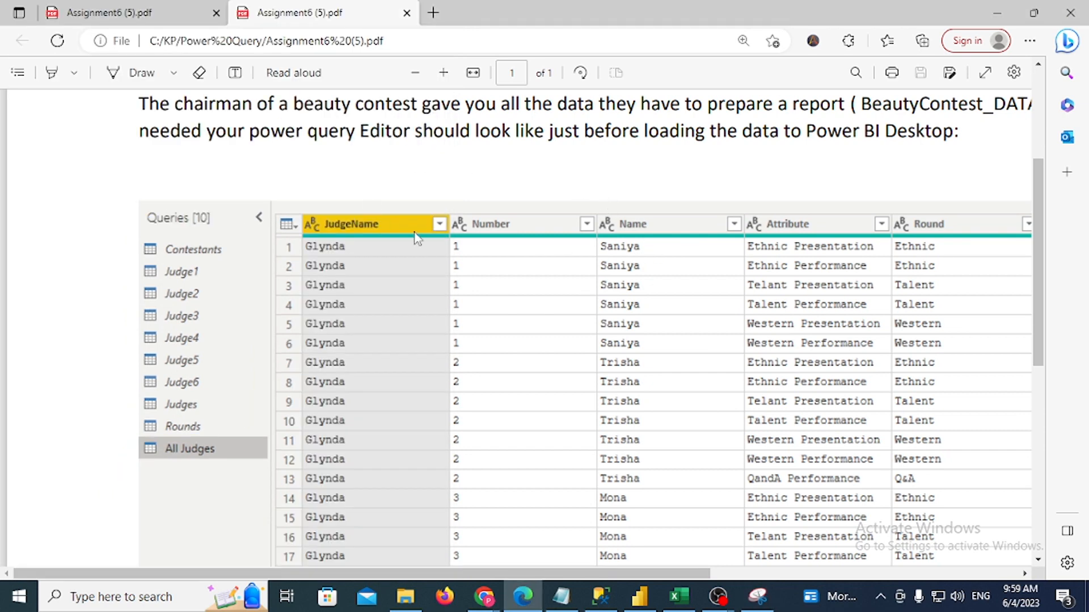
{"action": "left_click_drag", "start_coordinate": [682, 573], "coordinate": [729, 570]}
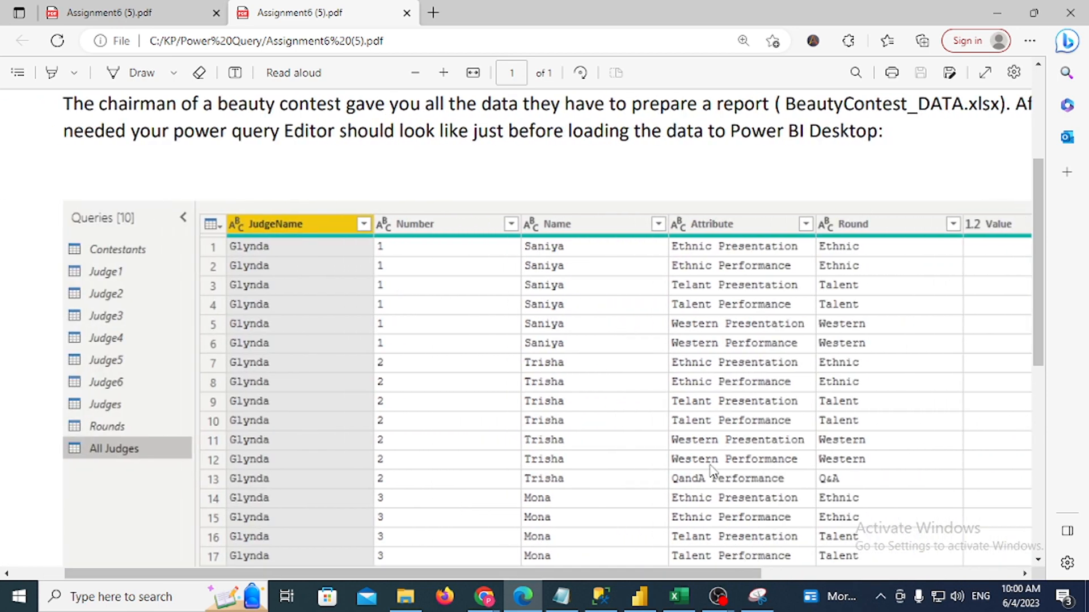
Check the video call window and return to the assignment PDF
{"action": "mouse_move", "coordinate": [483, 596]}
{"action": "left_click", "coordinate": [416, 542]}
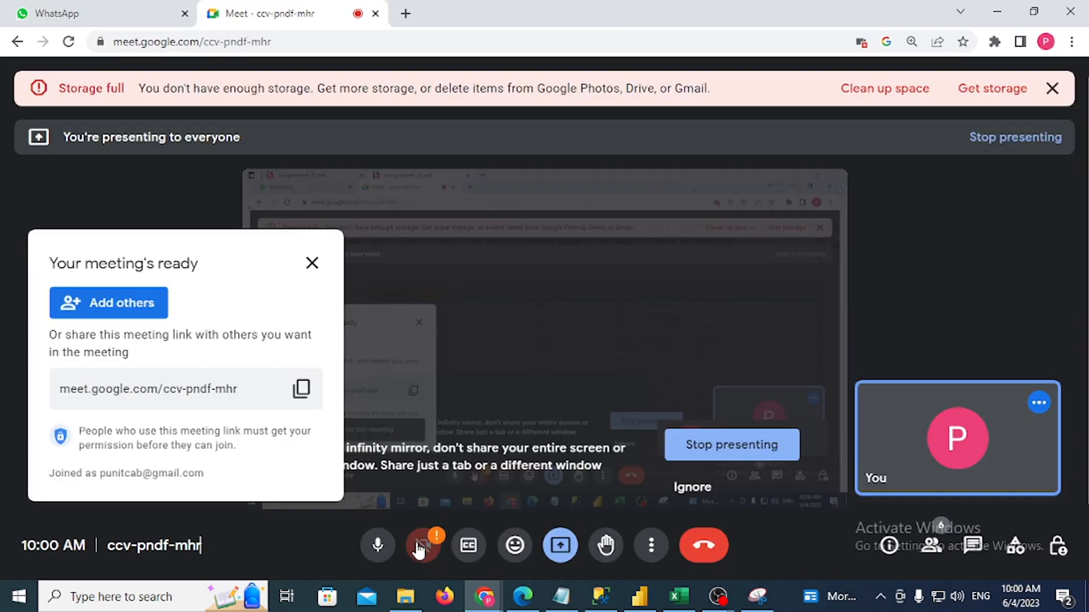
{"action": "left_click", "coordinate": [997, 11]}
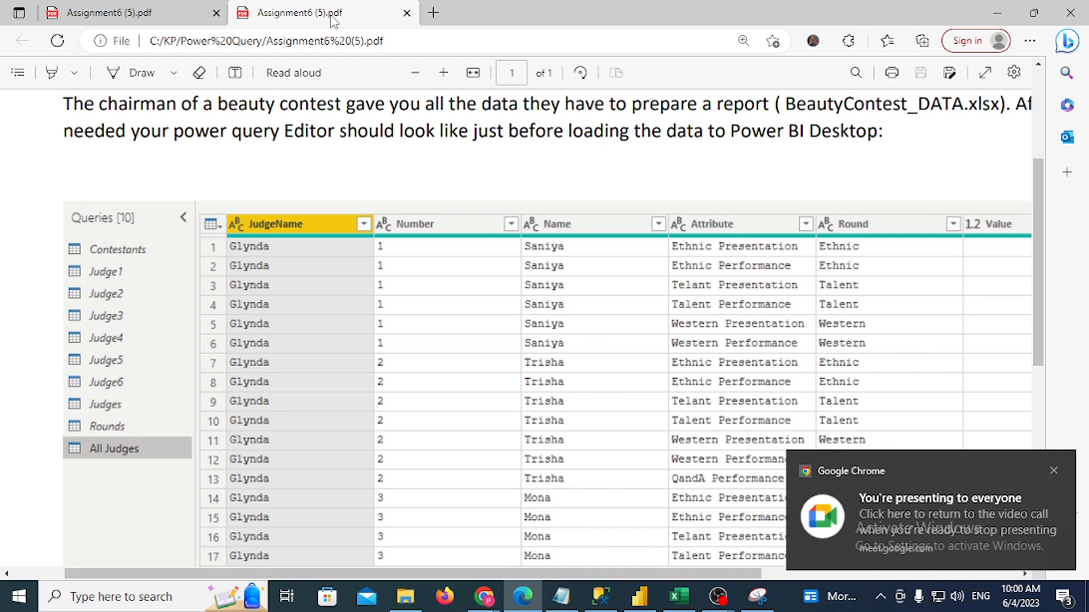
Open the BeautyContest_DATA workbook from the Power Query folder in Excel
{"action": "left_click", "coordinate": [404, 596]}
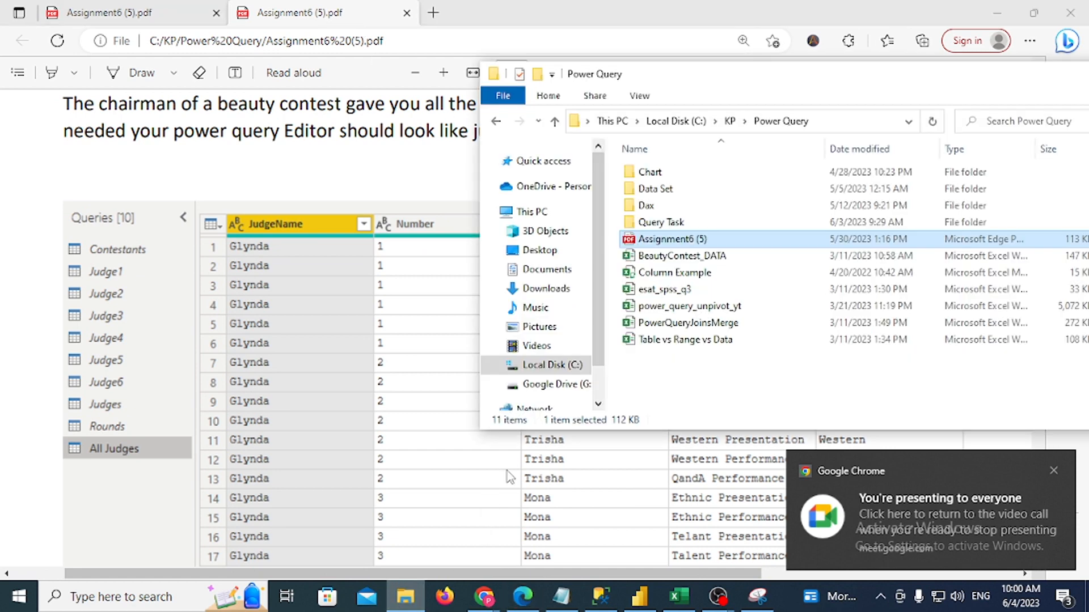
{"action": "left_click", "coordinate": [669, 258]}
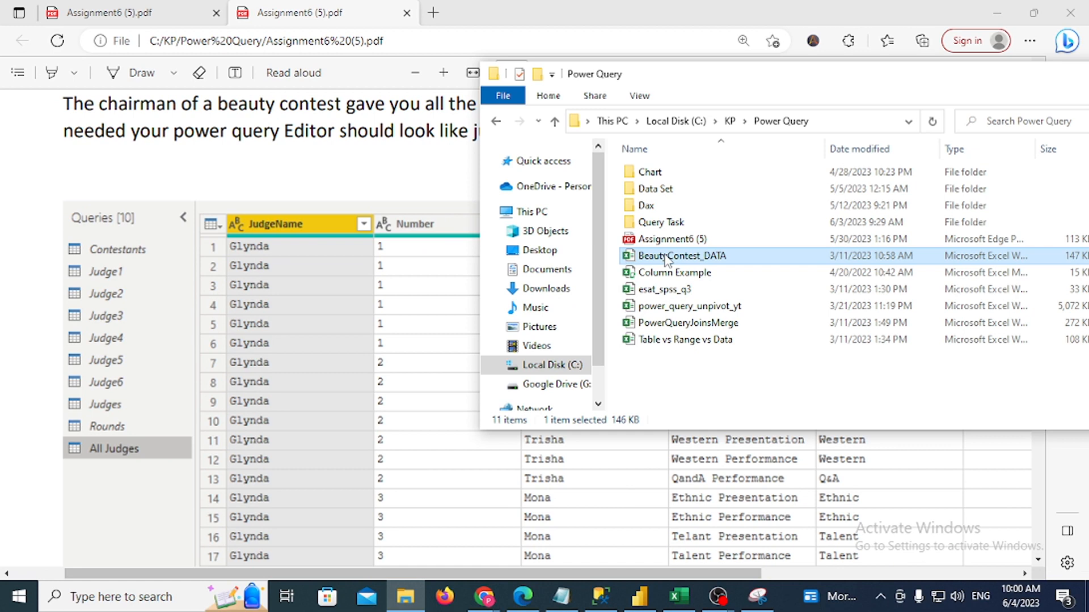
{"action": "double_click", "coordinate": [666, 258]}
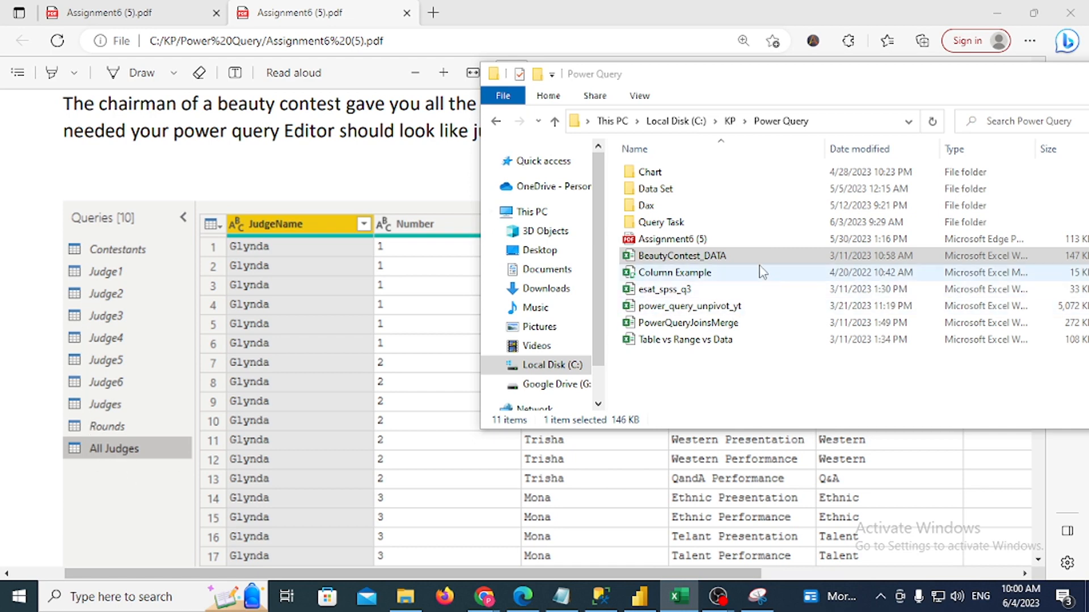
{"action": "double_click", "coordinate": [744, 255]}
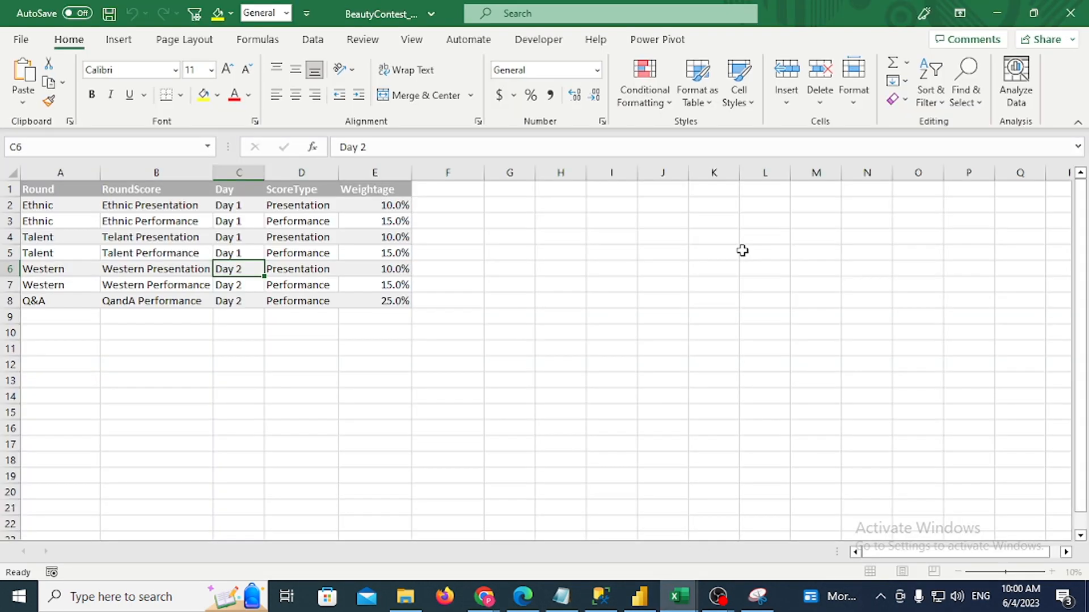
{"action": "left_click", "coordinate": [742, 251]}
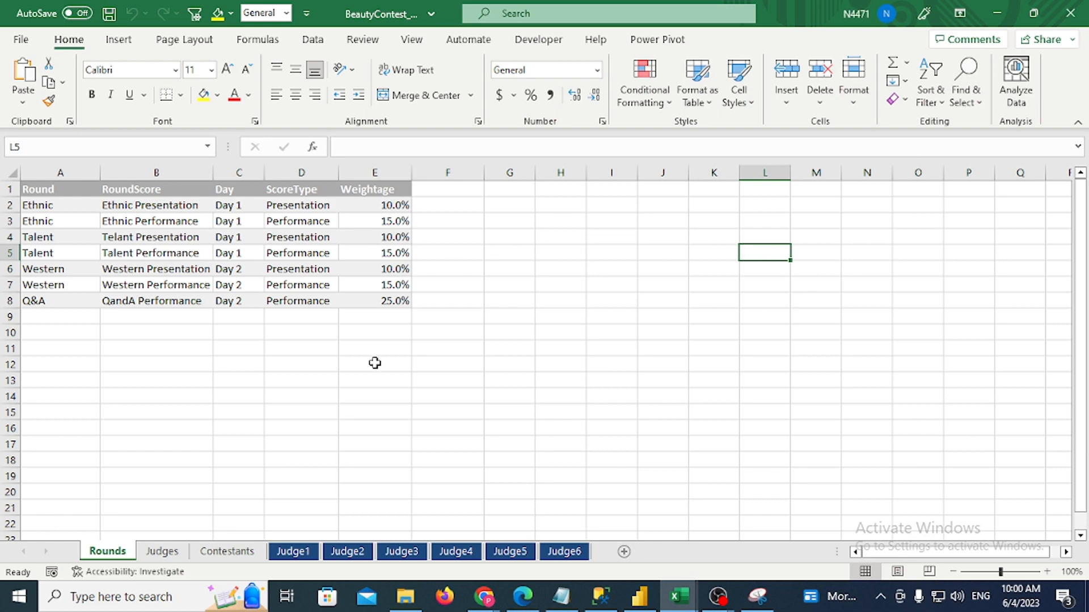
Examine the extent of the table on the Rounds sheet by moving between its outer cells
{"action": "left_click", "coordinate": [493, 347]}
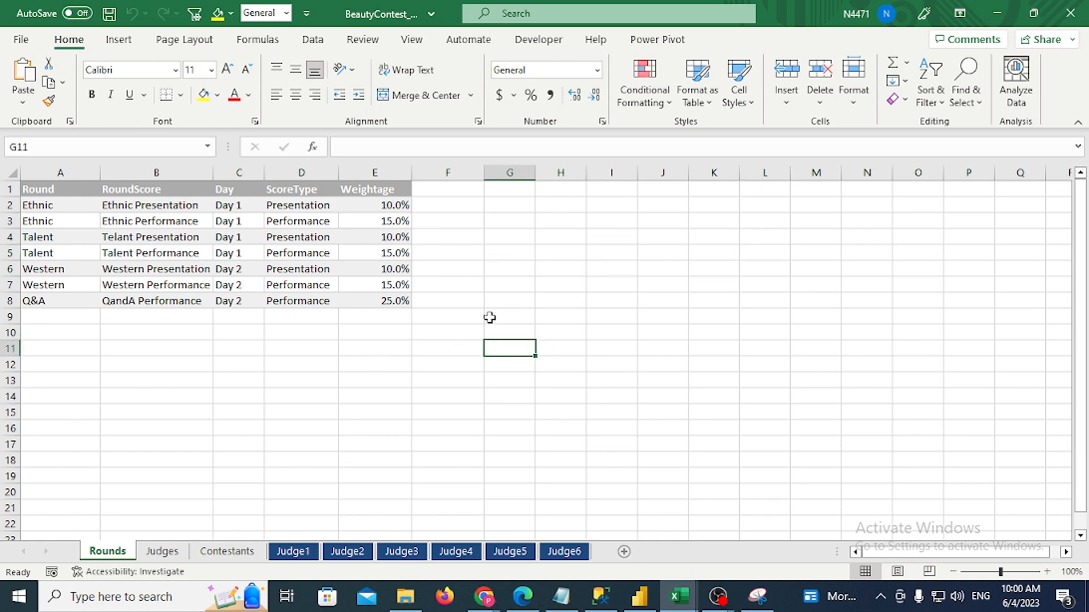
{"action": "key", "text": "ctrl+Left"}
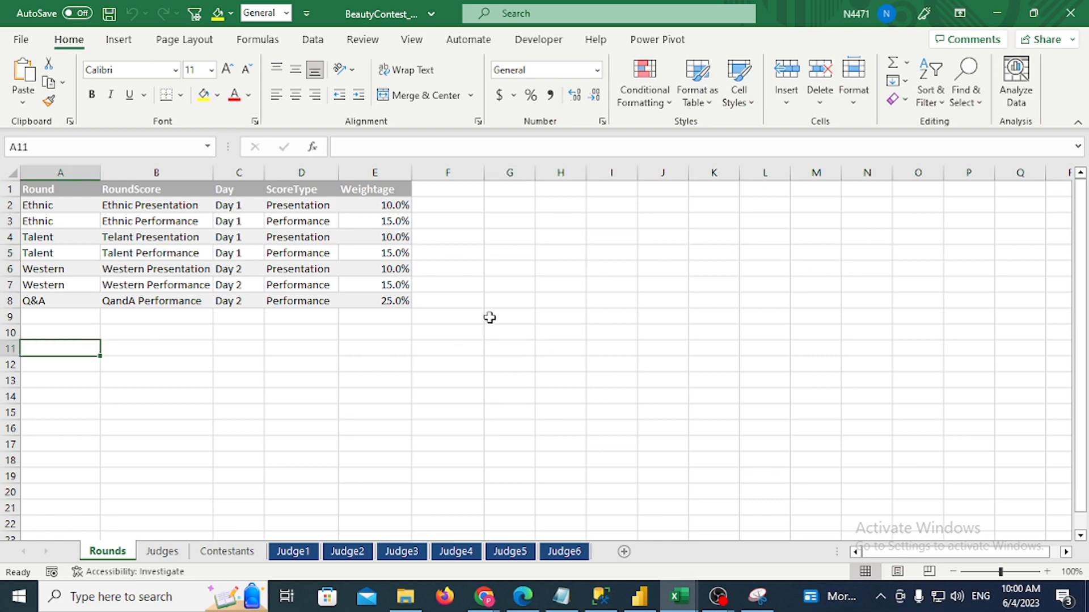
{"action": "key", "text": "ctrl+Up"}
{"action": "key", "text": "ctrl+Up"}
{"action": "key", "text": "ctrl+Right"}
{"action": "key", "text": "ctrl+Left"}
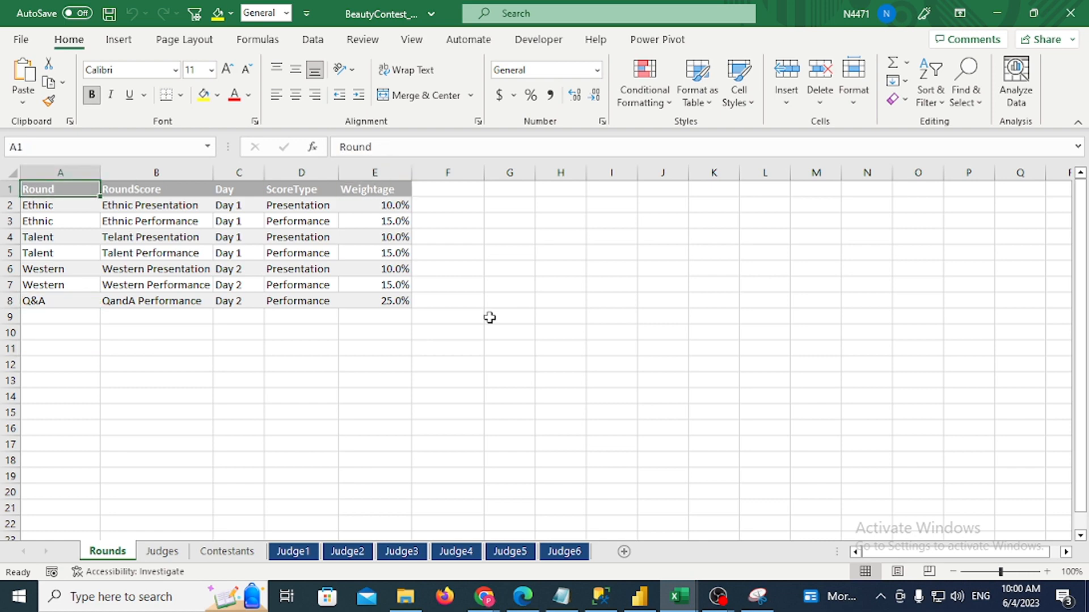
{"action": "key", "text": "ctrl+Down"}
{"action": "key", "text": "ctrl+Up"}
{"action": "key", "text": "ctrl+Right"}
{"action": "key", "text": "ctrl+Left"}
{"action": "key", "text": "ctrl+Down"}
{"action": "key", "text": "ctrl+Up"}
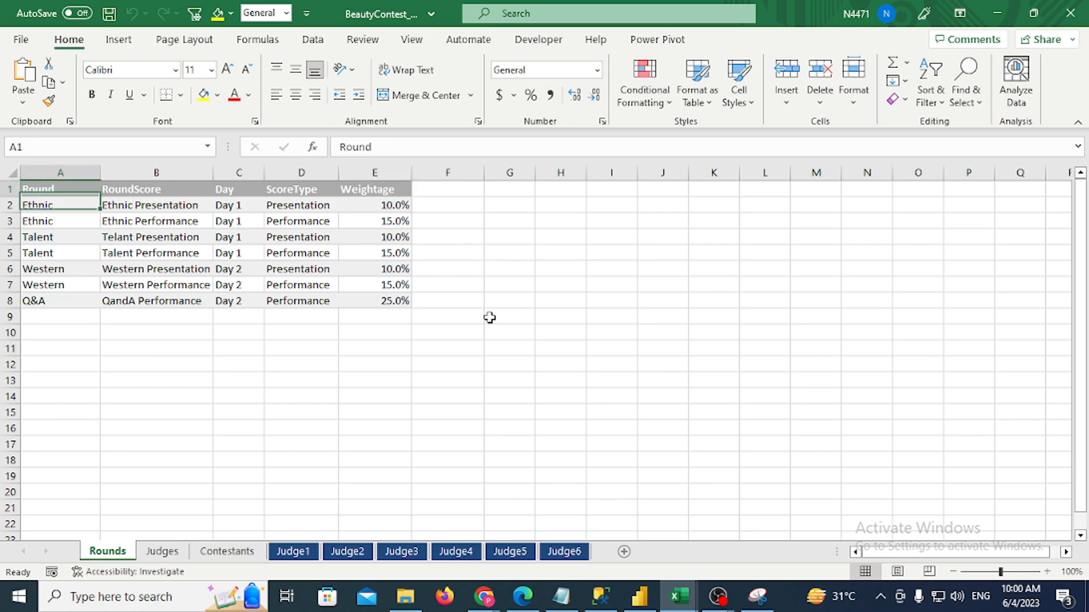
{"action": "key", "text": "ctrl+Right"}
{"action": "key", "text": "ctrl+Left"}
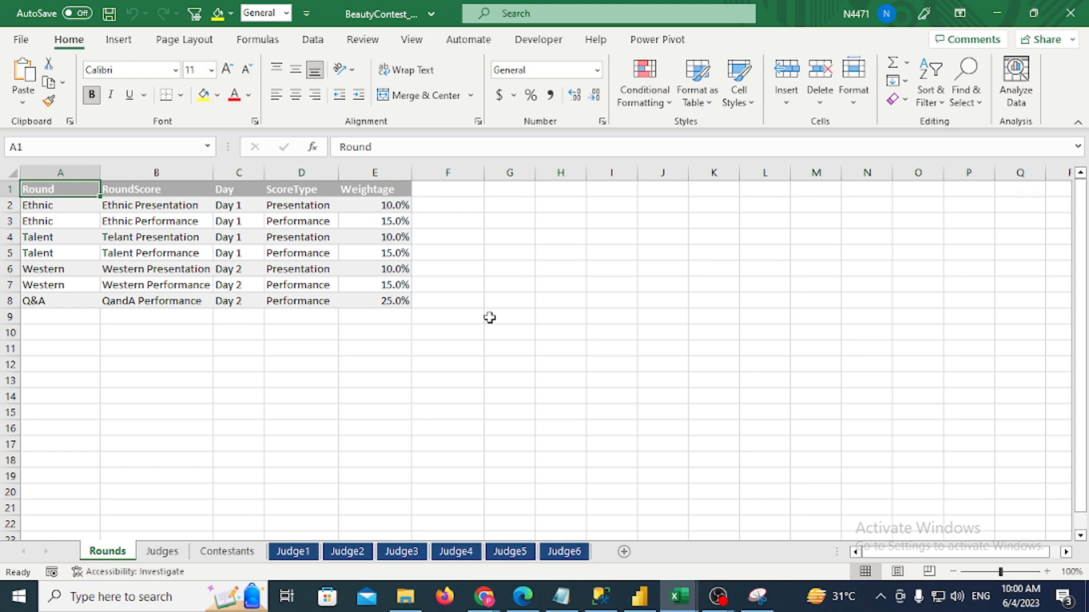
Review the Rounds table column by column, from Round through Weightage
{"action": "key", "text": "ctrl+space"}
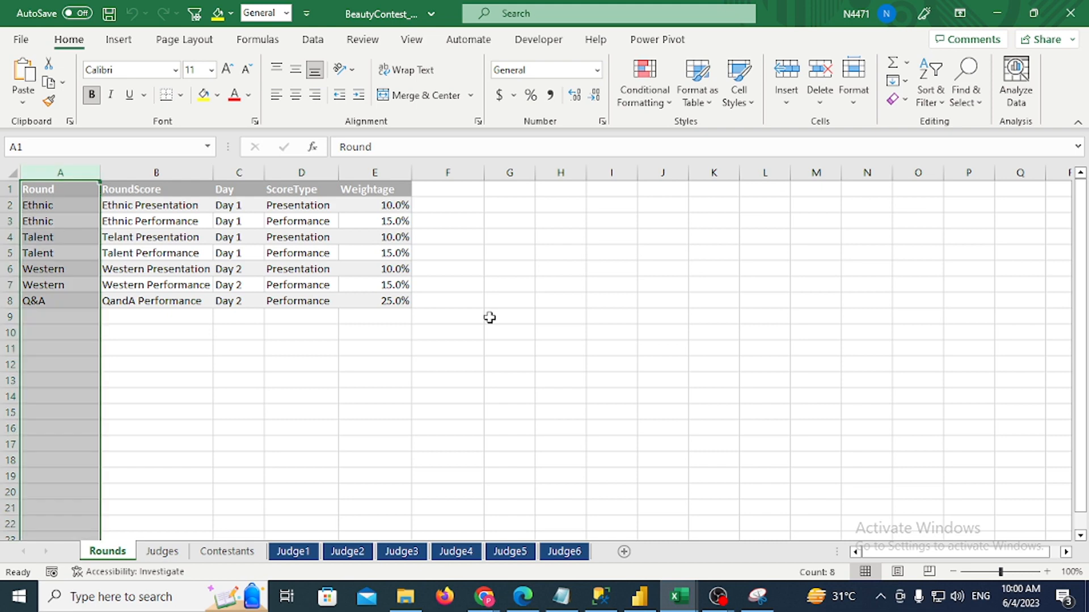
{"action": "key", "text": "shift+Right"}
{"action": "key", "text": "shift+Right"}
{"action": "key", "text": "shift+Right"}
{"action": "key", "text": "shift+Right"}
{"action": "key", "text": "ctrl+Home"}
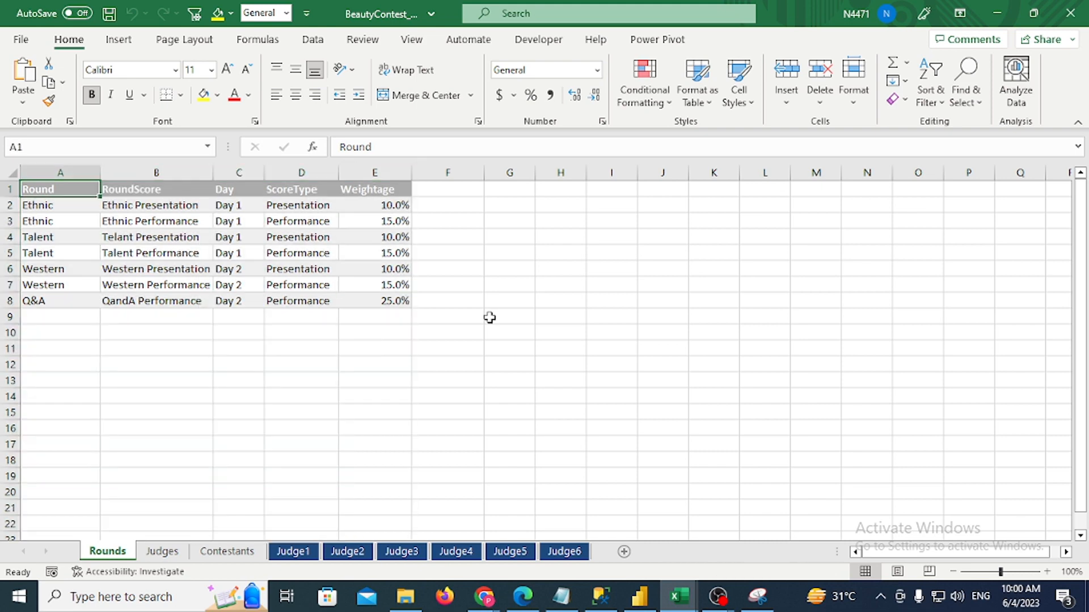
{"action": "key", "text": "Right"}
{"action": "key", "text": "Right"}
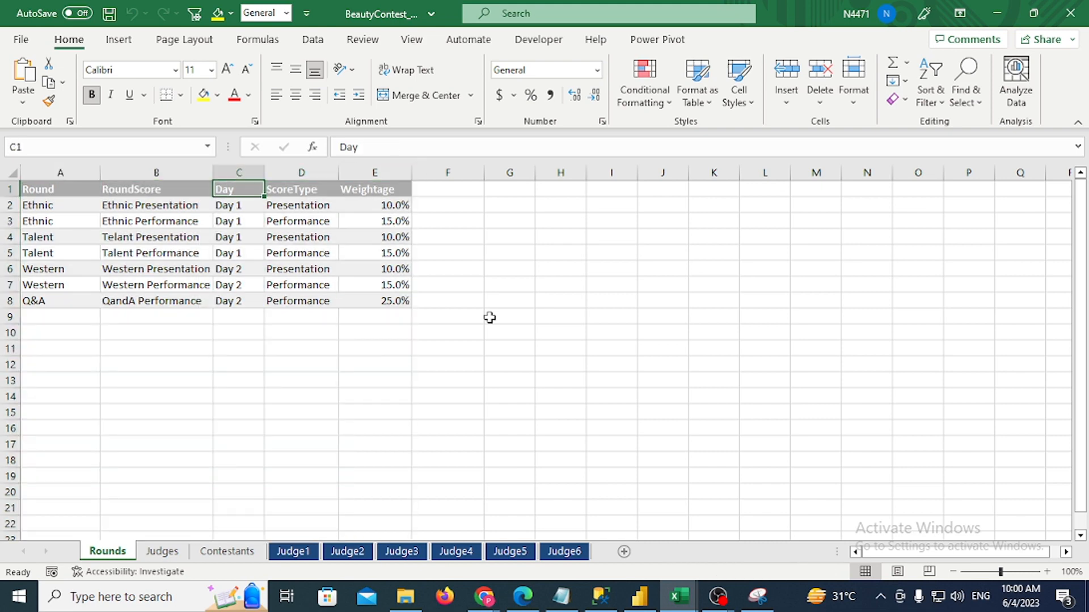
{"action": "key", "text": "Right"}
{"action": "key", "text": "Right"}
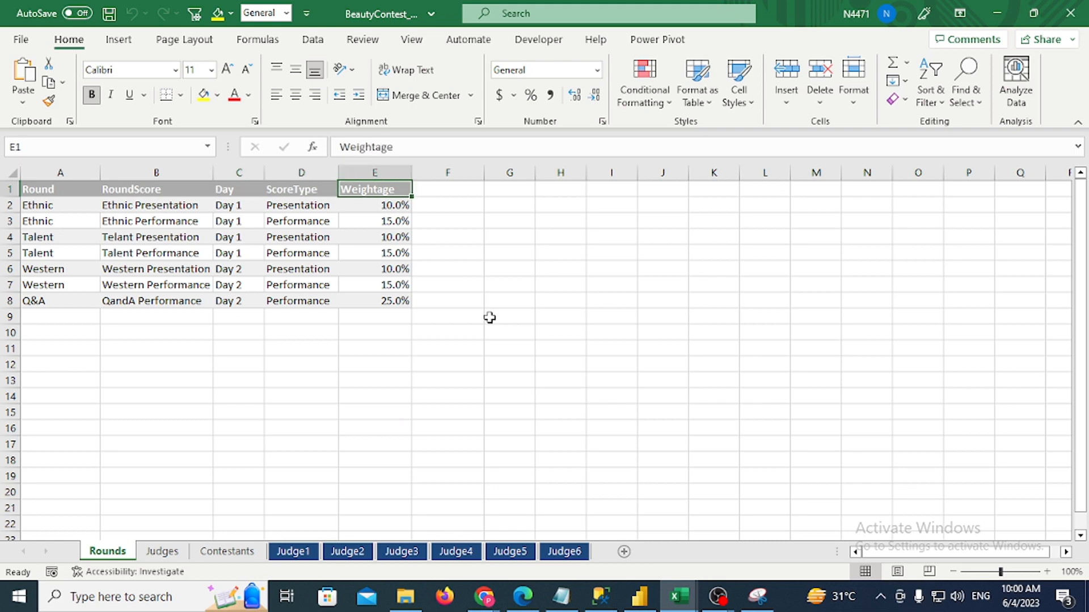
Review the Judges sheet's number and name columns and the Contestants sheet's Number, Name and Category columns
{"action": "key", "text": "ctrl+Page_Down"}
{"action": "key", "text": "ctrl+Page_Down"}
{"action": "key", "text": "ctrl+Page_Up"}
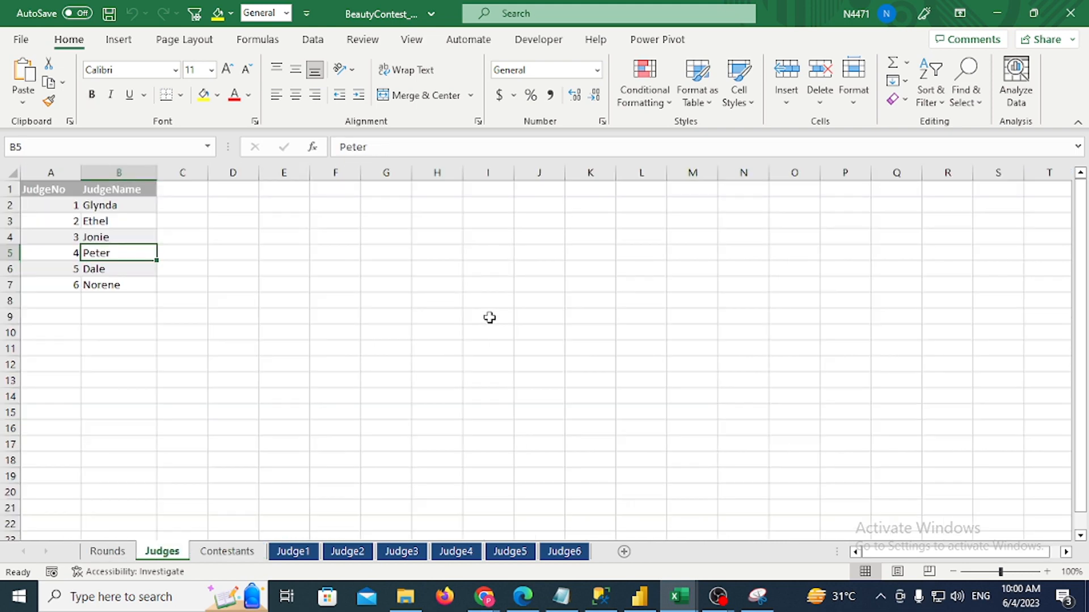
{"action": "key", "text": "Left"}
{"action": "key", "text": "ctrl+Up"}
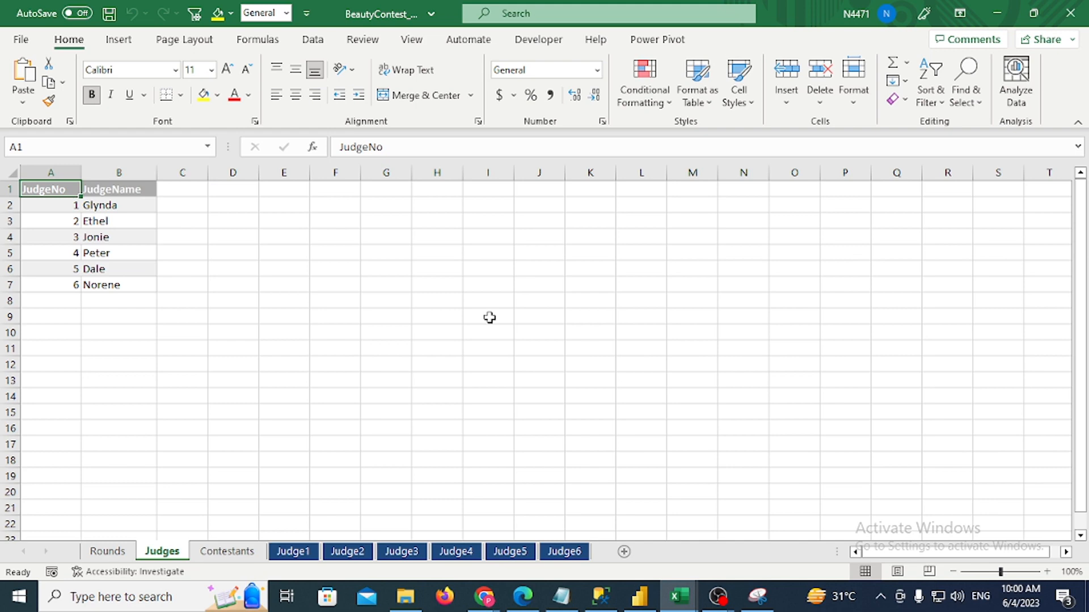
{"action": "key", "text": "ctrl+Page_Down"}
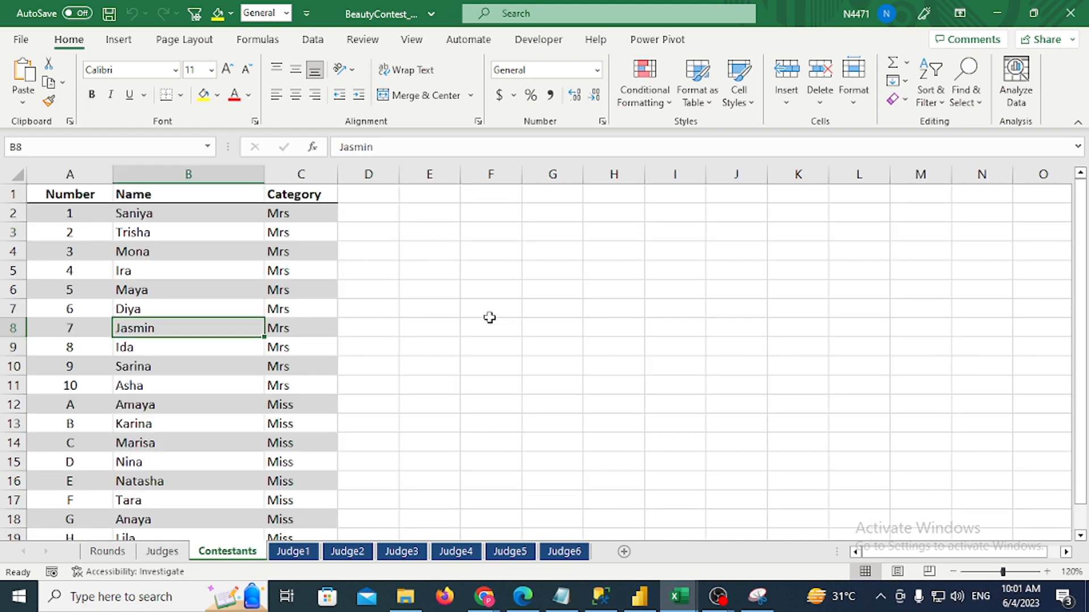
{"action": "key", "text": "ctrl+Home"}
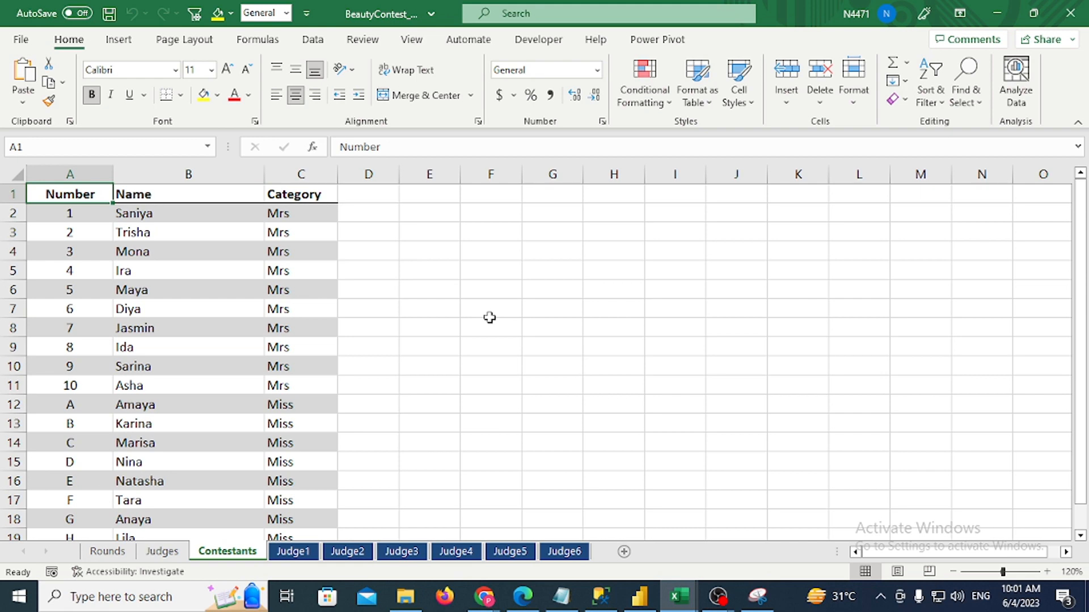
Unhide the Judge column on the Judge1 sheet and examine its values in rows 3 to 21
{"action": "key", "text": "ctrl+Page_Down"}
{"action": "key", "text": "ctrl+Home"}
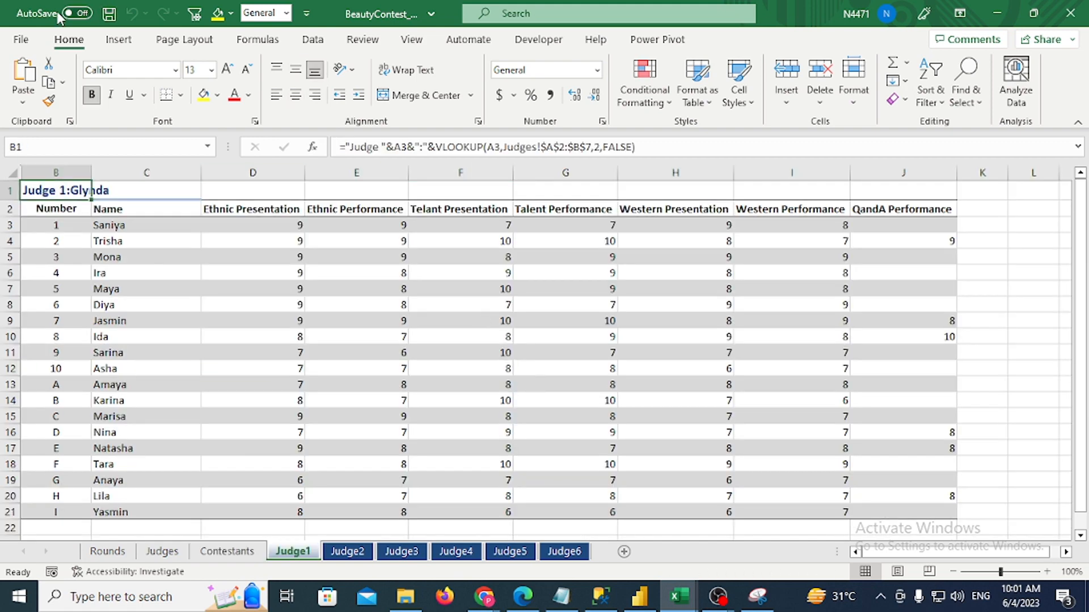
{"action": "left_click_drag", "start_coordinate": [34, 172], "coordinate": [6, 171]}
{"action": "right_click", "coordinate": [44, 168]}
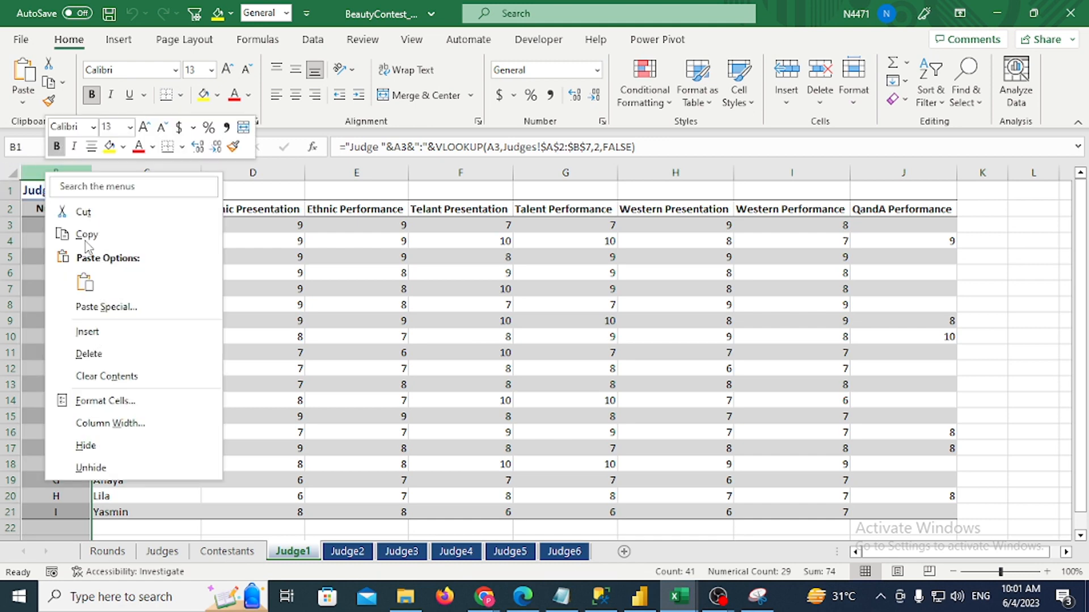
{"action": "left_click", "coordinate": [89, 466]}
{"action": "left_click_drag", "start_coordinate": [38, 227], "coordinate": [35, 506]}
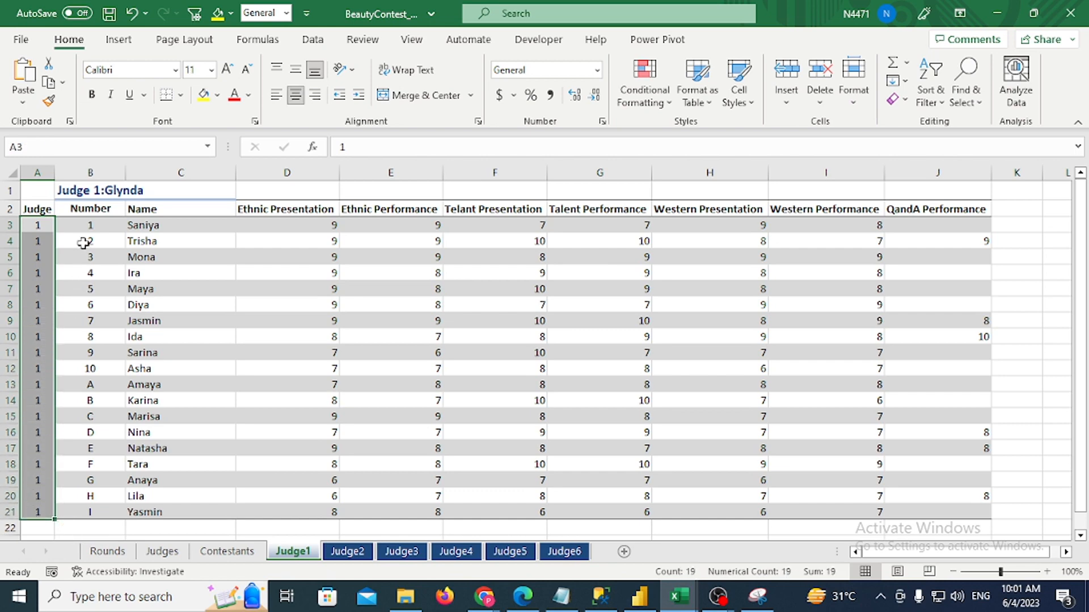
Review the Judge1 sheet's Number and Name columns and its score columns from Ethnic Presentation through QandA Performance
{"action": "left_click", "coordinate": [99, 228]}
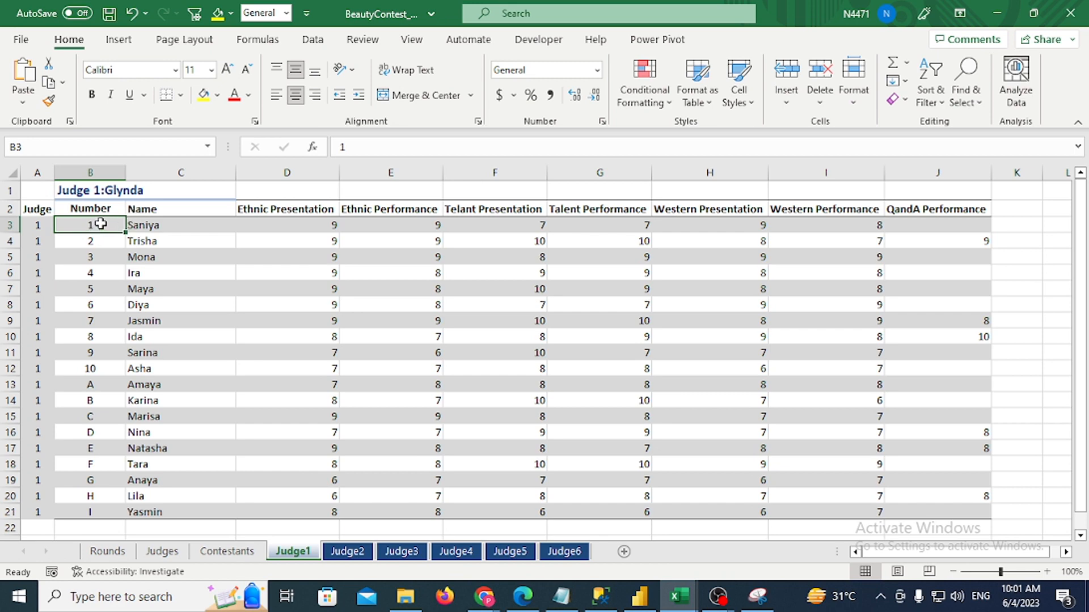
{"action": "left_click_drag", "start_coordinate": [100, 224], "coordinate": [99, 512]}
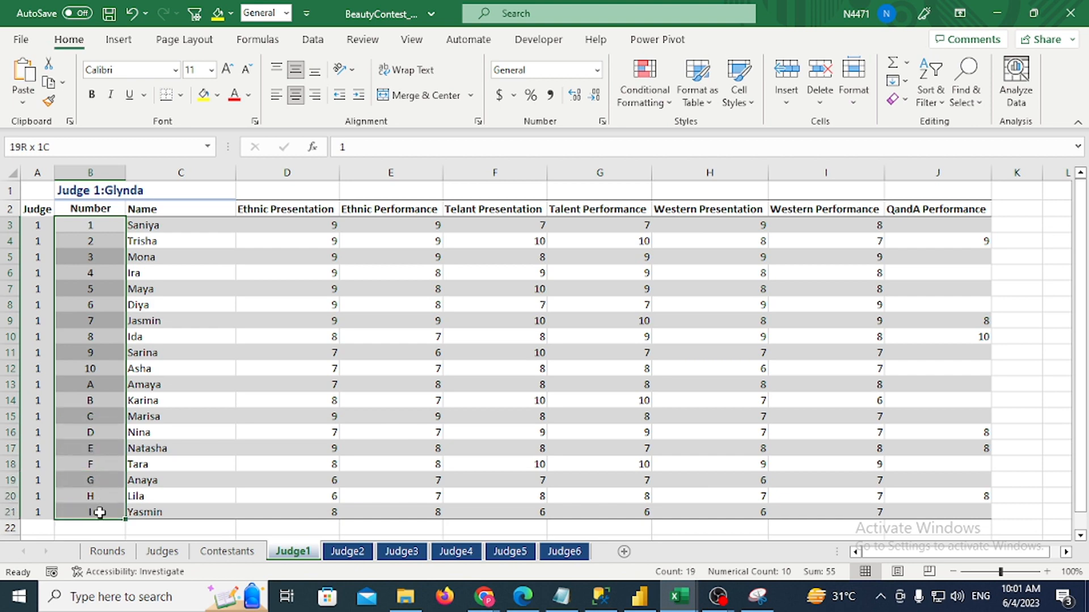
{"action": "left_click", "coordinate": [187, 241]}
{"action": "left_click", "coordinate": [270, 209]}
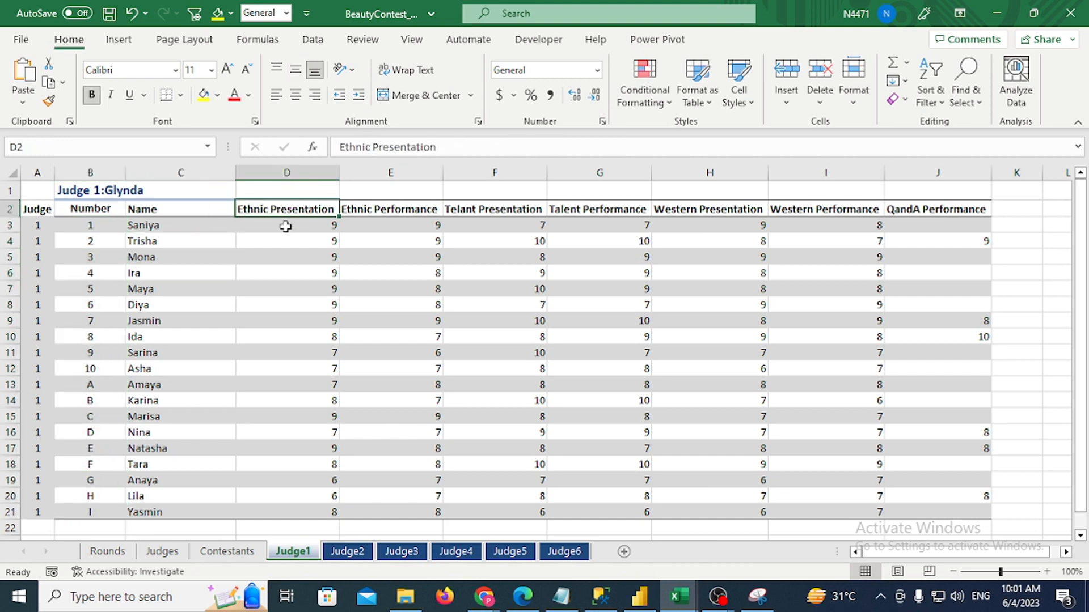
{"action": "left_click", "coordinate": [284, 226]}
{"action": "left_click", "coordinate": [372, 230]}
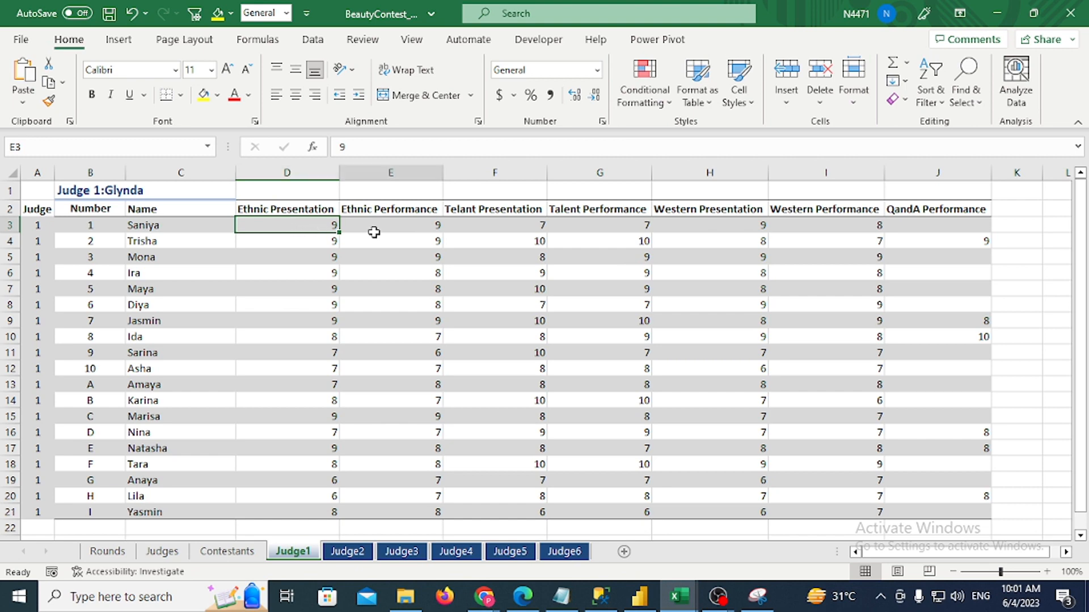
{"action": "left_click", "coordinate": [448, 225]}
{"action": "left_click", "coordinate": [573, 231]}
{"action": "left_click", "coordinate": [657, 239]}
{"action": "left_click", "coordinate": [787, 239]}
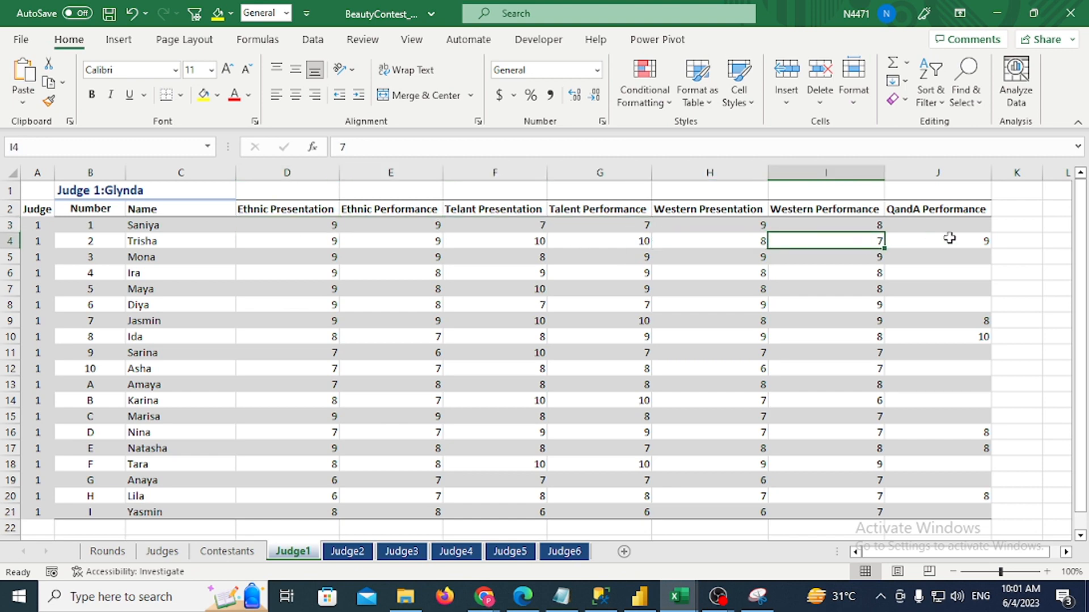
{"action": "left_click", "coordinate": [949, 239]}
Unhide the Judge column on the Judge2 sheet and check its values
{"action": "left_click", "coordinate": [347, 551]}
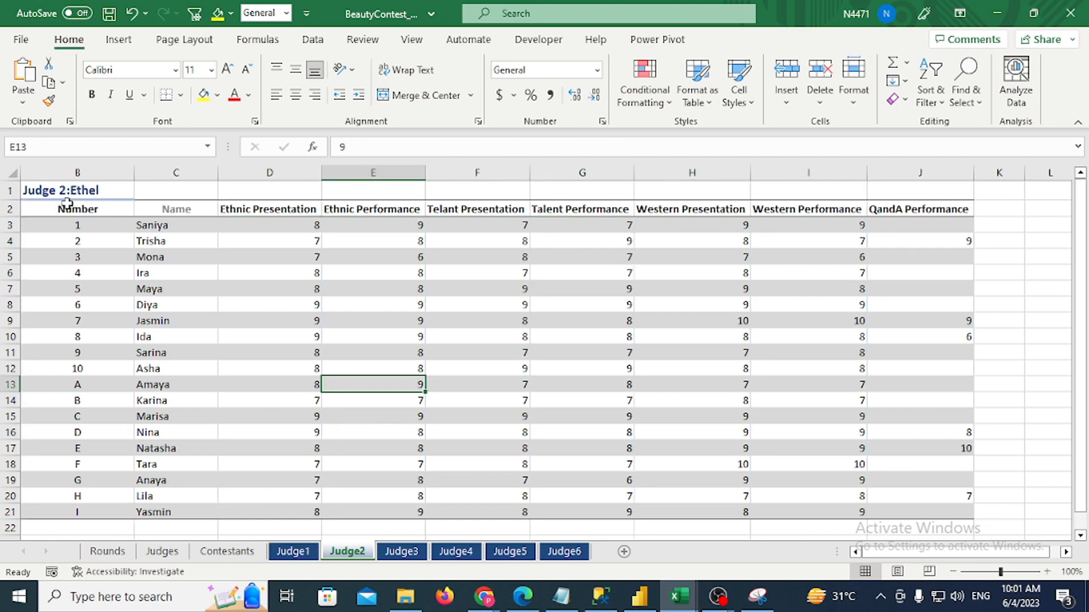
{"action": "left_click_drag", "start_coordinate": [73, 173], "coordinate": [3, 170]}
{"action": "right_click", "coordinate": [61, 173]}
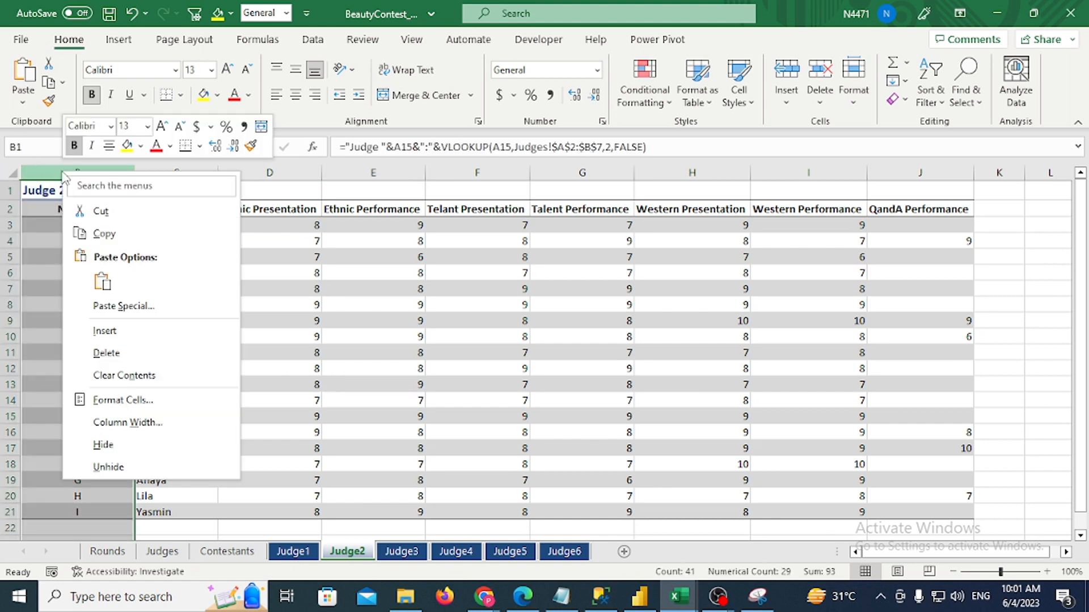
{"action": "left_click", "coordinate": [109, 467]}
{"action": "left_click", "coordinate": [39, 225]}
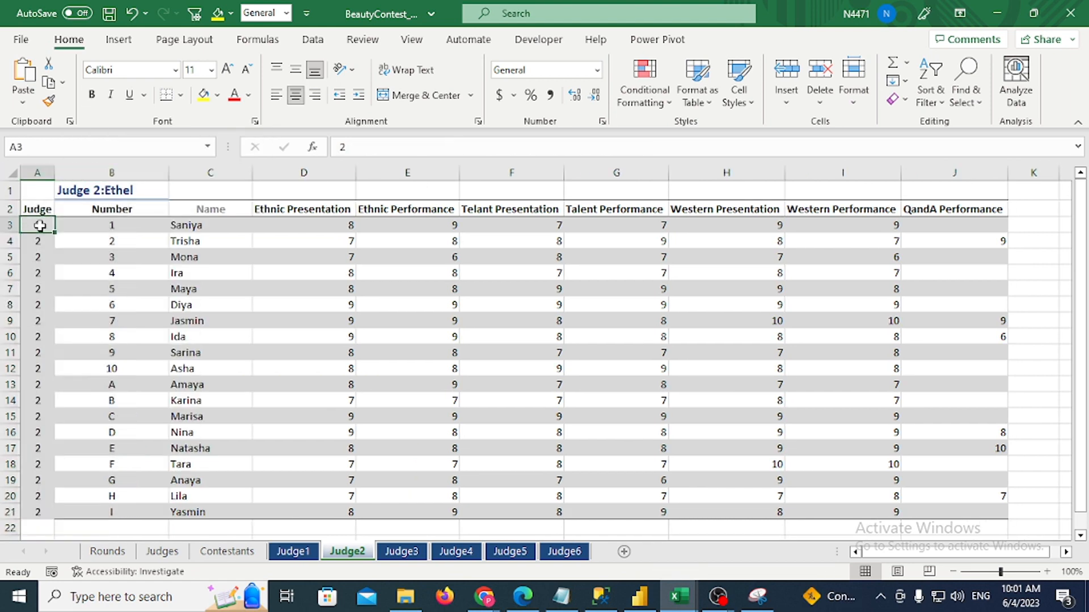
{"action": "left_click", "coordinate": [173, 240]}
Unhide the Judge column on the Judge3 sheet
{"action": "left_click", "coordinate": [402, 551]}
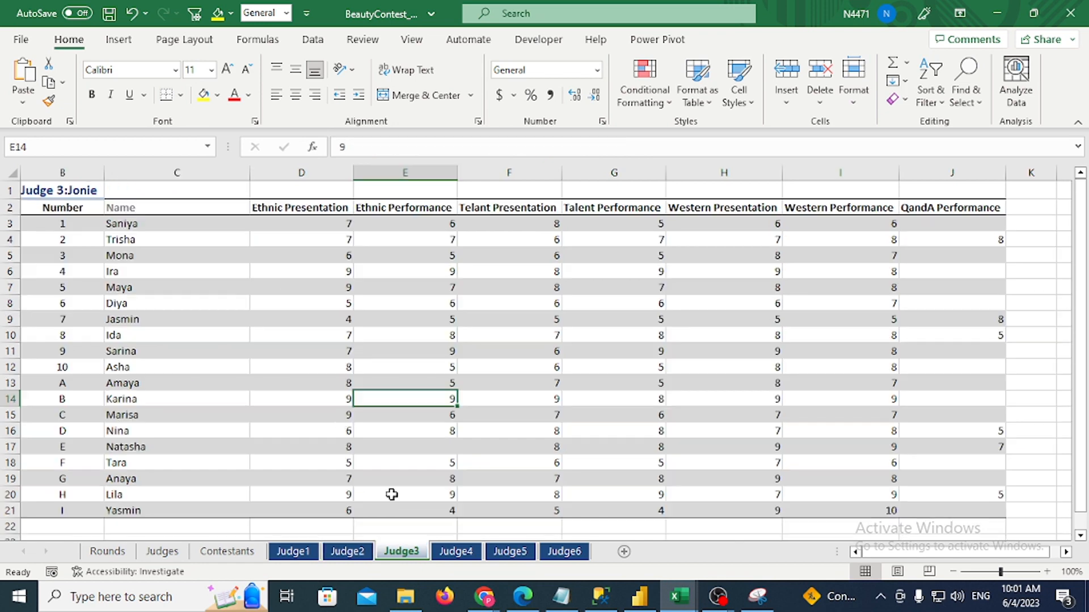
{"action": "left_click", "coordinate": [79, 174]}
{"action": "left_click_drag", "start_coordinate": [79, 177], "coordinate": [16, 173]}
{"action": "right_click", "coordinate": [52, 169]}
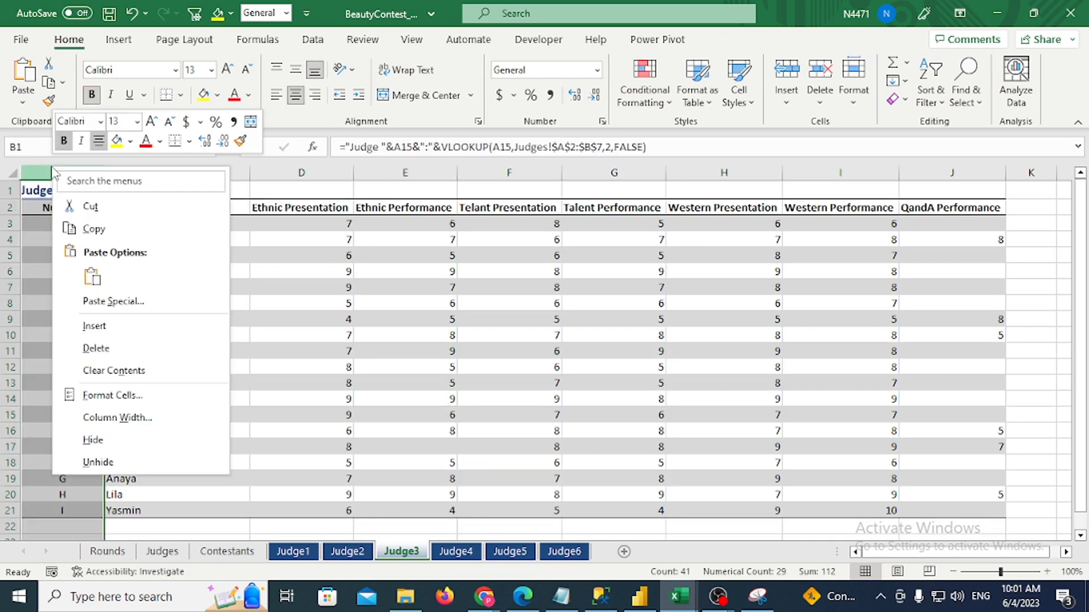
{"action": "left_click", "coordinate": [109, 463]}
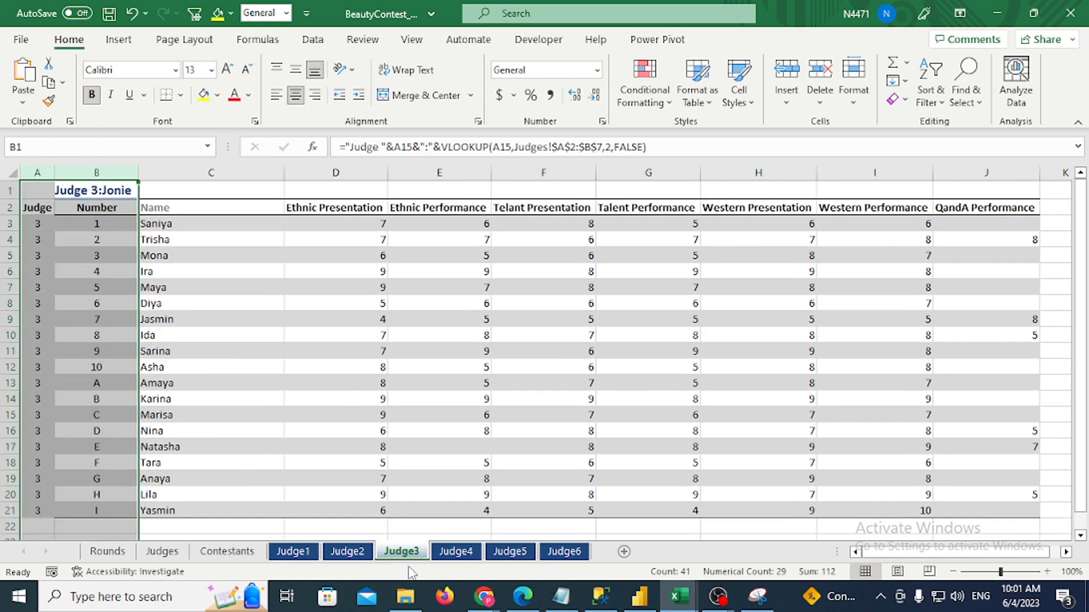
Look through the Judge4, Judge5 and Judge6 score sheets
{"action": "left_click", "coordinate": [455, 551]}
{"action": "left_click", "coordinate": [509, 551]}
{"action": "left_click", "coordinate": [564, 551]}
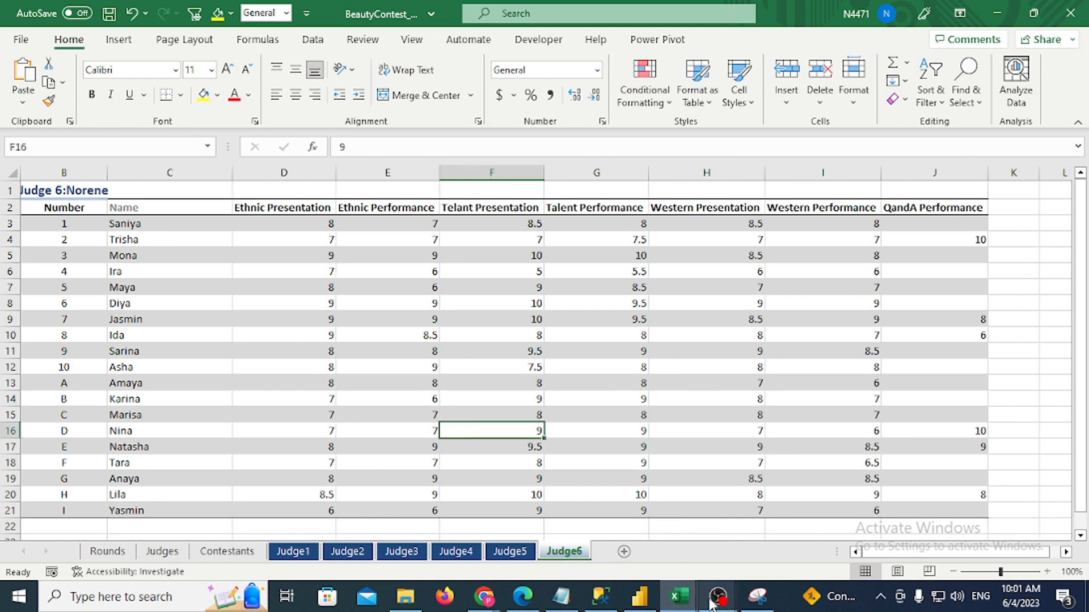
Switch to the Assignment6 PDF, review the target All Judges table across to Category, and return to the BeautyContest_DATA workbook
{"action": "left_click", "coordinate": [401, 598]}
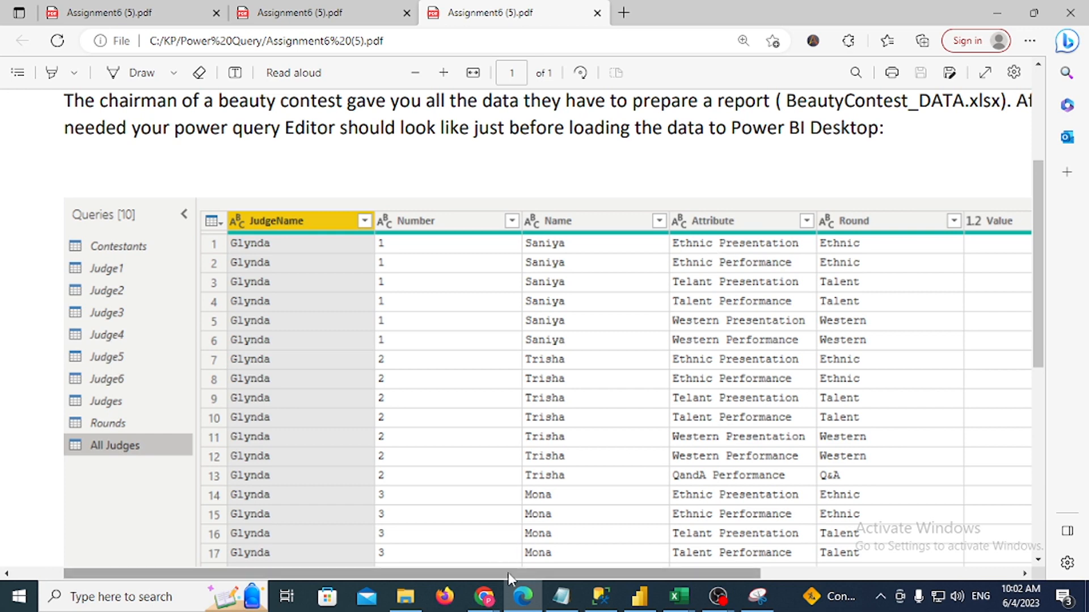
{"action": "left_click_drag", "start_coordinate": [542, 574], "coordinate": [674, 574]}
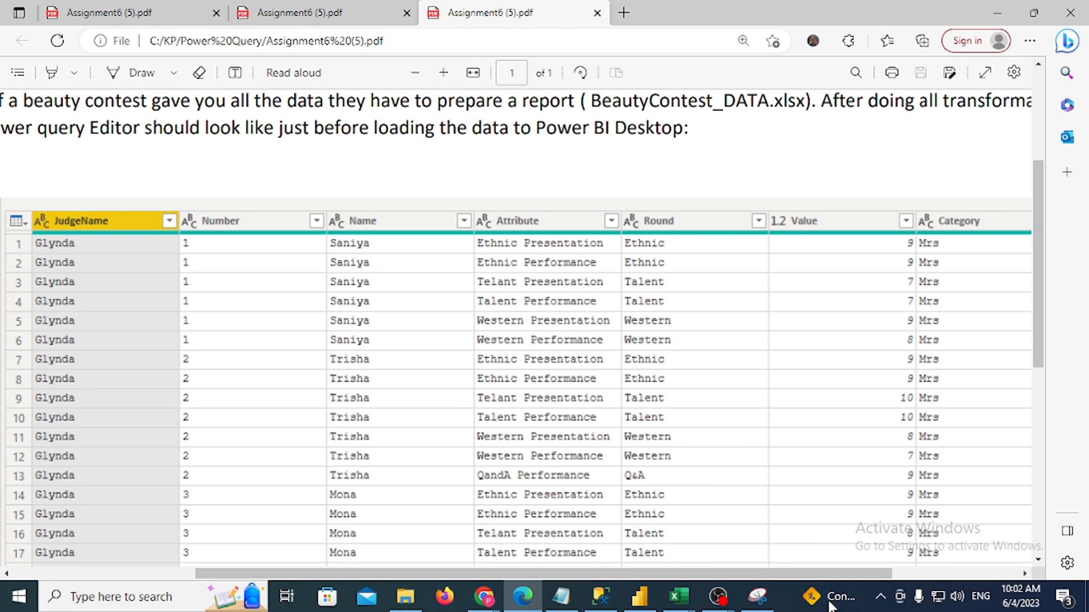
{"action": "left_click", "coordinate": [679, 596]}
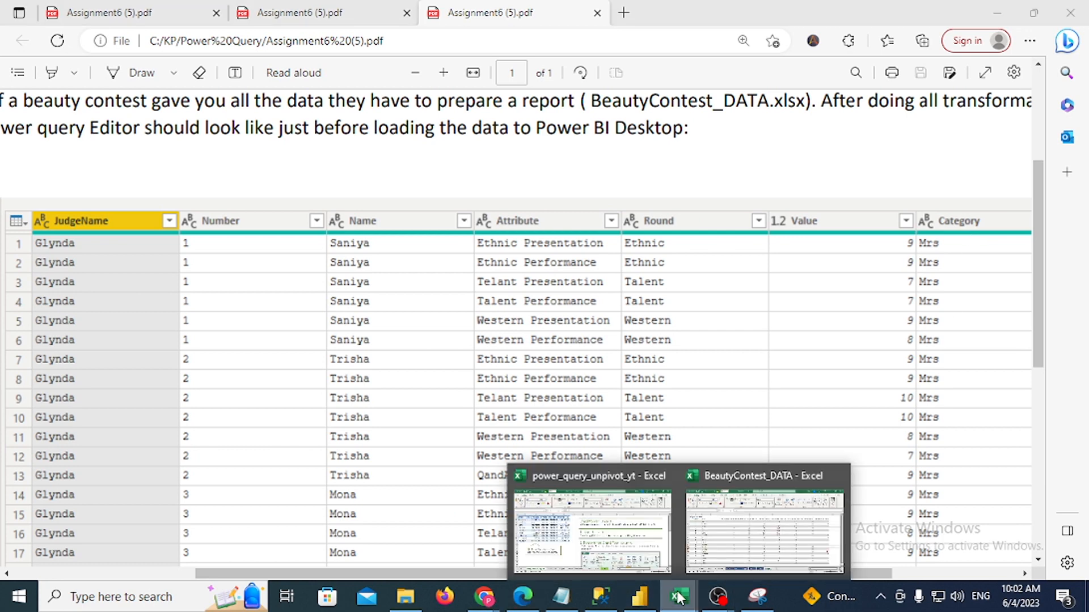
{"action": "left_click", "coordinate": [723, 561]}
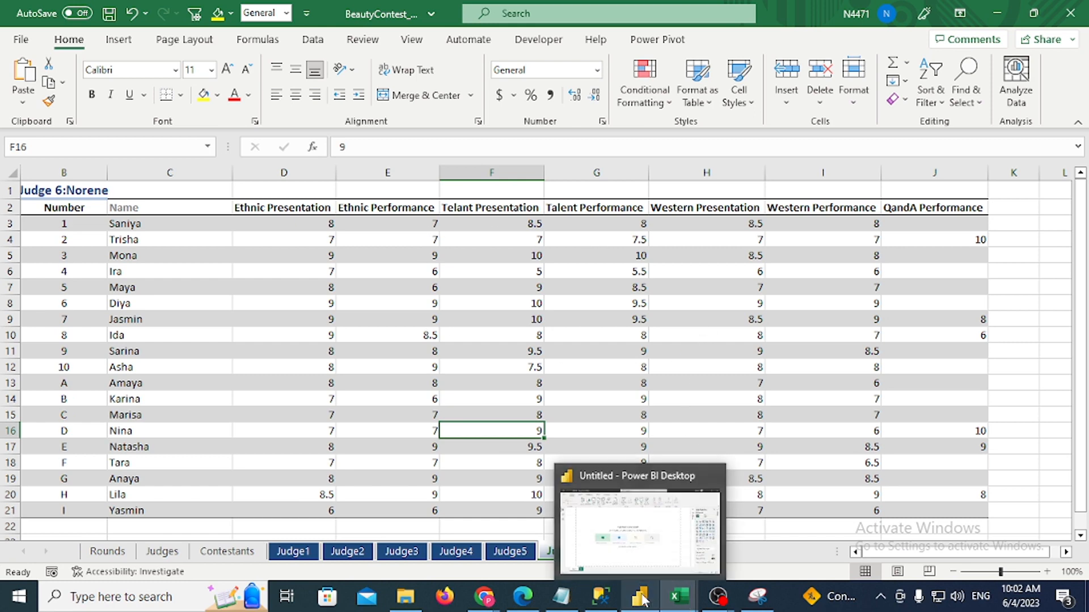
Switch to the power_query_unpivot_yt workbook and close it
{"action": "left_click", "coordinate": [680, 605]}
{"action": "left_click", "coordinate": [592, 544]}
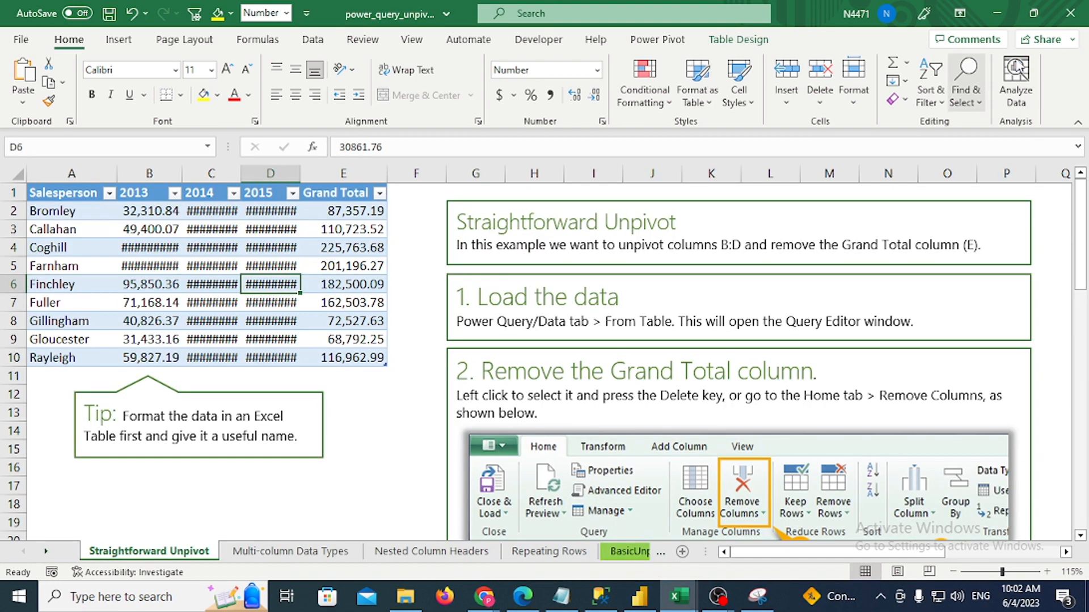
{"action": "left_click", "coordinate": [1073, 12]}
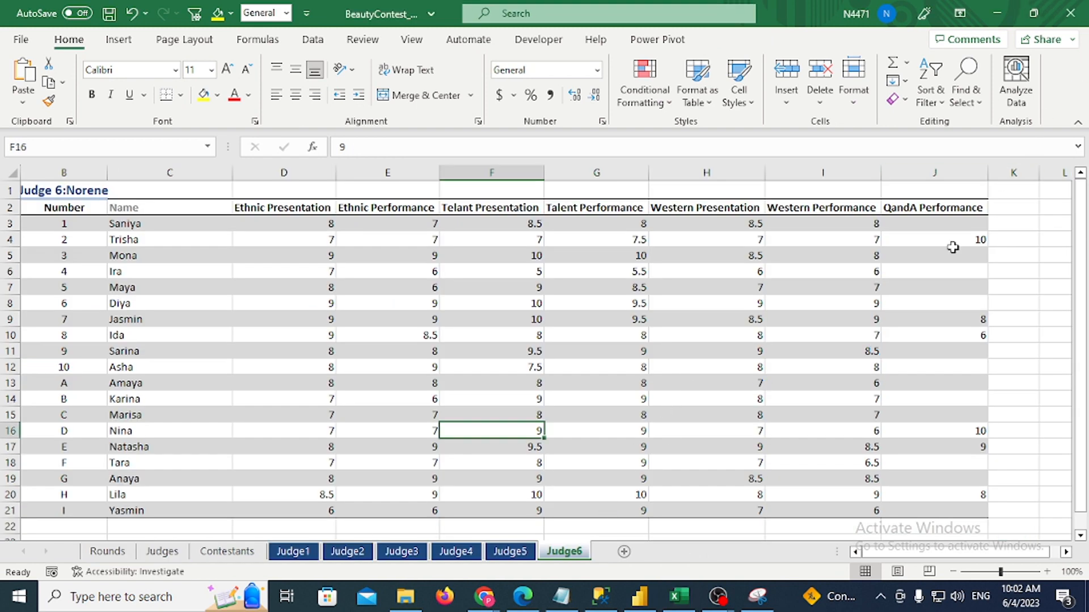
Compare the layout of the Contestants sheet and the six judge sheets by going back and forth through them
{"action": "key", "text": "ctrl+Page_Up"}
{"action": "key", "text": "ctrl+Page_Up"}
{"action": "key", "text": "ctrl+Page_Up"}
{"action": "key", "text": "ctrl+Page_Up"}
{"action": "key", "text": "ctrl+Page_Up"}
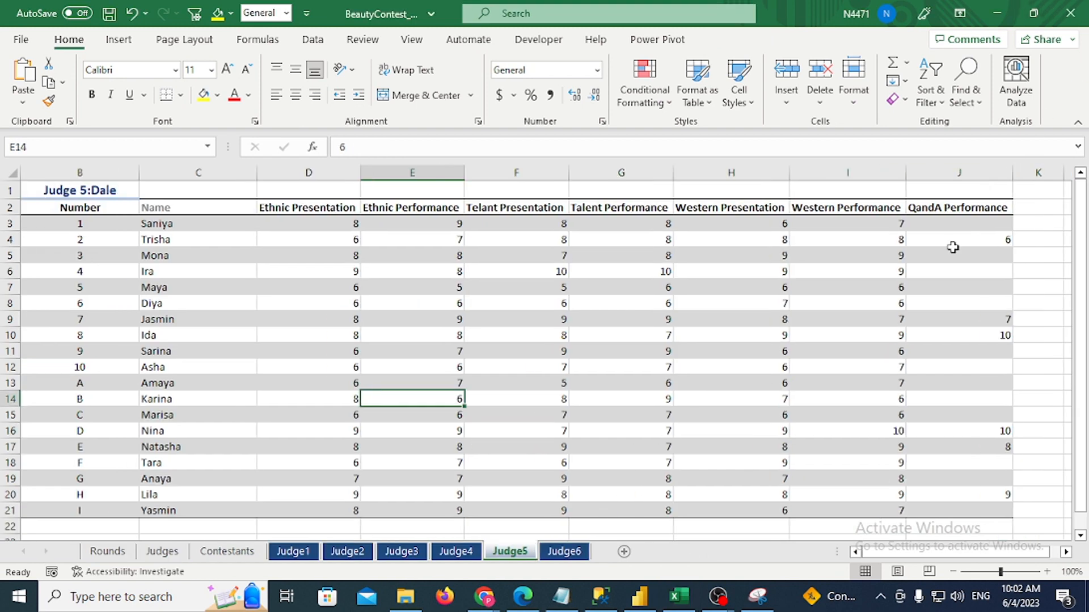
{"action": "key", "text": "ctrl+Page_Up"}
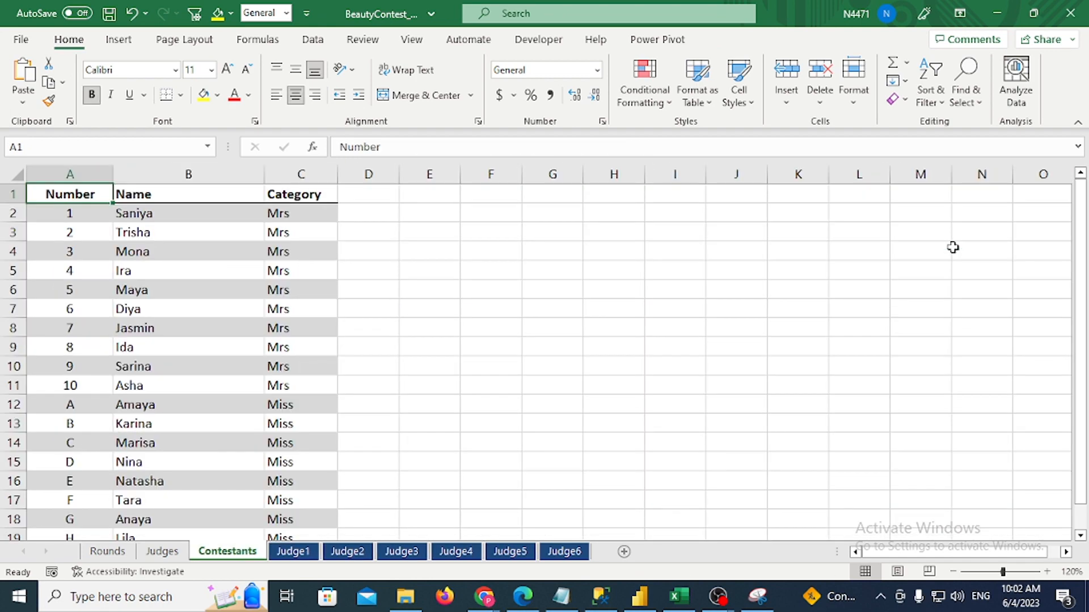
{"action": "key", "text": "ctrl+Page_Down"}
{"action": "key", "text": "ctrl+Page_Down"}
{"action": "key", "text": "ctrl+Page_Down"}
{"action": "key", "text": "ctrl+Page_Down"}
{"action": "key", "text": "ctrl+Page_Down"}
{"action": "key", "text": "ctrl+Page_Down"}
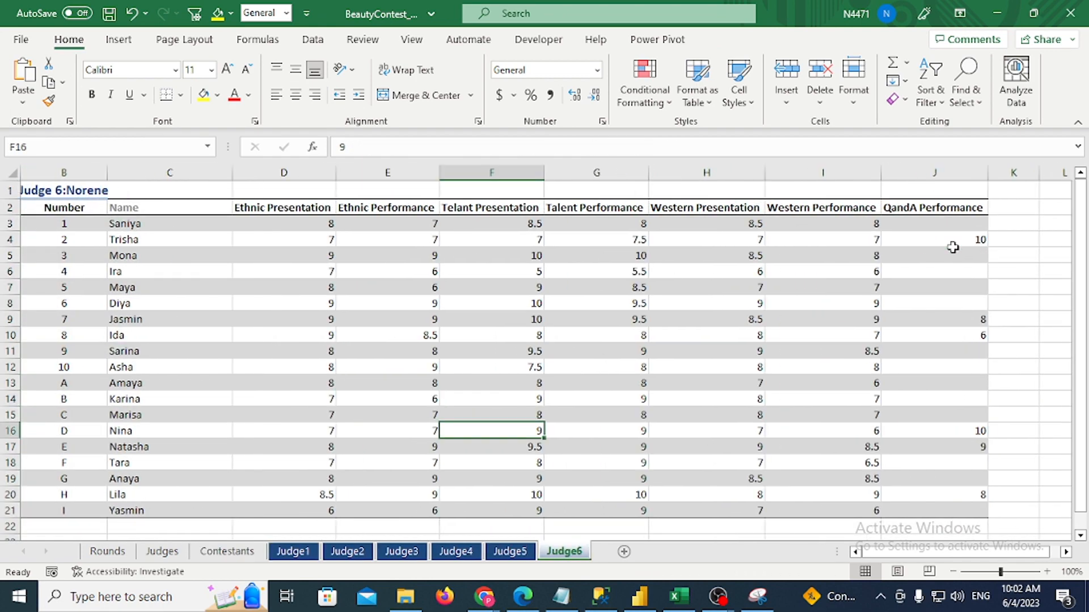
{"action": "key", "text": "ctrl+Page_Up"}
{"action": "key", "text": "ctrl+Page_Up"}
{"action": "key", "text": "ctrl+Page_Up"}
{"action": "key", "text": "ctrl+Page_Up"}
{"action": "key", "text": "ctrl+Page_Up"}
{"action": "key", "text": "ctrl+Page_Up"}
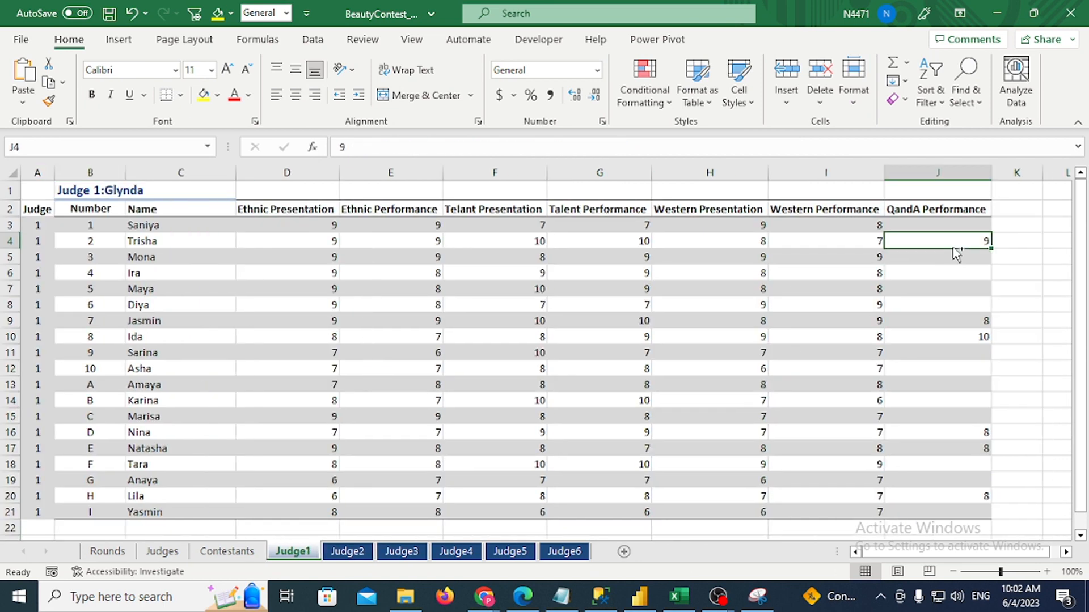
{"action": "key", "text": "ctrl+Page_Down"}
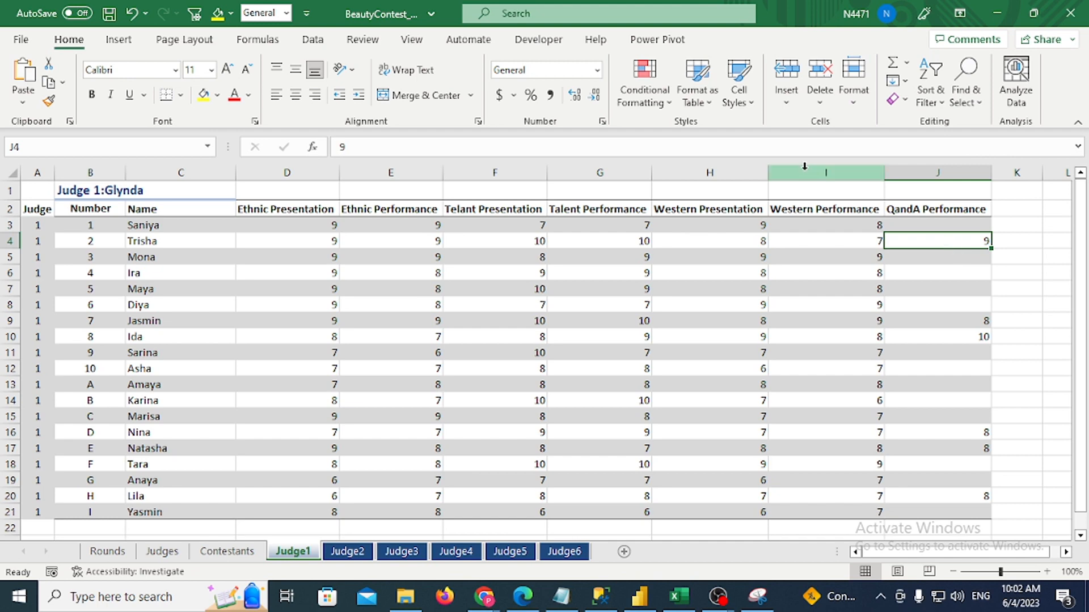
Close the BeautyContest_DATA workbook without saving its changes
{"action": "left_click", "coordinate": [1070, 13]}
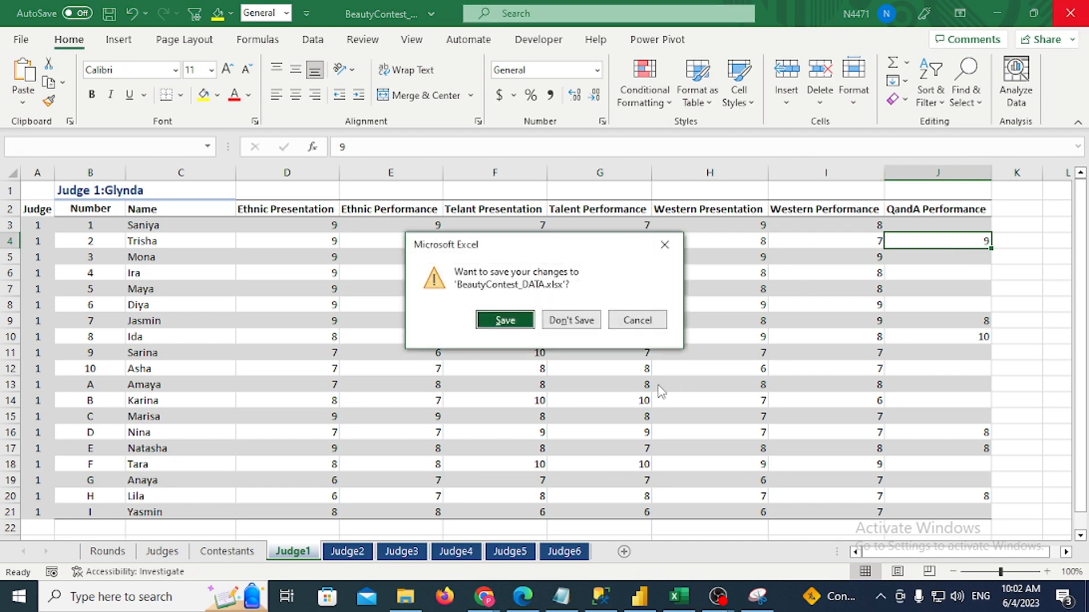
{"action": "left_click", "coordinate": [570, 321]}
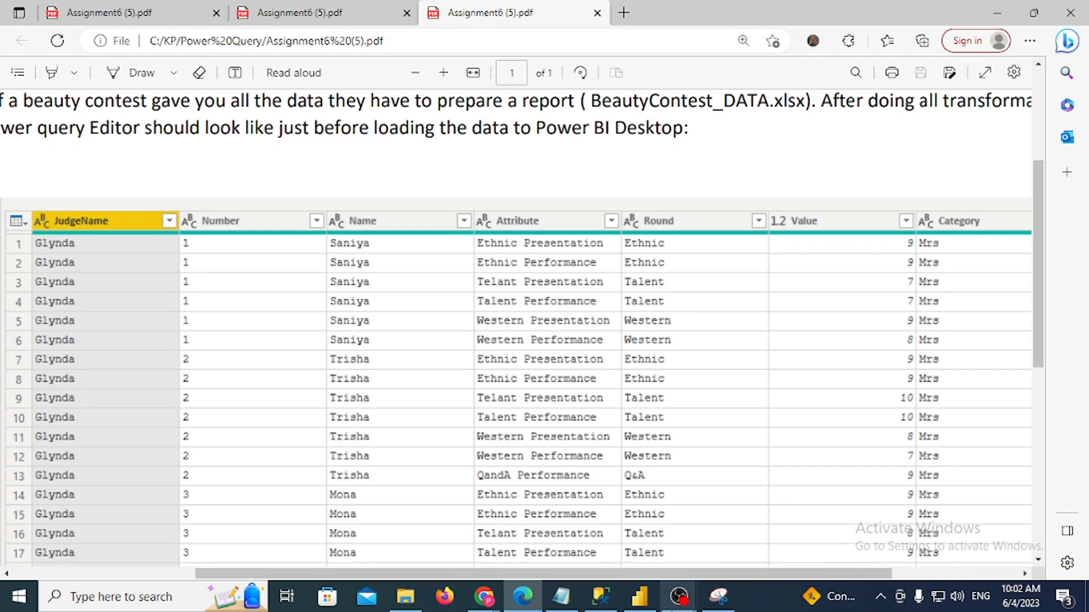
Switch to Power BI Desktop and start importing data from an Excel workbook
{"action": "left_click", "coordinate": [640, 597]}
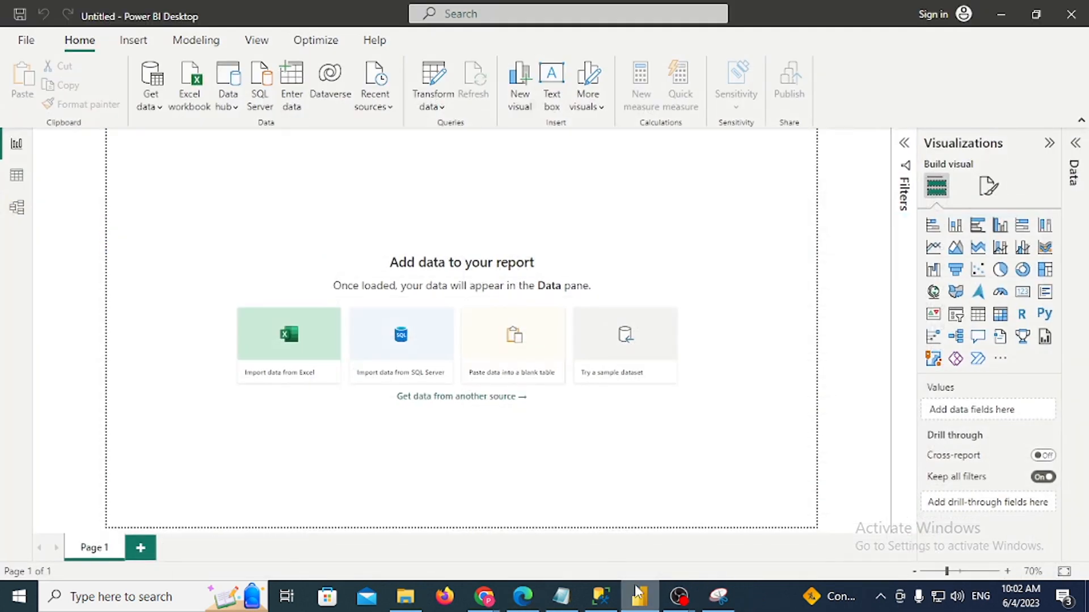
{"action": "left_click", "coordinate": [157, 108]}
{"action": "left_click", "coordinate": [182, 160]}
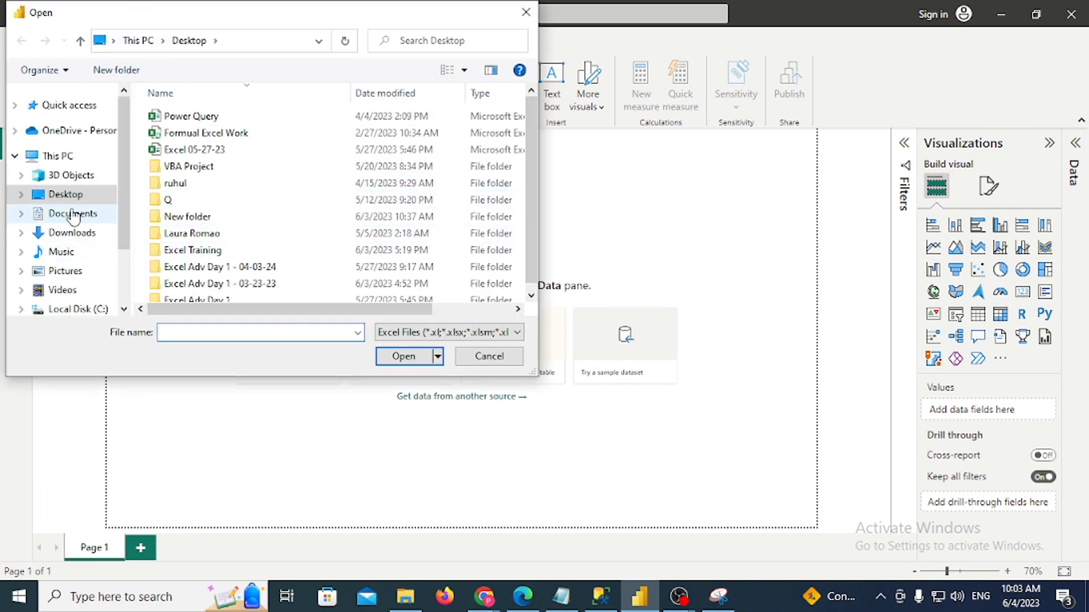
{"action": "left_click", "coordinate": [73, 309]}
{"action": "double_click", "coordinate": [192, 200]}
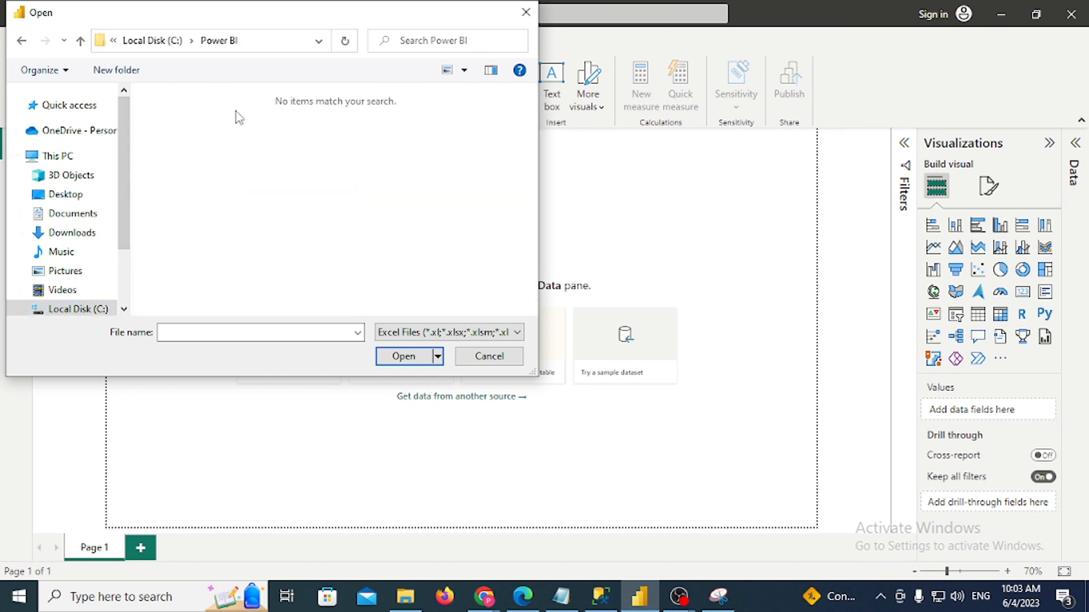
{"action": "left_click", "coordinate": [151, 41]}
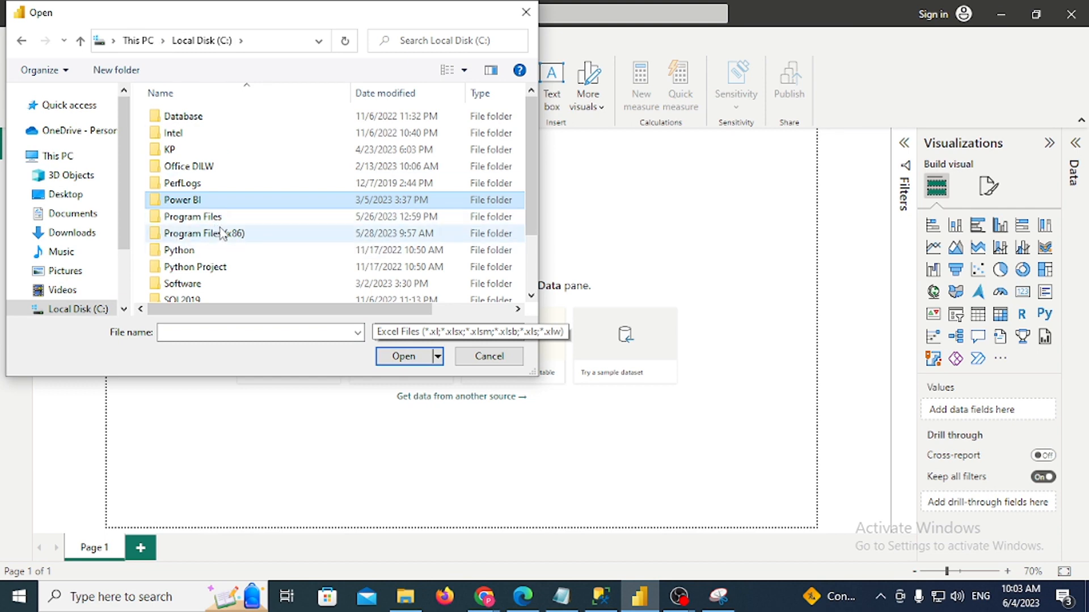
Copy the Power Query folder's path from File Explorer and open C:\KP\Power Query in the import's file dialog
{"action": "left_click", "coordinate": [416, 604]}
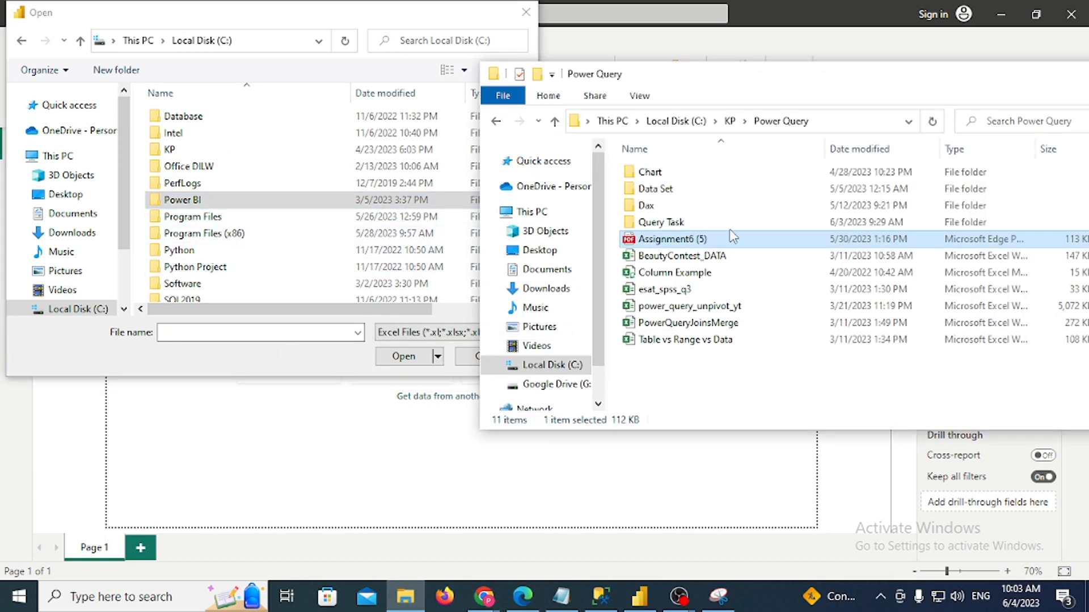
{"action": "left_click", "coordinate": [856, 130]}
{"action": "key", "text": "ctrl+c"}
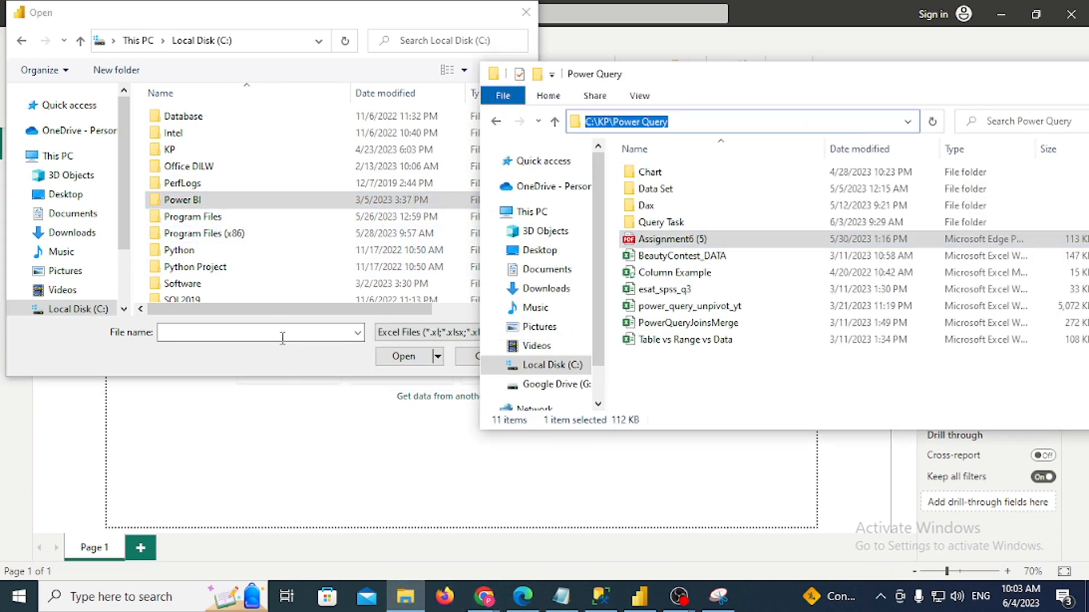
{"action": "left_click", "coordinate": [284, 332]}
{"action": "key", "text": "ctrl+v"}
{"action": "key", "text": "Return"}
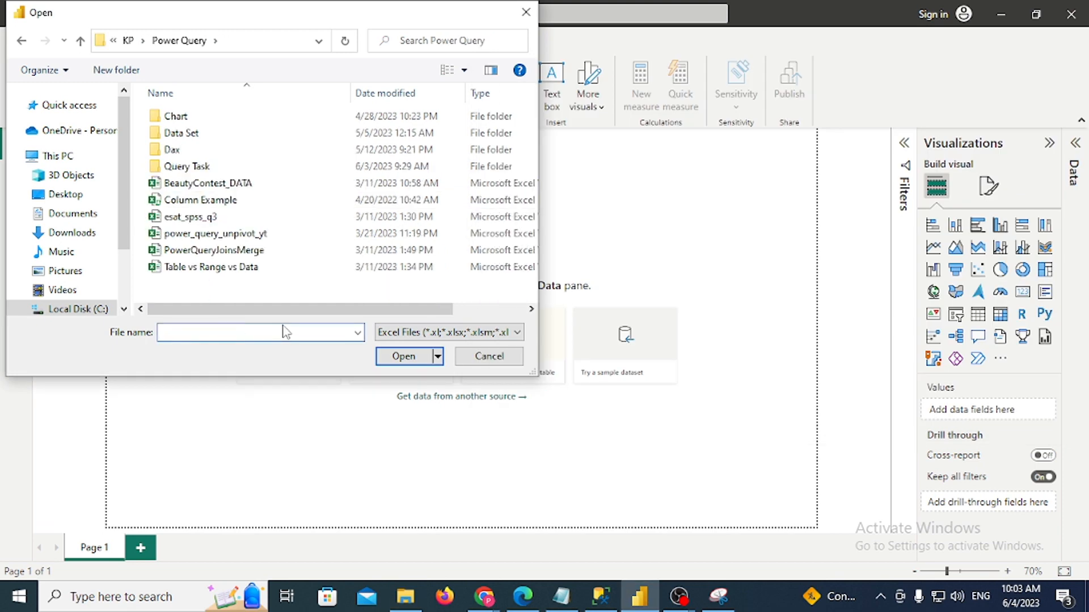
Open the BeautyContest_DATA workbook for import and select its Contestants, Judge1 to Judge6, Judges and Rounds sheets
{"action": "double_click", "coordinate": [221, 186]}
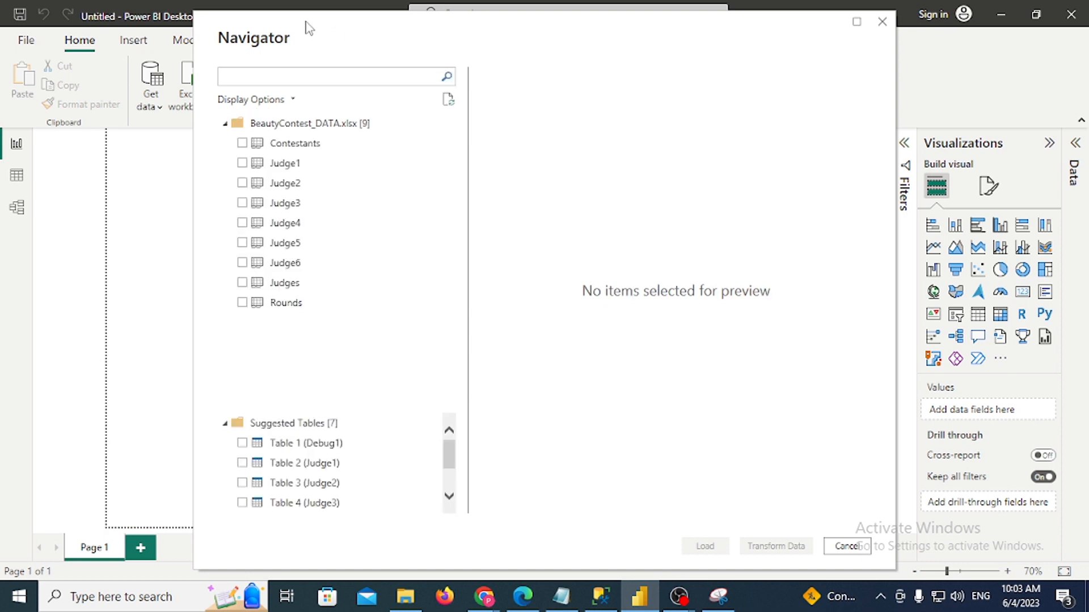
{"action": "left_click", "coordinate": [243, 143]}
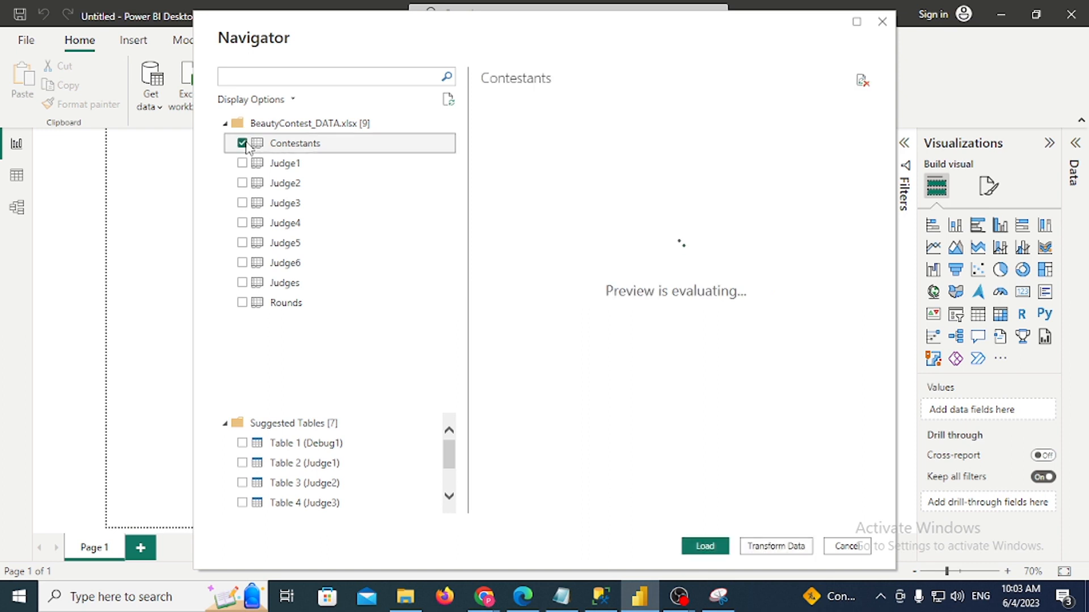
{"action": "left_click", "coordinate": [242, 163]}
{"action": "left_click", "coordinate": [242, 182]}
{"action": "left_click", "coordinate": [242, 203]}
{"action": "left_click", "coordinate": [243, 222]}
{"action": "left_click", "coordinate": [242, 242]}
{"action": "left_click", "coordinate": [242, 262]}
{"action": "left_click", "coordinate": [242, 282]}
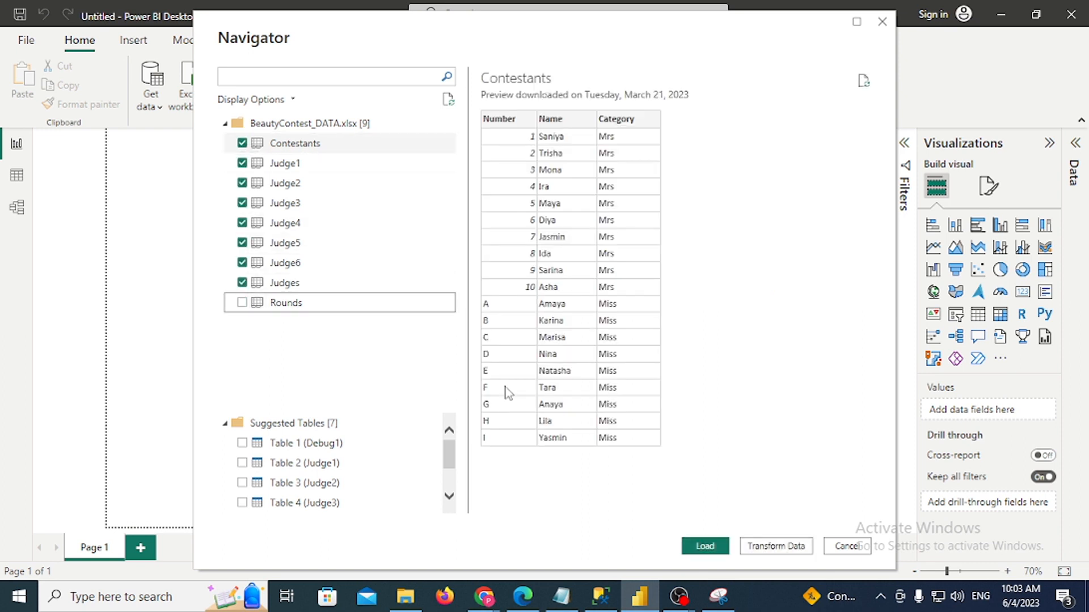
{"action": "left_click", "coordinate": [247, 304]}
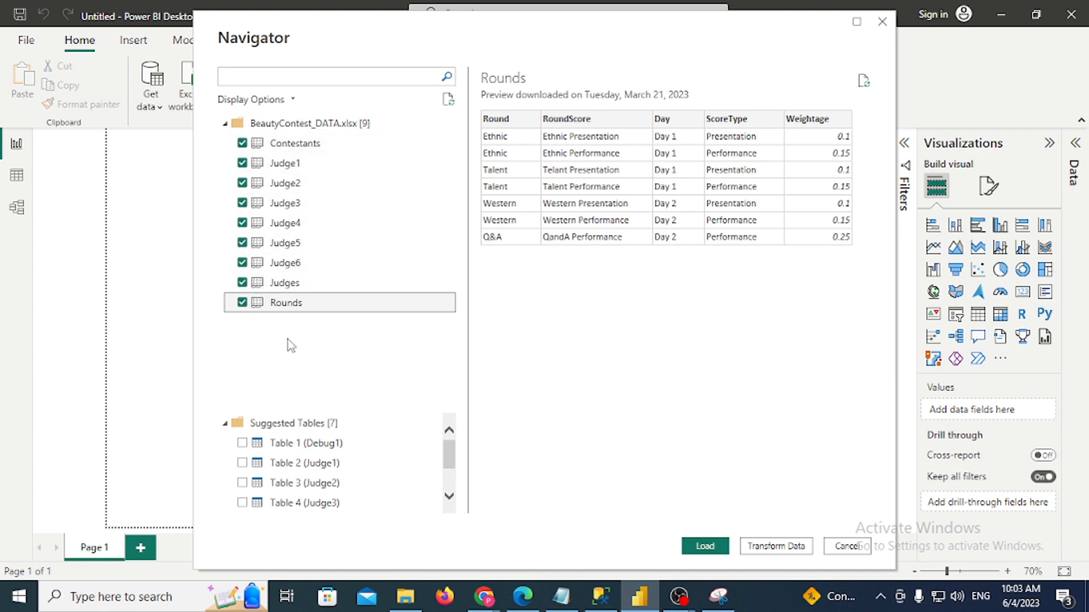
Bring the nine selected sheets into Power Query Editor for transformation and let the query processing run
{"action": "left_click", "coordinate": [784, 552]}
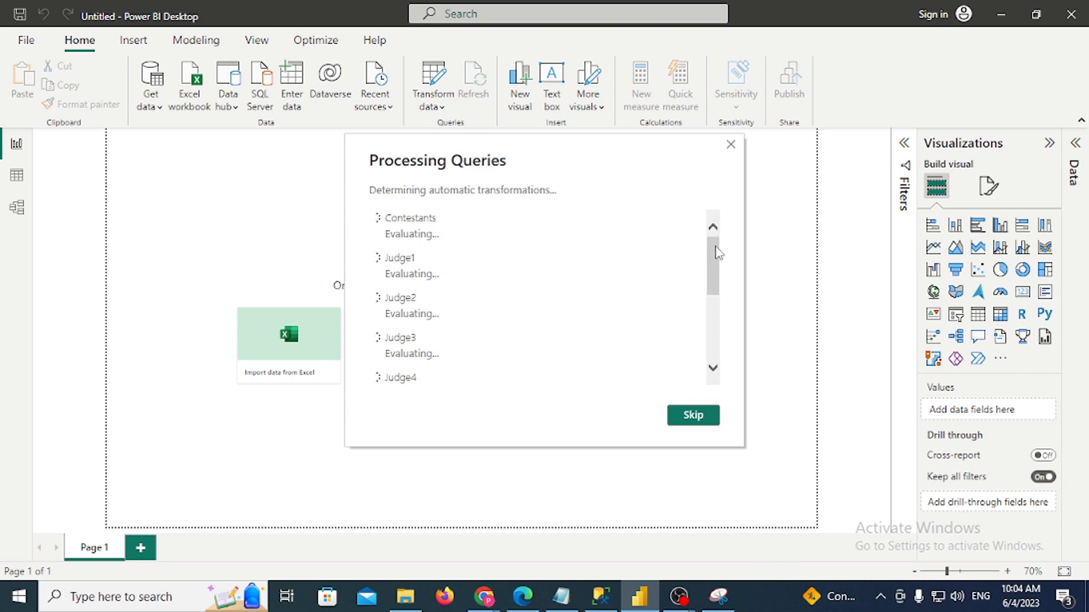
{"action": "left_click_drag", "start_coordinate": [715, 248], "coordinate": [703, 269]}
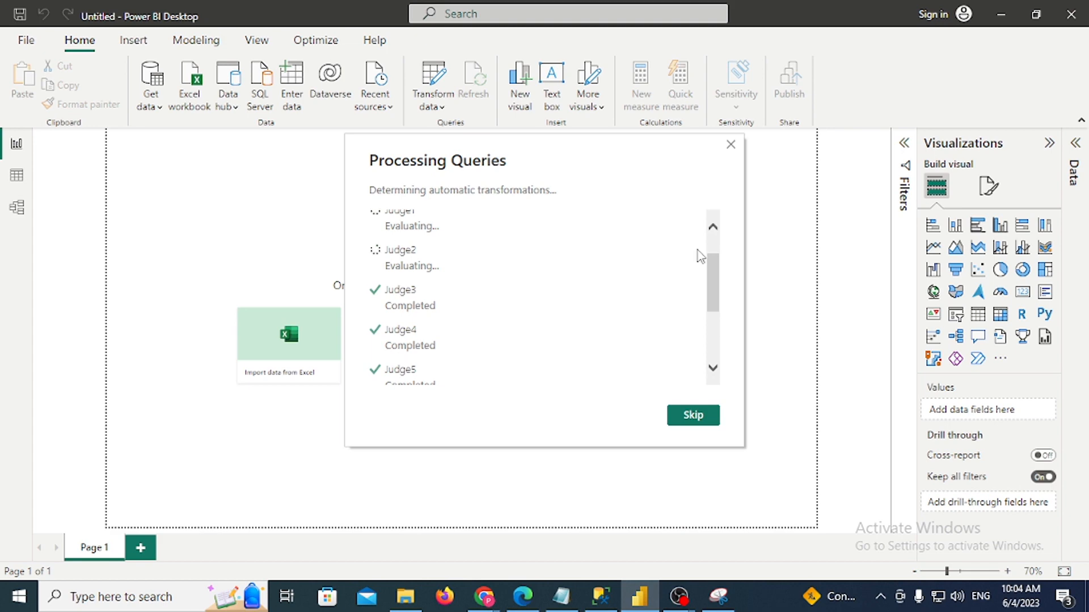
{"action": "scroll", "coordinate": [720, 270], "scroll_direction": "up", "scroll_amount": 2}
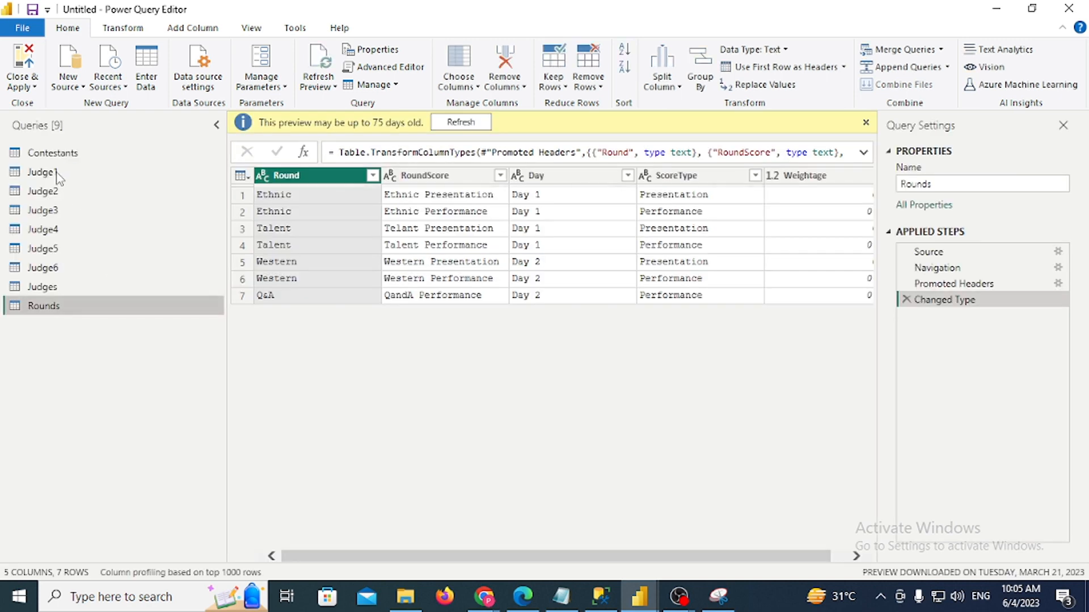
Examine the column headers and first rows of the Judge1, Judge2 and Judge3 queries, refreshing the Judge3 preview
{"action": "left_click", "coordinate": [42, 172]}
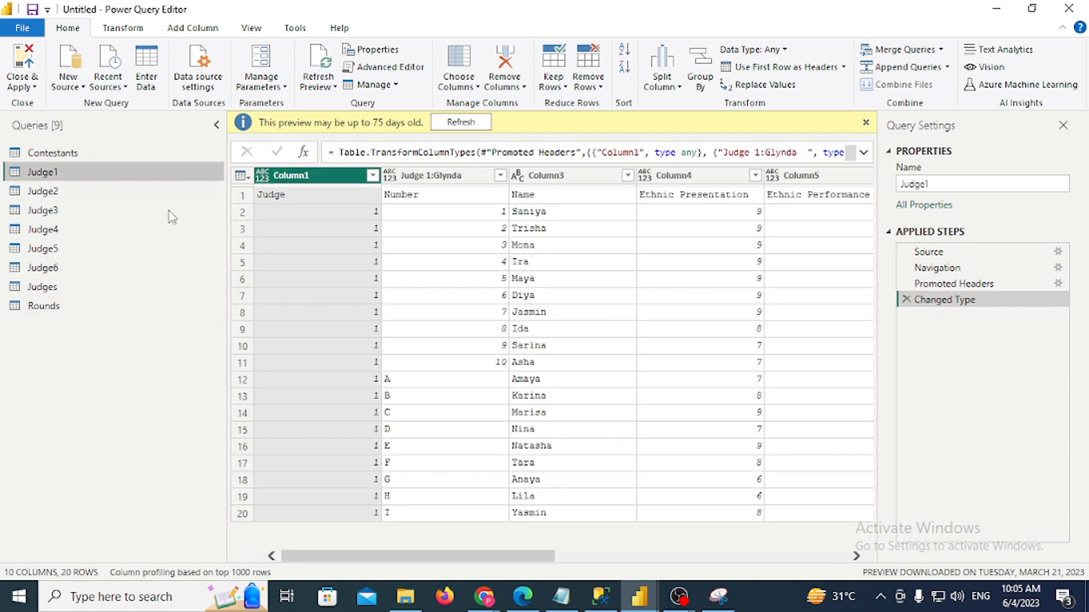
{"action": "left_click", "coordinate": [72, 195]}
{"action": "left_click", "coordinate": [76, 176]}
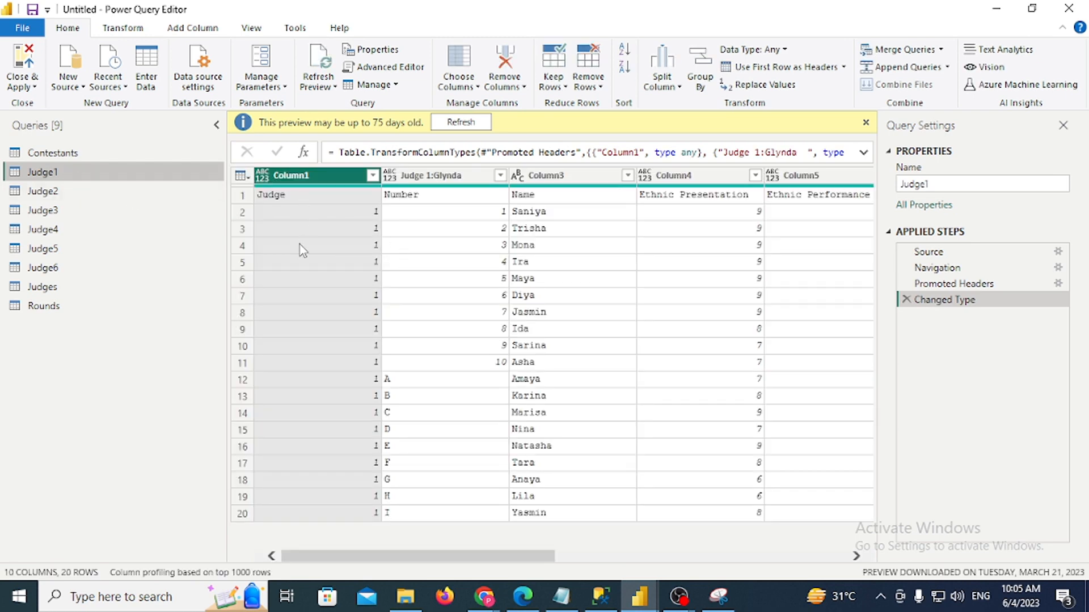
{"action": "left_click", "coordinate": [404, 198]}
{"action": "left_click_drag", "start_coordinate": [488, 461], "coordinate": [405, 424]}
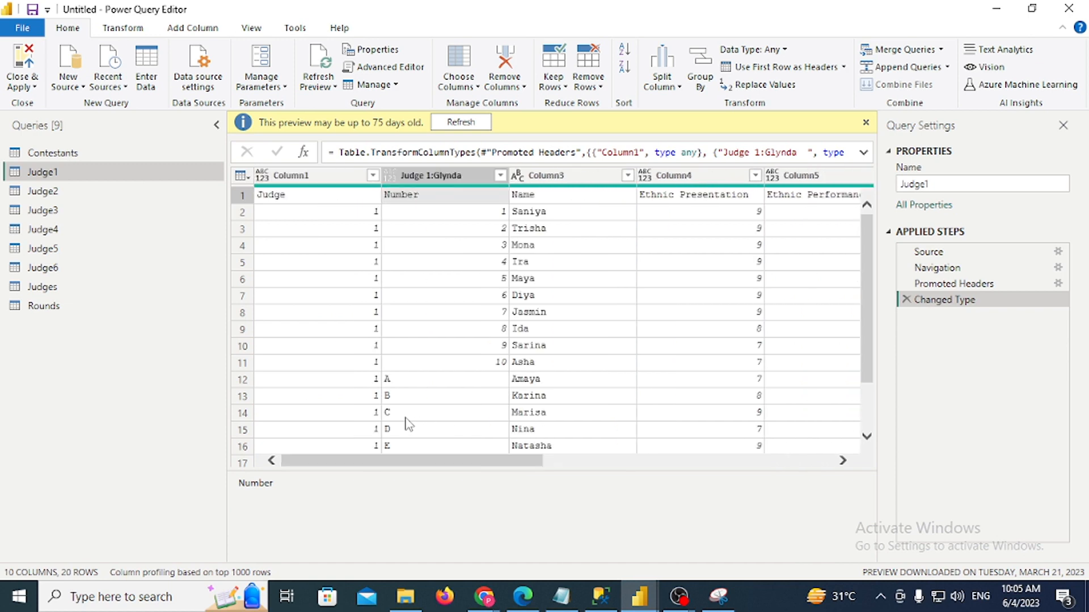
{"action": "left_click", "coordinate": [69, 191]}
{"action": "left_click", "coordinate": [56, 212]}
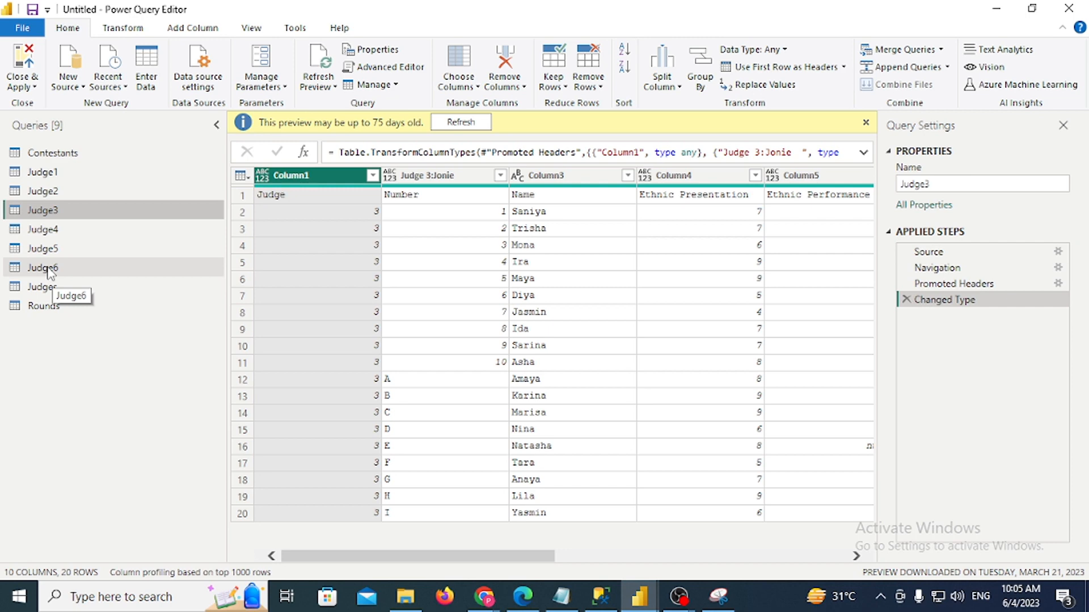
{"action": "left_click", "coordinate": [475, 125]}
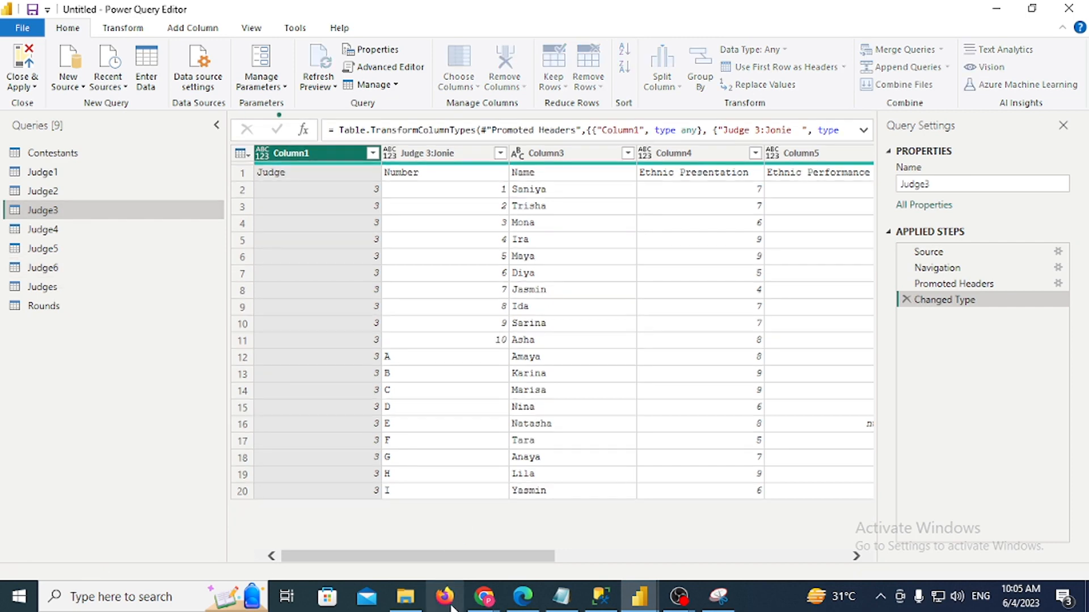
{"action": "mouse_move", "coordinate": [471, 608]}
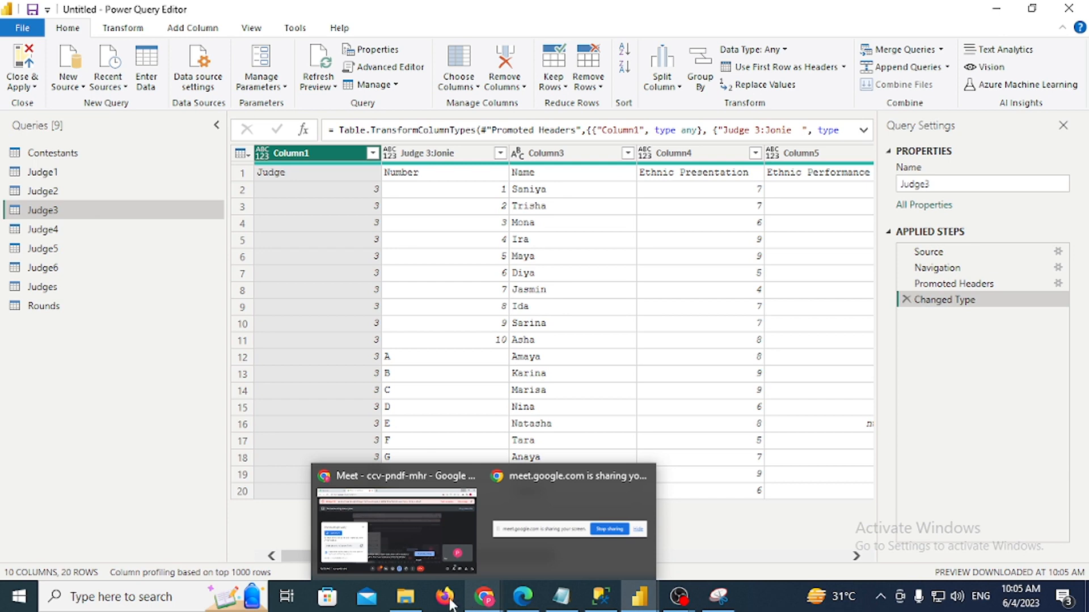
Append the Judge1, Judge2, Judge3, Judge4, Judge5 and Judge6 queries into a new query, starting from Judge1
{"action": "left_click", "coordinate": [94, 174]}
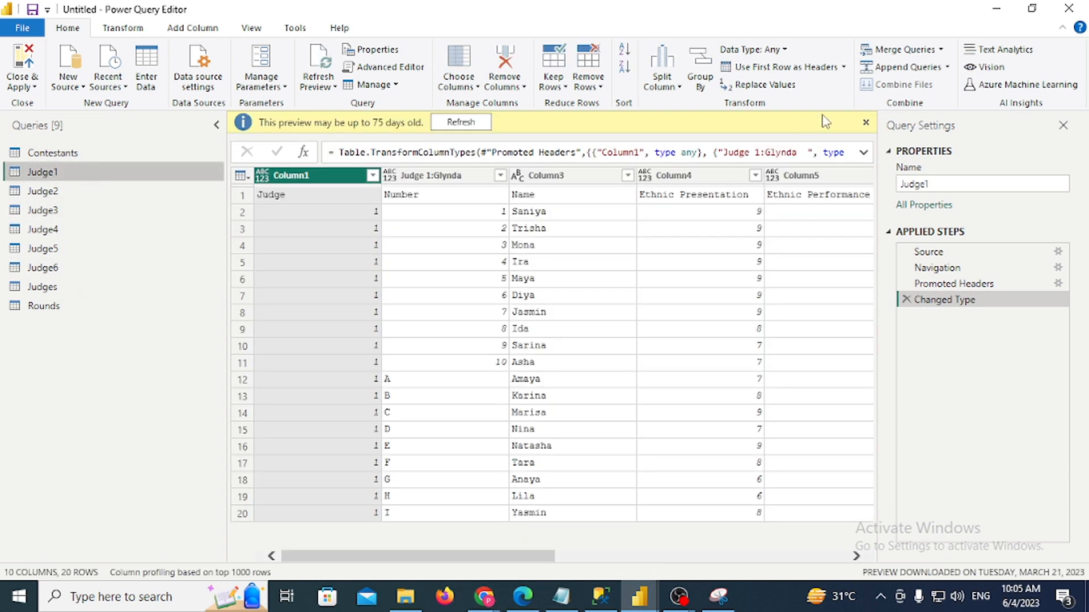
{"action": "left_click", "coordinate": [946, 67]}
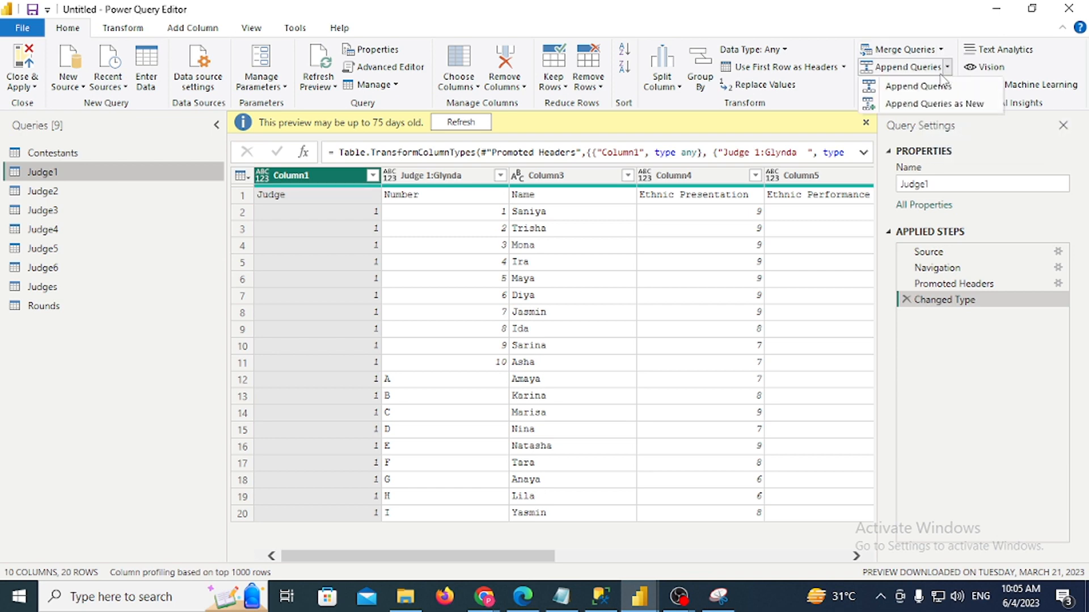
{"action": "left_click", "coordinate": [926, 104]}
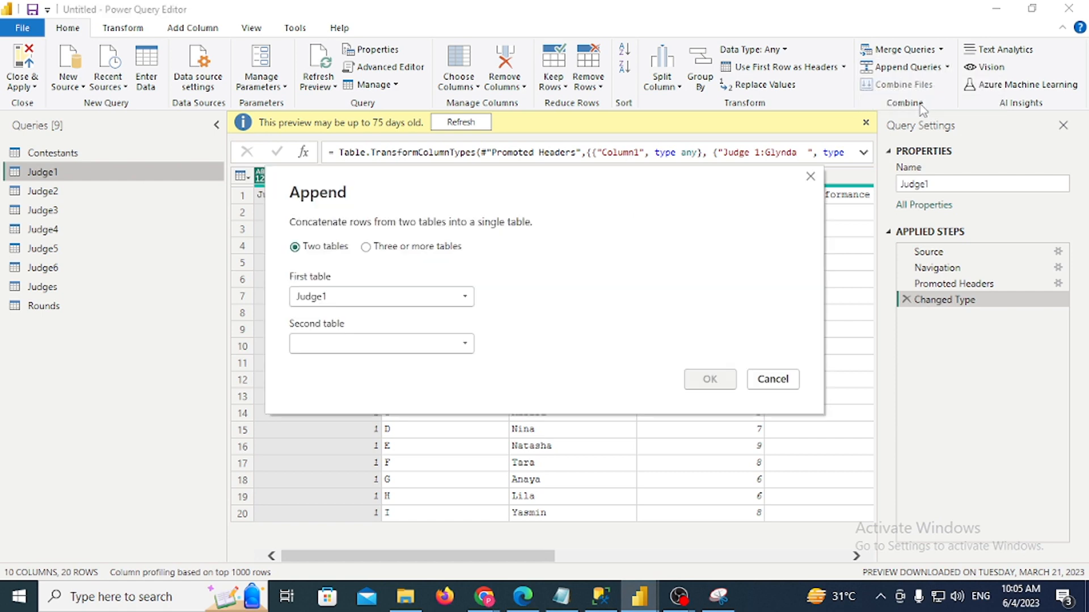
{"action": "left_click", "coordinate": [434, 246]}
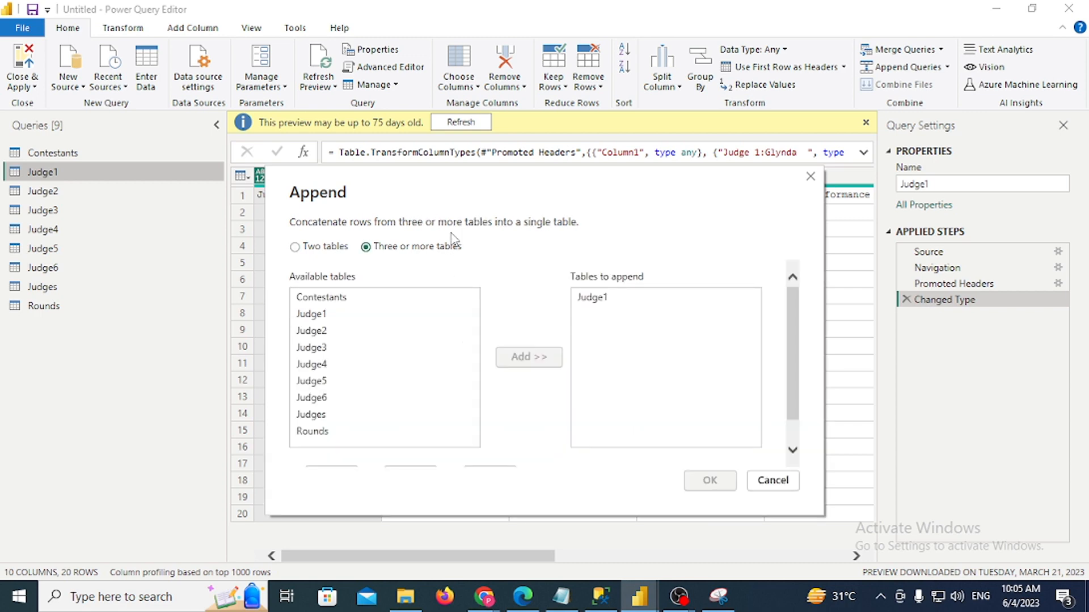
{"action": "double_click", "coordinate": [334, 329]}
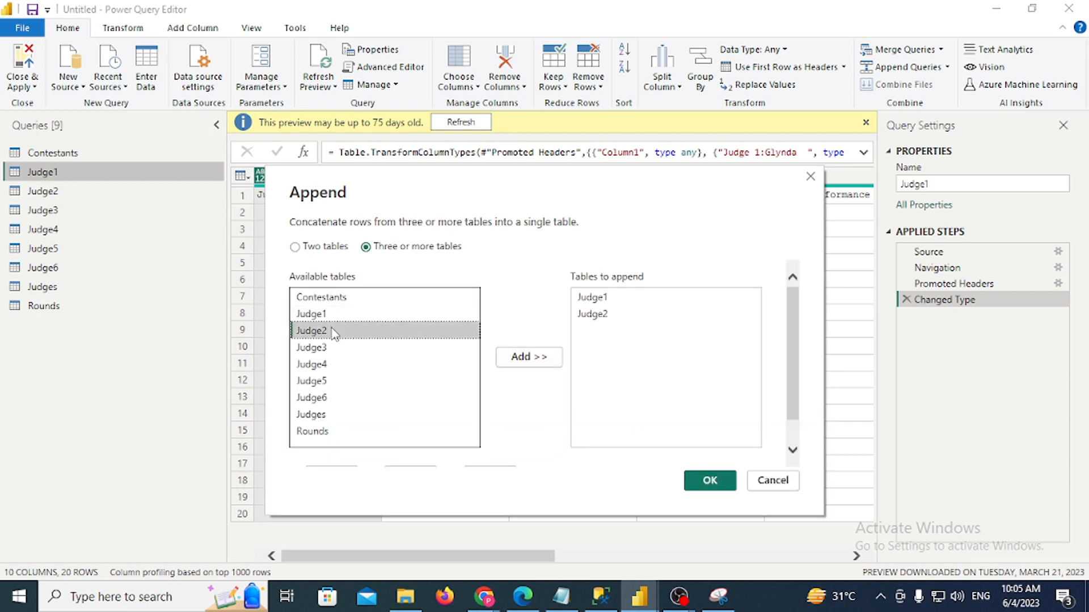
{"action": "double_click", "coordinate": [333, 350]}
{"action": "double_click", "coordinate": [332, 364]}
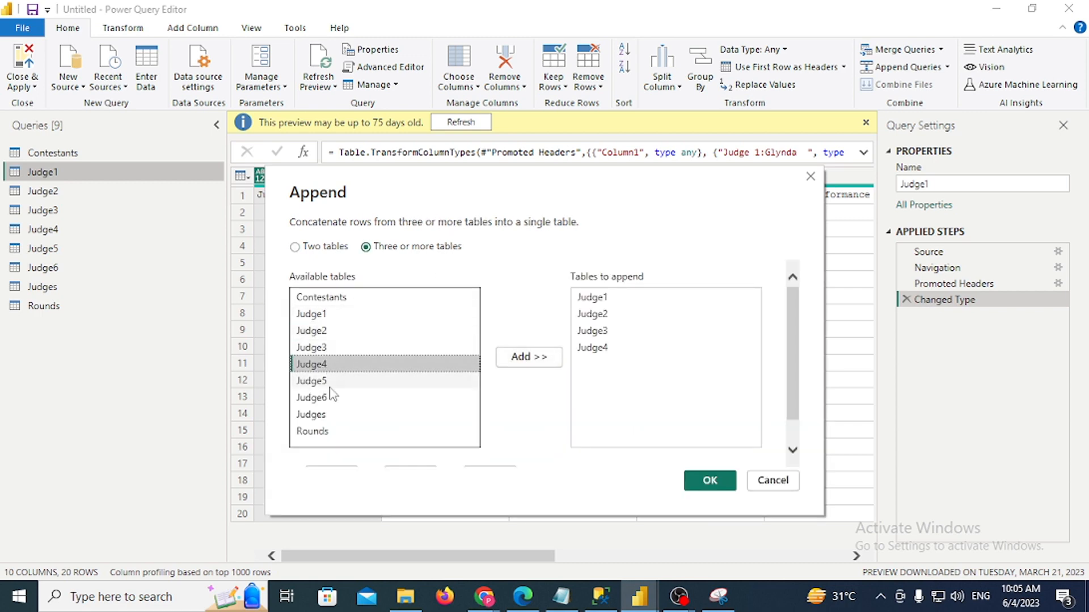
{"action": "double_click", "coordinate": [332, 381]}
{"action": "double_click", "coordinate": [332, 397]}
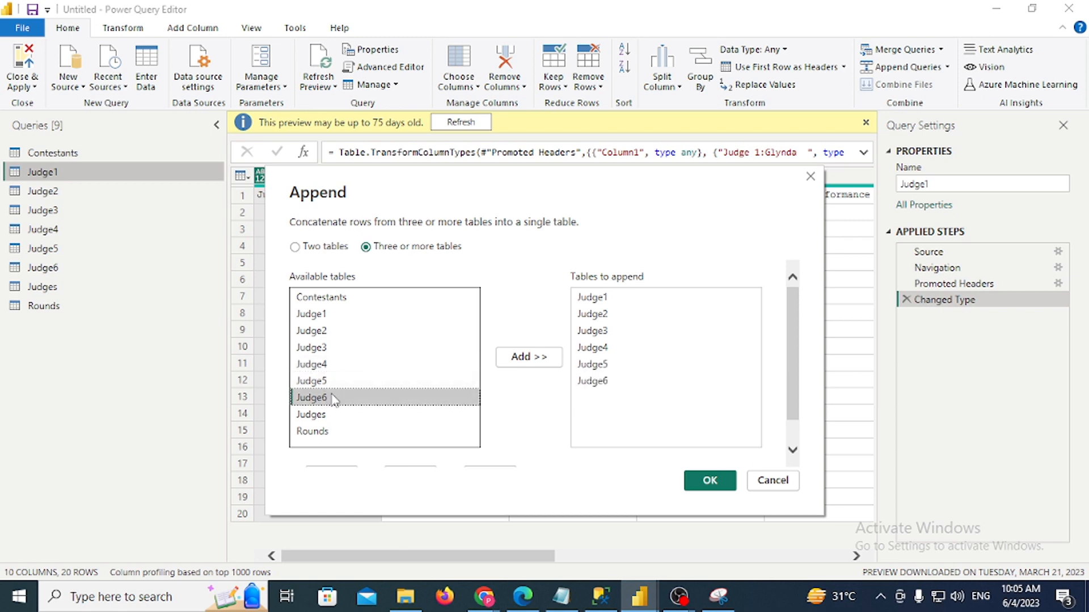
{"action": "left_click", "coordinate": [707, 480]}
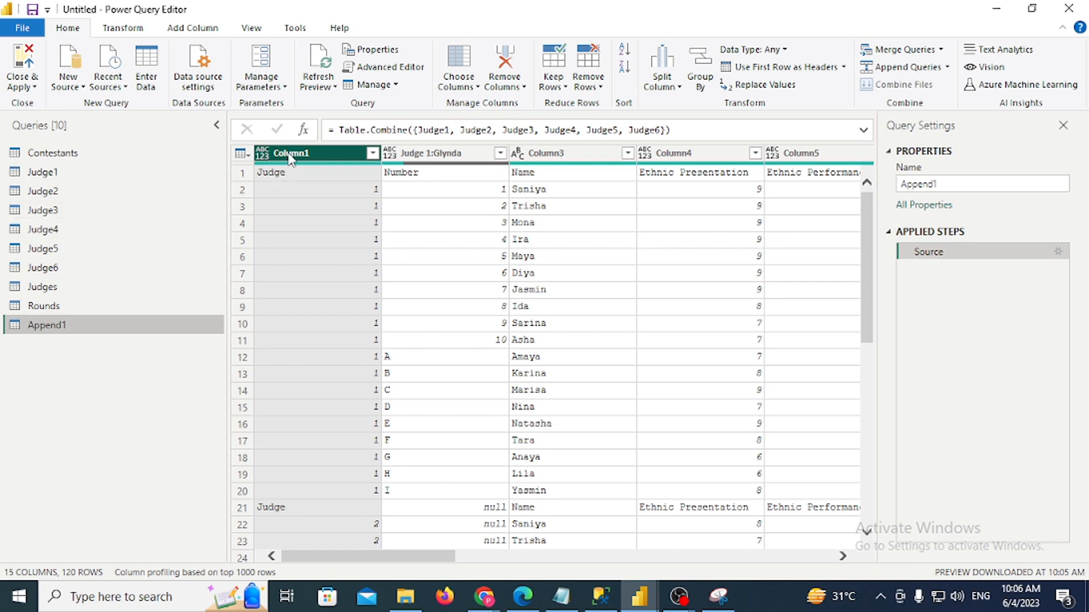
Promote the first row of the appended query to column headers
{"action": "left_click", "coordinate": [241, 175]}
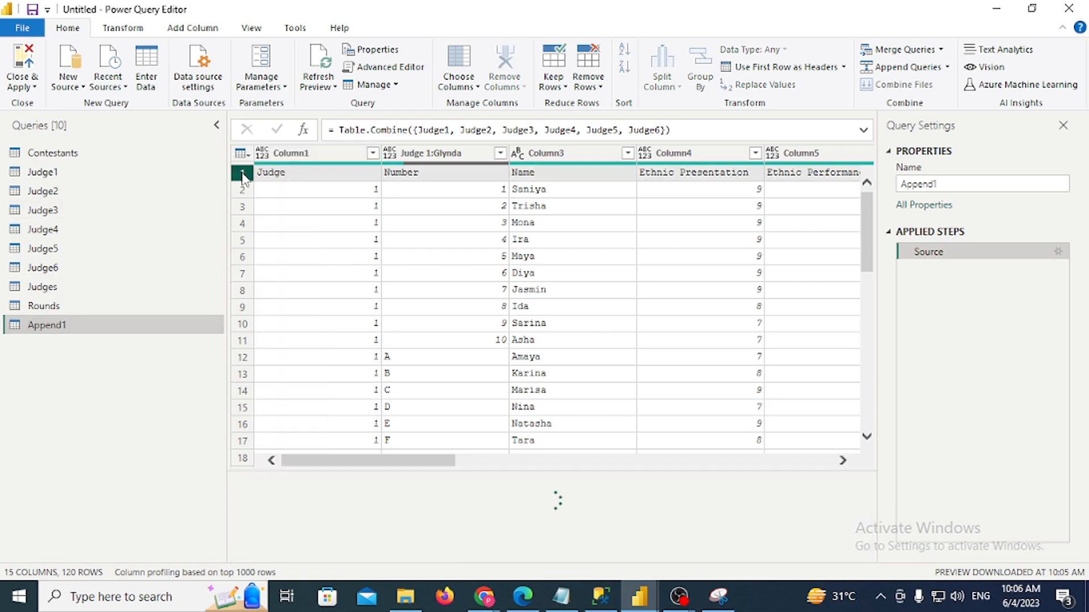
{"action": "left_click", "coordinate": [307, 161]}
{"action": "left_click", "coordinate": [291, 175]}
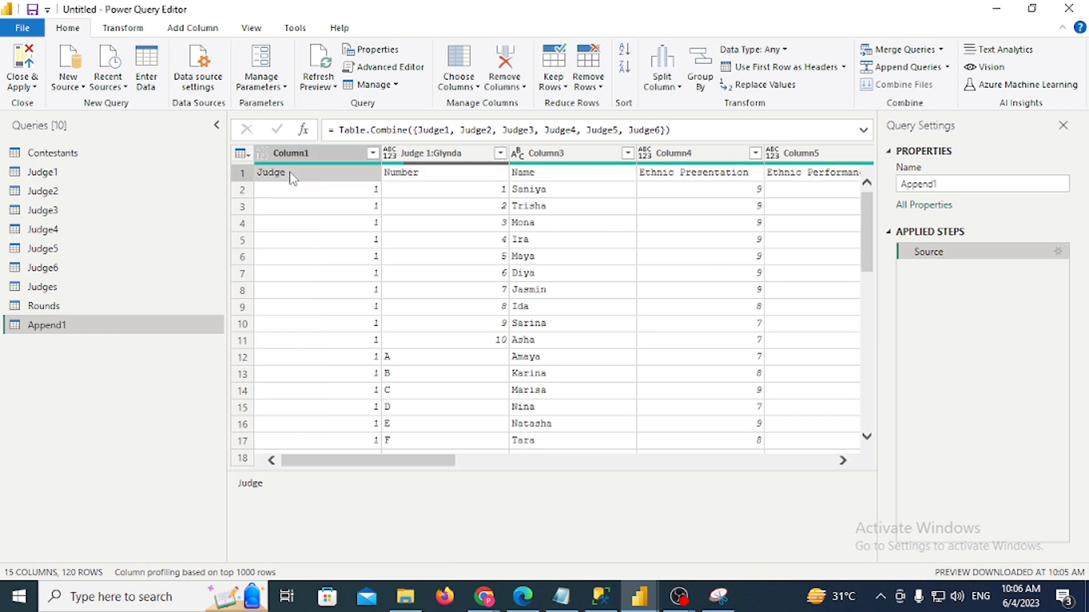
{"action": "left_click", "coordinate": [801, 69]}
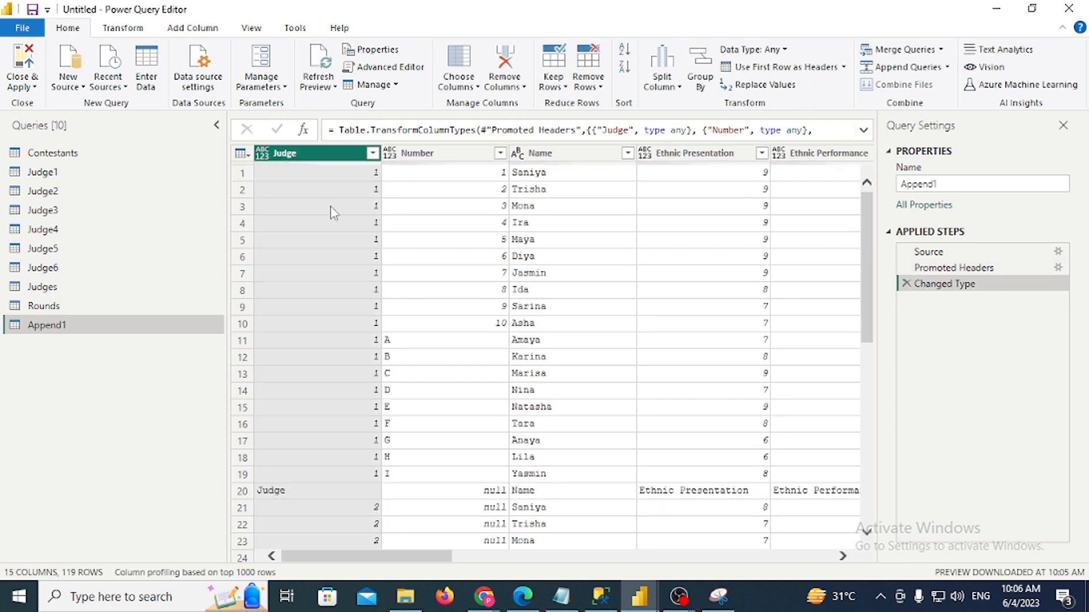
Filter the repeated header rows out of the appended query by excluding the value Judge from the Judge column
{"action": "left_click", "coordinate": [333, 498]}
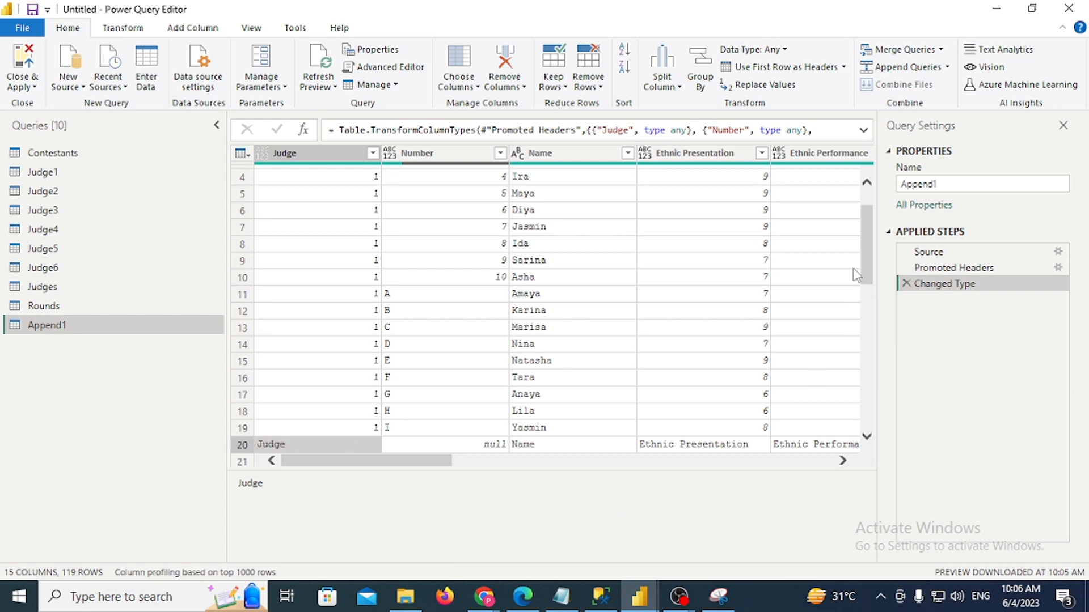
{"action": "left_click_drag", "start_coordinate": [866, 267], "coordinate": [824, 187]}
{"action": "left_click_drag", "start_coordinate": [828, 229], "coordinate": [841, 292]}
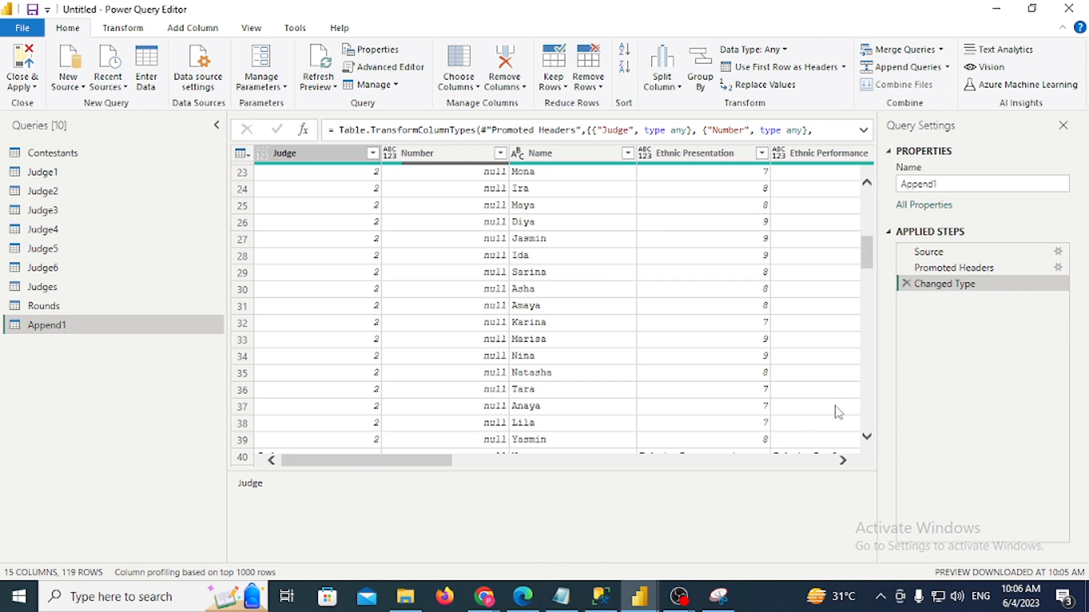
{"action": "left_click", "coordinate": [373, 159]}
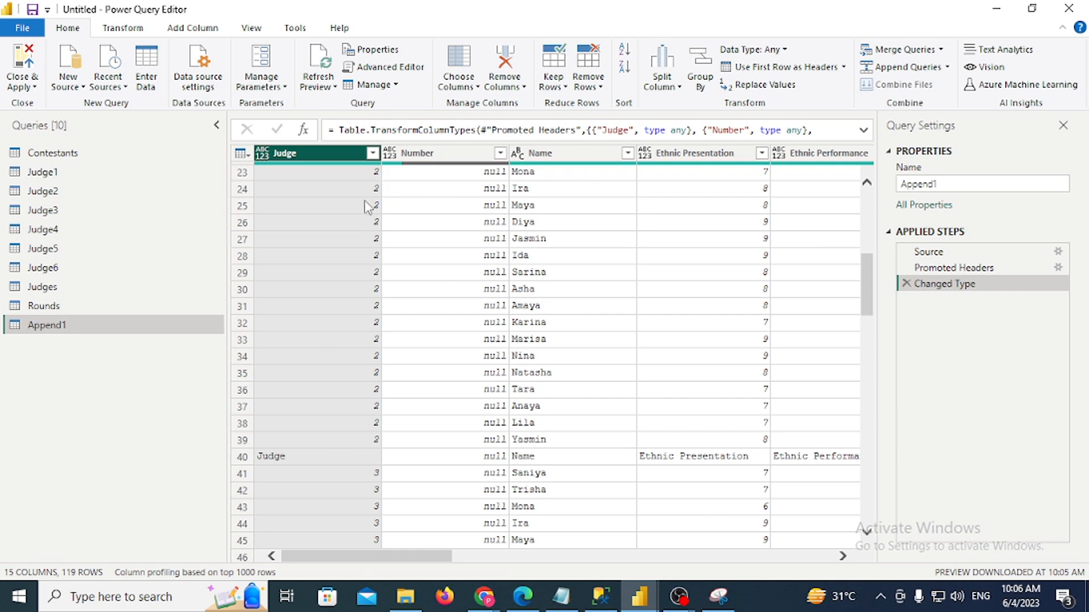
{"action": "left_click", "coordinate": [372, 153]}
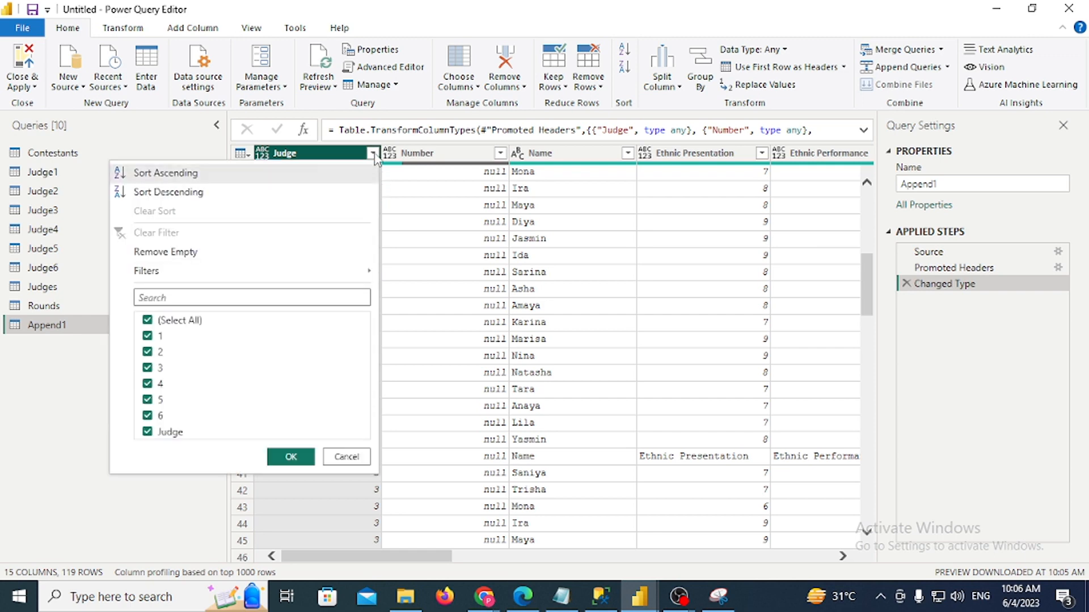
{"action": "left_click", "coordinate": [147, 432]}
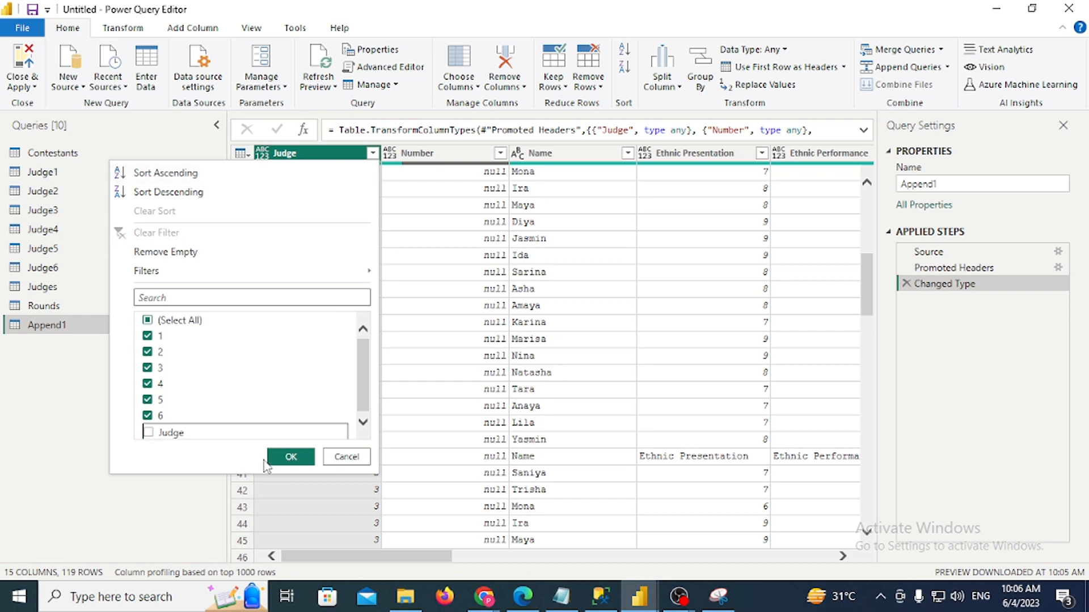
{"action": "left_click", "coordinate": [291, 457]}
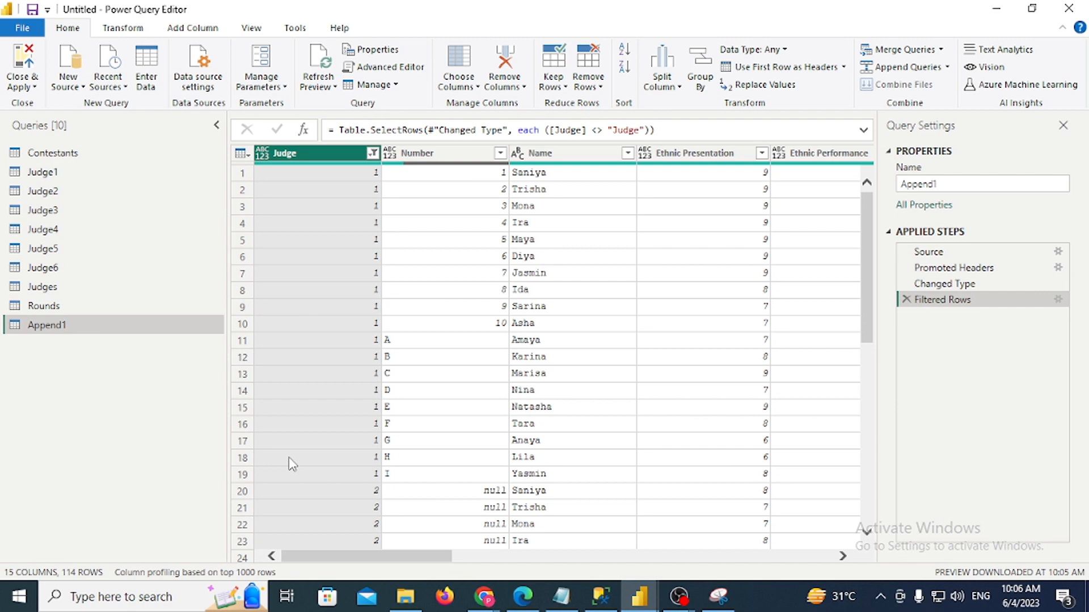
Remove the Filtered Rows step and delete the whole Append1 query
{"action": "left_click", "coordinate": [904, 299]}
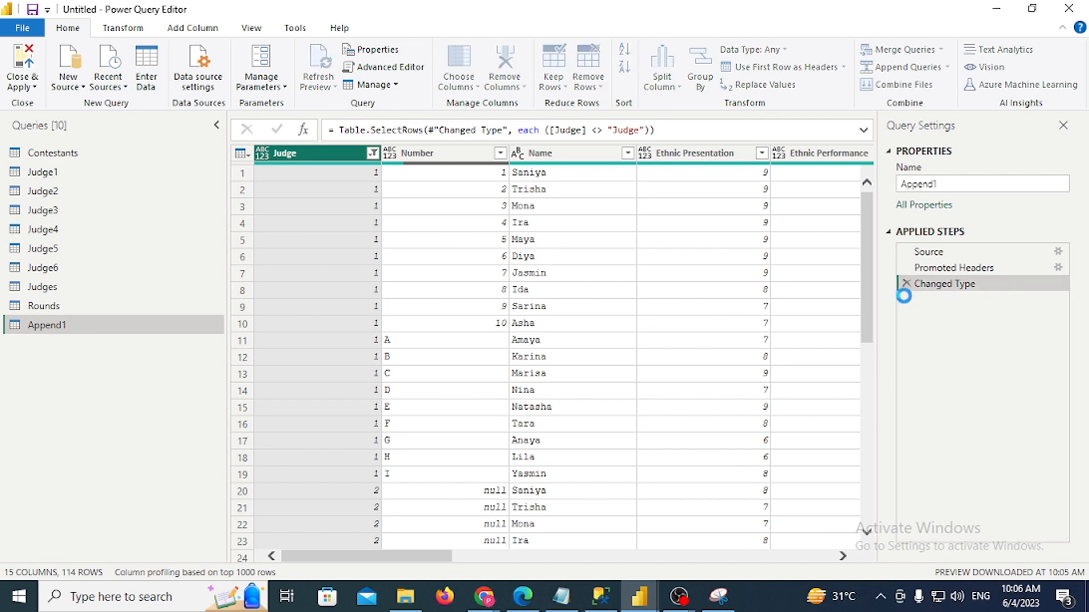
{"action": "right_click", "coordinate": [104, 335]}
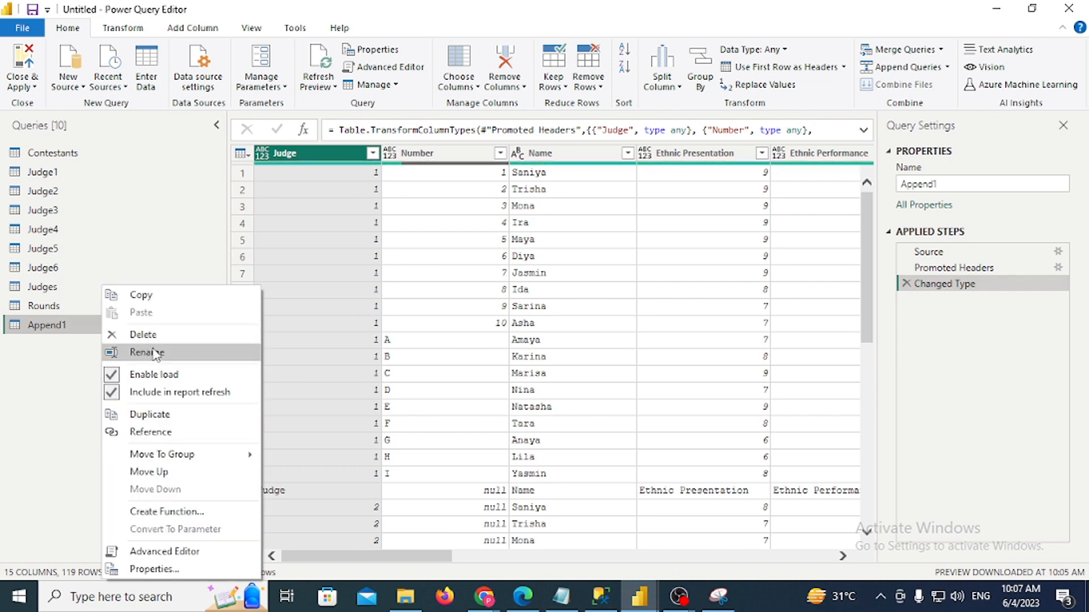
{"action": "left_click", "coordinate": [153, 336]}
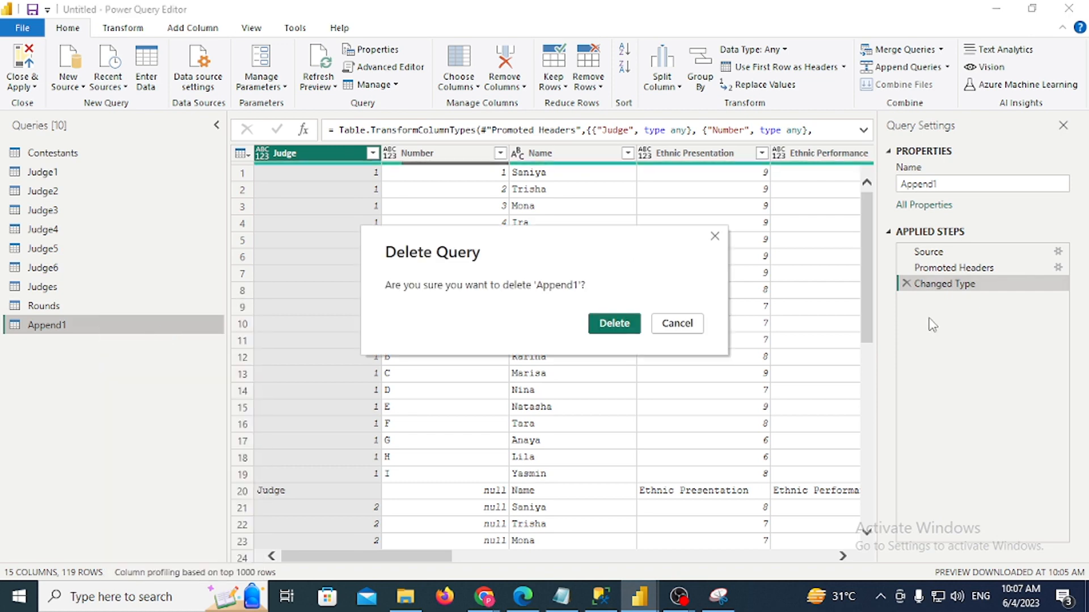
{"action": "left_click", "coordinate": [626, 317]}
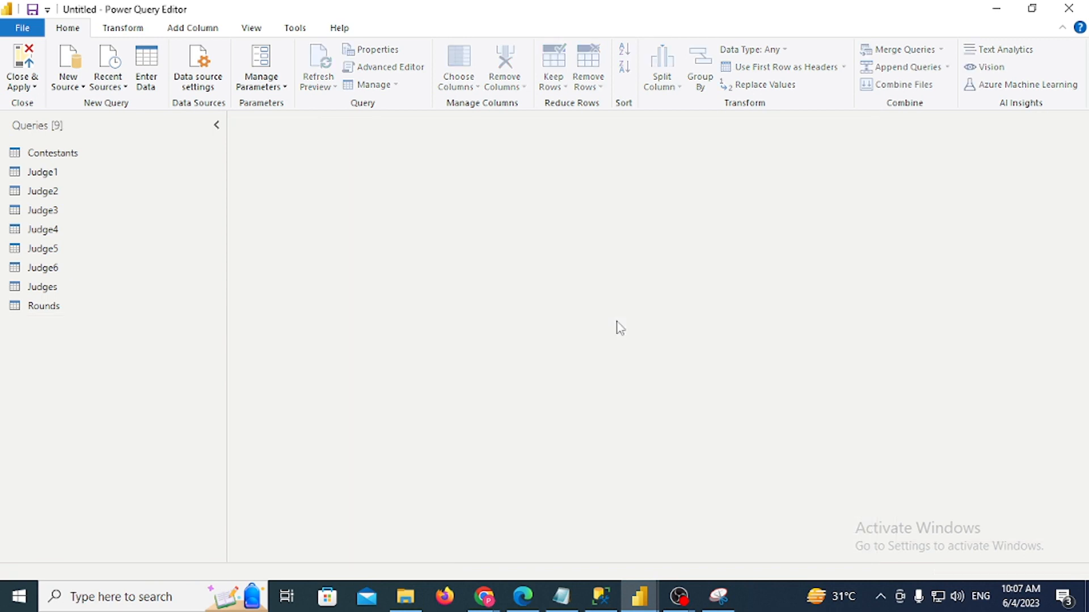
Promote the first row to column headers in the Judge1, Judge2 and Judge3 queries
{"action": "left_click", "coordinate": [88, 173]}
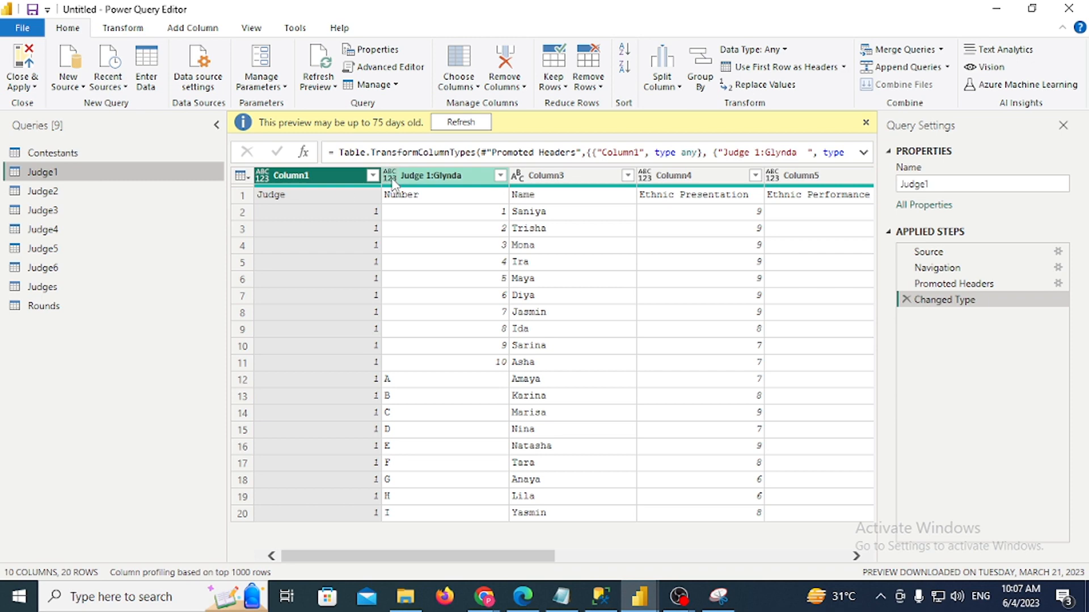
{"action": "left_click", "coordinate": [186, 33]}
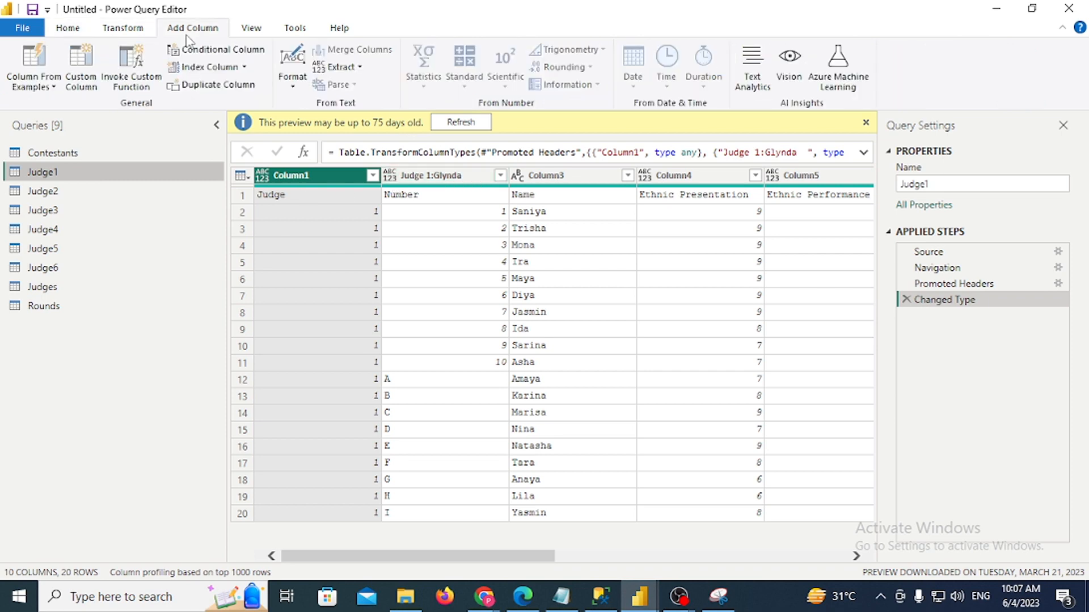
{"action": "left_click", "coordinate": [71, 28]}
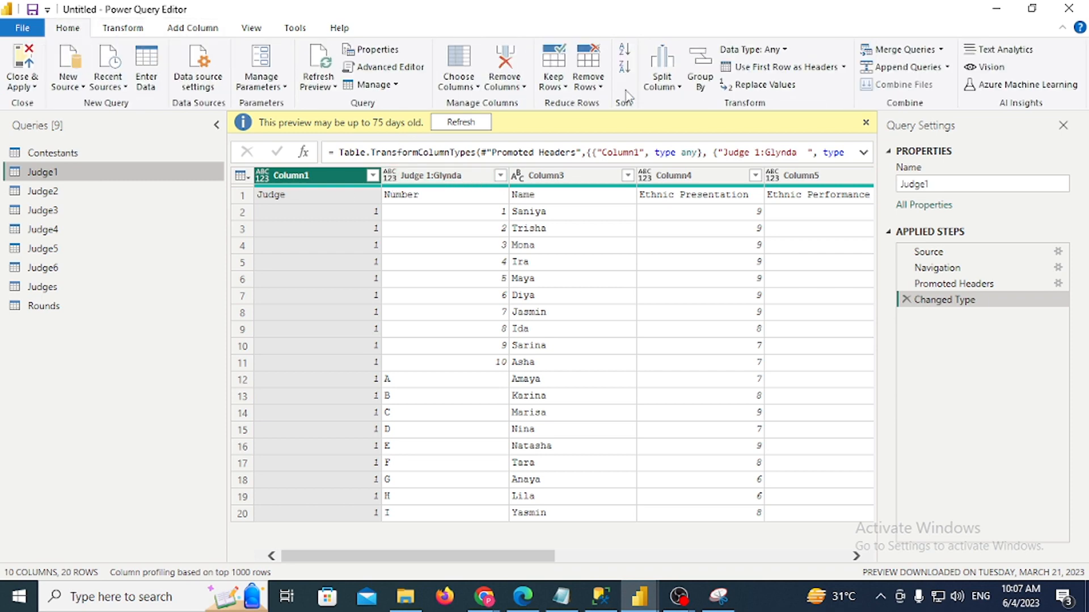
{"action": "left_click", "coordinate": [781, 67]}
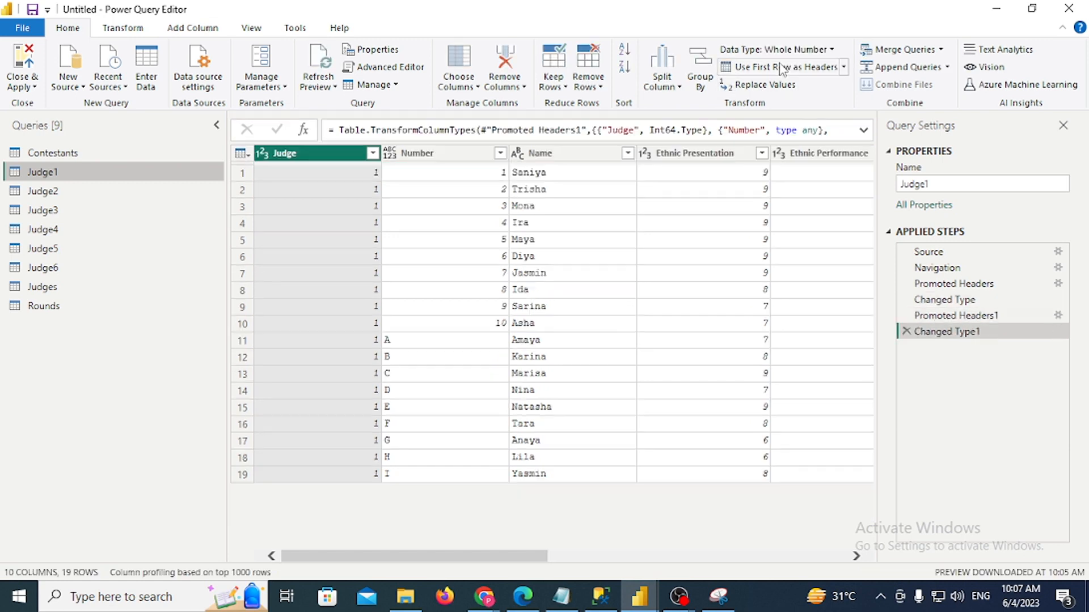
{"action": "left_click", "coordinate": [50, 192]}
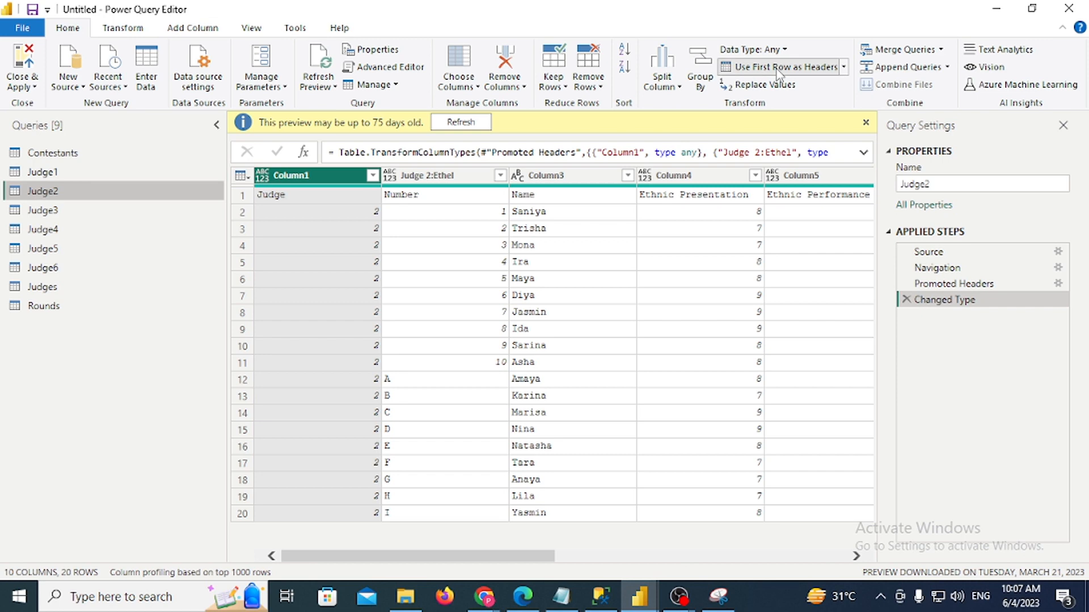
{"action": "left_click", "coordinate": [780, 68]}
{"action": "left_click", "coordinate": [51, 211]}
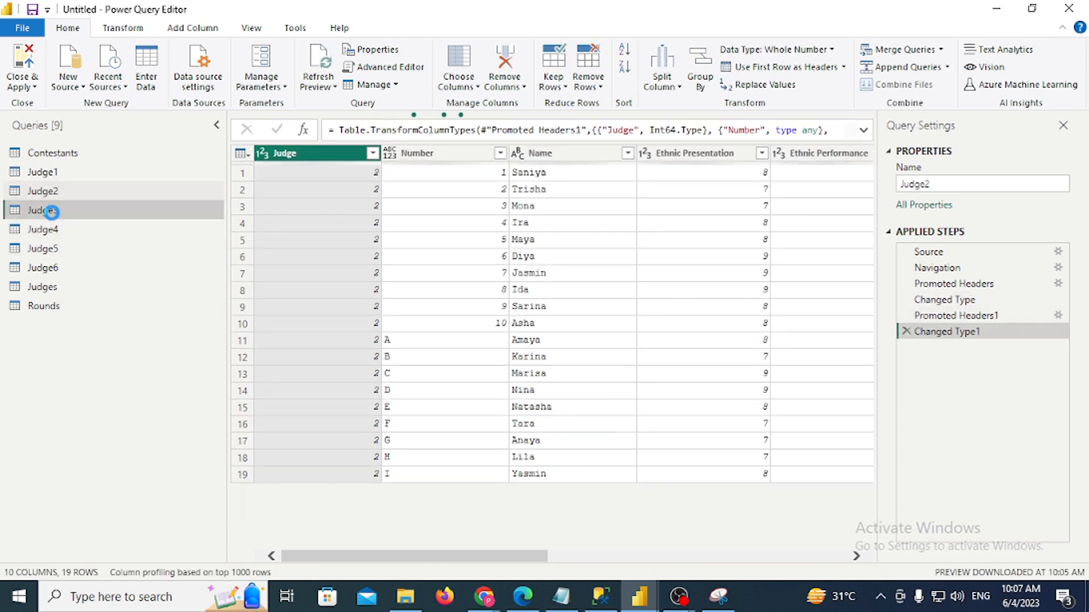
{"action": "left_click", "coordinate": [780, 68]}
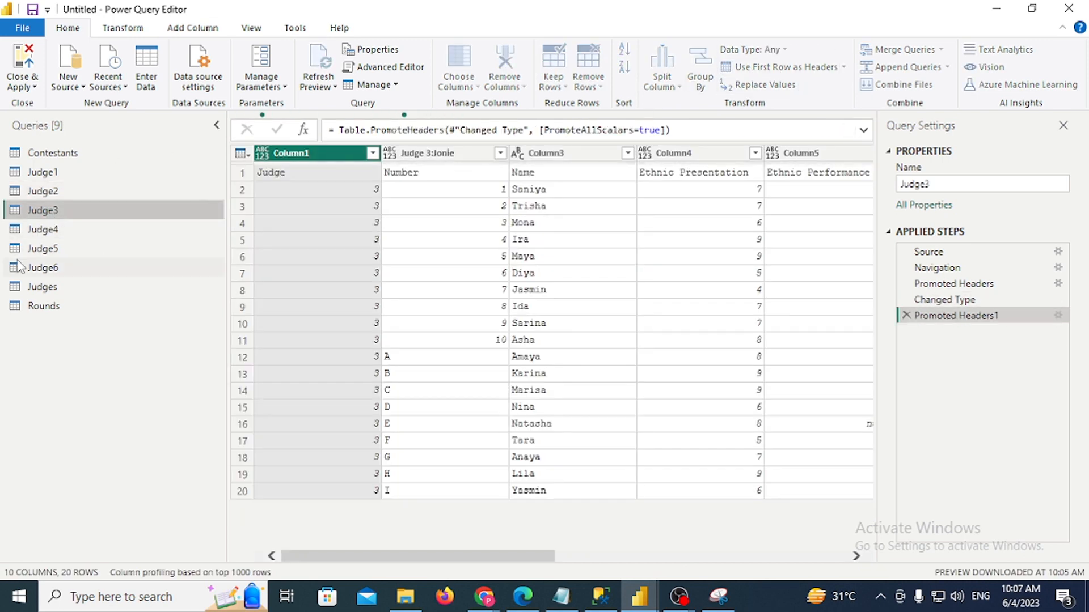
Use the first row as column headers in the Judge4, Judge5 and Judge6 queries as well
{"action": "left_click", "coordinate": [73, 229]}
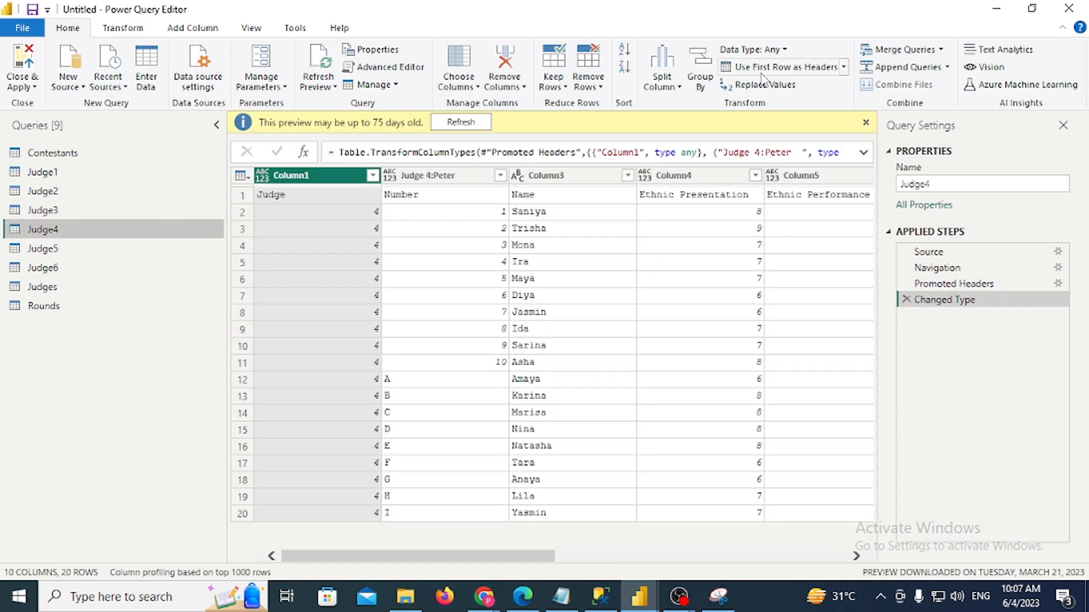
{"action": "left_click", "coordinate": [778, 67]}
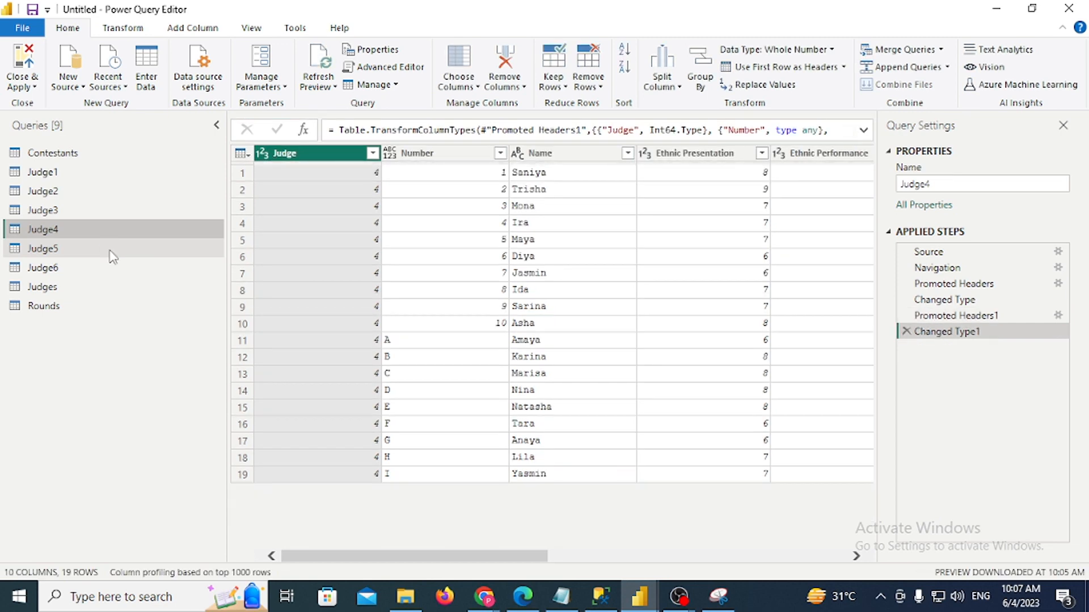
{"action": "left_click", "coordinate": [111, 252]}
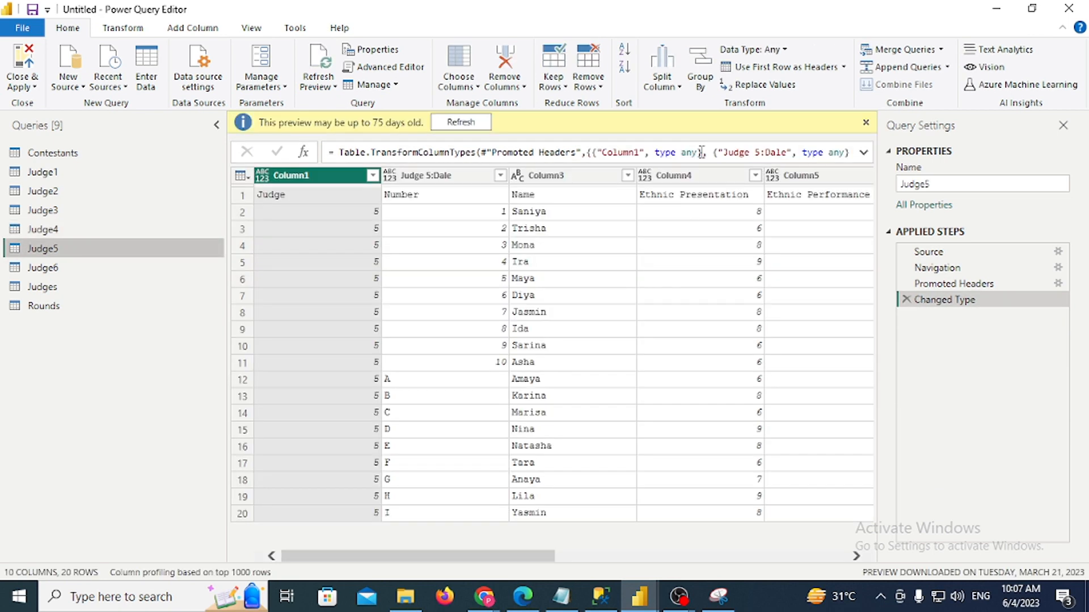
{"action": "left_click", "coordinate": [751, 70]}
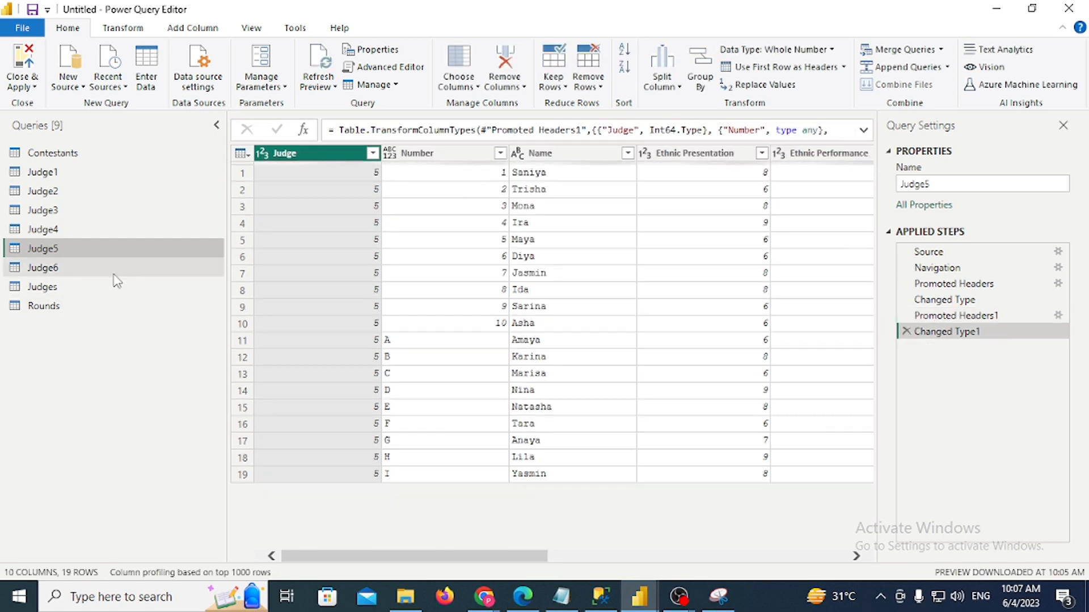
{"action": "left_click", "coordinate": [113, 275]}
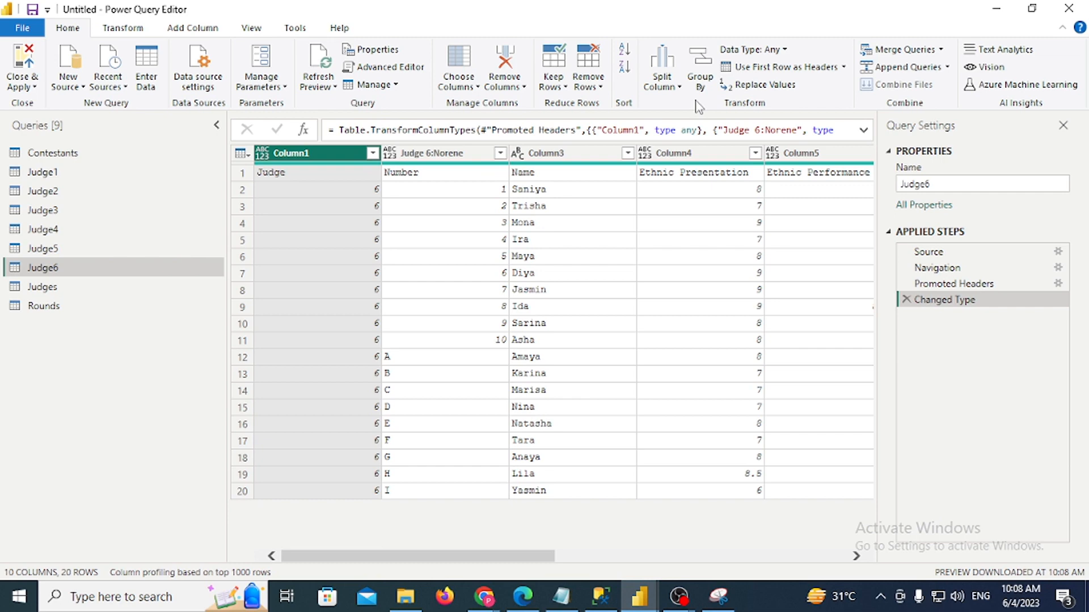
{"action": "left_click", "coordinate": [781, 68]}
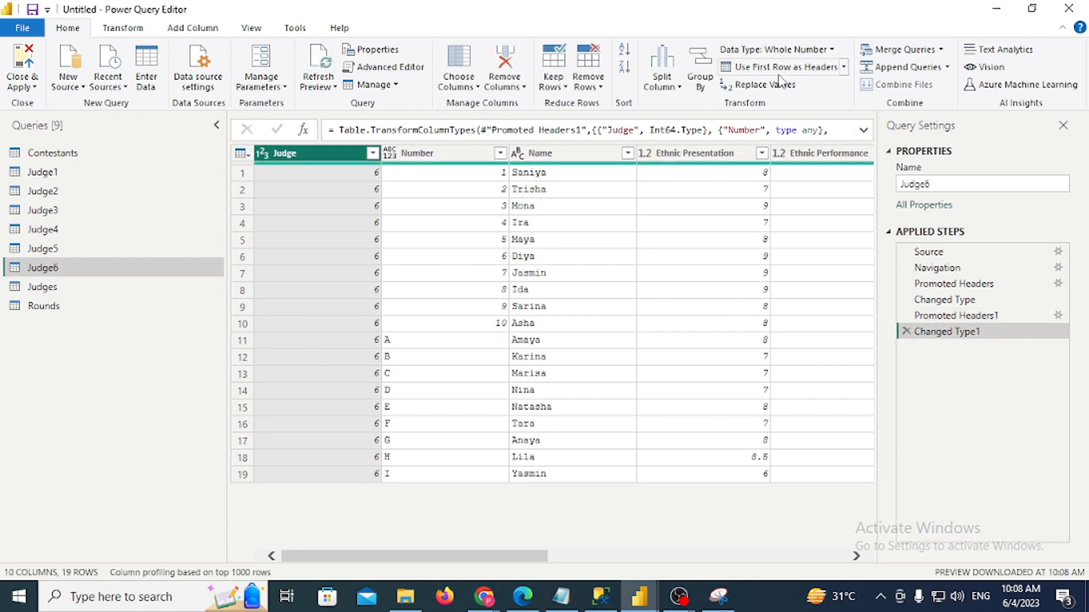
Append Judge1 through Judge6 as a new query, starting from Judge1, and check the filter values of its Judge column
{"action": "left_click", "coordinate": [120, 176]}
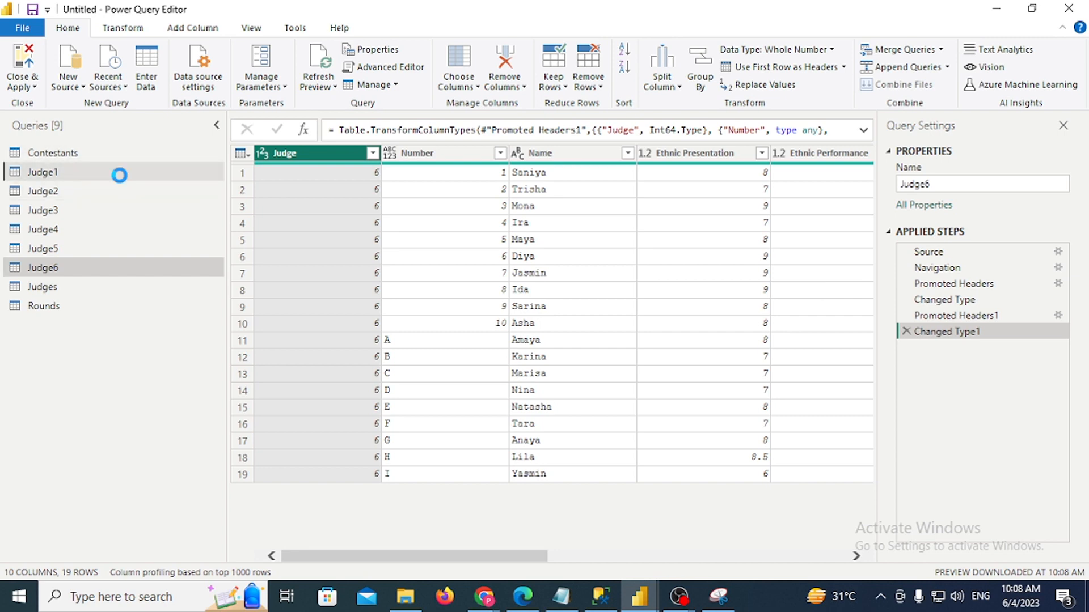
{"action": "left_click", "coordinate": [947, 67]}
{"action": "left_click", "coordinate": [941, 105]}
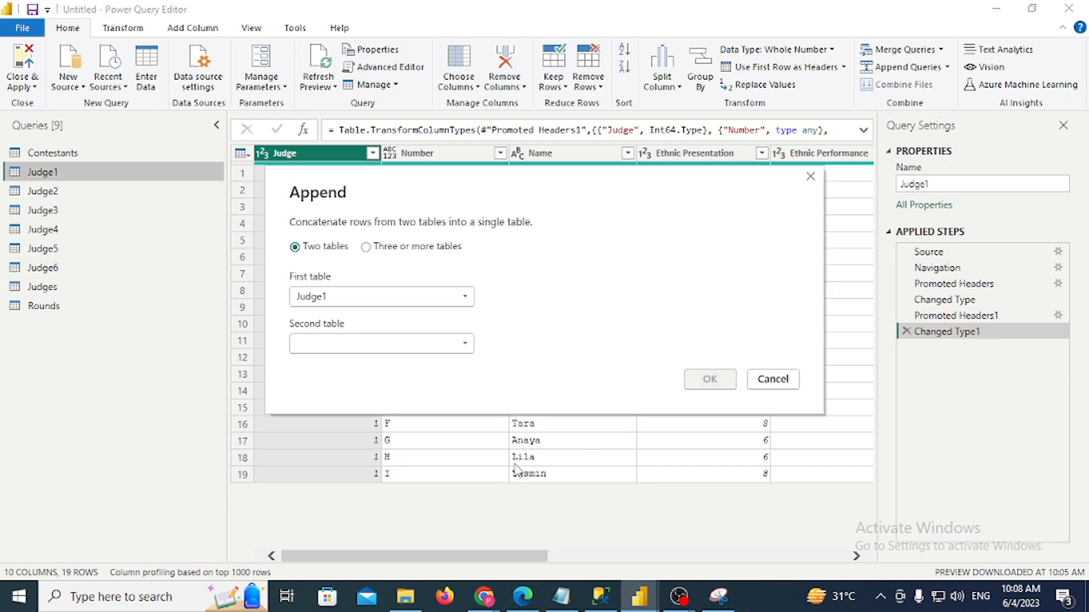
{"action": "left_click", "coordinate": [397, 246]}
{"action": "double_click", "coordinate": [340, 332]}
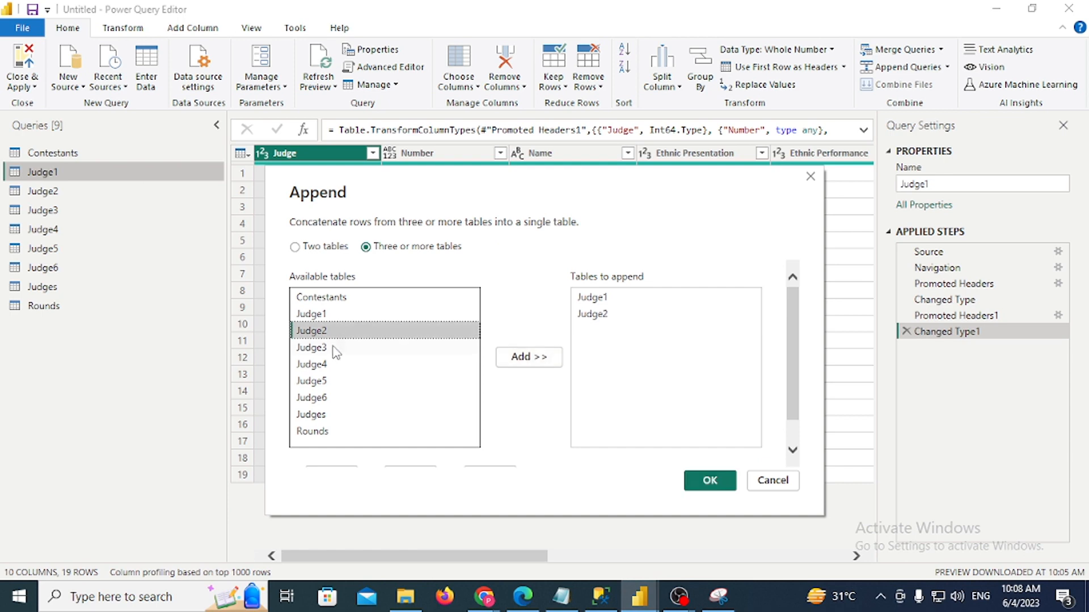
{"action": "double_click", "coordinate": [334, 348]}
{"action": "double_click", "coordinate": [328, 365]}
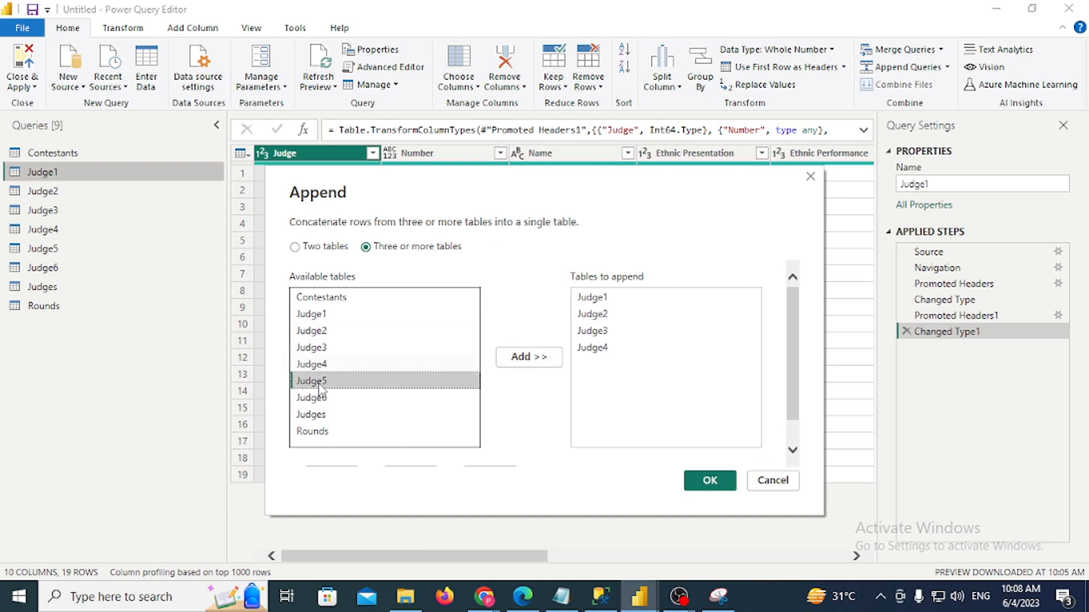
{"action": "double_click", "coordinate": [325, 381]}
{"action": "double_click", "coordinate": [341, 397]}
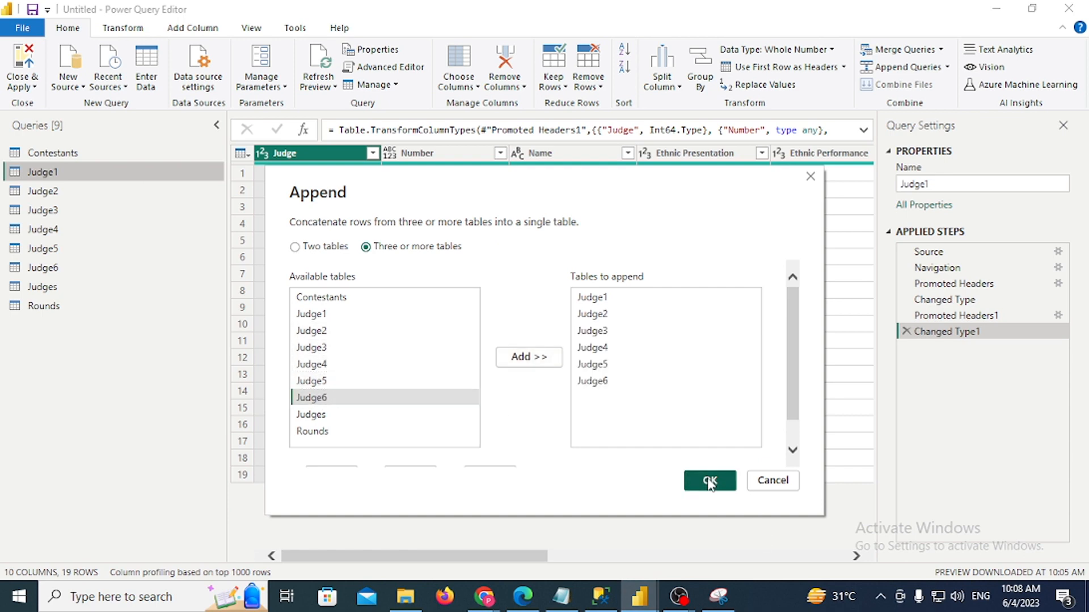
{"action": "left_click", "coordinate": [709, 479]}
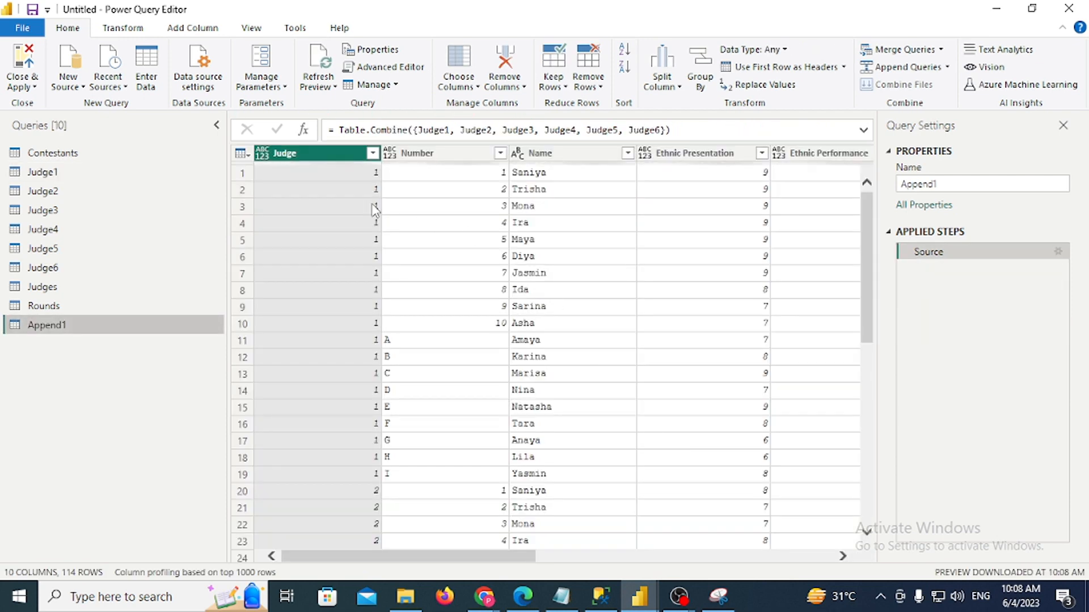
{"action": "left_click", "coordinate": [372, 154]}
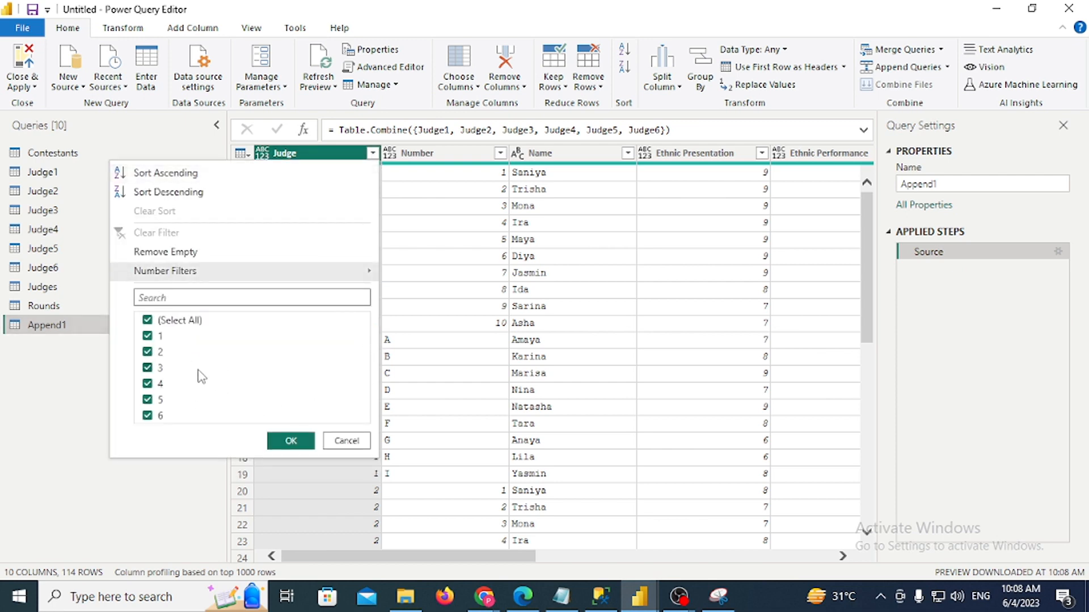
{"action": "left_click", "coordinate": [346, 440]}
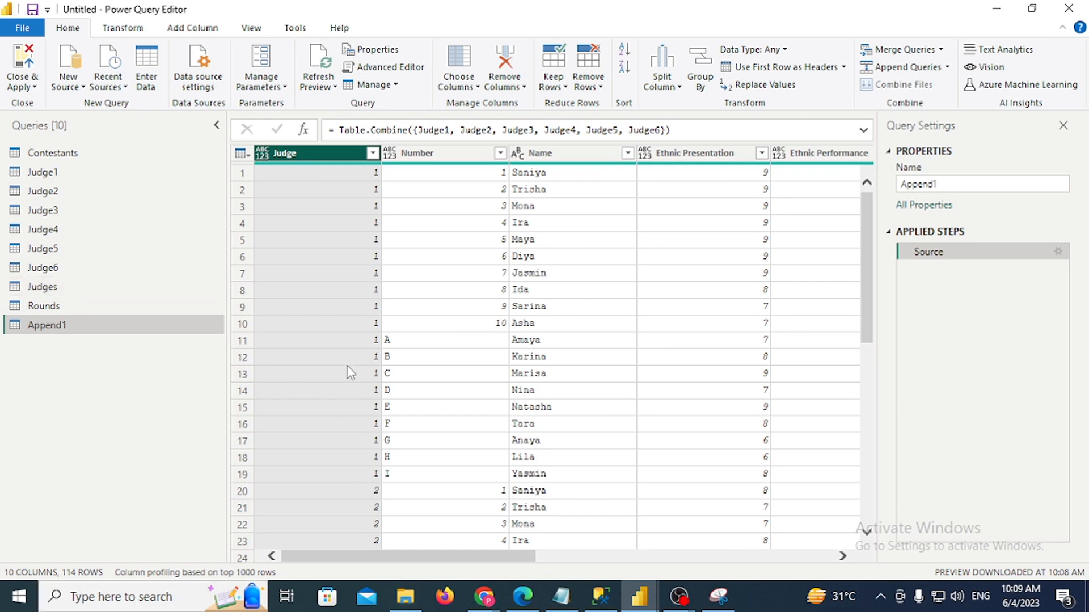
Open the Assignment6 (5) PDF to check the required query list, and return to the Power Query Editor
{"action": "left_click", "coordinate": [405, 597]}
{"action": "double_click", "coordinate": [673, 240]}
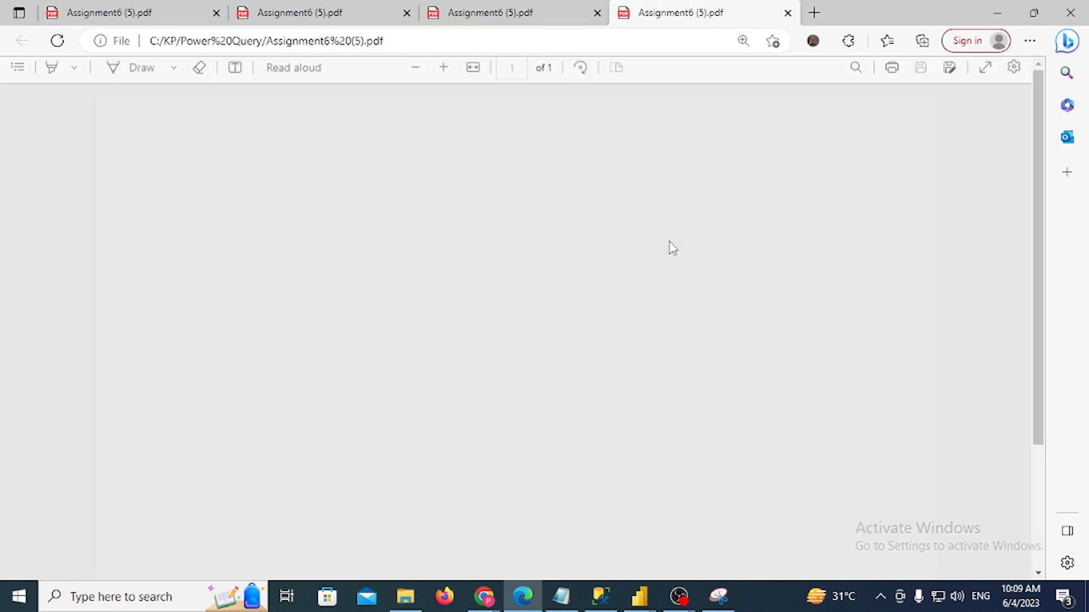
{"action": "scroll", "coordinate": [374, 532], "scroll_direction": "up", "scroll_amount": 1}
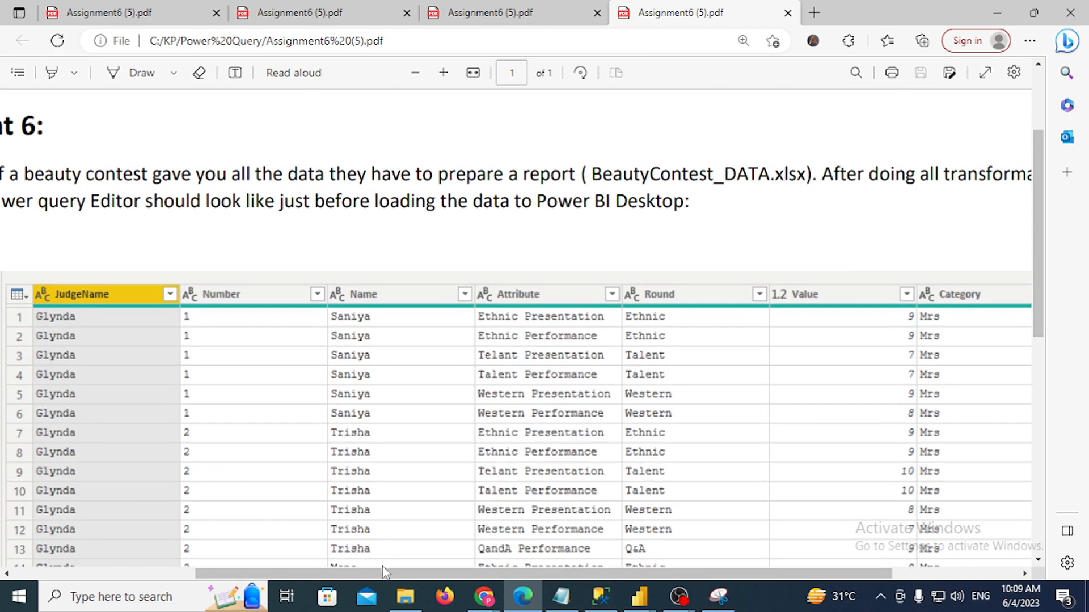
{"action": "left_click_drag", "start_coordinate": [378, 574], "coordinate": [162, 587]}
{"action": "key", "text": "alt+Tab"}
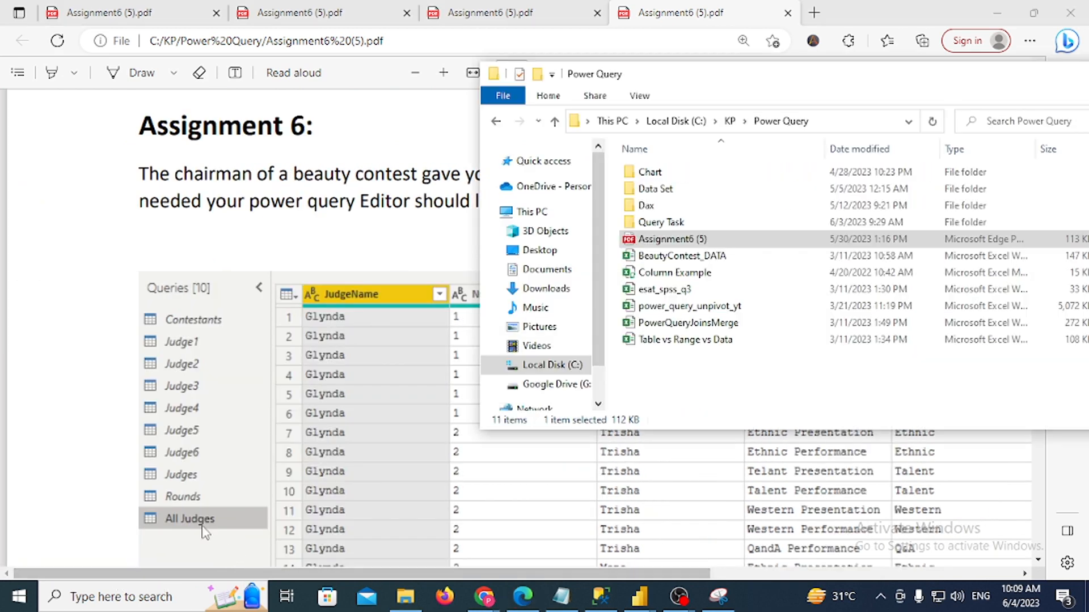
{"action": "mouse_move", "coordinate": [640, 596]}
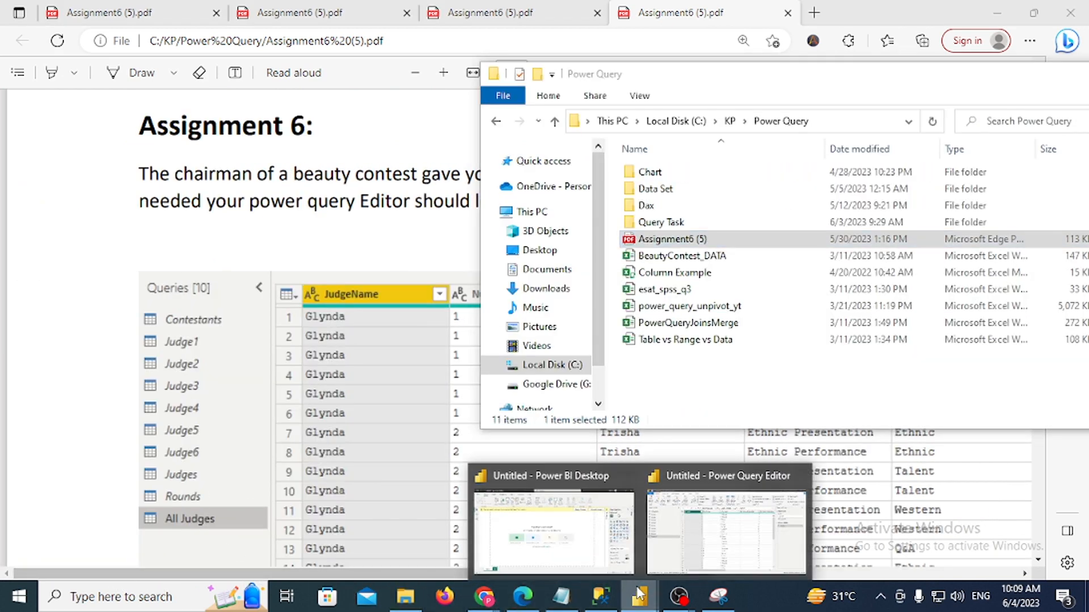
{"action": "left_click", "coordinate": [683, 548]}
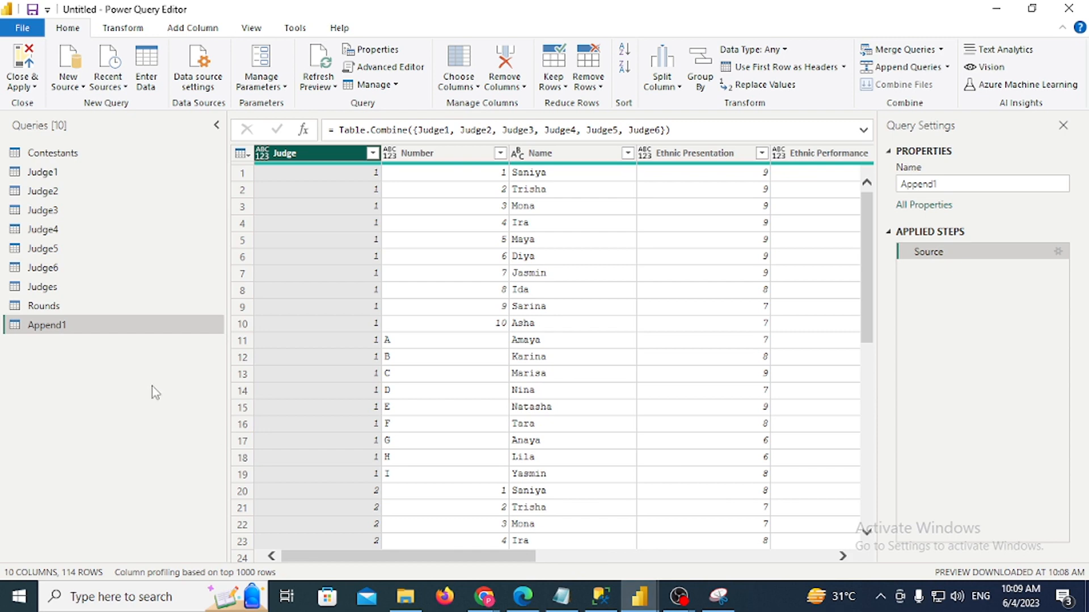
Rename the appended query as All Judge
{"action": "double_click", "coordinate": [162, 325]}
{"action": "type", "text": "A"}
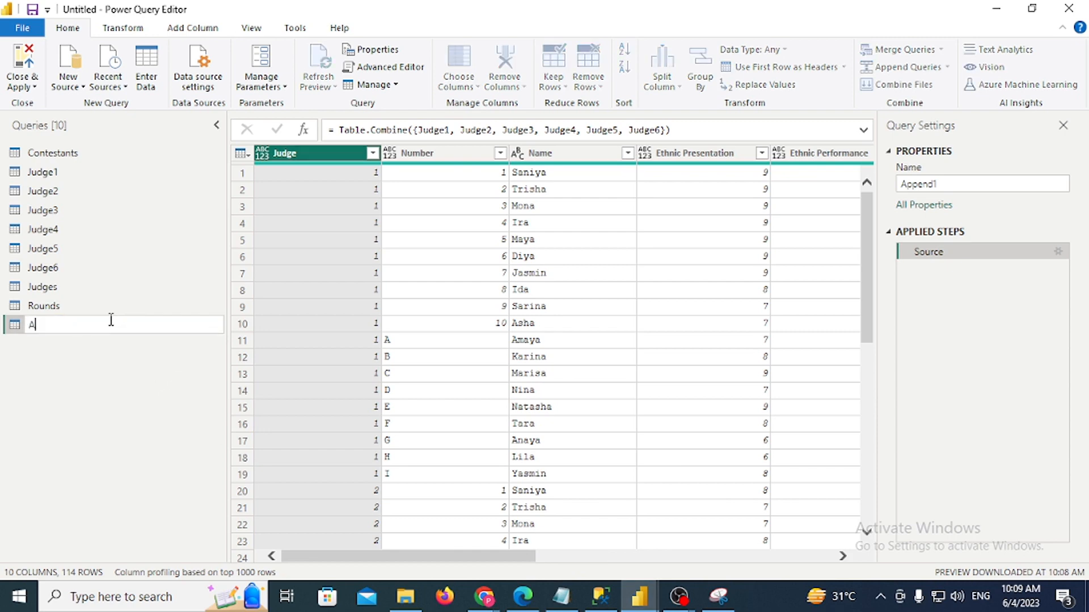
{"action": "type", "text": "ll Judge"}
{"action": "key", "text": "Return"}
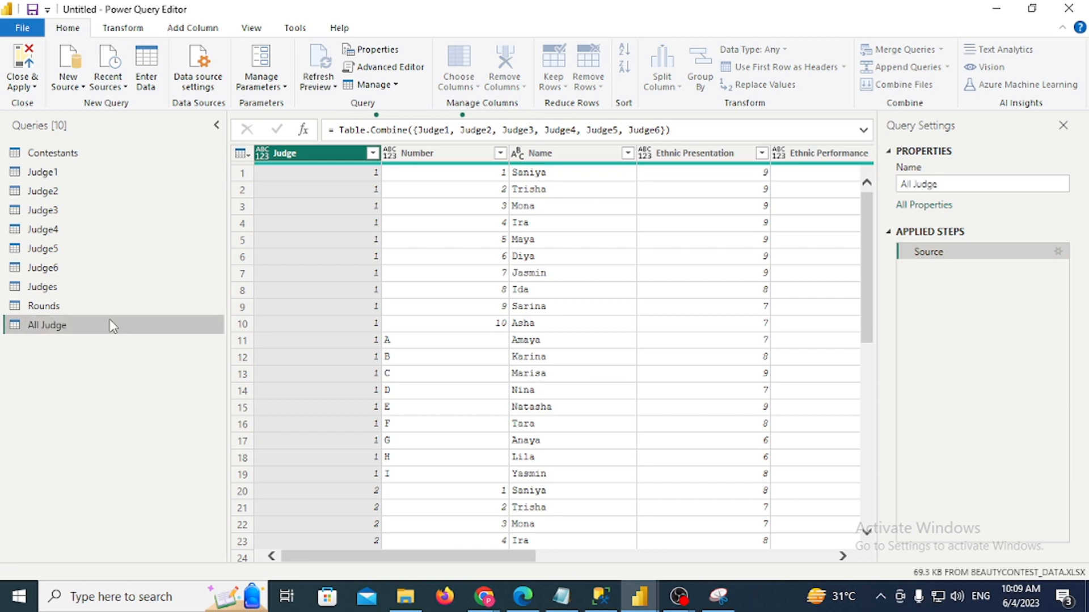
Reopen the Assignment6 (5) PDF, examine the columns of the target table, and return to the Power Query Editor
{"action": "key", "text": "alt+Tab"}
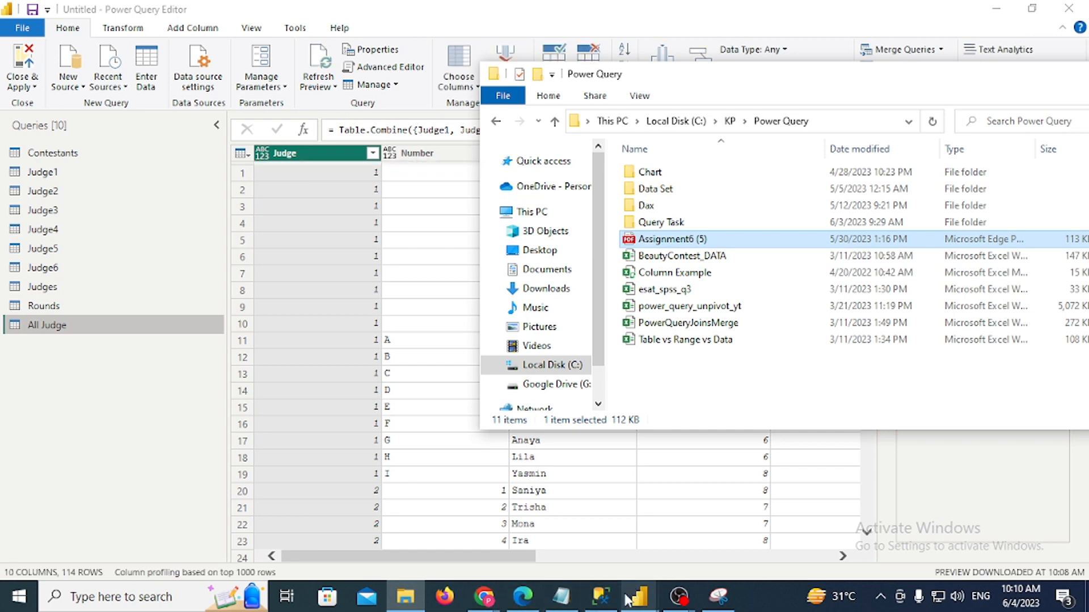
{"action": "left_click", "coordinate": [481, 596]}
{"action": "left_click", "coordinate": [426, 535]}
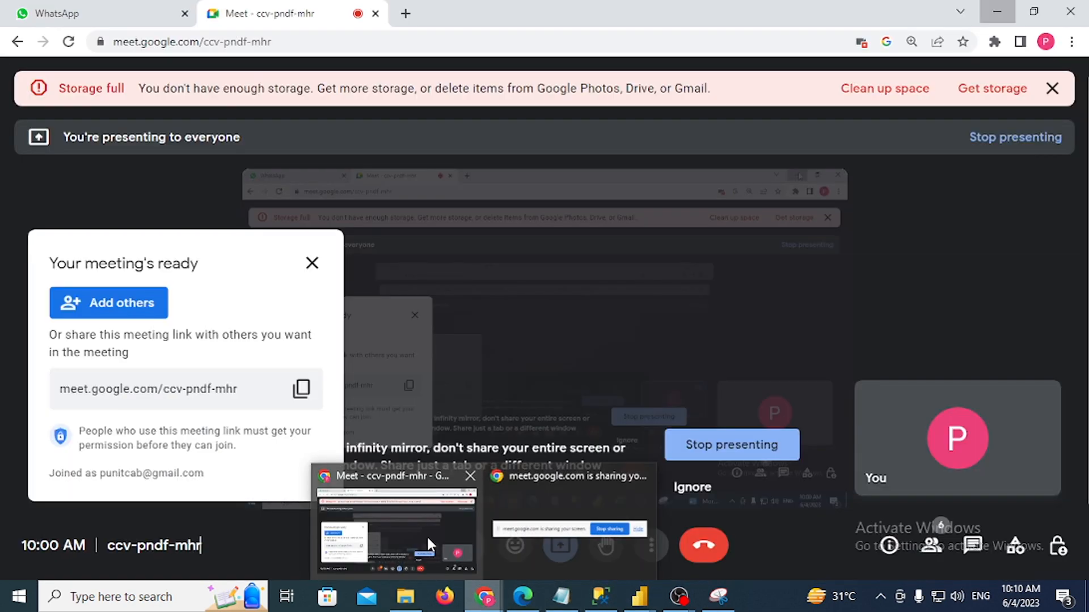
{"action": "left_click", "coordinate": [405, 596]}
{"action": "double_click", "coordinate": [667, 247]}
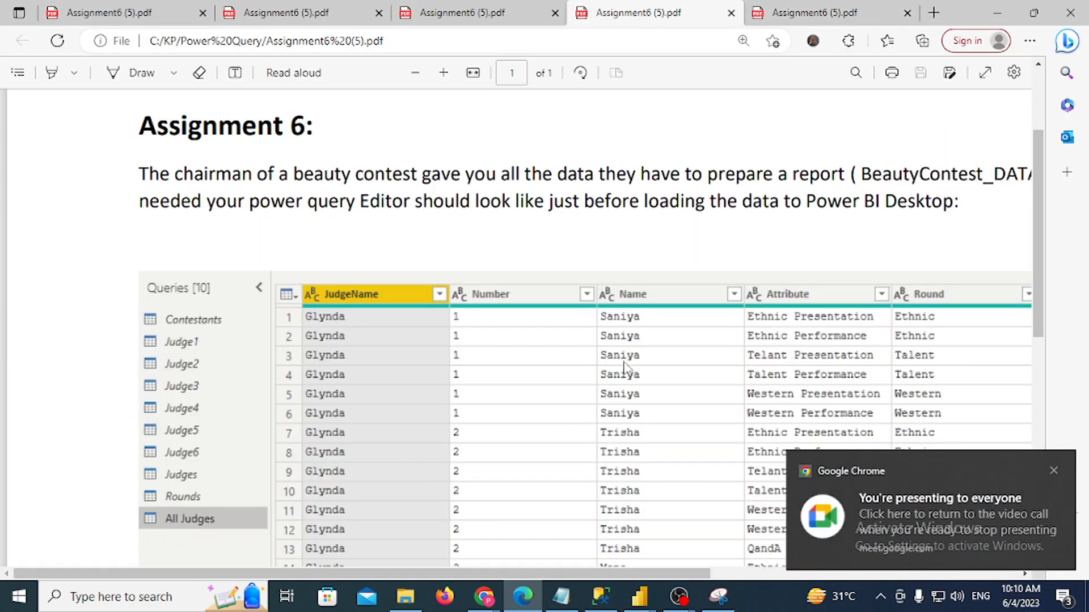
{"action": "left_click_drag", "start_coordinate": [474, 574], "coordinate": [481, 559]}
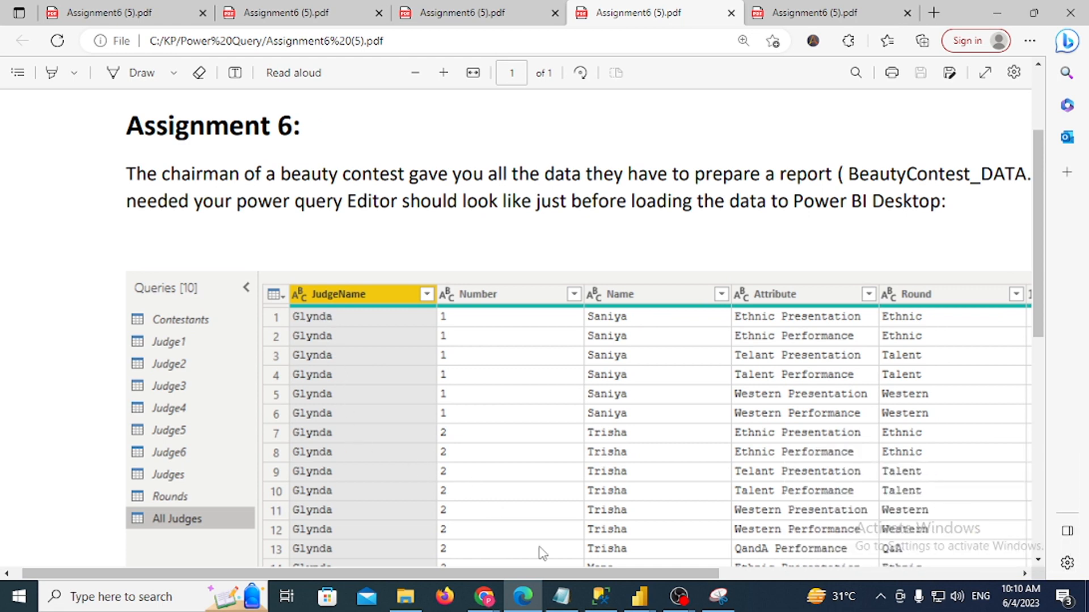
{"action": "left_click", "coordinate": [638, 602]}
{"action": "left_click", "coordinate": [680, 543]}
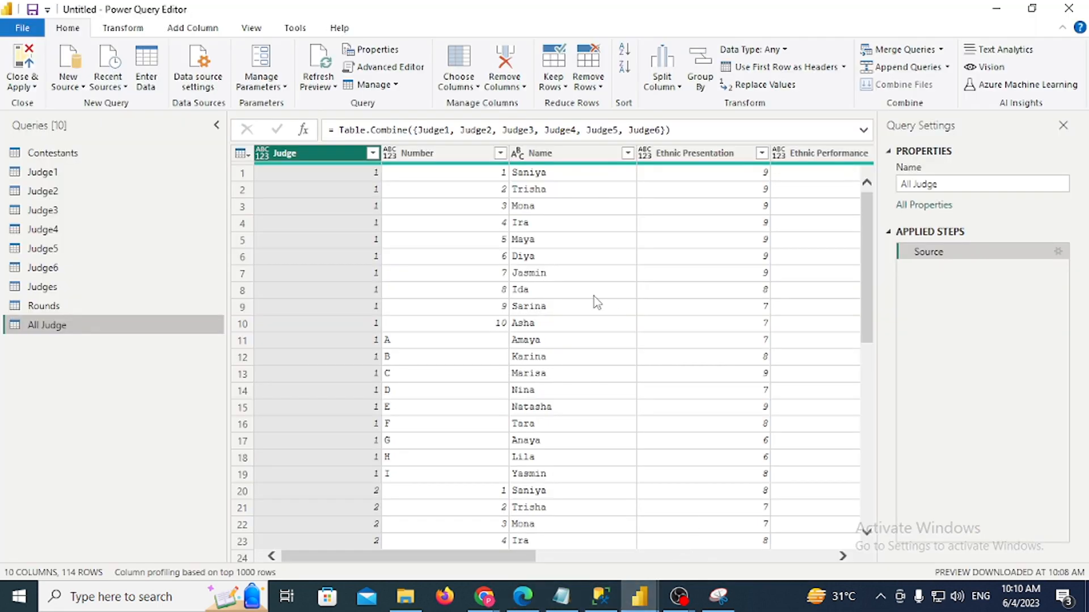
Compare the Judge column of All Judge with the JudgeNo and JudgeName columns of the Judges query, and return to All Judge
{"action": "left_click_drag", "start_coordinate": [501, 562], "coordinate": [301, 506]}
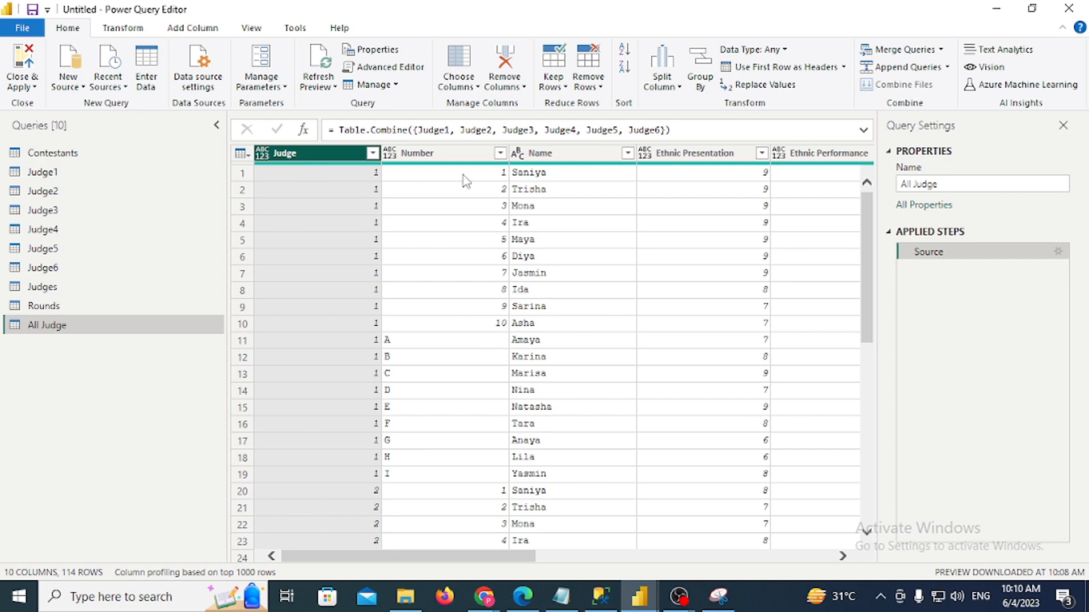
{"action": "left_click", "coordinate": [541, 153]}
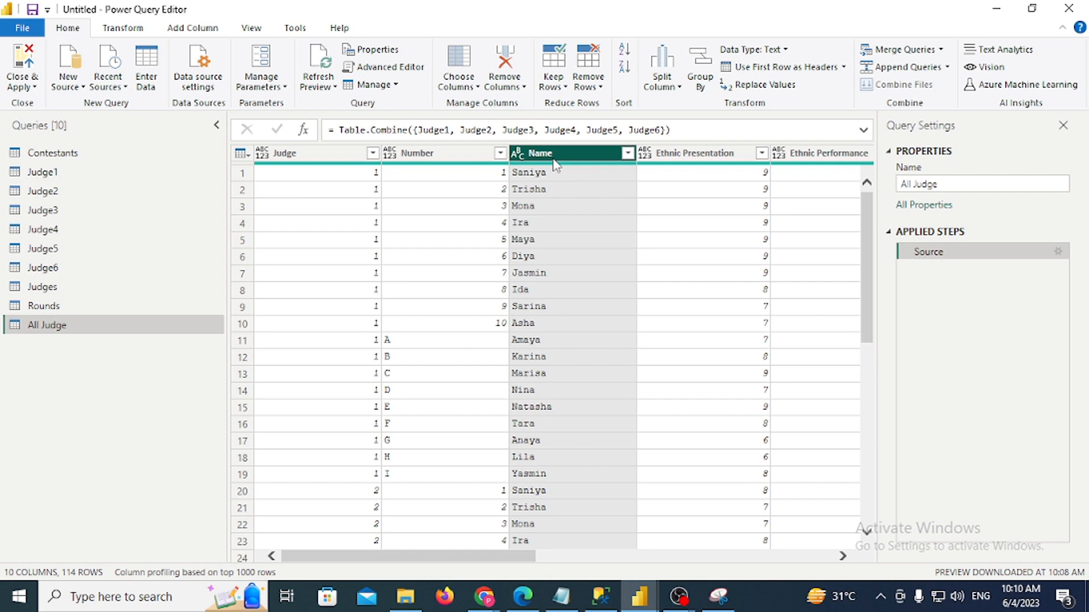
{"action": "left_click", "coordinate": [316, 156]}
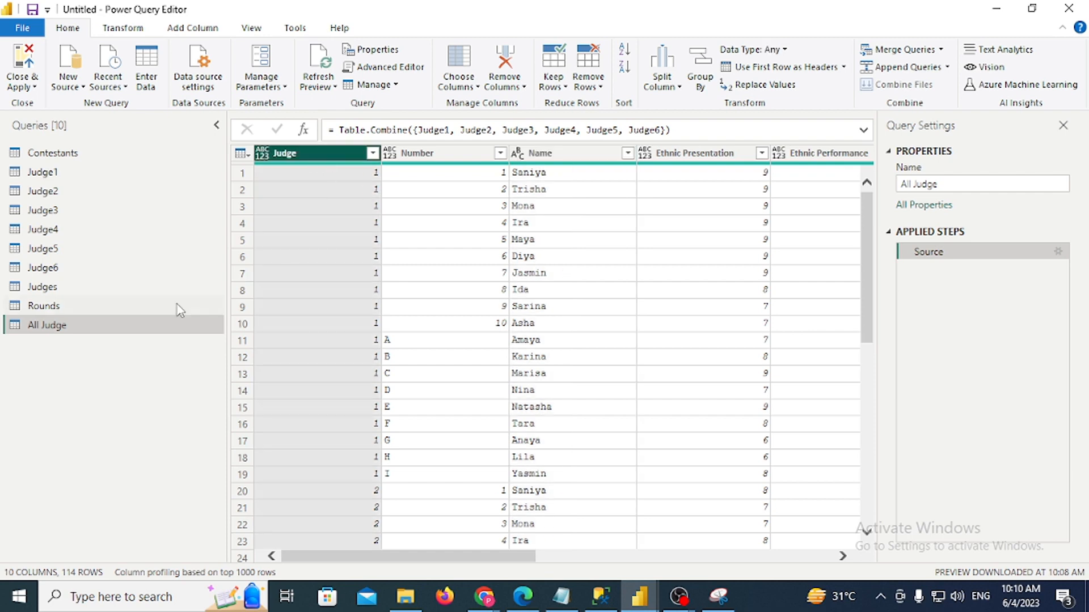
{"action": "left_click", "coordinate": [71, 287]}
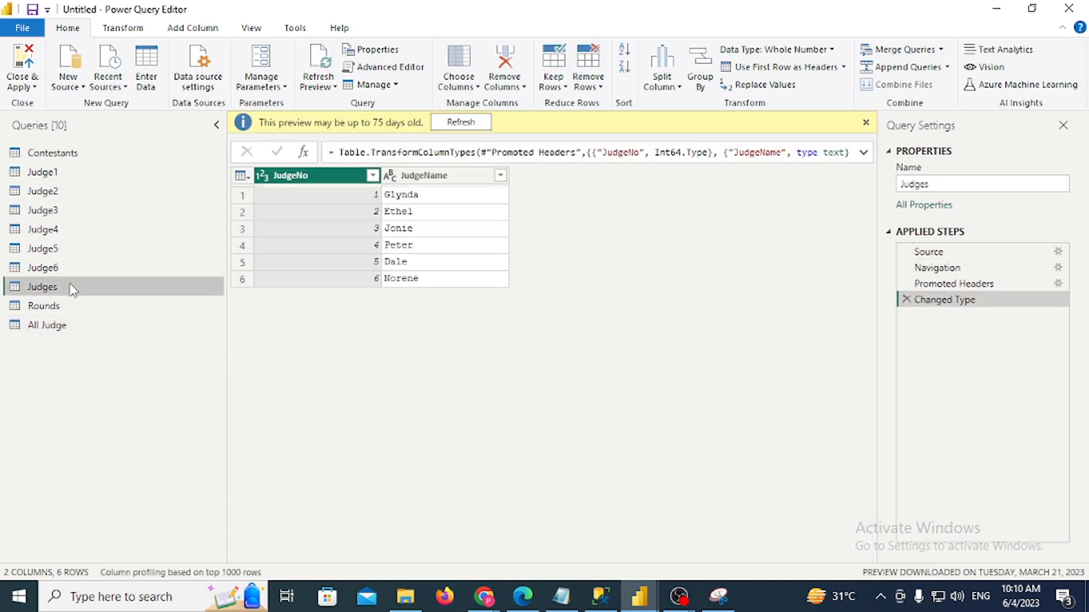
{"action": "left_click", "coordinate": [124, 324]}
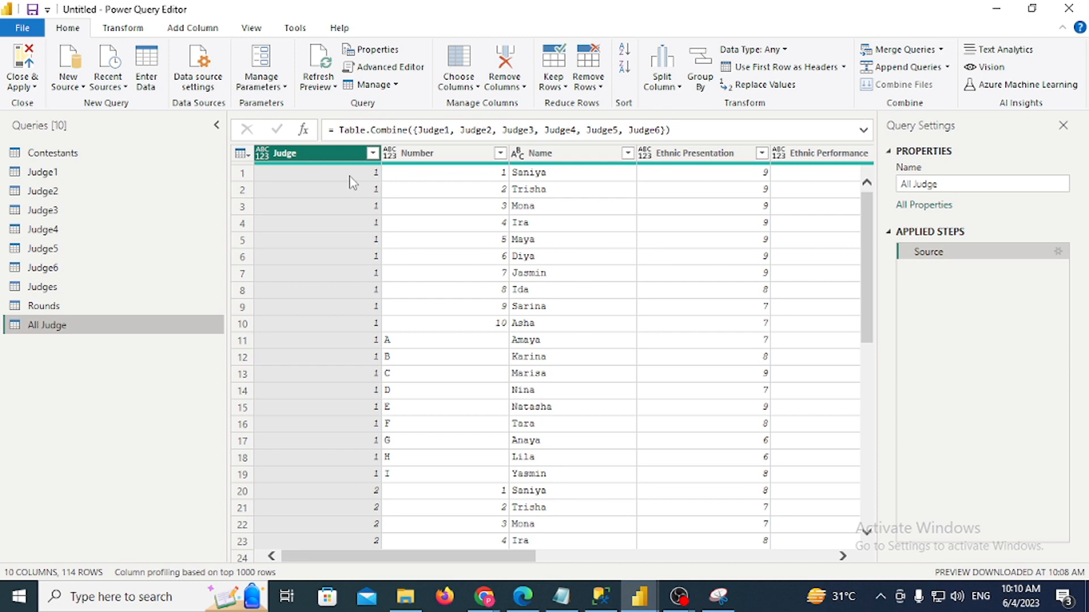
Merge the Judges query into All Judge, matching Judge with JudgeNo using a Left Outer join
{"action": "left_click", "coordinate": [941, 50]}
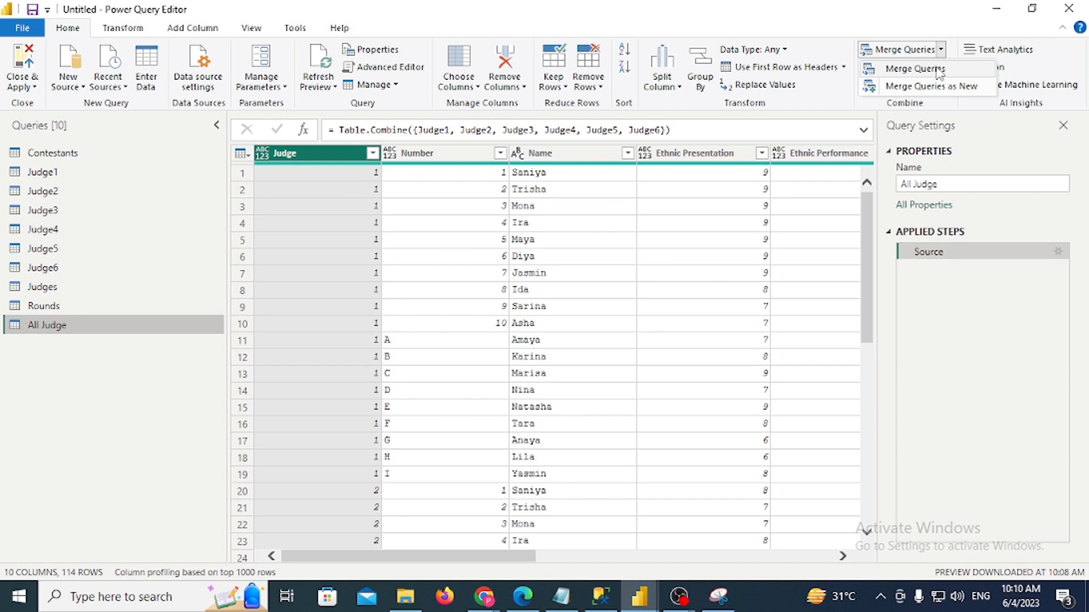
{"action": "left_click", "coordinate": [914, 69]}
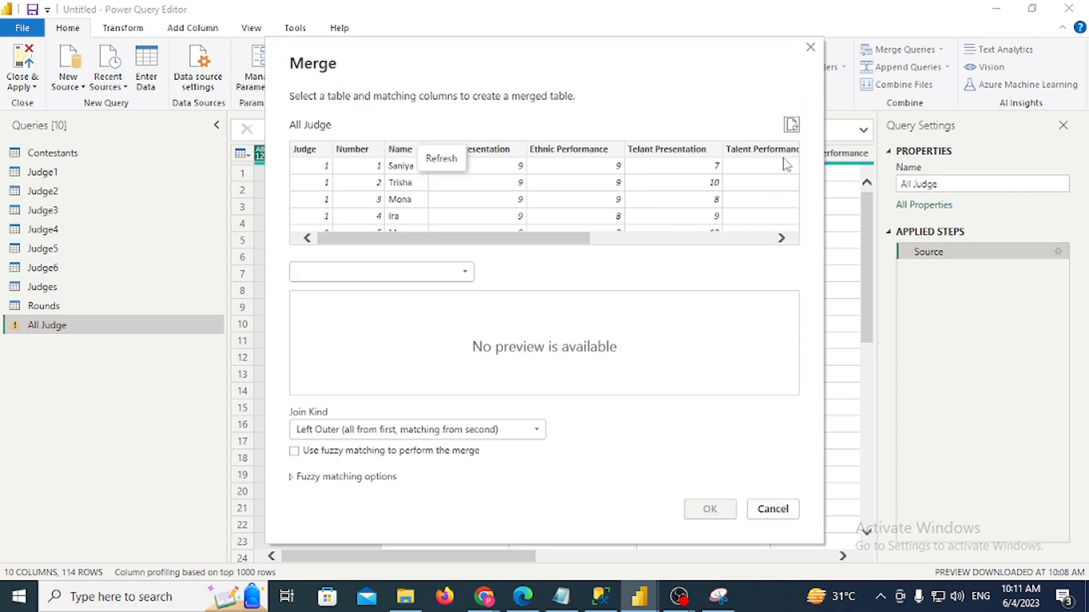
{"action": "left_click", "coordinate": [410, 272]}
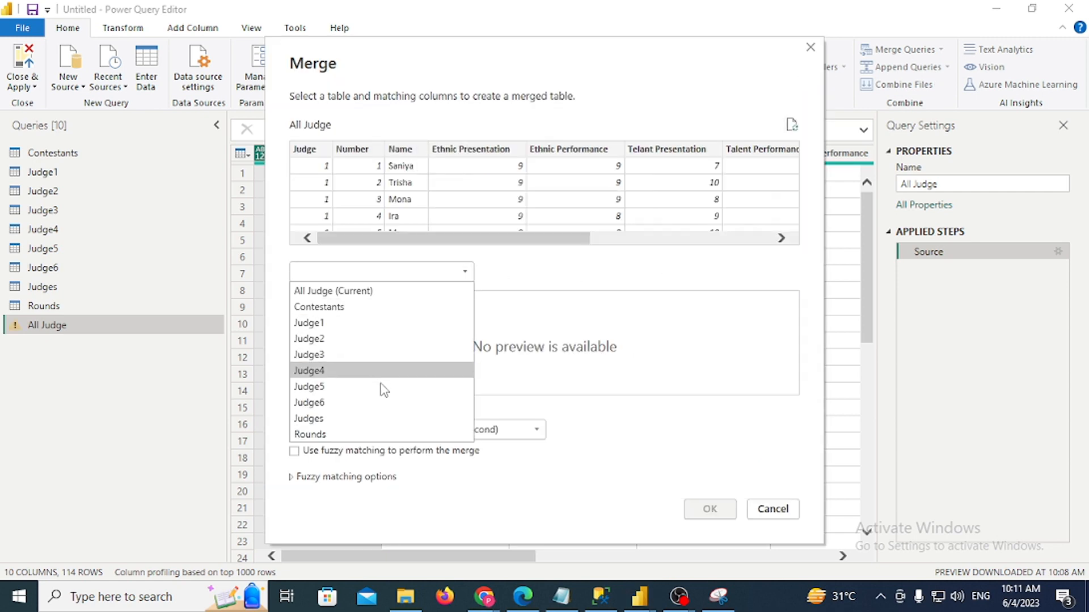
{"action": "left_click", "coordinate": [361, 420]}
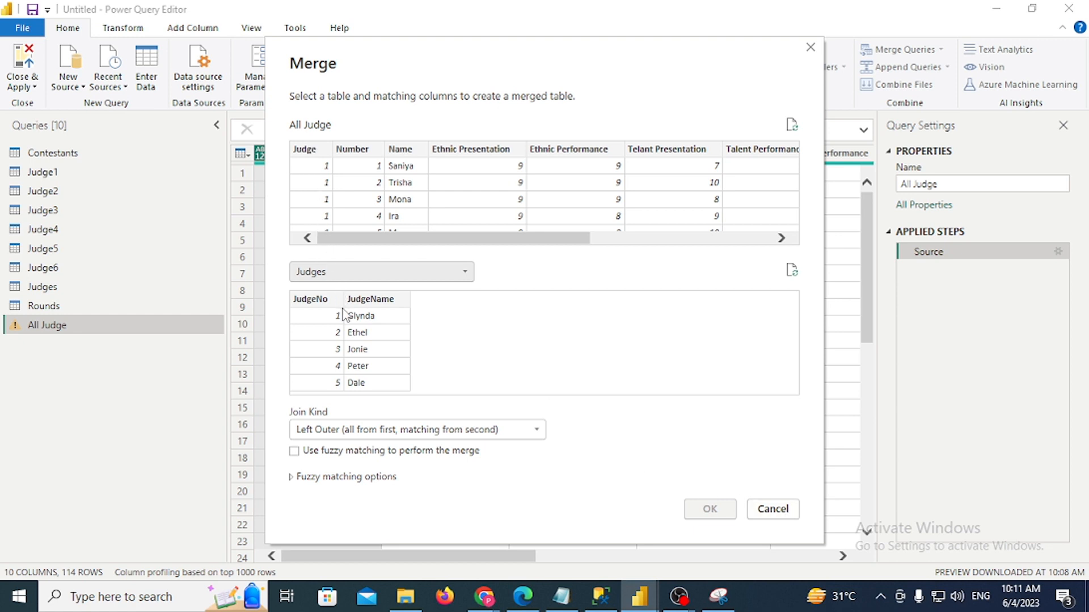
{"action": "left_click", "coordinate": [305, 152]}
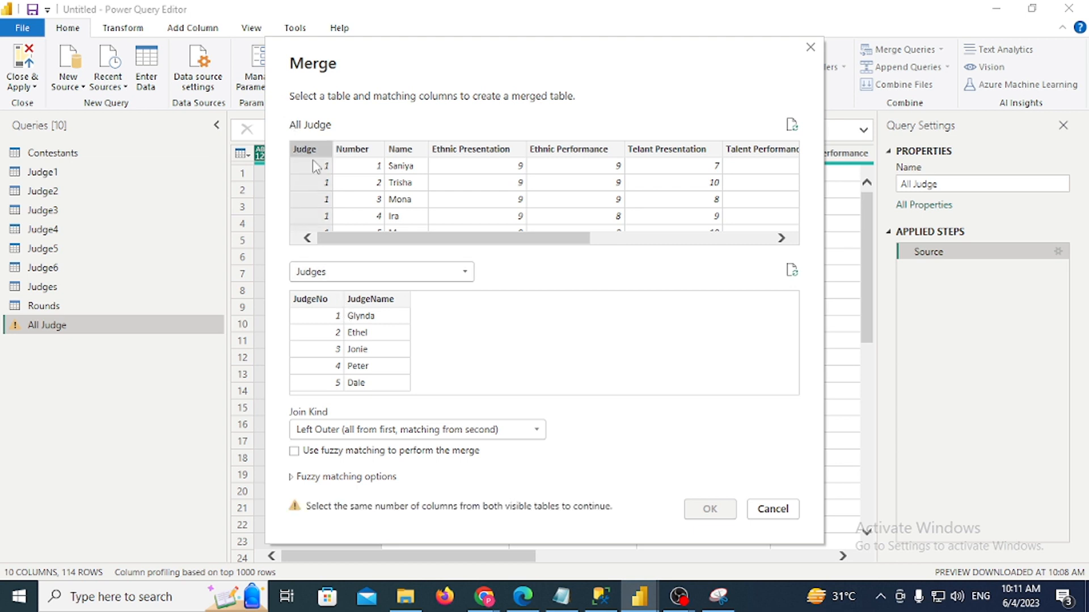
{"action": "left_click", "coordinate": [311, 299]}
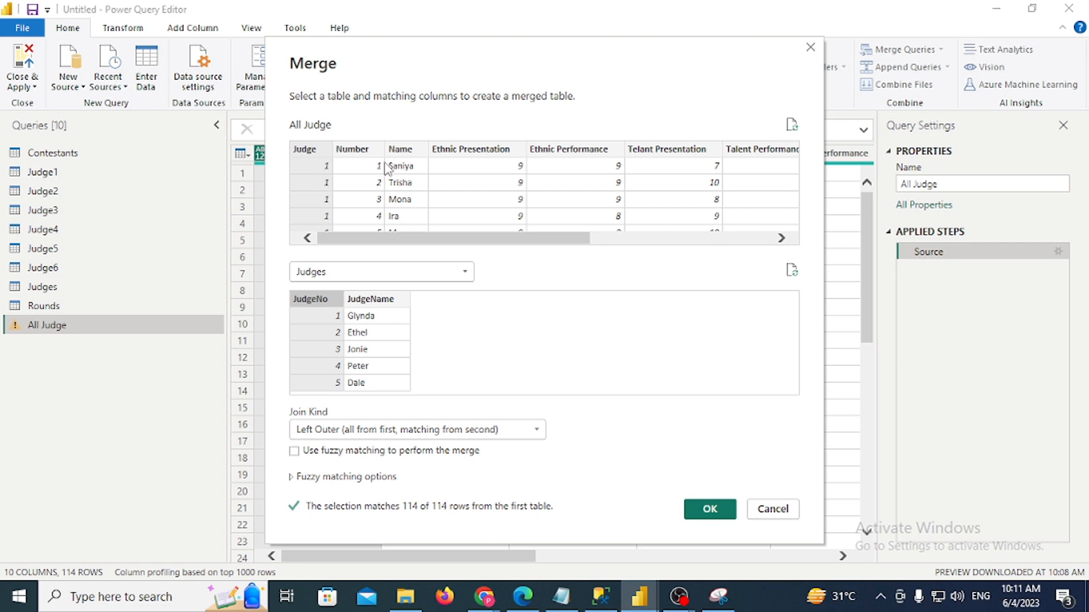
{"action": "left_click", "coordinate": [358, 153]}
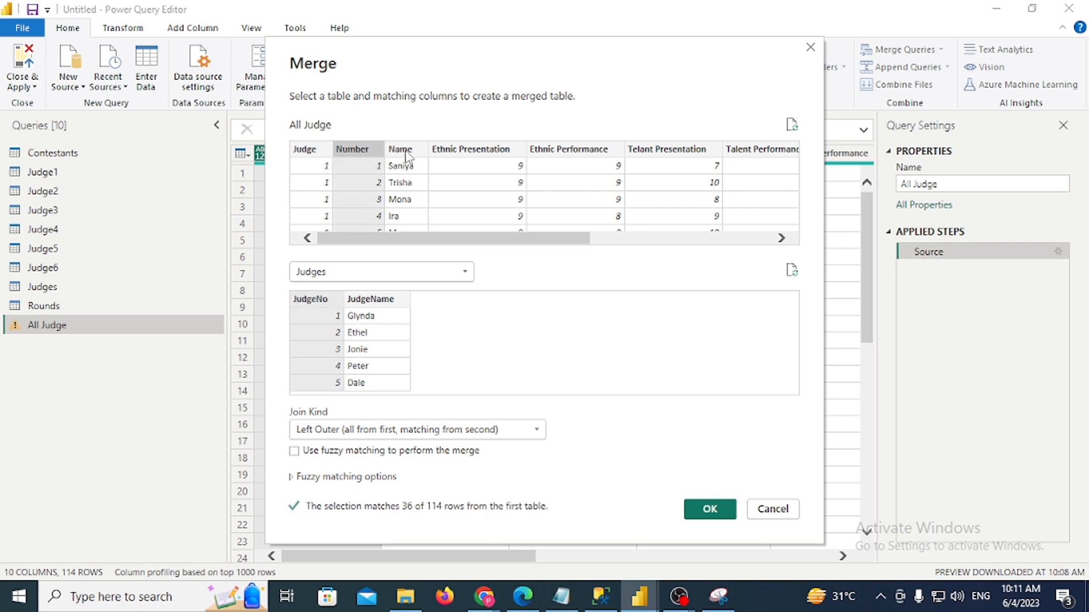
{"action": "left_click", "coordinate": [463, 151]}
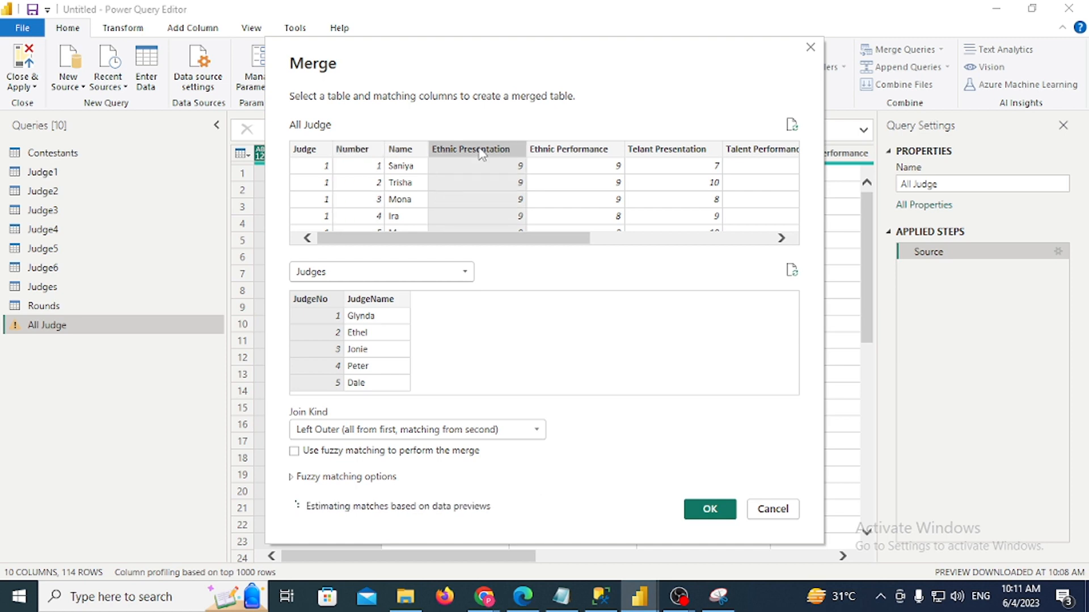
{"action": "left_click", "coordinate": [302, 151]}
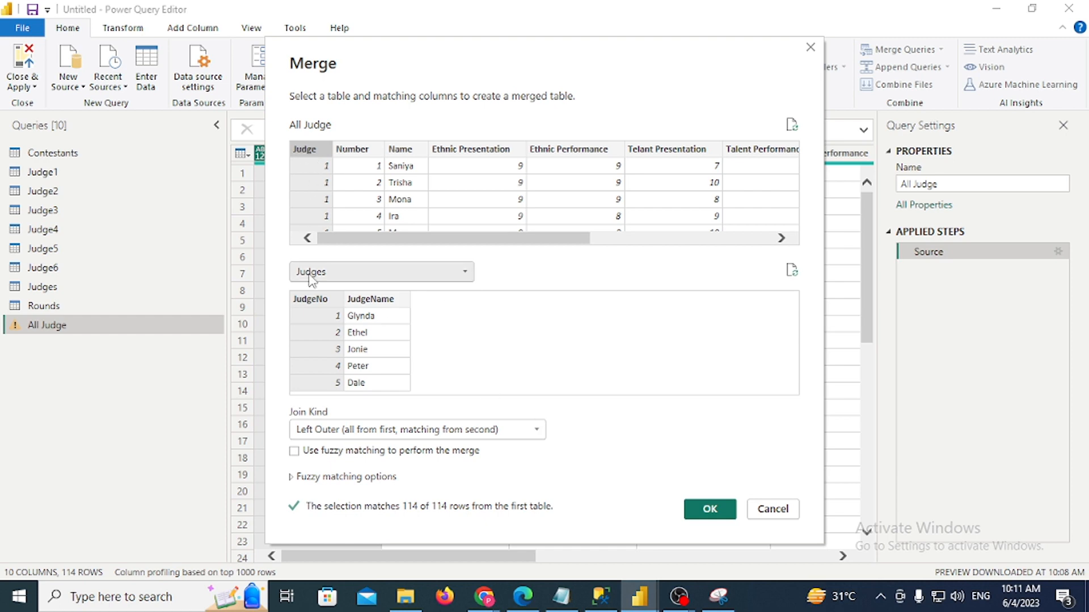
{"action": "left_click", "coordinate": [709, 508]}
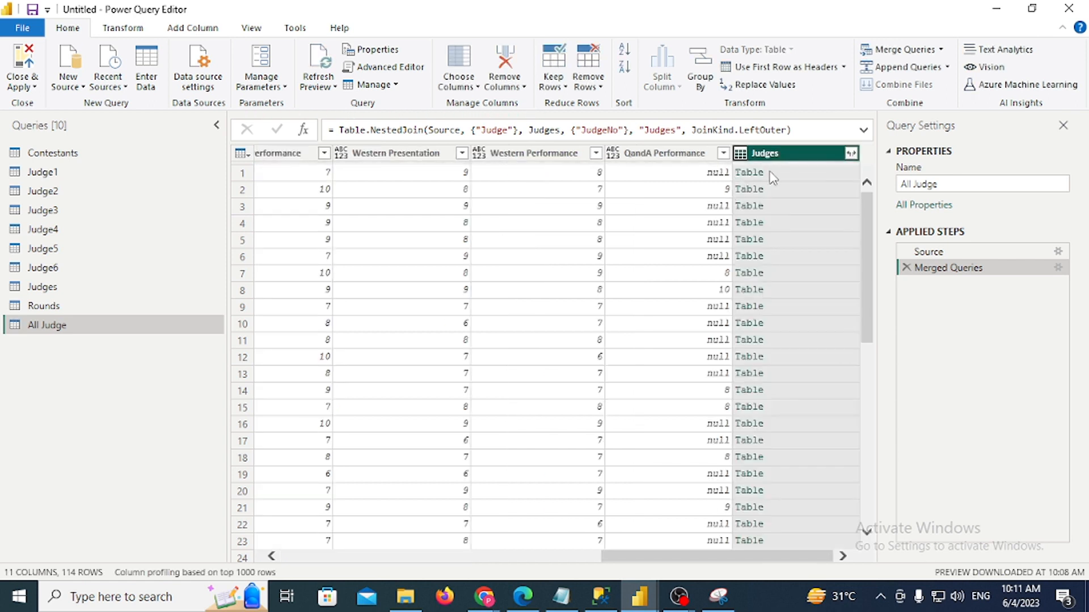
Expand only JudgeName from the merged Judges column, keeping the original name as prefix, and move it to the beginning of the table
{"action": "left_click", "coordinate": [850, 153]}
{"action": "left_click", "coordinate": [624, 234]}
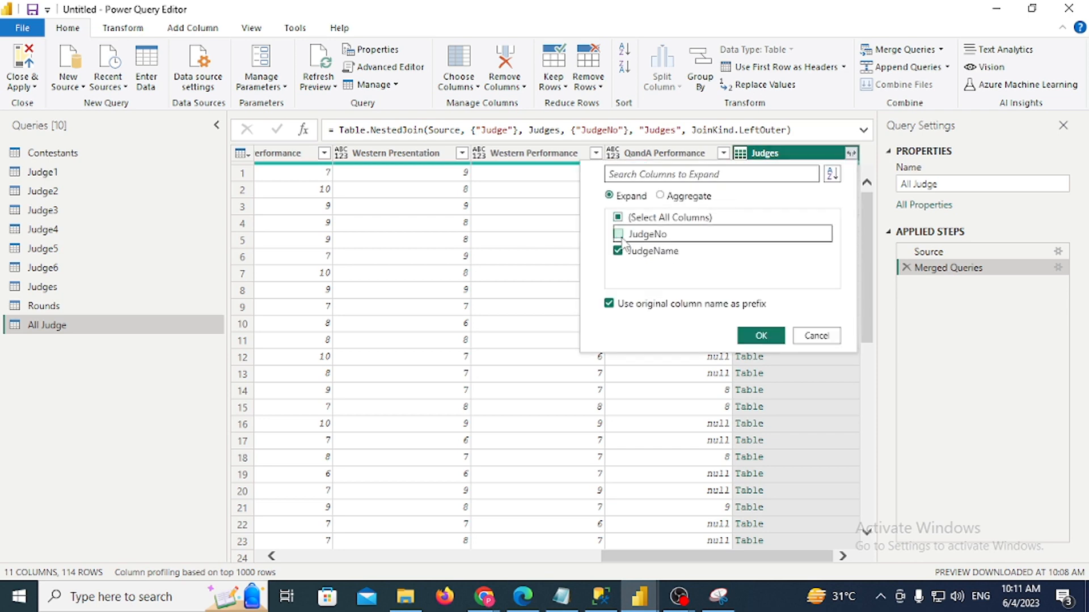
{"action": "left_click", "coordinate": [769, 335]}
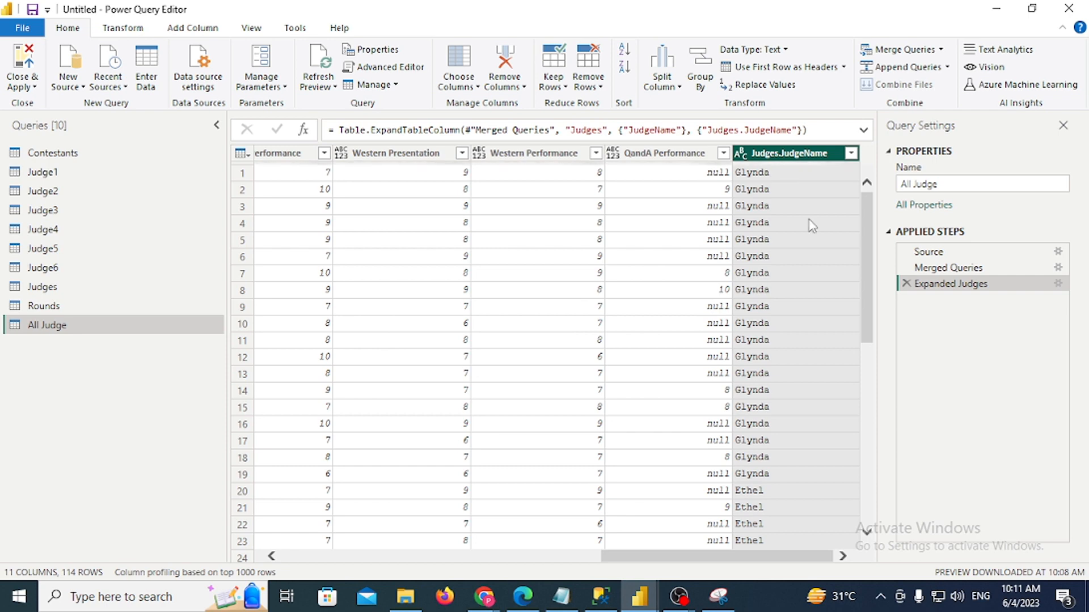
{"action": "right_click", "coordinate": [810, 159]}
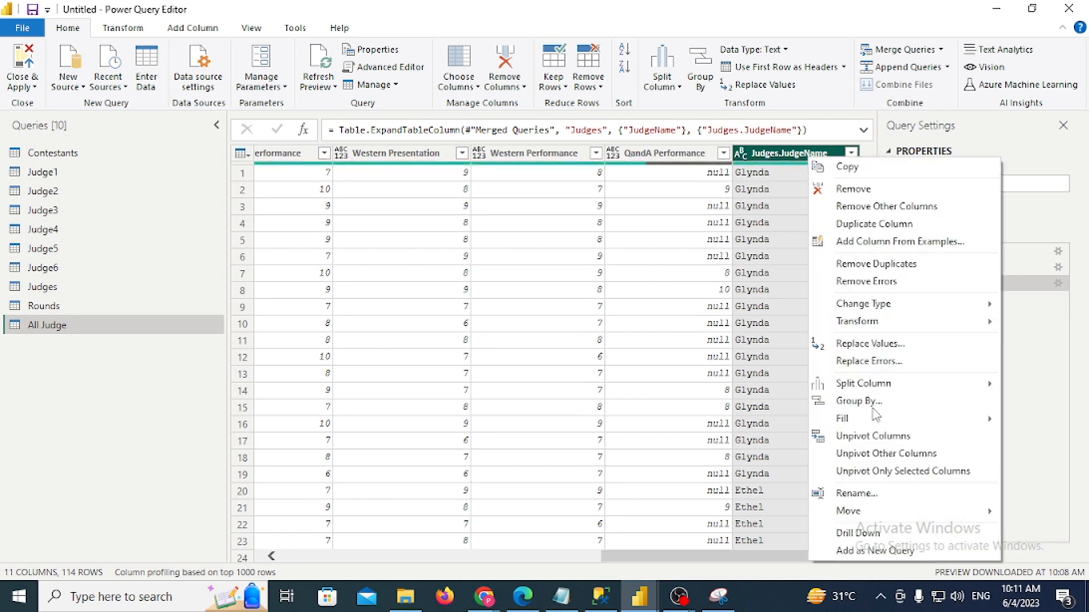
{"action": "mouse_move", "coordinate": [893, 512]}
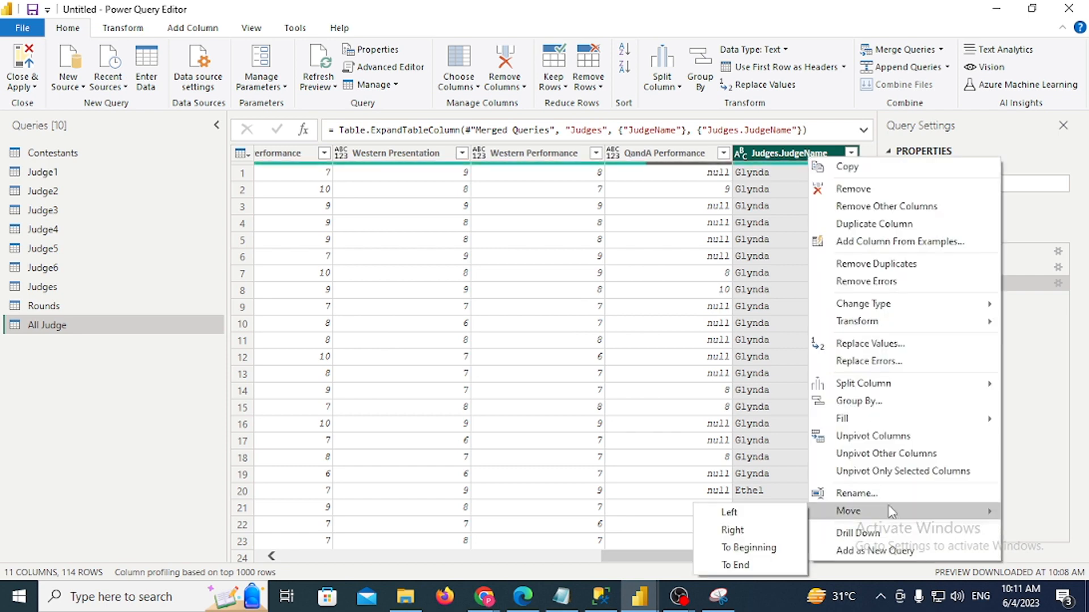
{"action": "left_click", "coordinate": [766, 552]}
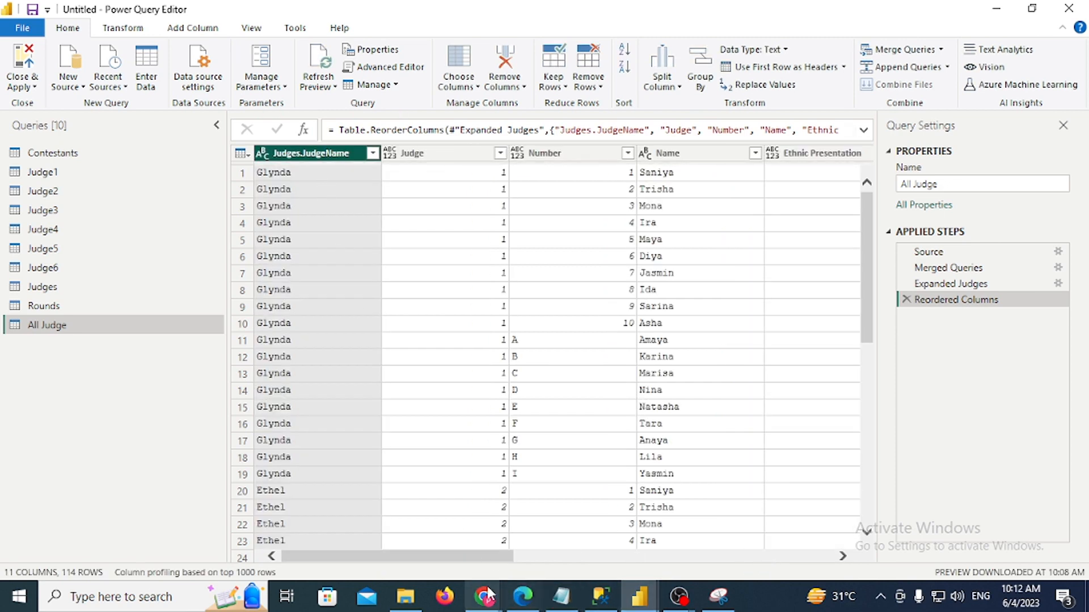
Compare the All Judge columns with the target table in the Assignment6 (5) PDF through to its Category column, and return to the Power Query Editor
{"action": "left_click", "coordinate": [522, 596]}
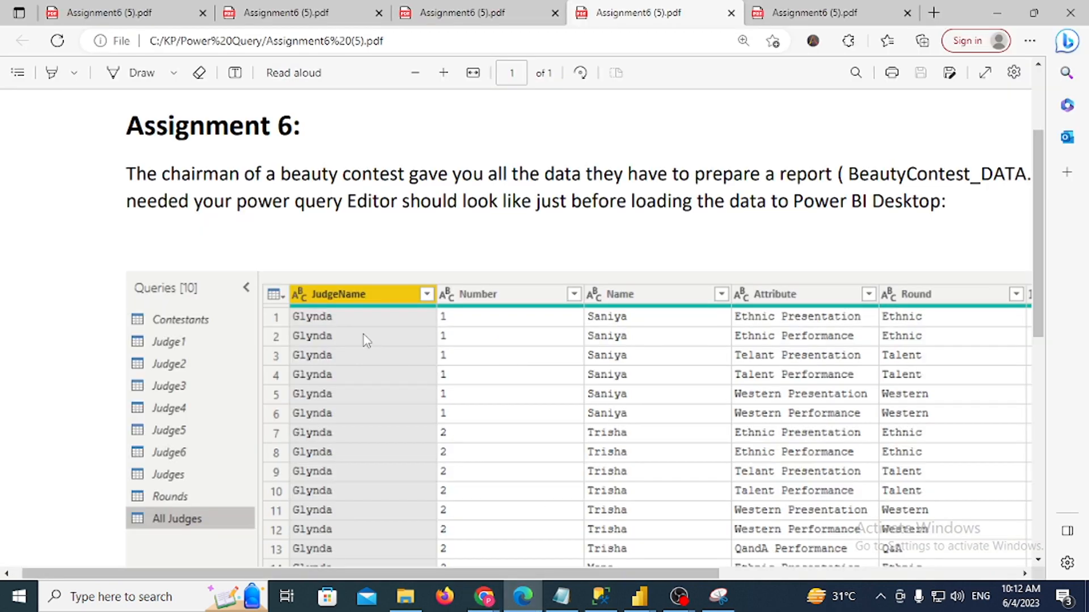
{"action": "left_click_drag", "start_coordinate": [514, 573], "coordinate": [553, 570]}
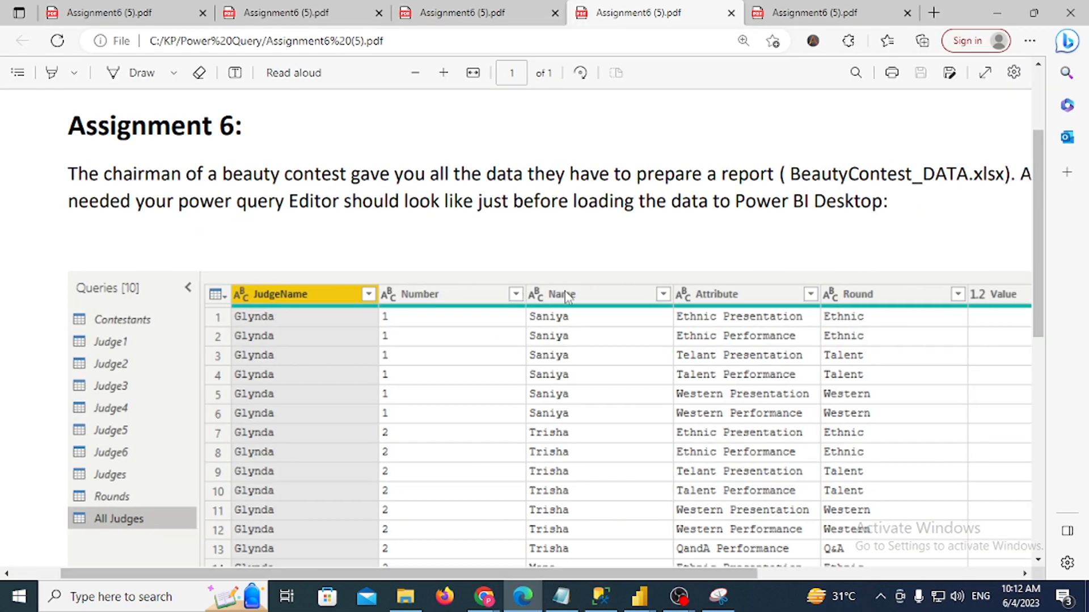
{"action": "left_click", "coordinate": [1002, 9]}
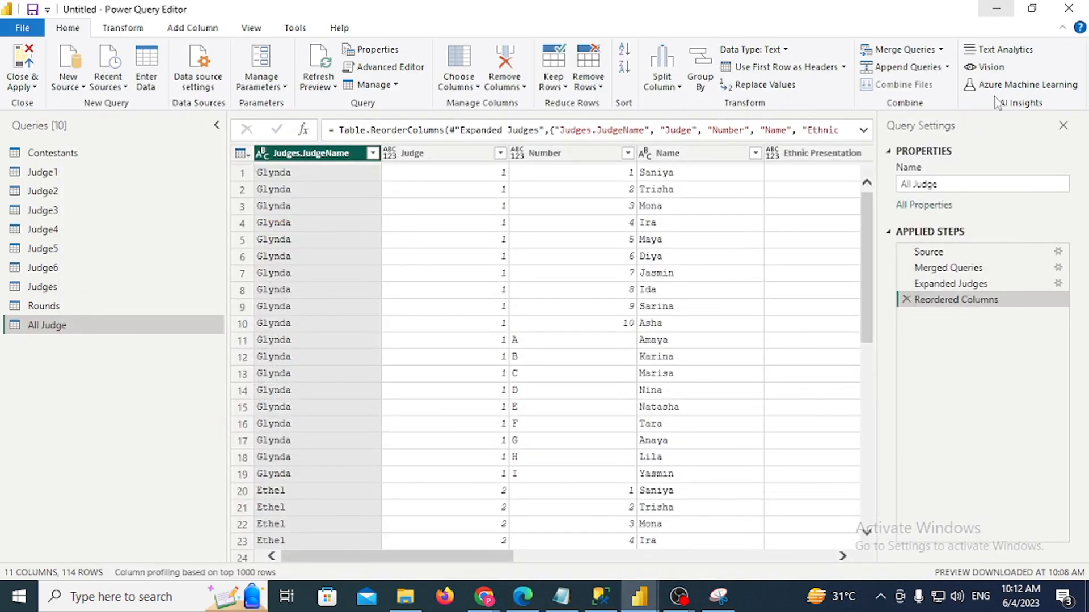
{"action": "left_click_drag", "start_coordinate": [435, 559], "coordinate": [514, 567]}
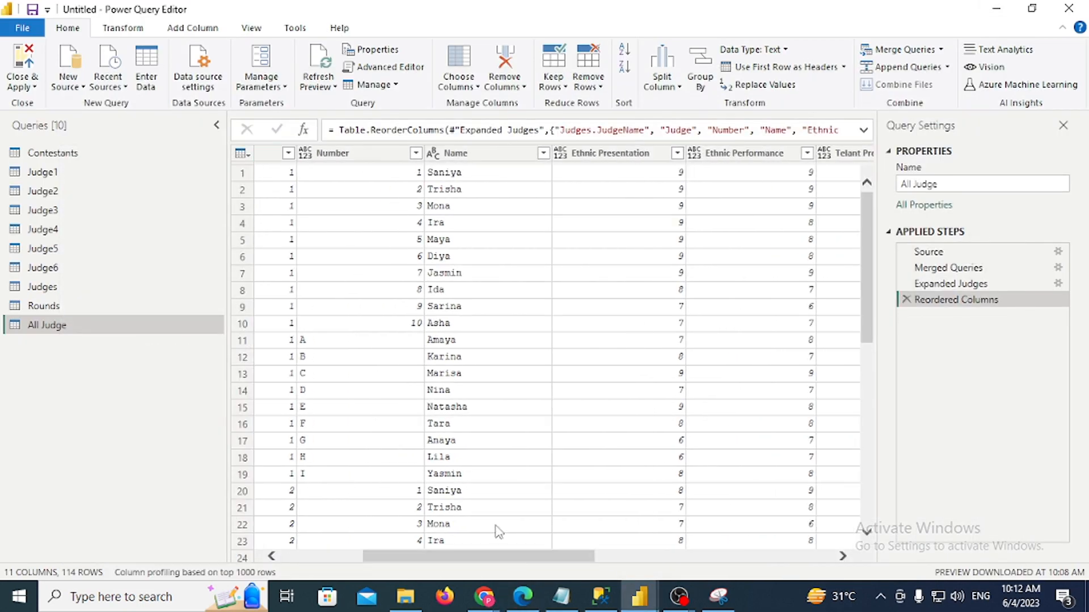
{"action": "left_click", "coordinate": [523, 596]}
{"action": "left_click_drag", "start_coordinate": [491, 573], "coordinate": [731, 574]}
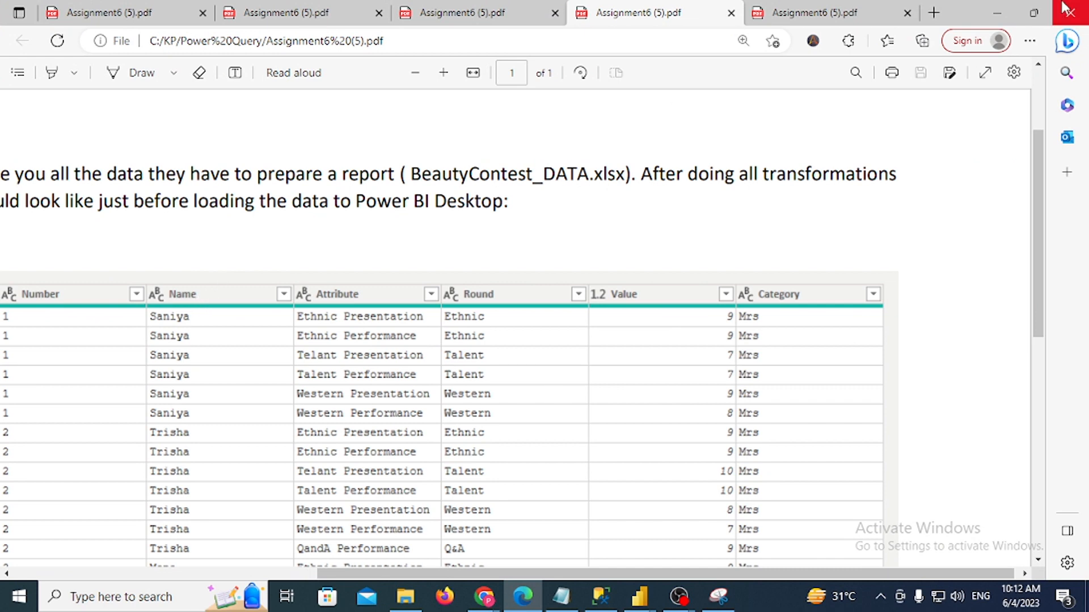
{"action": "left_click", "coordinate": [996, 12]}
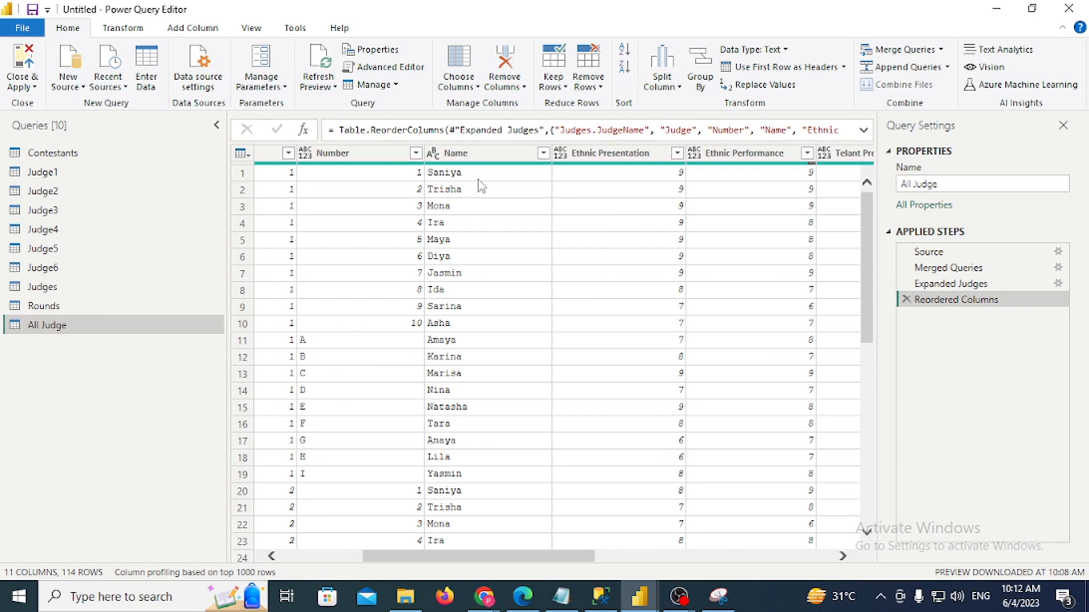
Examine the Number, Name and Category columns of the Contestants query, and return to All Judge
{"action": "left_click", "coordinate": [79, 162]}
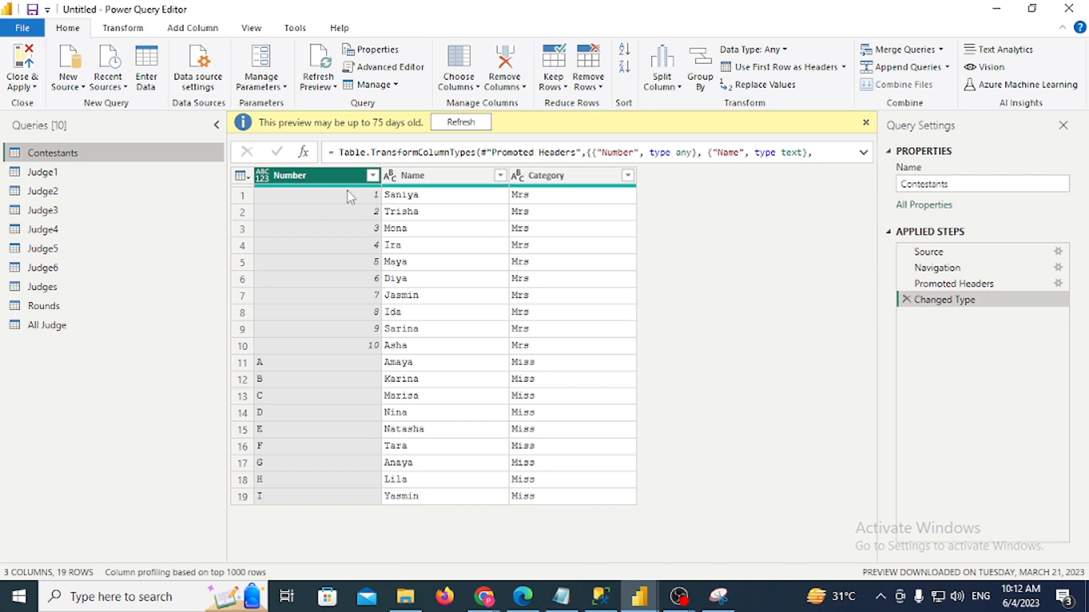
{"action": "left_click", "coordinate": [412, 198]}
{"action": "left_click", "coordinate": [527, 195]}
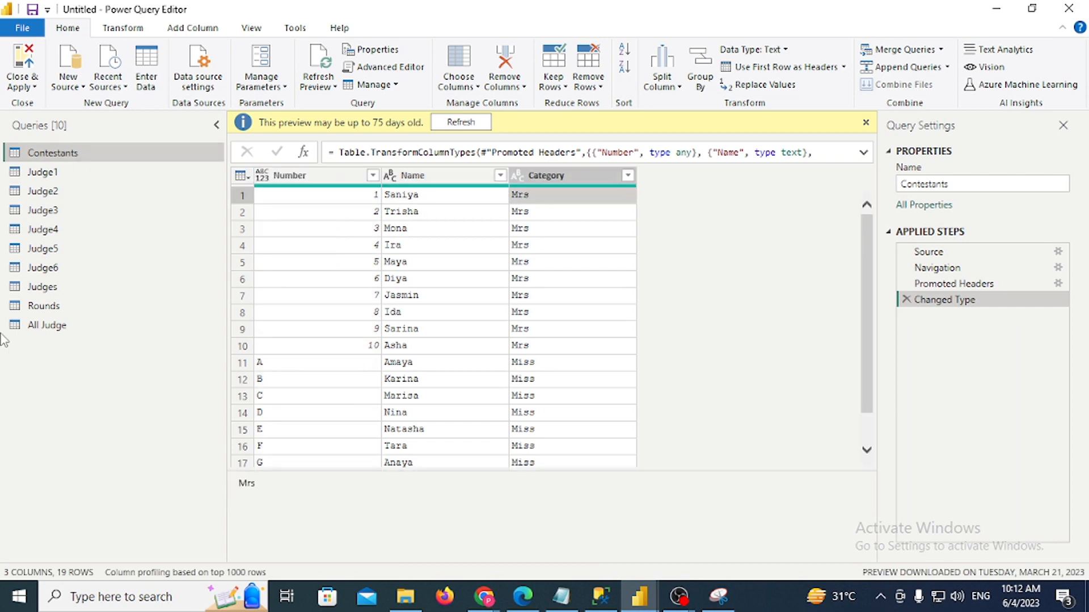
{"action": "left_click", "coordinate": [92, 333]}
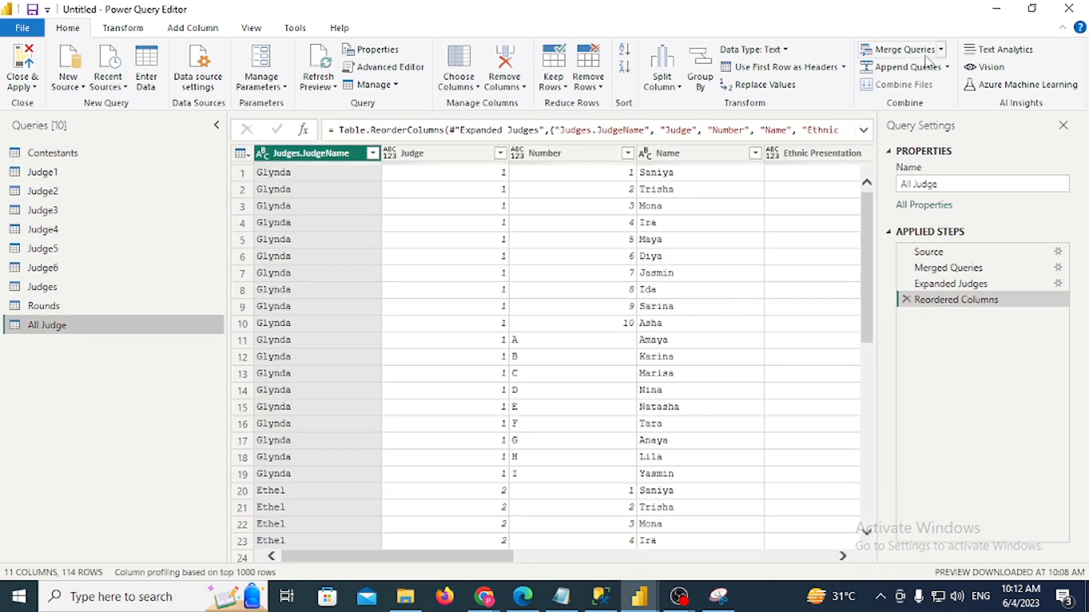
Merge the Contestants query into All Judge, matching the Name columns of both tables using a Left Outer join
{"action": "left_click", "coordinate": [941, 50]}
{"action": "left_click", "coordinate": [939, 70]}
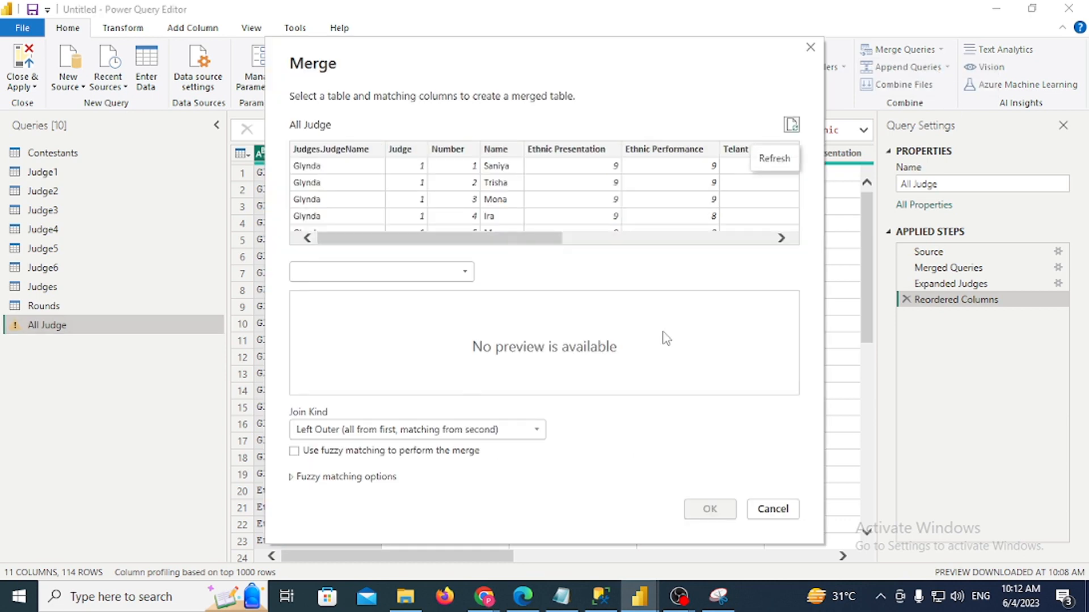
{"action": "left_click", "coordinate": [404, 274]}
{"action": "left_click", "coordinate": [367, 307]}
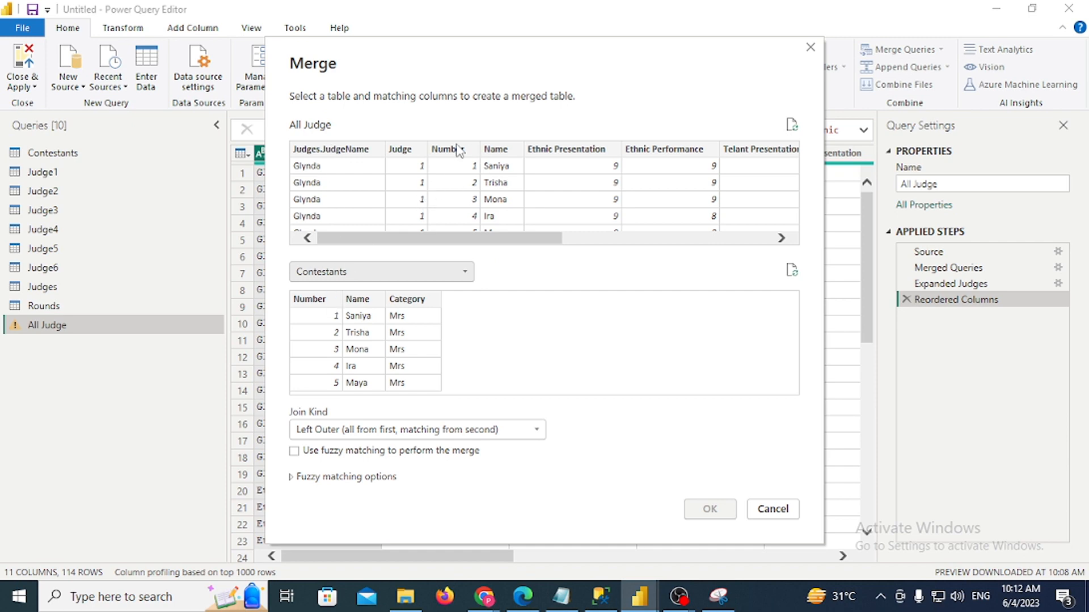
{"action": "left_click", "coordinate": [332, 152]}
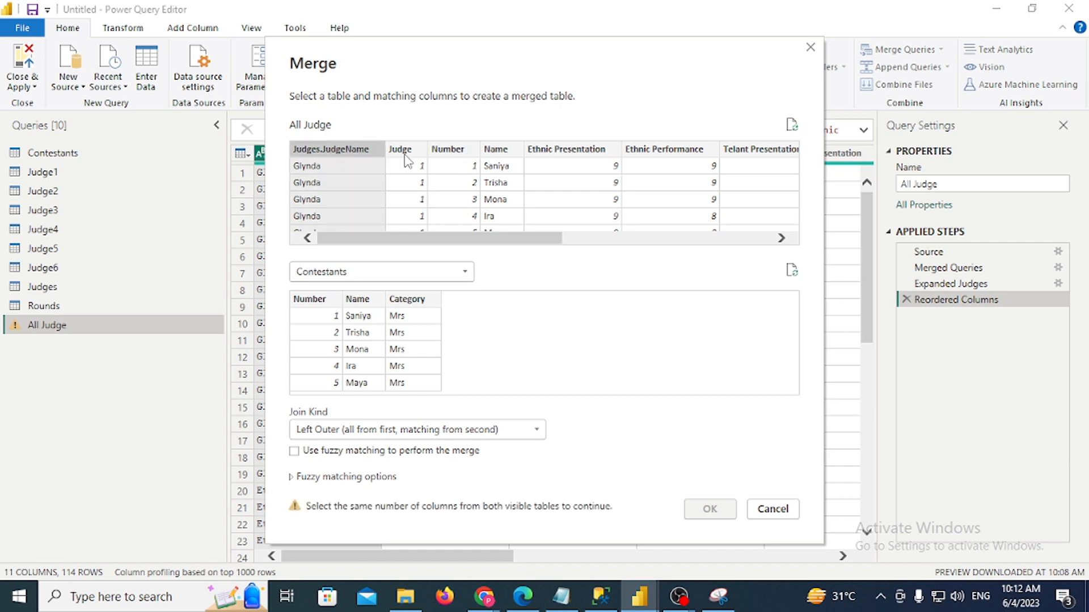
{"action": "left_click", "coordinate": [496, 149]}
{"action": "left_click", "coordinate": [353, 300]}
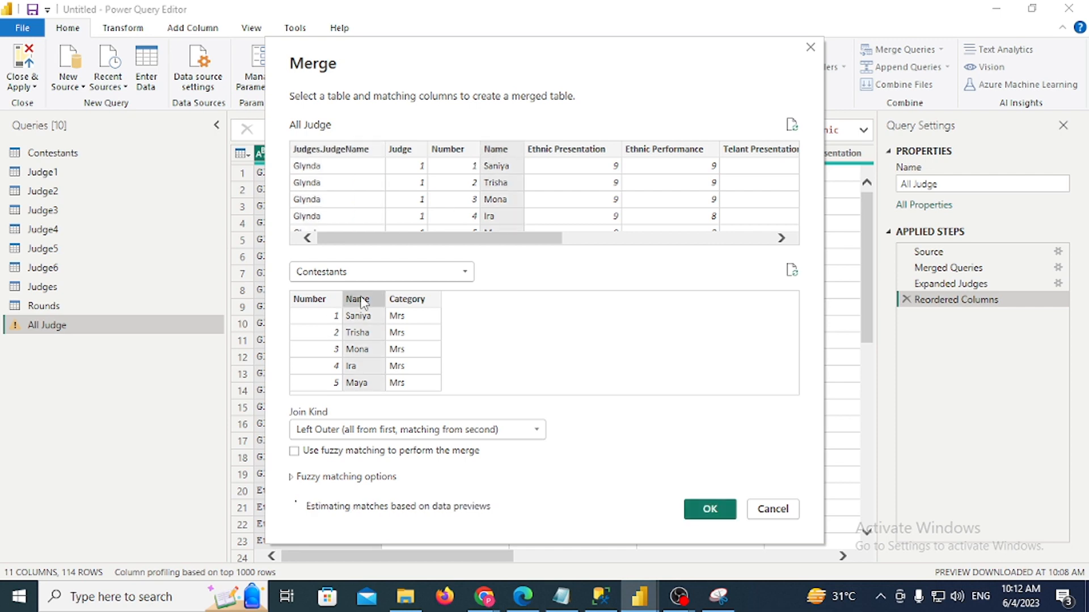
{"action": "left_click", "coordinate": [708, 510]}
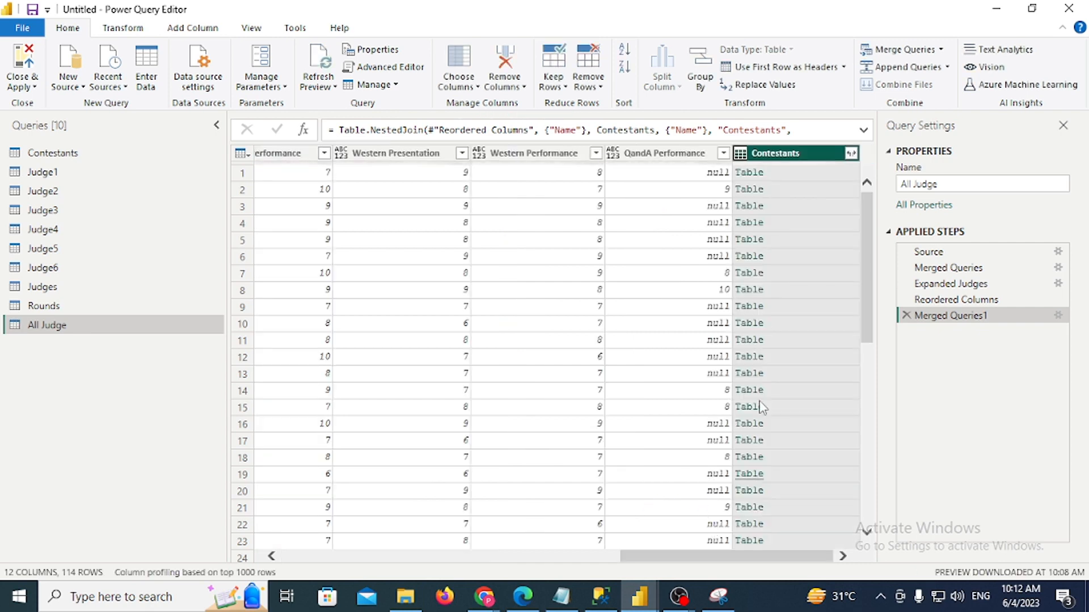
Expand only Category from the merged Contestants column, keeping the original column name as prefix
{"action": "left_click", "coordinate": [850, 153]}
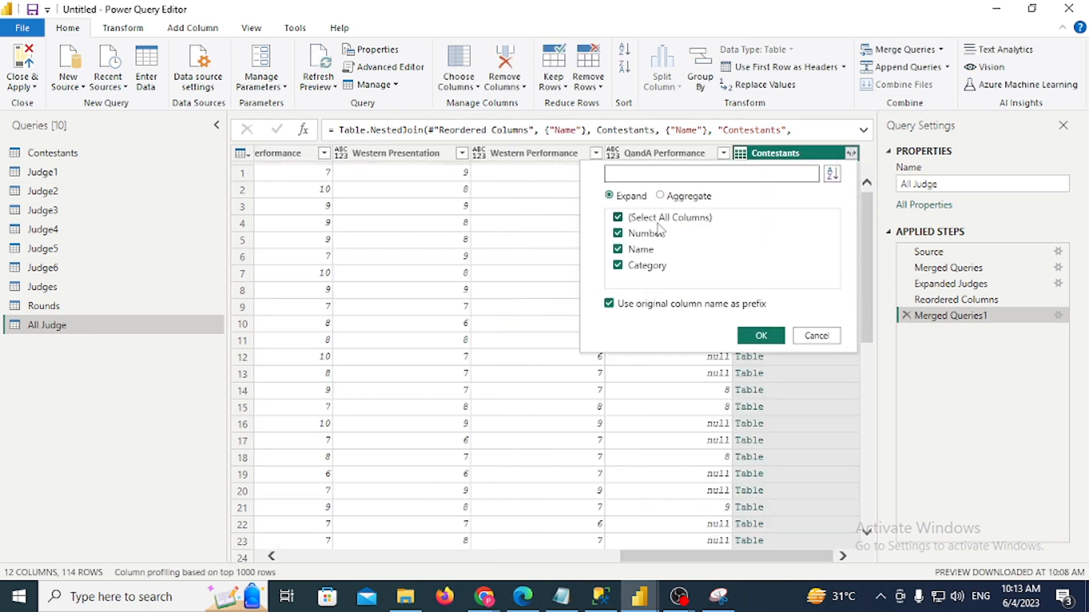
{"action": "left_click", "coordinate": [652, 217]}
{"action": "left_click", "coordinate": [646, 265]}
{"action": "left_click", "coordinate": [761, 336]}
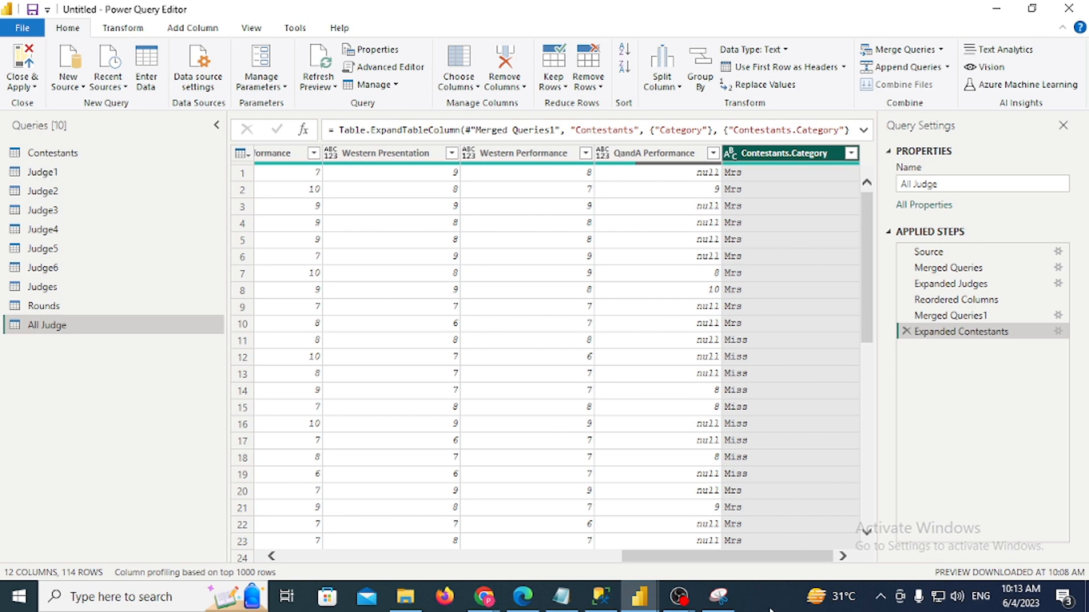
Examine the Number and Name columns of the Contestants query, glance at Judge1, and return to the Contestants.Category column in All Judge
{"action": "left_click", "coordinate": [639, 596]}
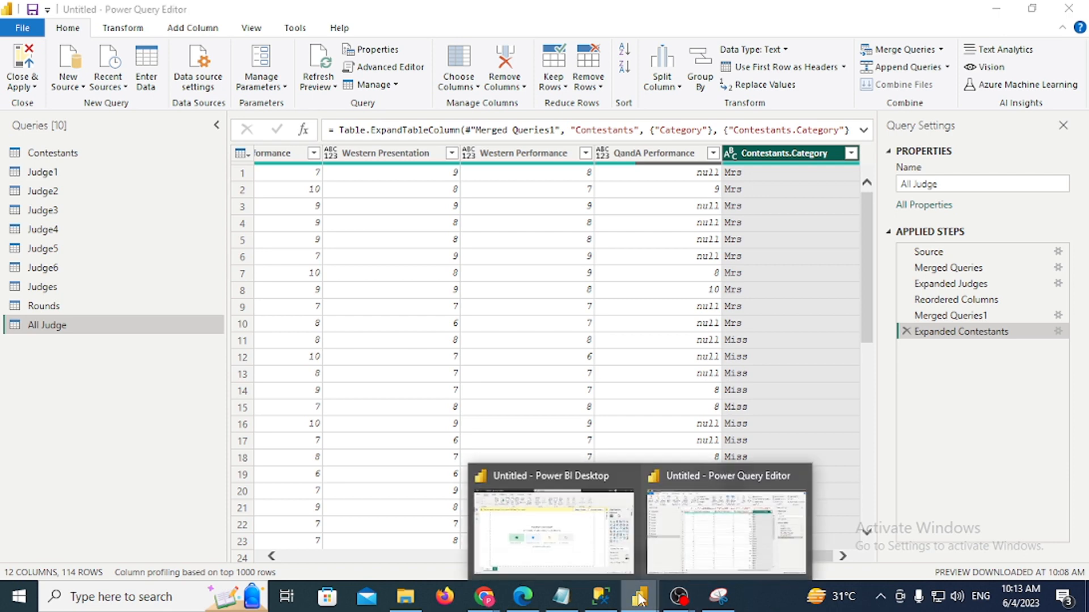
{"action": "left_click", "coordinate": [685, 552]}
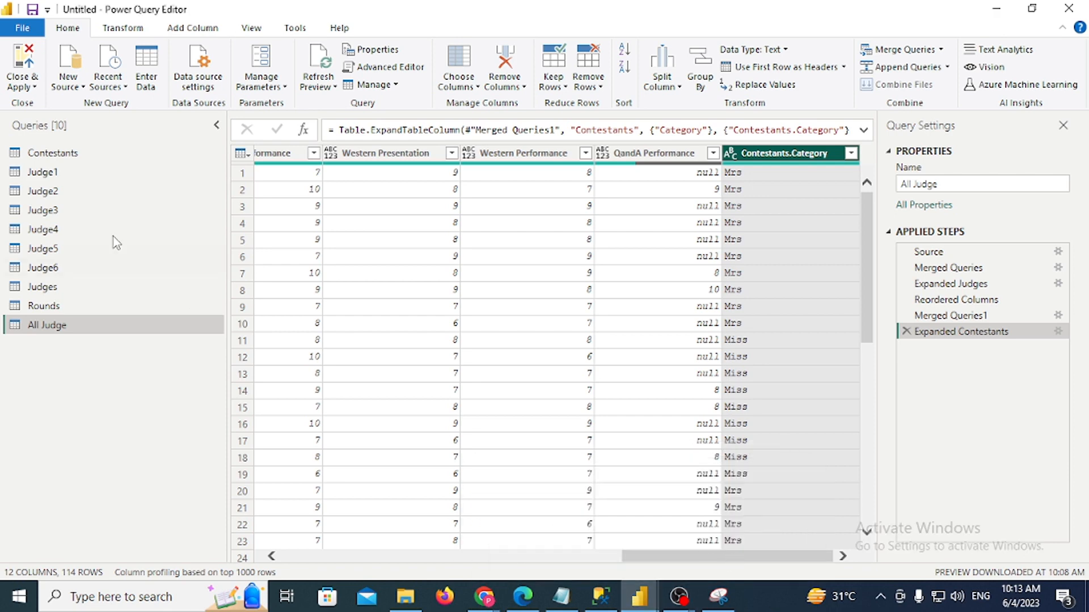
{"action": "left_click", "coordinate": [75, 158]}
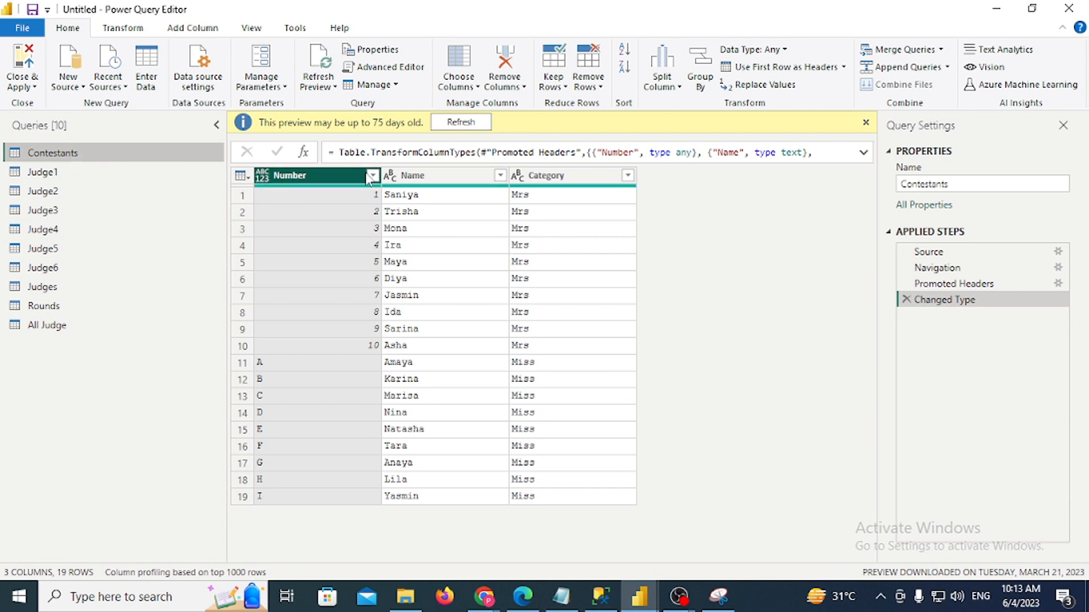
{"action": "left_click", "coordinate": [99, 177]}
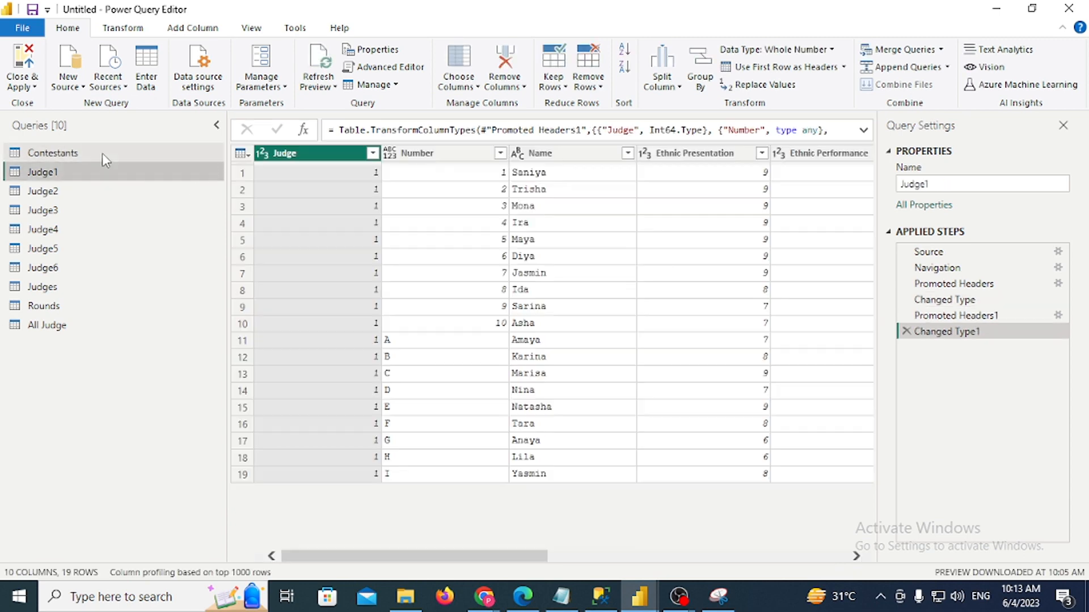
{"action": "left_click", "coordinate": [102, 154]}
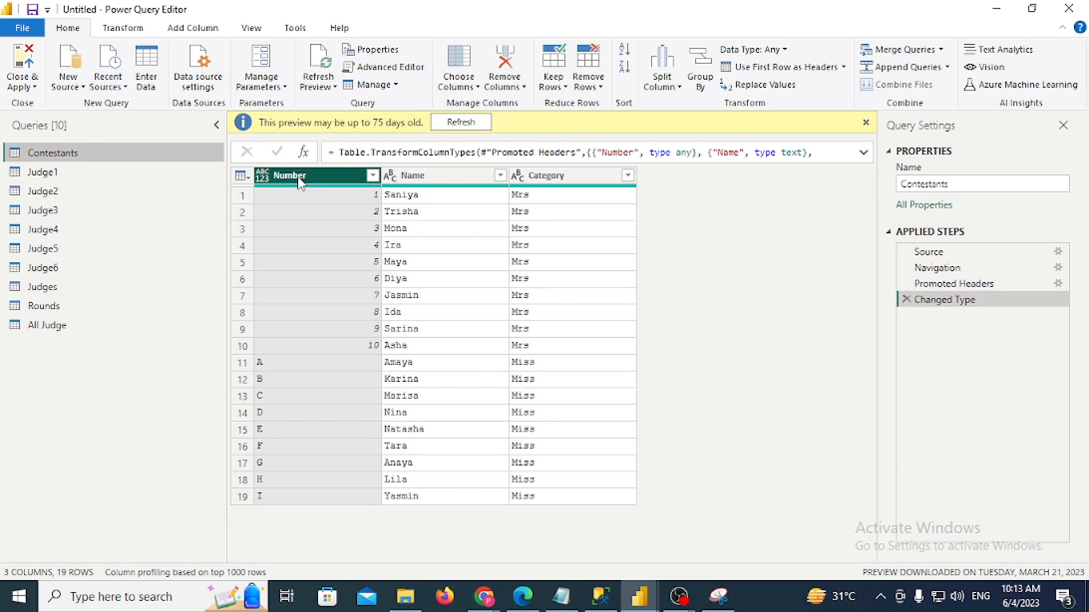
{"action": "left_click", "coordinate": [436, 181]}
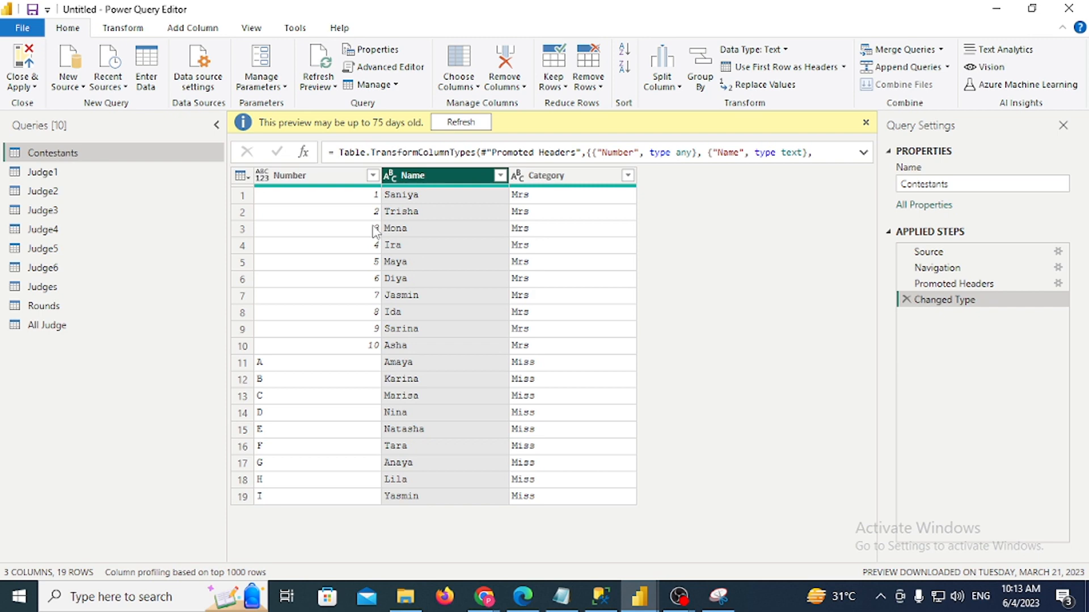
{"action": "left_click", "coordinate": [88, 329]}
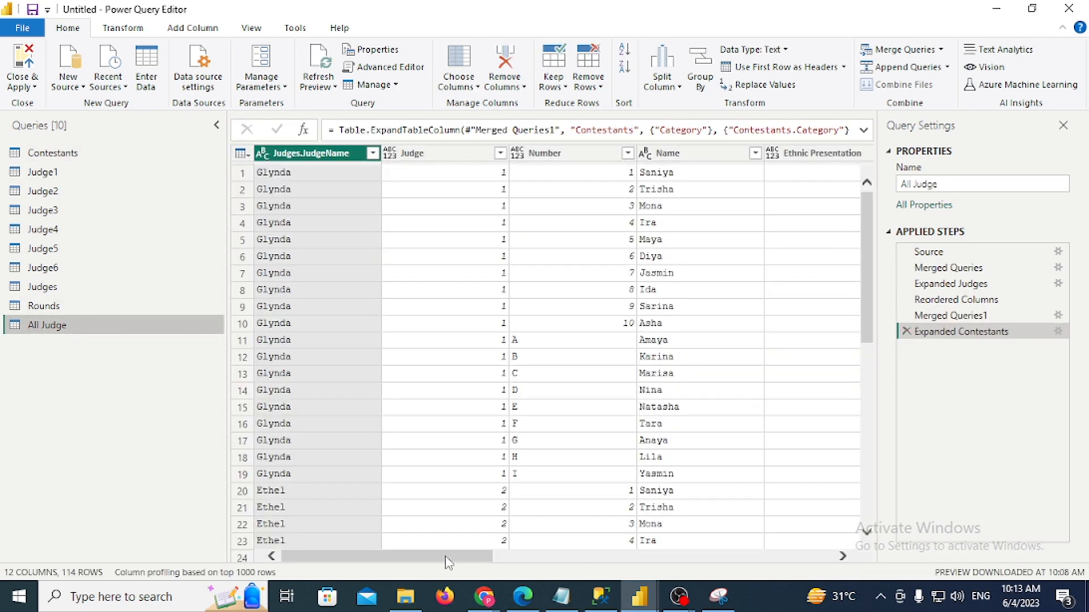
{"action": "left_click_drag", "start_coordinate": [445, 558], "coordinate": [827, 557]}
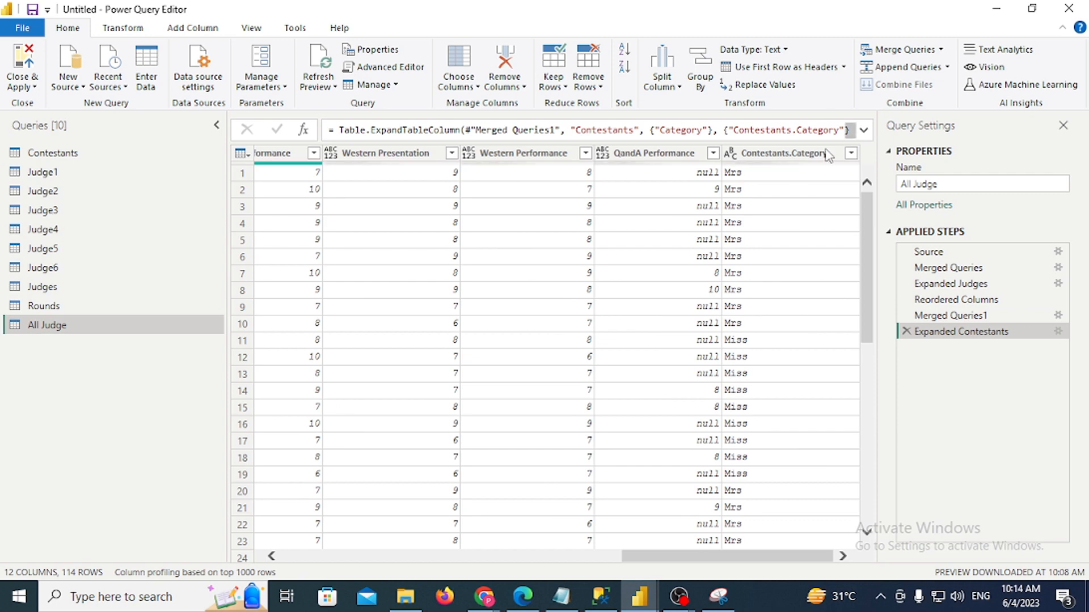
Delete the Expanded Contestants step from All Judge and review the matching columns in its Contestants merge settings
{"action": "left_click", "coordinate": [905, 332]}
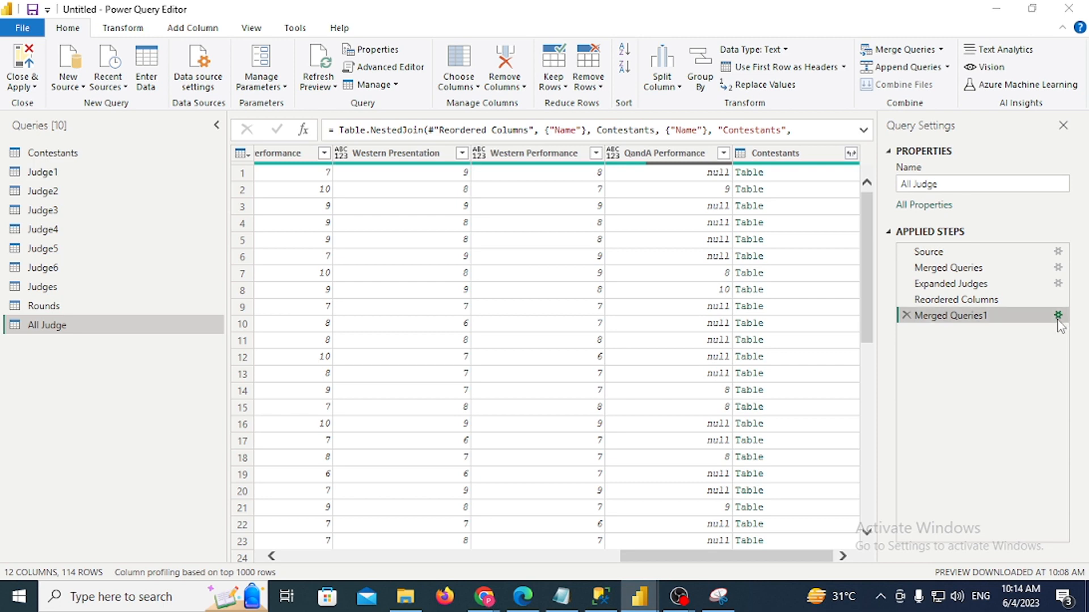
{"action": "left_click", "coordinate": [1058, 316]}
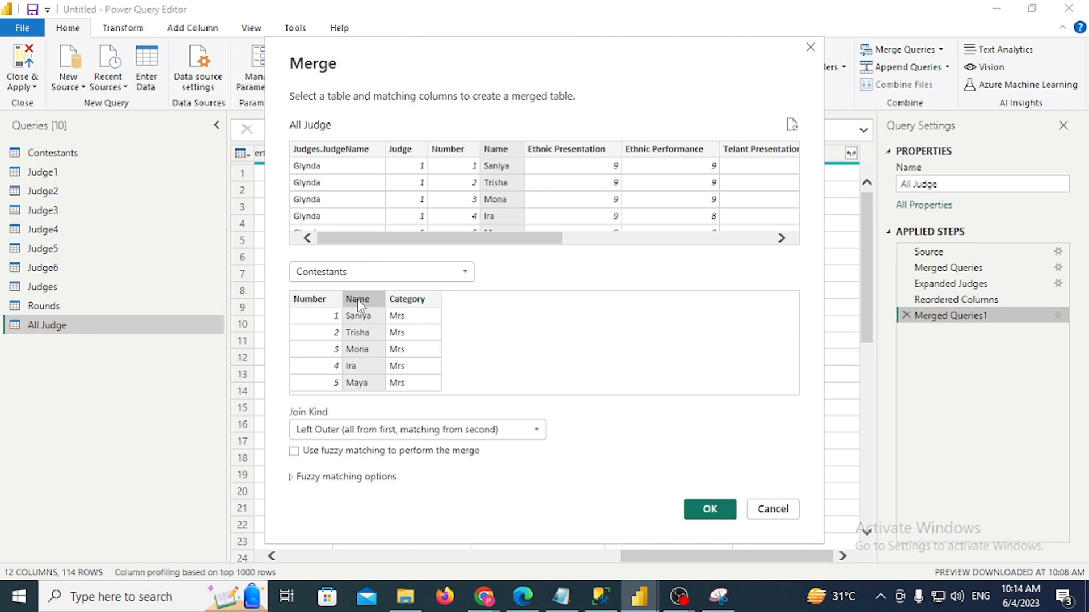
{"action": "left_click", "coordinate": [712, 510]}
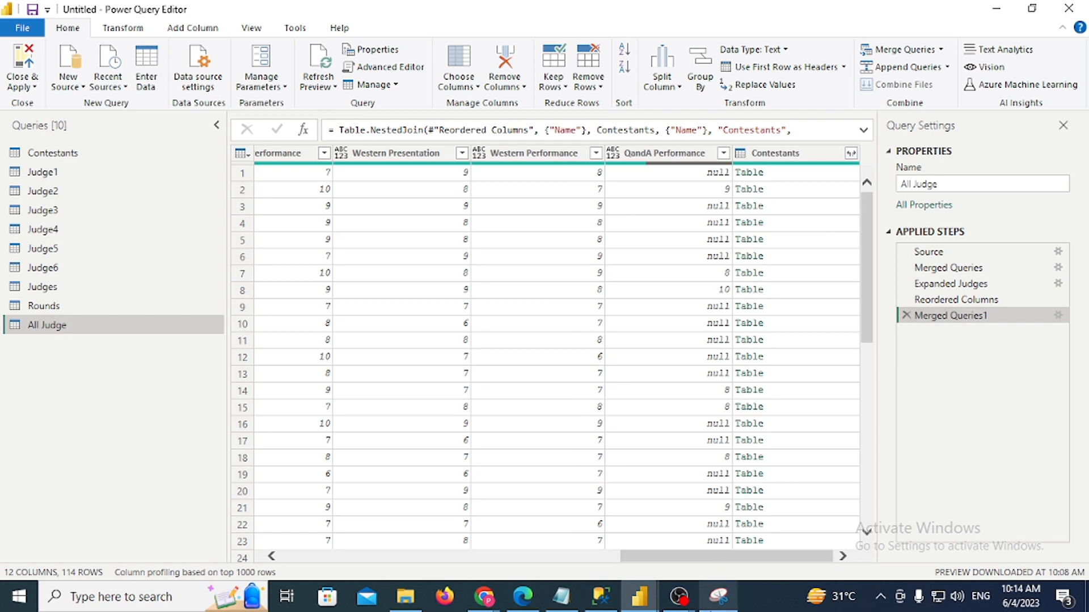
Capture the Contestants column header area with Snipping Tool, circle its expand icon in blue pen, and minimize the snip
{"action": "left_click", "coordinate": [719, 595]}
{"action": "left_click", "coordinate": [718, 596]}
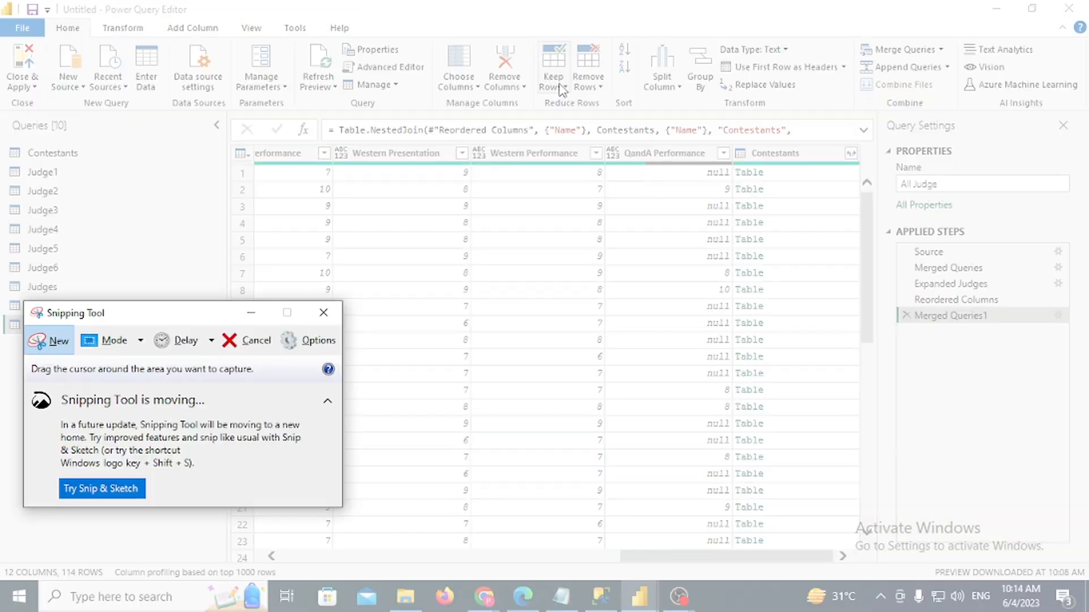
{"action": "left_click_drag", "start_coordinate": [557, 74], "coordinate": [999, 272]}
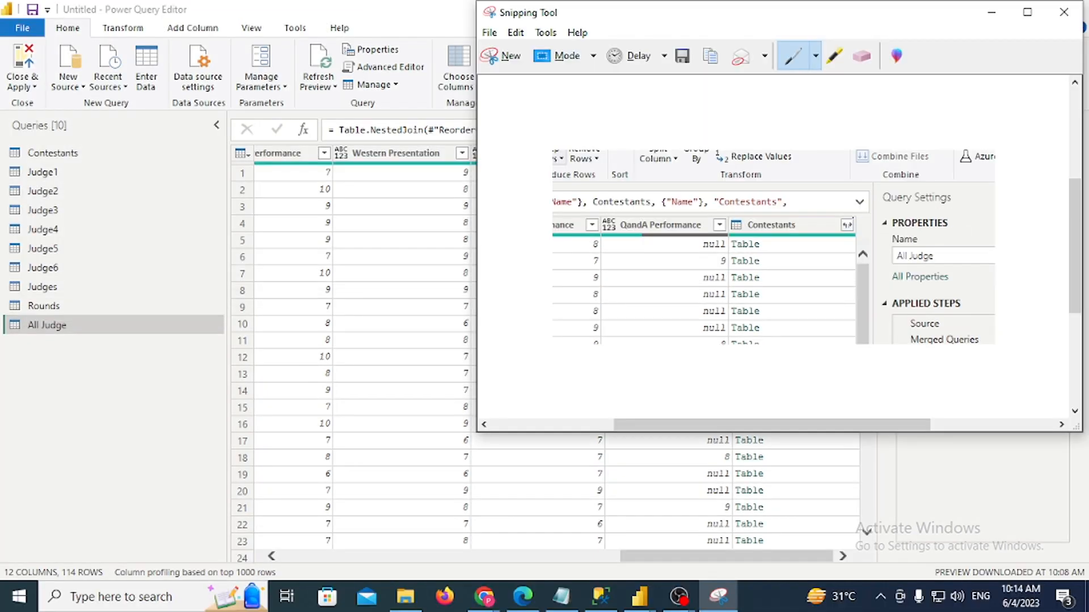
{"action": "left_click_drag", "start_coordinate": [812, 229], "coordinate": [866, 256]}
{"action": "left_click_drag", "start_coordinate": [846, 208], "coordinate": [828, 205]}
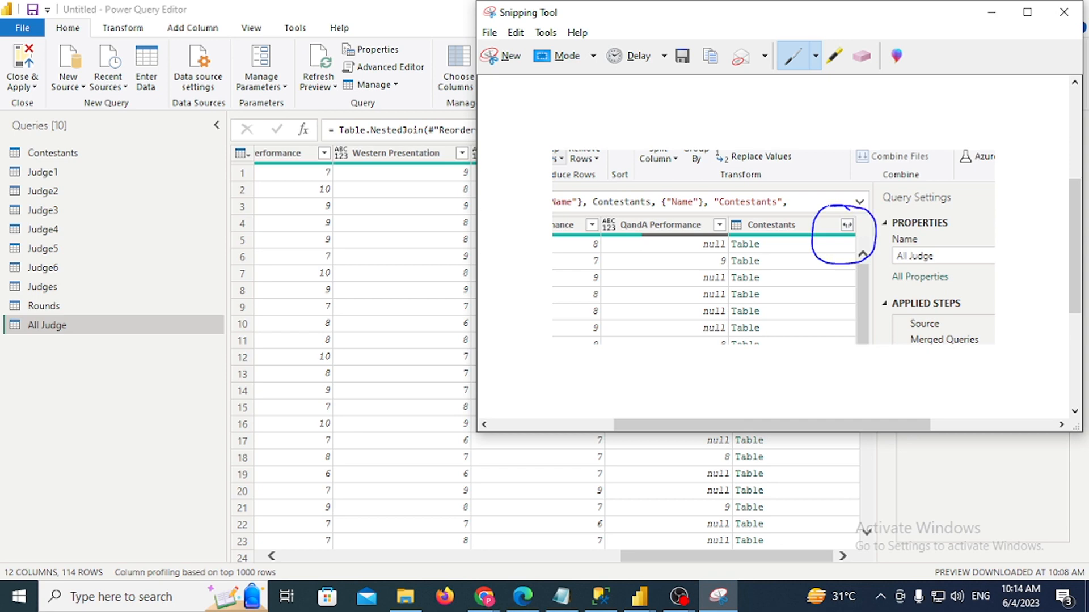
{"action": "left_click", "coordinate": [991, 11]}
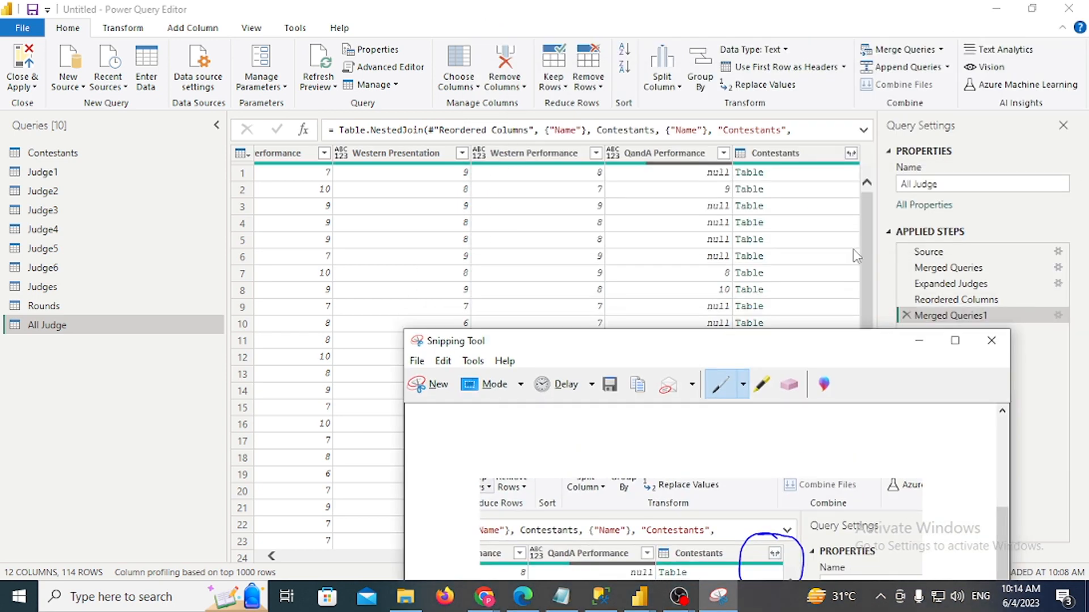
Expand the Contestants column in All Judge with only the Category field selected and the original name as prefix
{"action": "left_click", "coordinate": [851, 153]}
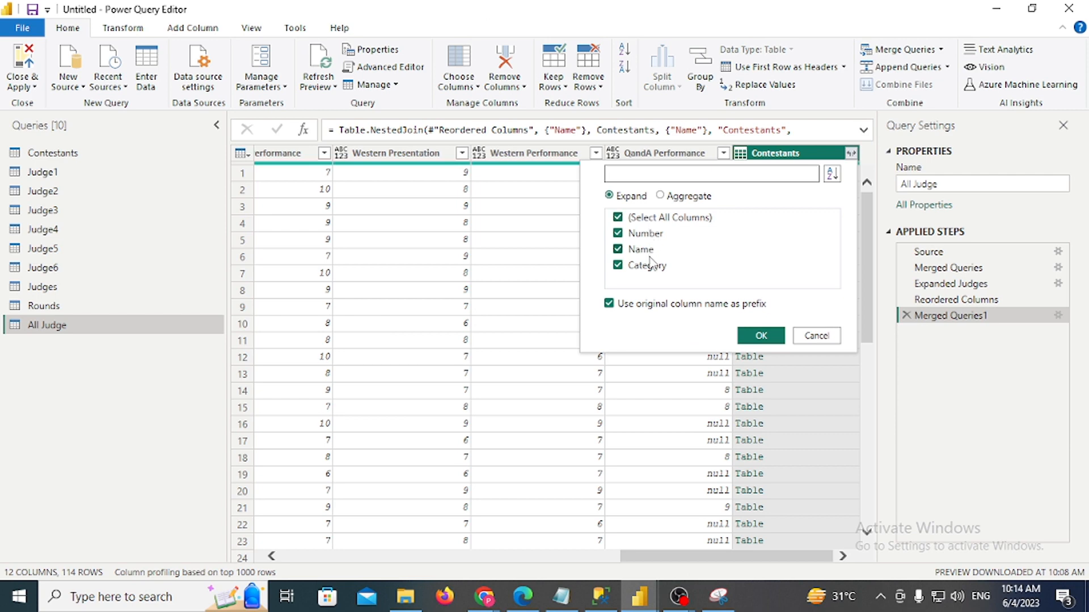
{"action": "left_click", "coordinate": [645, 219]}
{"action": "left_click", "coordinate": [634, 270]}
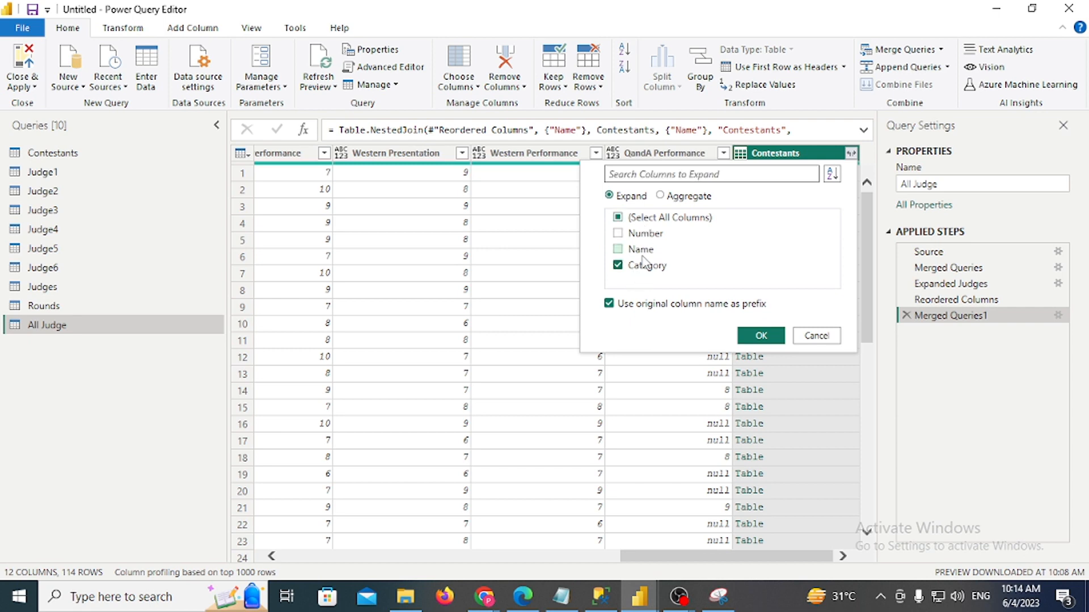
{"action": "left_click", "coordinate": [643, 255]}
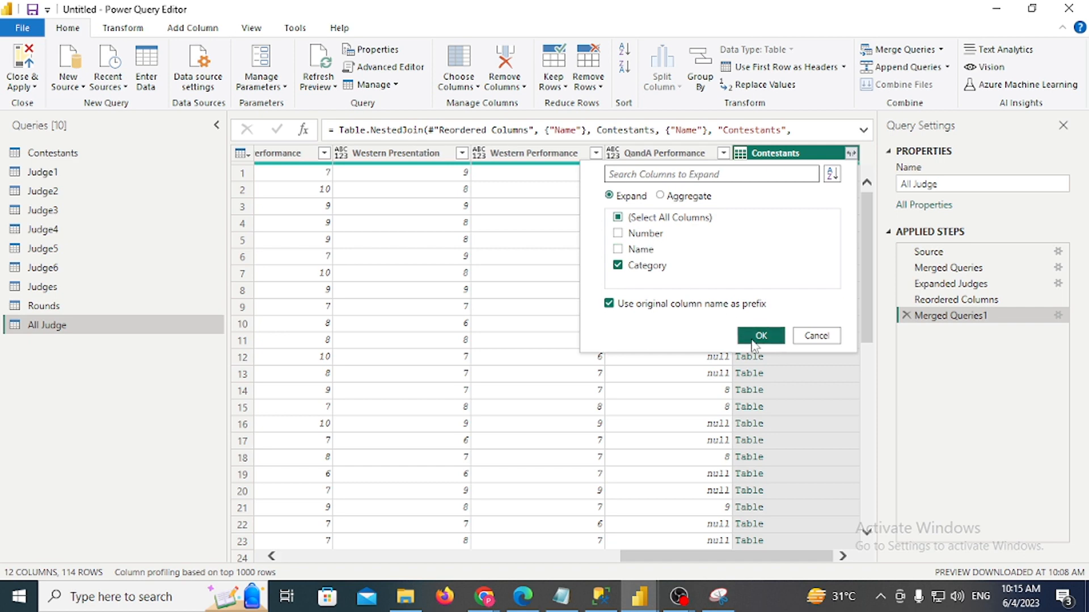
{"action": "left_click", "coordinate": [760, 336]}
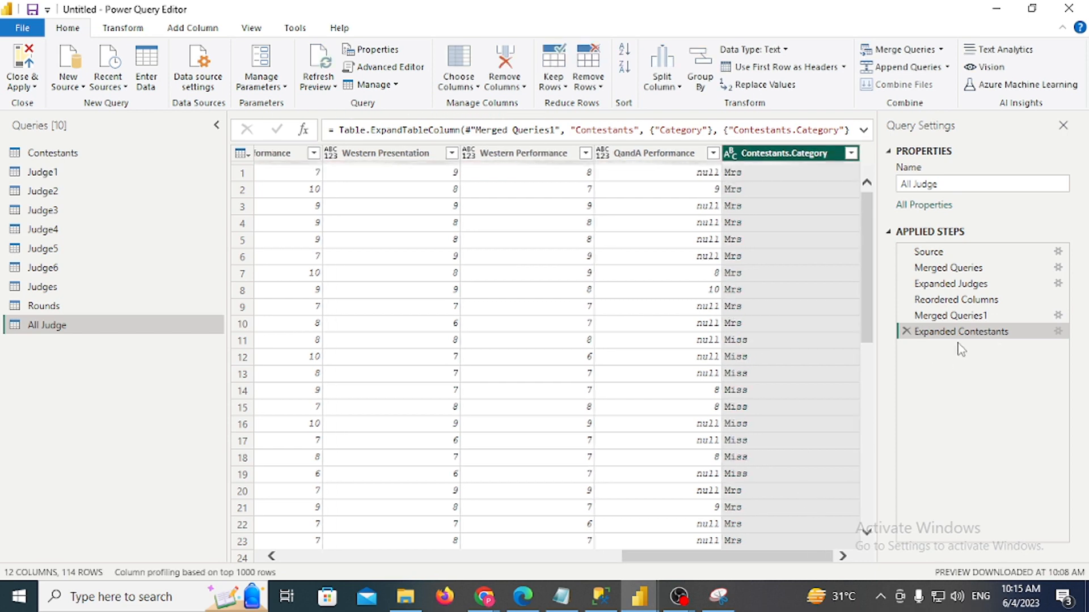
Remove the Contestants expansion again and recheck the Merged Queries1 settings, accepting them as they are
{"action": "left_click", "coordinate": [906, 331]}
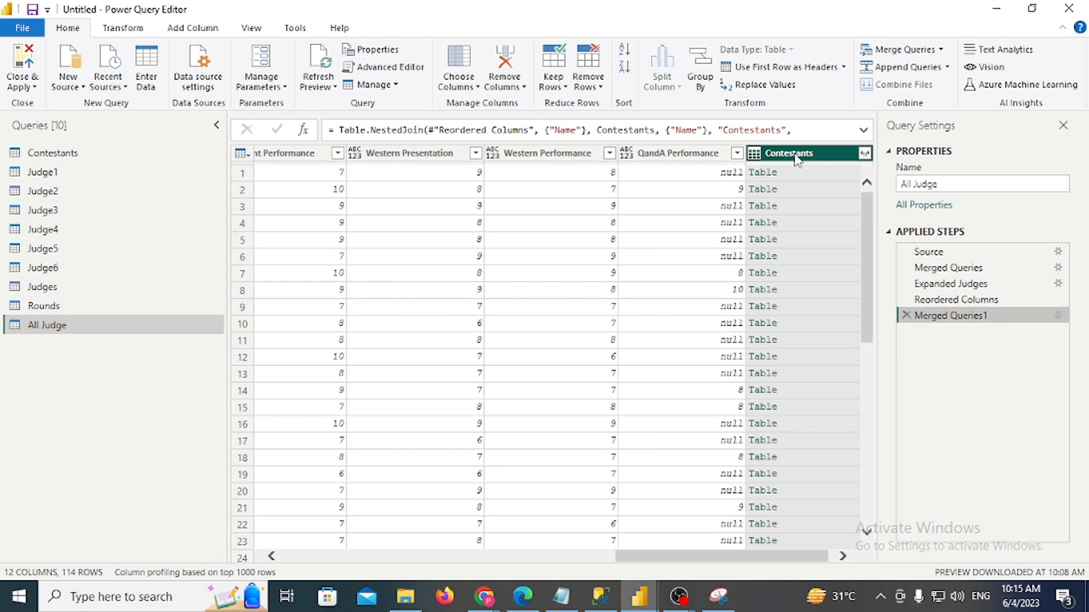
{"action": "left_click", "coordinate": [1058, 316]}
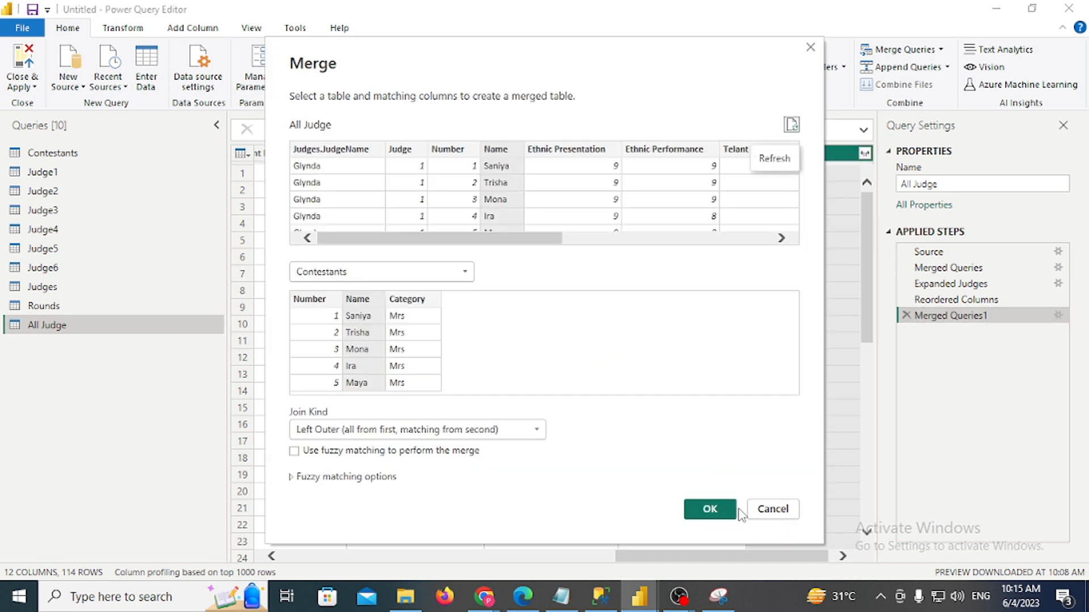
{"action": "left_click", "coordinate": [731, 512]}
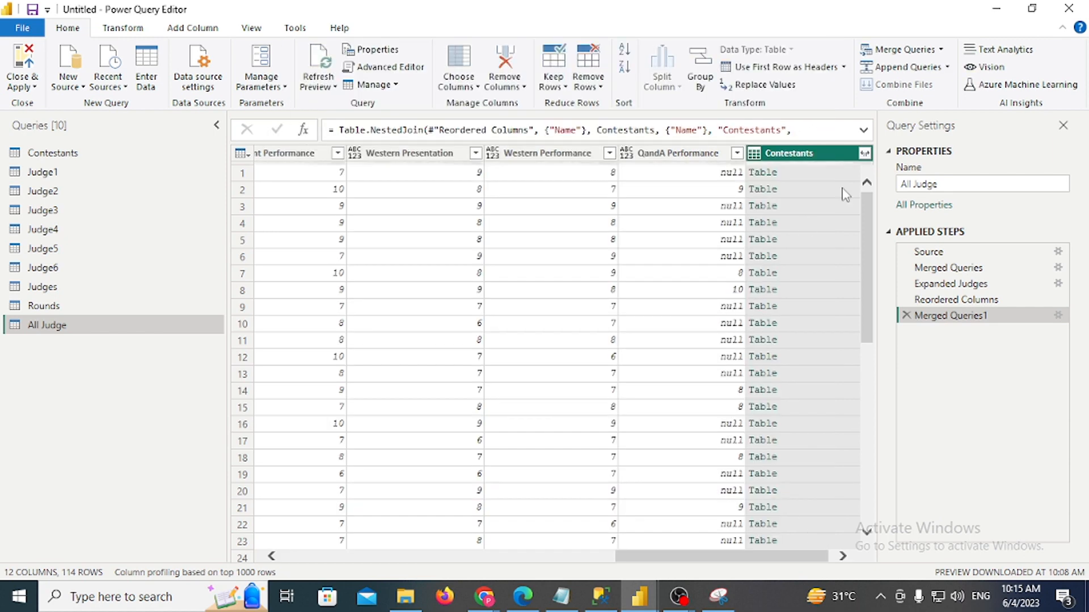
Expand Name and Category from the merged Contestants column, leaving out Number and keeping the original name as prefix
{"action": "left_click", "coordinate": [864, 153]}
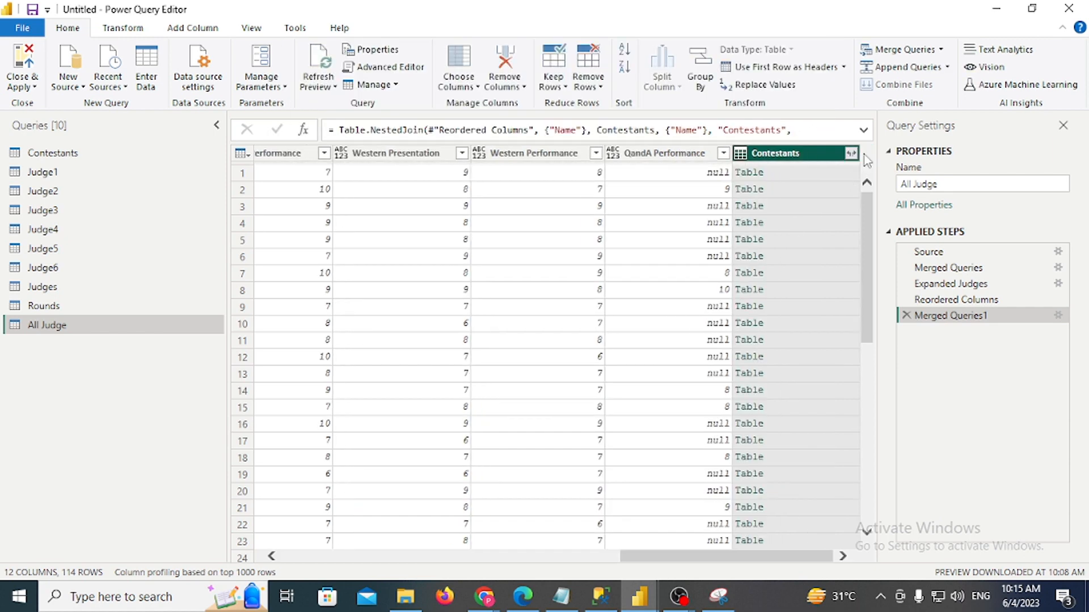
{"action": "left_click", "coordinate": [645, 233]}
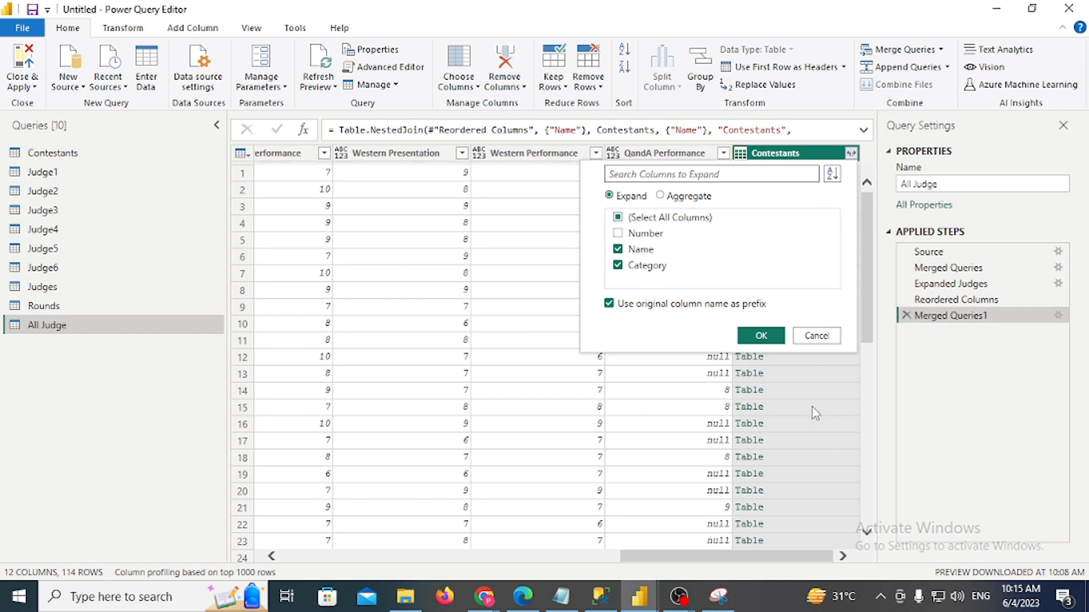
{"action": "left_click", "coordinate": [766, 338]}
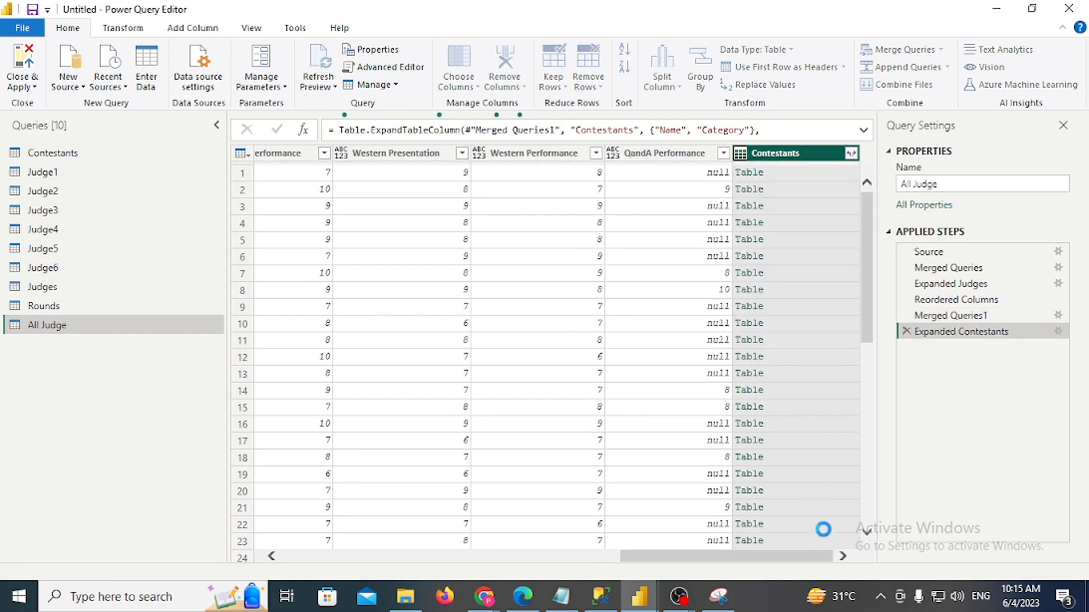
{"action": "left_click", "coordinate": [842, 556]}
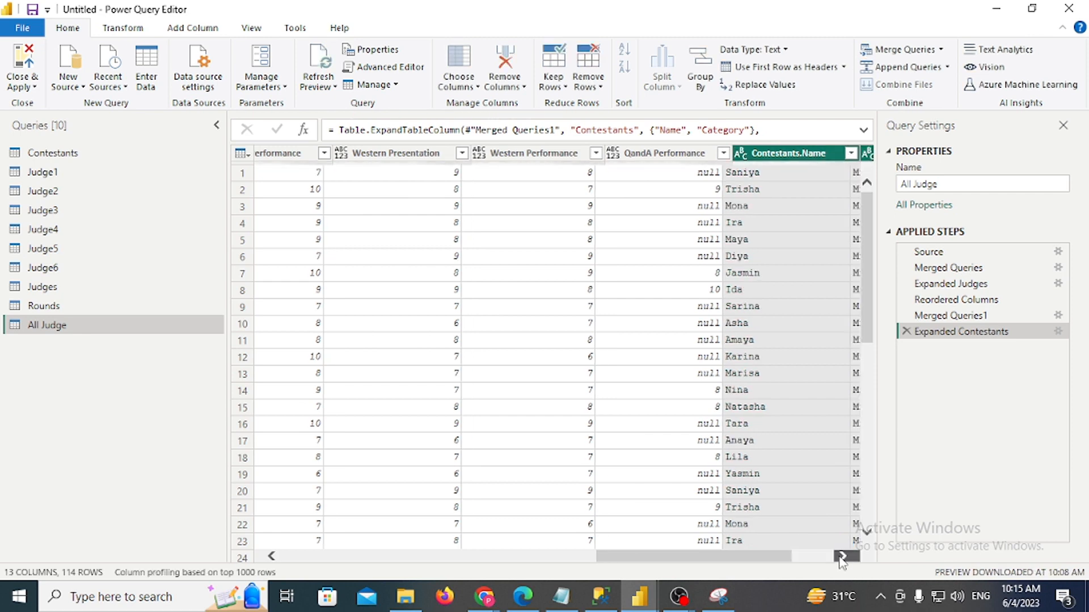
{"action": "left_click", "coordinate": [842, 557]}
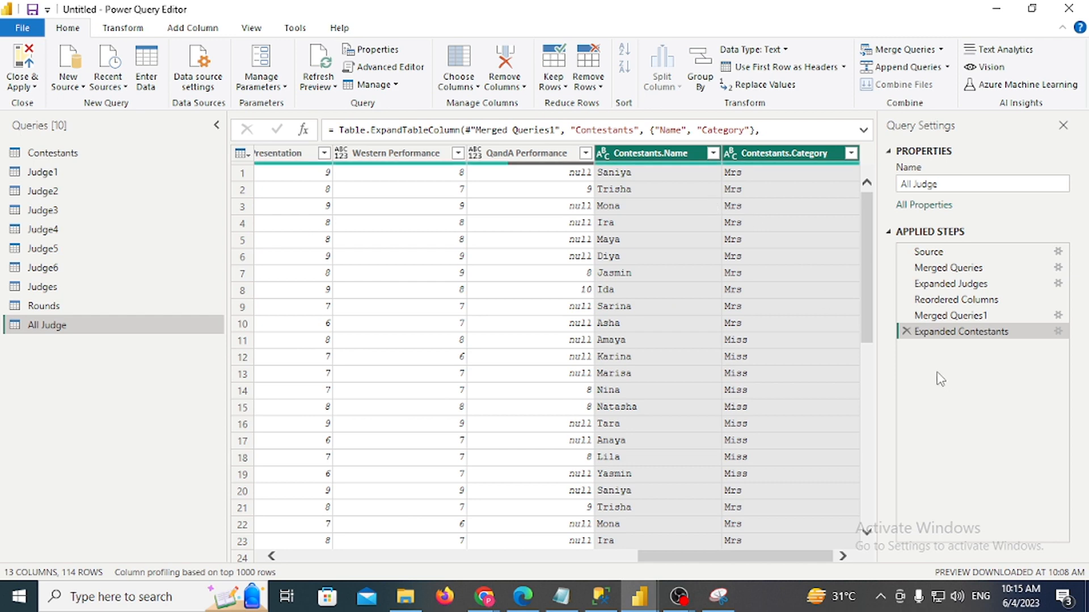
Remove the redundant Contestants.Name column from All Judge
{"action": "left_click", "coordinate": [631, 155]}
{"action": "right_click", "coordinate": [631, 156]}
{"action": "left_click", "coordinate": [655, 189]}
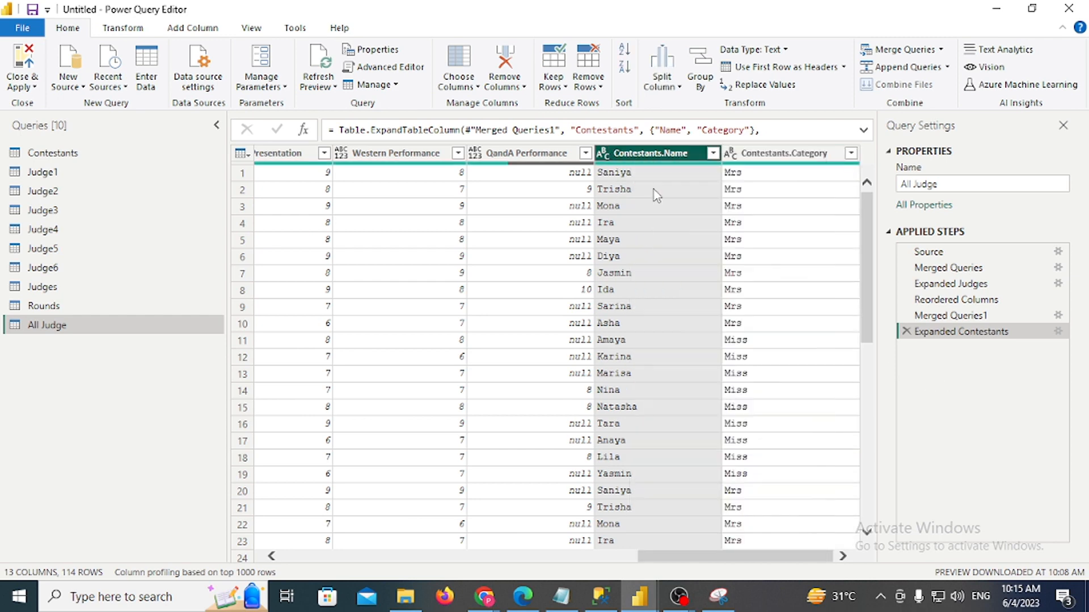
Move the Contestants.Category column to the beginning of the All Judge table
{"action": "right_click", "coordinate": [739, 161]}
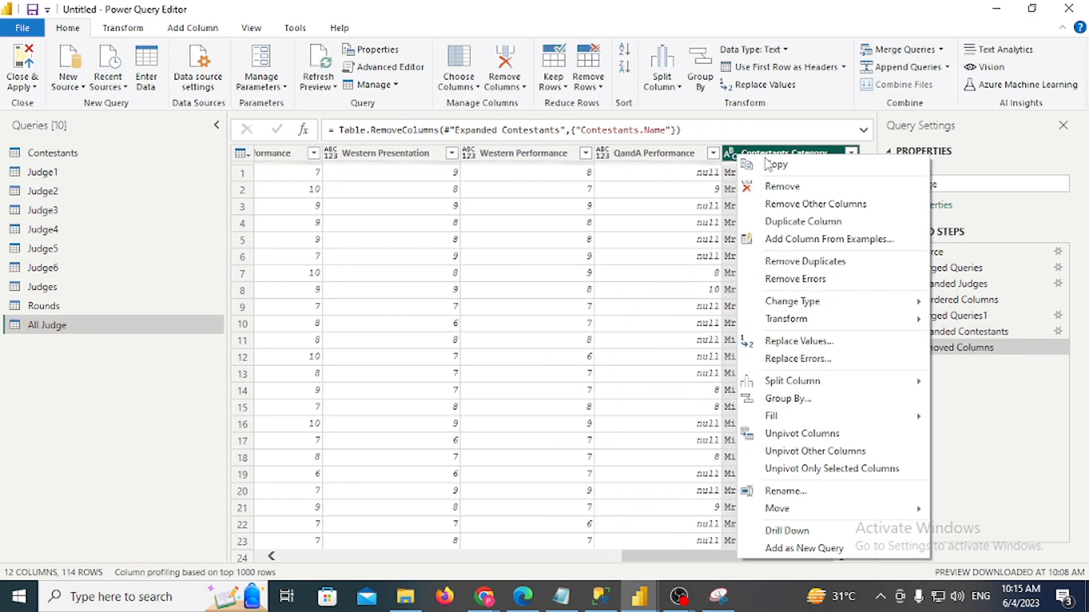
{"action": "mouse_move", "coordinate": [808, 513]}
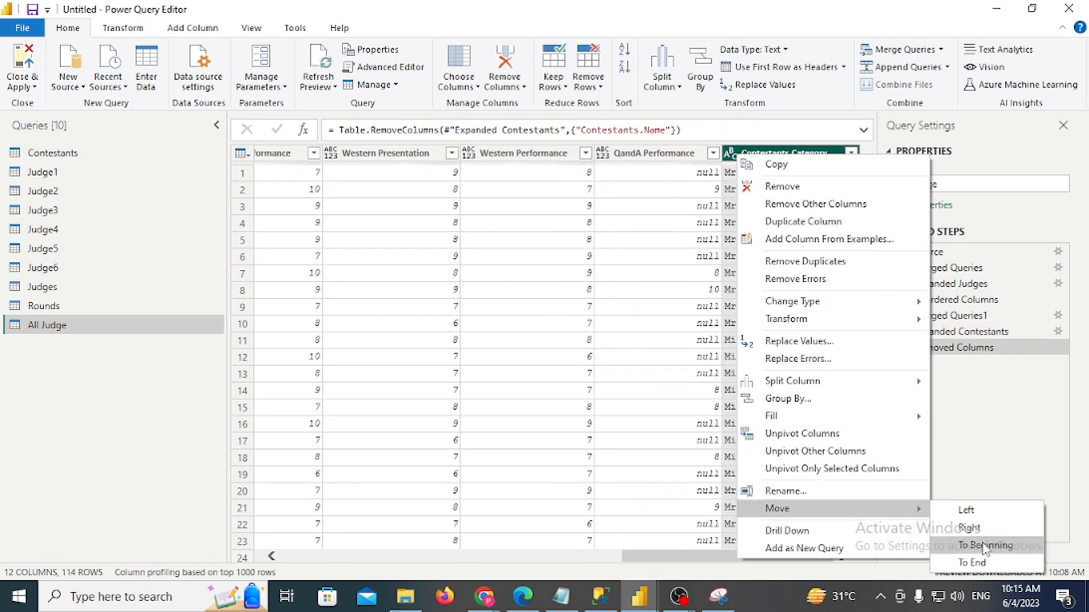
{"action": "left_click", "coordinate": [981, 545]}
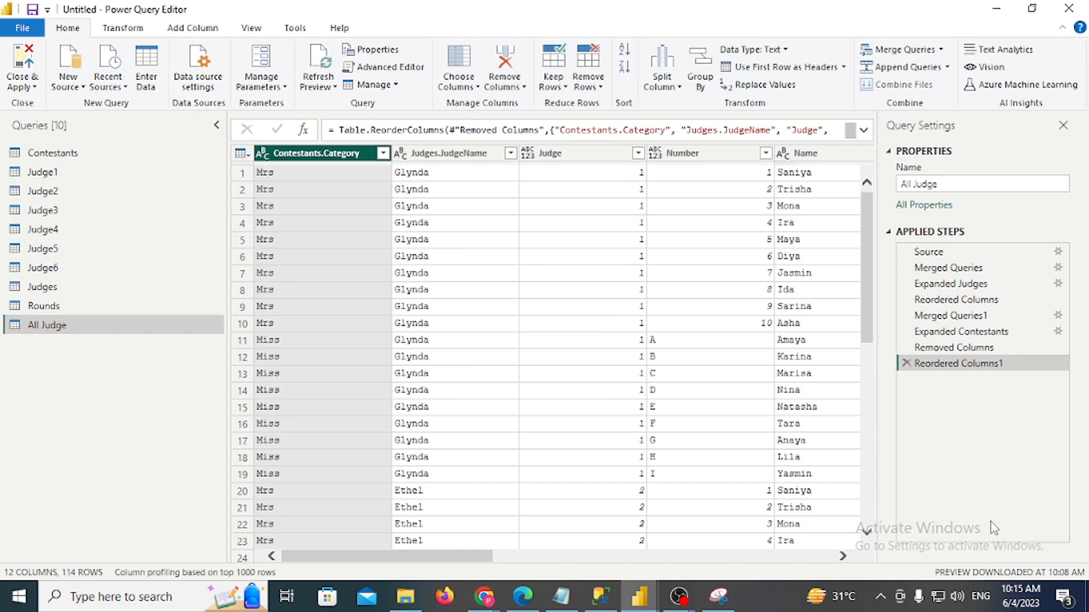
Admit the waiting participant to the Google Meet call, return to the Power Query Editor and dismiss the presenting notification
{"action": "left_click", "coordinate": [523, 596]}
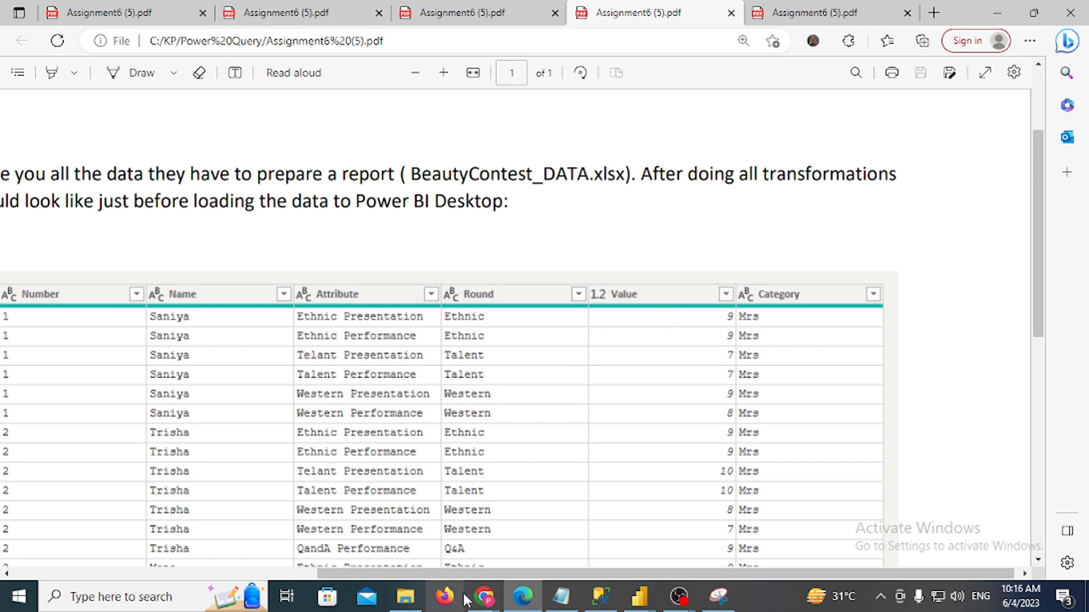
{"action": "left_click", "coordinate": [485, 600]}
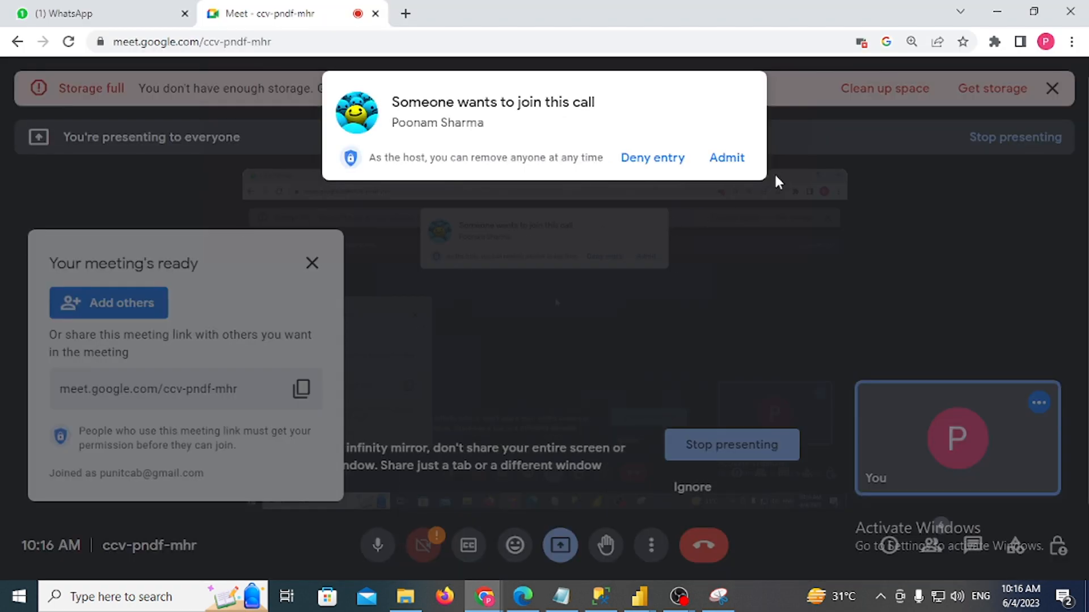
{"action": "left_click", "coordinate": [727, 160]}
{"action": "left_click", "coordinate": [997, 10]}
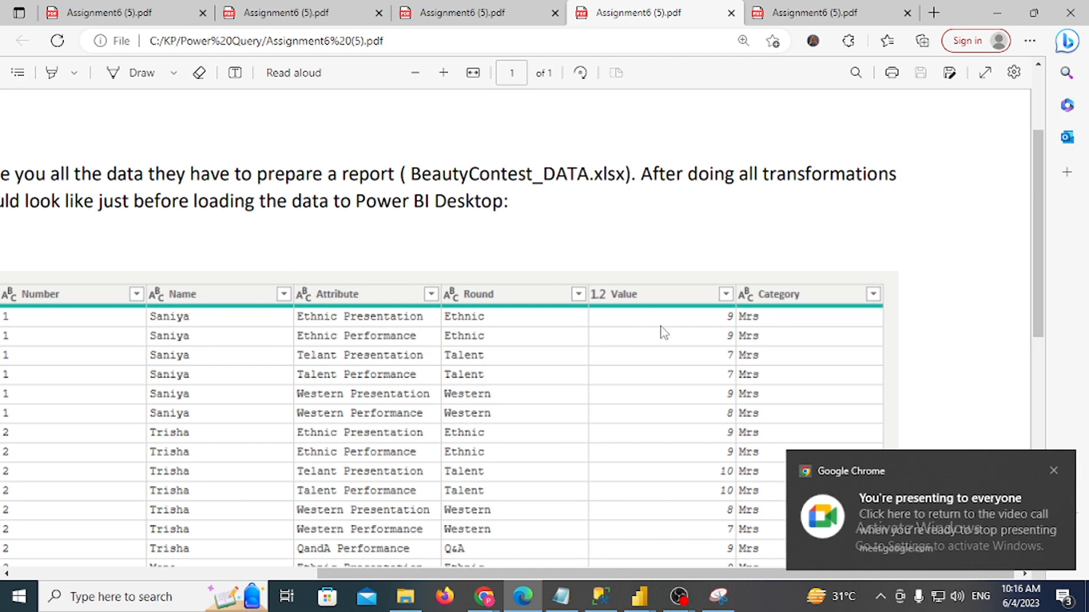
{"action": "mouse_move", "coordinate": [637, 600]}
{"action": "left_click", "coordinate": [683, 533]}
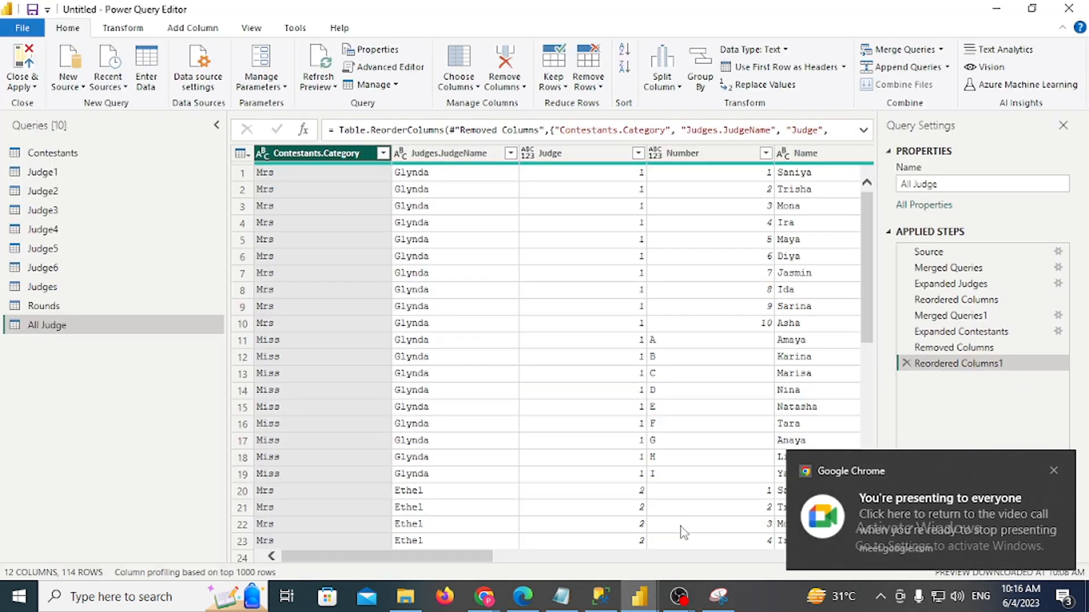
{"action": "left_click", "coordinate": [1053, 471]}
Compare the All Judge columns with the target table in the Assignment6 PDF
{"action": "left_click", "coordinate": [843, 556]}
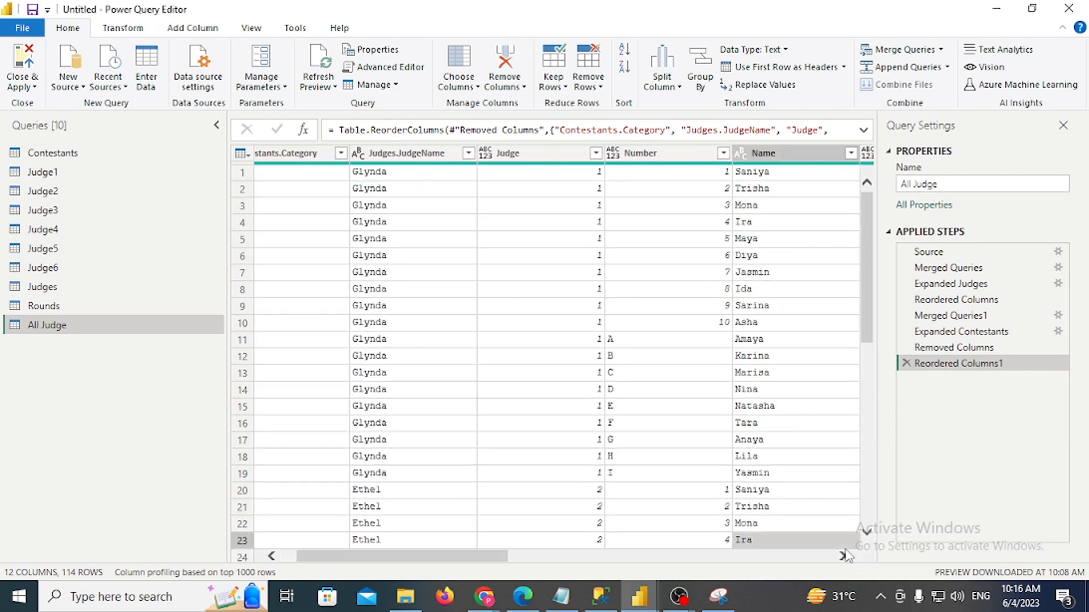
{"action": "left_click", "coordinate": [843, 556]}
{"action": "left_click", "coordinate": [843, 556]}
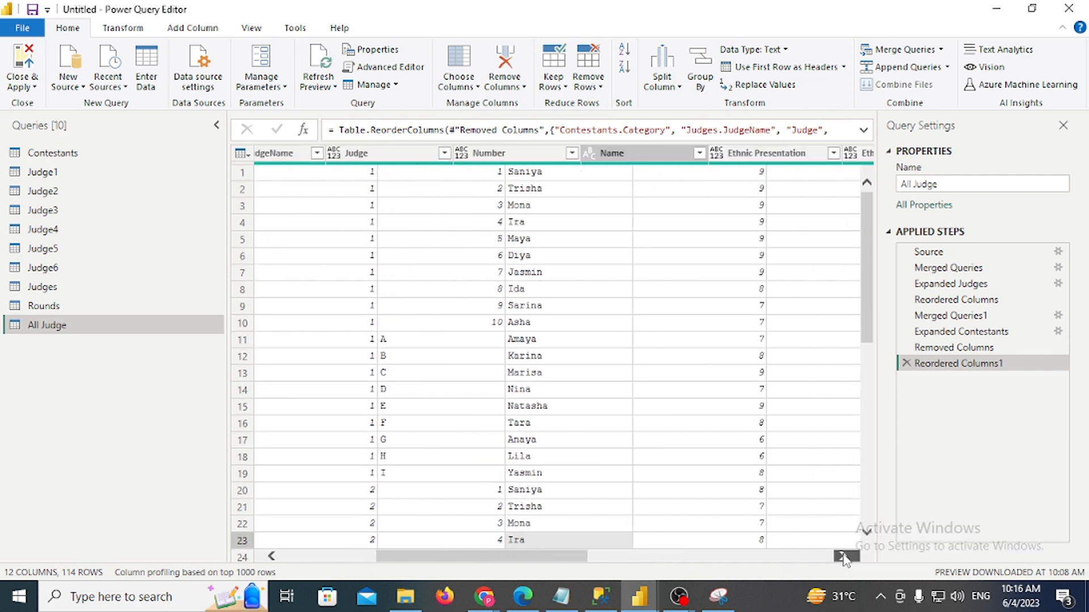
{"action": "left_click", "coordinate": [843, 556]}
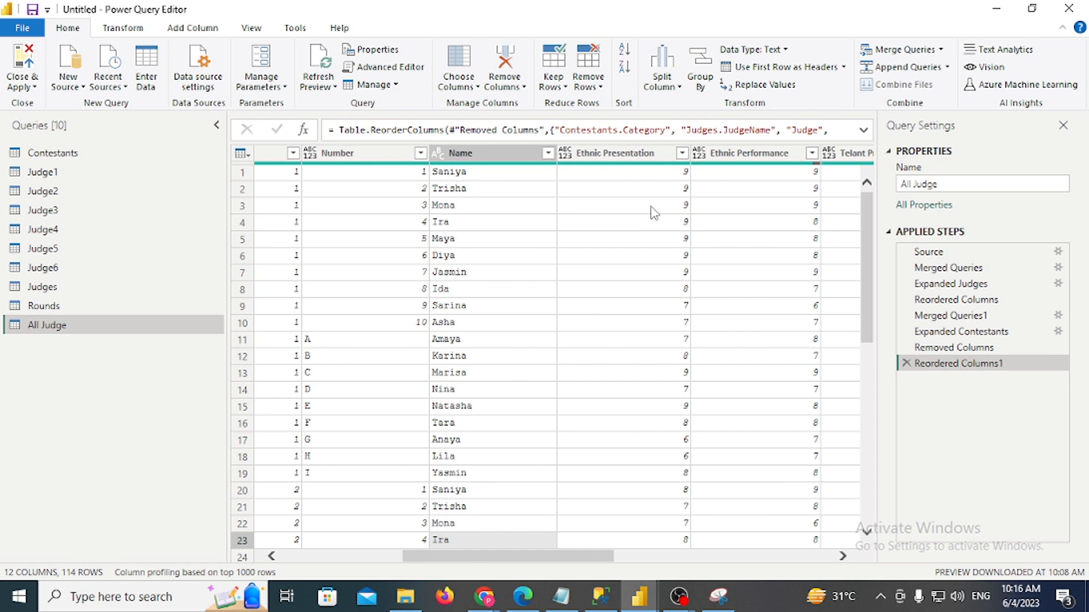
{"action": "left_click", "coordinate": [523, 596]}
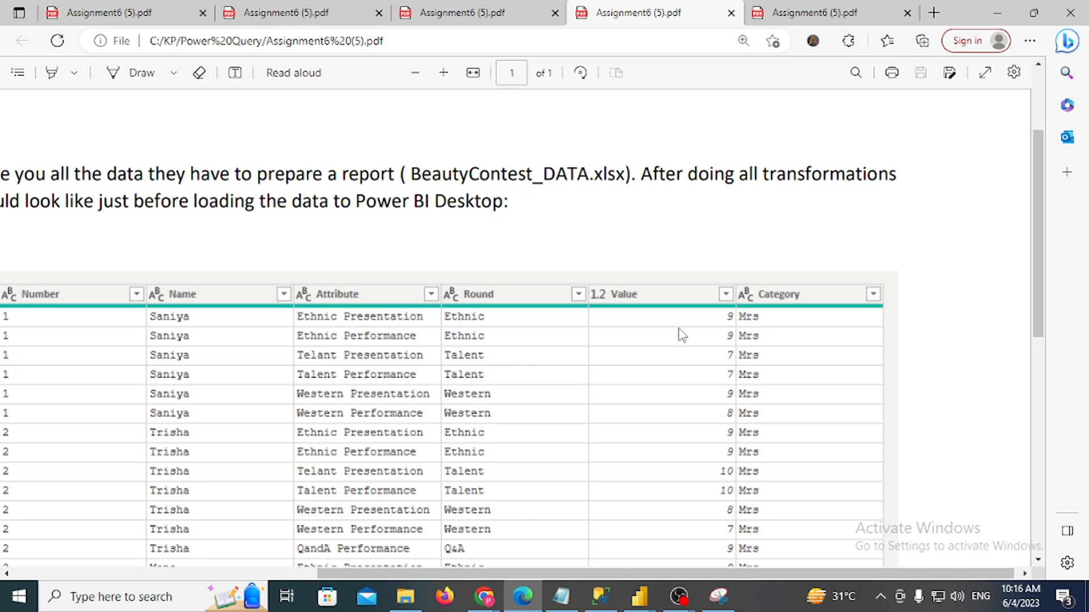
{"action": "left_click", "coordinate": [996, 13]}
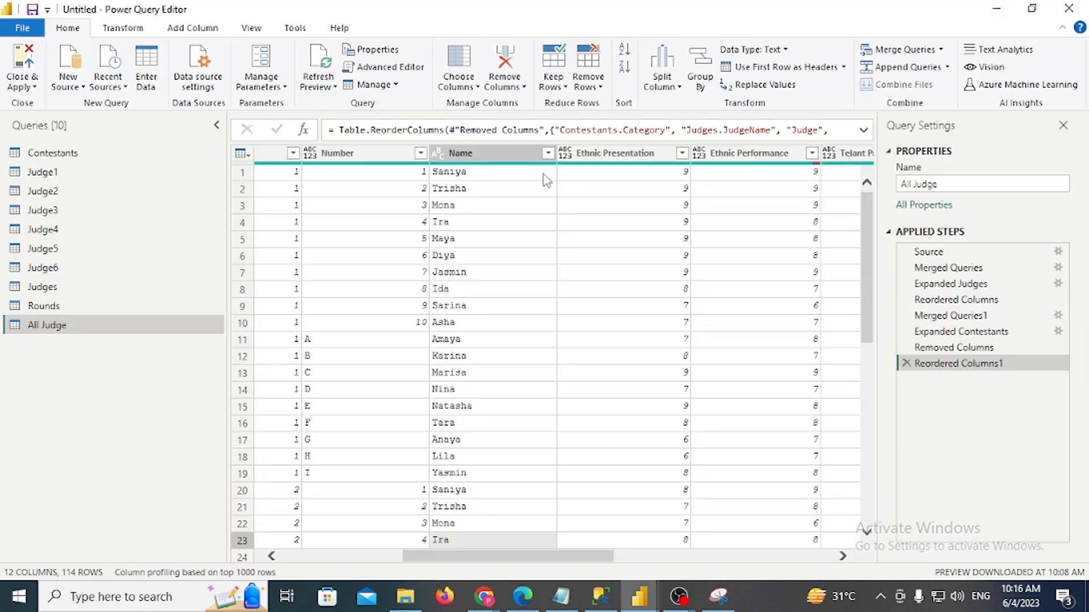
{"action": "left_click", "coordinate": [488, 163]}
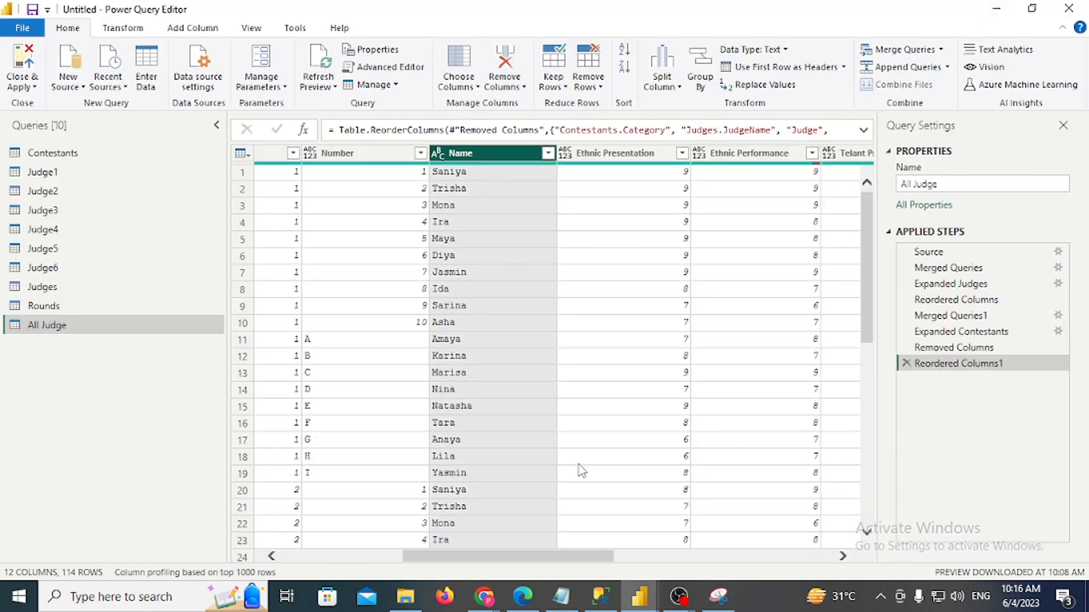
{"action": "left_click_drag", "start_coordinate": [553, 556], "coordinate": [345, 522]}
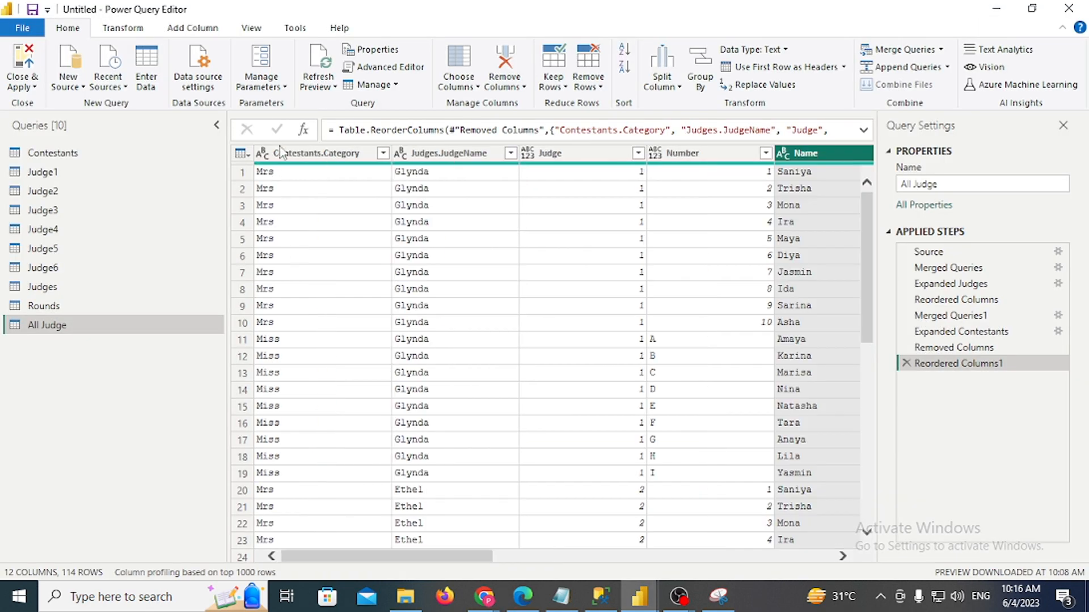
Try unpivoting all columns except Contestants.Category, Judges.JudgeName, Judge, Number and Name, and remove the unpivot from the applied steps
{"action": "left_click", "coordinate": [281, 153]}
{"action": "left_click", "coordinate": [442, 153], "text": "ctrl"}
{"action": "left_click", "coordinate": [573, 153], "text": "ctrl"}
{"action": "left_click", "coordinate": [715, 154], "text": "ctrl"}
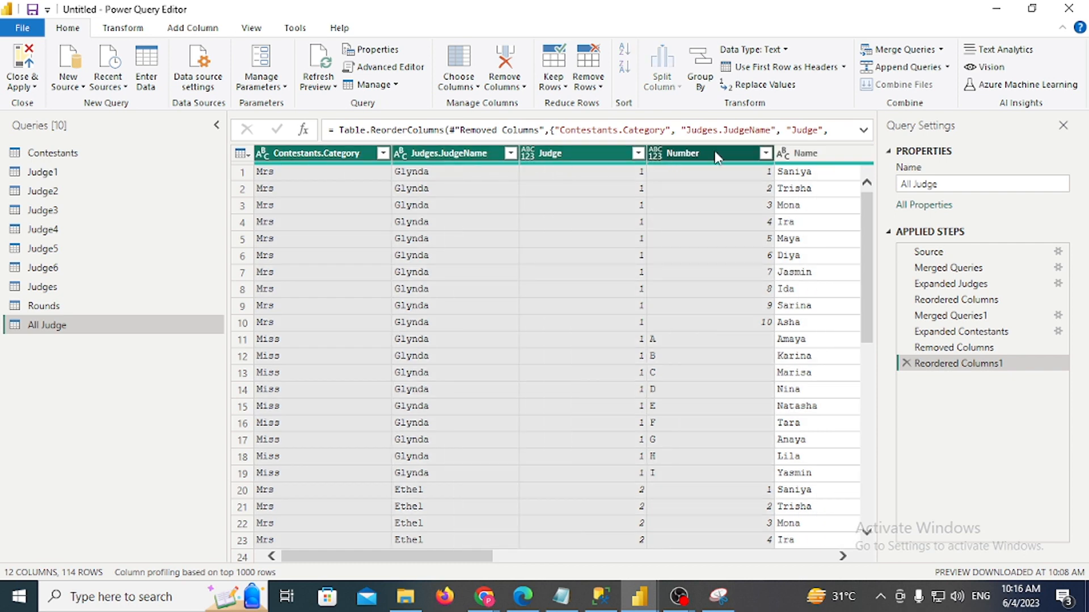
{"action": "left_click", "coordinate": [793, 154], "text": "ctrl"}
{"action": "left_click_drag", "start_coordinate": [460, 558], "coordinate": [607, 573]}
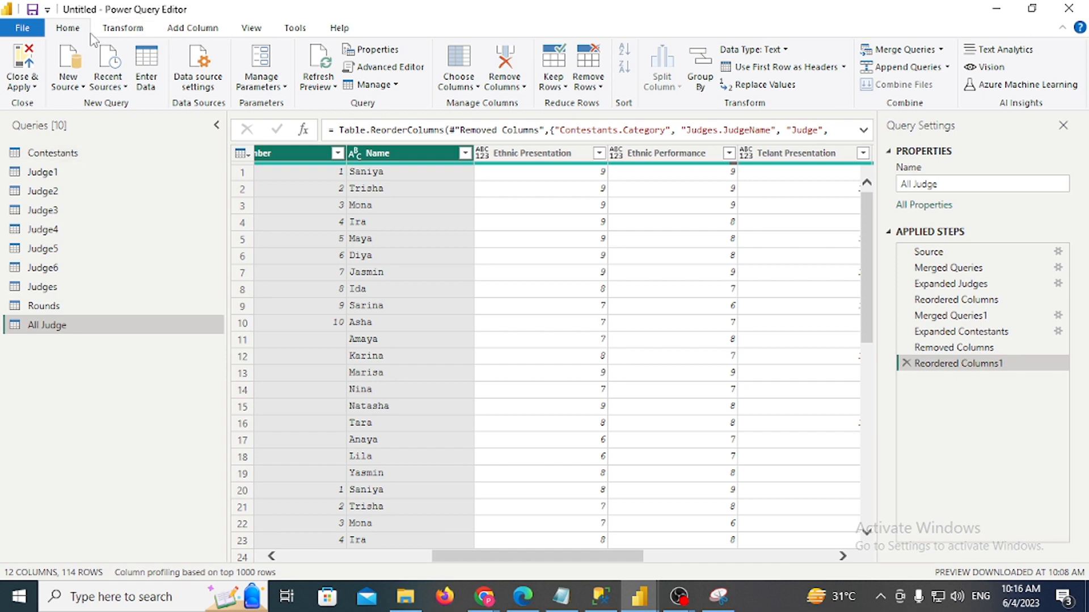
{"action": "left_click", "coordinate": [128, 29]}
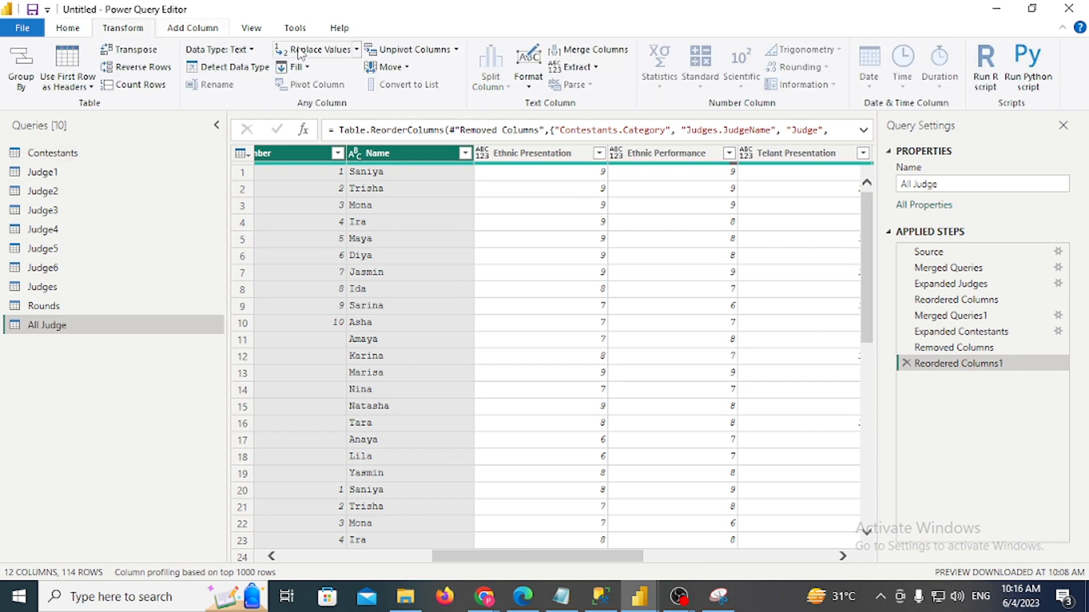
{"action": "left_click", "coordinate": [456, 50]}
{"action": "left_click", "coordinate": [452, 88]}
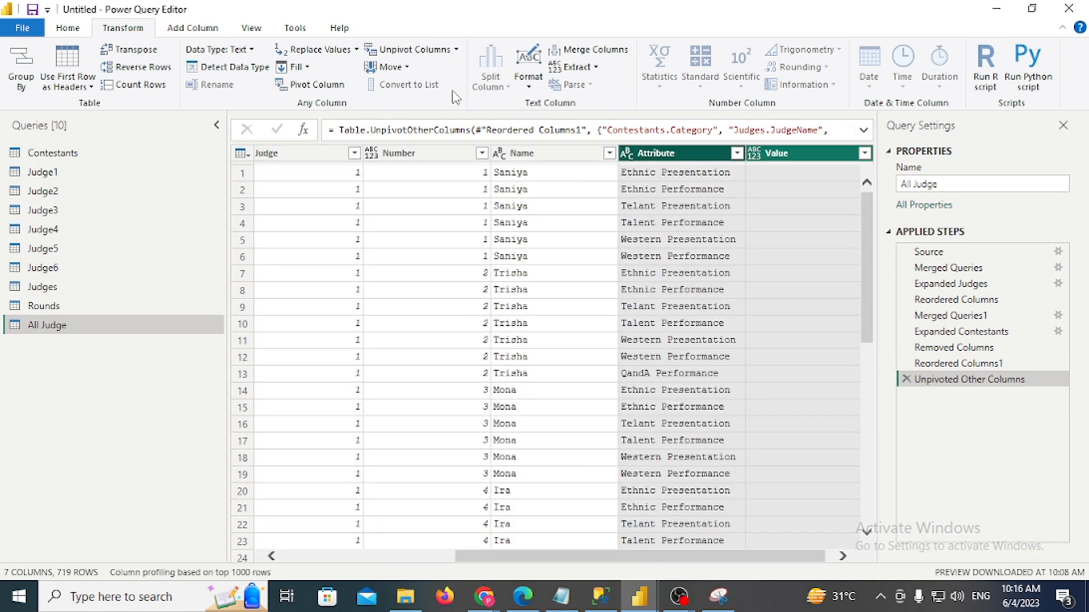
{"action": "left_click_drag", "start_coordinate": [570, 559], "coordinate": [579, 559]}
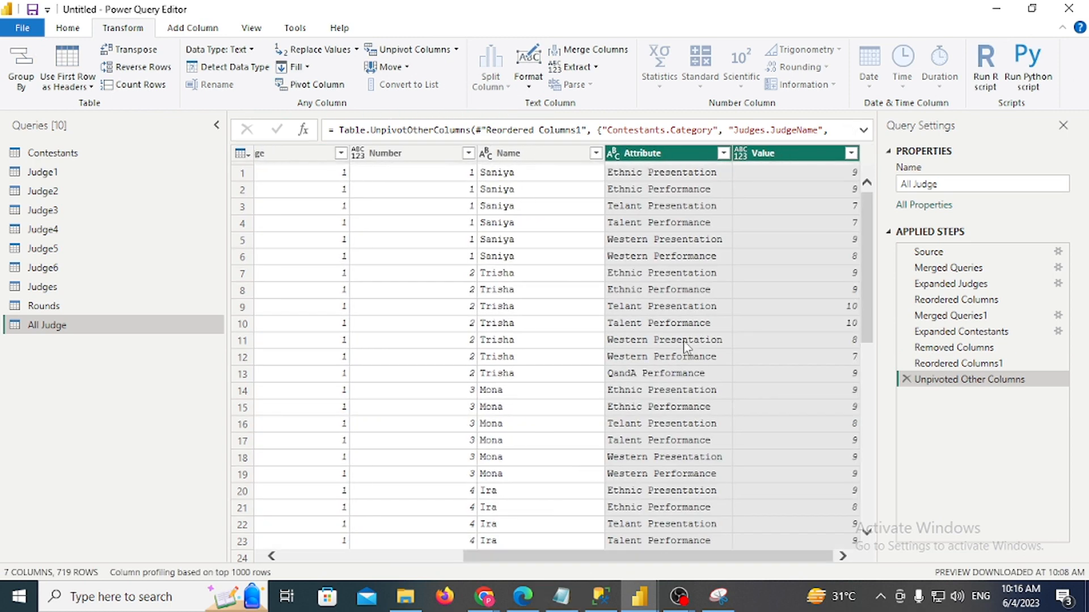
{"action": "left_click", "coordinate": [906, 380]}
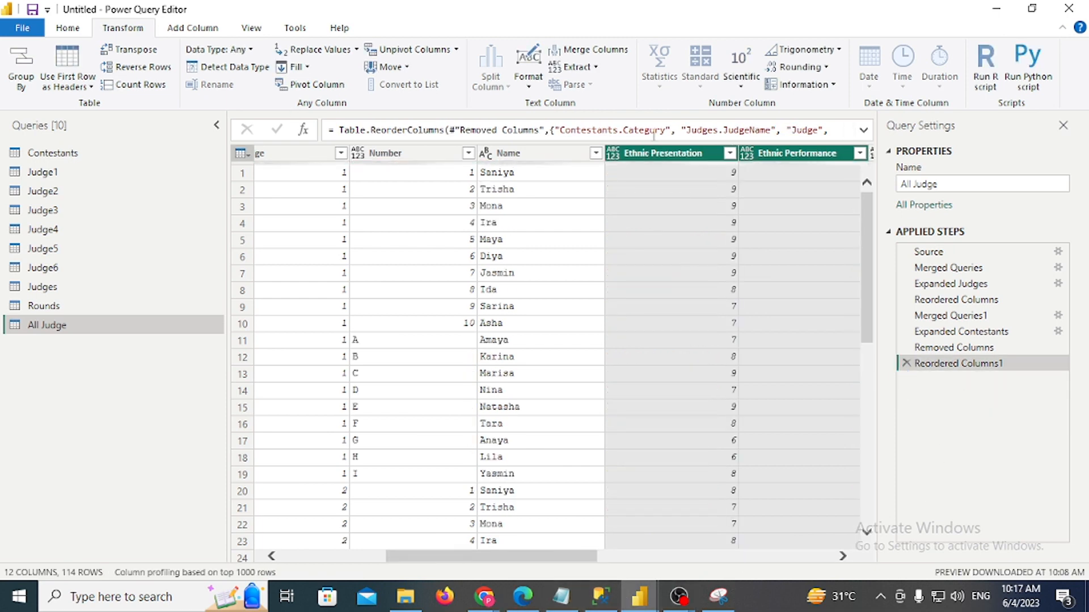
Compare the Ethnic Presentation score column with the Attribute, Round and Value columns of the target table in the Assignment6 PDF
{"action": "left_click", "coordinate": [656, 155]}
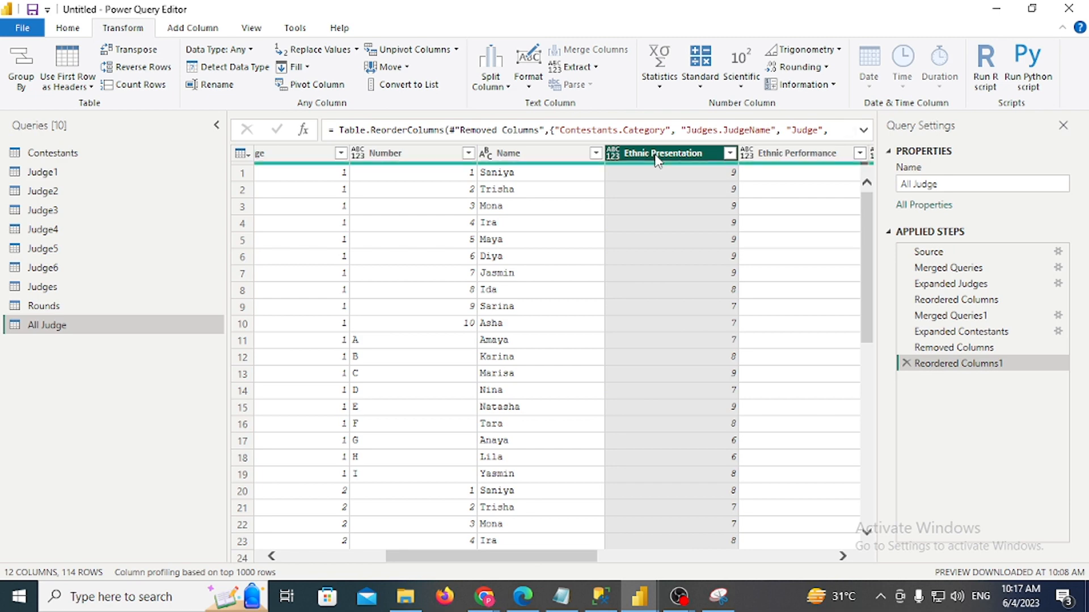
{"action": "left_click", "coordinate": [663, 177]}
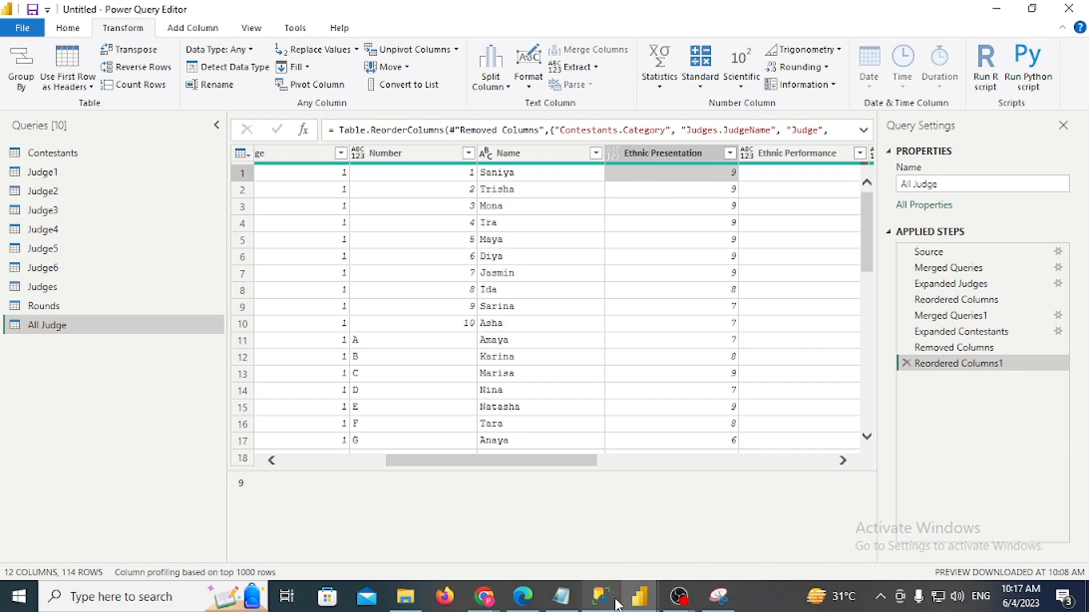
{"action": "left_click", "coordinate": [522, 596]}
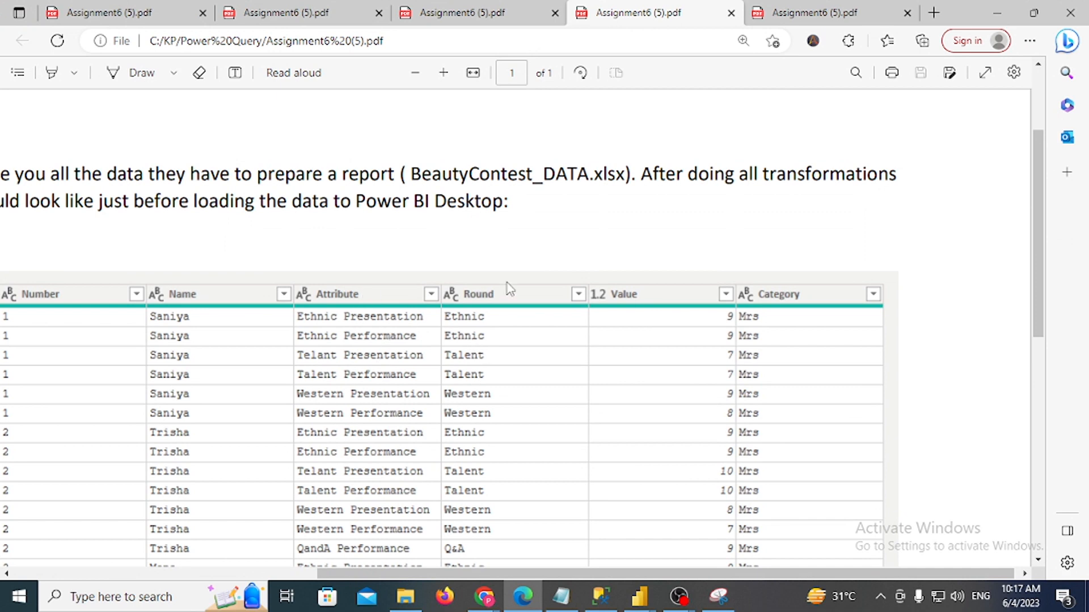
{"action": "left_click", "coordinate": [997, 12]}
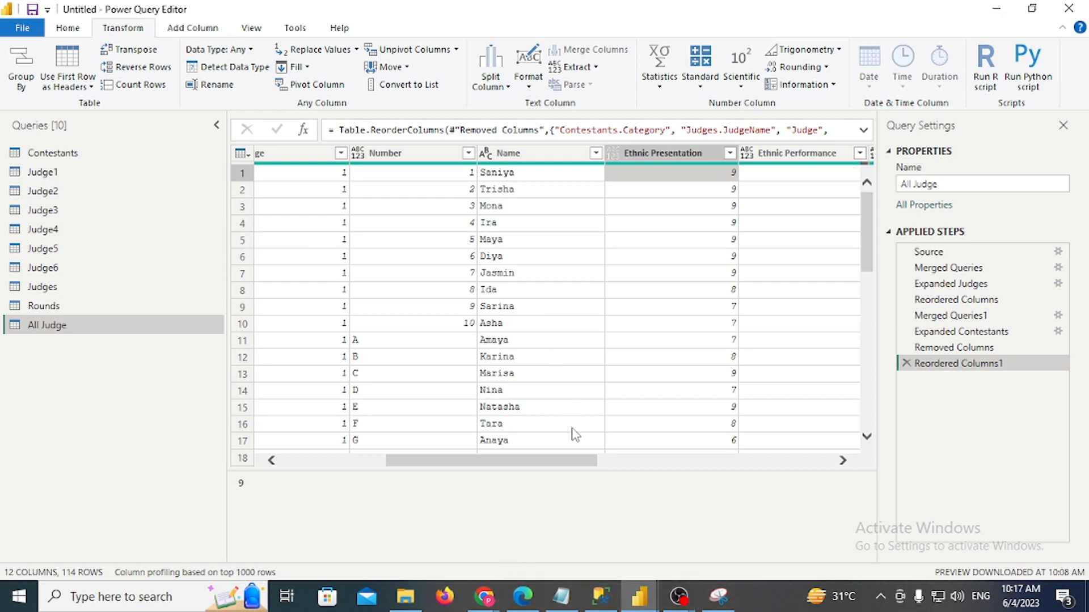
{"action": "key", "text": "alt+Tab"}
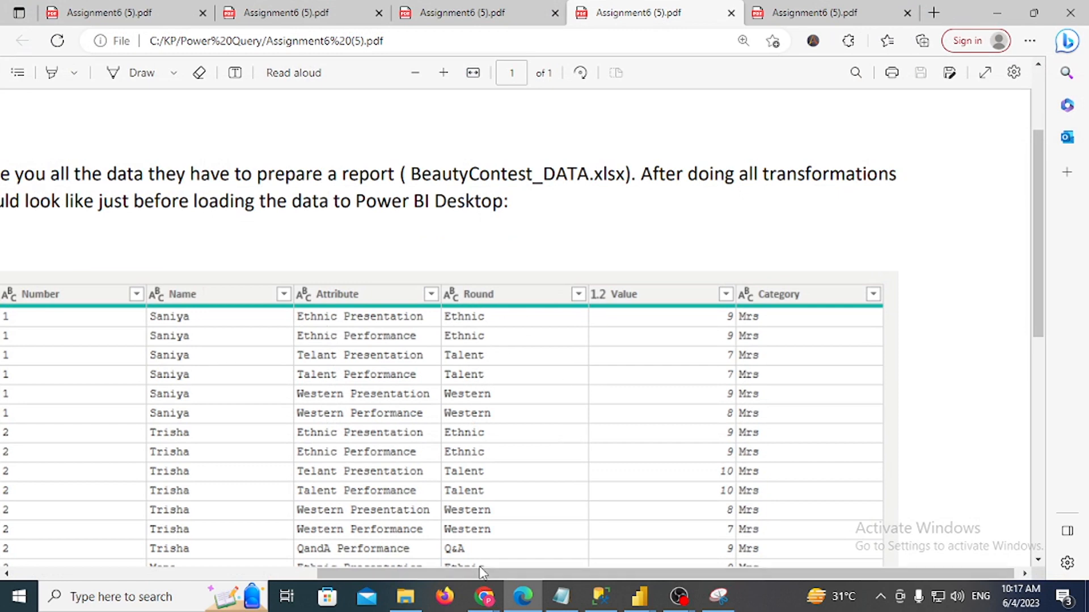
{"action": "left_click_drag", "start_coordinate": [414, 572], "coordinate": [284, 525]}
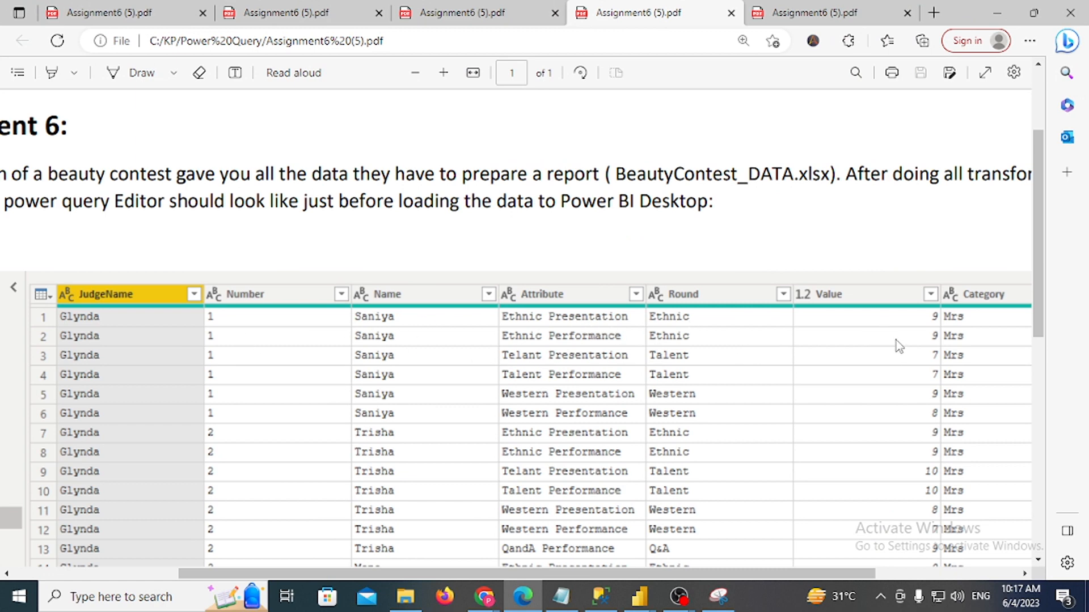
{"action": "key", "text": "alt+Tab"}
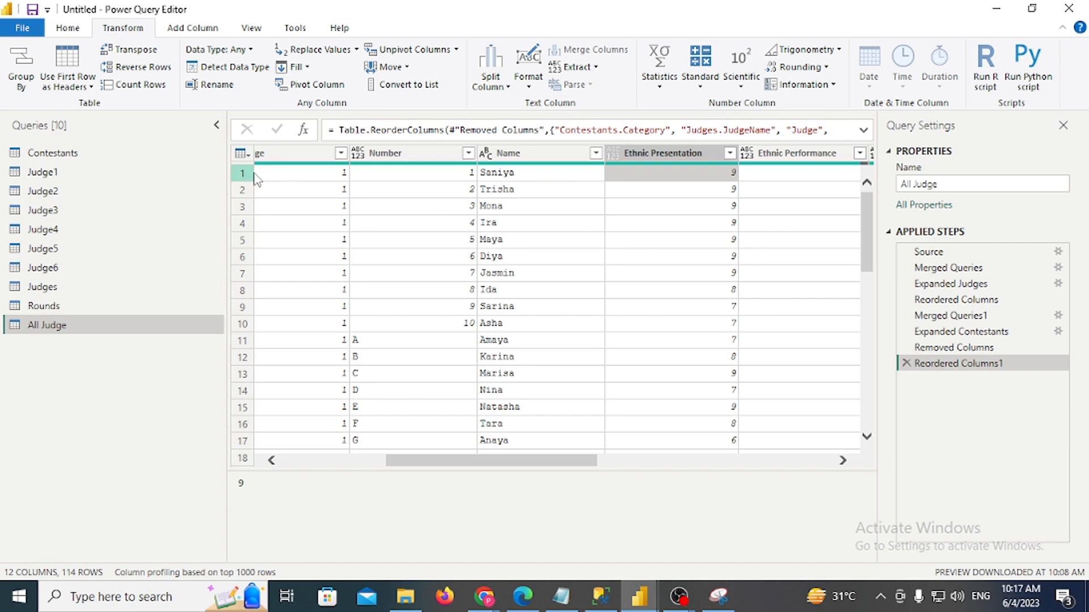
Examine the first All Judge row across its Name, Contestants.Category and Ethnic Presentation values
{"action": "left_click", "coordinate": [237, 173]}
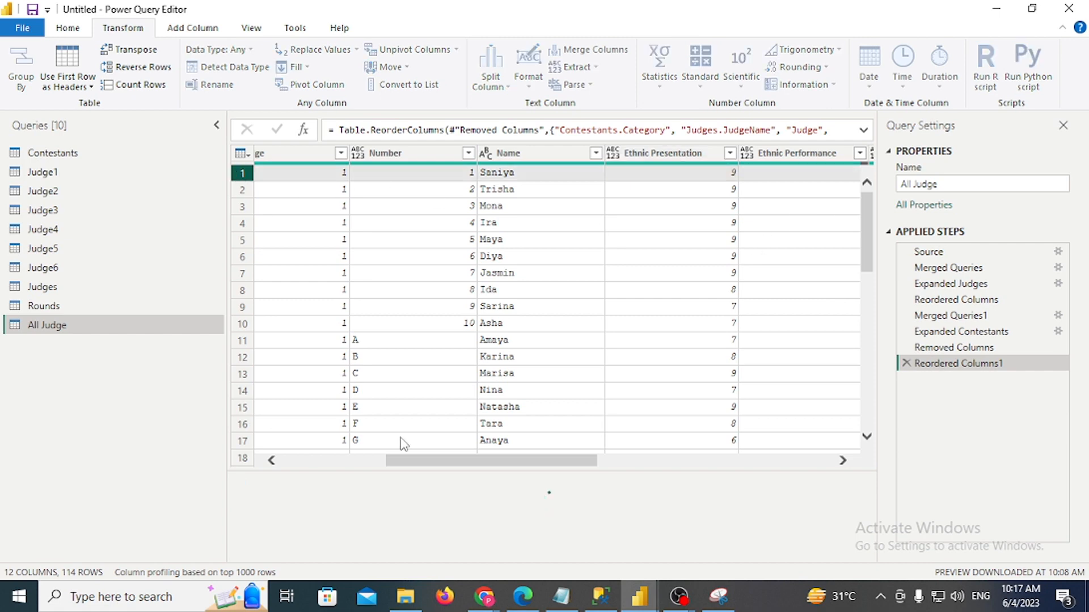
{"action": "left_click", "coordinate": [513, 172]}
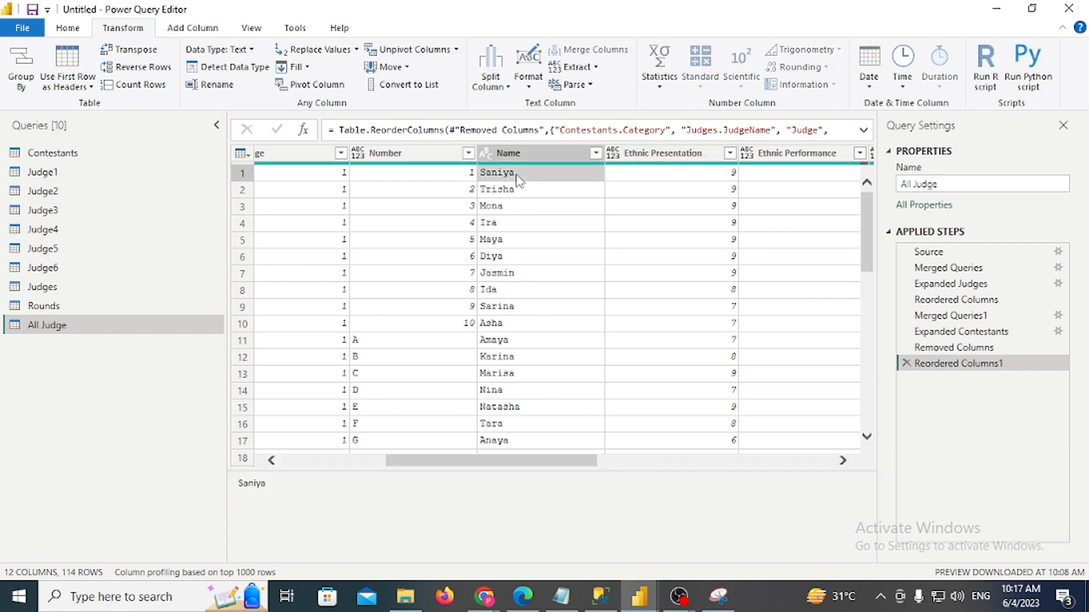
{"action": "left_click_drag", "start_coordinate": [483, 460], "coordinate": [221, 460]}
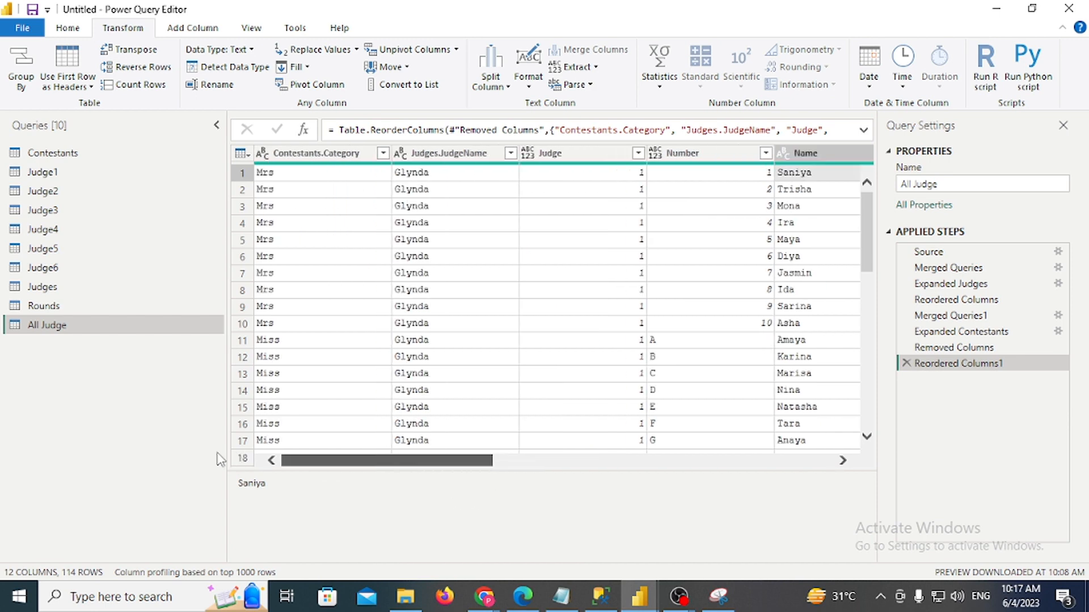
{"action": "left_click", "coordinate": [307, 173]}
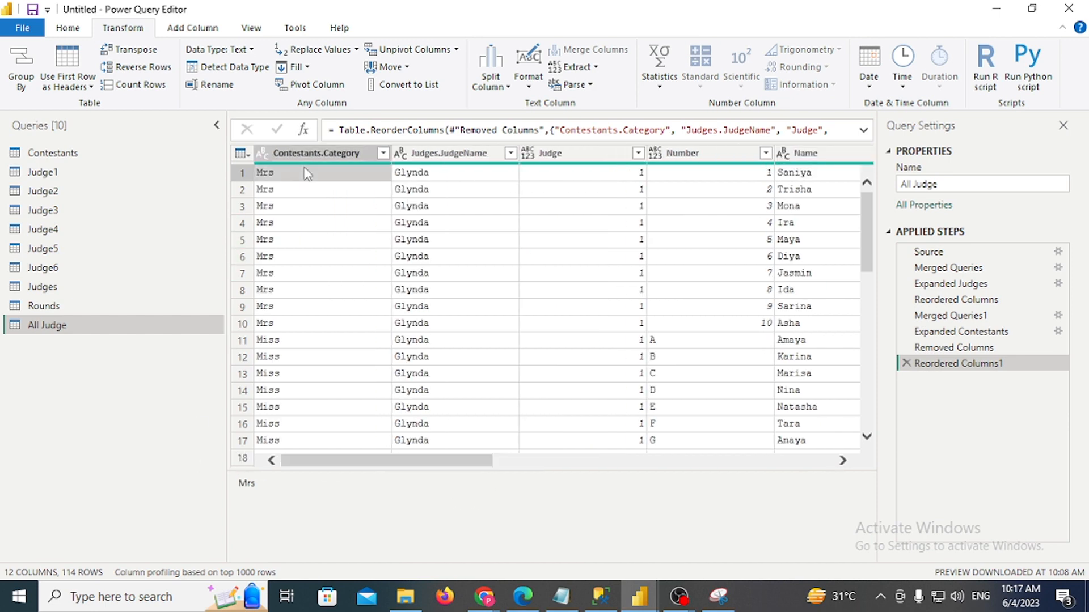
{"action": "left_click", "coordinate": [838, 463]}
{"action": "left_click_drag", "start_coordinate": [733, 469], "coordinate": [537, 462]}
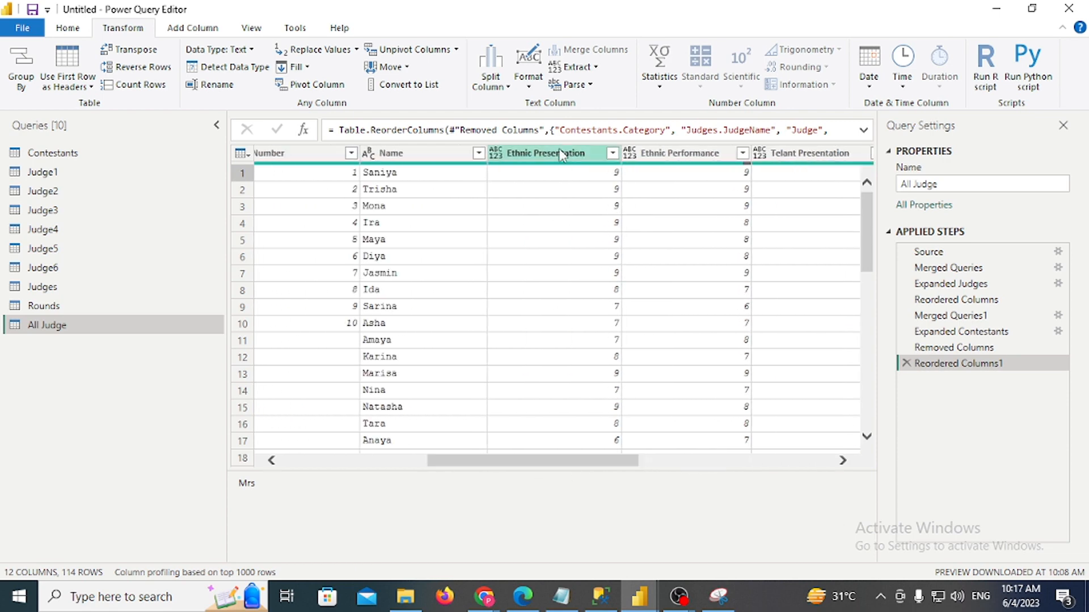
{"action": "left_click", "coordinate": [546, 175]}
Switch to the Google Meet call, admit the next waiting participant and return to the Power Query Editor
{"action": "left_click", "coordinate": [485, 596]}
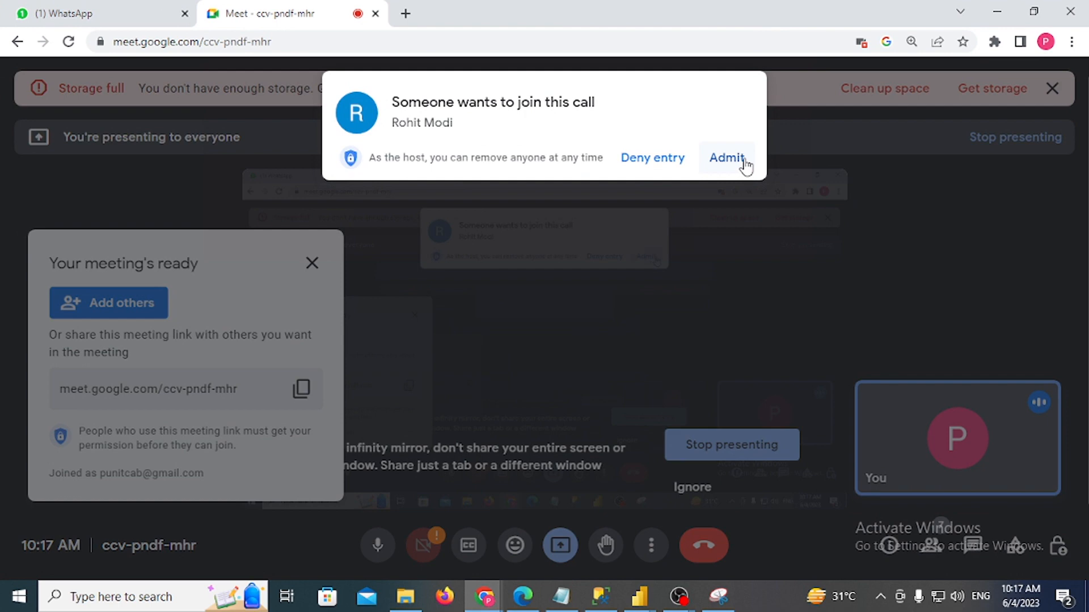
{"action": "left_click", "coordinate": [737, 157]}
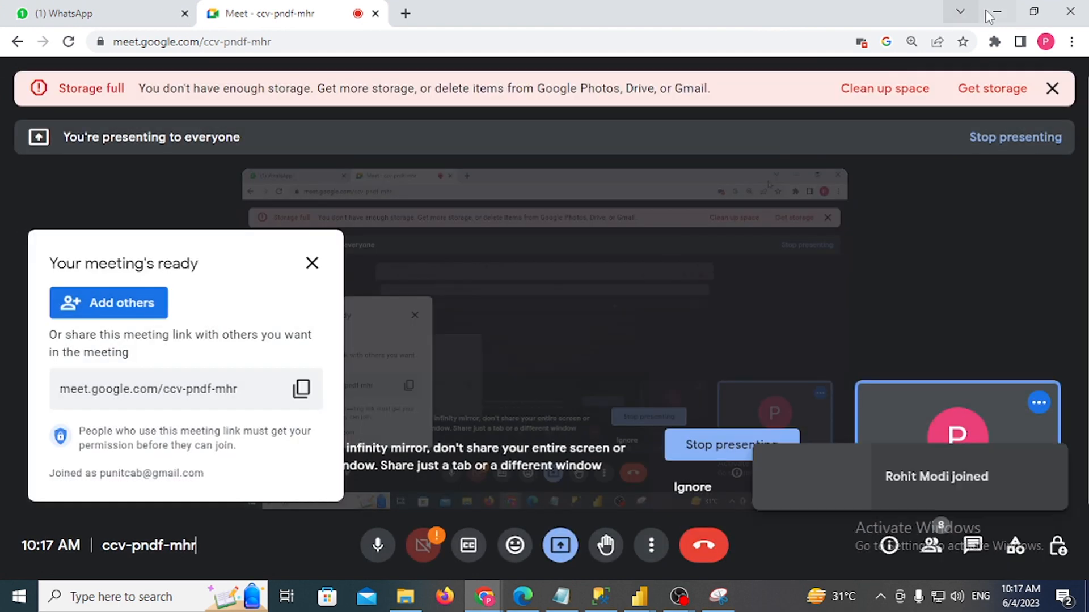
{"action": "left_click", "coordinate": [990, 13]}
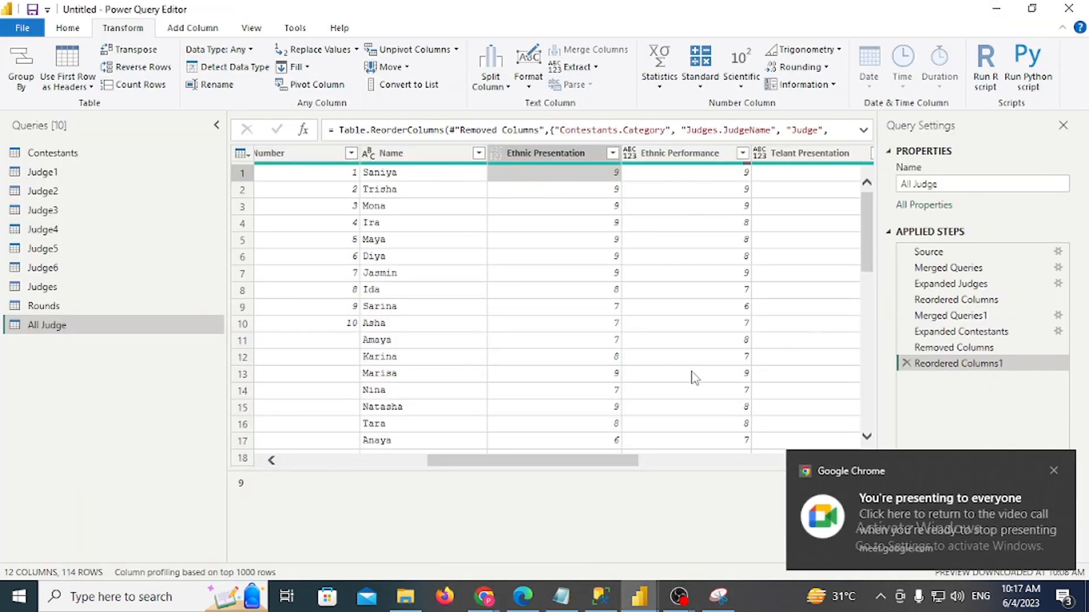
Launch Excel and create a blank workbook
{"action": "key", "text": "super+s"}
{"action": "type", "text": "excel"}
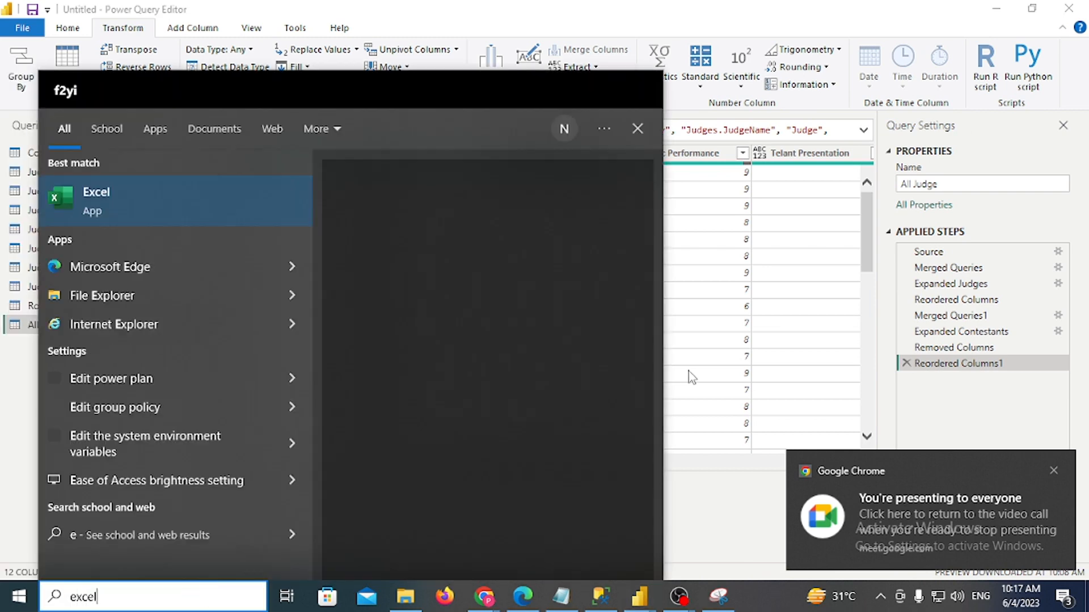
{"action": "key", "text": "Return"}
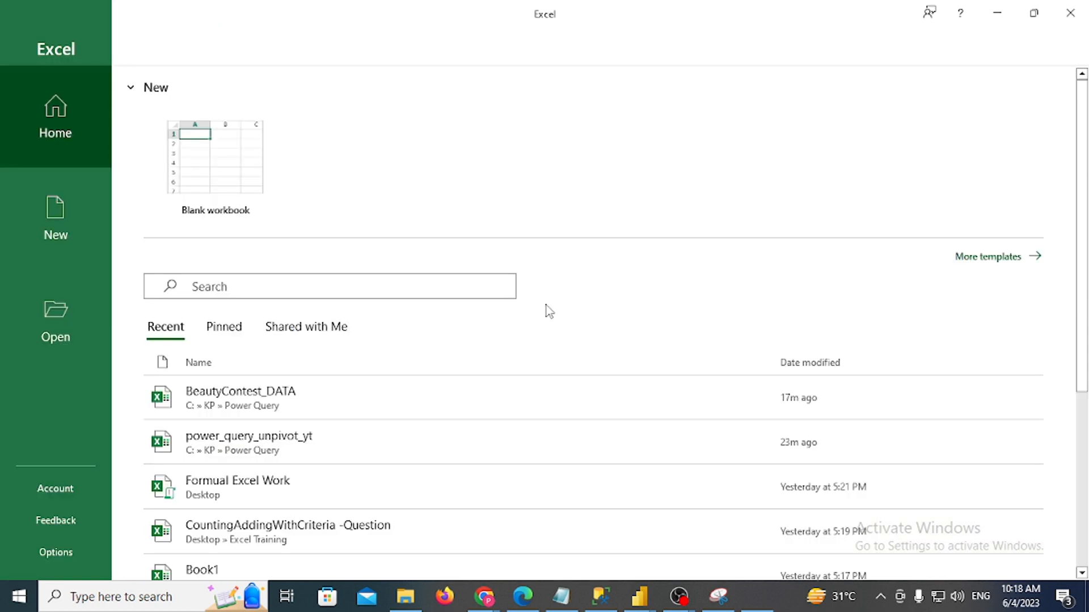
{"action": "left_click", "coordinate": [216, 174]}
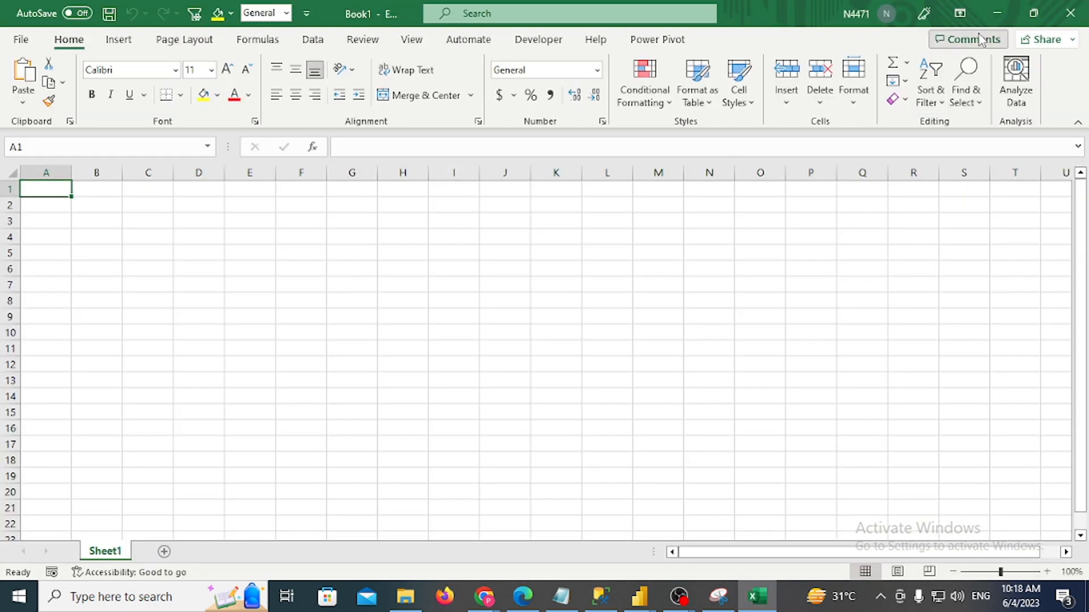
Return to the Power Query Editor and unpivot all All Judge columns except Contestants.Category, Judges.JudgeName, Judge, Number and Name
{"action": "left_click", "coordinate": [1002, 10]}
{"action": "left_click_drag", "start_coordinate": [602, 465], "coordinate": [431, 466]}
{"action": "left_click", "coordinate": [336, 189]}
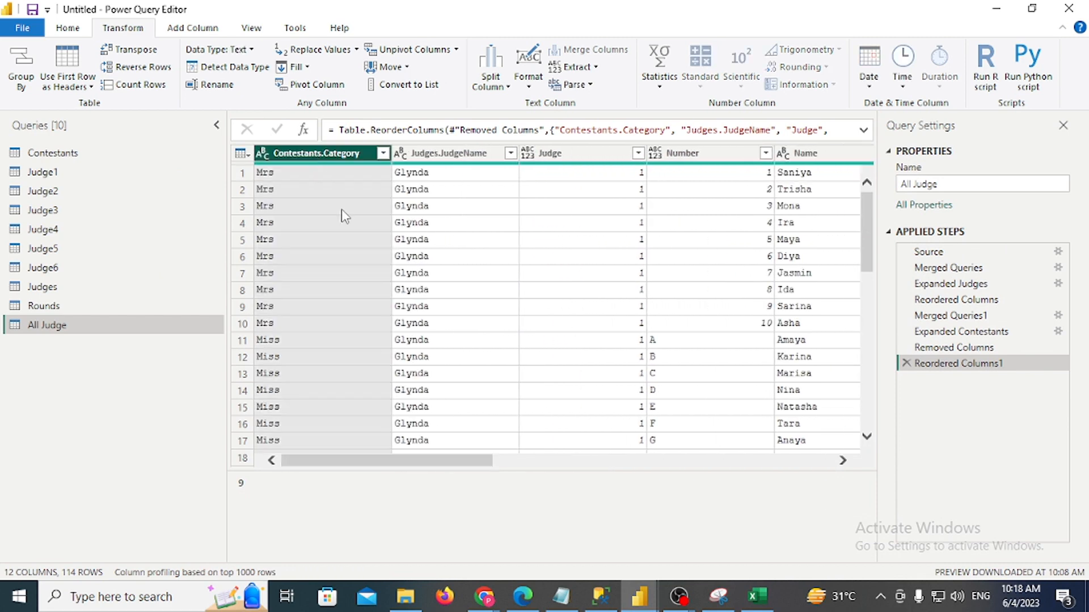
{"action": "mouse_move", "coordinate": [391, 562]}
{"action": "left_mouse_down"}
{"action": "mouse_move", "coordinate": [461, 562]}
{"action": "mouse_move", "coordinate": [406, 558]}
{"action": "left_mouse_up"}
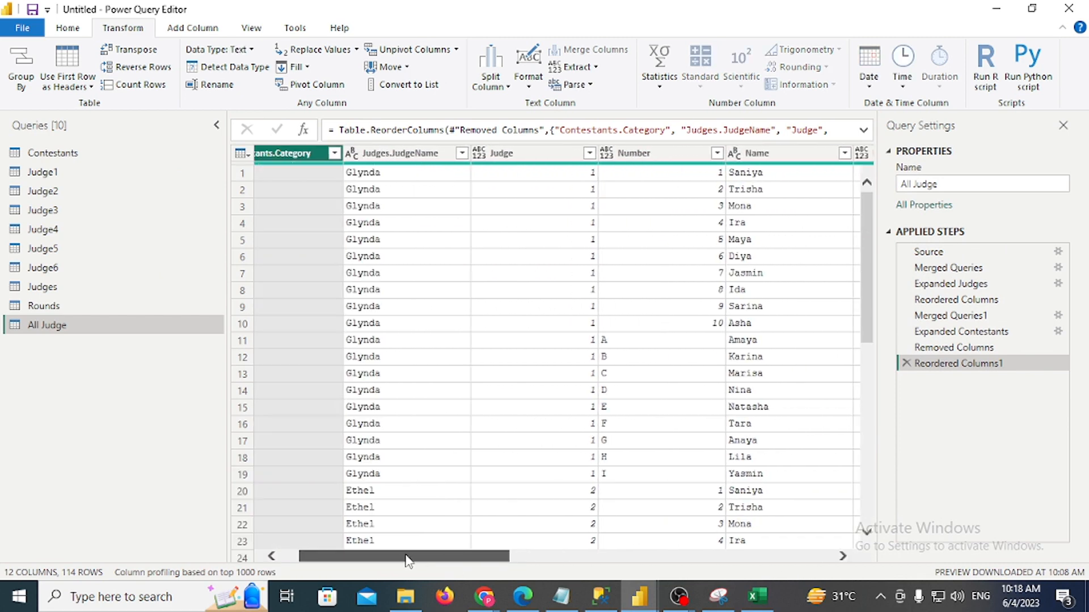
{"action": "left_click", "coordinate": [391, 159], "text": "ctrl"}
{"action": "left_click", "coordinate": [513, 155], "text": "ctrl"}
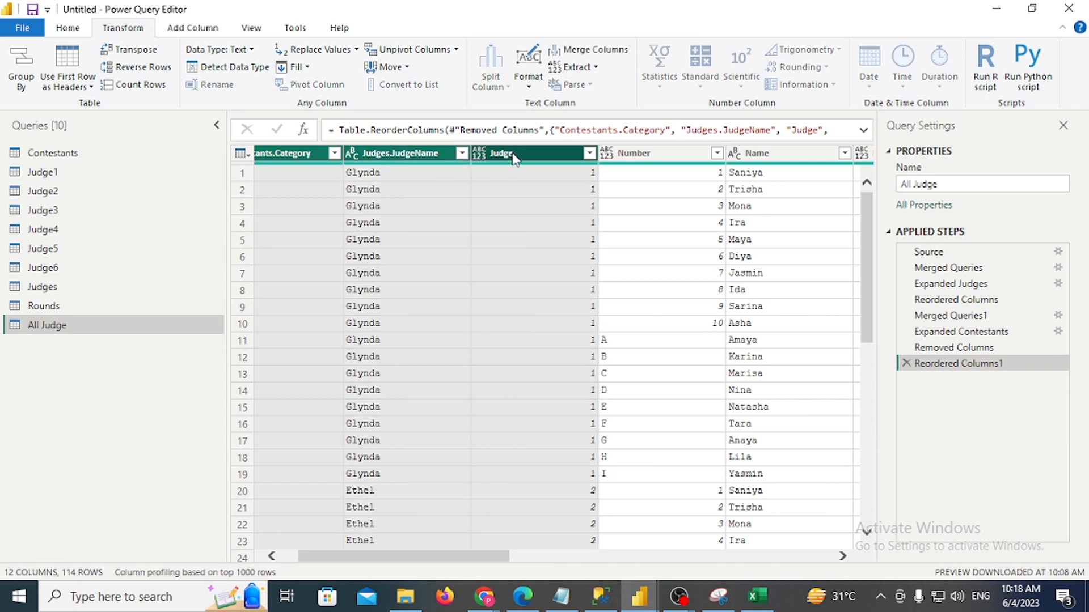
{"action": "left_click", "coordinate": [630, 153], "text": "ctrl"}
{"action": "left_click", "coordinate": [606, 153]}
{"action": "left_click", "coordinate": [438, 563]}
{"action": "left_click_drag", "start_coordinate": [438, 562], "coordinate": [503, 563]}
{"action": "left_click", "coordinate": [590, 161], "text": "ctrl"}
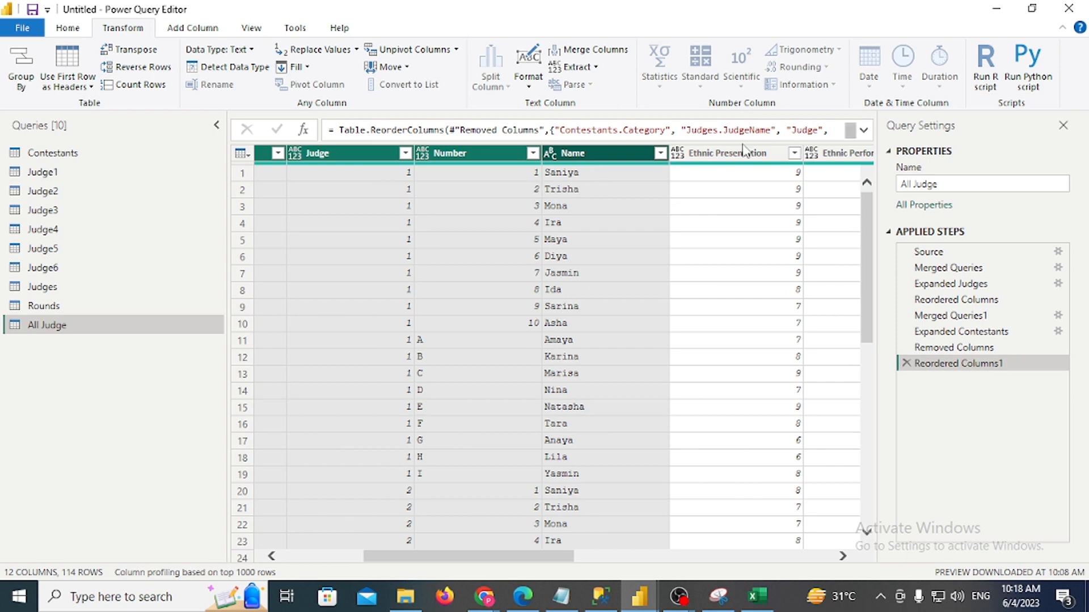
{"action": "left_click", "coordinate": [457, 50]}
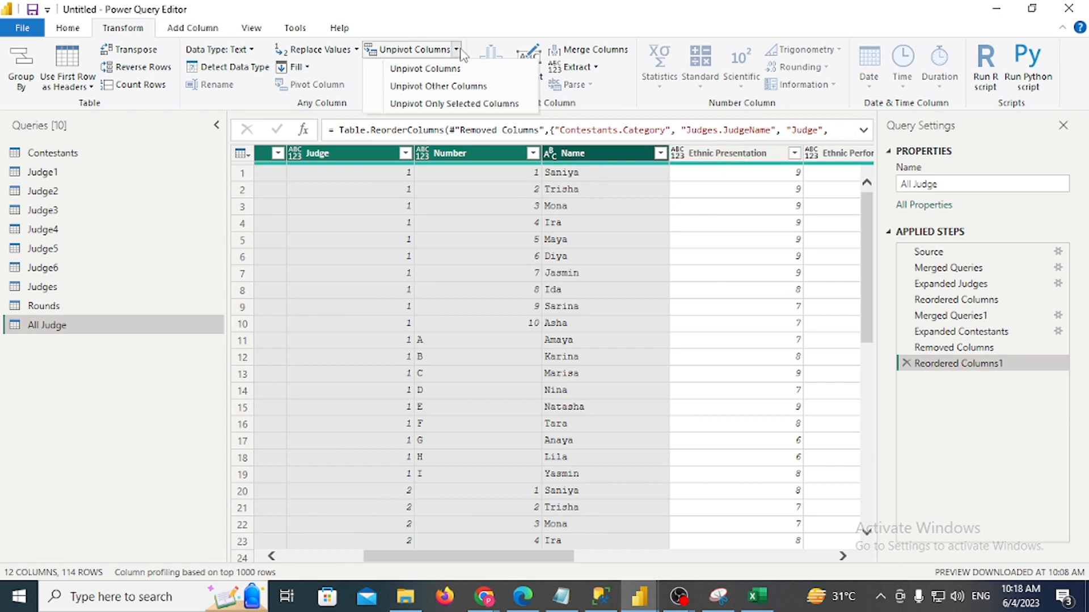
{"action": "left_click", "coordinate": [464, 88]}
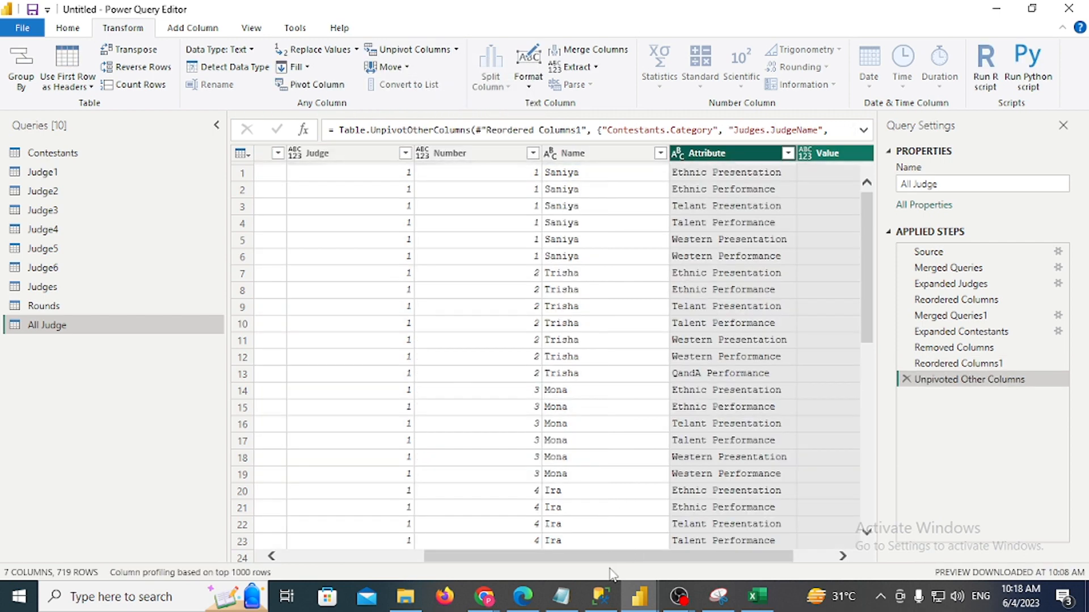
{"action": "left_click_drag", "start_coordinate": [607, 556], "coordinate": [672, 556]}
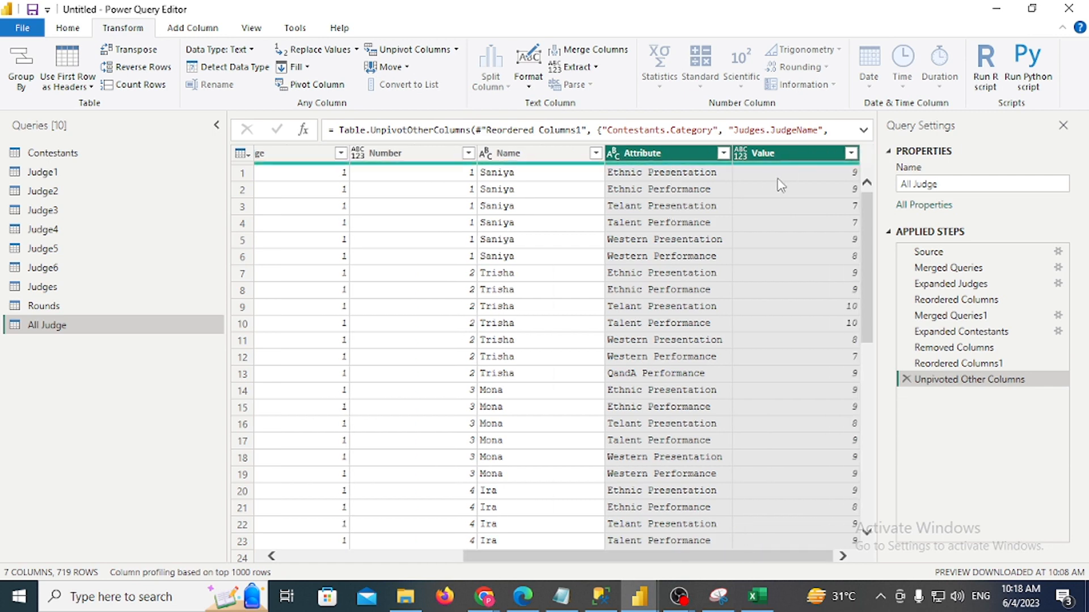
Check the unpivoted columns against the Attribute, Round, Value and Category columns of the target table in the Assignment6 PDF
{"action": "left_click", "coordinate": [522, 597]}
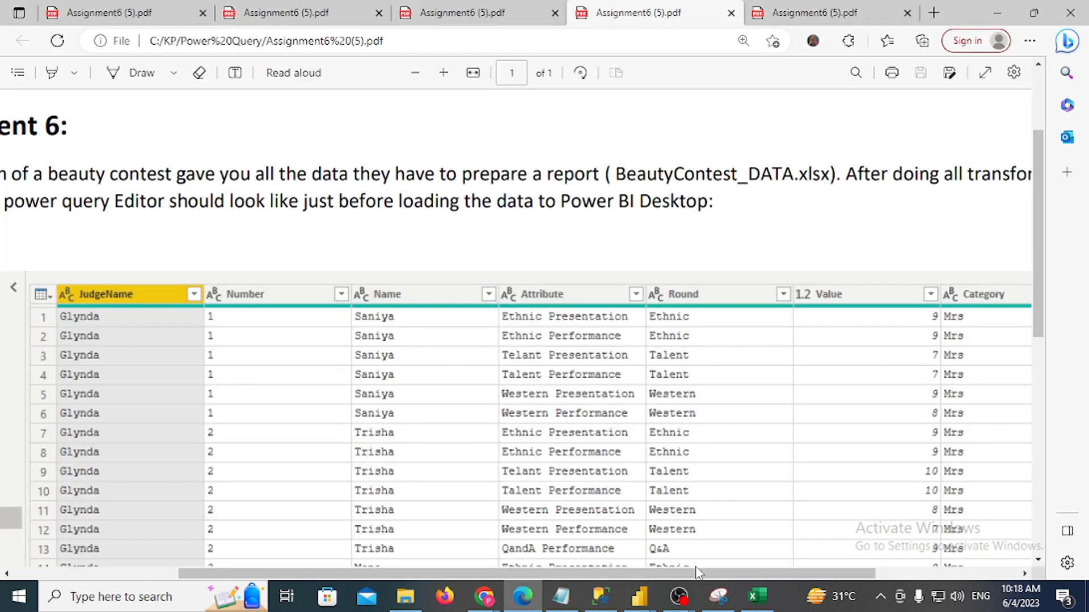
{"action": "left_click_drag", "start_coordinate": [697, 573], "coordinate": [745, 573]}
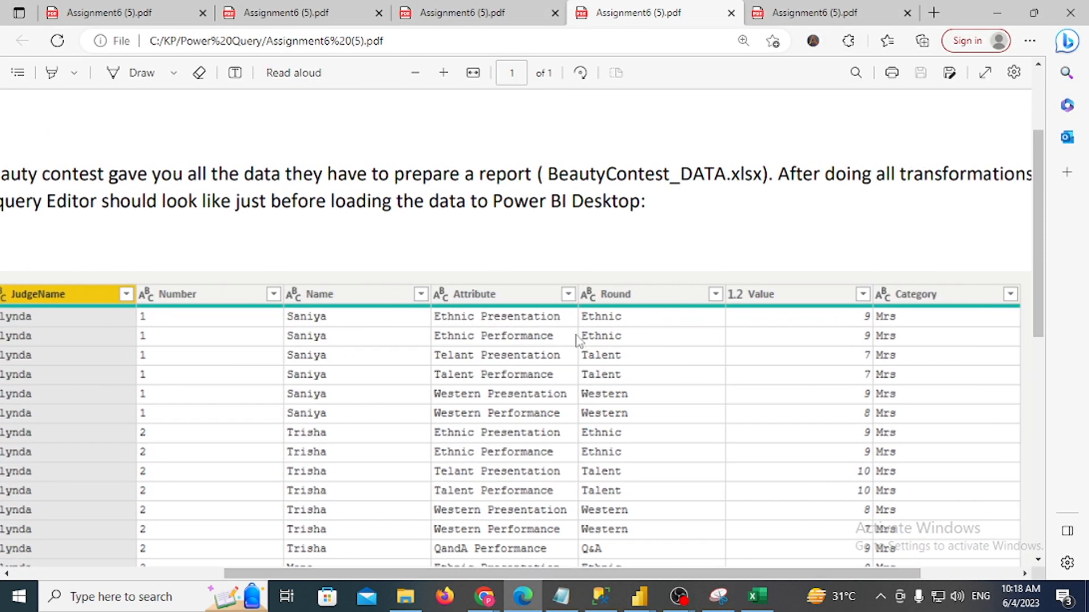
{"action": "left_click", "coordinate": [996, 12]}
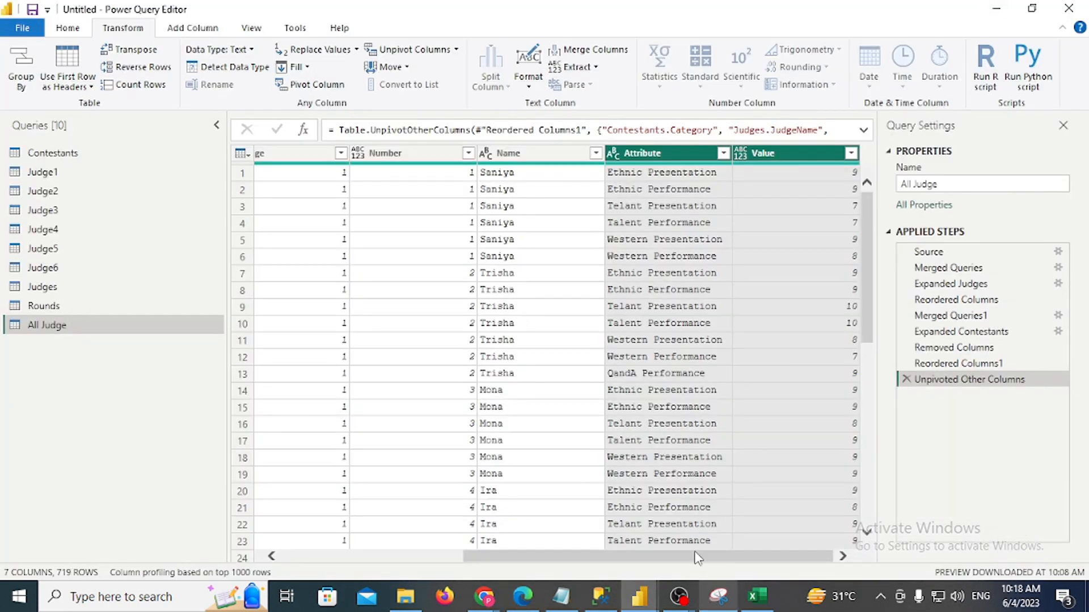
Compare the Round and RoundScore columns of the Rounds query with the Attribute column of All Judge
{"action": "left_click", "coordinate": [671, 176]}
{"action": "left_click", "coordinate": [77, 308]}
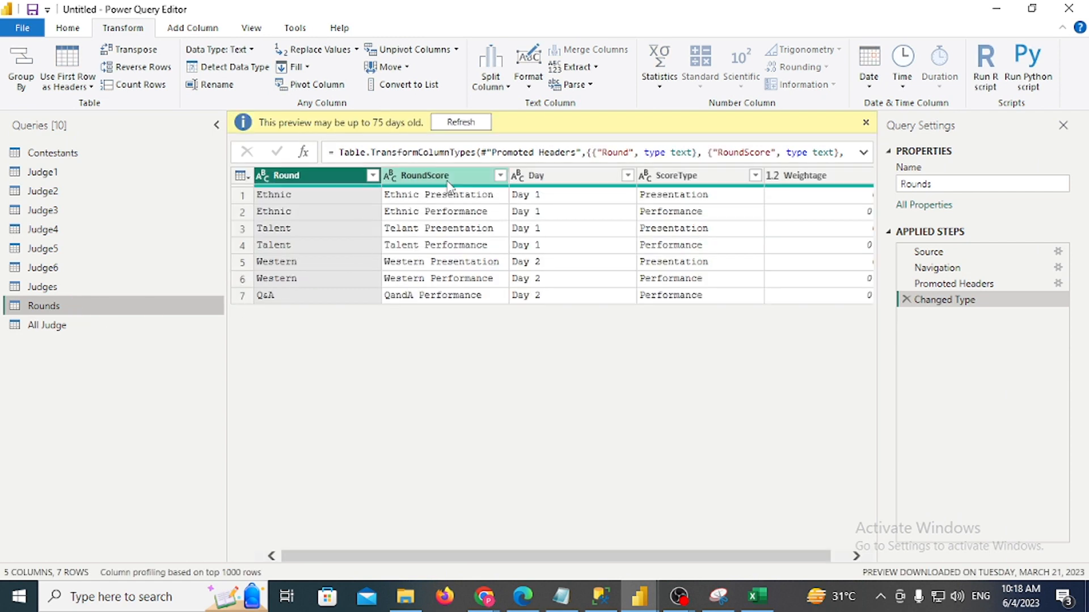
{"action": "left_click", "coordinate": [440, 199]}
{"action": "left_click", "coordinate": [283, 198]}
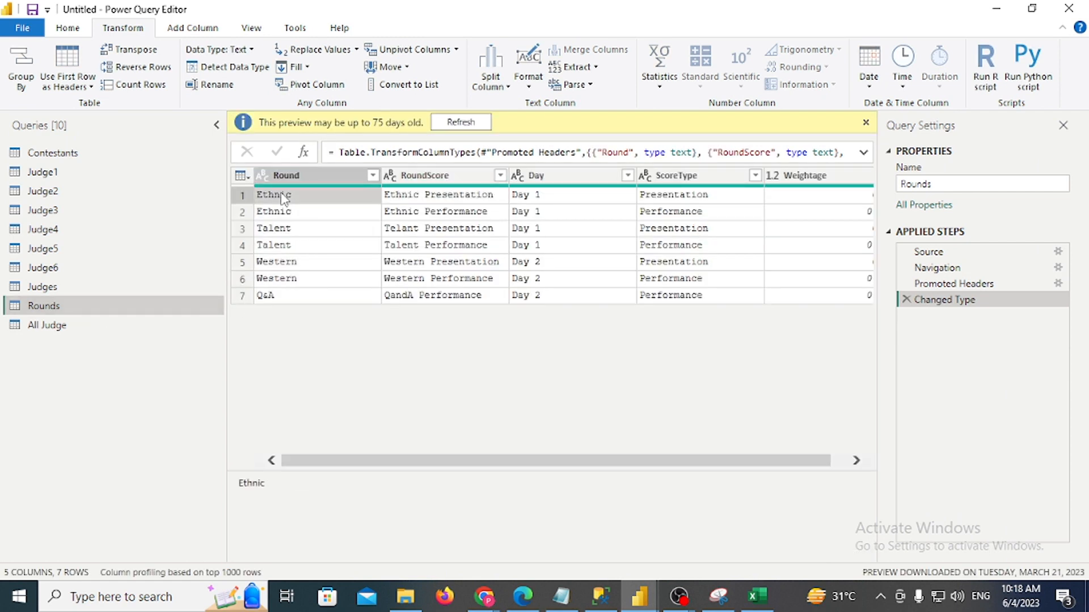
{"action": "left_click", "coordinate": [78, 327]}
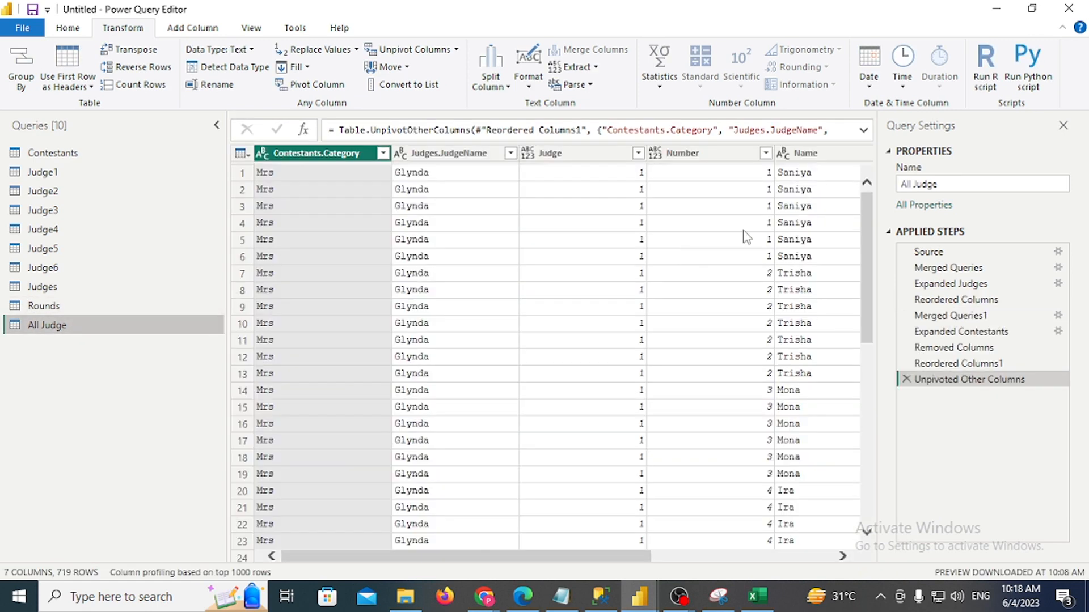
{"action": "left_click_drag", "start_coordinate": [628, 556], "coordinate": [806, 556]}
{"action": "left_click", "coordinate": [647, 176]}
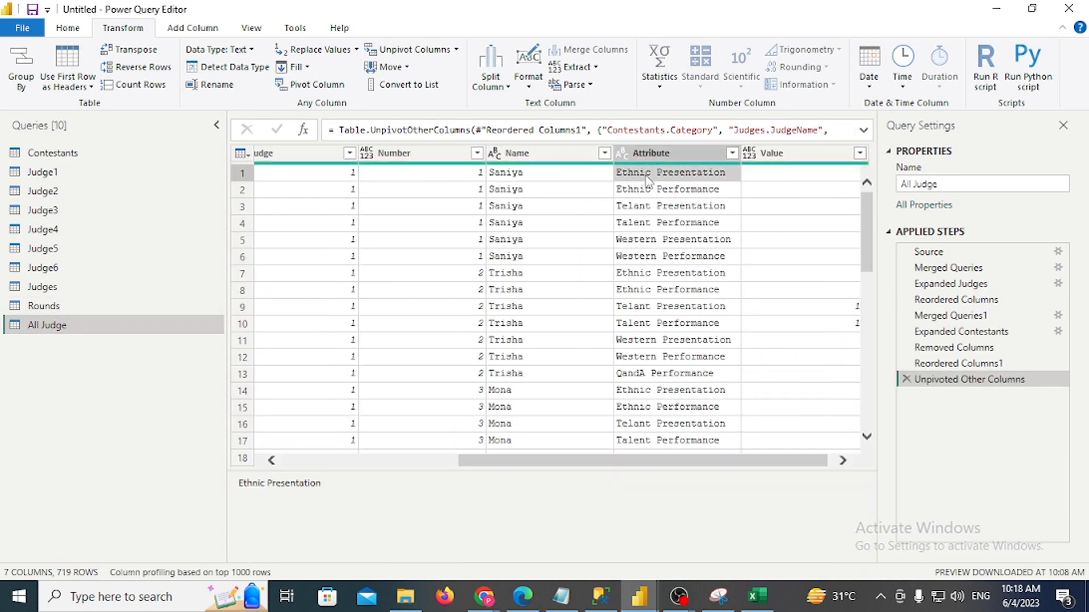
{"action": "left_click", "coordinate": [110, 311]}
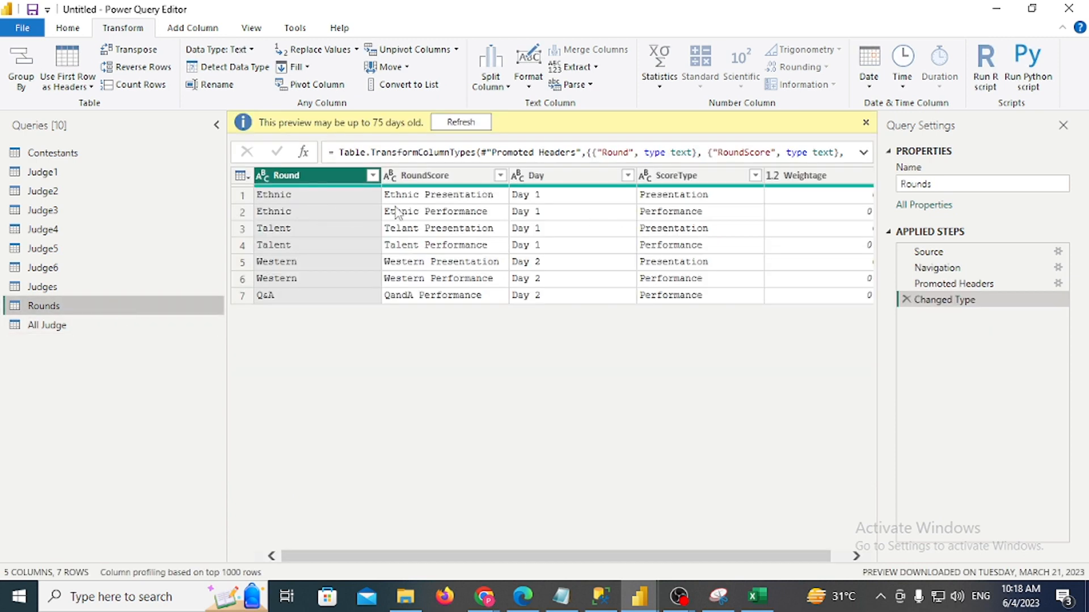
{"action": "left_click", "coordinate": [431, 195]}
Merge the Rounds query into All Judge with a left outer join, matching Attribute to RoundScore
{"action": "left_click", "coordinate": [114, 329]}
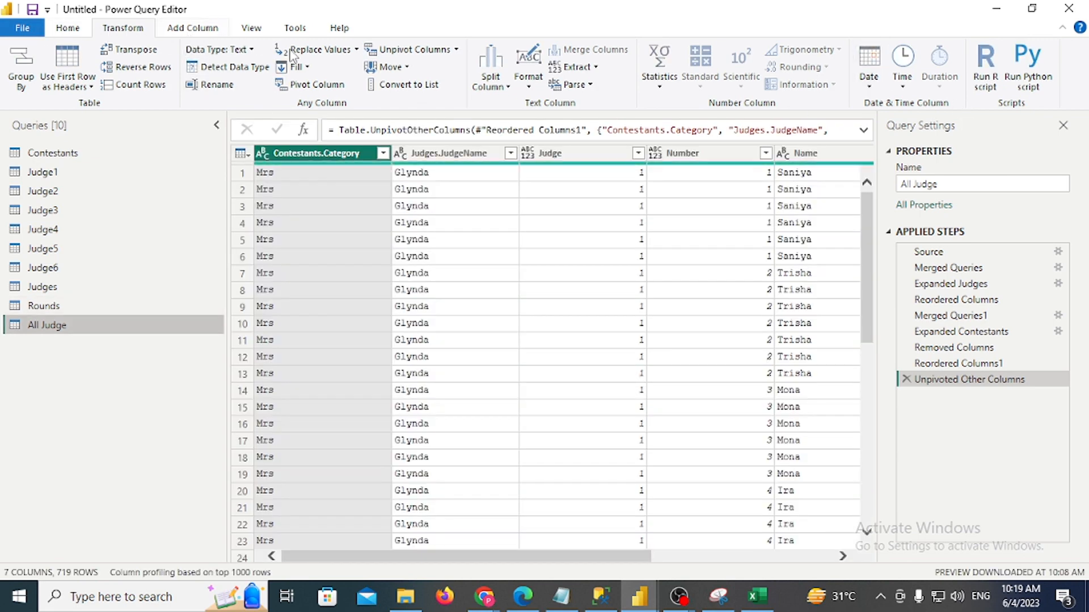
{"action": "left_click", "coordinate": [68, 29]}
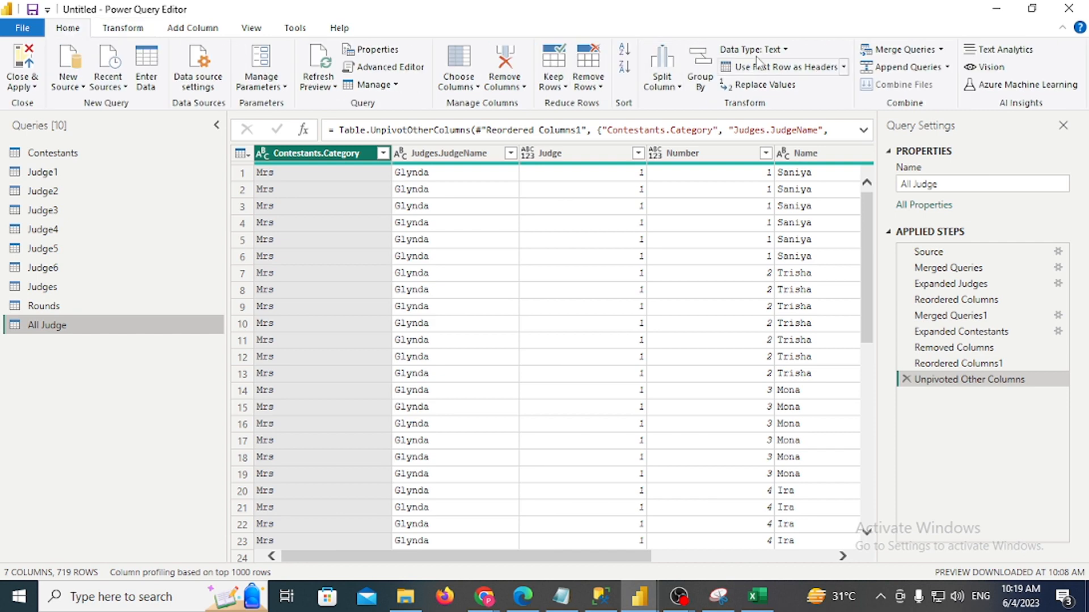
{"action": "left_click", "coordinate": [938, 51]}
{"action": "left_click", "coordinate": [387, 274]}
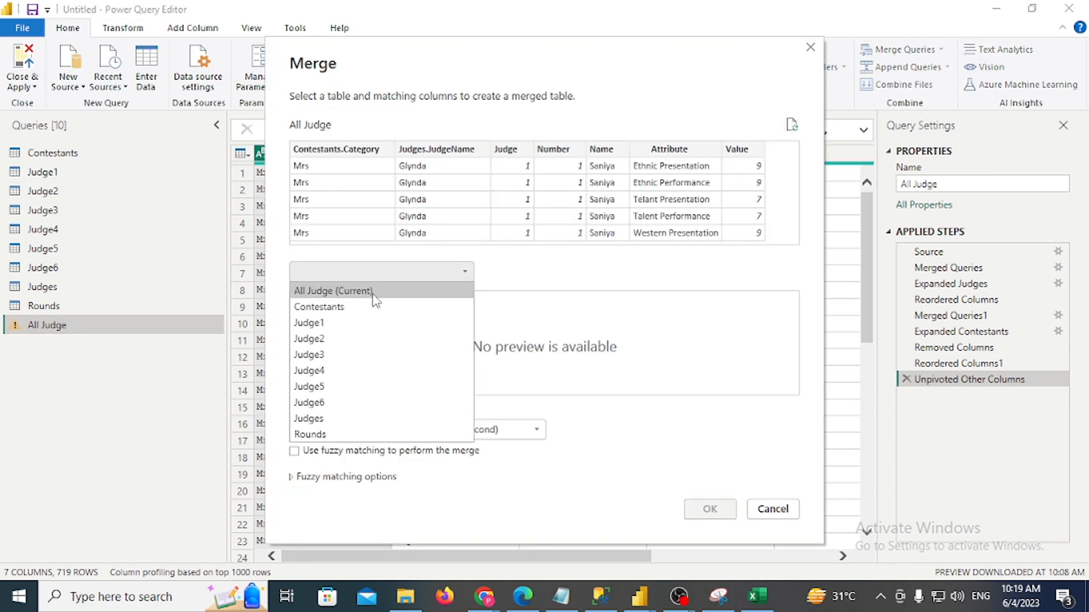
{"action": "left_click", "coordinate": [326, 435]}
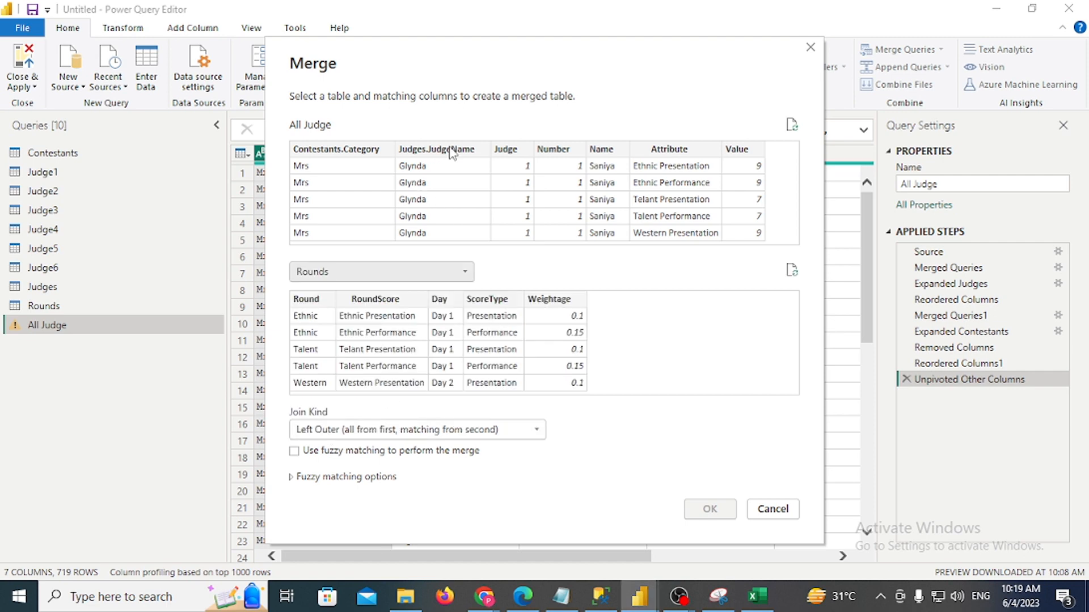
{"action": "left_click", "coordinate": [378, 301]}
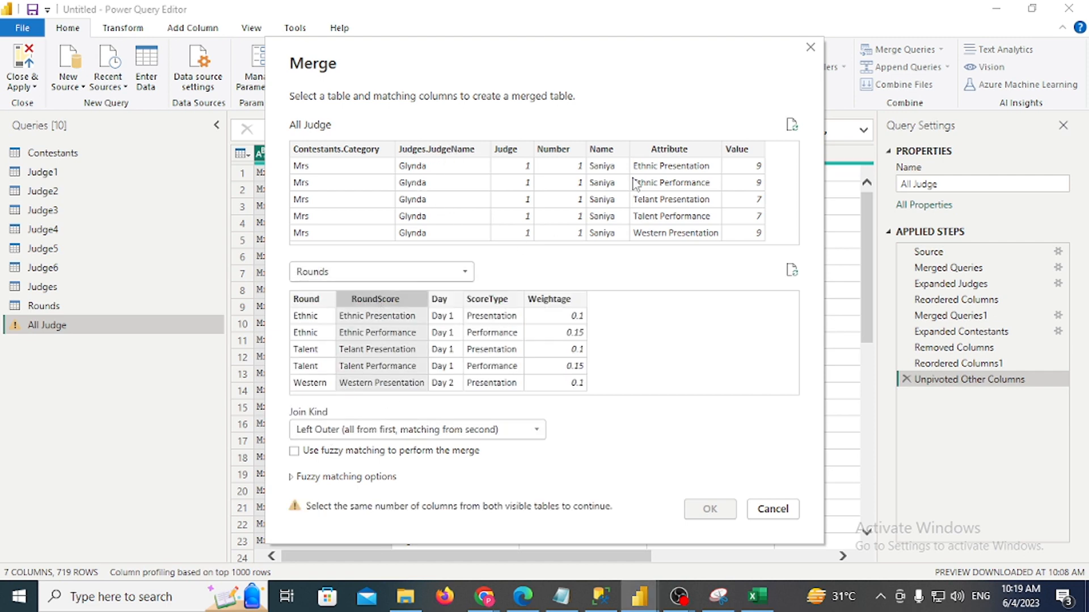
{"action": "left_click", "coordinate": [655, 163]}
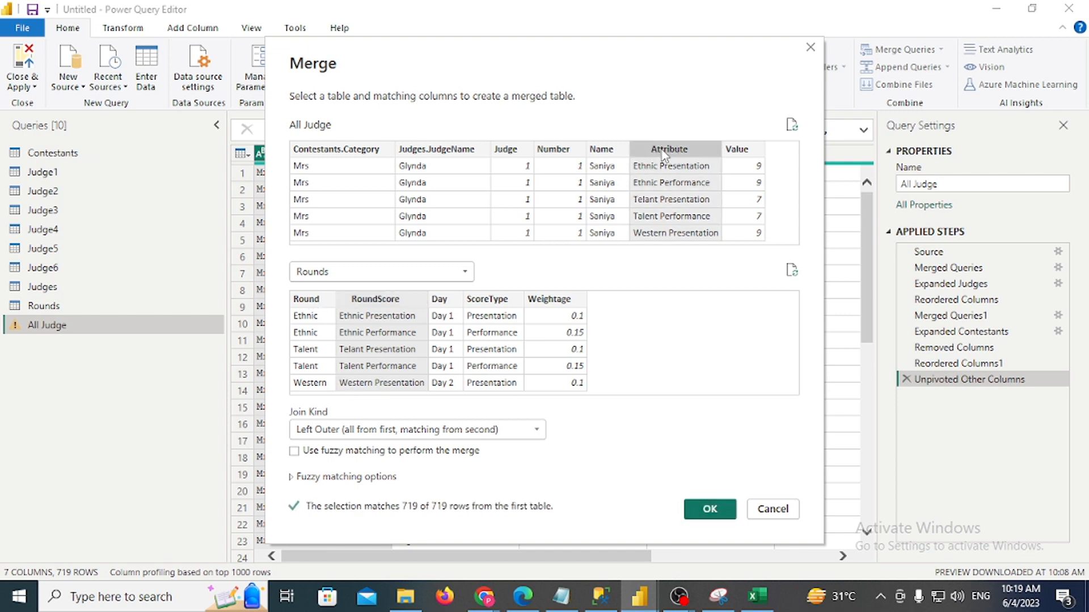
{"action": "left_click", "coordinate": [710, 508]}
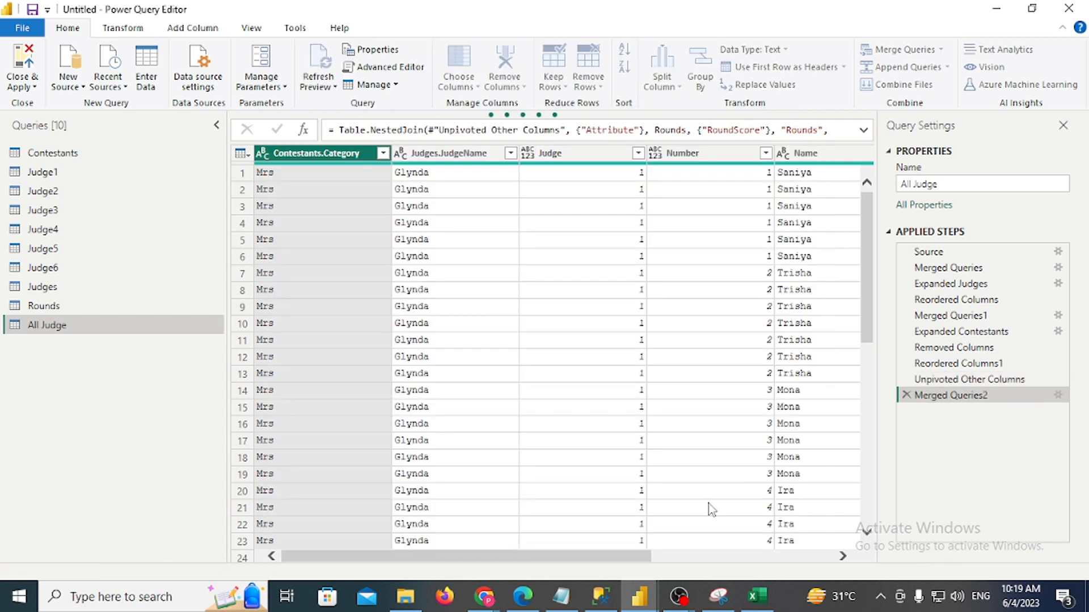
Expand the merged Rounds column to include only Round, keeping the original column name as prefix
{"action": "left_click", "coordinate": [850, 153]}
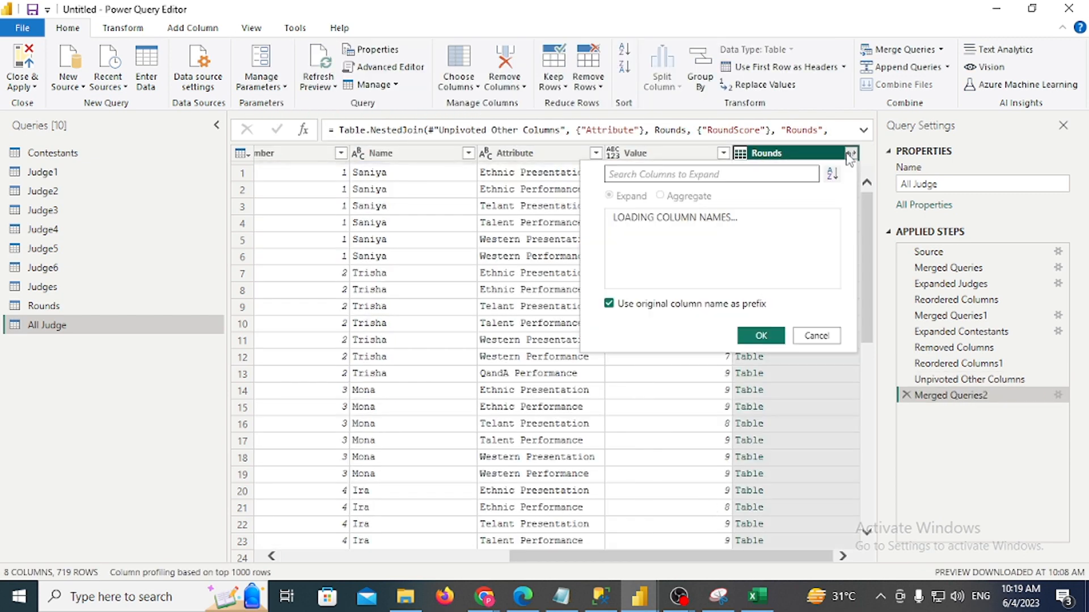
{"action": "left_click", "coordinate": [669, 219]}
{"action": "left_click", "coordinate": [651, 238]}
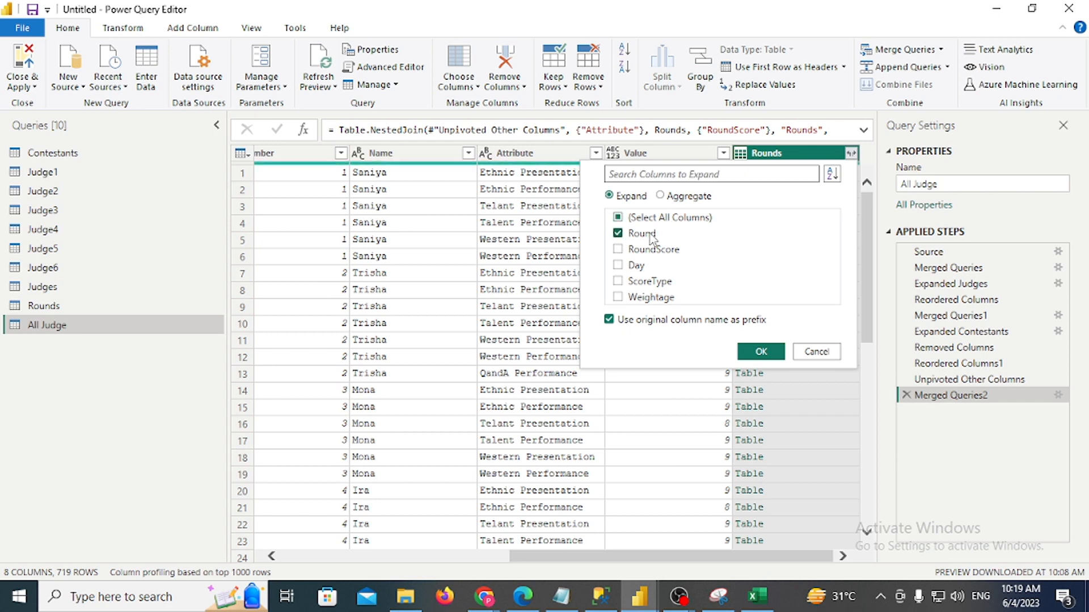
{"action": "left_click", "coordinate": [758, 353]}
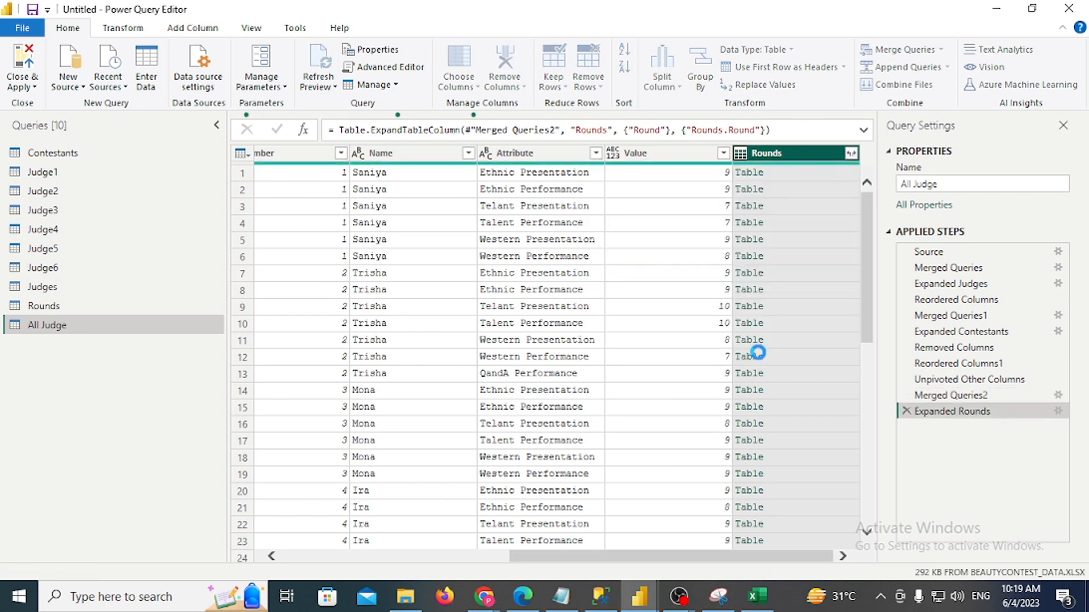
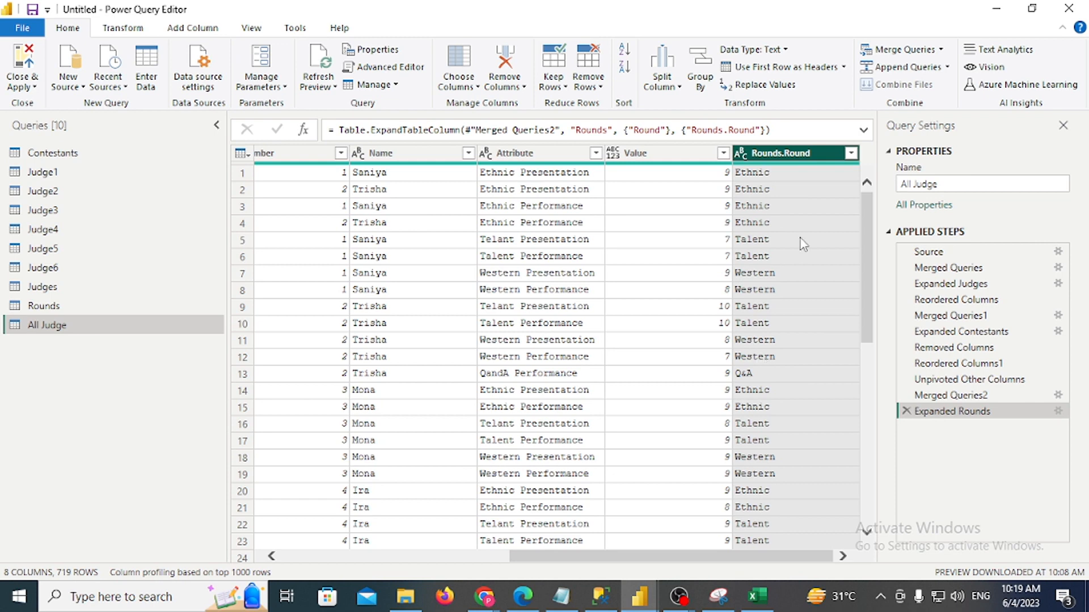
Close the query editor applying the changes, and close the Snipping Tool without saving the snip
{"action": "left_click", "coordinate": [22, 28]}
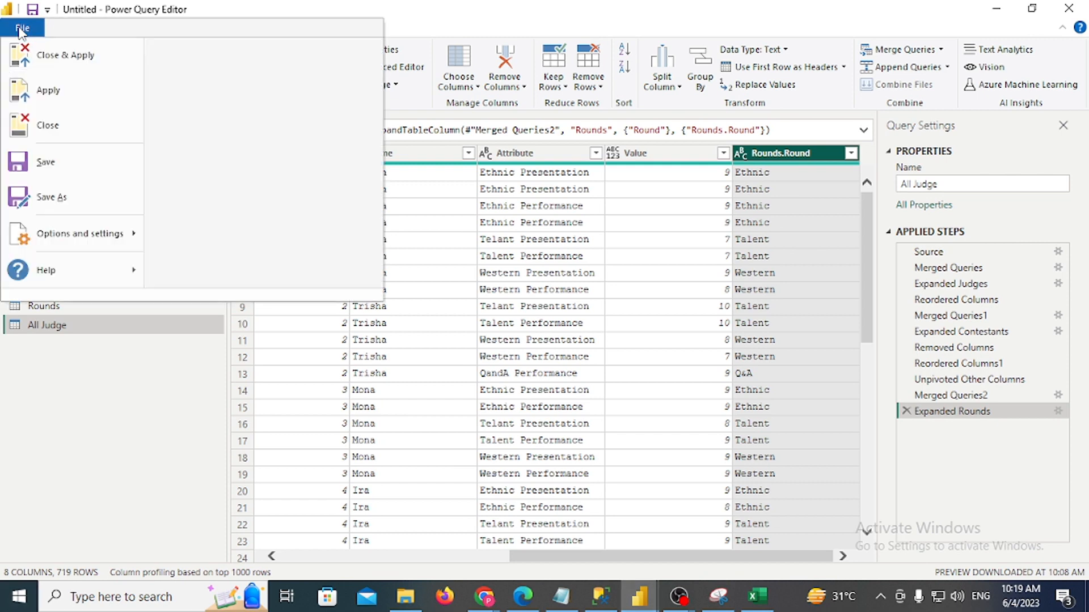
{"action": "left_click", "coordinate": [49, 52]}
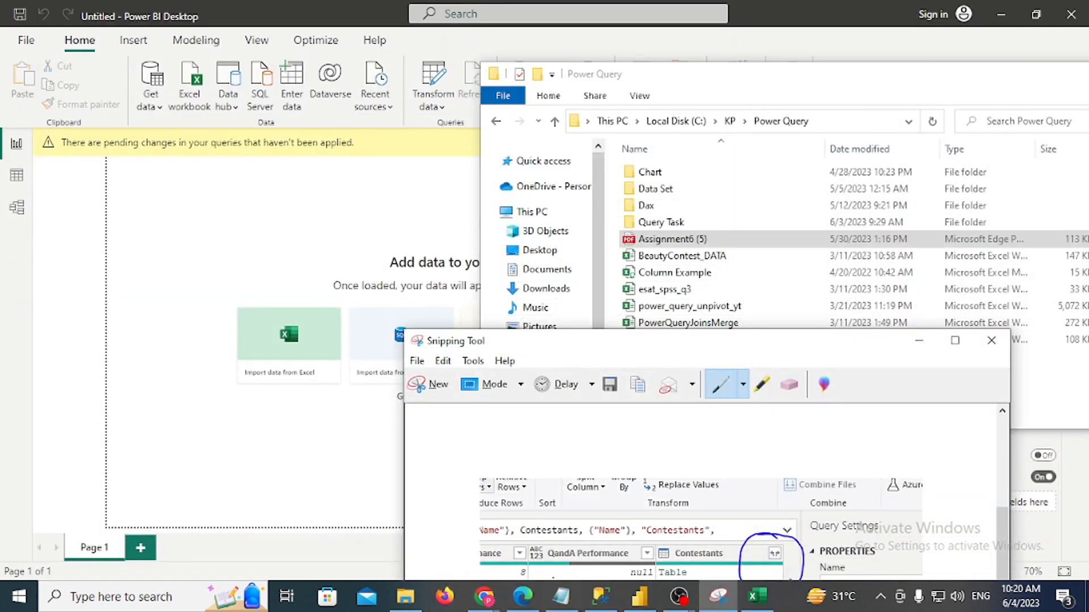
{"action": "left_click", "coordinate": [991, 340]}
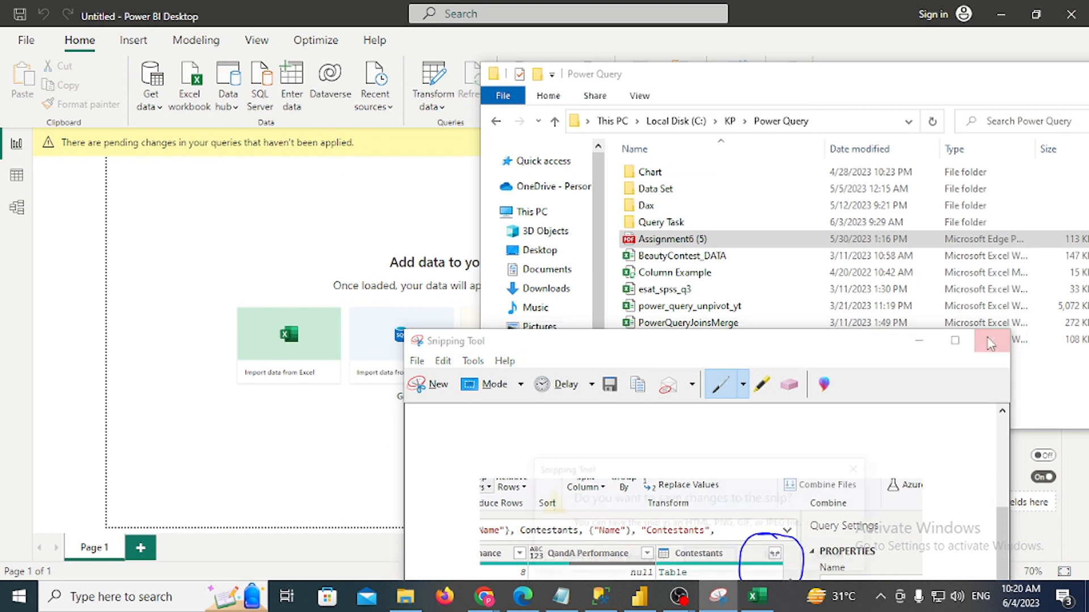
{"action": "left_click", "coordinate": [769, 557]}
Open the power_query_unpivot_yt workbook from the Power Query folder in Excel
{"action": "left_click", "coordinate": [417, 597]}
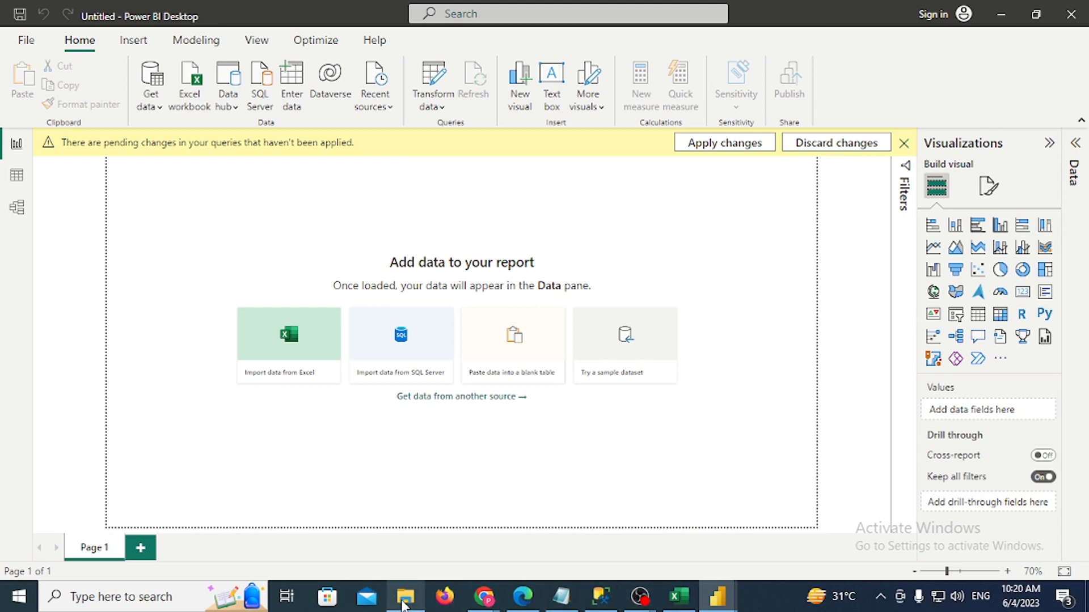
{"action": "left_click", "coordinate": [402, 603]}
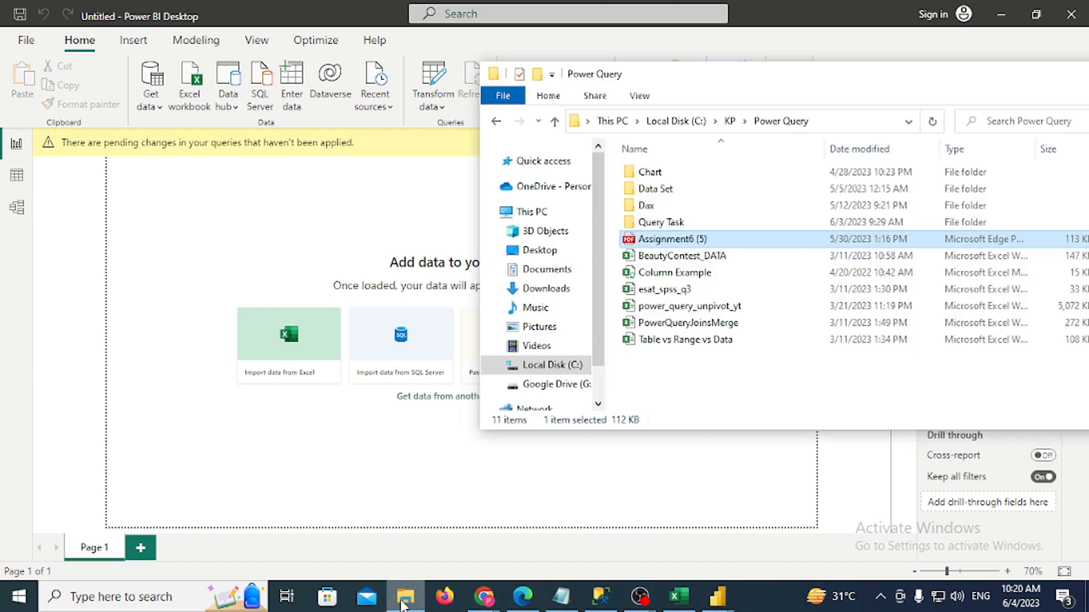
{"action": "left_click", "coordinate": [710, 309]}
{"action": "double_click", "coordinate": [710, 309]}
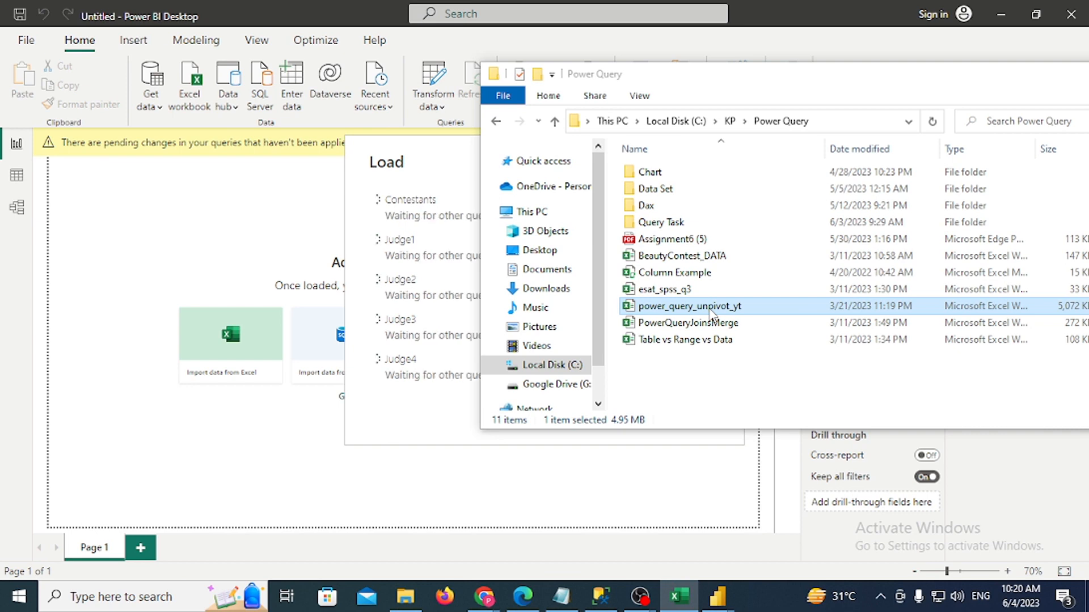
{"action": "double_click", "coordinate": [712, 313]}
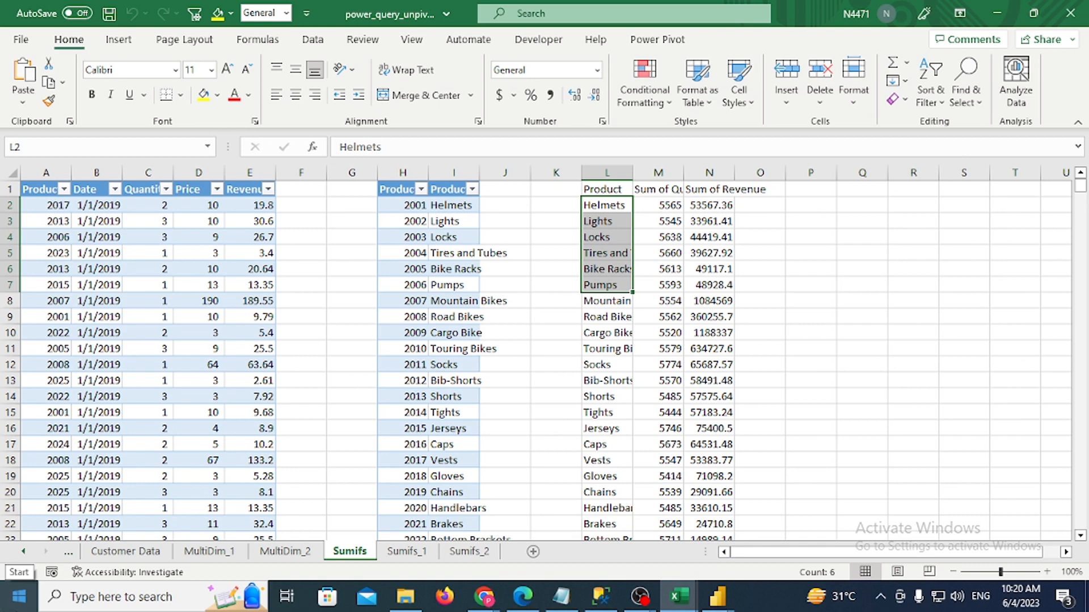
Go to the ProductID header in cell A1 of the Sumifs sheet
{"action": "left_click", "coordinate": [145, 380]}
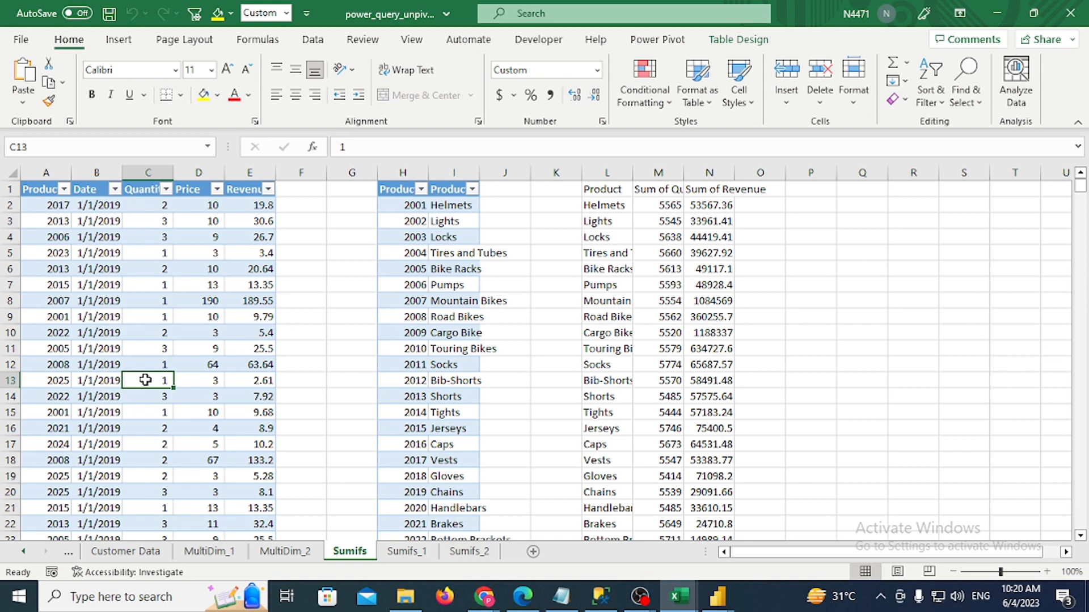
{"action": "key", "text": "ctrl+Left"}
{"action": "key", "text": "ctrl+Up"}
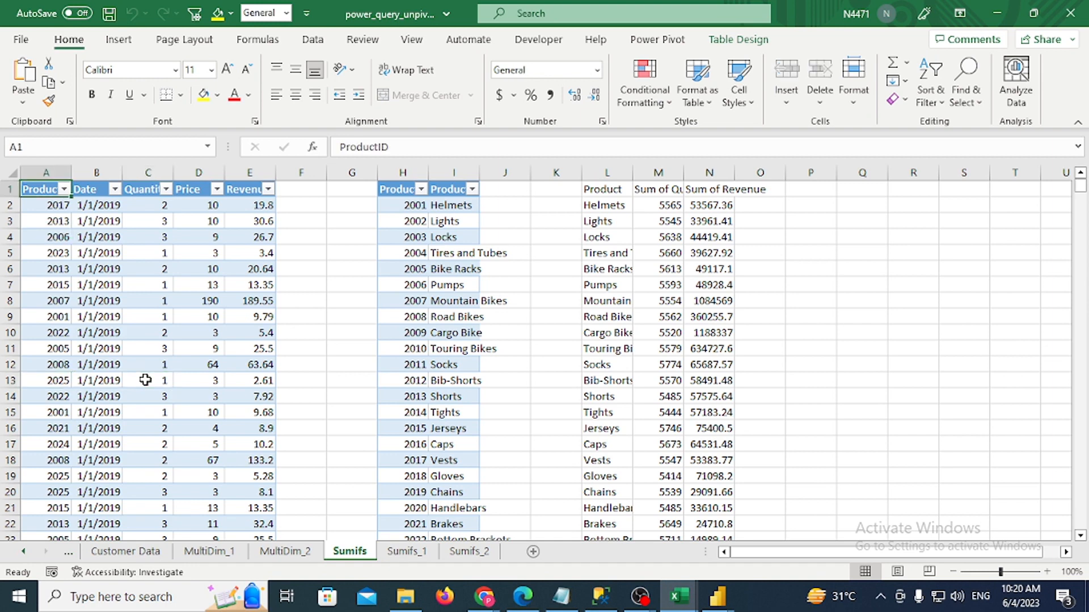
Check the extent of the sales table starting at cell A1 and widen its Date column to fit the dates
{"action": "key", "text": "ctrl+shift+Right"}
{"action": "key", "text": "ctrl+shift+Down"}
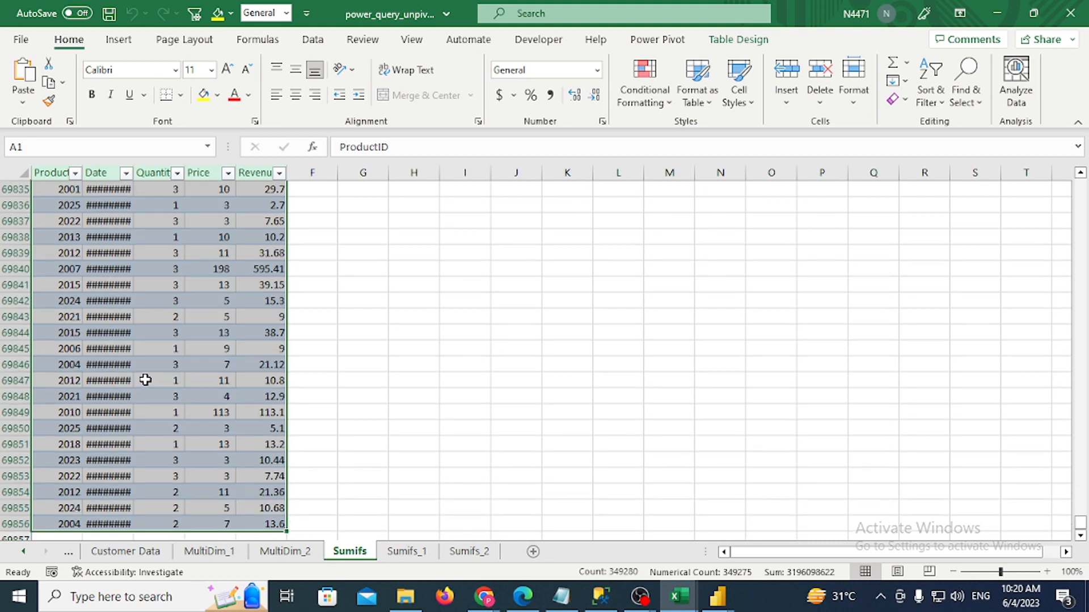
{"action": "key", "text": "ctrl+Up"}
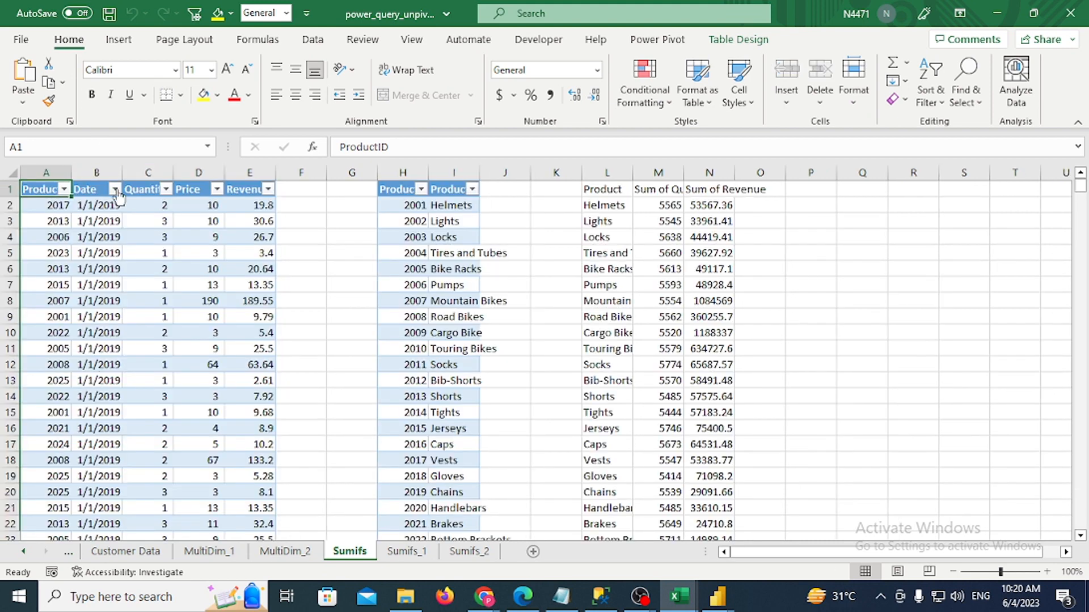
{"action": "double_click", "coordinate": [121, 166]}
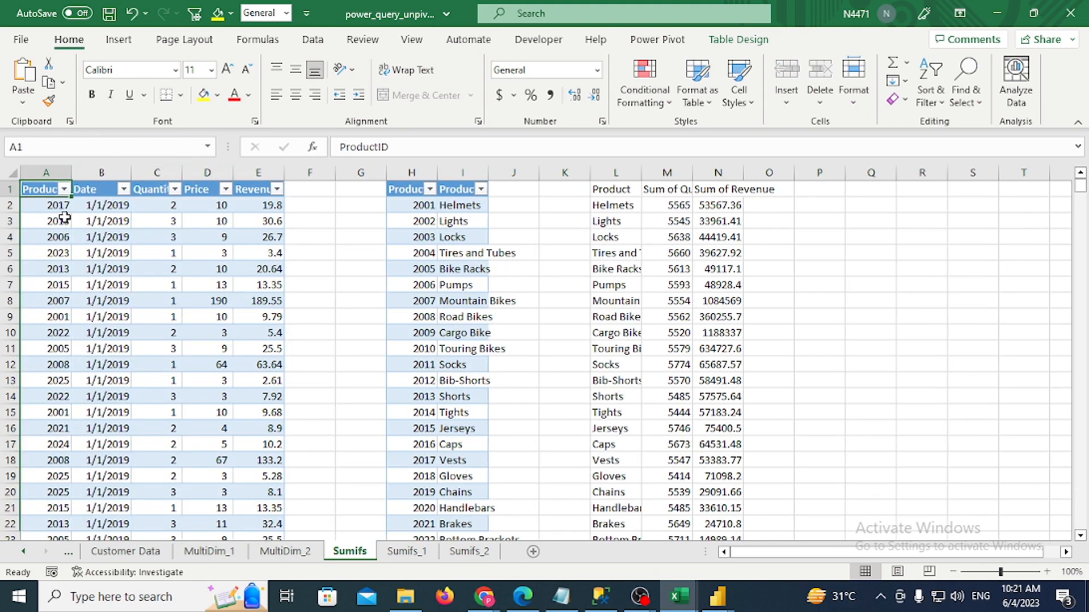
Review the first rows of the sales table's columns and widen the Sum of Quantity column to fit its header
{"action": "left_click_drag", "start_coordinate": [54, 207], "coordinate": [55, 378]}
{"action": "left_click", "coordinate": [110, 210]}
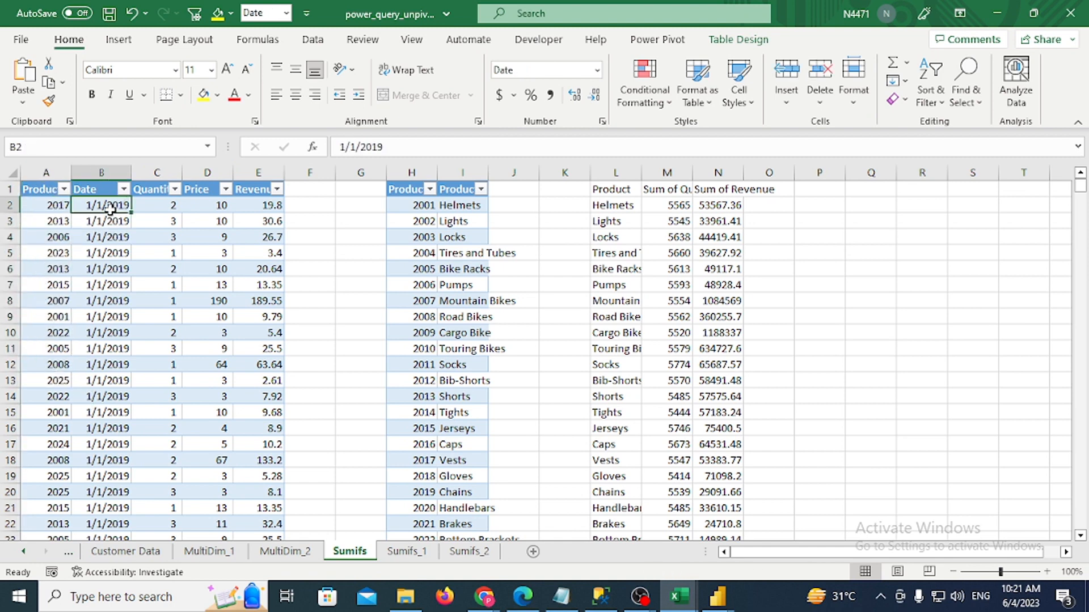
{"action": "left_click", "coordinate": [157, 210]}
{"action": "left_click", "coordinate": [211, 207]}
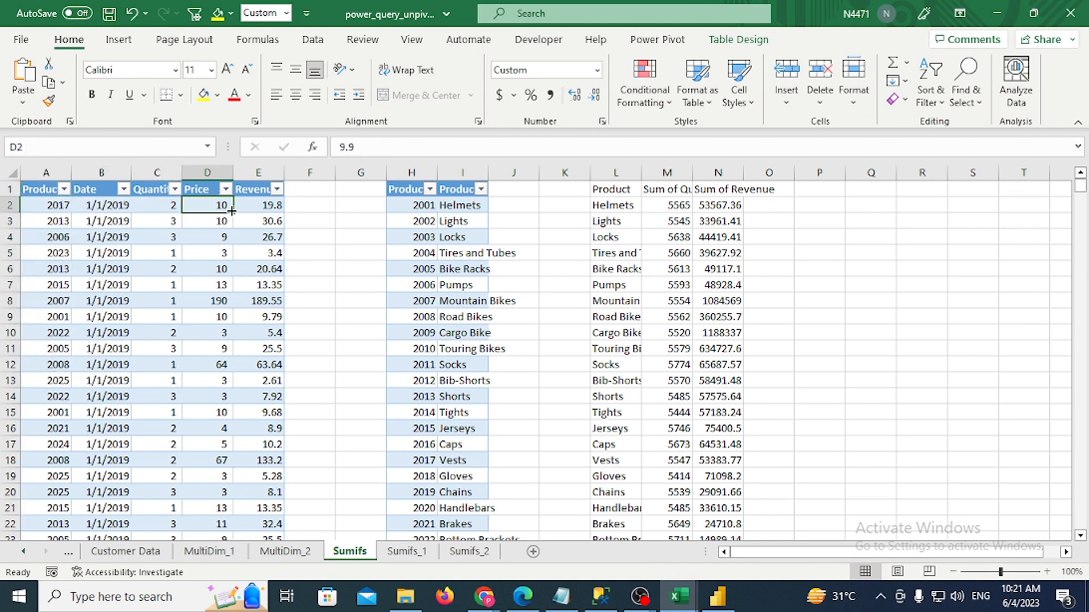
{"action": "left_click", "coordinate": [256, 207]}
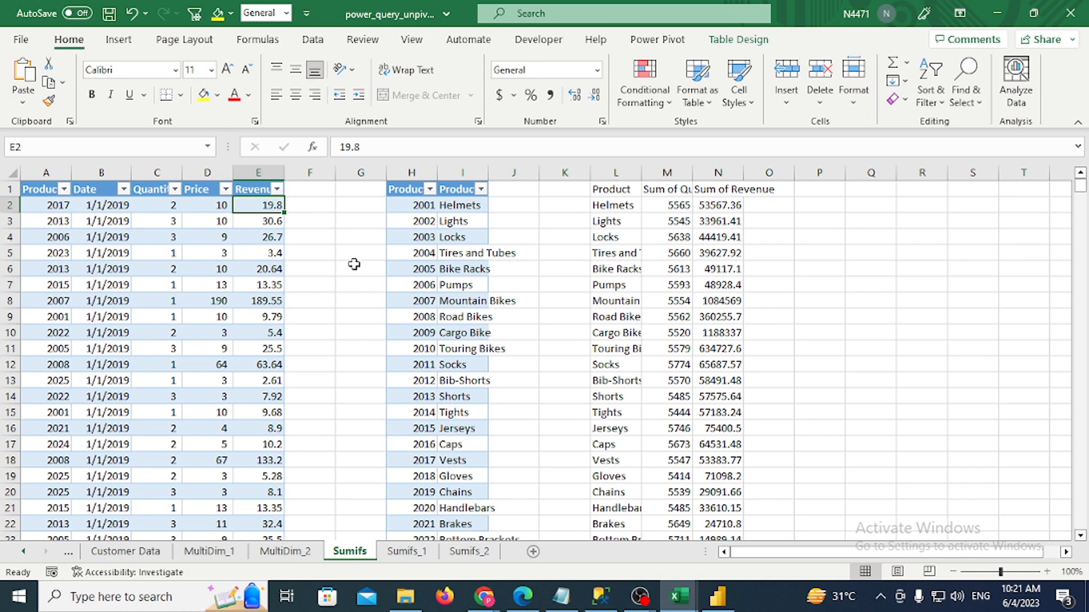
{"action": "left_click", "coordinate": [703, 209]}
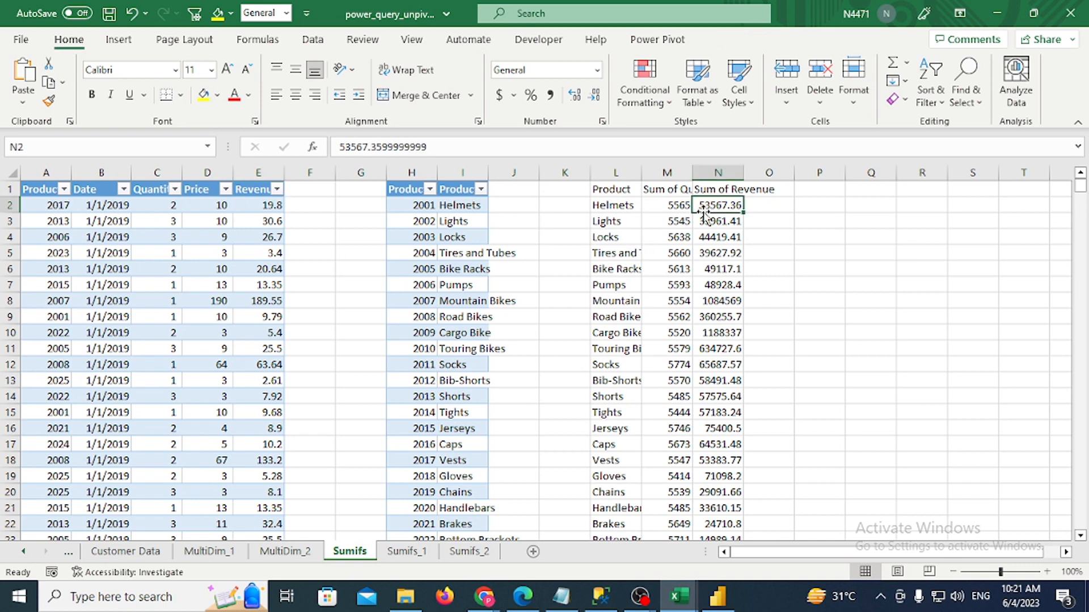
{"action": "double_click", "coordinate": [692, 173]}
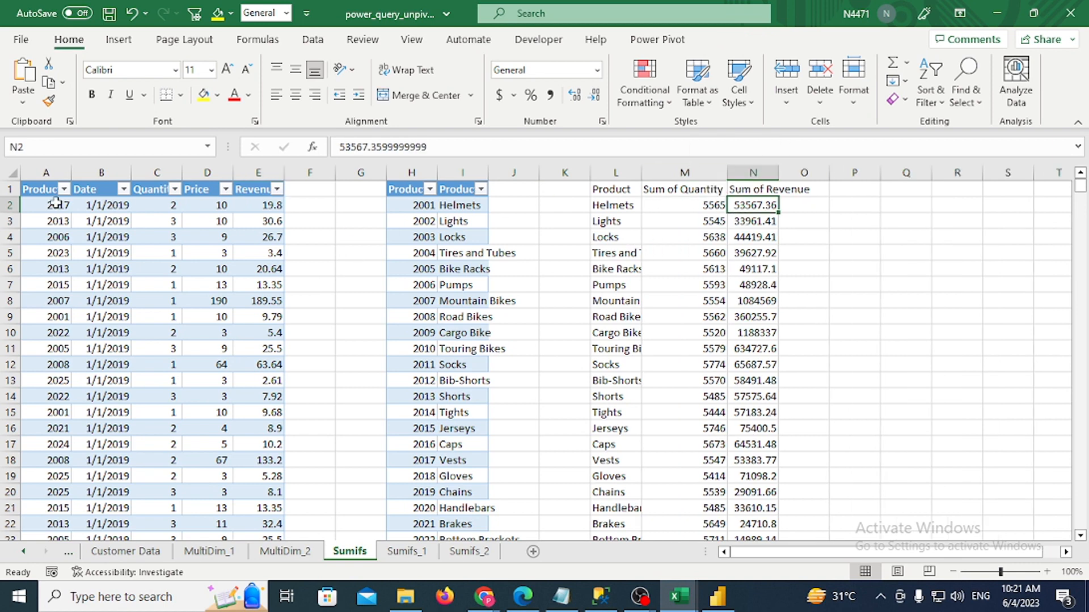
Copy the whole sales table, ProductID through Revenue, from the Sumifs sheet
{"action": "left_click", "coordinate": [39, 192]}
{"action": "key", "text": "ctrl+shift+Right"}
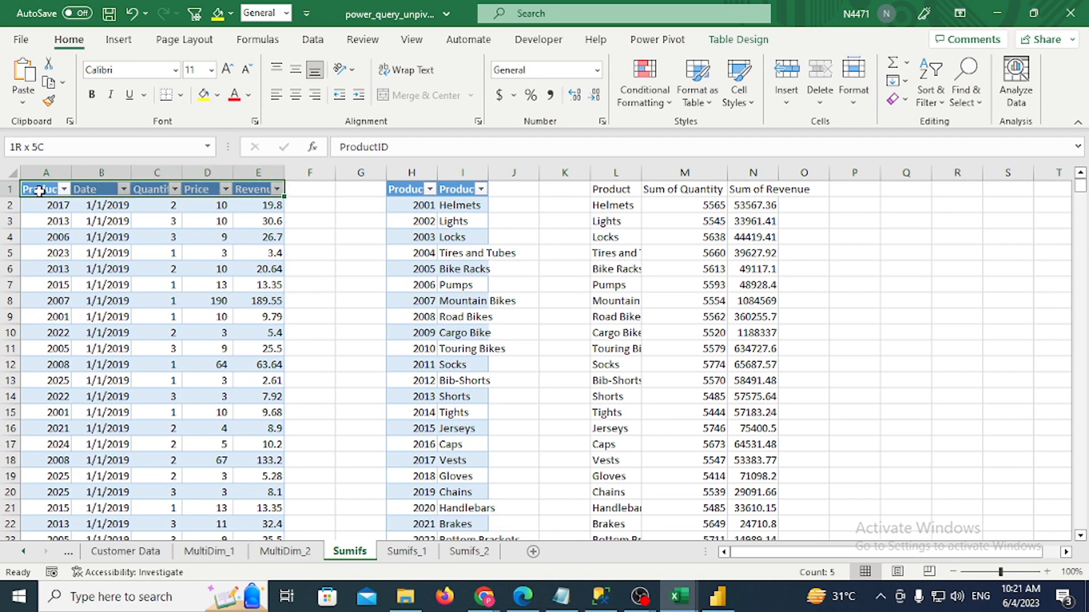
{"action": "key", "text": "ctrl+shift+Down"}
{"action": "key", "text": "ctrl+c"}
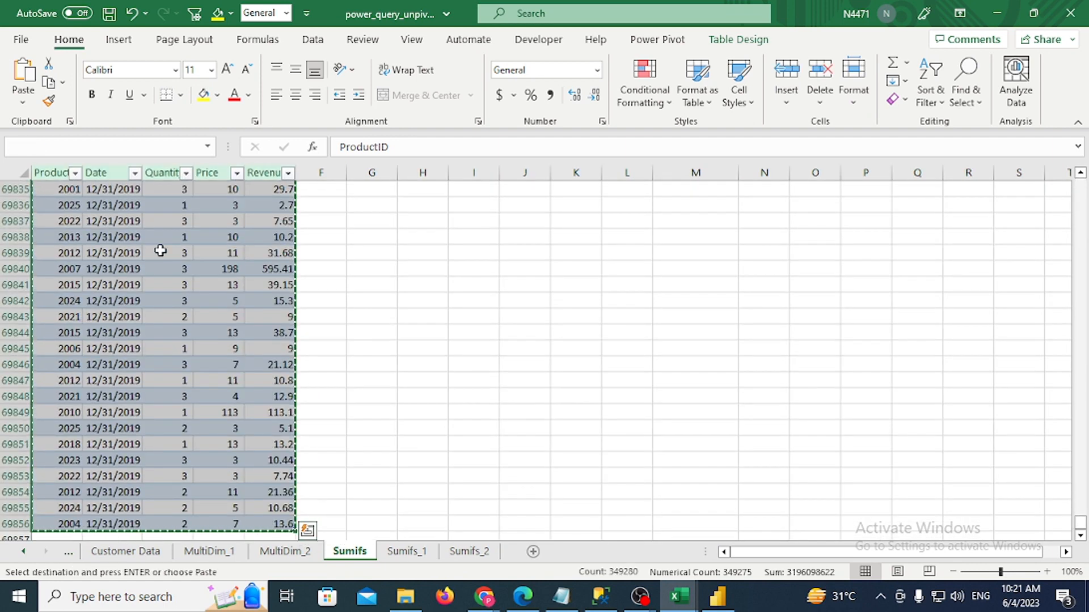
Try to paste the copied sales table into a new manually entered table in Power BI Desktop
{"action": "left_click", "coordinate": [719, 597]}
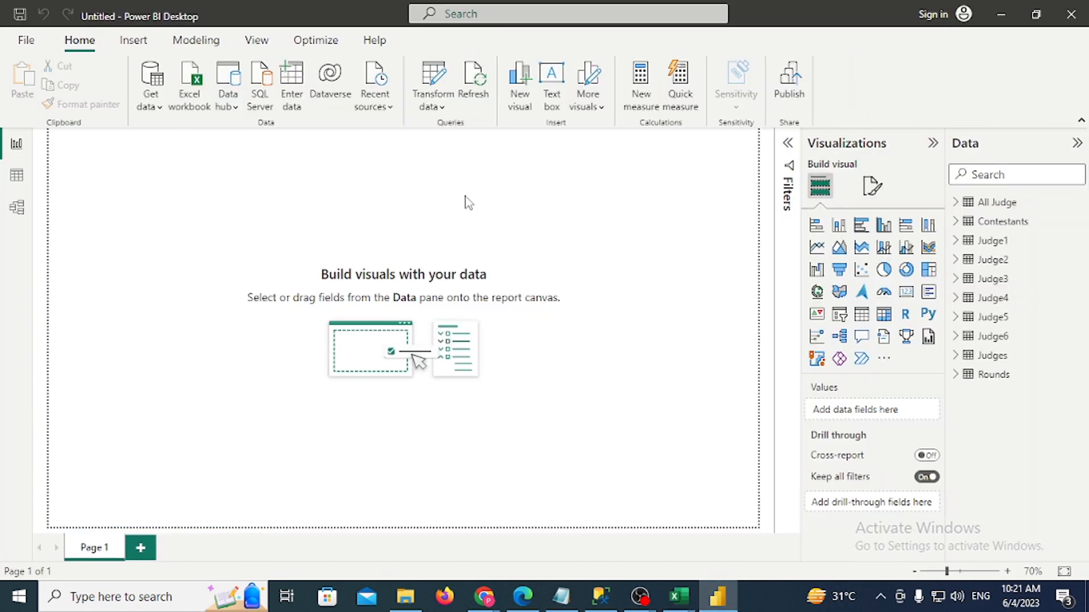
{"action": "left_click", "coordinate": [290, 93]}
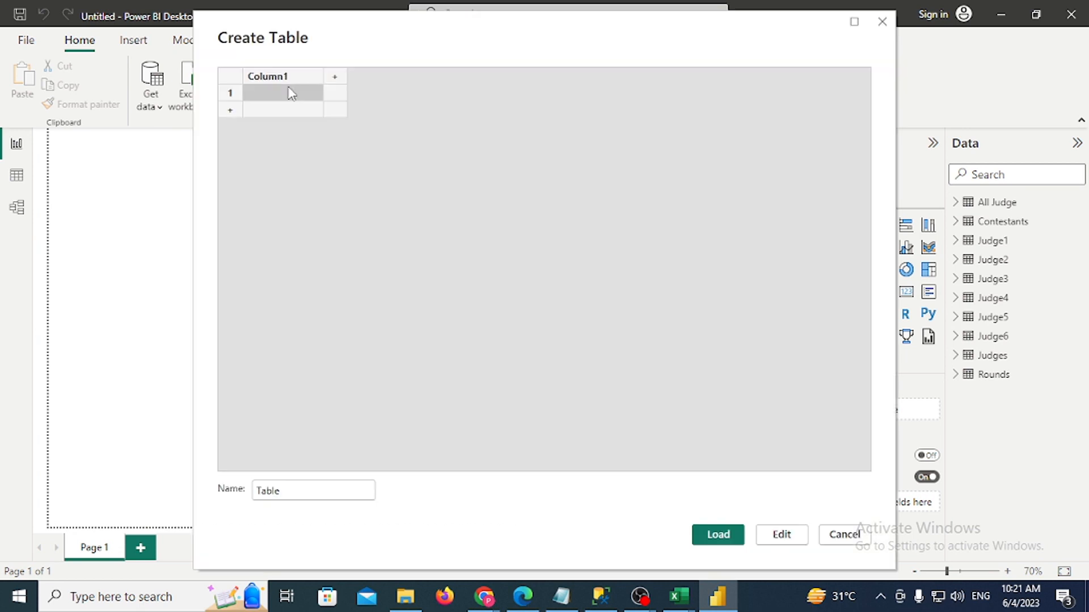
{"action": "key", "text": "ctrl+v"}
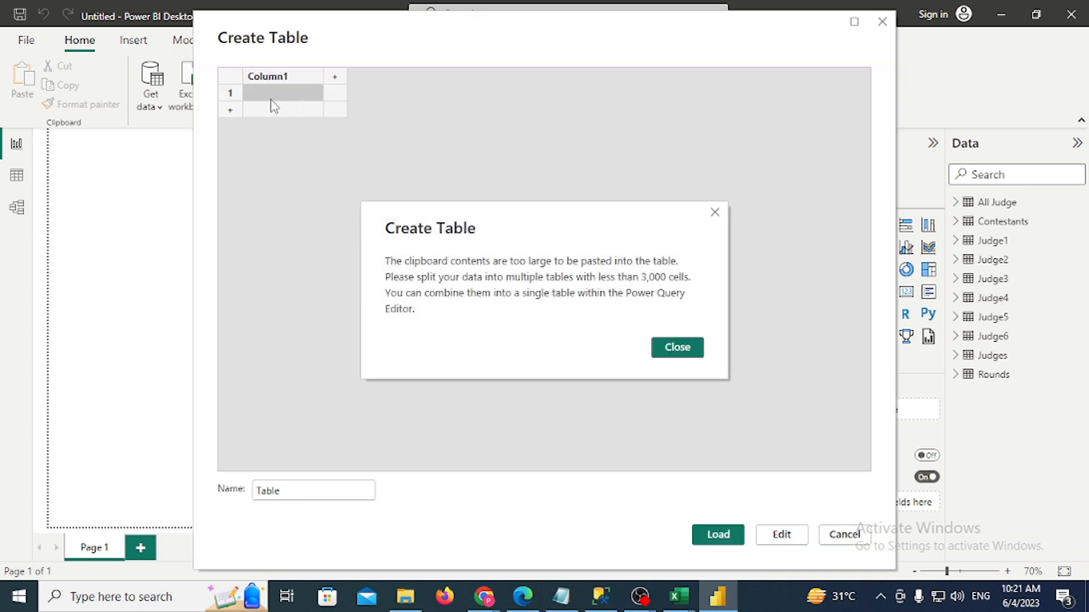
{"action": "left_click", "coordinate": [685, 353]}
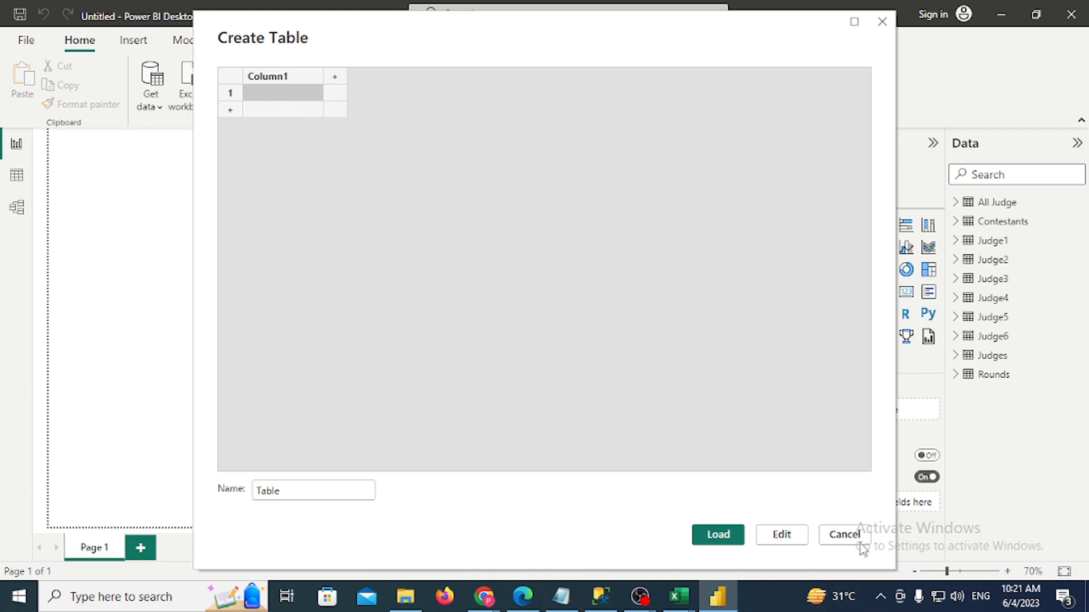
{"action": "left_click", "coordinate": [854, 538]}
Return to the Sumifs sheet in Excel and check the extent of the summary's Product column from cell L1
{"action": "left_click", "coordinate": [507, 488]}
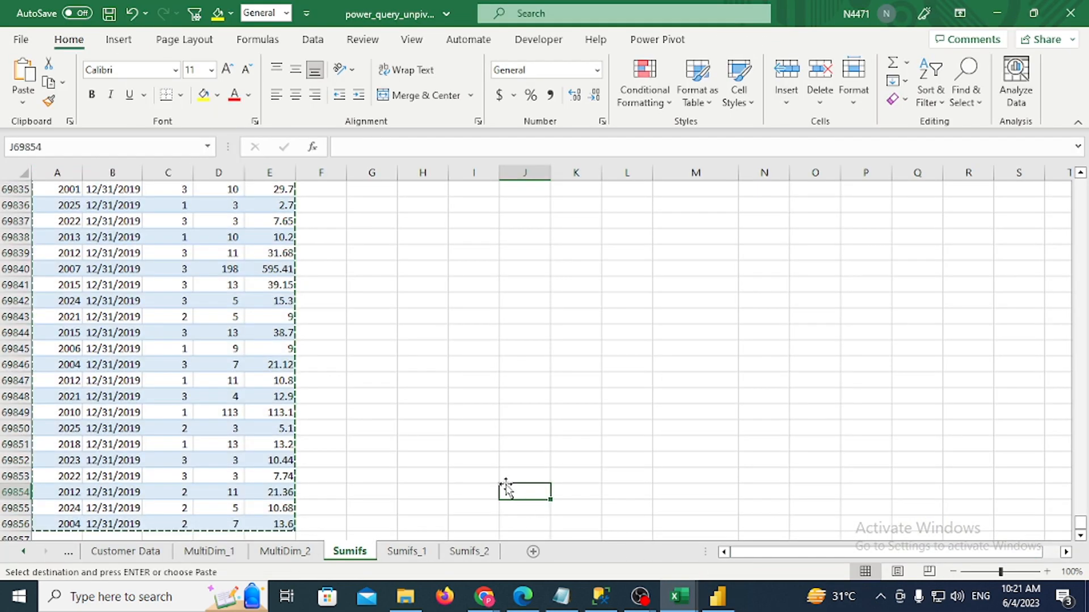
{"action": "left_click", "coordinate": [238, 381]}
{"action": "key", "text": "ctrl+Left"}
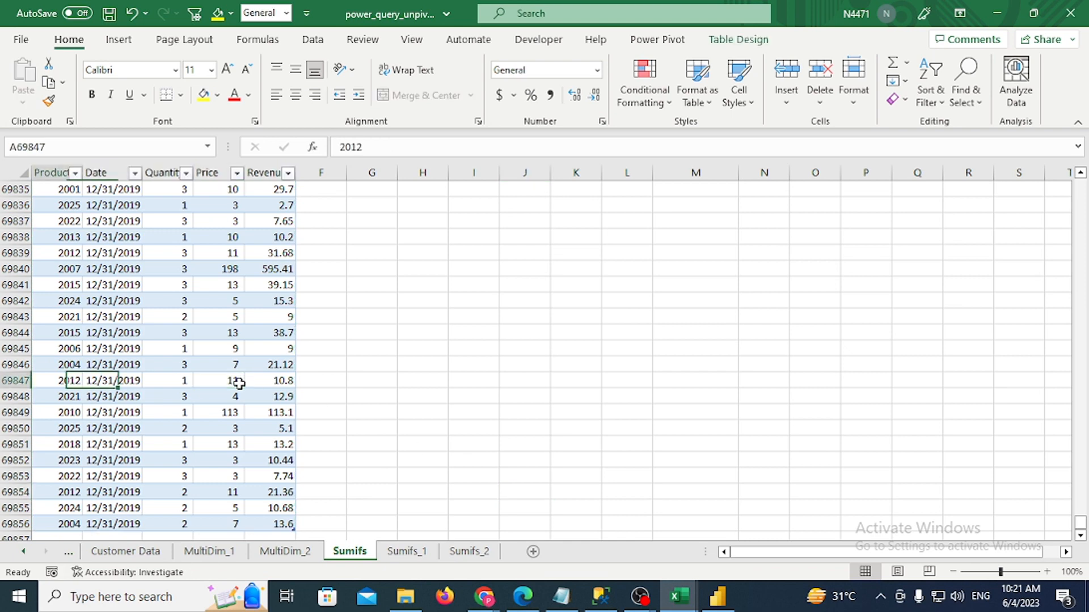
{"action": "key", "text": "ctrl+Up"}
{"action": "key", "text": "Right"}
{"action": "key", "text": "Right"}
{"action": "key", "text": "Right"}
{"action": "key", "text": "Right"}
{"action": "key", "text": "Right"}
{"action": "key", "text": "Right"}
{"action": "key", "text": "Right"}
{"action": "key", "text": "Right"}
{"action": "key", "text": "Right"}
{"action": "key", "text": "Right"}
{"action": "key", "text": "Right"}
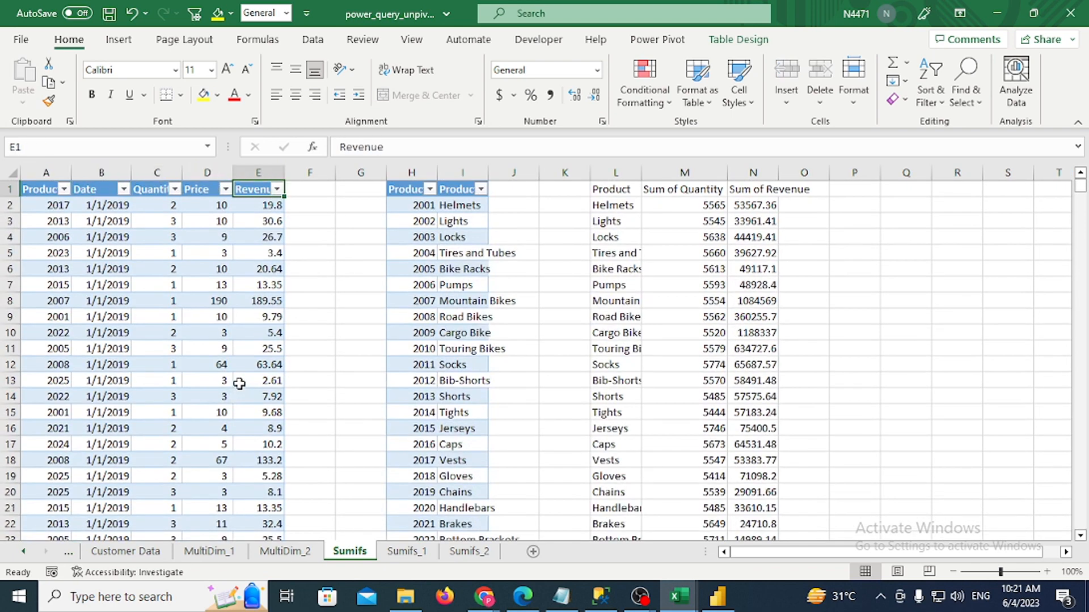
{"action": "key", "text": "ctrl+shift+Down"}
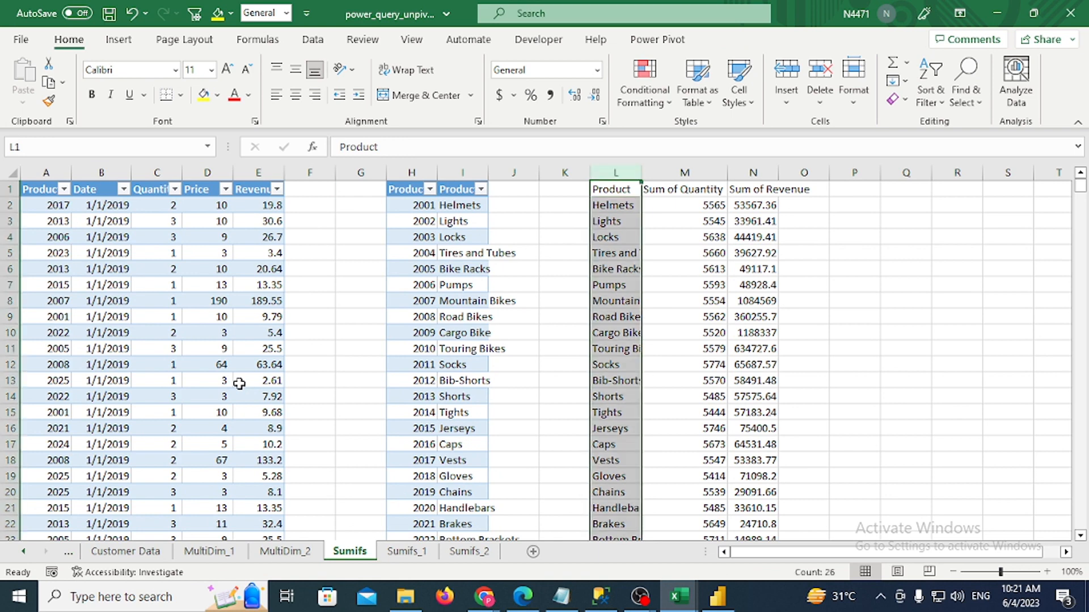
Check the extent of the sales table in columns A to E of the Sumifs sheet
{"action": "key", "text": "Left"}
{"action": "key", "text": "ctrl+Left"}
{"action": "key", "text": "ctrl+Left"}
{"action": "key", "text": "ctrl+Left"}
{"action": "key", "text": "ctrl+Left"}
{"action": "key", "text": "shift+Right"}
{"action": "key", "text": "shift+Right"}
{"action": "key", "text": "shift+Right"}
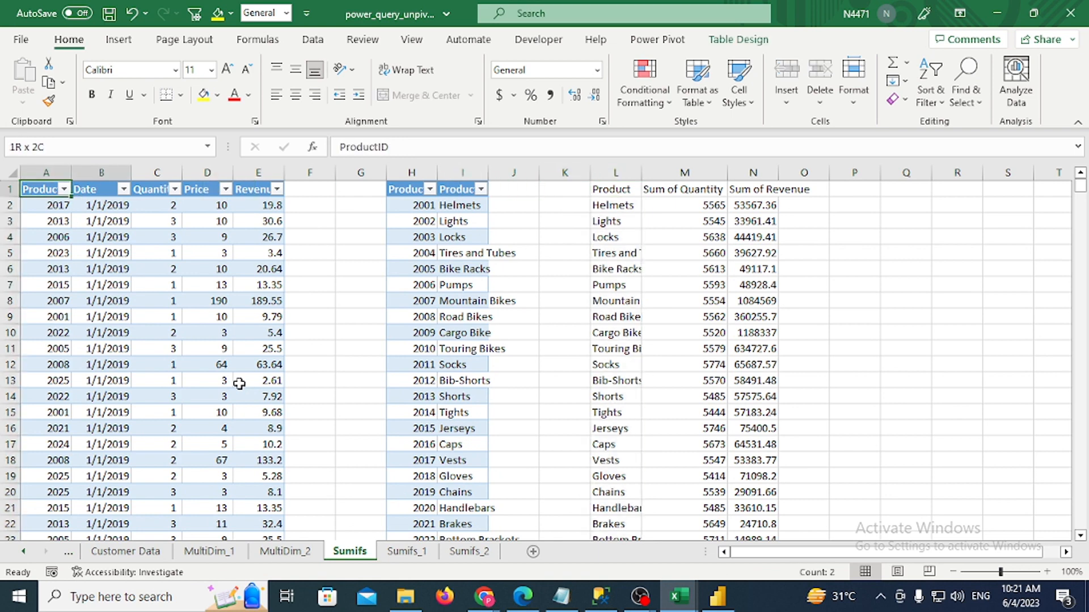
{"action": "key", "text": "shift+Right"}
{"action": "key", "text": "ctrl+shift+Down"}
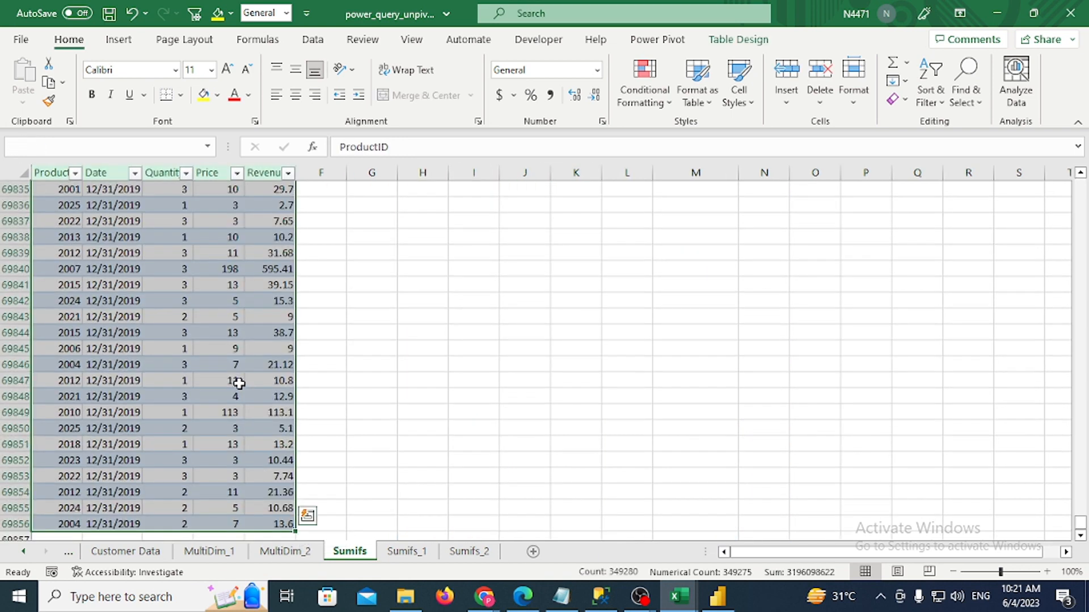
Check the extent of the product lookup table in columns H and I, ending at its ProductID header
{"action": "key", "text": "Right"}
{"action": "key", "text": "Right"}
{"action": "key", "text": "Right"}
{"action": "key", "text": "Right"}
{"action": "key", "text": "Right"}
{"action": "key", "text": "Right"}
{"action": "key", "text": "Right"}
{"action": "key", "text": "Right"}
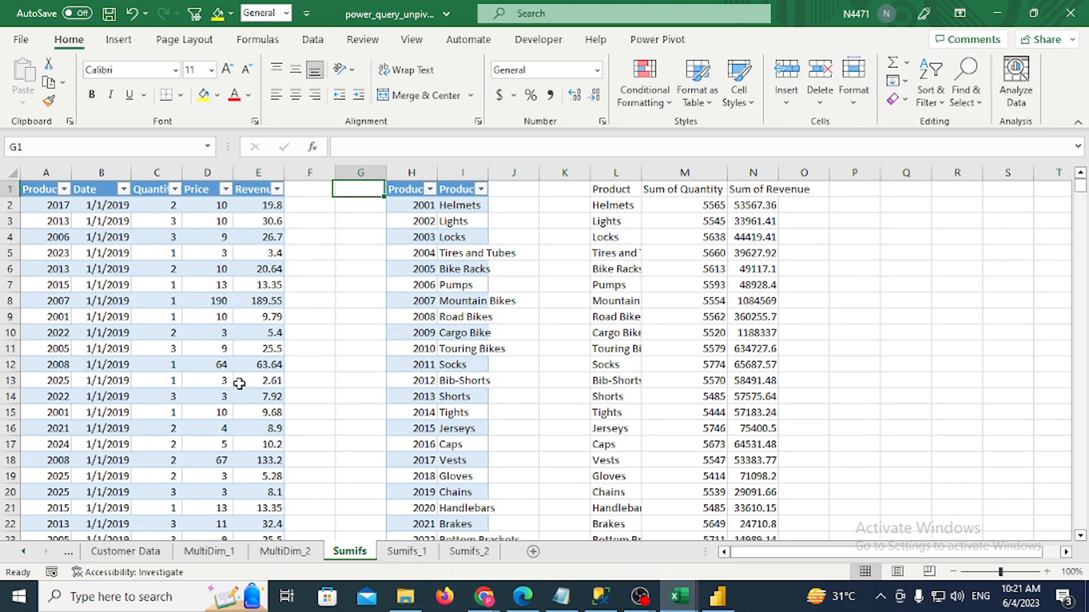
{"action": "key", "text": "Left"}
{"action": "key", "text": "shift+Right"}
{"action": "key", "text": "ctrl+shift+Down"}
{"action": "key", "text": "Up"}
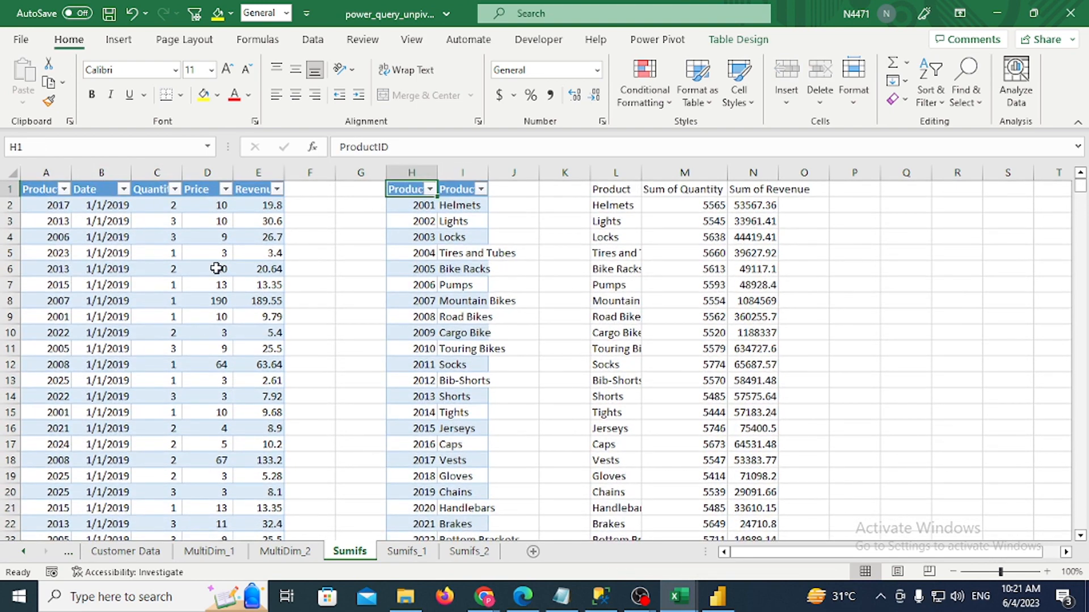
Copy the entire sales table, ProductID through Revenue, into cell A1 of a new blank workbook
{"action": "left_click", "coordinate": [55, 199]}
{"action": "key", "text": "Up"}
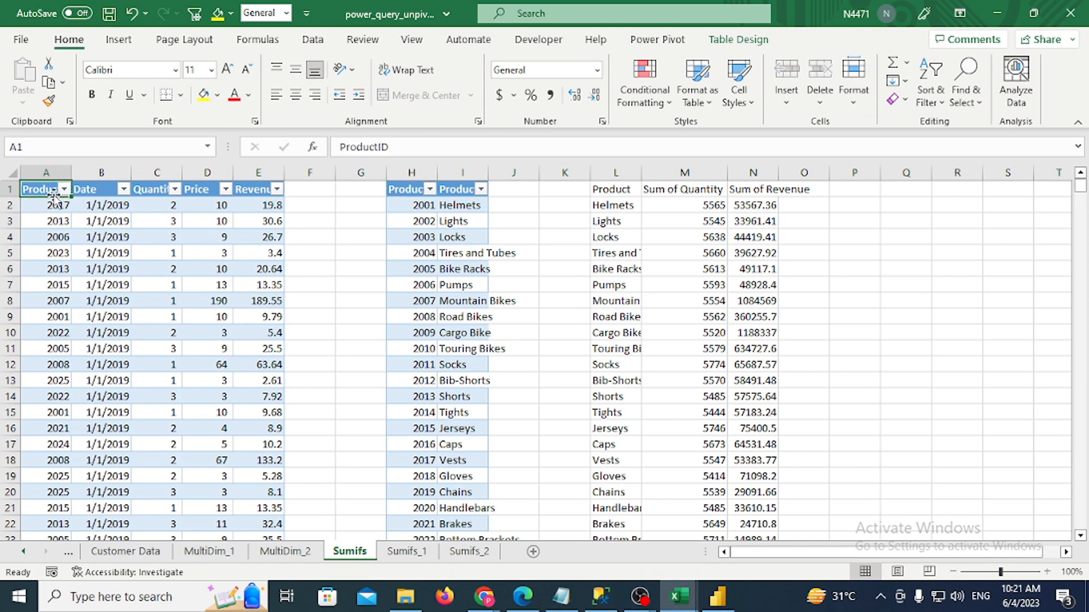
{"action": "key", "text": "ctrl+shift+Right"}
{"action": "key", "text": "ctrl+shift+Down"}
{"action": "key", "text": "ctrl+c"}
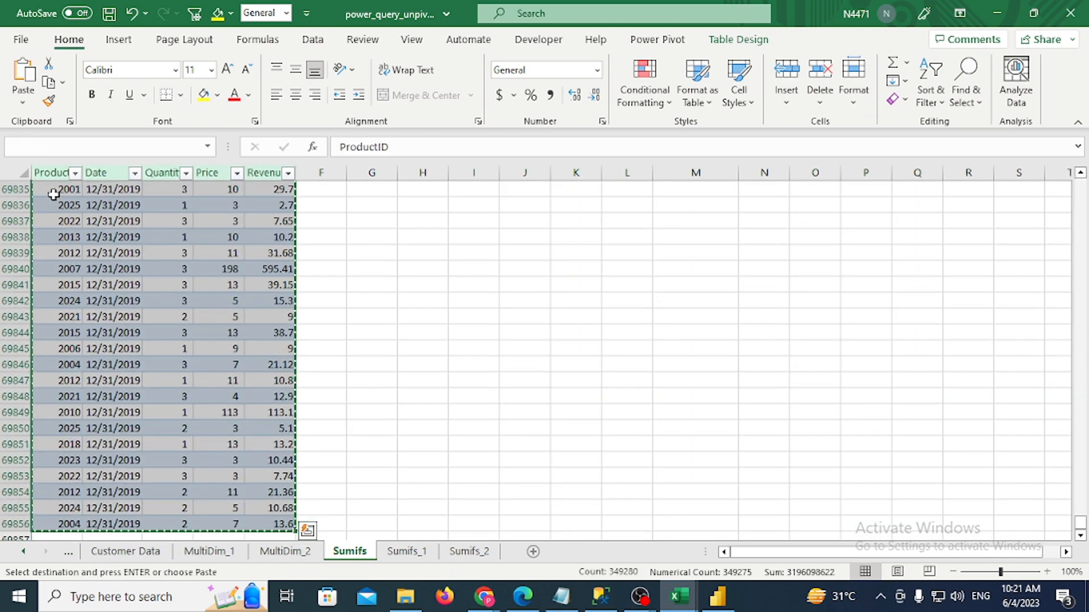
{"action": "key", "text": "ctrl+n"}
{"action": "key", "text": "ctrl+v"}
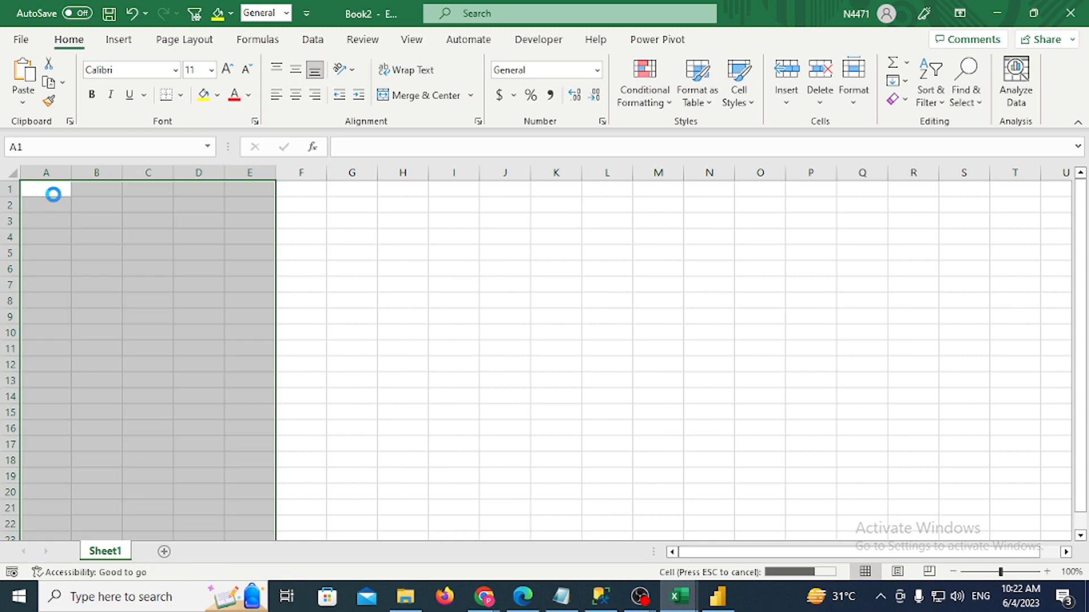
Copy the product lookup table in columns H and I of Sumifs onto a new sheet of the new workbook
{"action": "key", "text": "alt+Tab"}
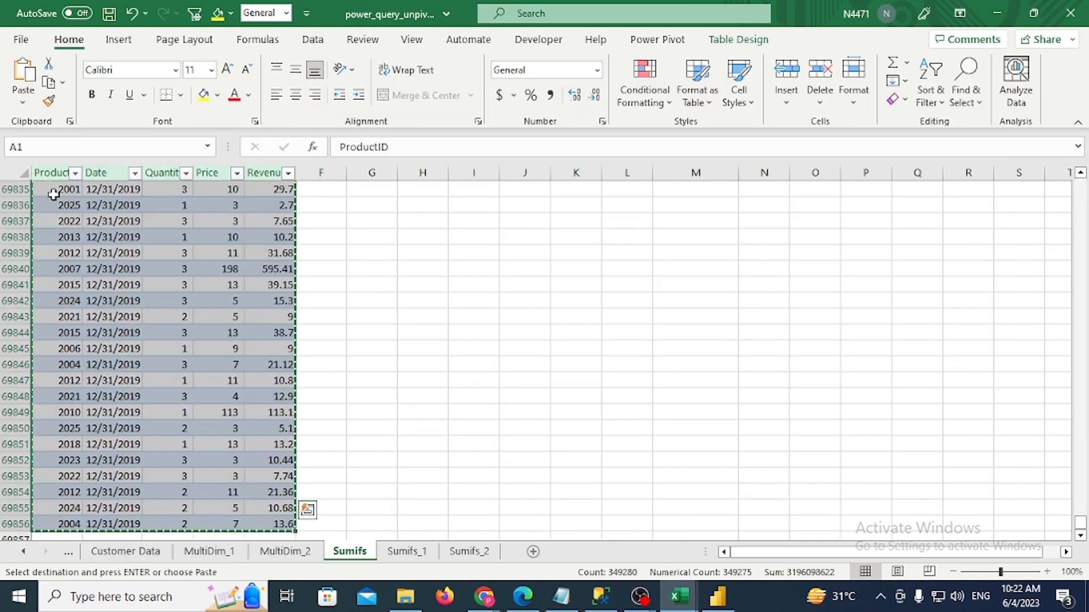
{"action": "key", "text": "ctrl+Home"}
{"action": "key", "text": "Right"}
{"action": "key", "text": "Right"}
{"action": "key", "text": "Right"}
{"action": "key", "text": "Right"}
{"action": "key", "text": "Right"}
{"action": "key", "text": "Right"}
{"action": "key", "text": "Right"}
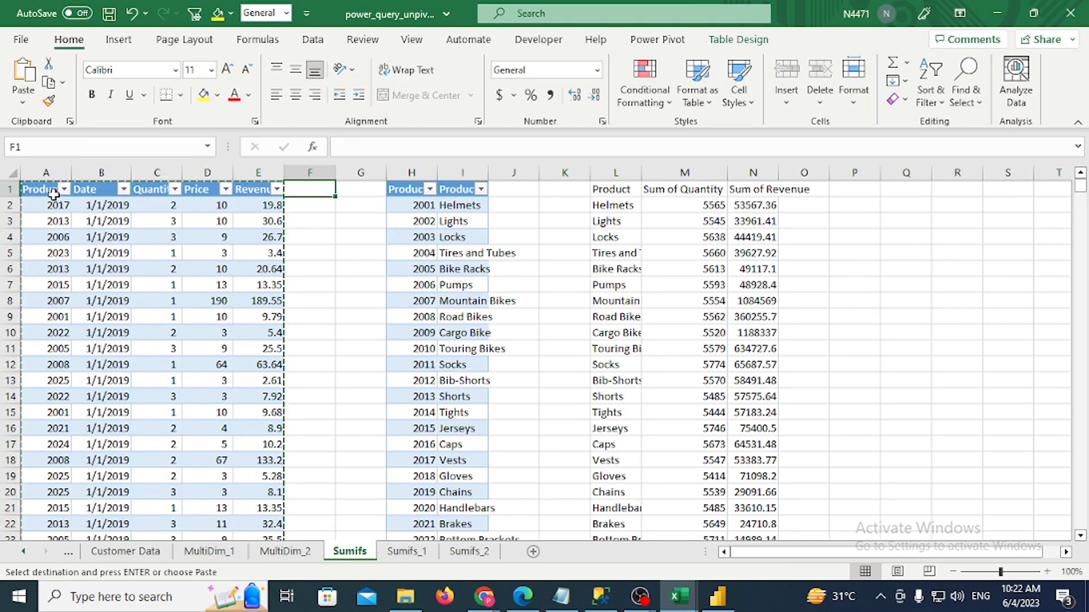
{"action": "key", "text": "shift+Right"}
{"action": "key", "text": "ctrl+shift+Down"}
{"action": "key", "text": "ctrl+c"}
{"action": "key", "text": "alt+Tab"}
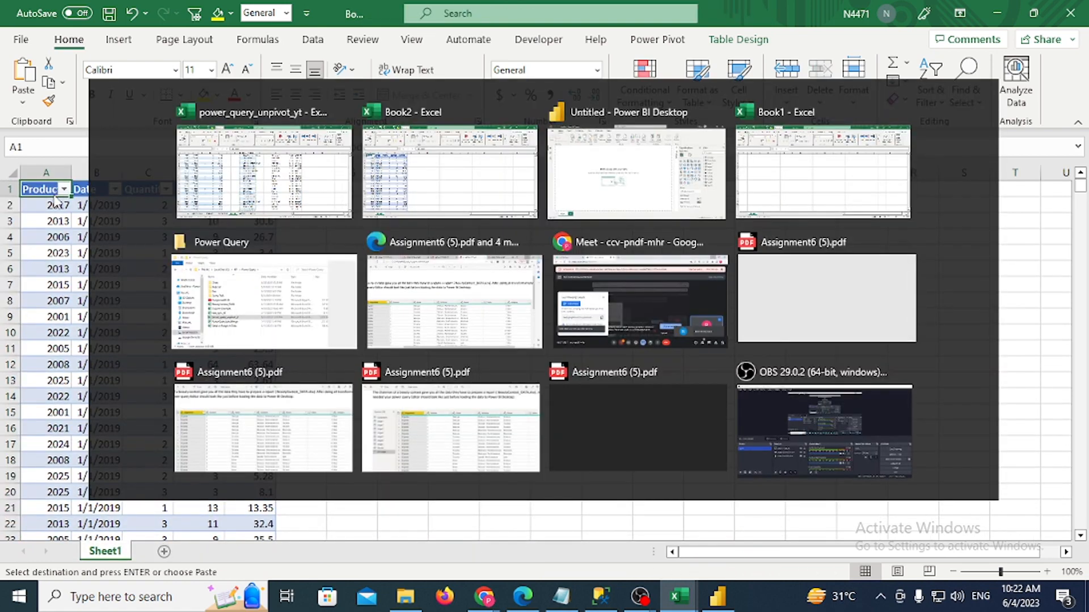
{"action": "left_click", "coordinate": [163, 552]}
{"action": "key", "text": "ctrl+v"}
Rename the sheet holding the product lookup table as Product
{"action": "double_click", "coordinate": [159, 552]}
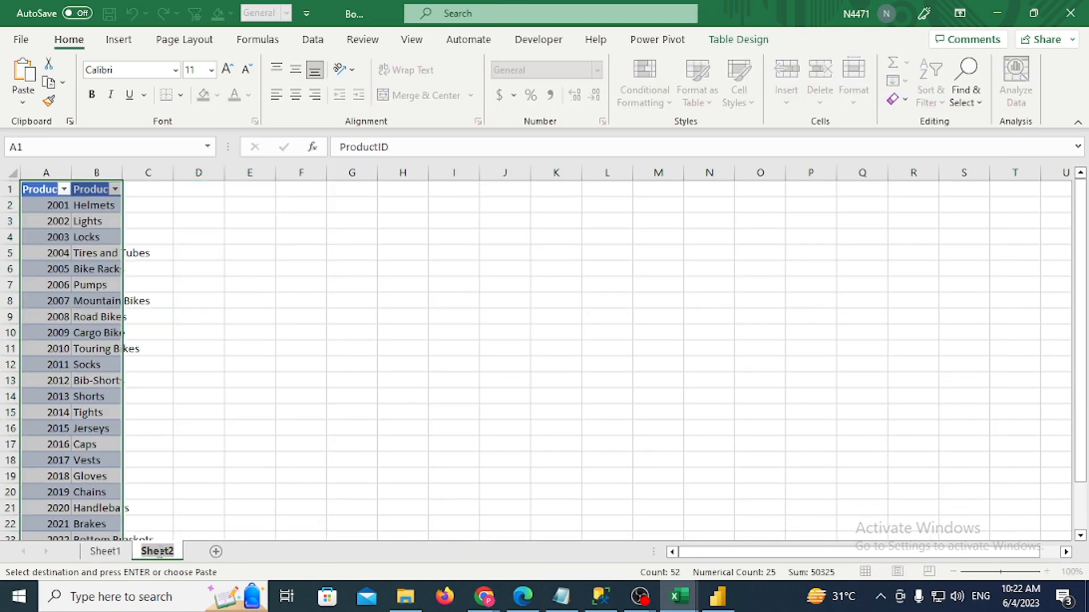
{"action": "type", "text": "Proj"}
{"action": "key", "text": "BackSpace"}
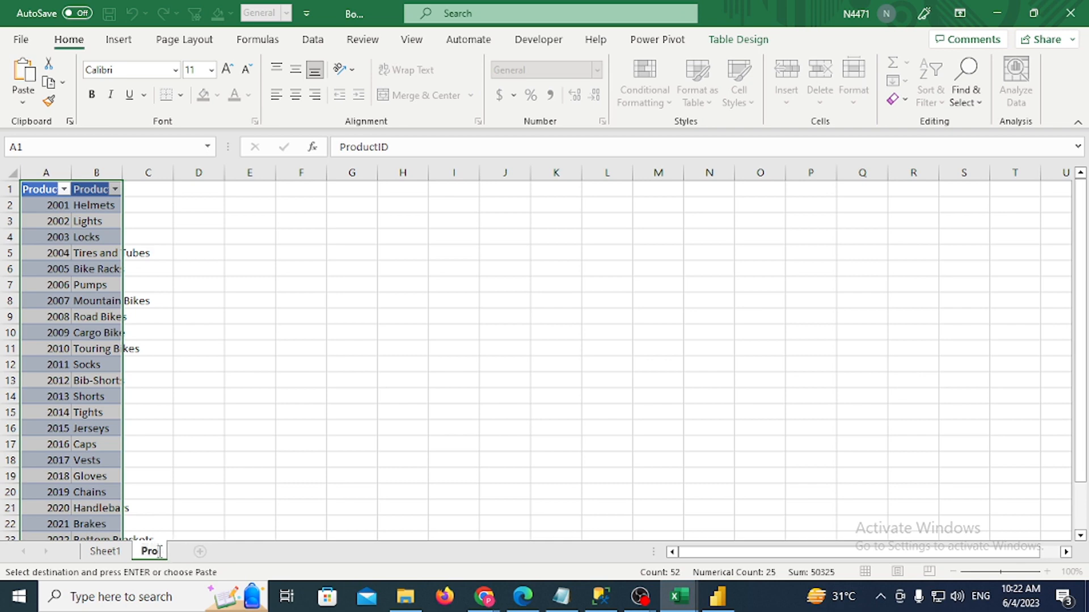
{"action": "type", "text": "duct"}
{"action": "key", "text": "Return"}
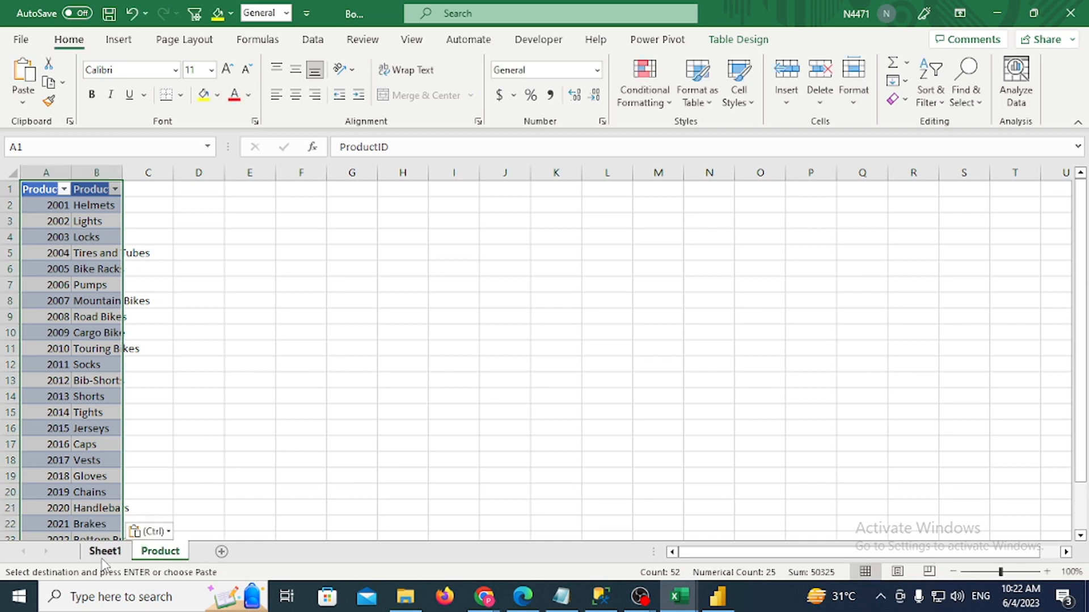
Rename Sheet1, which holds the sales table, as Rawdata
{"action": "left_click", "coordinate": [104, 551]}
{"action": "double_click", "coordinate": [105, 552]}
{"action": "type", "text": "Rawdata"}
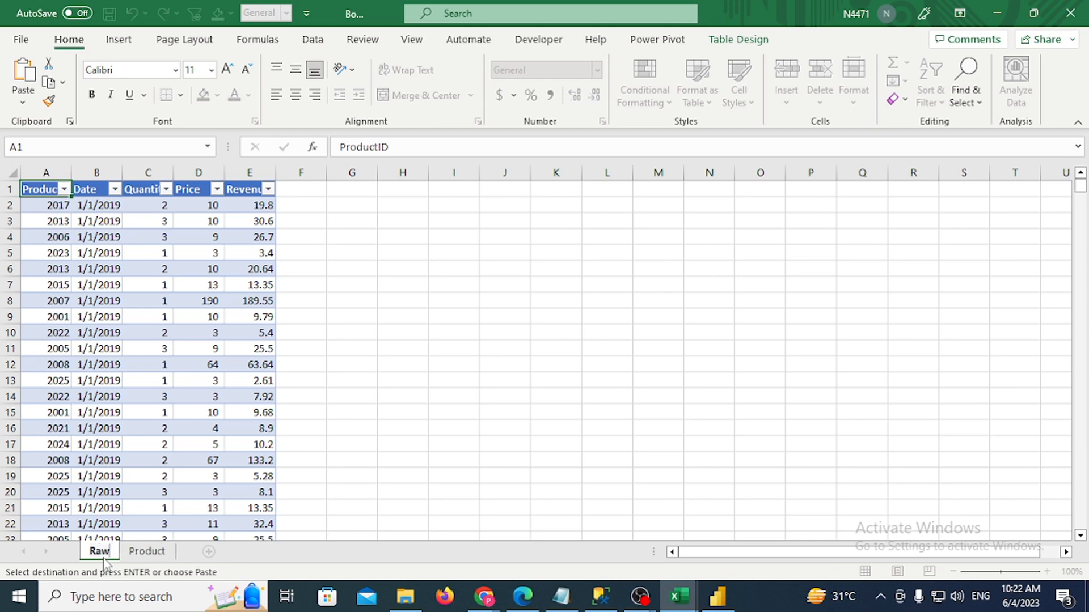
{"action": "key", "text": "Return"}
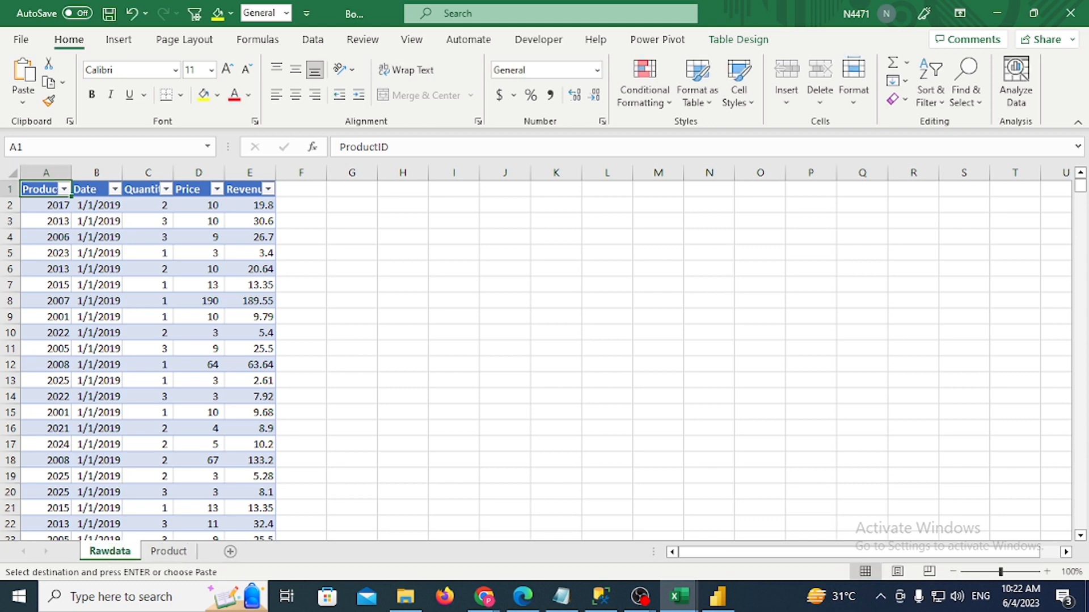
Save the new workbook to the Desktop as Book2 in Excel Workbook format and close it
{"action": "left_click", "coordinate": [22, 40]}
{"action": "left_click", "coordinate": [52, 255]}
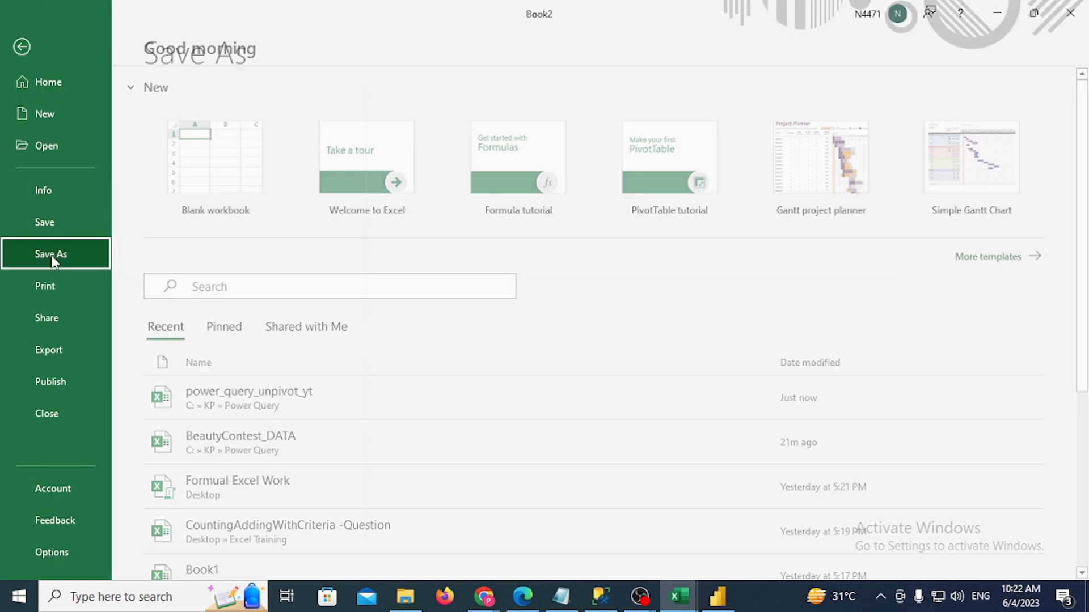
{"action": "left_click", "coordinate": [216, 318]}
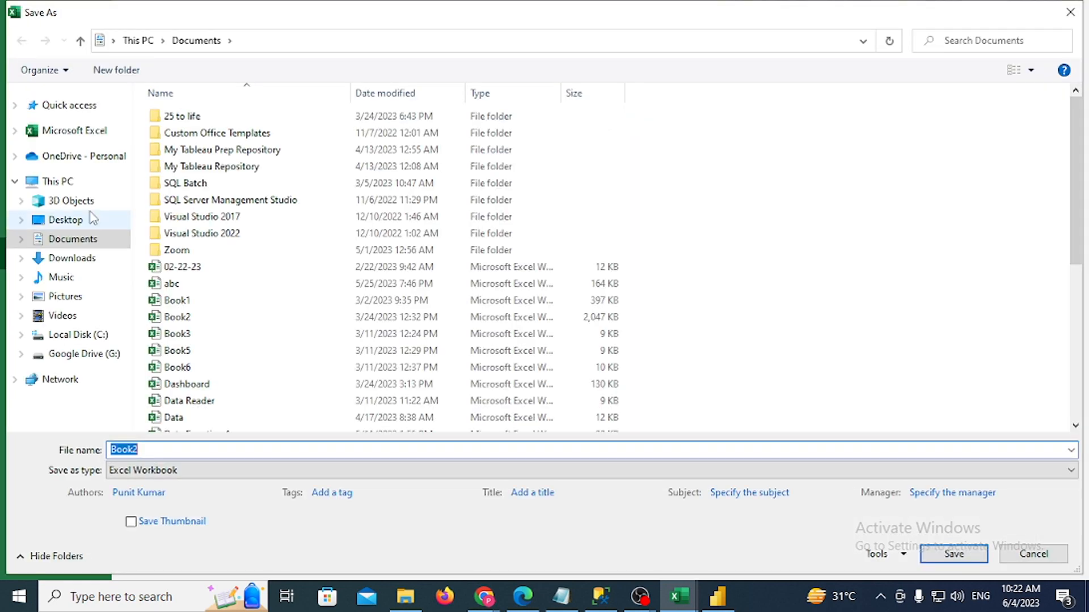
{"action": "left_click", "coordinate": [67, 221]}
{"action": "left_click", "coordinate": [933, 551]}
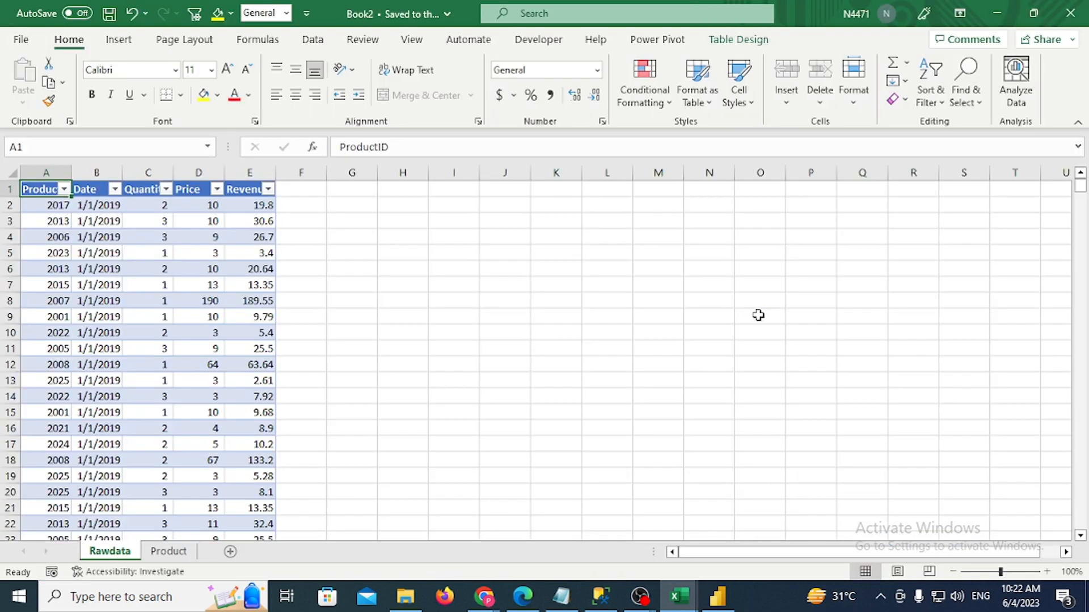
{"action": "left_click", "coordinate": [1082, 22]}
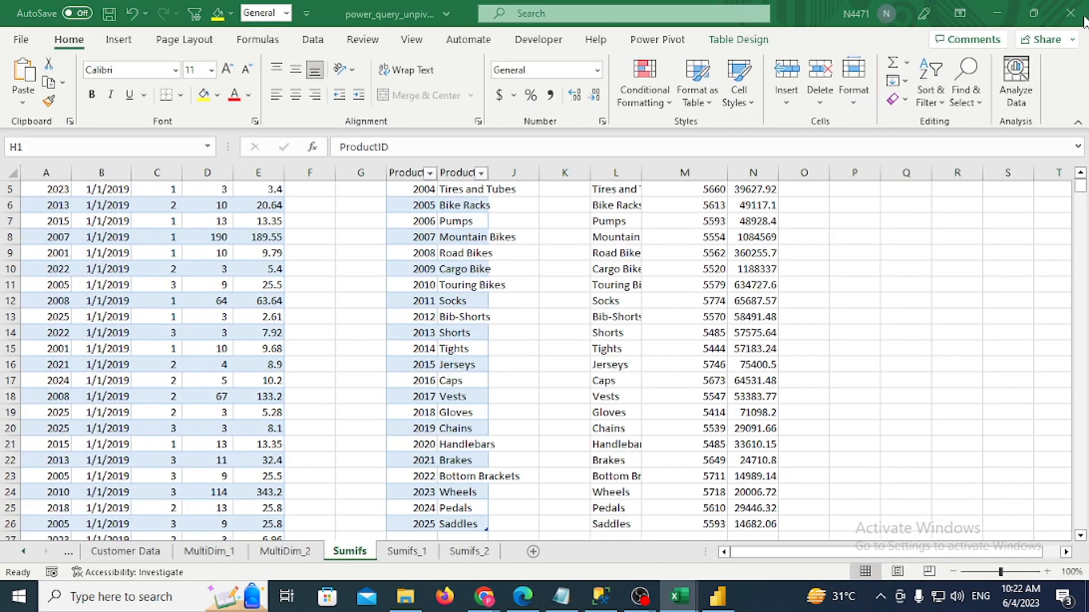
Switch to Power BI Desktop and connect to the Book2 Excel workbook stored on the Desktop
{"action": "left_click", "coordinate": [718, 601]}
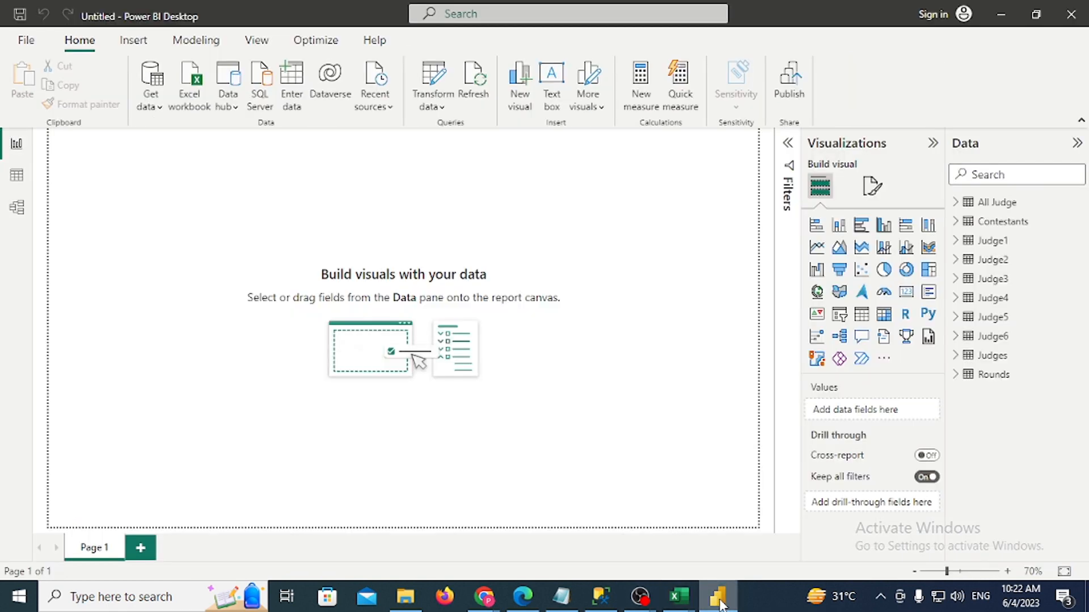
{"action": "left_click", "coordinate": [156, 110]}
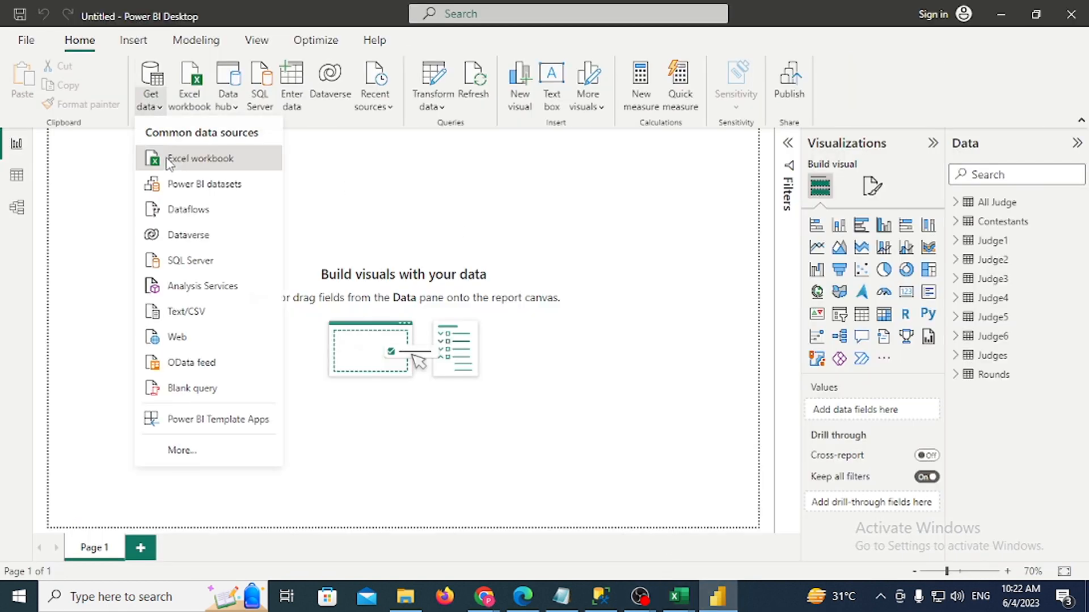
{"action": "left_click", "coordinate": [165, 156]}
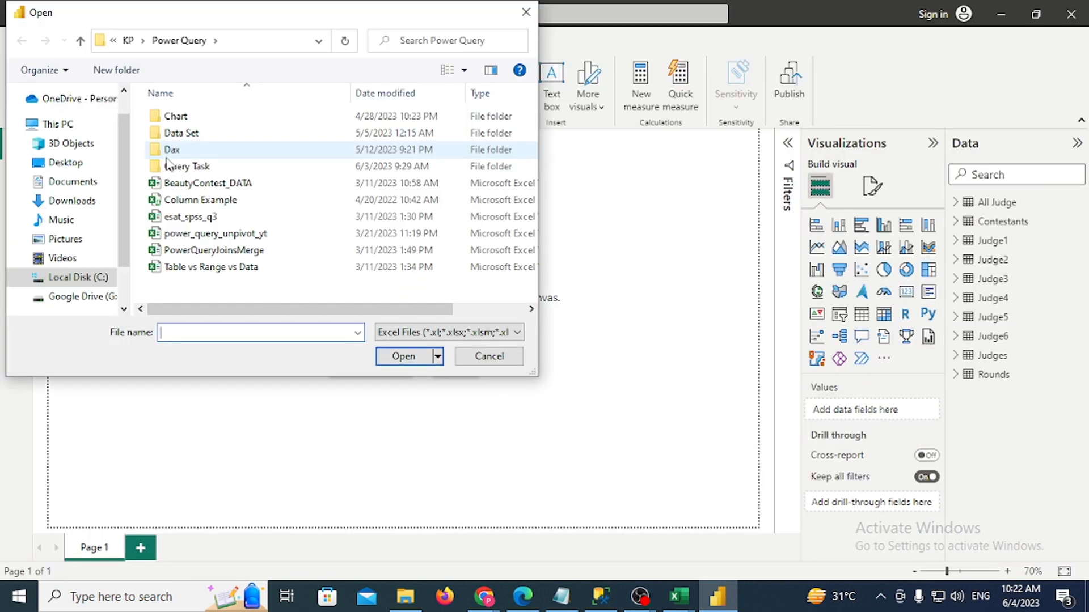
{"action": "left_click", "coordinate": [79, 162]}
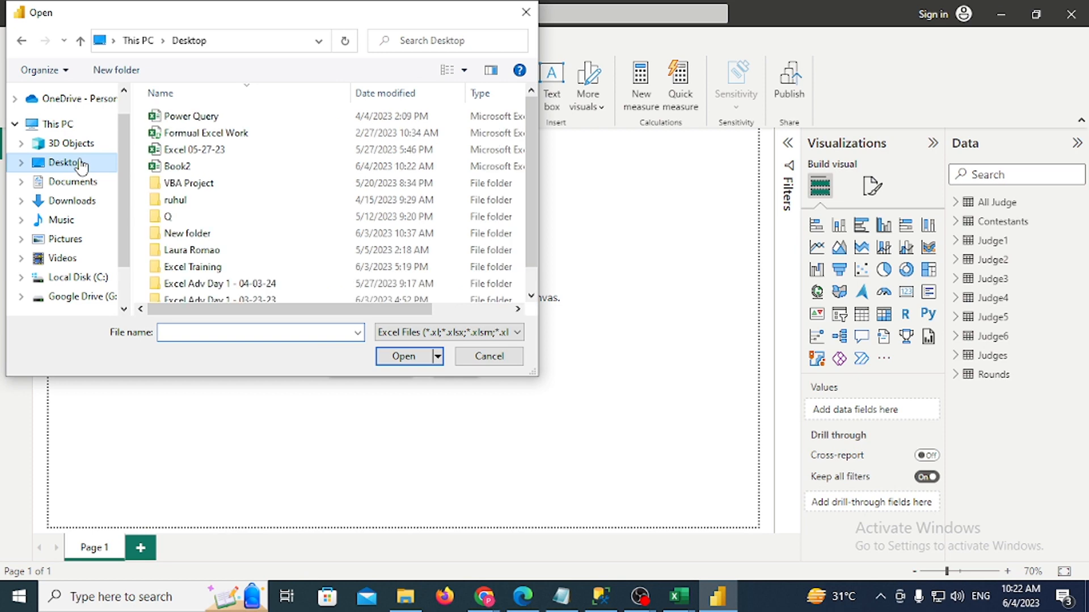
{"action": "left_click", "coordinate": [193, 153]}
{"action": "left_click", "coordinate": [188, 166]}
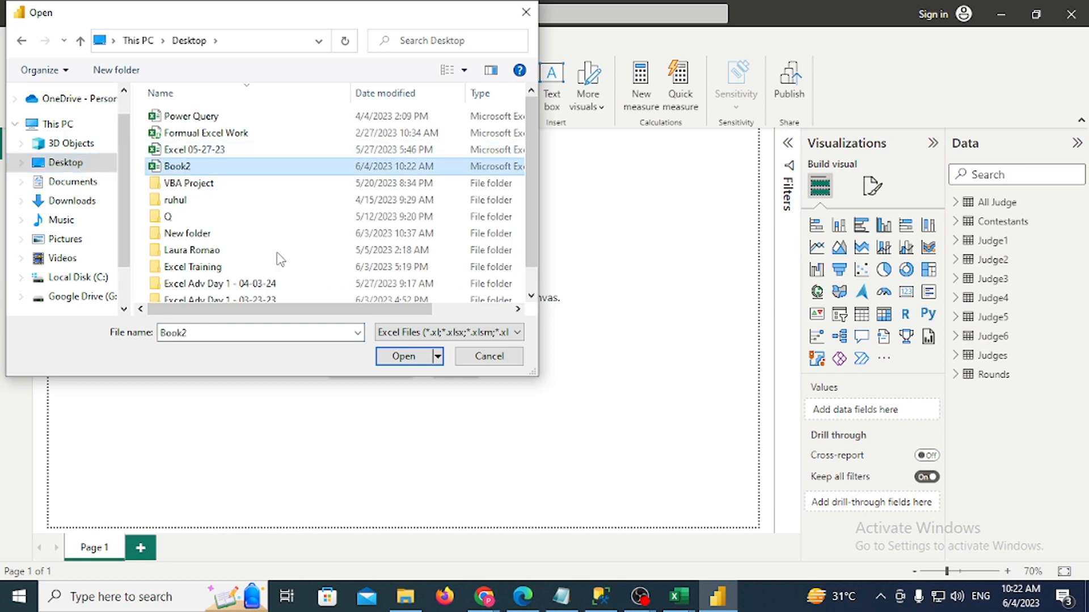
{"action": "left_click", "coordinate": [403, 357]}
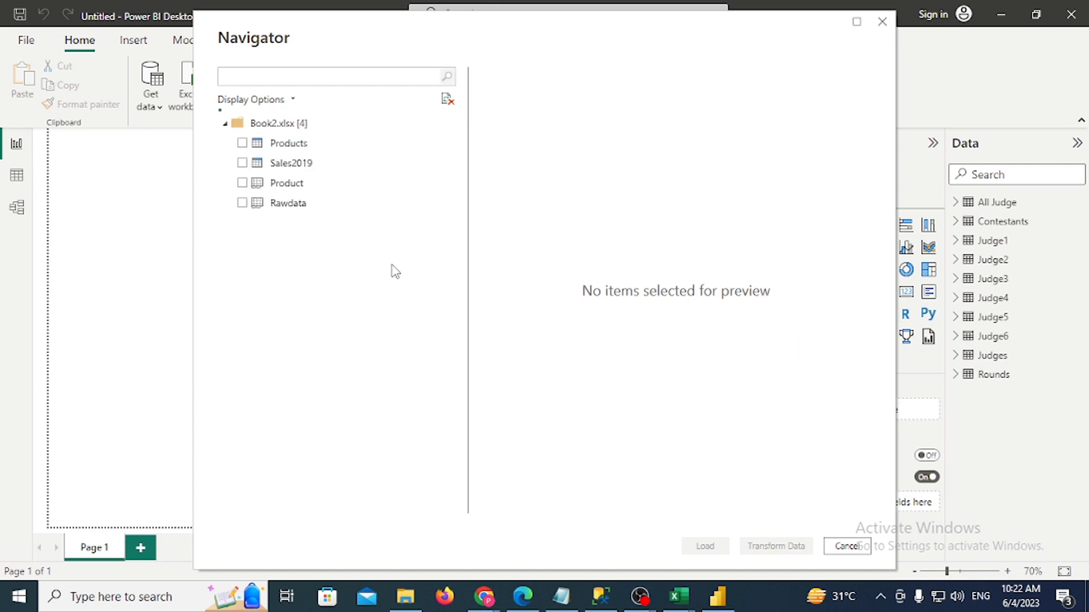
Bring the Products and Sales2019 tables of Book2 into Power Query Editor and refresh the Sales2019 preview
{"action": "left_click", "coordinate": [242, 182]}
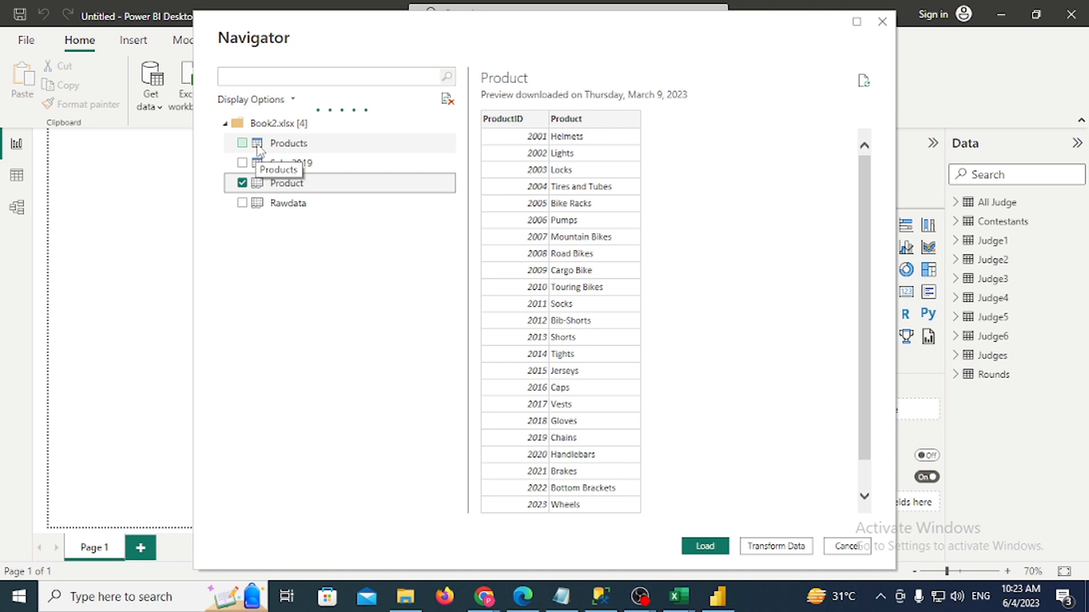
{"action": "left_click", "coordinate": [242, 183]}
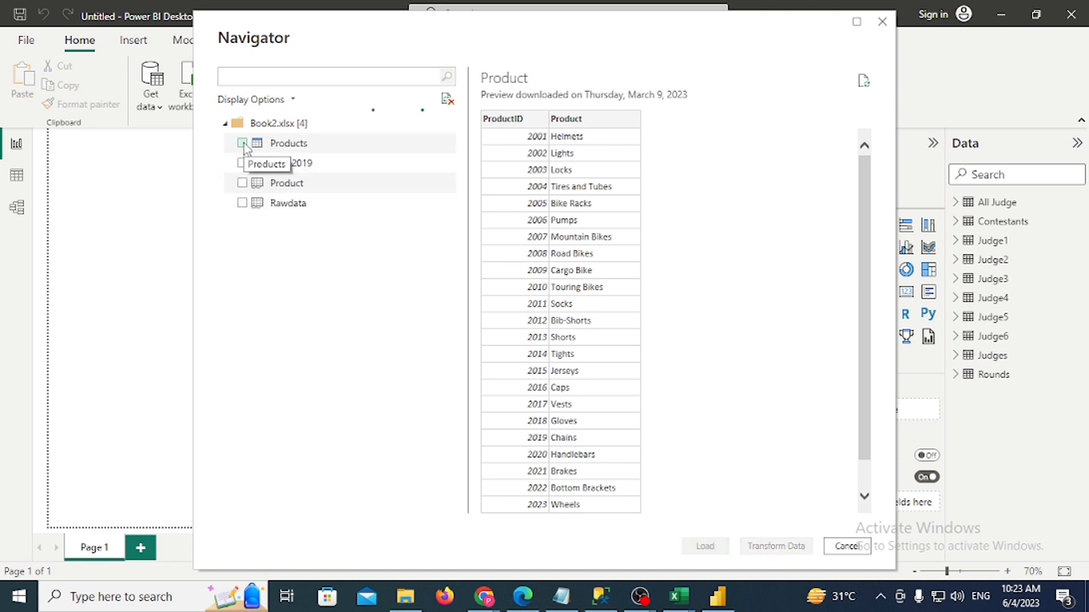
{"action": "left_click", "coordinate": [242, 142]}
{"action": "left_click", "coordinate": [242, 163]}
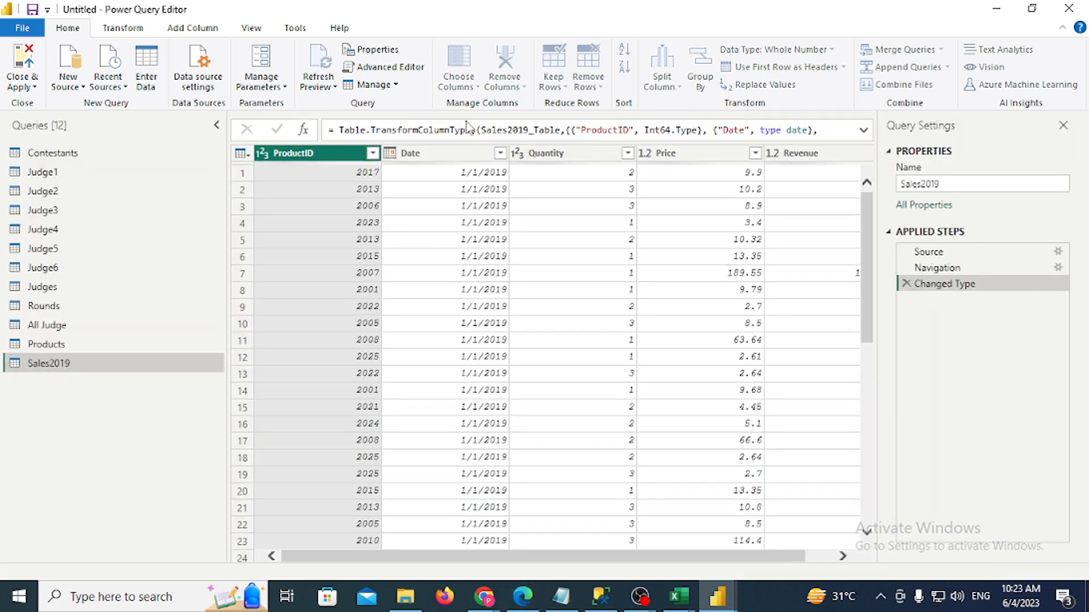
{"action": "left_click", "coordinate": [464, 123]}
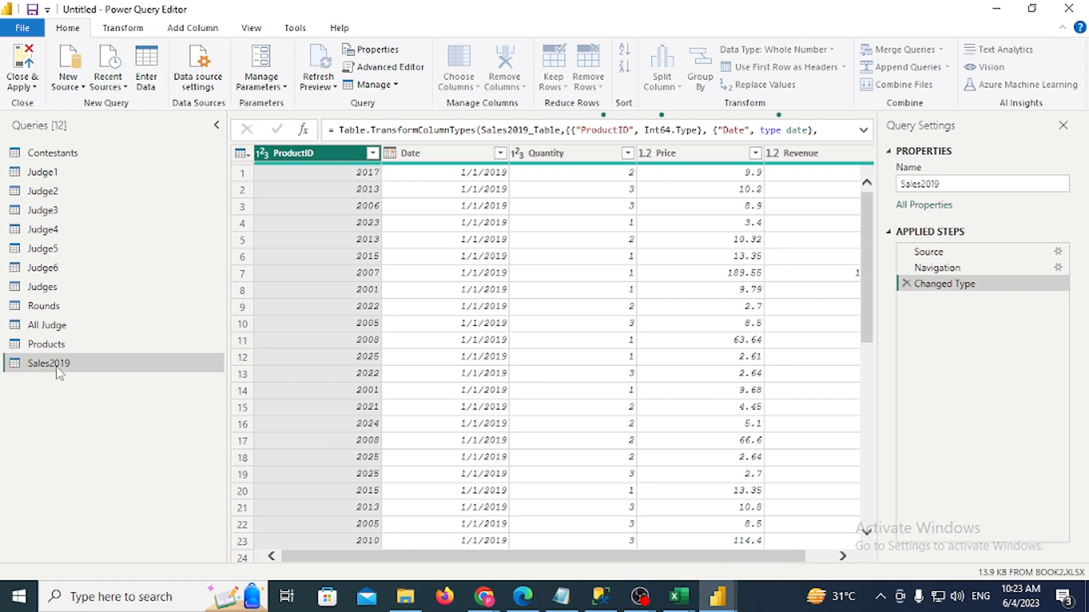
Examine the Products query and, in Excel, the Product, Sum of Quantity and Sum of Revenue summary on the Sumifs sheet
{"action": "left_click", "coordinate": [42, 344]}
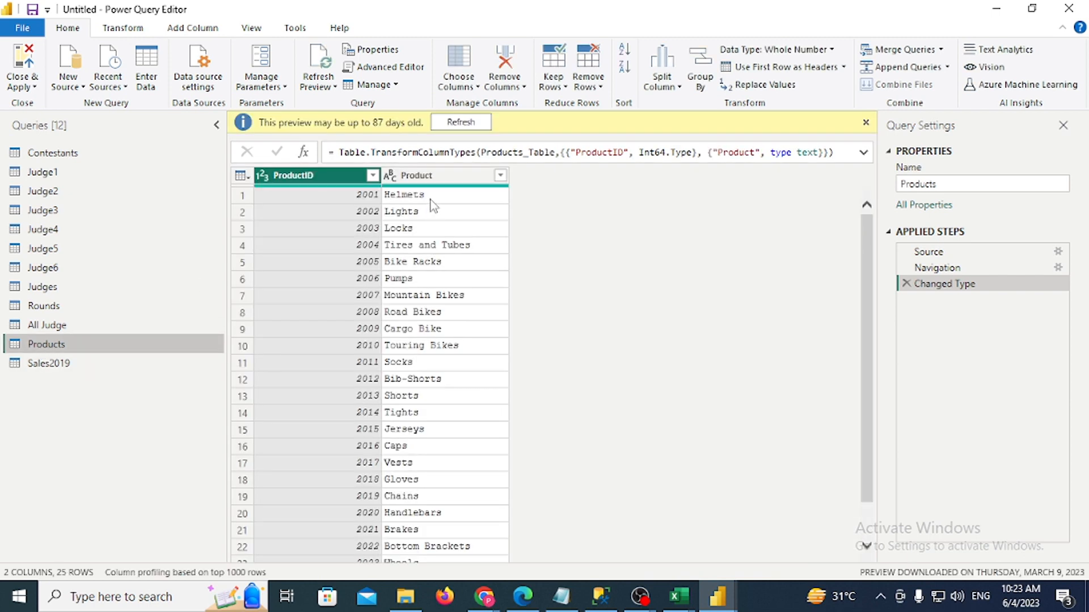
{"action": "left_click", "coordinate": [689, 572]}
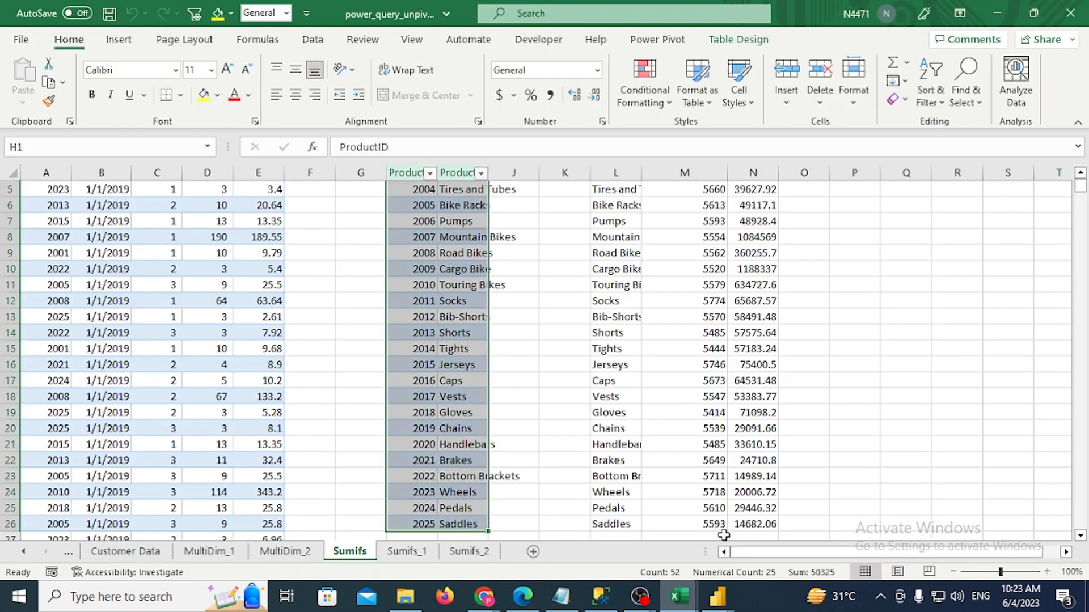
{"action": "left_click", "coordinate": [624, 256]}
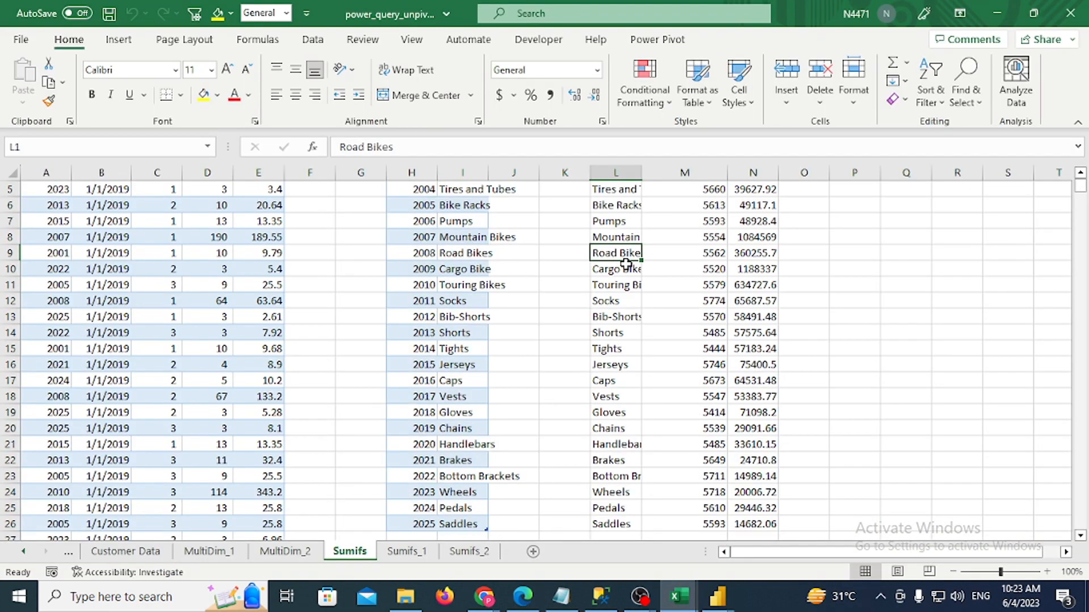
{"action": "key", "text": "ctrl+Up"}
{"action": "key", "text": "Down"}
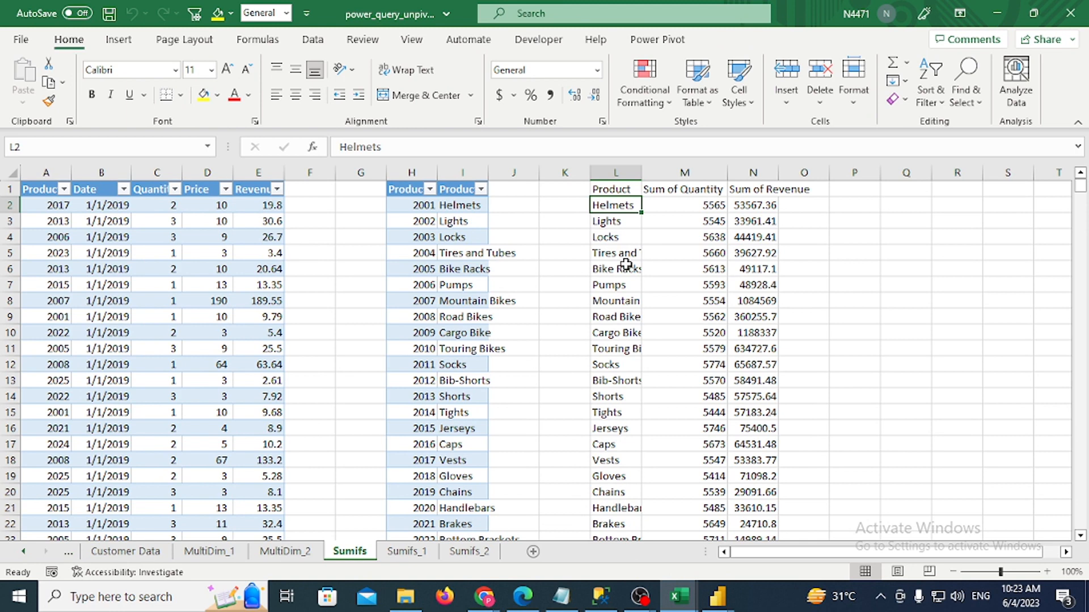
{"action": "key", "text": "Right"}
{"action": "key", "text": "Up"}
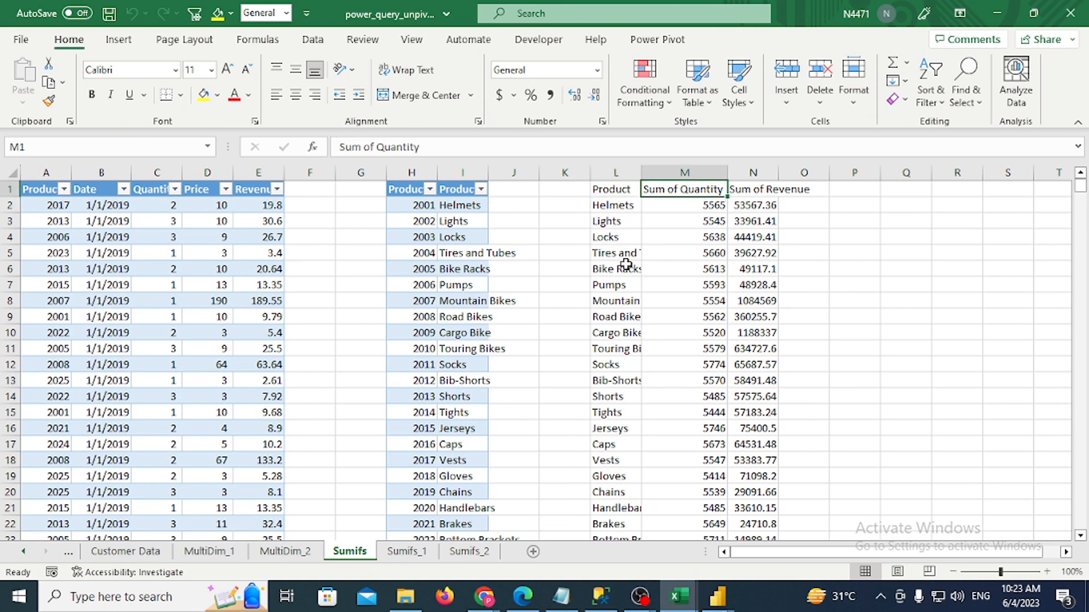
{"action": "key", "text": "Down"}
{"action": "key", "text": "Right"}
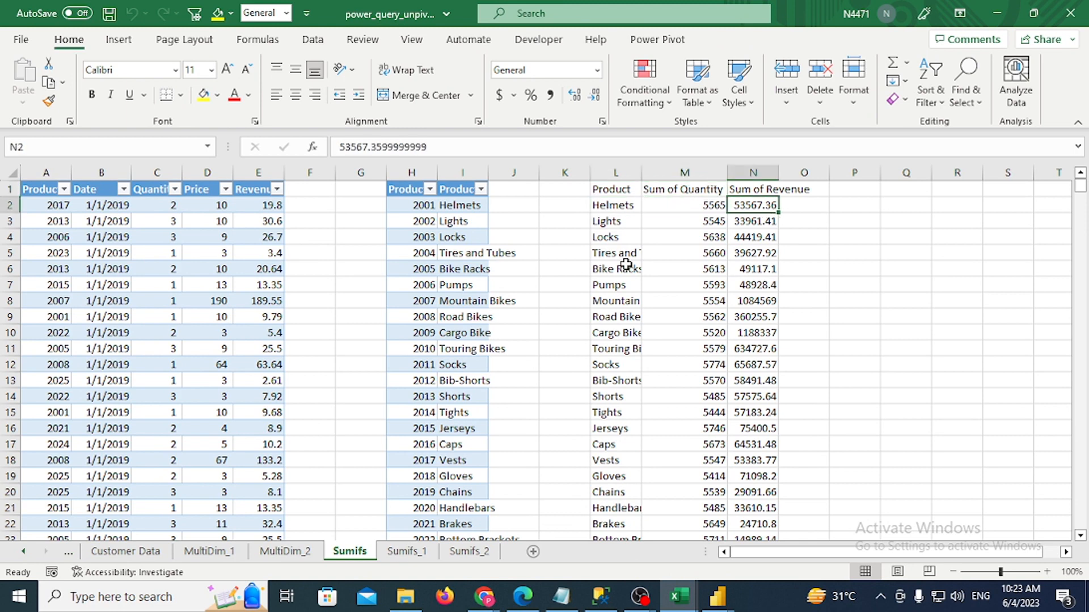
{"action": "key", "text": "Up"}
{"action": "key", "text": "Down"}
{"action": "key", "text": "Left"}
{"action": "key", "text": "Left"}
{"action": "key", "text": "Right"}
{"action": "key", "text": "Left"}
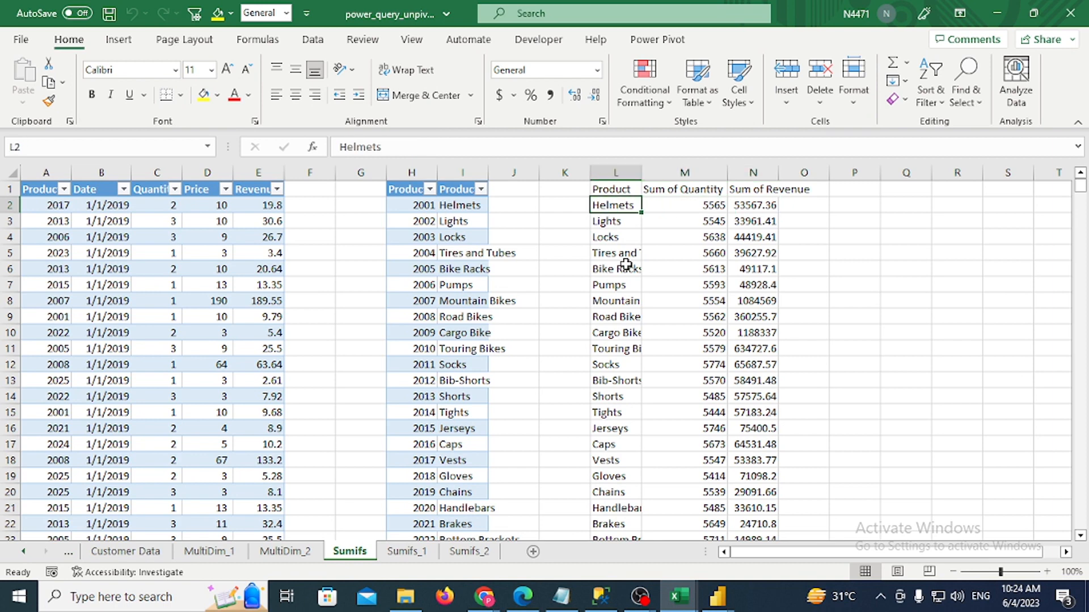
{"action": "key", "text": "ctrl+shift+Down"}
{"action": "key", "text": "shift+Right"}
{"action": "key", "text": "shift+Right"}
{"action": "key", "text": "shift+Right"}
{"action": "key", "text": "shift+Left"}
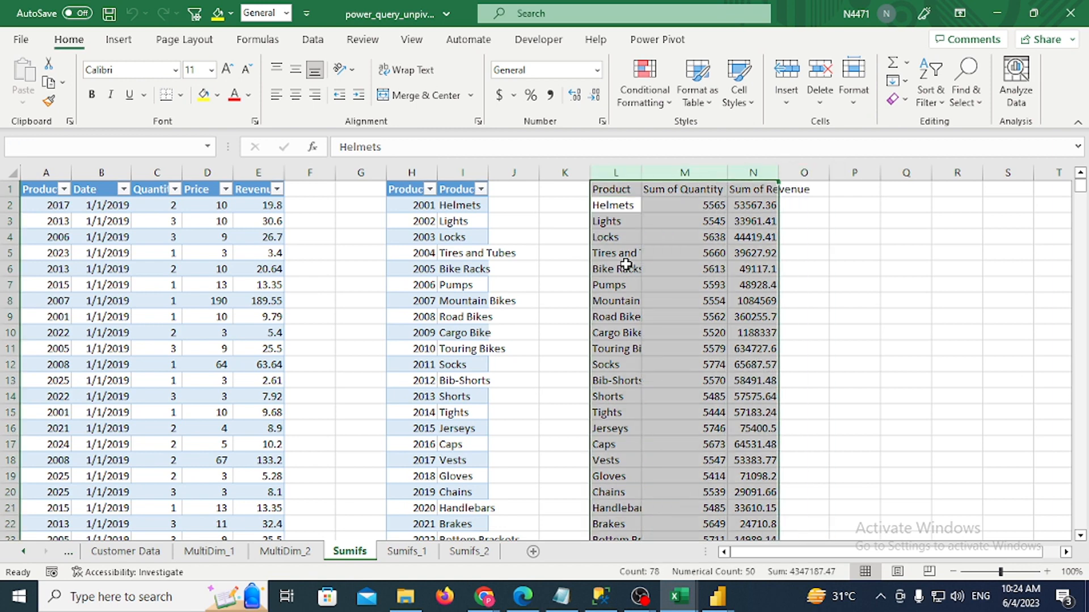
Review the Products and Sales2019 queries in Power Query Editor against the summary table on the Sumifs sheet in Excel
{"action": "key", "text": "alt+Tab"}
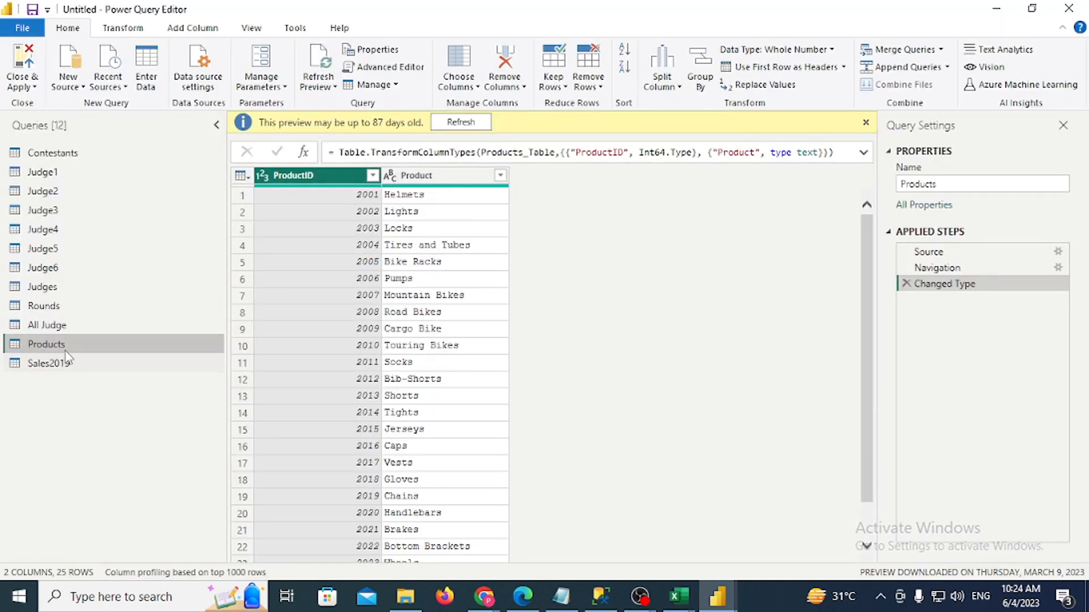
{"action": "left_click", "coordinate": [70, 375]}
{"action": "left_click", "coordinate": [64, 353]}
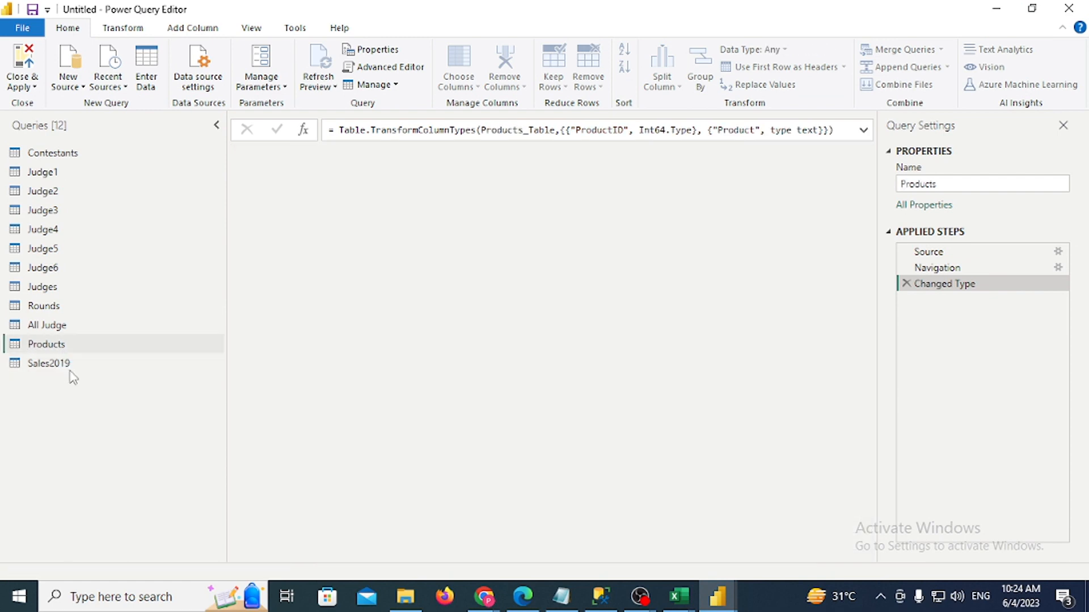
{"action": "left_click", "coordinate": [65, 365]}
{"action": "key", "text": "alt+Tab"}
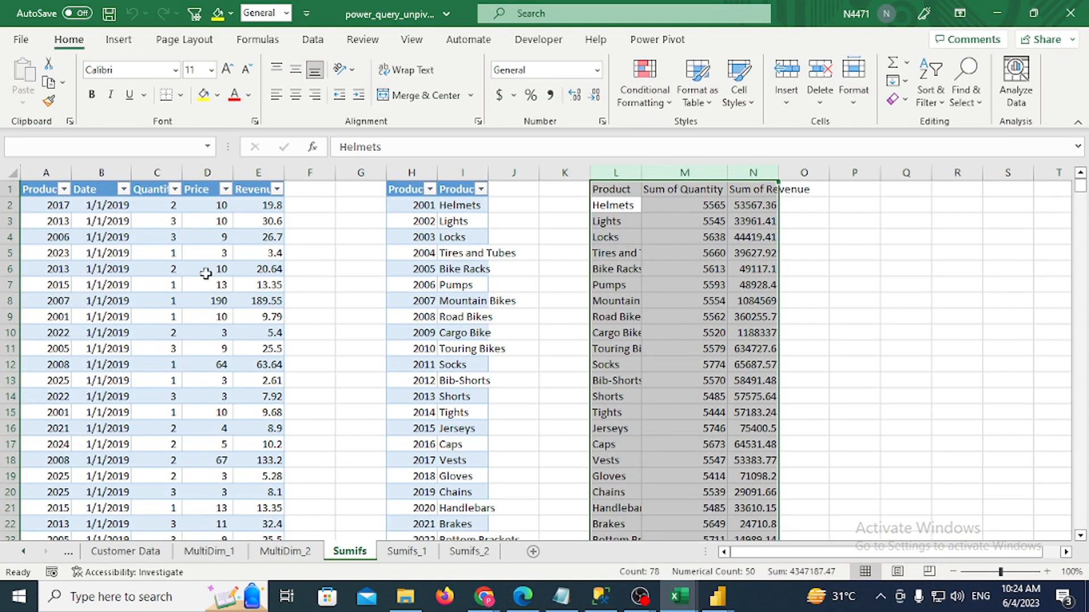
Autofit the Product and Sum of Revenue column widths in the summary table on the Sumifs sheet
{"action": "left_click_drag", "start_coordinate": [622, 193], "coordinate": [744, 194]}
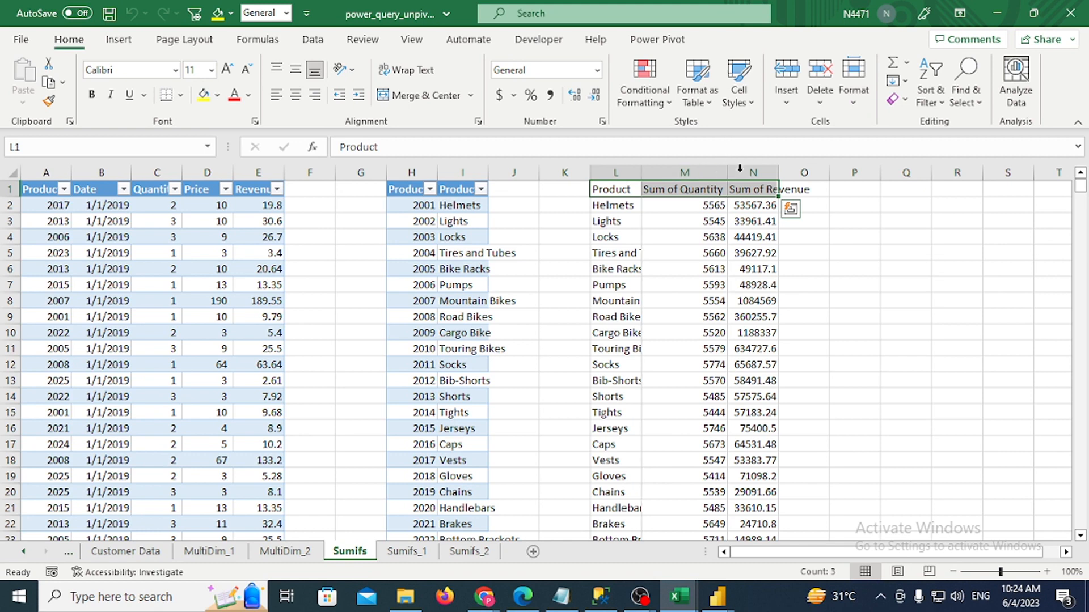
{"action": "double_click", "coordinate": [778, 172]}
{"action": "double_click", "coordinate": [642, 172]}
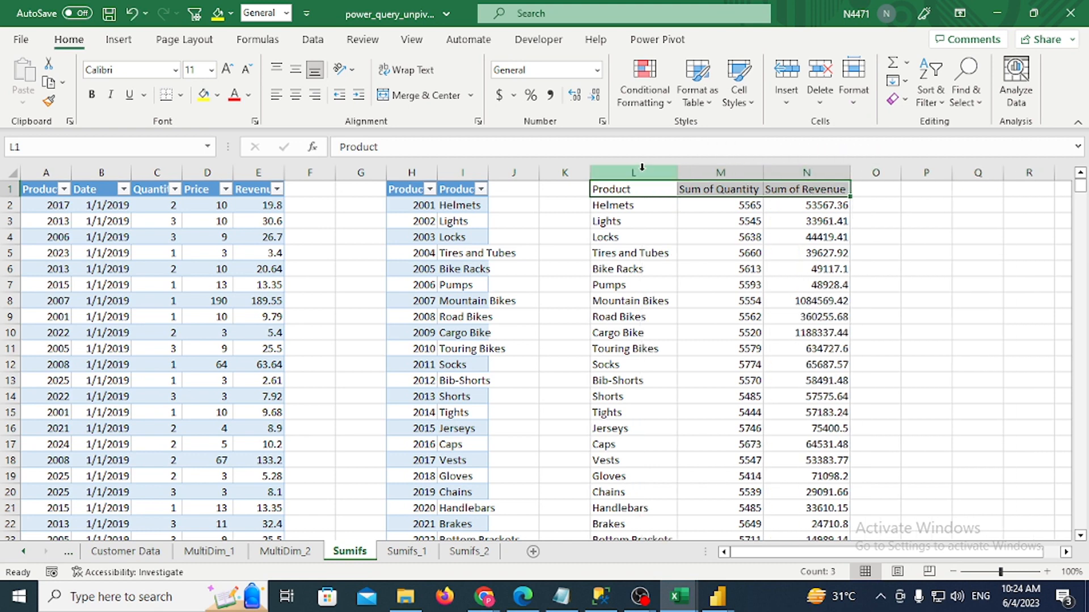
{"action": "left_click", "coordinate": [614, 205]}
{"action": "left_click", "coordinate": [746, 205]}
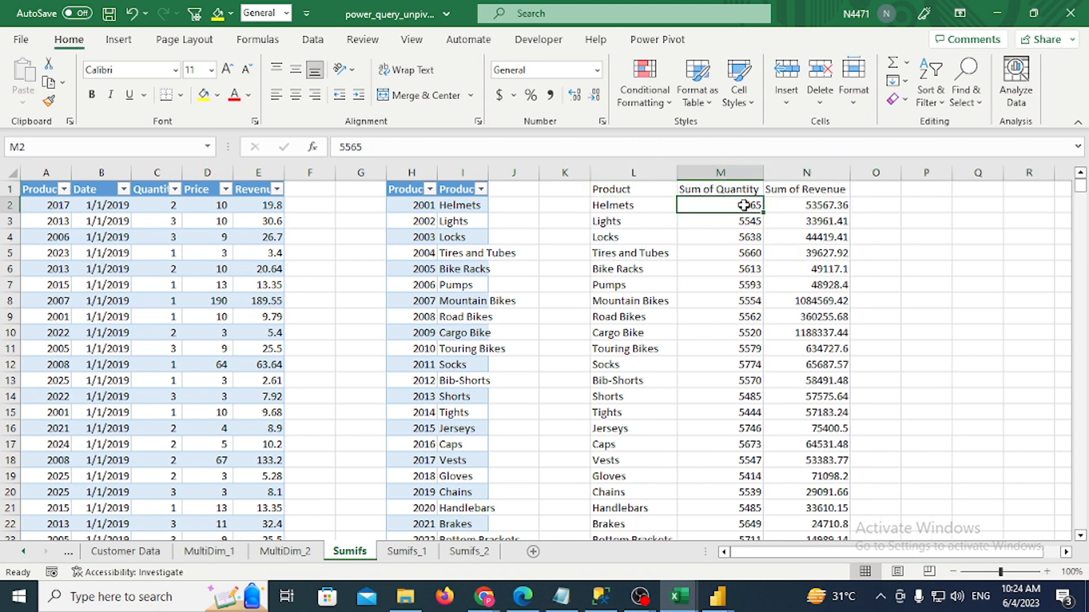
{"action": "left_click_drag", "start_coordinate": [454, 205], "coordinate": [452, 463]}
{"action": "left_click", "coordinate": [710, 205]}
{"action": "left_click", "coordinate": [458, 206]}
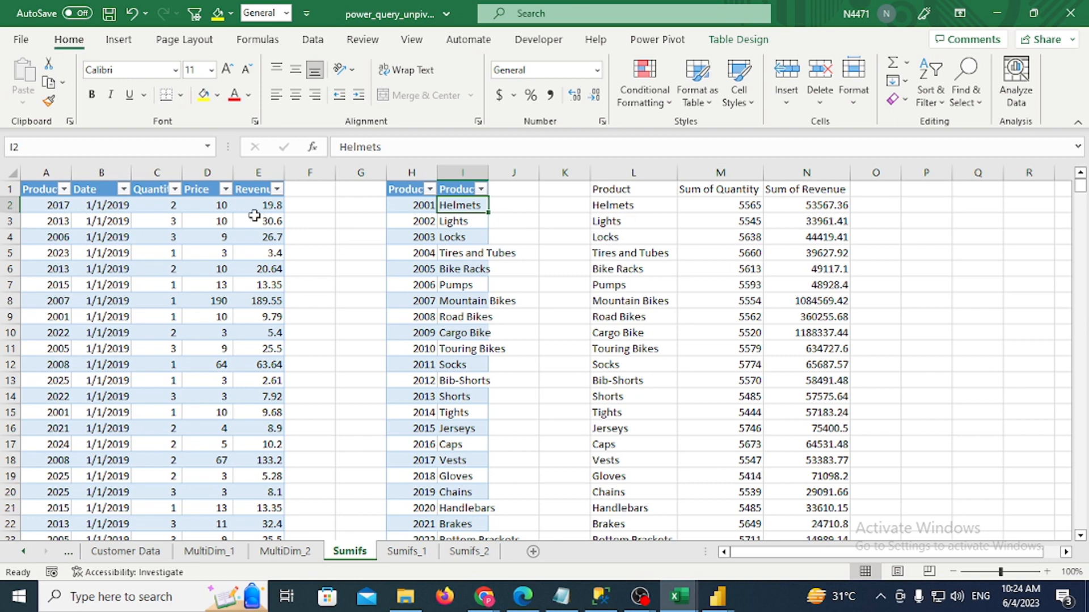
Switch to Power Query Editor and merge Sales2019 with Products on ProductID as a new query, using a Left Outer join
{"action": "key", "text": "alt+Tab"}
{"action": "left_click", "coordinate": [69, 346]}
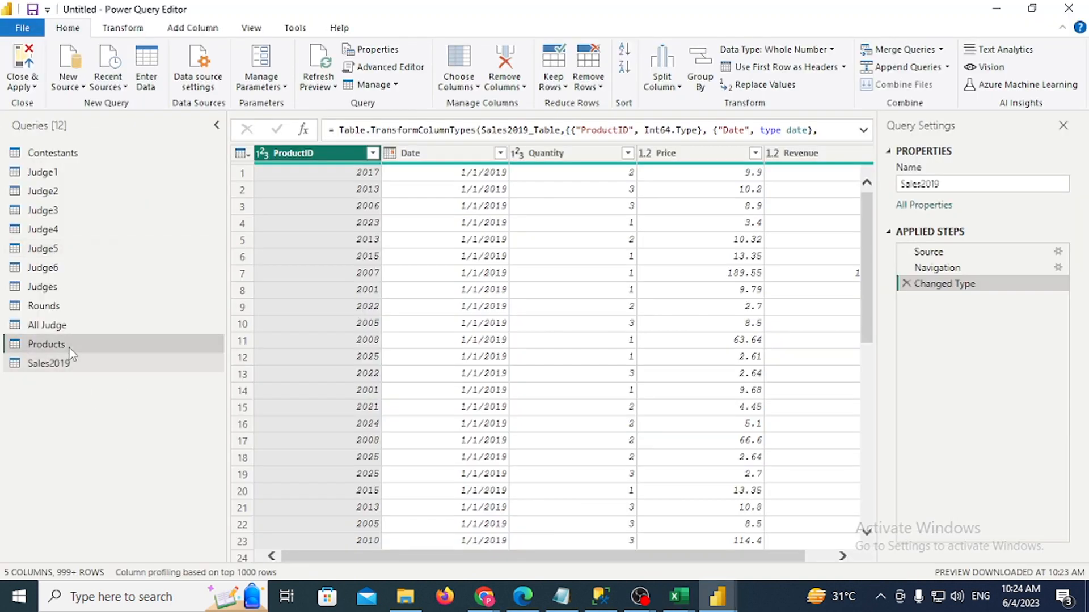
{"action": "left_click", "coordinate": [77, 366]}
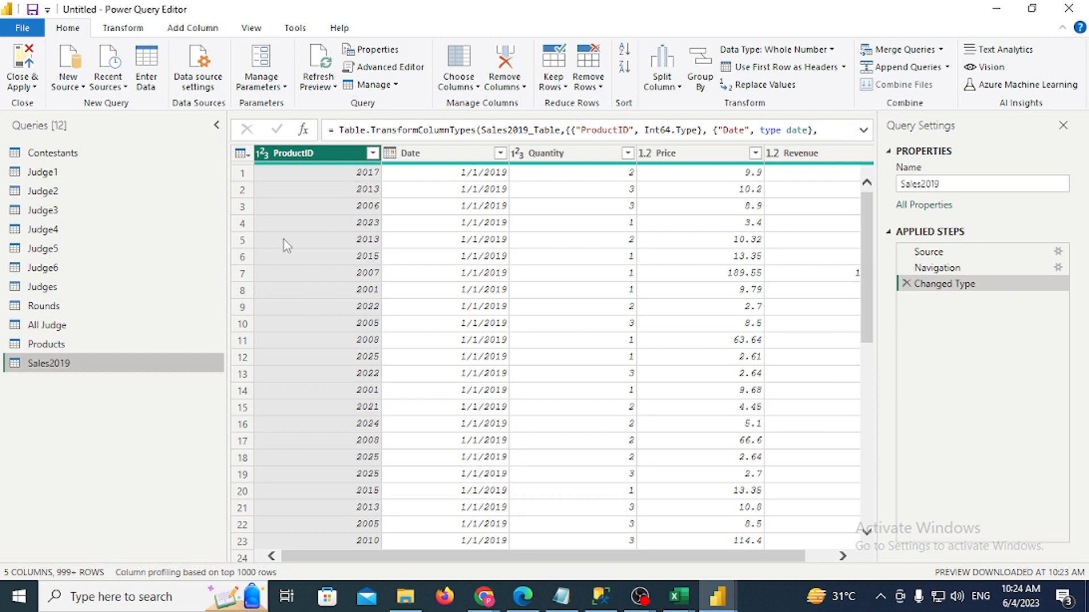
{"action": "left_click", "coordinate": [942, 51]}
{"action": "left_click", "coordinate": [933, 88]}
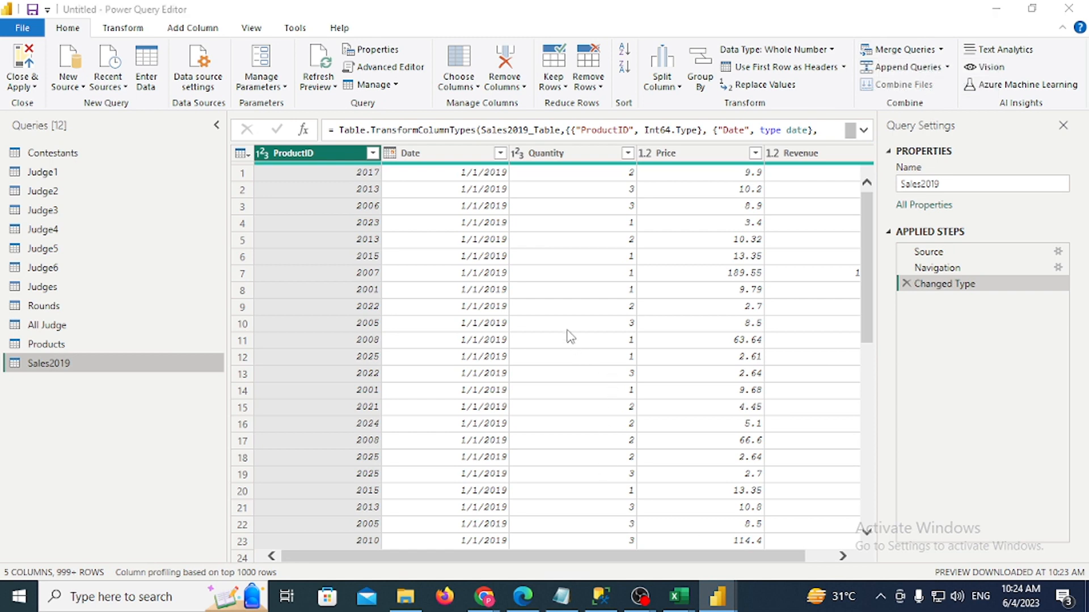
{"action": "left_click", "coordinate": [436, 274]}
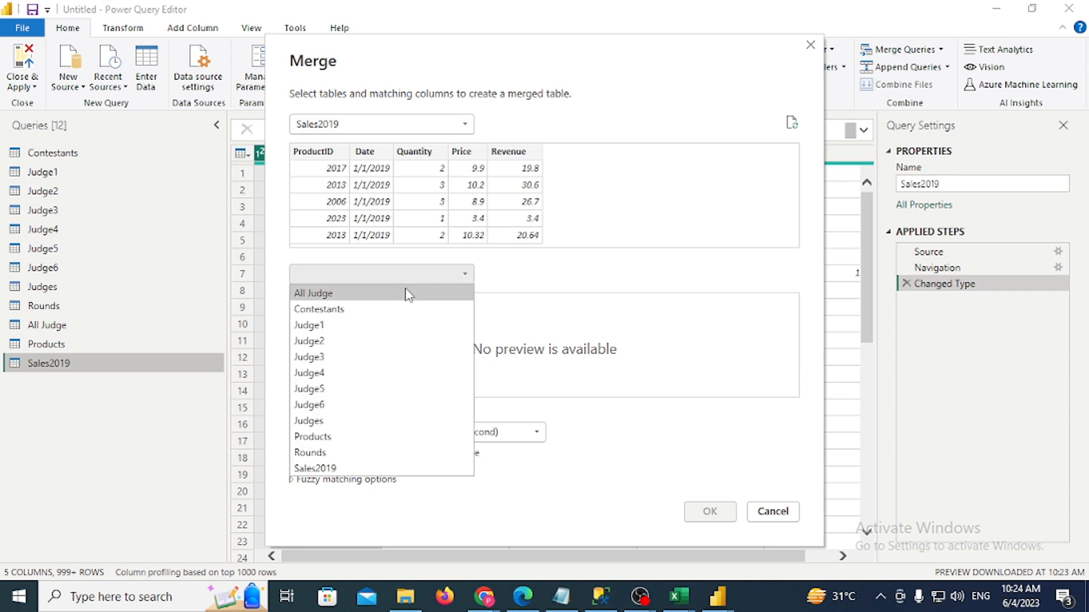
{"action": "left_click", "coordinate": [360, 437]}
{"action": "left_click", "coordinate": [315, 306]}
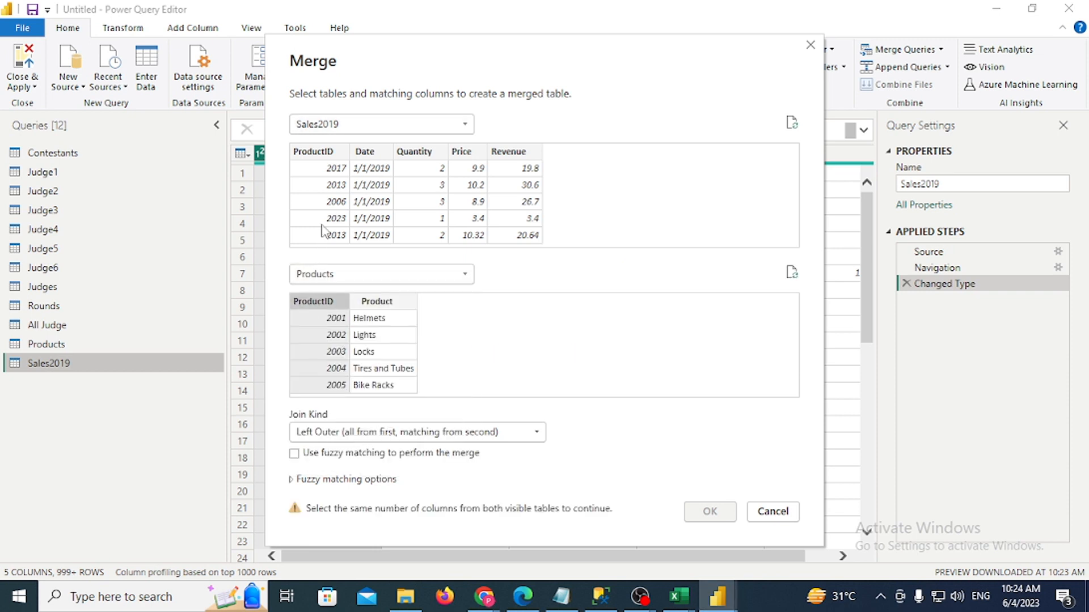
{"action": "left_click", "coordinate": [319, 154]}
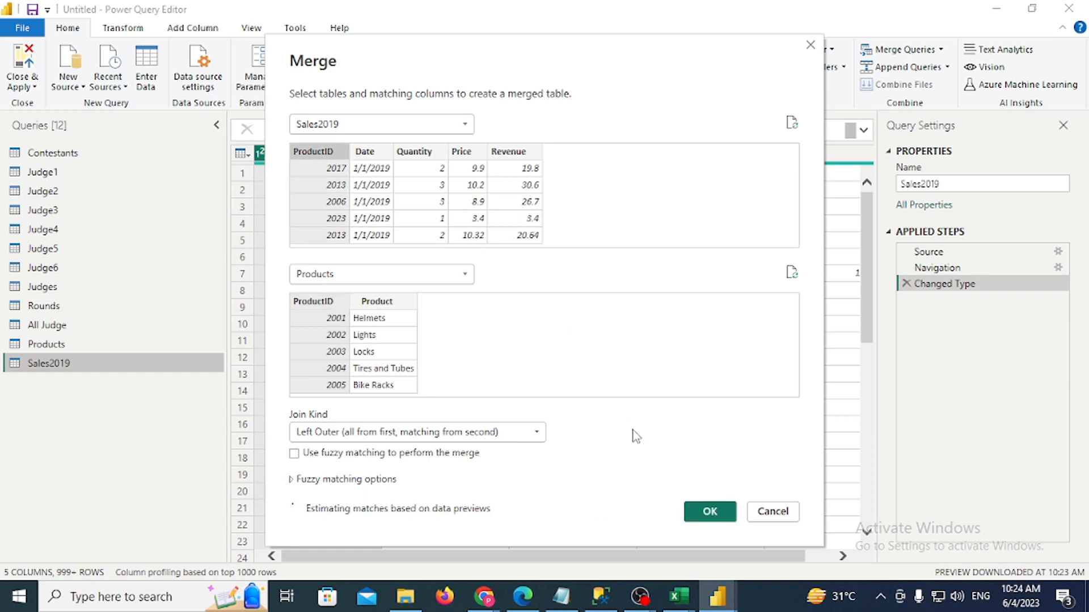
{"action": "left_click", "coordinate": [710, 512]}
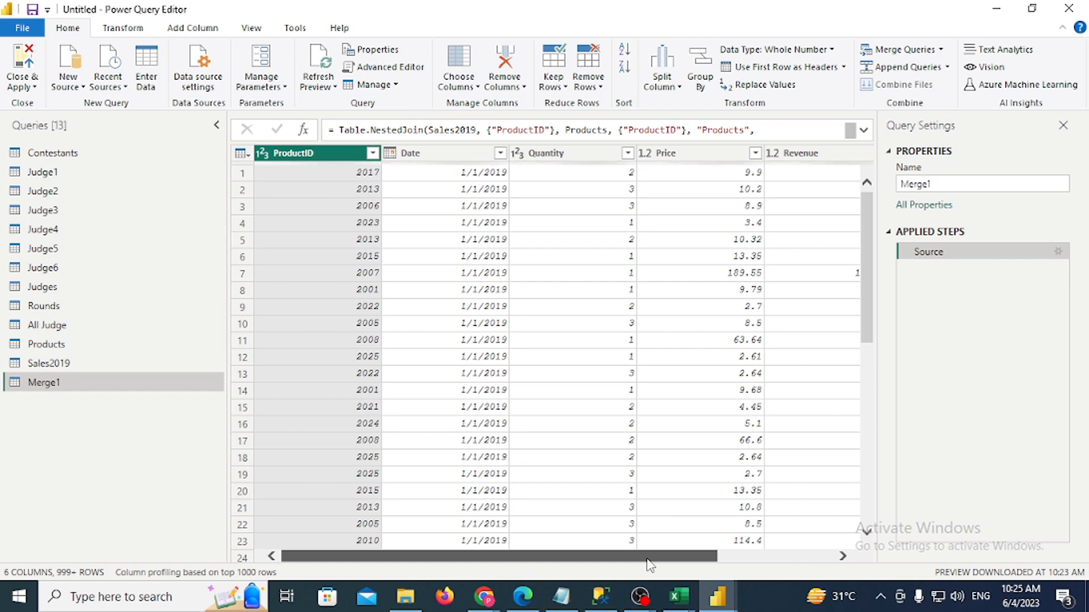
Expand the merged query's Products column to include only Product, with the original column name as prefix
{"action": "left_click_drag", "start_coordinate": [650, 565], "coordinate": [766, 561]}
{"action": "left_click", "coordinate": [850, 153]}
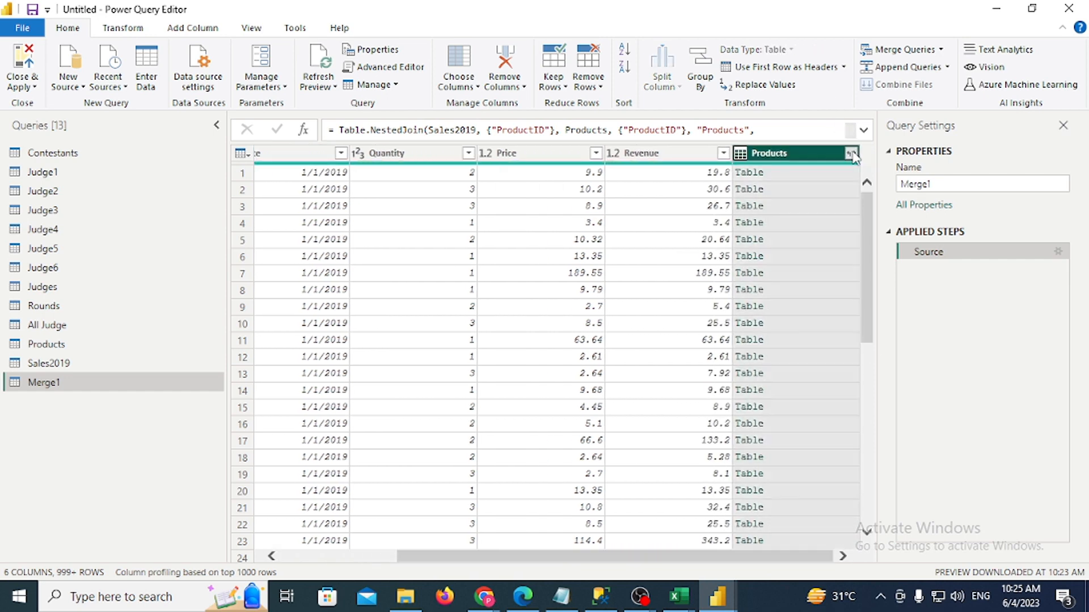
{"action": "left_click", "coordinate": [654, 234]}
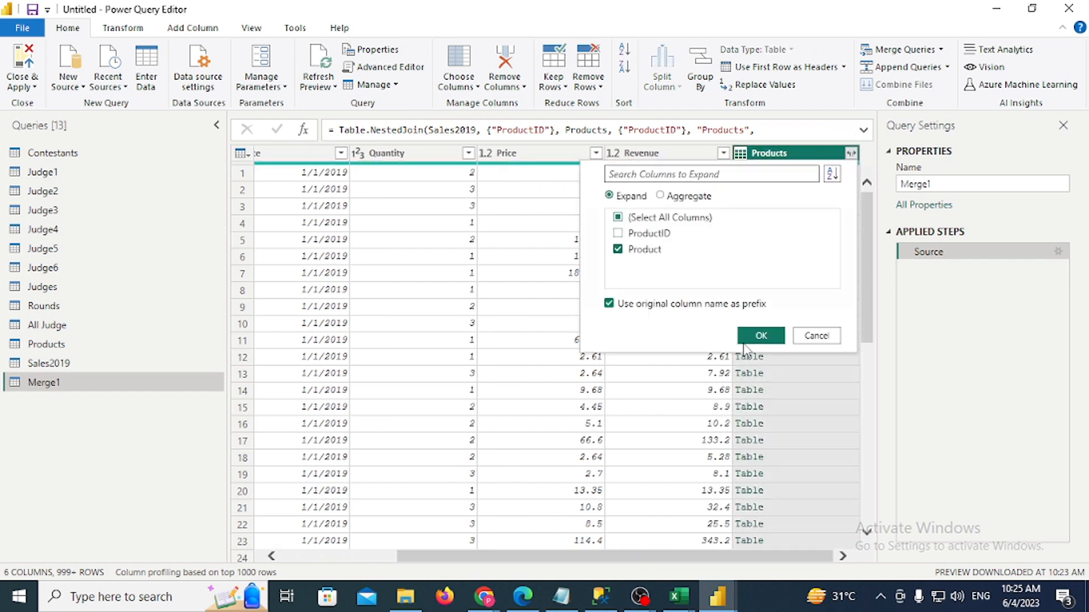
{"action": "left_click", "coordinate": [758, 337]}
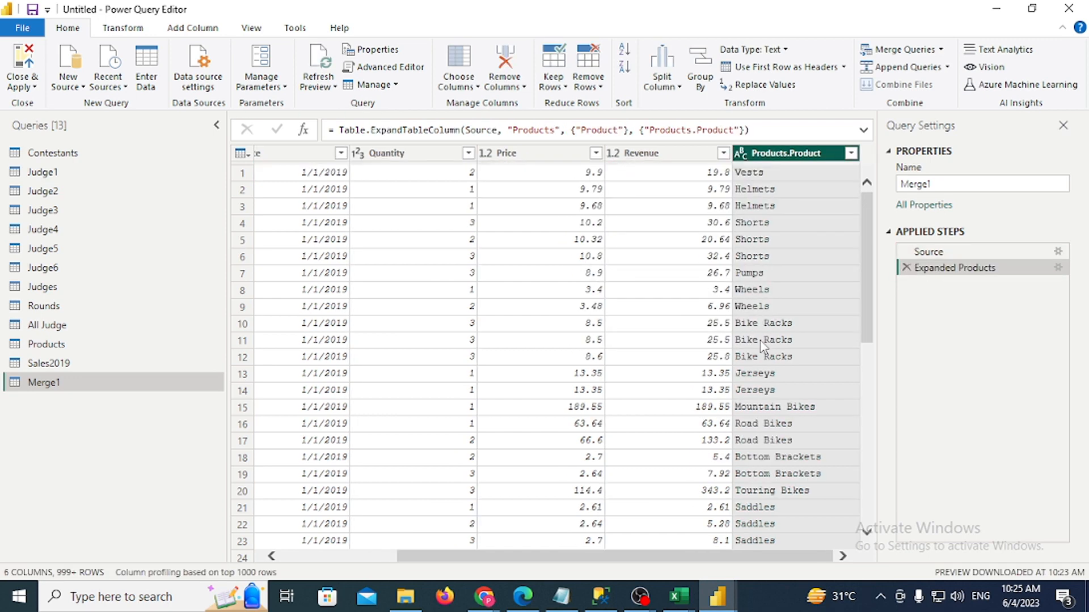
Move the Products.Product column between the Date and Quantity columns
{"action": "left_click_drag", "start_coordinate": [758, 557], "coordinate": [728, 557]}
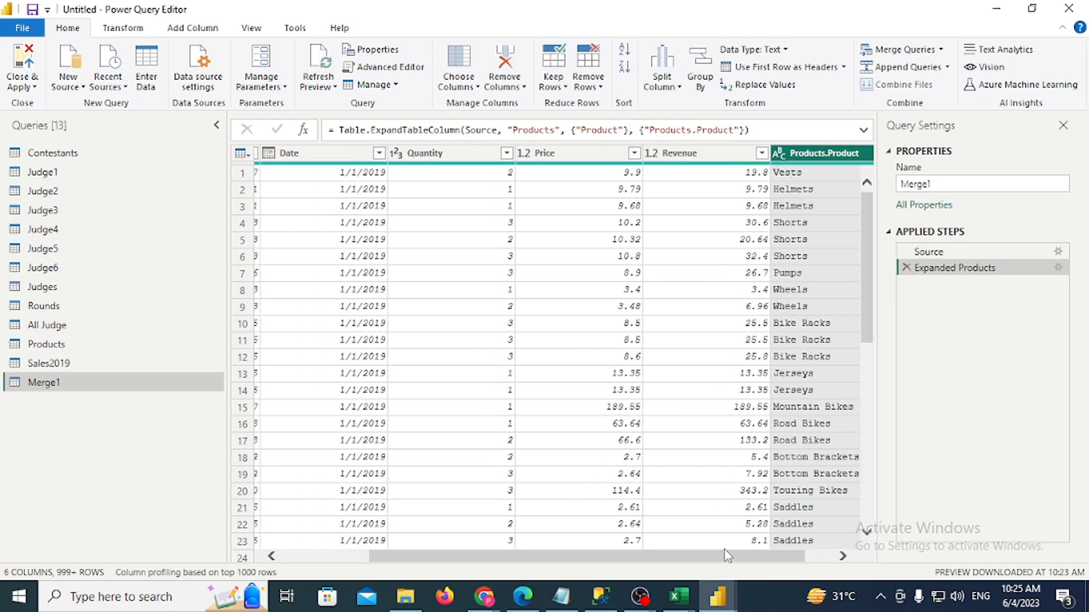
{"action": "left_click", "coordinate": [470, 159]}
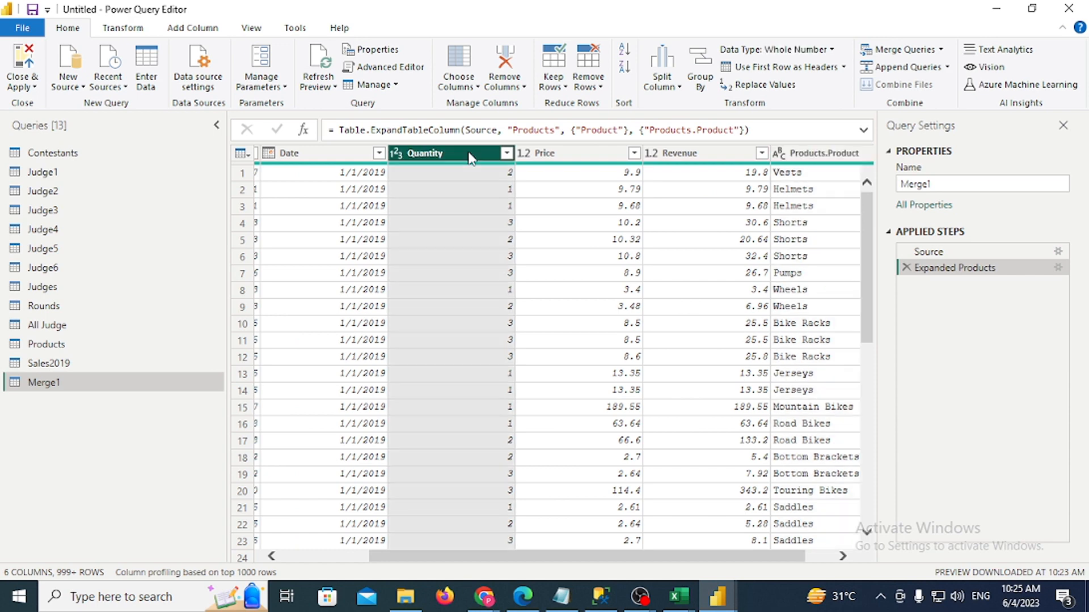
{"action": "left_click", "coordinate": [812, 159]}
{"action": "left_click", "coordinate": [436, 159]}
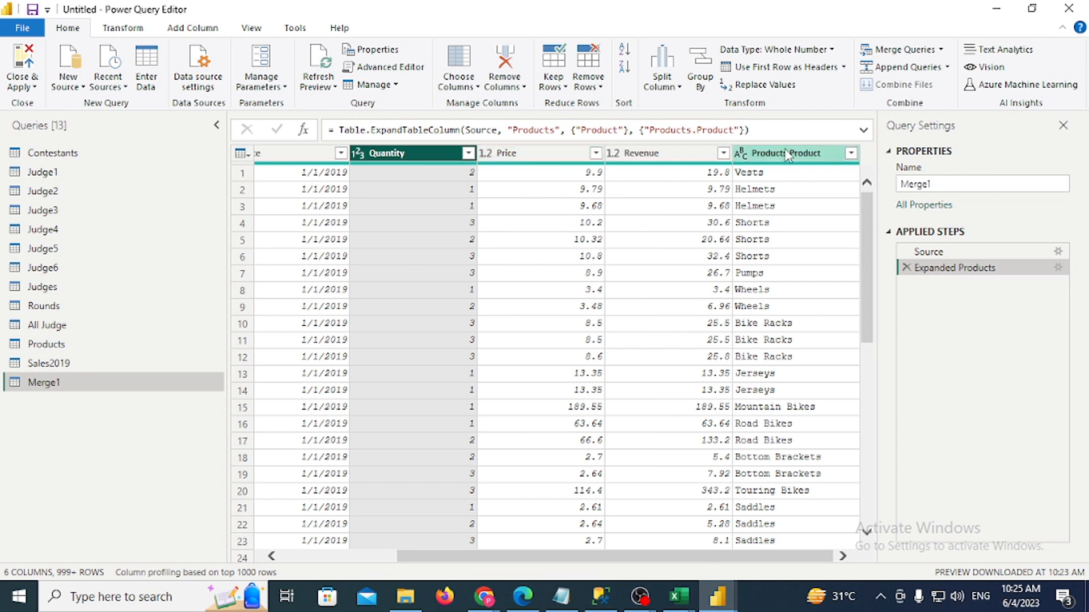
{"action": "left_click", "coordinate": [797, 159]}
{"action": "left_click_drag", "start_coordinate": [553, 161], "coordinate": [296, 165]}
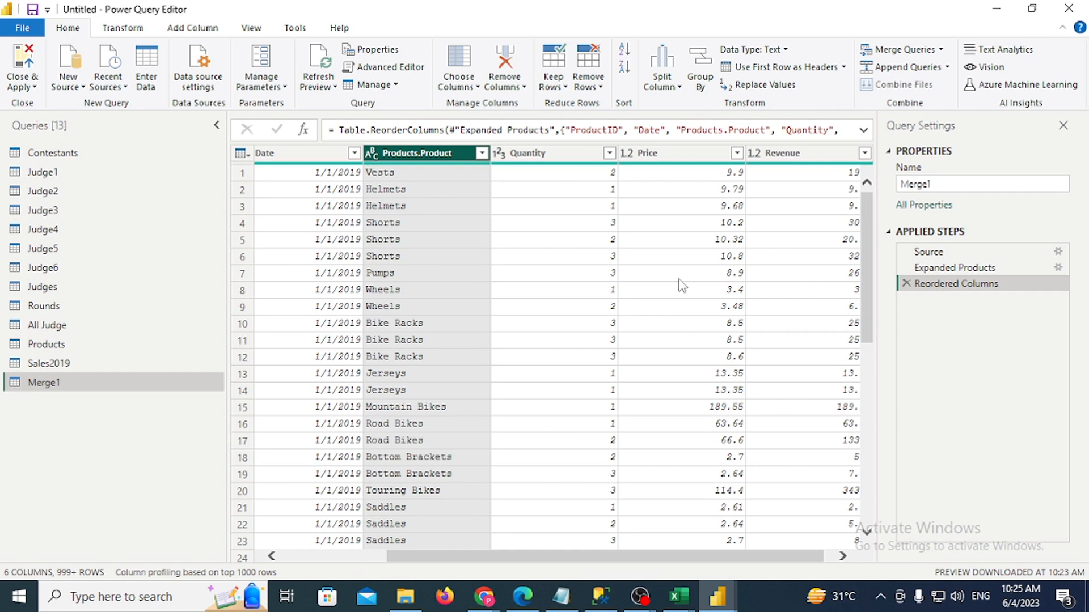
Compare the Excel summary layout with the merged query and examine how its Quantity, Price and Revenue values relate
{"action": "key", "text": "alt+Tab"}
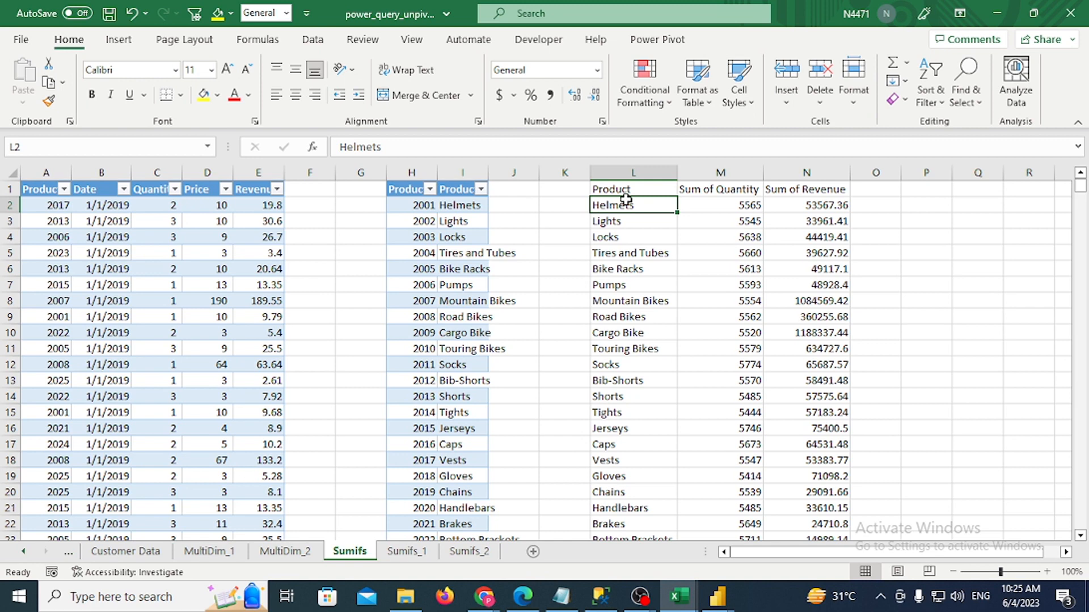
{"action": "key", "text": "alt+Tab"}
{"action": "left_click_drag", "start_coordinate": [691, 556], "coordinate": [702, 556]}
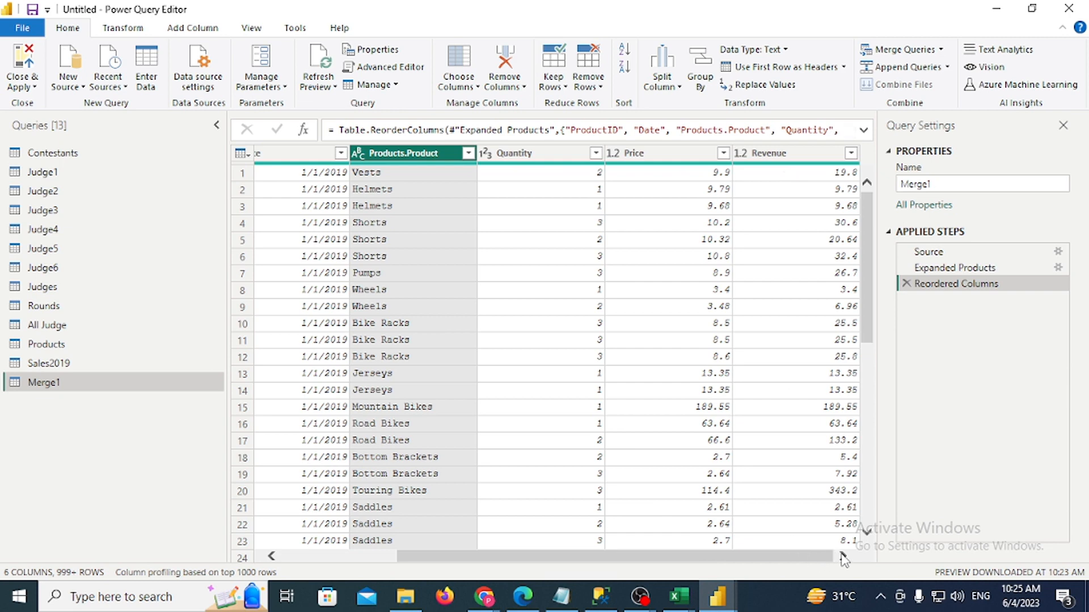
{"action": "left_click", "coordinate": [673, 182]}
{"action": "left_click", "coordinate": [576, 182]}
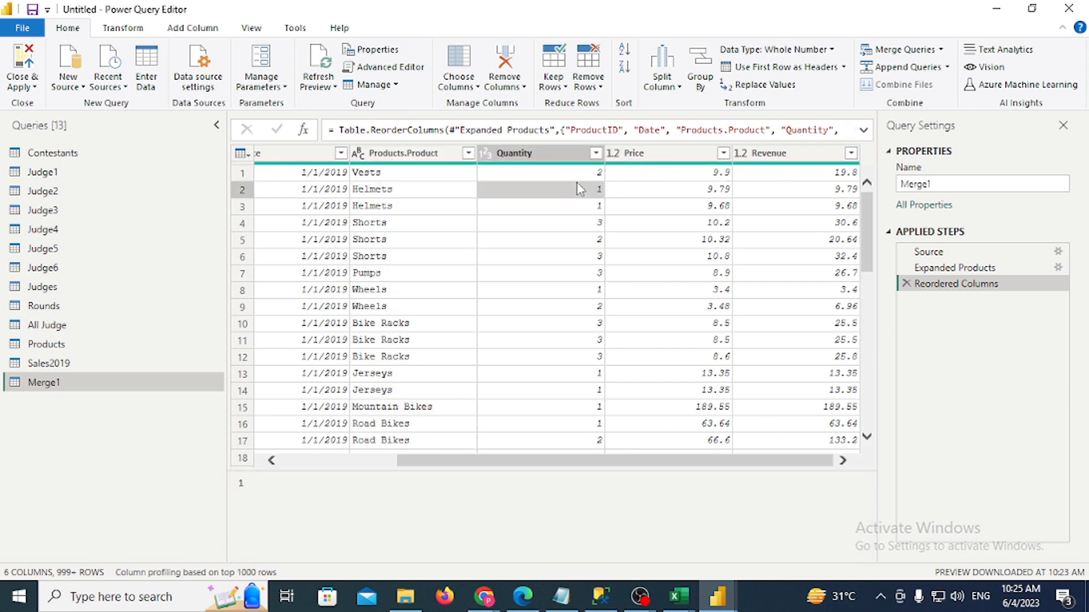
{"action": "left_click", "coordinate": [680, 178]}
{"action": "left_click", "coordinate": [793, 179]}
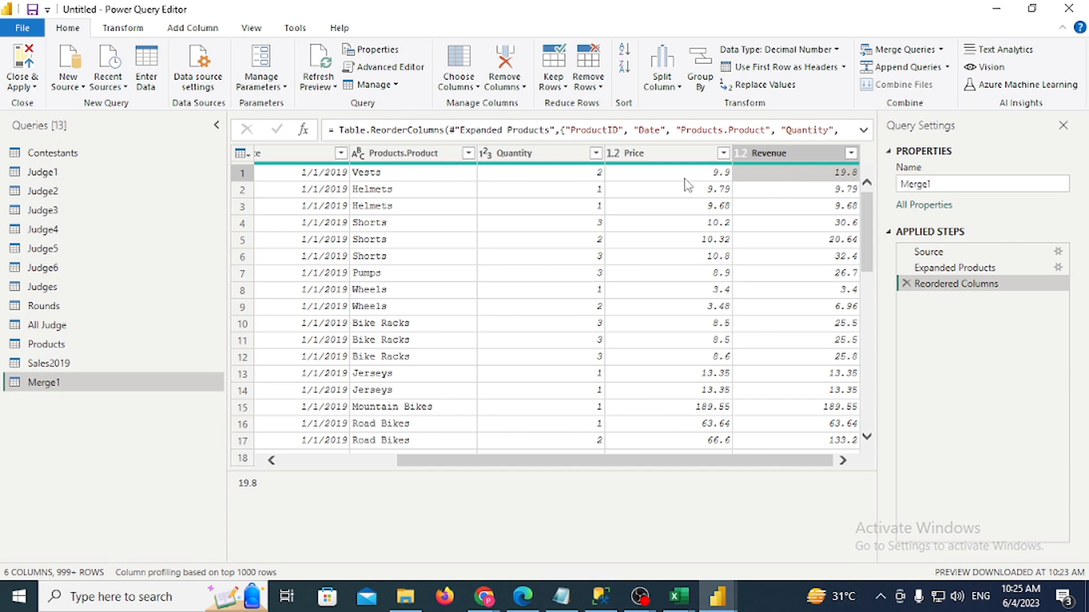
{"action": "left_click", "coordinate": [575, 173]}
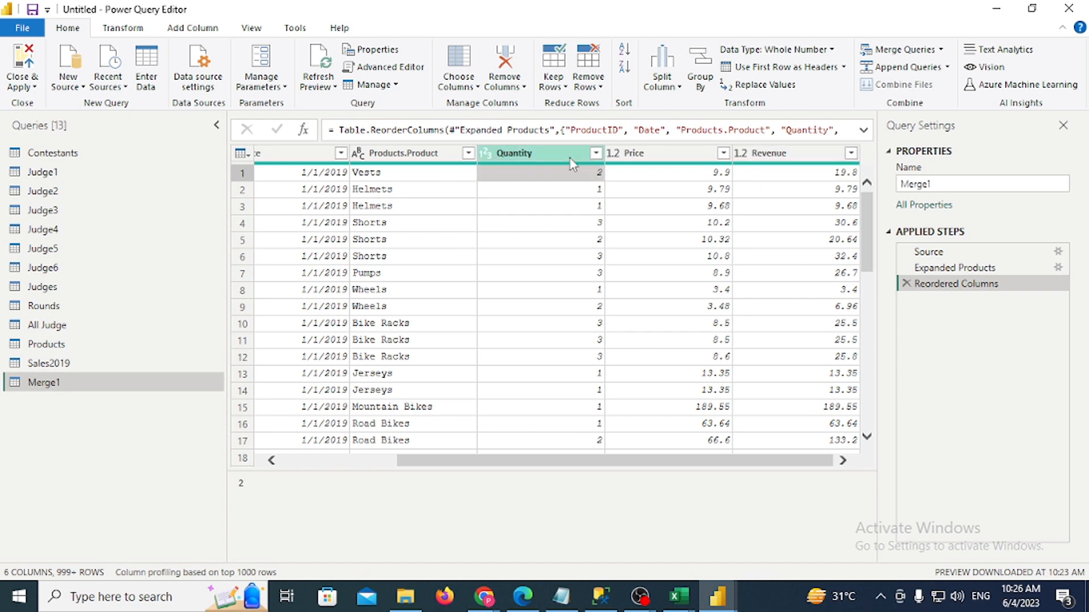
{"action": "left_click", "coordinate": [569, 158]}
{"action": "left_click", "coordinate": [649, 160], "text": "ctrl"}
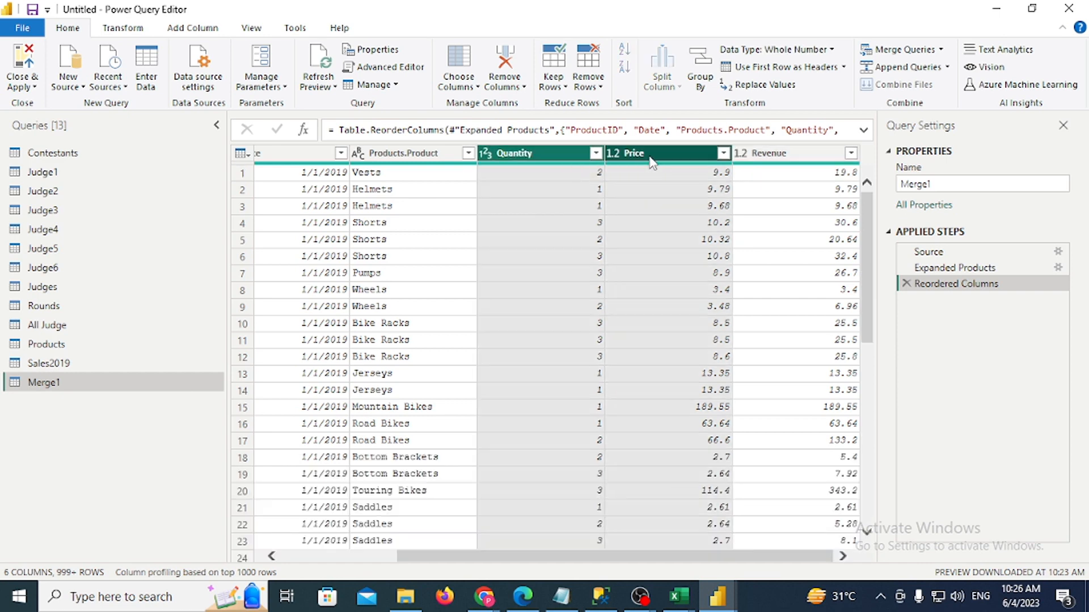
{"action": "left_click", "coordinate": [761, 172]}
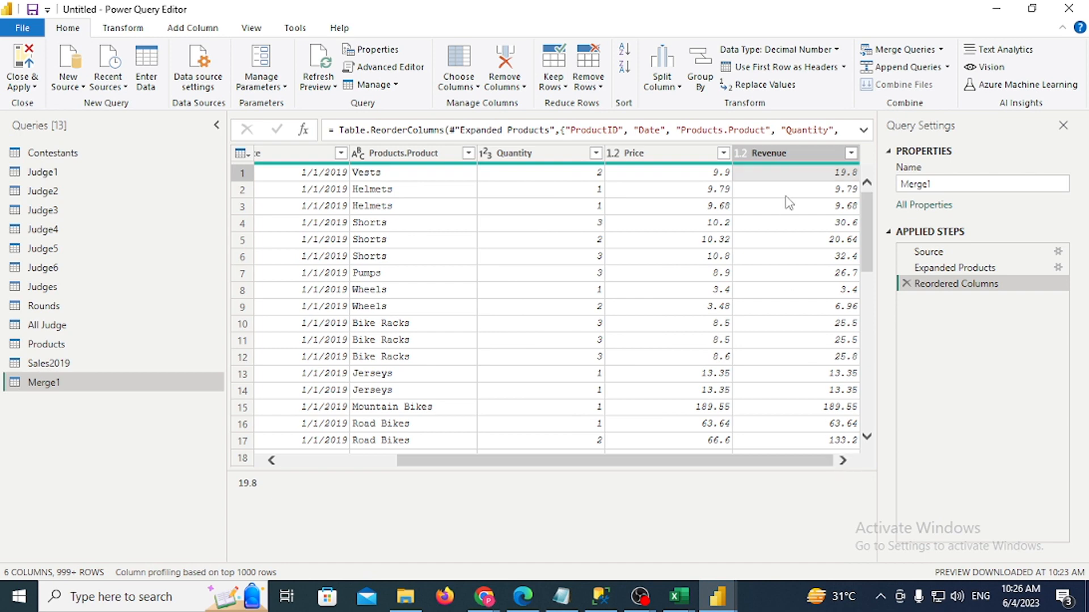
Remove the Revenue column from the merged query
{"action": "left_click", "coordinate": [782, 160]}
{"action": "right_click", "coordinate": [781, 160]}
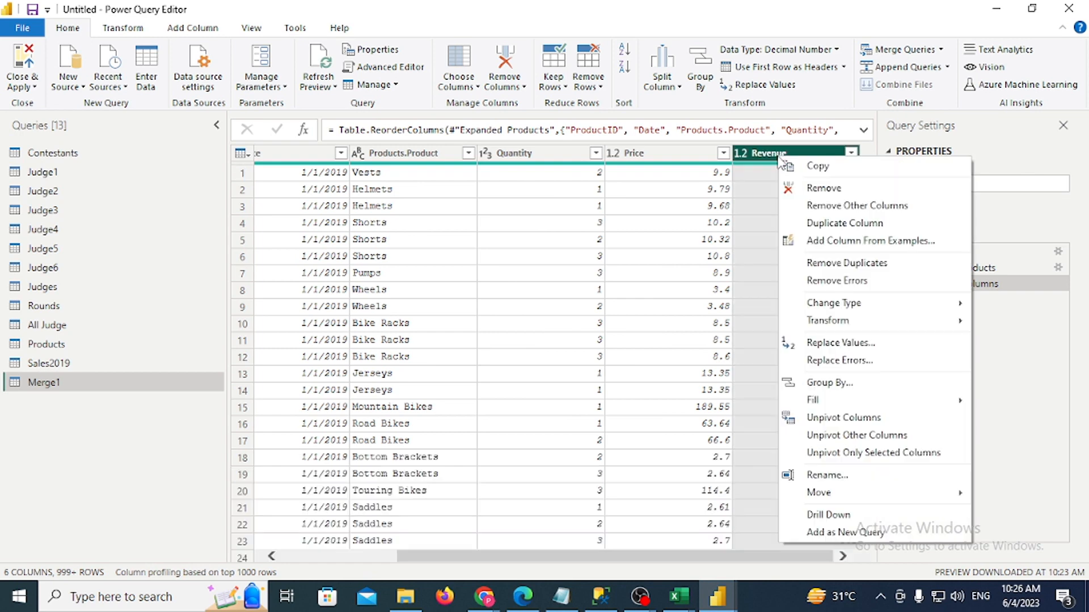
{"action": "left_click", "coordinate": [823, 187]}
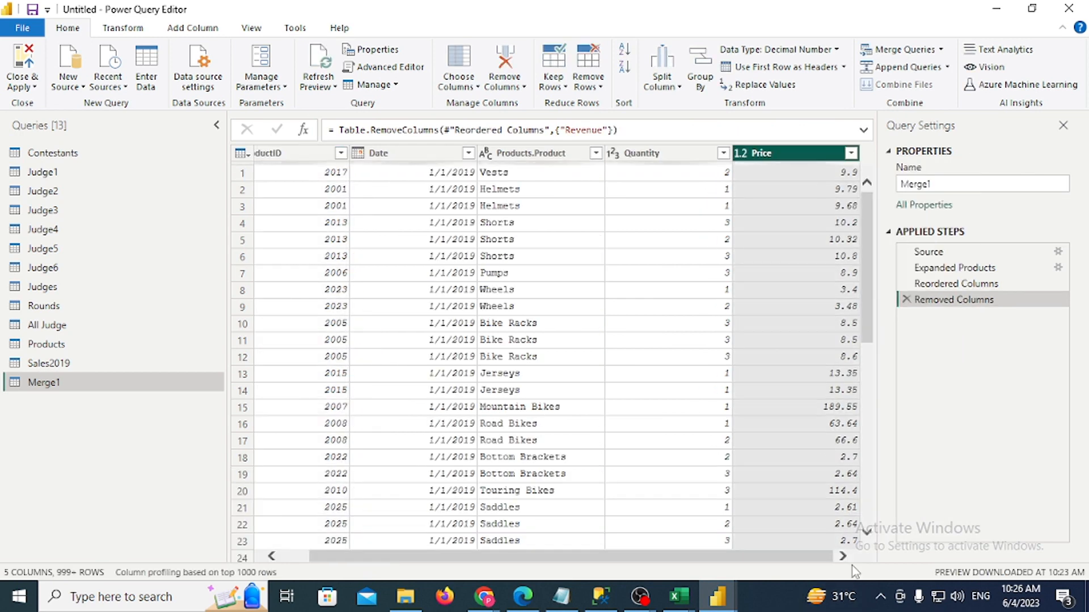
Add a new column to the merged query that multiplies Price by Quantity
{"action": "left_click", "coordinate": [669, 157], "text": "shift"}
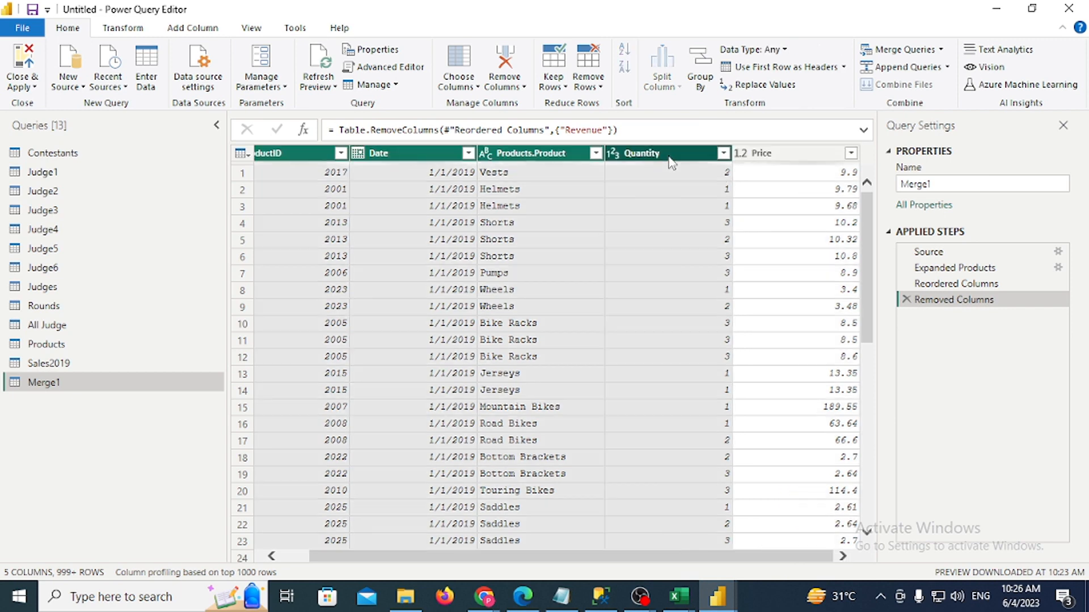
{"action": "left_click", "coordinate": [775, 164]}
{"action": "left_click", "coordinate": [703, 161], "text": "ctrl"}
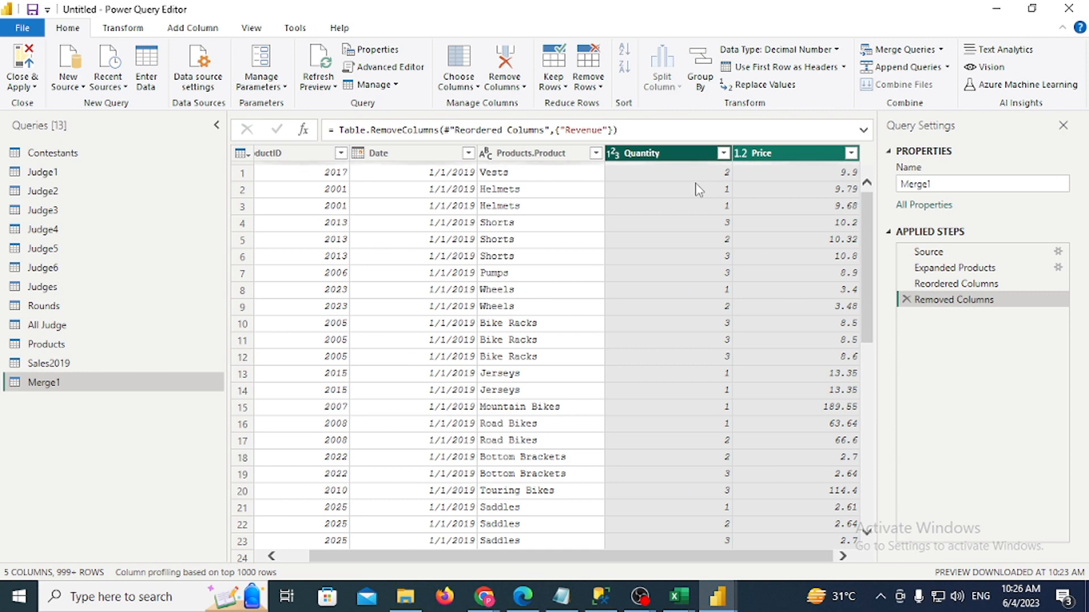
{"action": "left_click", "coordinate": [193, 30]}
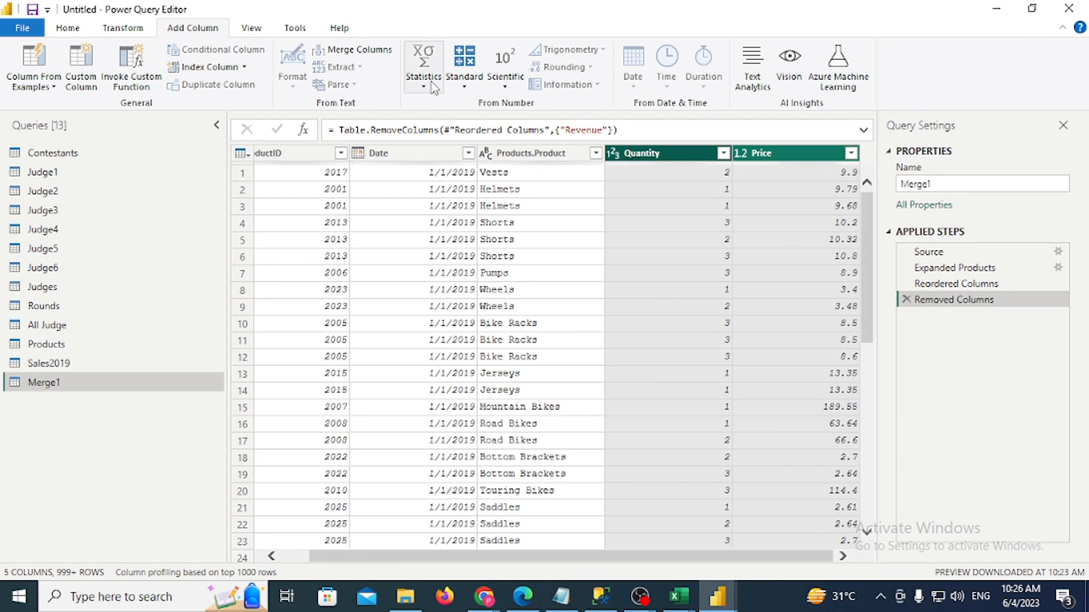
{"action": "left_click", "coordinate": [464, 79]}
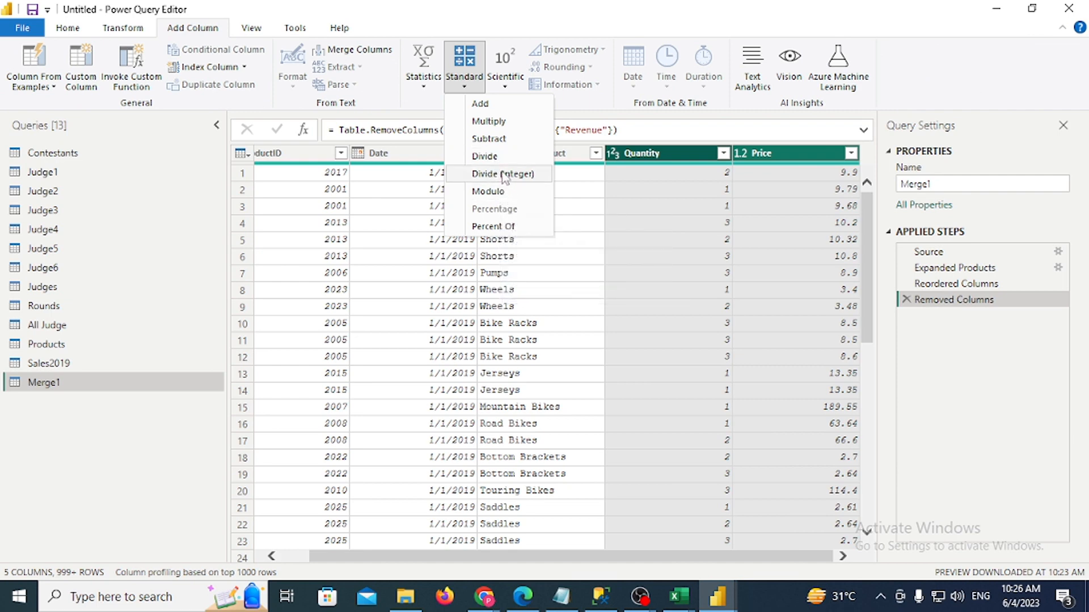
{"action": "left_click", "coordinate": [501, 121]}
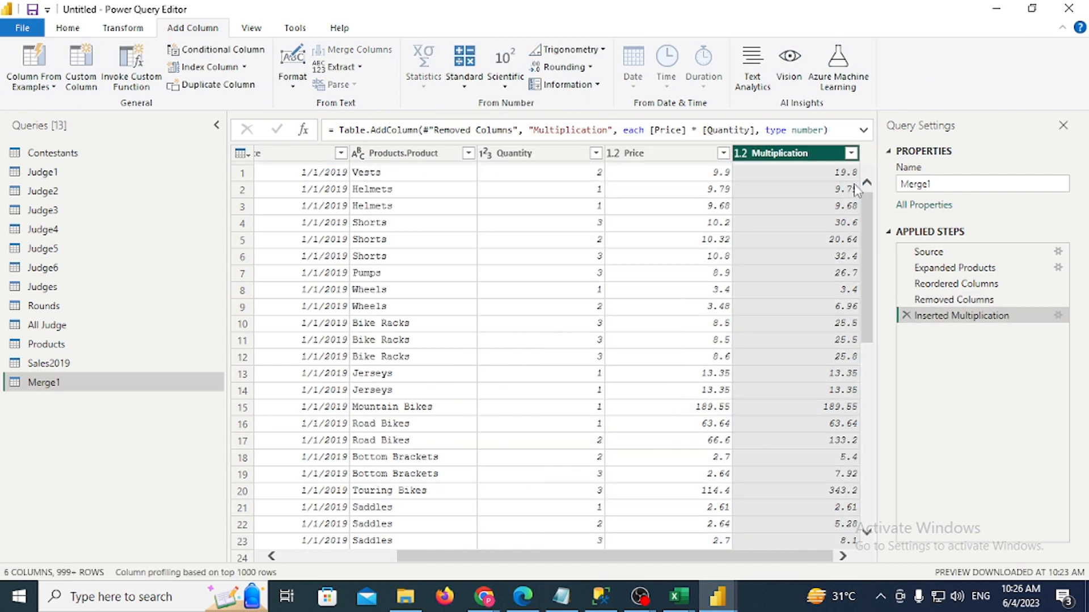
Try to rename the Multiplication column to Price
{"action": "double_click", "coordinate": [801, 153]}
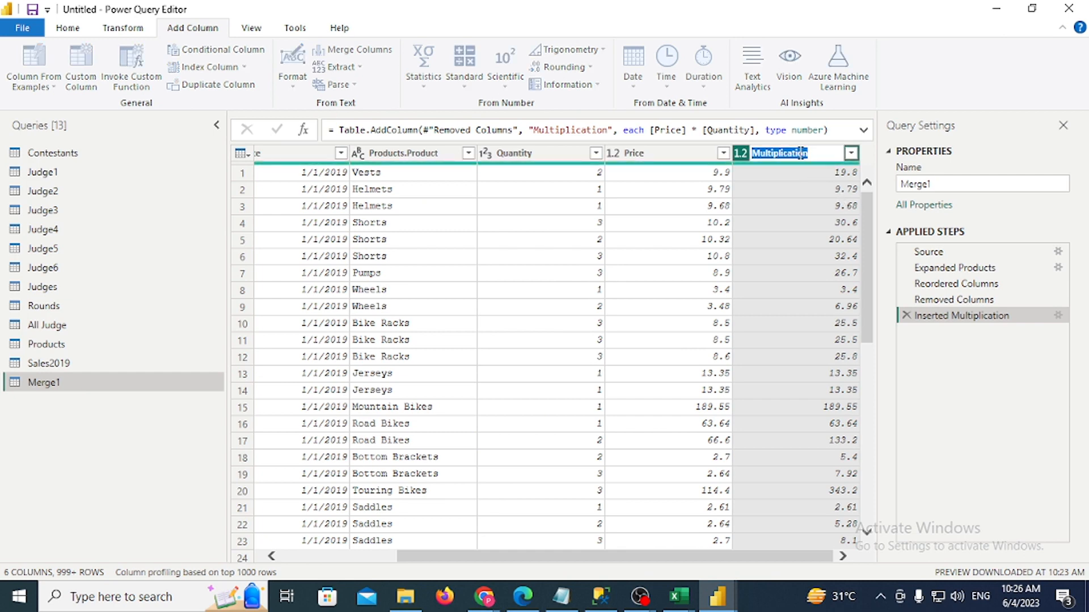
{"action": "key", "text": "BackSpace"}
{"action": "type", "text": "Price"}
{"action": "key", "text": "Return"}
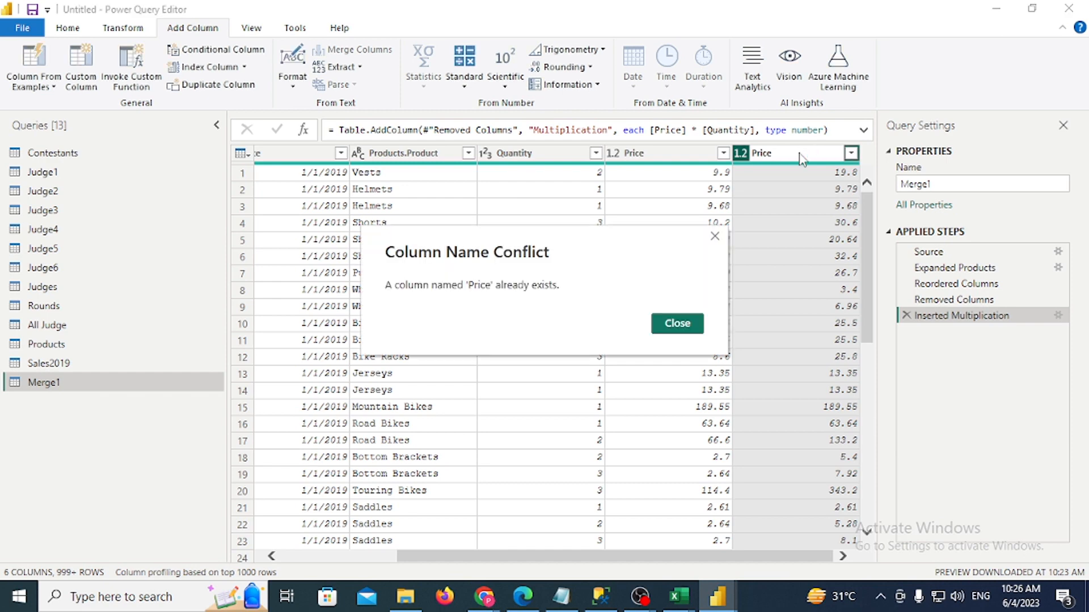
{"action": "left_click", "coordinate": [698, 325]}
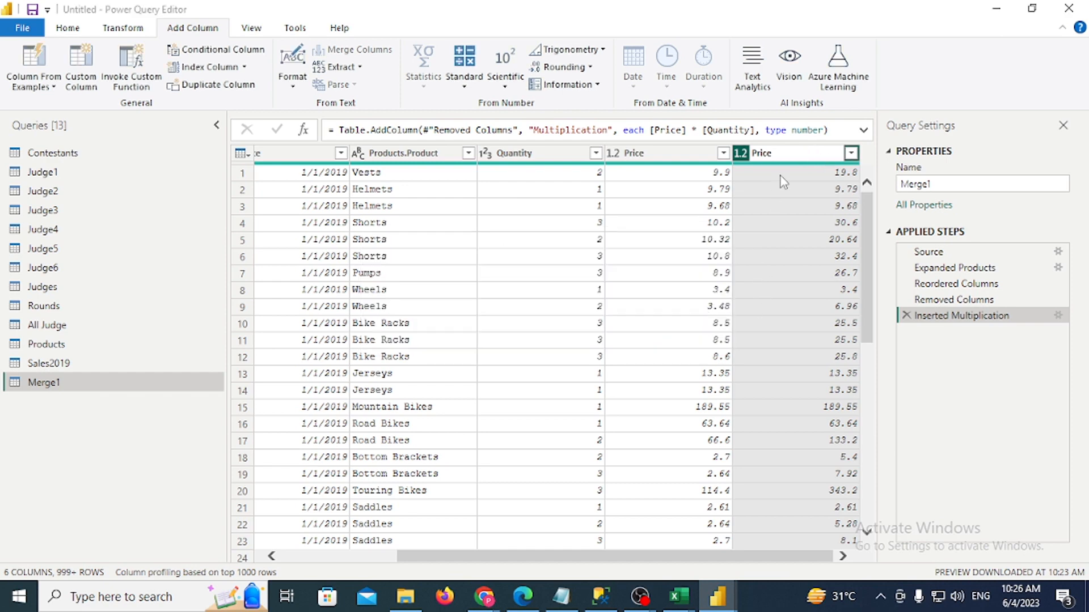
Rename the new multiplication column in the merged query to Rev
{"action": "double_click", "coordinate": [795, 157]}
{"action": "type", "text": "Rev"}
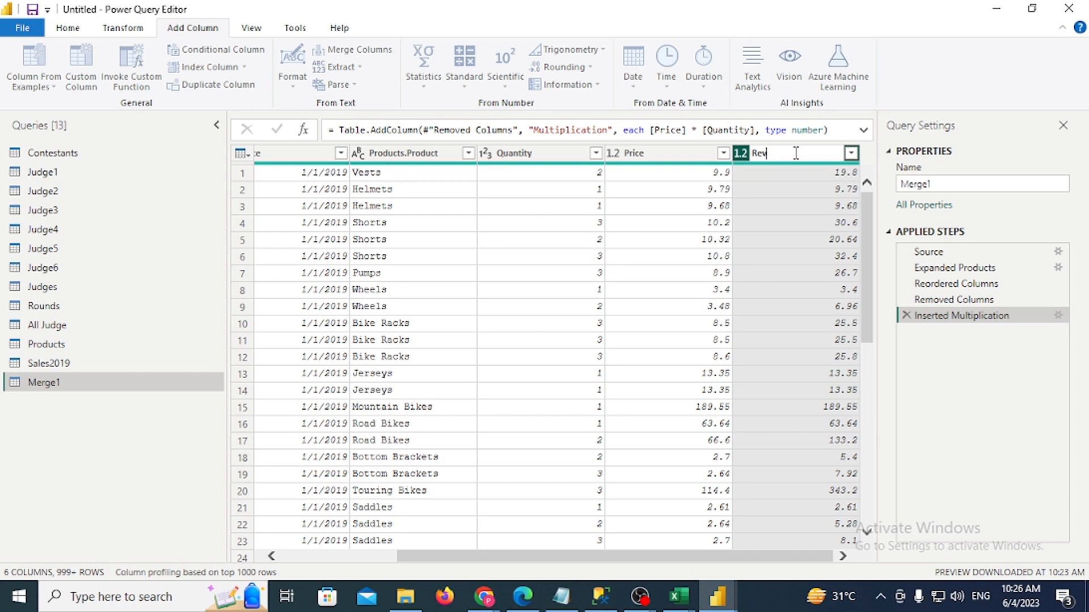
{"action": "key", "text": "Return"}
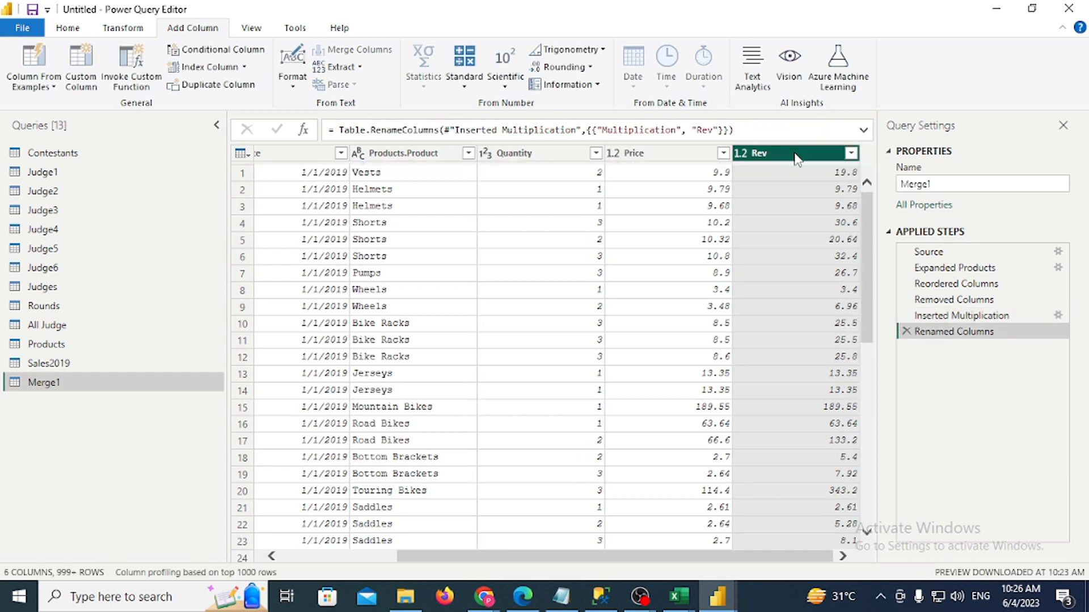
Select the Products.Product, Rev and Quantity columns, checking them against the Excel summary
{"action": "left_click", "coordinate": [401, 155]}
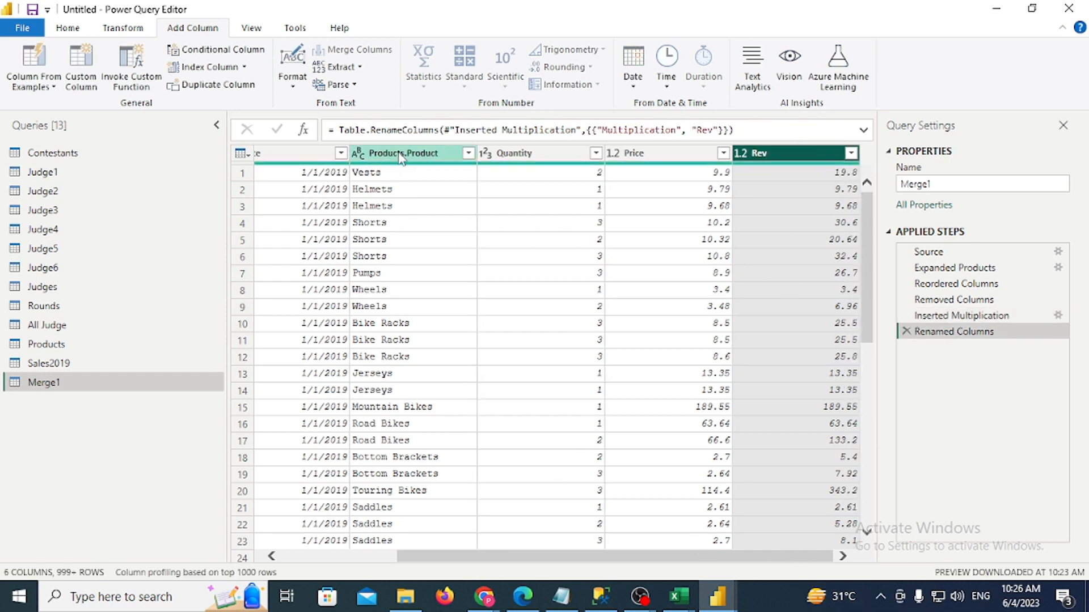
{"action": "left_click", "coordinate": [818, 161], "text": "ctrl"}
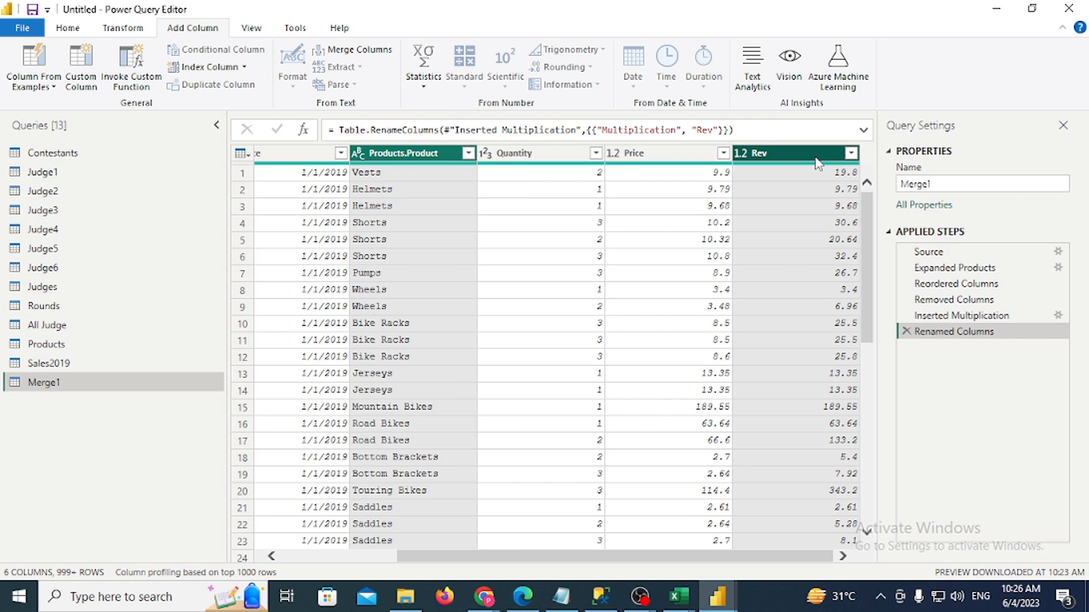
{"action": "key", "text": "alt+Tab"}
{"action": "key", "text": "alt+Tab"}
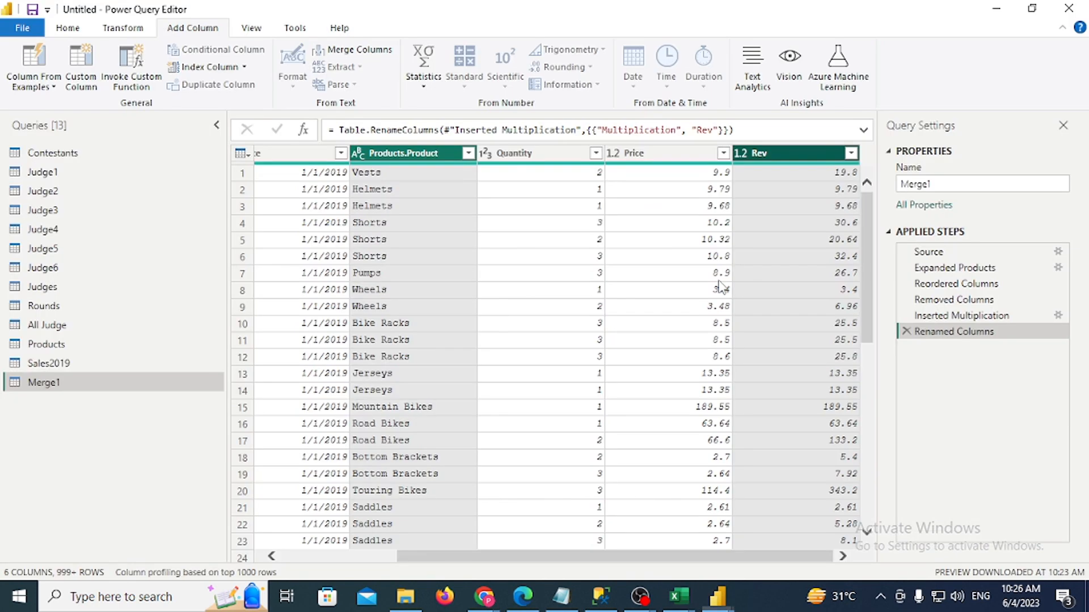
{"action": "left_click", "coordinate": [544, 162], "text": "ctrl"}
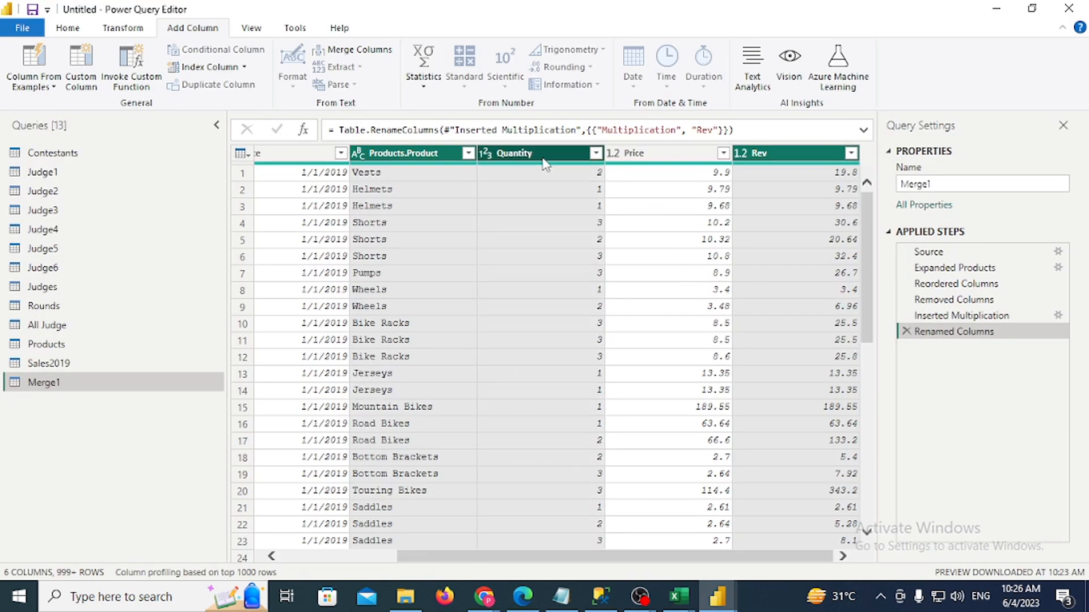
Start an advanced Group By on the Products.Product column of the merged query
{"action": "left_click", "coordinate": [417, 160]}
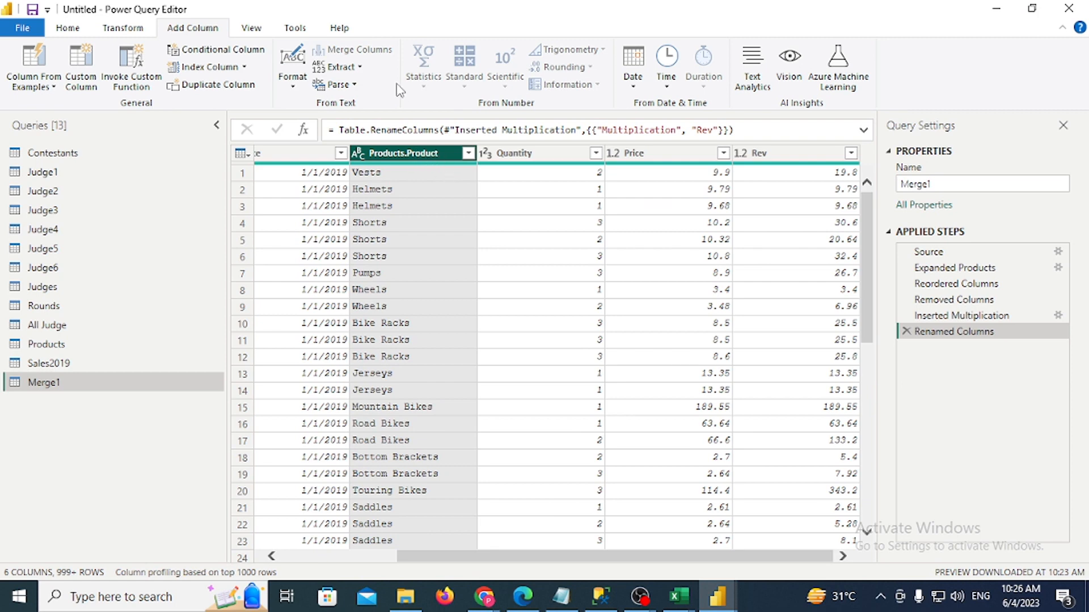
{"action": "left_click", "coordinate": [130, 31]}
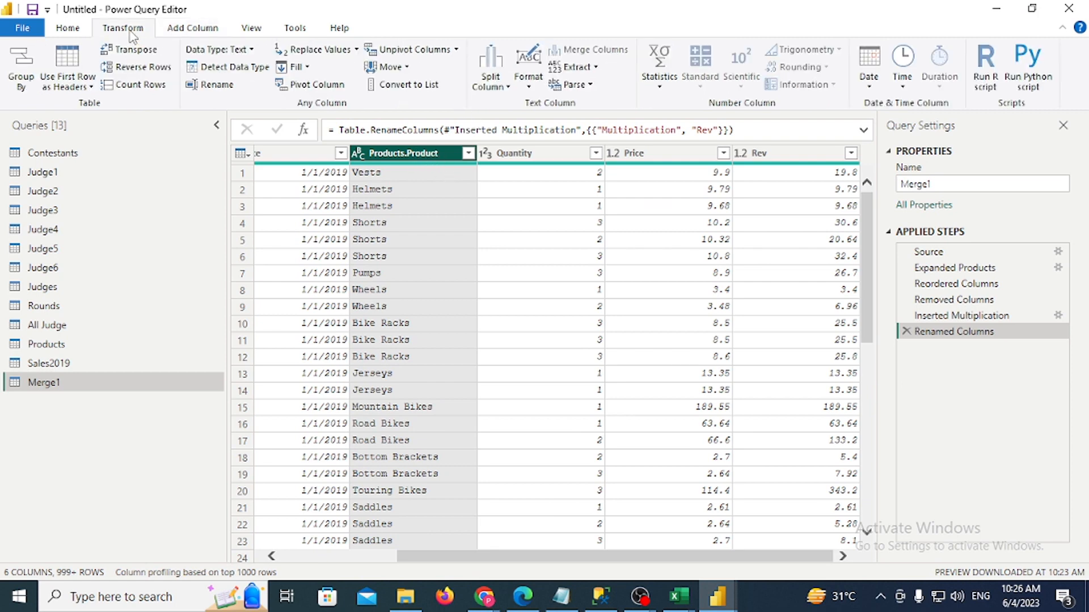
{"action": "left_click", "coordinate": [35, 89]}
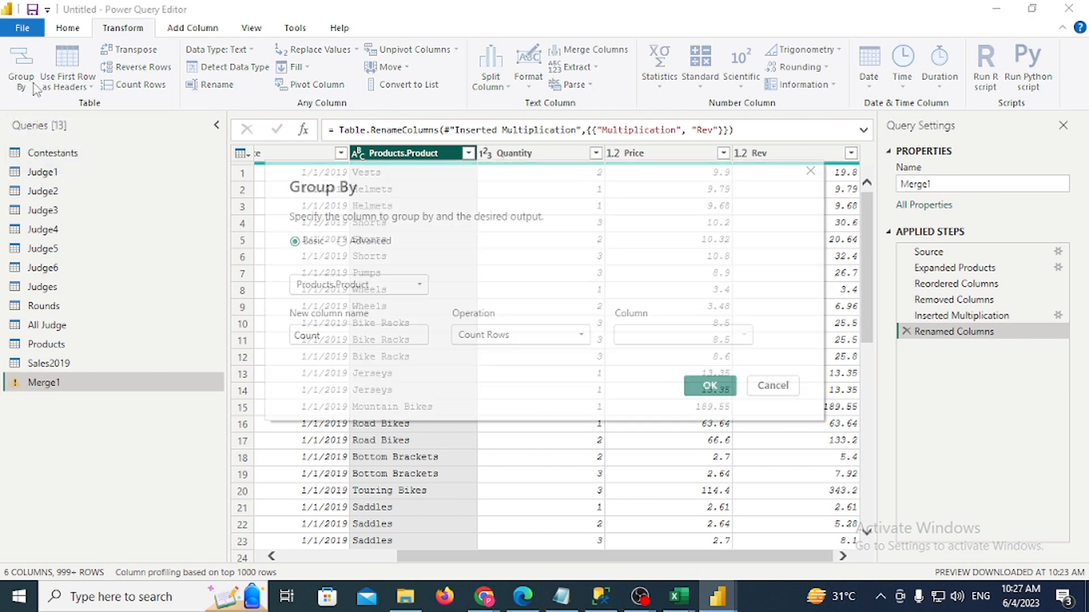
{"action": "left_click", "coordinate": [392, 288]}
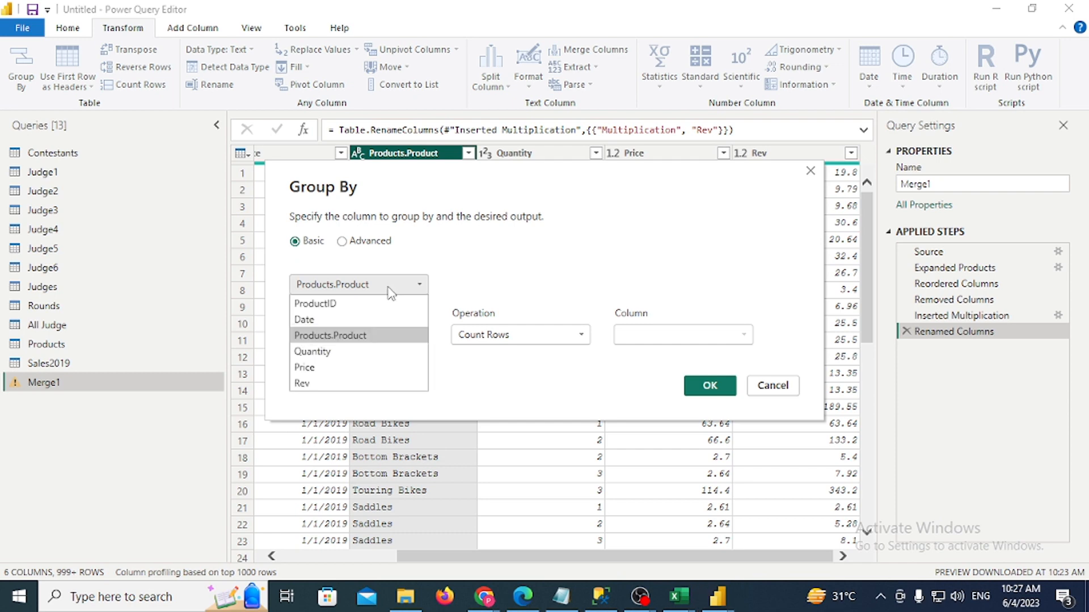
{"action": "left_click", "coordinate": [350, 337]}
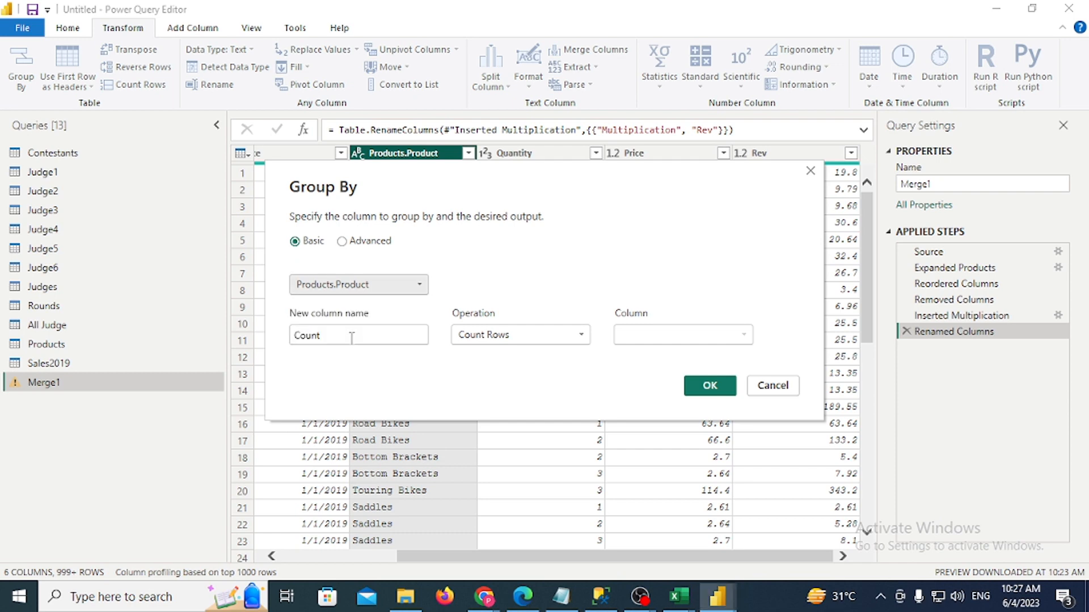
{"action": "left_click", "coordinate": [380, 241]}
Define the first aggregation as Total Qty, the Sum of the Quantity column
{"action": "left_click", "coordinate": [357, 381]}
{"action": "double_click", "coordinate": [355, 379]}
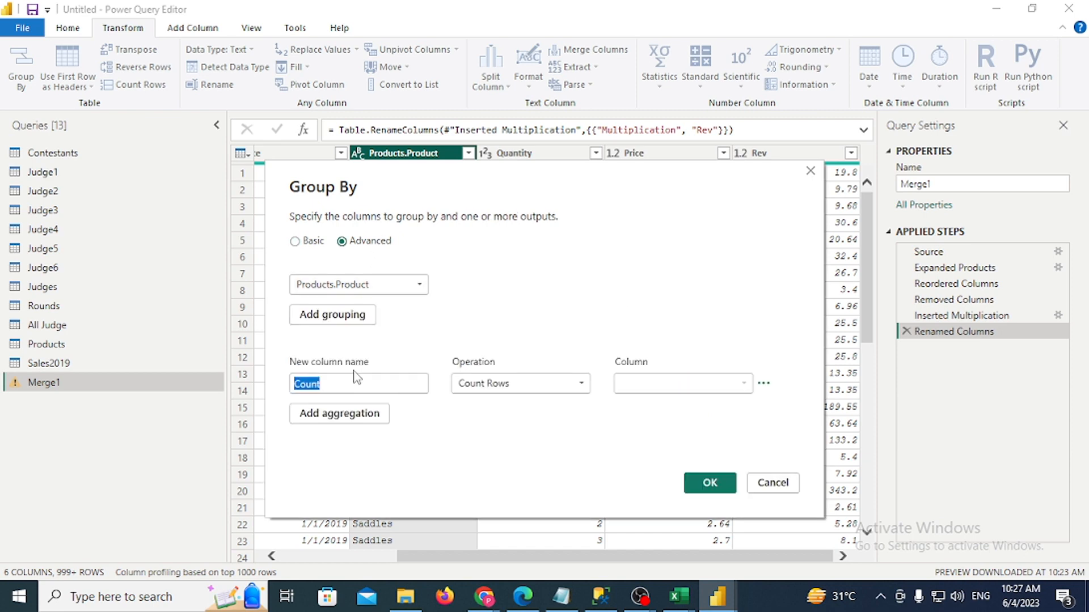
{"action": "type", "text": "Total Qty"}
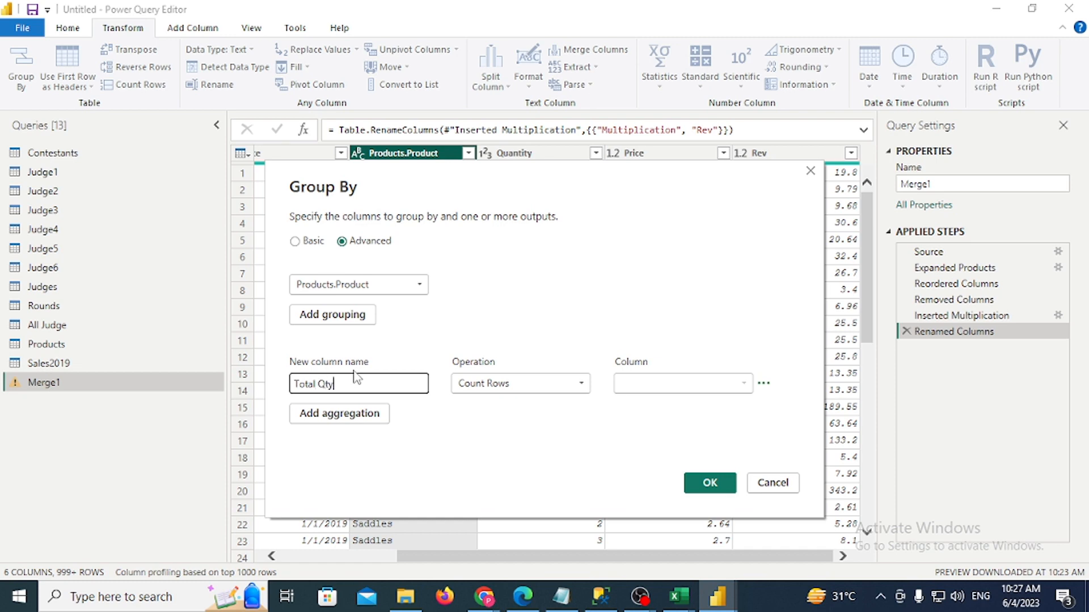
{"action": "key", "text": "Tab"}
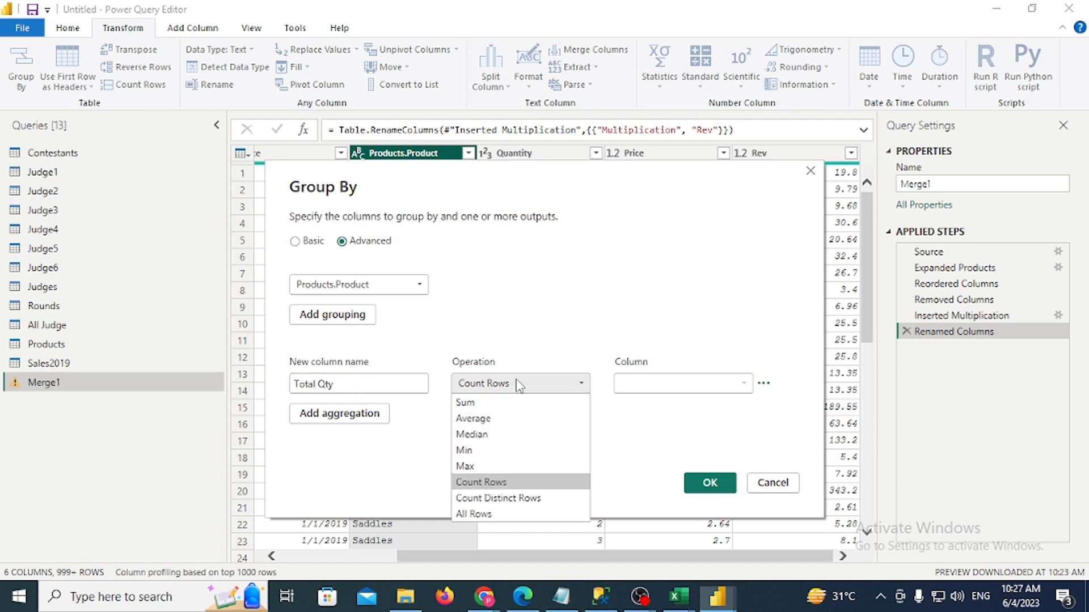
{"action": "left_click", "coordinate": [519, 384]}
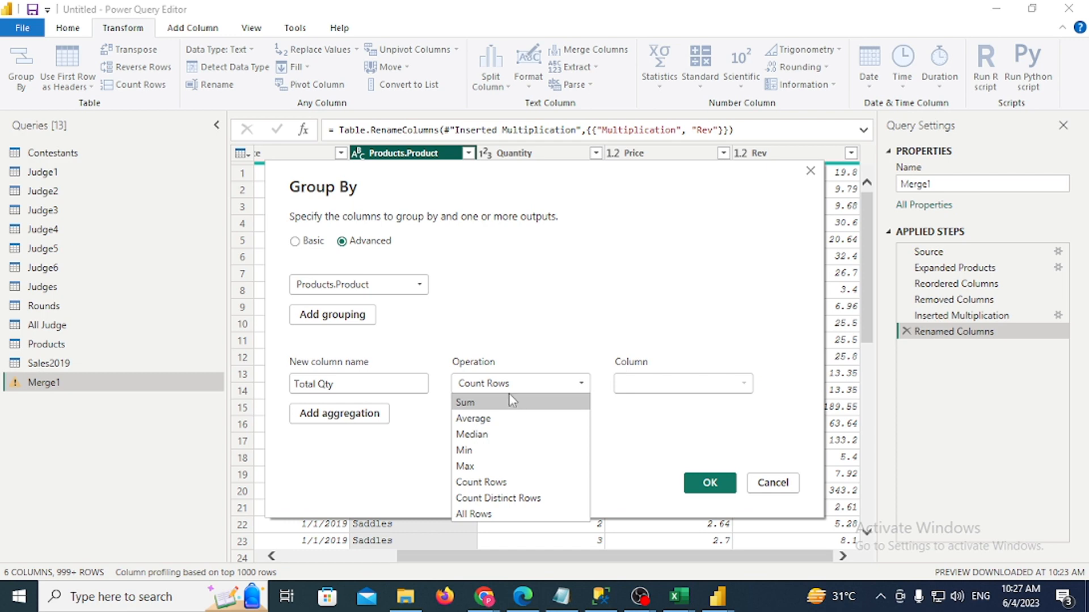
{"action": "left_click", "coordinate": [518, 403]}
{"action": "left_click_drag", "start_coordinate": [533, 182], "coordinate": [523, 296]}
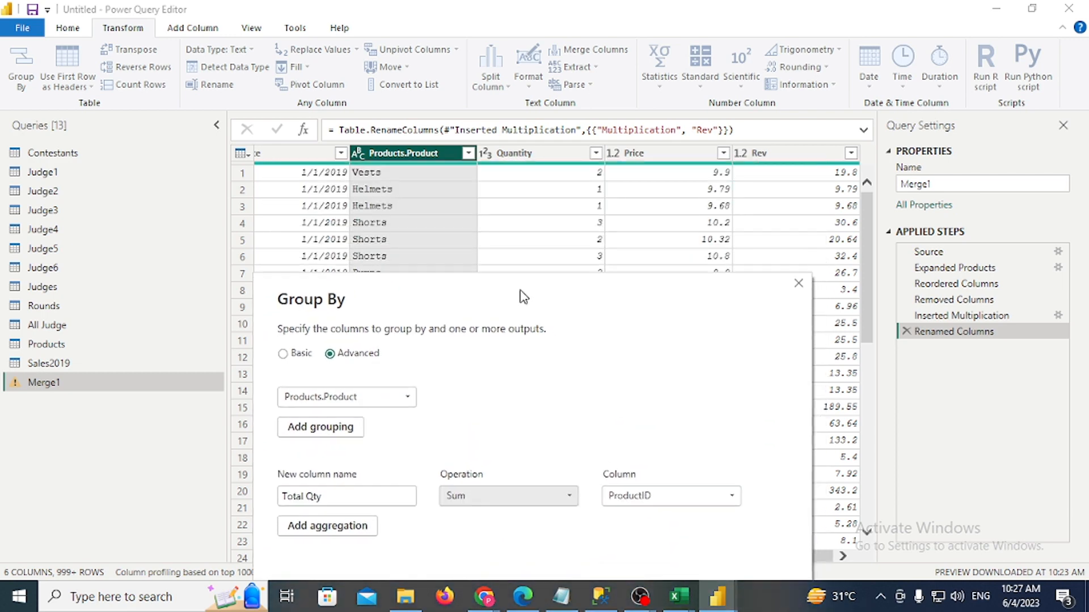
{"action": "left_click", "coordinate": [649, 508]}
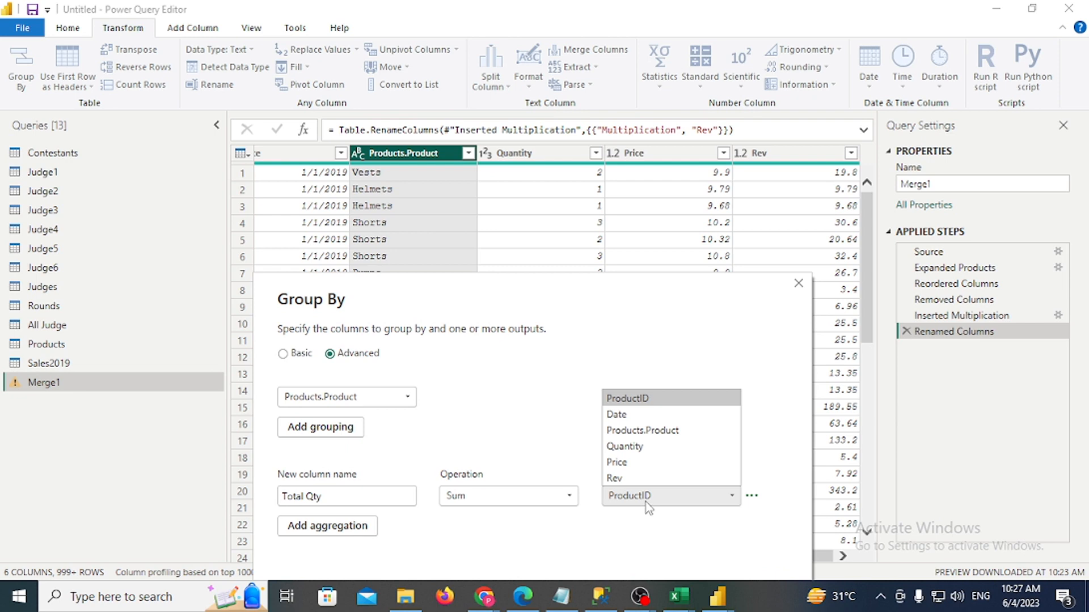
{"action": "left_click", "coordinate": [647, 451]}
{"action": "left_click_drag", "start_coordinate": [591, 338], "coordinate": [632, 262]}
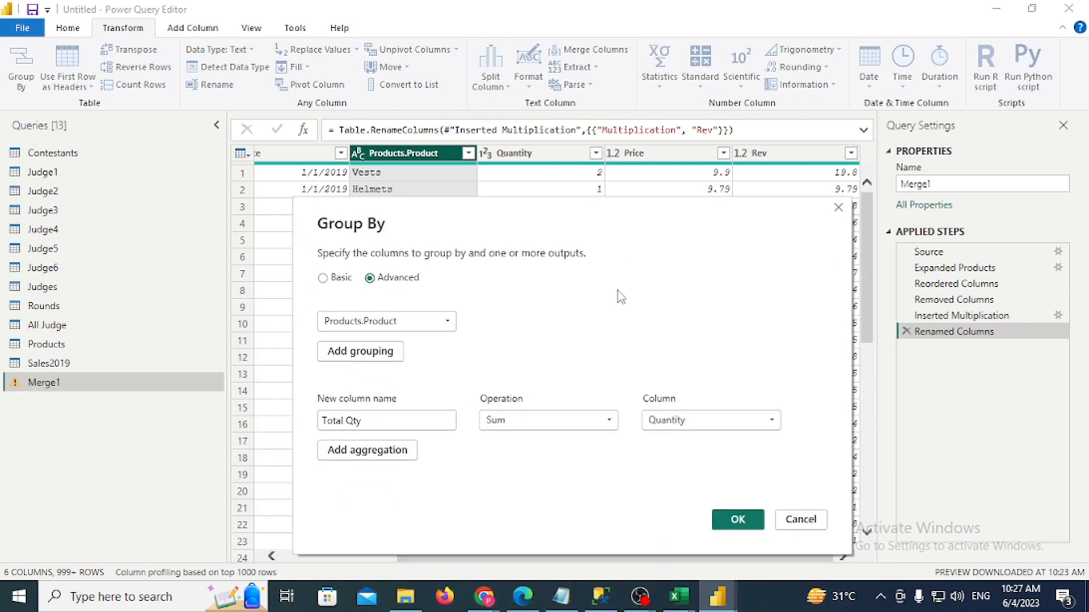
Add a second aggregation named Total Rev that sums the Rev column, and apply the grouping
{"action": "left_click", "coordinate": [386, 451]}
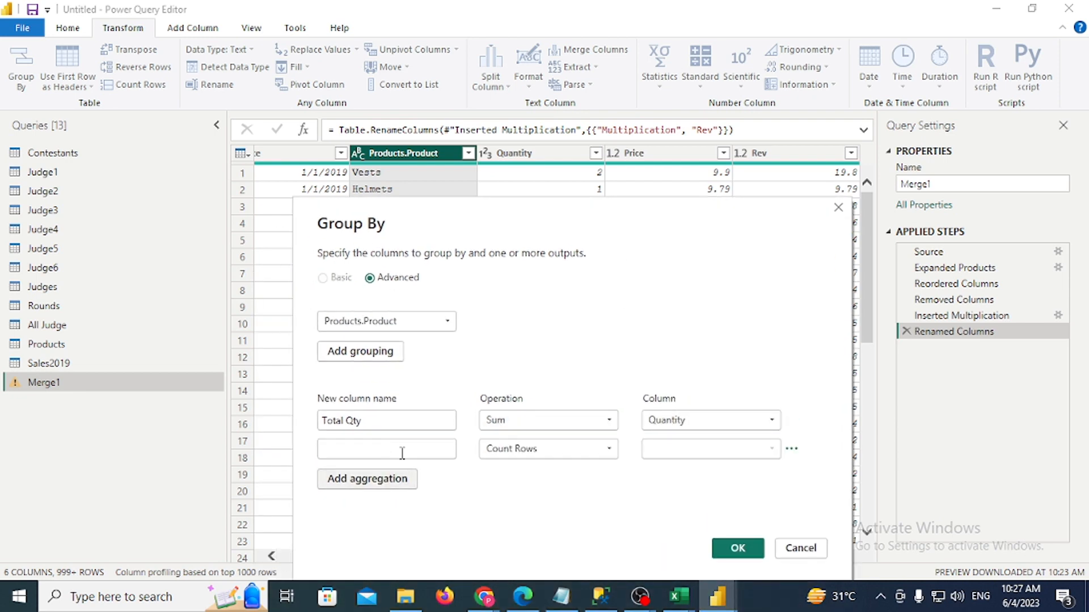
{"action": "left_click", "coordinate": [423, 452]}
{"action": "type", "text": "T"}
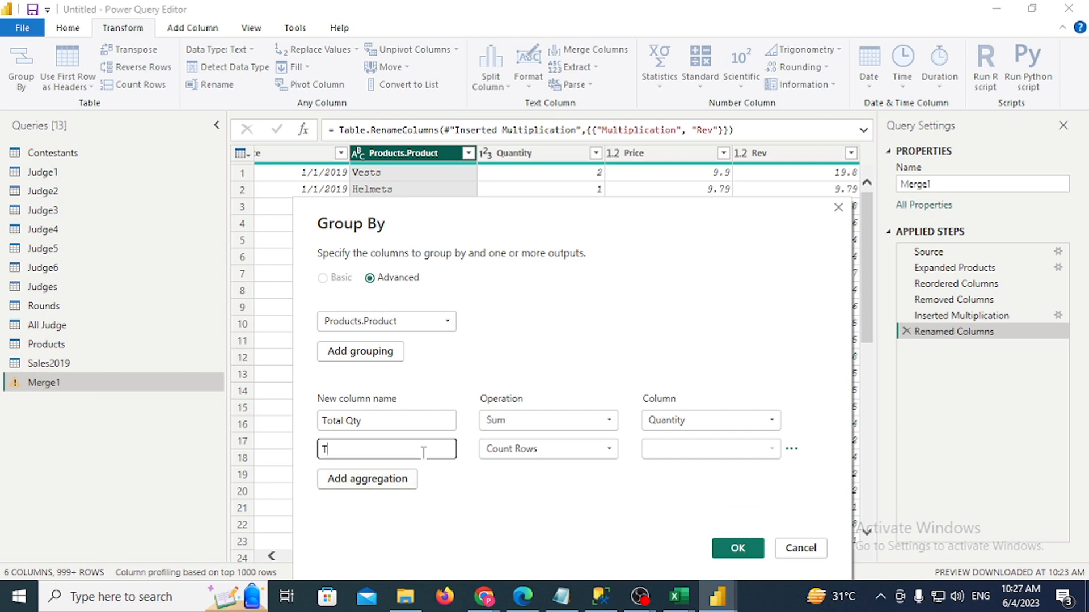
{"action": "type", "text": "otal Rev"}
{"action": "left_click", "coordinate": [581, 454]}
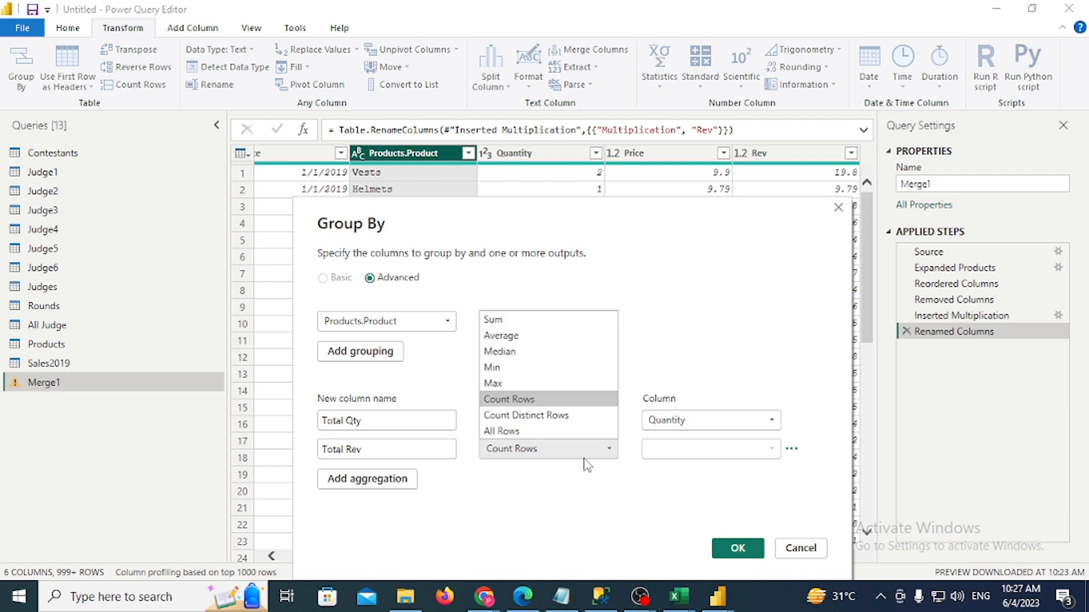
{"action": "left_click", "coordinate": [522, 320]}
{"action": "left_click", "coordinate": [709, 454]}
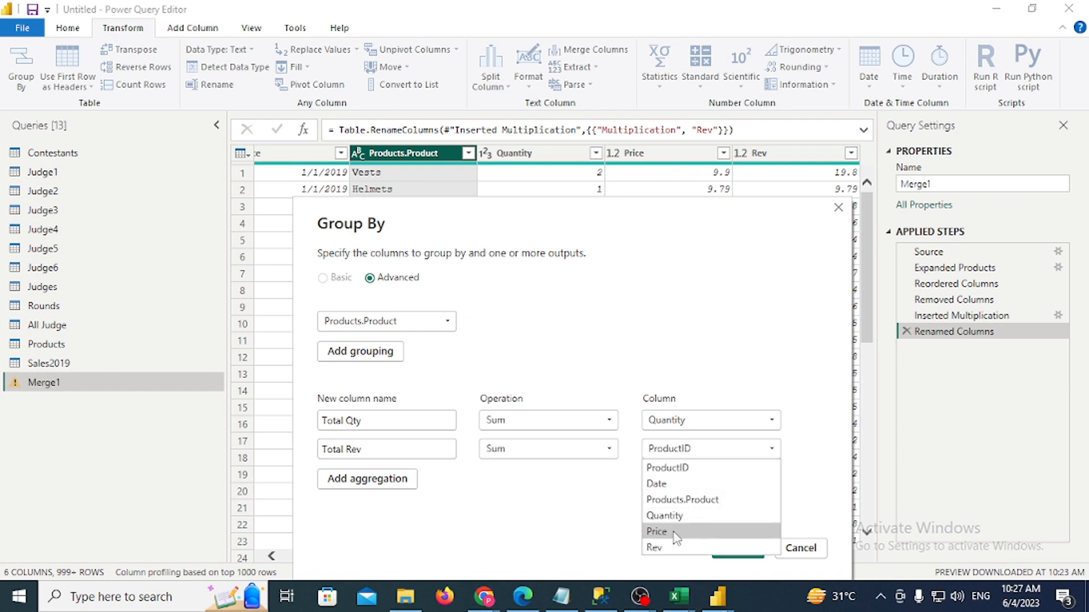
{"action": "left_click", "coordinate": [719, 546]}
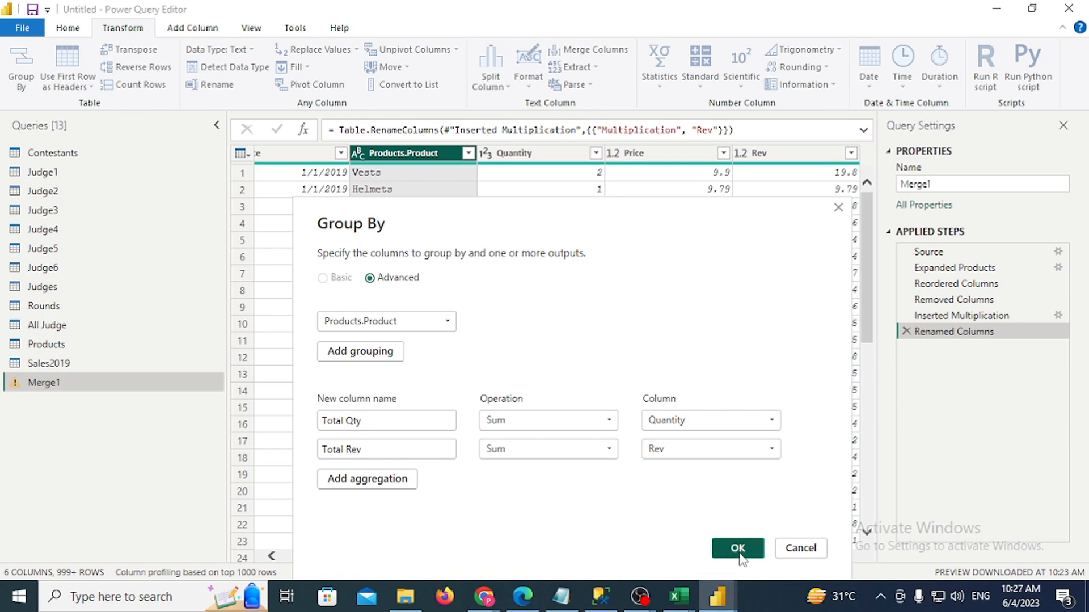
{"action": "left_click", "coordinate": [738, 548]}
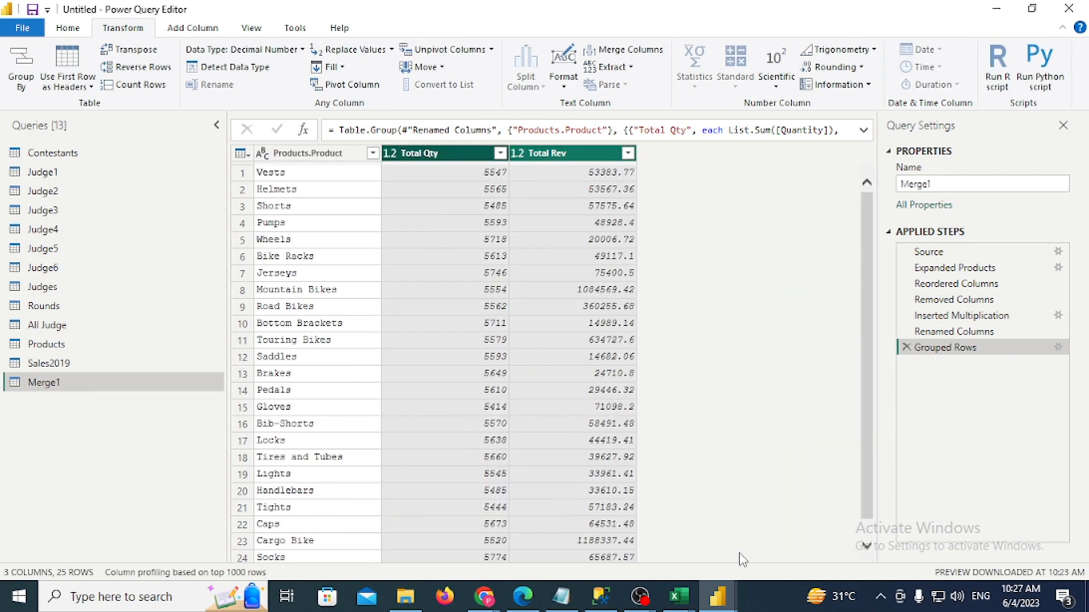
Compare the grouped totals per product with the Sum of Quantity and Sum of Revenue summary on Excel's Sumifs sheet
{"action": "key", "text": "alt+Tab"}
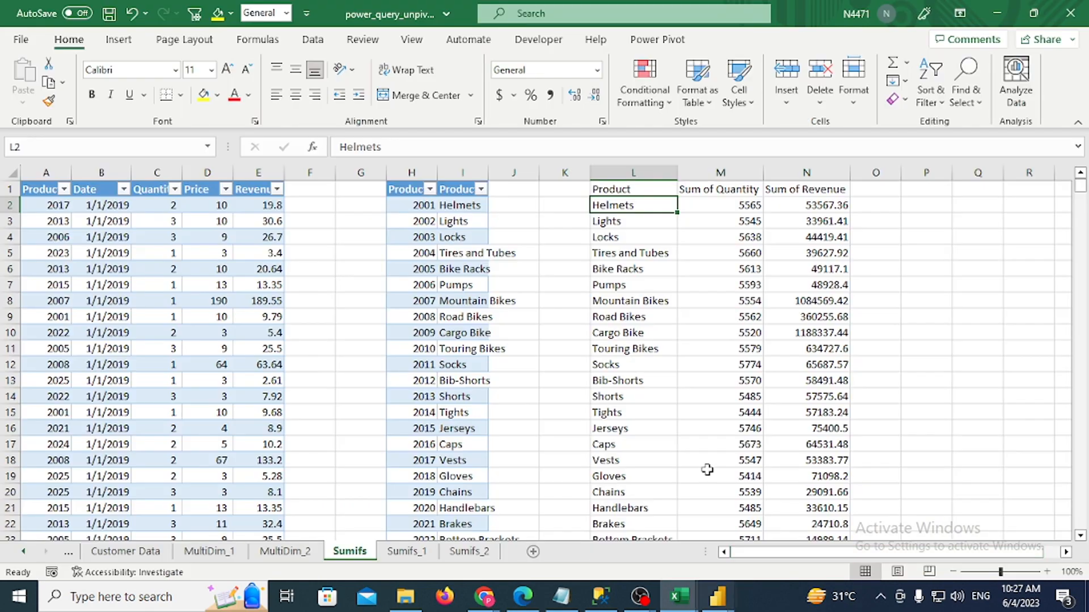
{"action": "key", "text": "alt+Tab"}
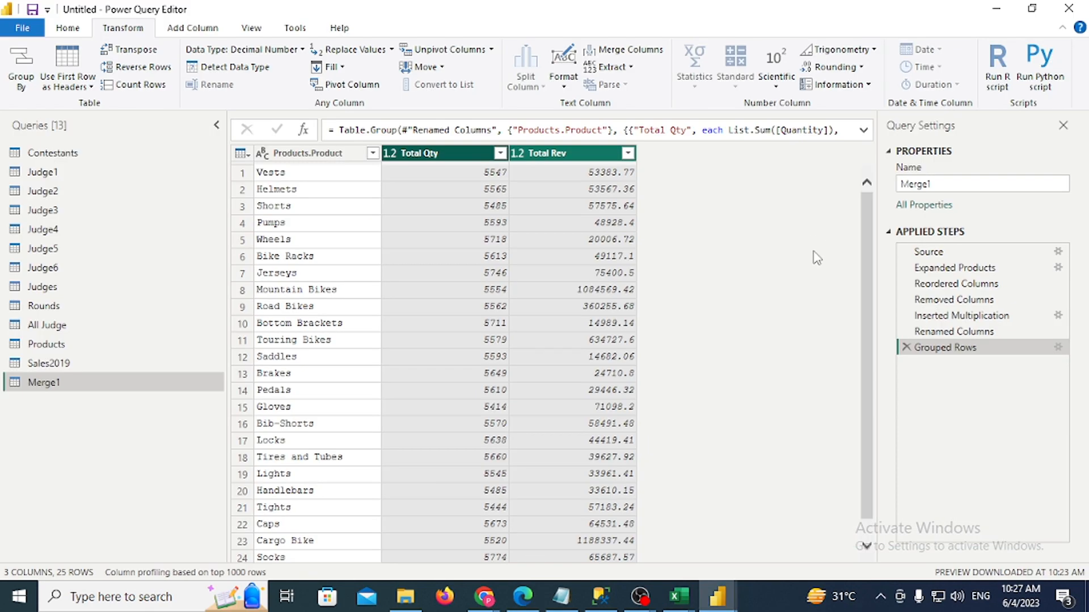
{"action": "key", "text": "alt+Tab"}
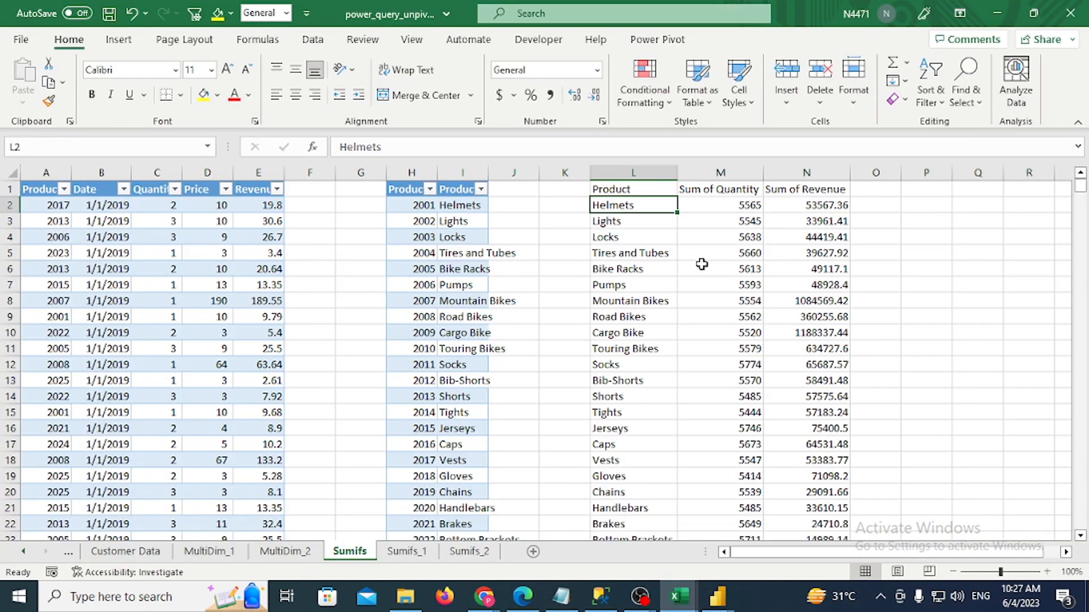
{"action": "key", "text": "ctrl+Down"}
{"action": "key", "text": "ctrl+Up"}
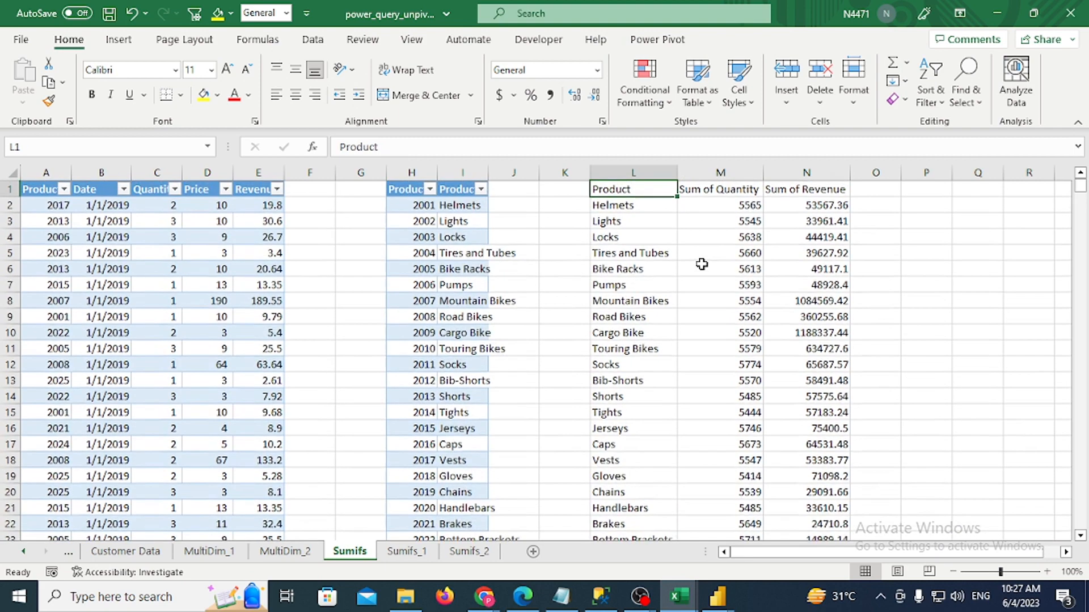
{"action": "key", "text": "ctrl+Left"}
{"action": "key", "text": "ctrl+Left"}
{"action": "key", "text": "ctrl+Left"}
{"action": "key", "text": "ctrl+Left"}
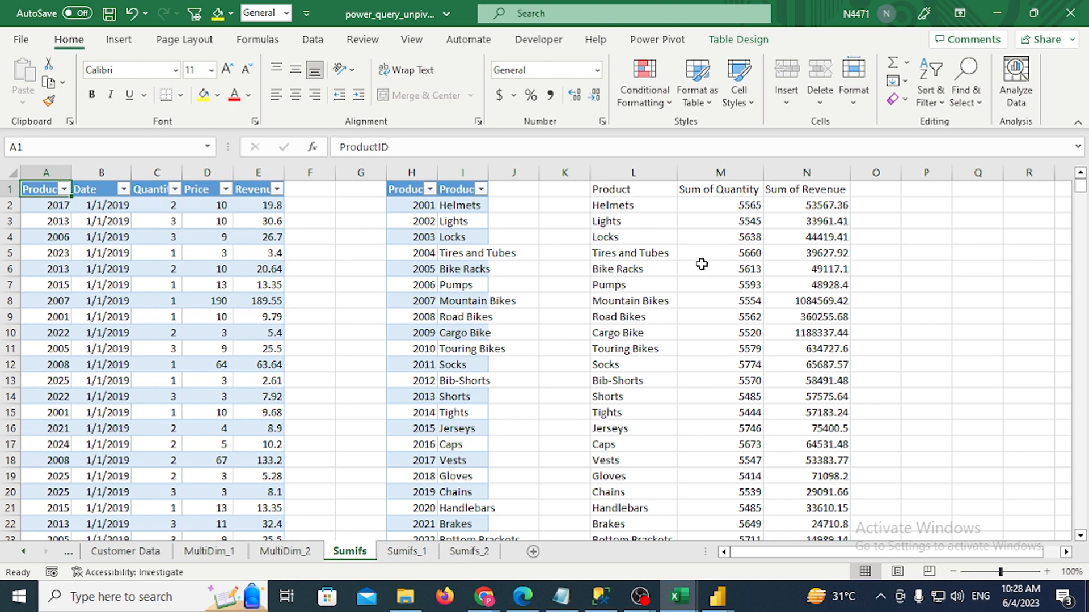
Review the sales table on the Sumifs_1 sheet and the product table on the Sumifs_2 sheet
{"action": "left_click", "coordinate": [404, 551]}
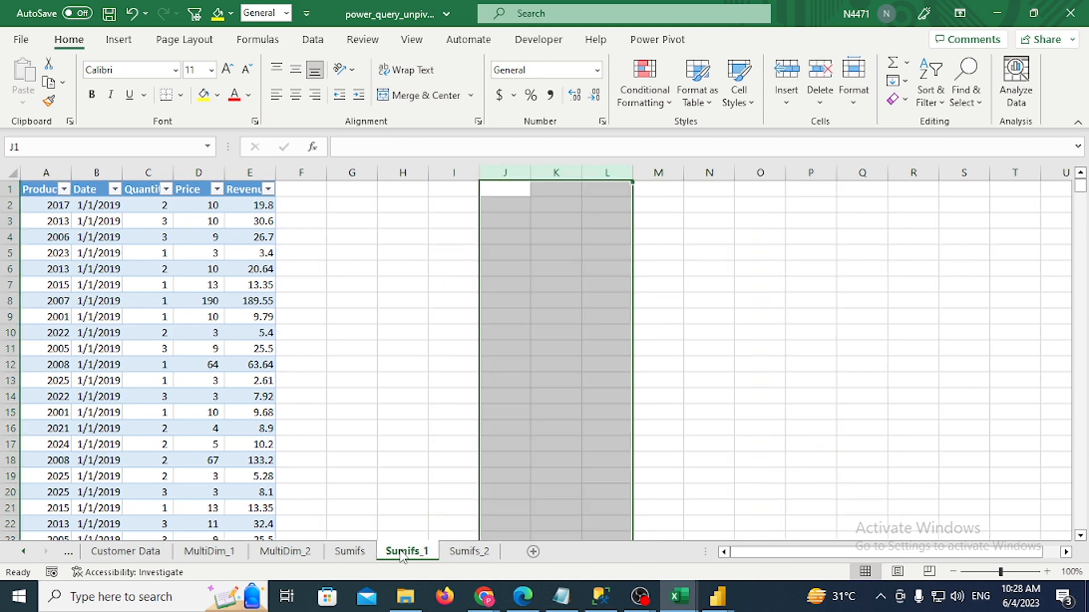
{"action": "left_click", "coordinate": [234, 345]}
{"action": "left_click", "coordinate": [459, 550]}
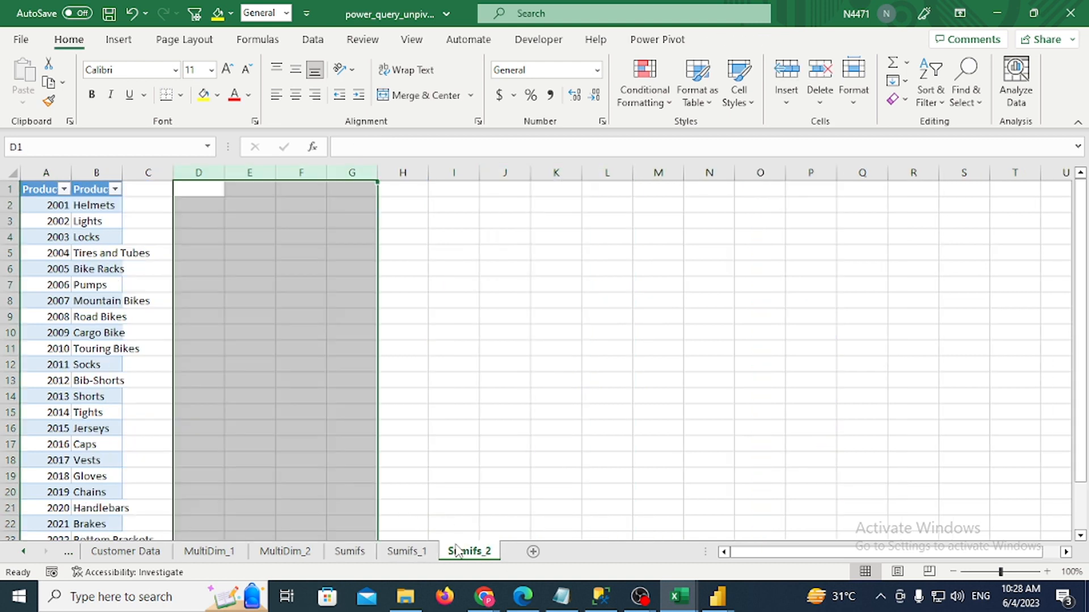
{"action": "left_click", "coordinate": [50, 290]}
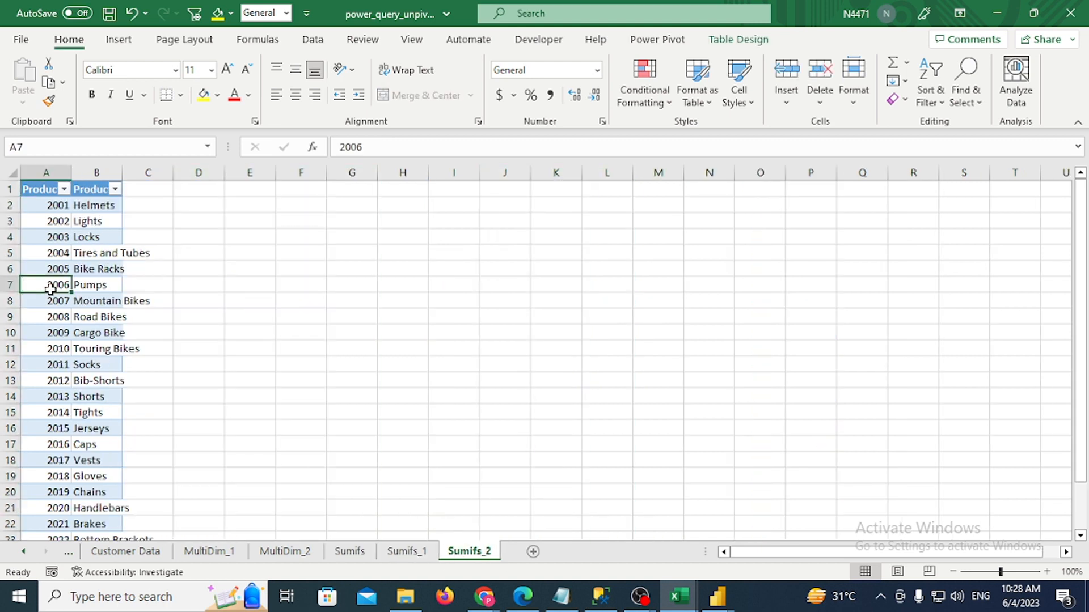
Return to the Customer Data sheet and examine the source table of Customer ID and Invoice Details
{"action": "key", "text": "ctrl+Page_Up"}
{"action": "key", "text": "ctrl+Page_Up"}
{"action": "key", "text": "ctrl+Page_Up"}
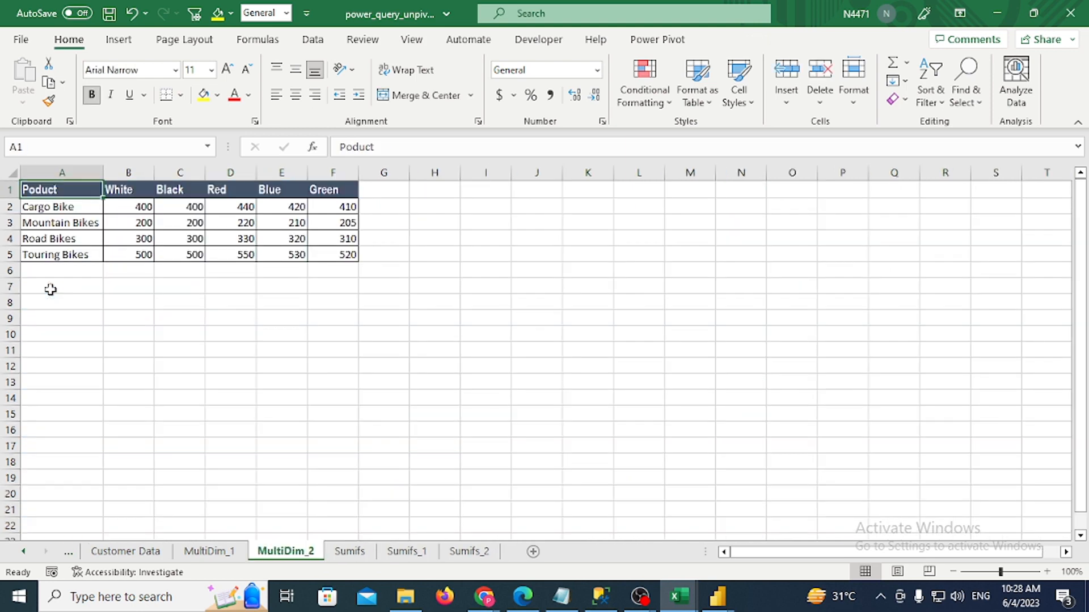
{"action": "key", "text": "ctrl+Right"}
{"action": "key", "text": "ctrl+Left"}
{"action": "key", "text": "ctrl+Page_Up"}
{"action": "key", "text": "ctrl+Page_Up"}
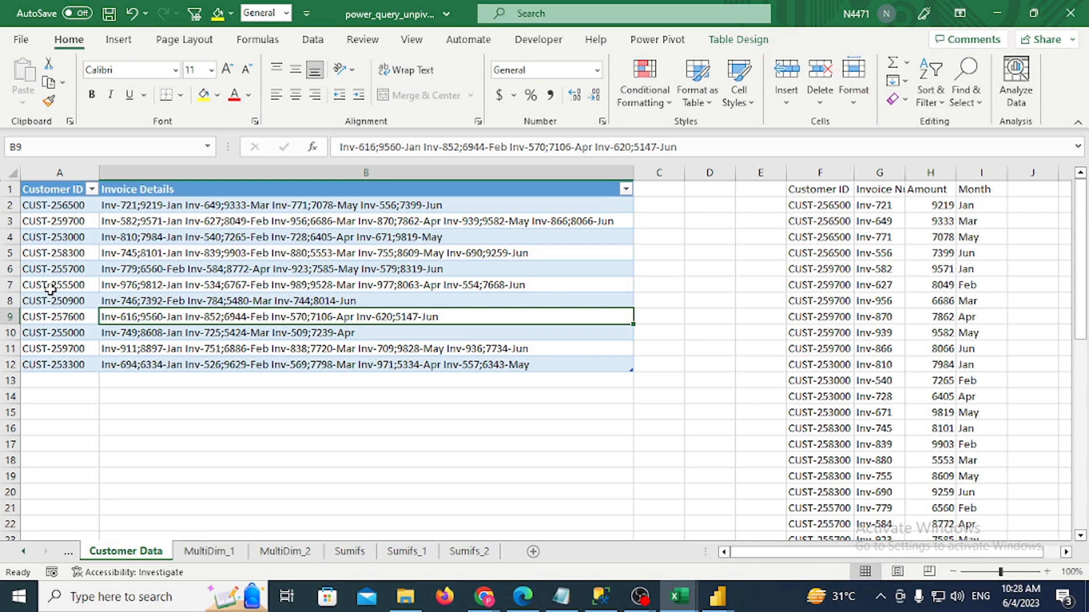
{"action": "key", "text": "ctrl+Home"}
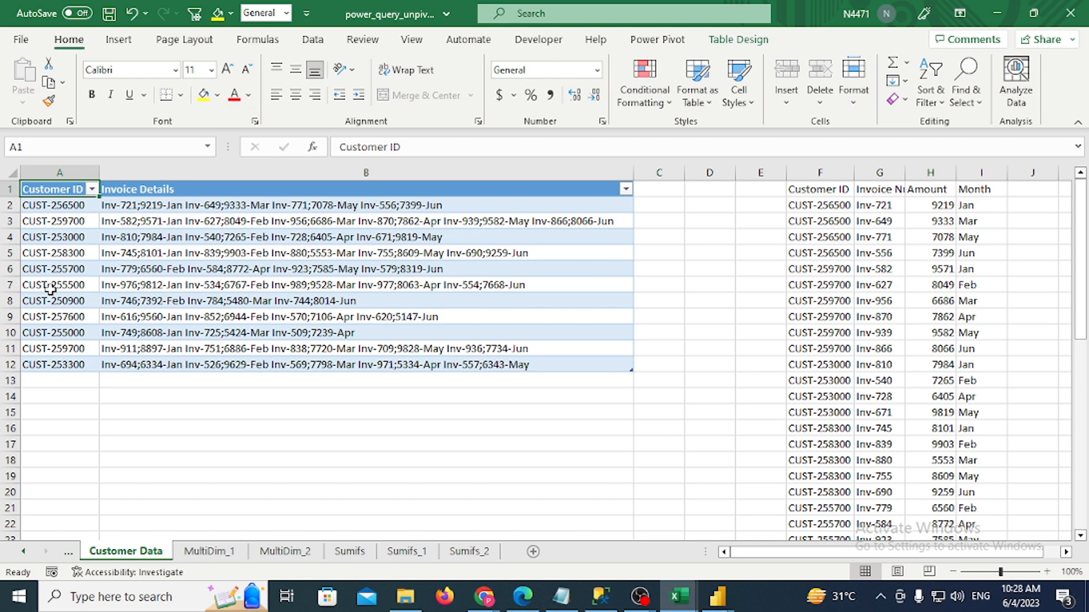
{"action": "key", "text": "ctrl+shift+Right"}
{"action": "key", "text": "ctrl+shift+Down"}
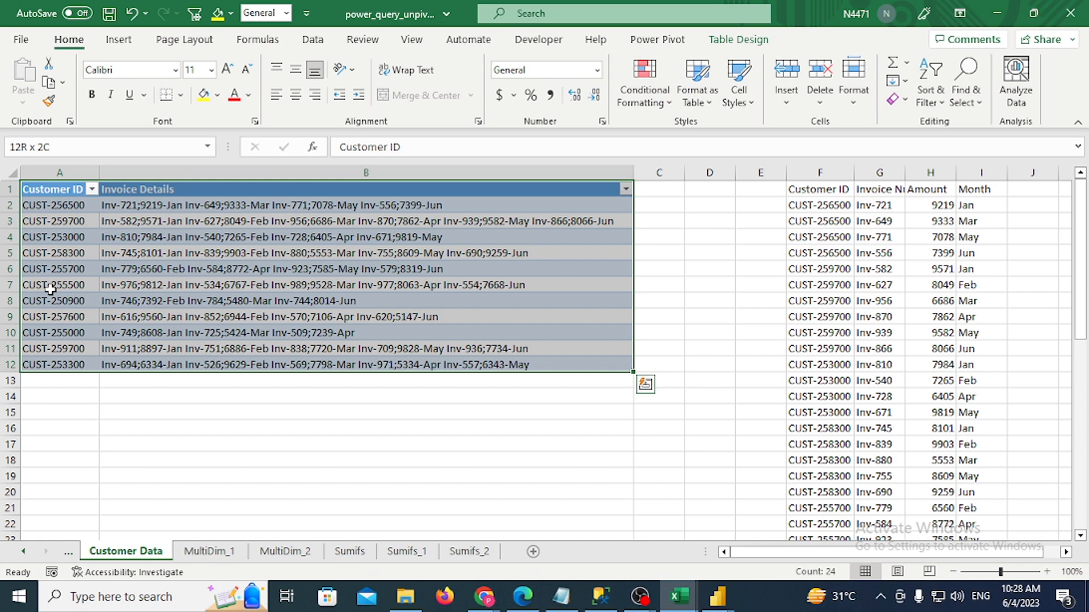
Examine the target layout starting at F1, with Customer ID, invoice number, Amount and Month columns
{"action": "key", "text": "Right"}
{"action": "key", "text": "Right"}
{"action": "key", "text": "Right"}
{"action": "key", "text": "Right"}
{"action": "key", "text": "Right"}
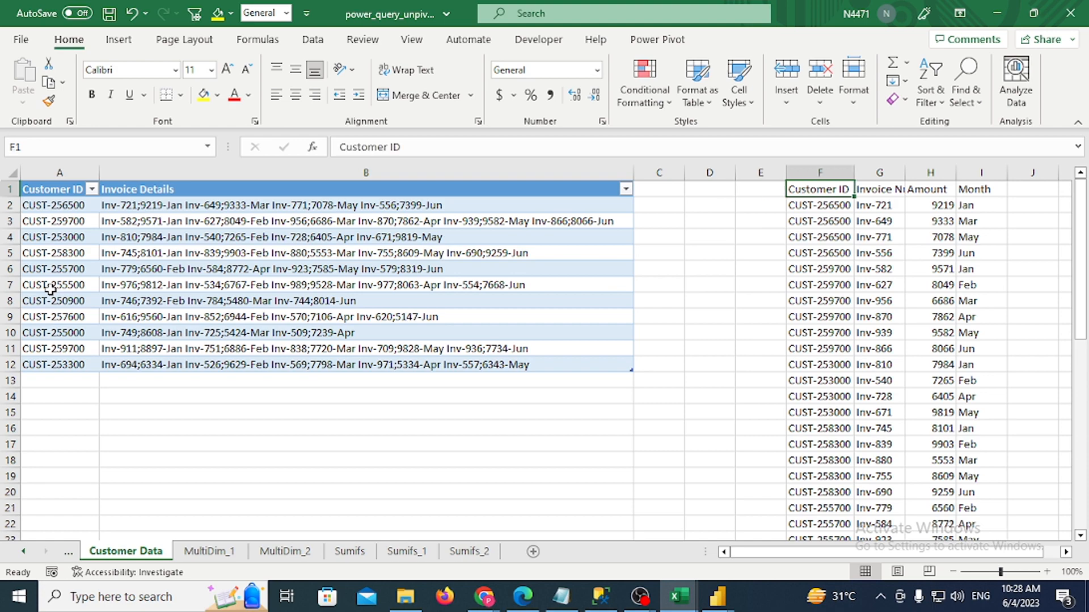
{"action": "key", "text": "ctrl+shift+Right"}
{"action": "key", "text": "ctrl+shift+Down"}
{"action": "key", "text": "Up"}
{"action": "key", "text": "Down"}
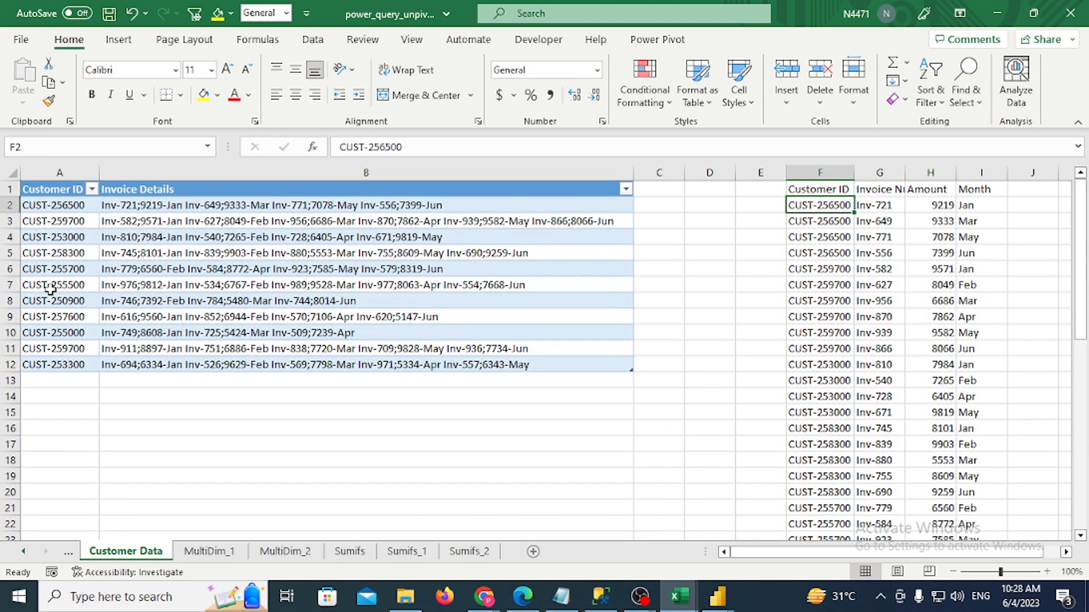
Copy the first customer ID from A2 into cell E2 beside the target layout
{"action": "key", "text": "Home"}
{"action": "key", "text": "ctrl+c"}
{"action": "key", "text": "Right"}
{"action": "key", "text": "Right"}
{"action": "key", "text": "Right"}
{"action": "key", "text": "Right"}
{"action": "key", "text": "Right"}
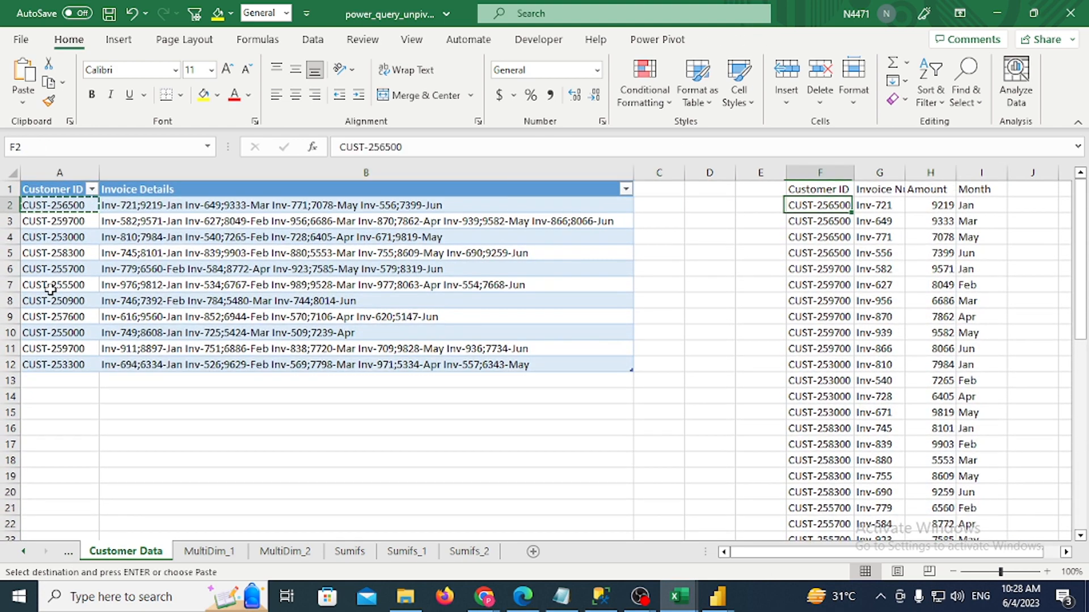
{"action": "key", "text": "Left"}
{"action": "key", "text": "ctrl+v"}
{"action": "key", "text": "Right"}
{"action": "key", "text": "Right"}
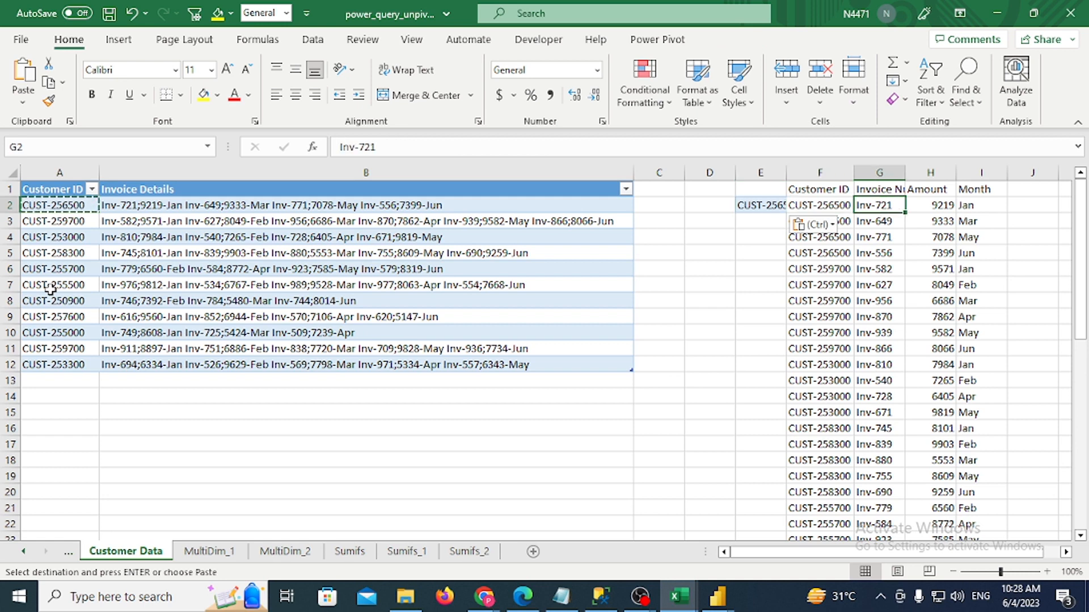
Copy the first invoice number out of the Invoice Details text in B2 and go to its counterpart in G2
{"action": "key", "text": "Left"}
{"action": "key", "text": "Home"}
{"action": "key", "text": "Right"}
{"action": "key", "text": "F2"}
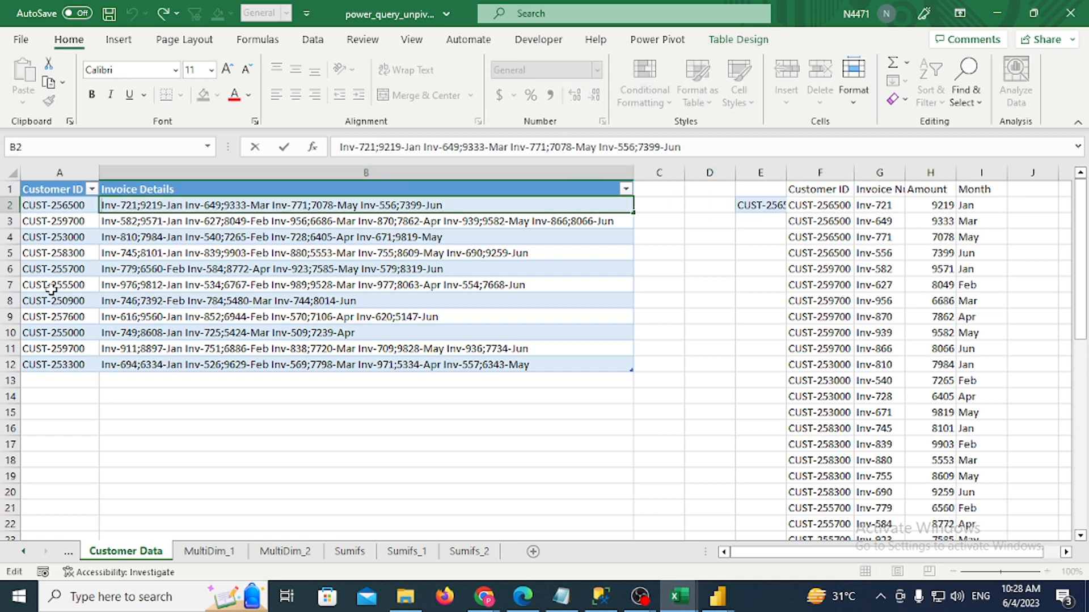
{"action": "key", "text": "Home"}
{"action": "key", "text": "shift+Right"}
{"action": "key", "text": "shift+Right"}
{"action": "key", "text": "shift+Right"}
{"action": "key", "text": "shift+Right"}
{"action": "key", "text": "shift+Right"}
{"action": "key", "text": "shift+Right"}
{"action": "key", "text": "shift+Right"}
{"action": "key", "text": "ctrl+c"}
{"action": "key", "text": "Tab"}
{"action": "key", "text": "Right"}
{"action": "key", "text": "Right"}
{"action": "key", "text": "Right"}
{"action": "key", "text": "Right"}
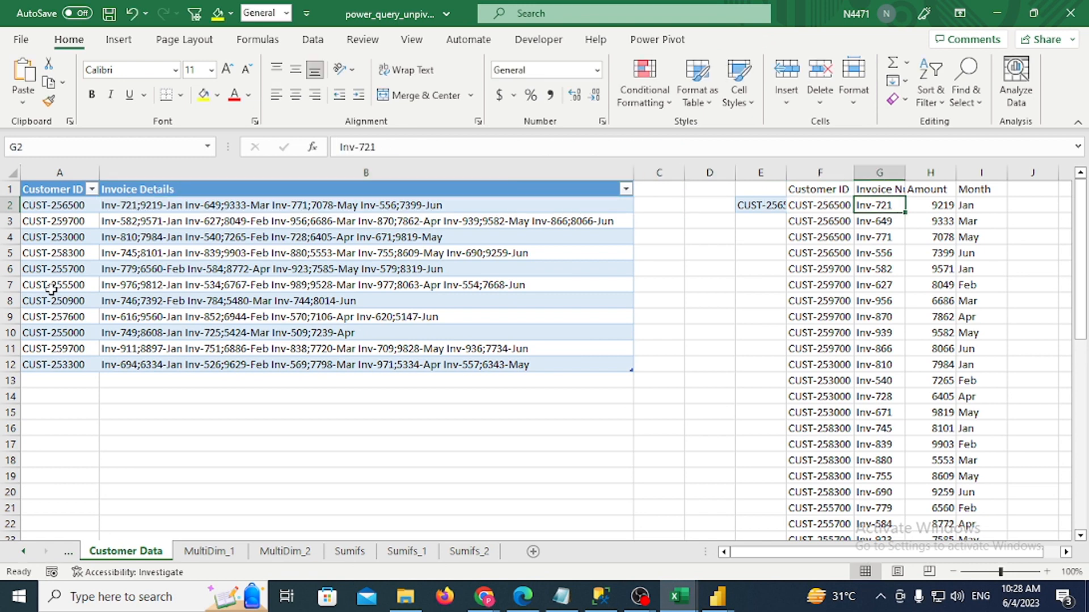
Return to B2 and inspect how its Invoice Details string combines several invoices, leaving the text unedited
{"action": "key", "text": "Left"}
{"action": "key", "text": "Left"}
{"action": "key", "text": "Left"}
{"action": "key", "text": "Left"}
{"action": "key", "text": "Left"}
{"action": "key", "text": "Left"}
{"action": "key", "text": "Right"}
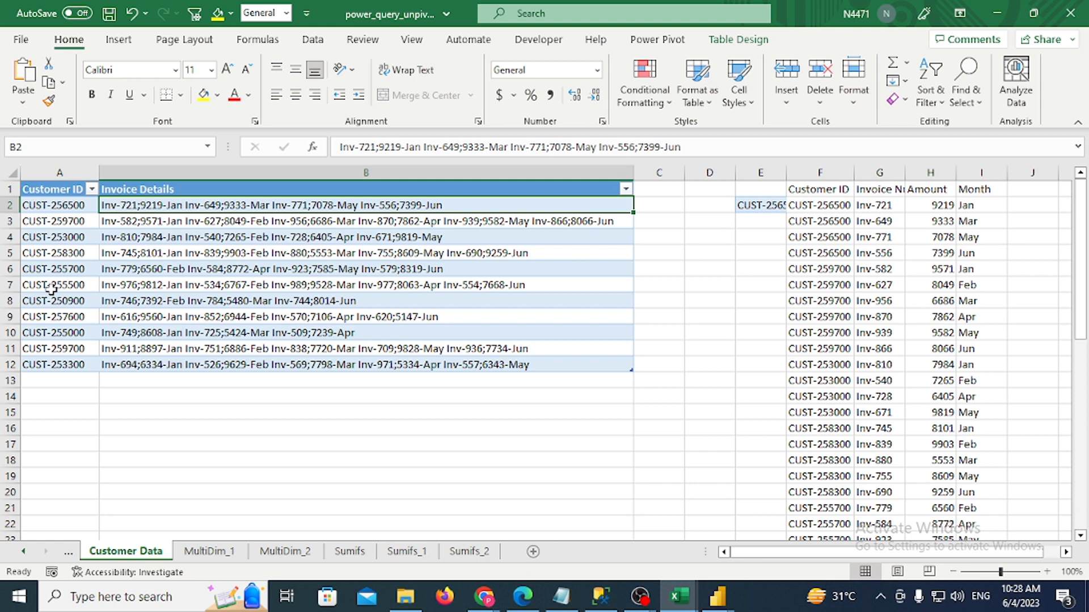
{"action": "key", "text": "F2"}
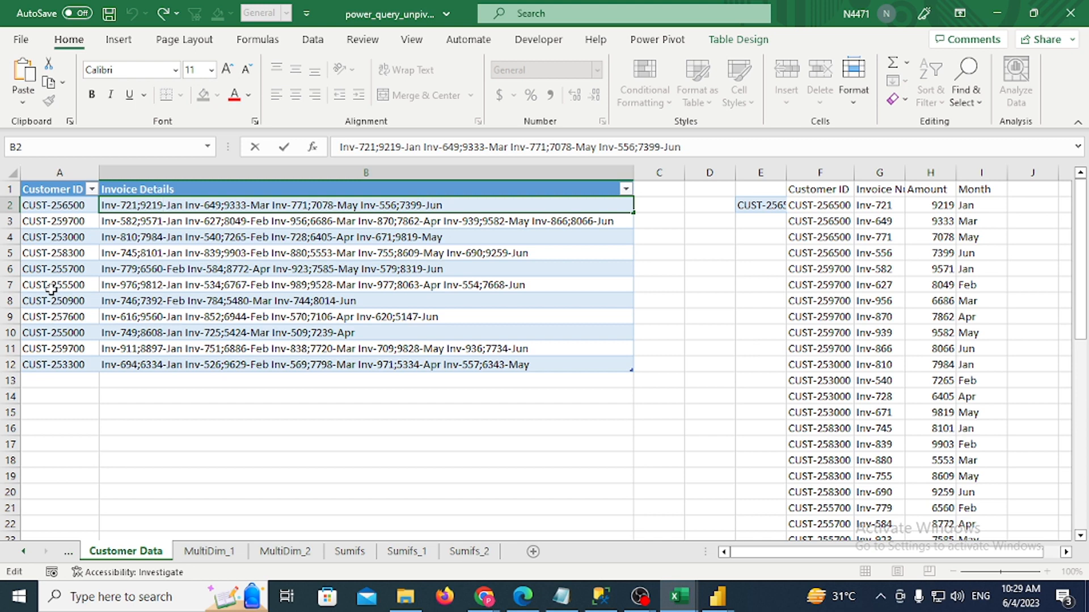
{"action": "key", "text": "Escape"}
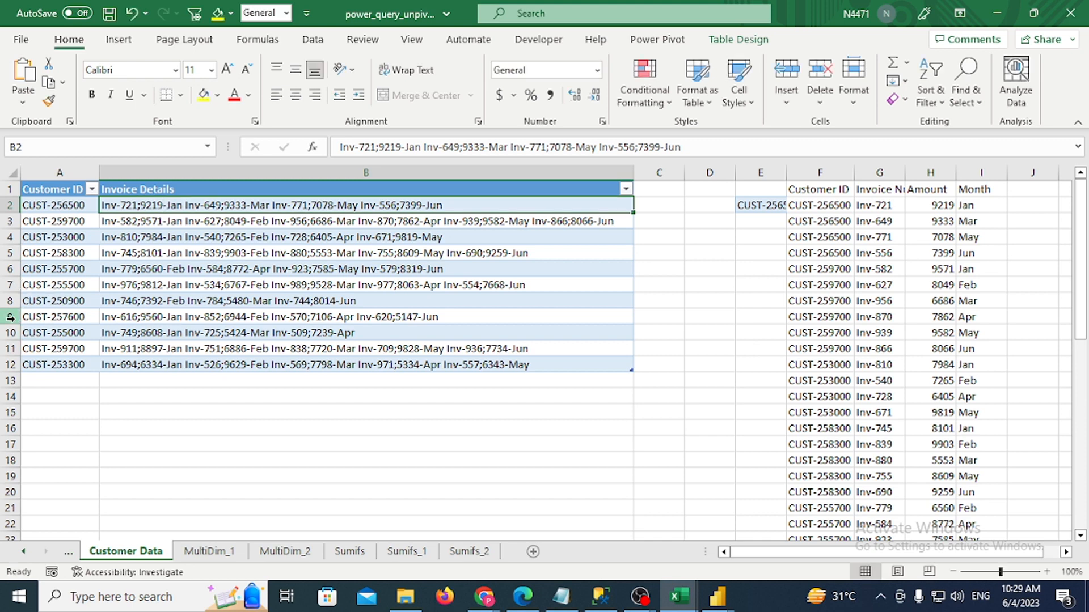
Clear the copied customer ID from cell E2 and return to the table's first header
{"action": "left_click", "coordinate": [765, 206]}
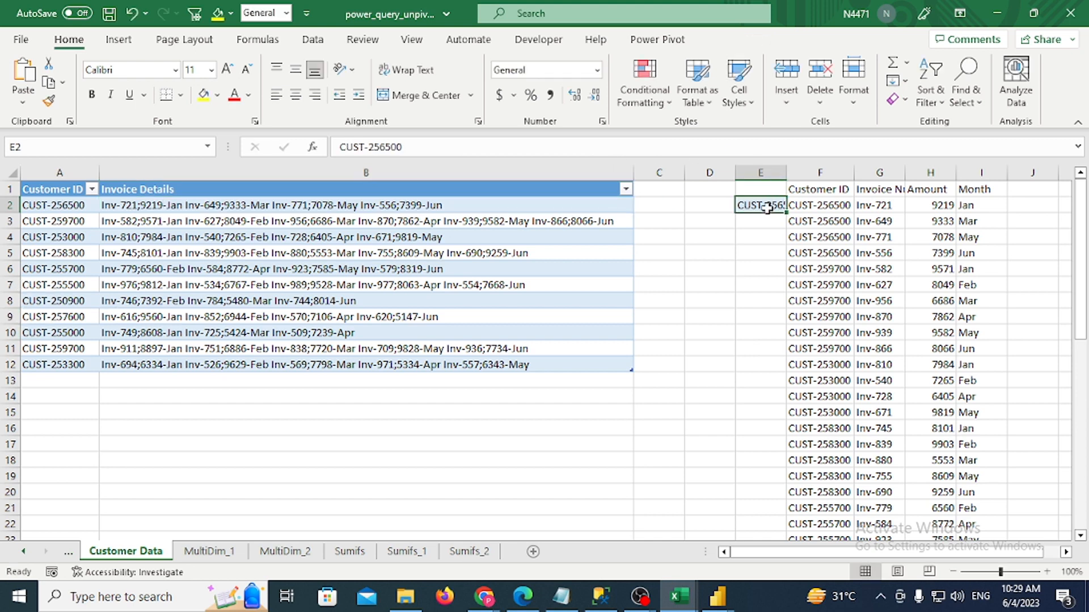
{"action": "key", "text": "Delete"}
{"action": "key", "text": "Home"}
{"action": "key", "text": "Up"}
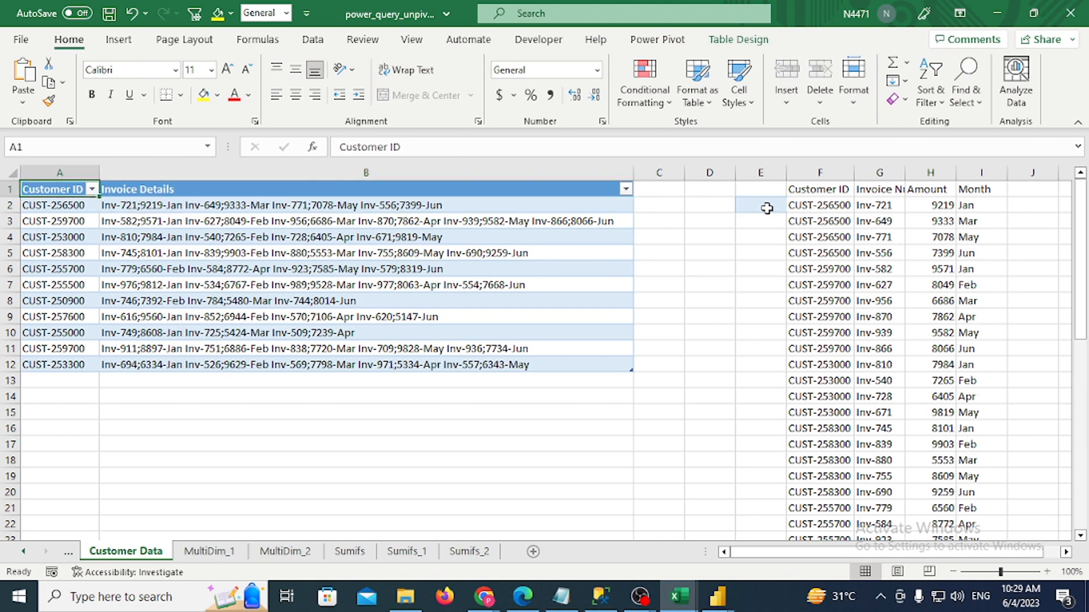
Compare the source table's headers with the target columns, ending at the first Month value in I2
{"action": "key", "text": "shift+Right"}
{"action": "key", "text": "Right"}
{"action": "key", "text": "Right"}
{"action": "key", "text": "Right"}
{"action": "key", "text": "Right"}
{"action": "key", "text": "Right"}
{"action": "key", "text": "Right"}
{"action": "key", "text": "Right"}
{"action": "key", "text": "Right"}
{"action": "key", "text": "Down"}
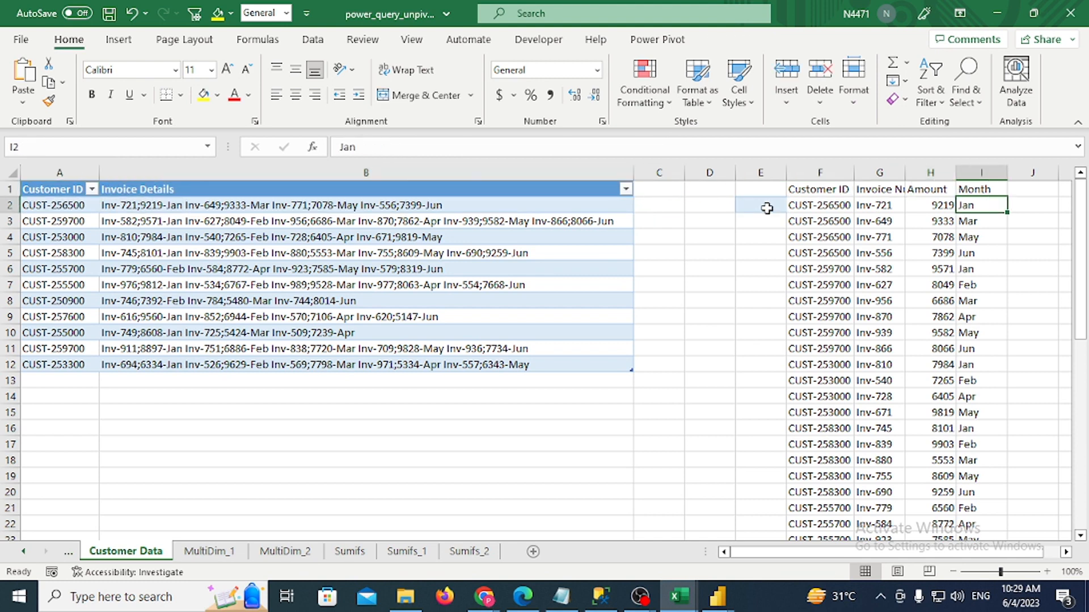
Examine the first invoice entry's number, amount and month within B2, and leave the cell without changes
{"action": "key", "text": "Left"}
{"action": "key", "text": "Left"}
{"action": "key", "text": "Left"}
{"action": "key", "text": "Left"}
{"action": "key", "text": "Left"}
{"action": "key", "text": "Left"}
{"action": "key", "text": "Left"}
{"action": "key", "text": "F2"}
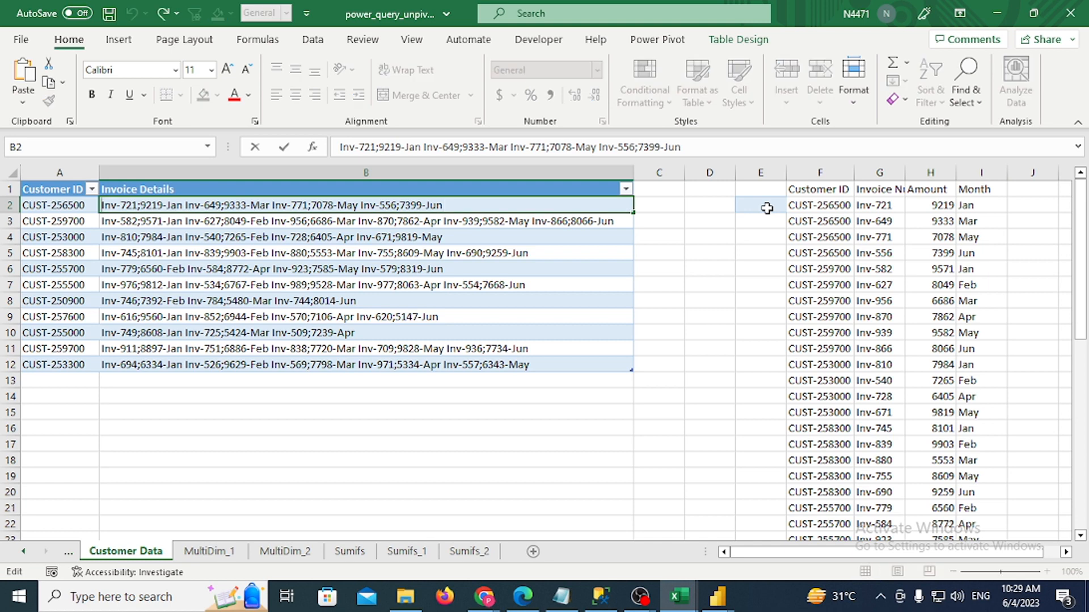
{"action": "key", "text": "shift+Right"}
{"action": "key", "text": "shift+Right"}
{"action": "key", "text": "shift+Right"}
{"action": "key", "text": "shift+Right"}
{"action": "key", "text": "shift+Right"}
{"action": "key", "text": "shift+Right"}
{"action": "key", "text": "shift+Right"}
{"action": "key", "text": "shift+Right"}
{"action": "key", "text": "shift+Right"}
{"action": "key", "text": "shift+Right"}
{"action": "key", "text": "shift+Right"}
{"action": "key", "text": "shift+Right"}
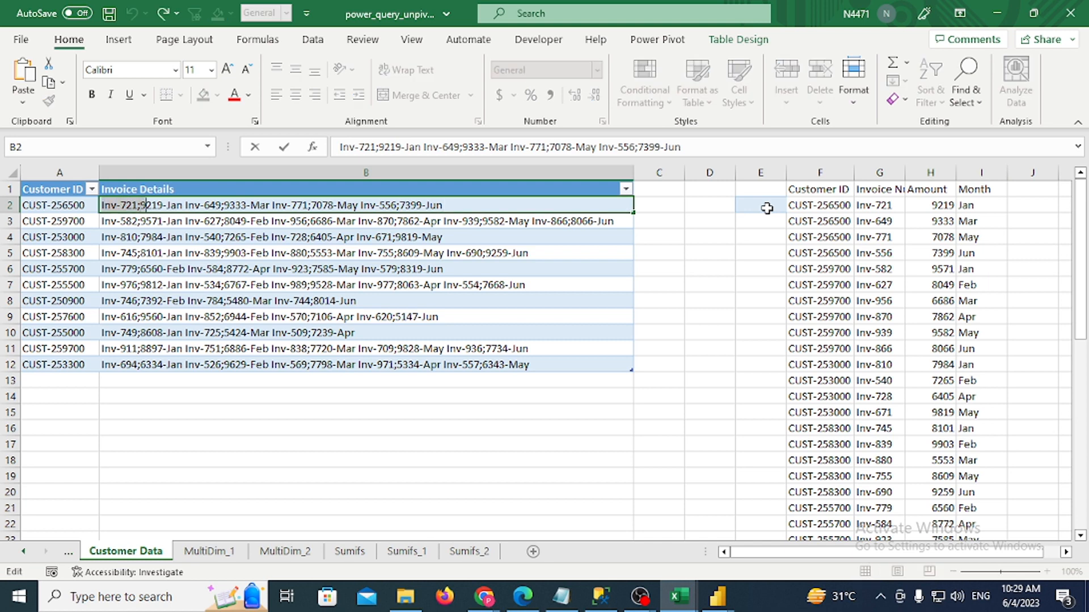
{"action": "key", "text": "shift+Right"}
{"action": "key", "text": "shift+Right"}
{"action": "key", "text": "shift+Right"}
{"action": "key", "text": "Right"}
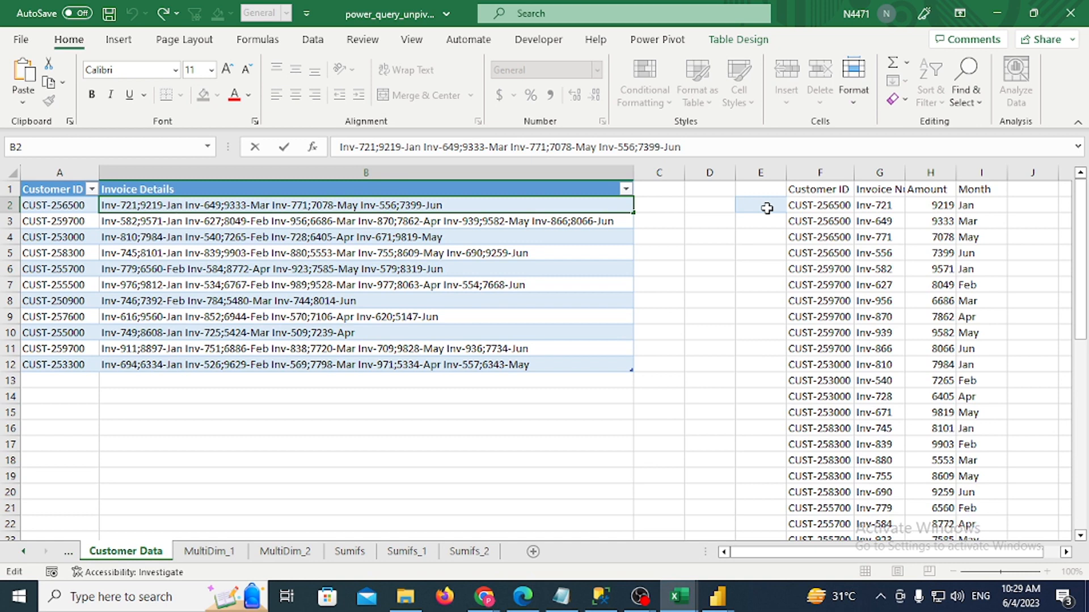
{"action": "key", "text": "Escape"}
{"action": "key", "text": "ctrl+Home"}
{"action": "key", "text": "ctrl+shift+Right"}
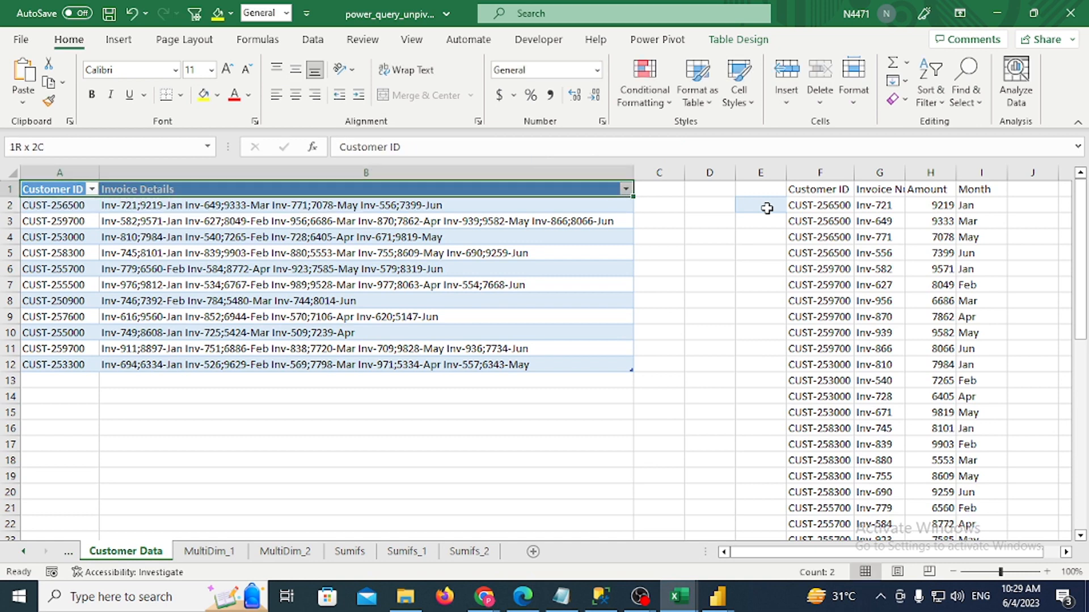
{"action": "key", "text": "ctrl+shift+Down"}
{"action": "key", "text": "ctrl+c"}
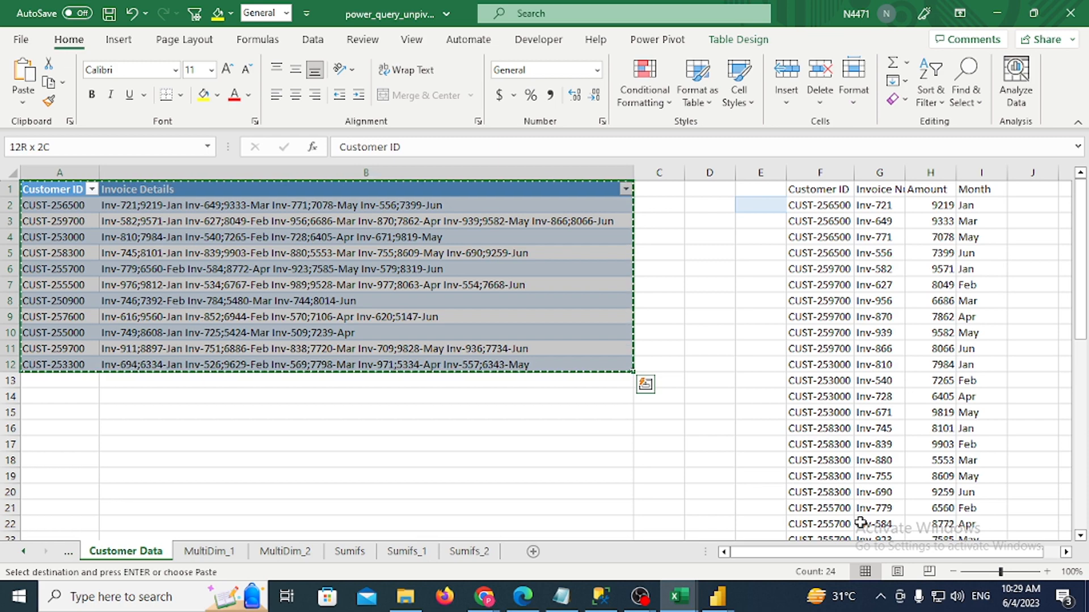
{"action": "mouse_move", "coordinate": [733, 599]}
{"action": "left_click", "coordinate": [765, 479]}
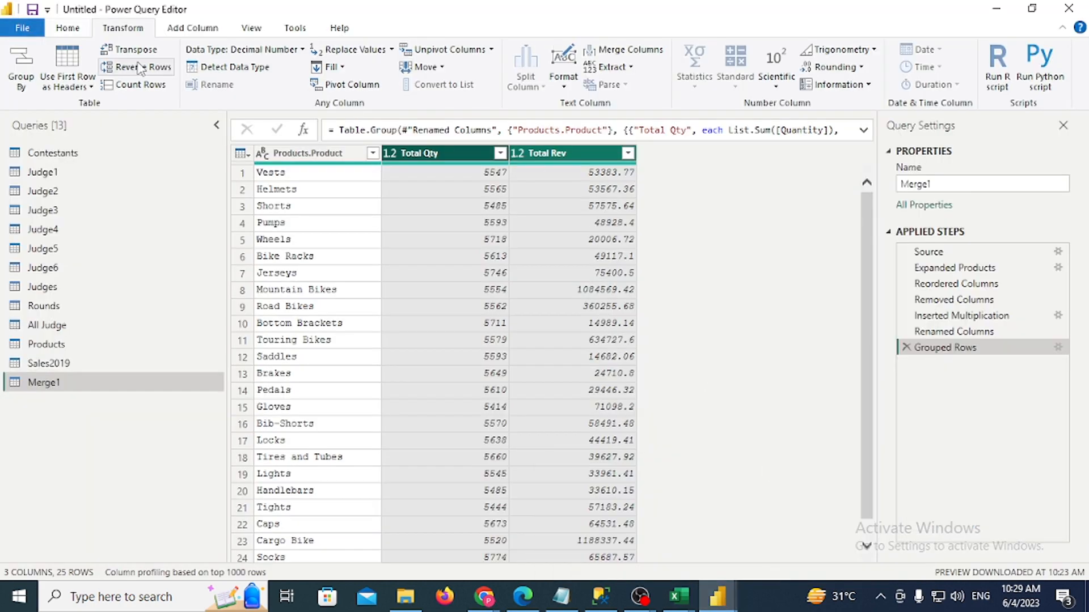
{"action": "left_click", "coordinate": [68, 28]}
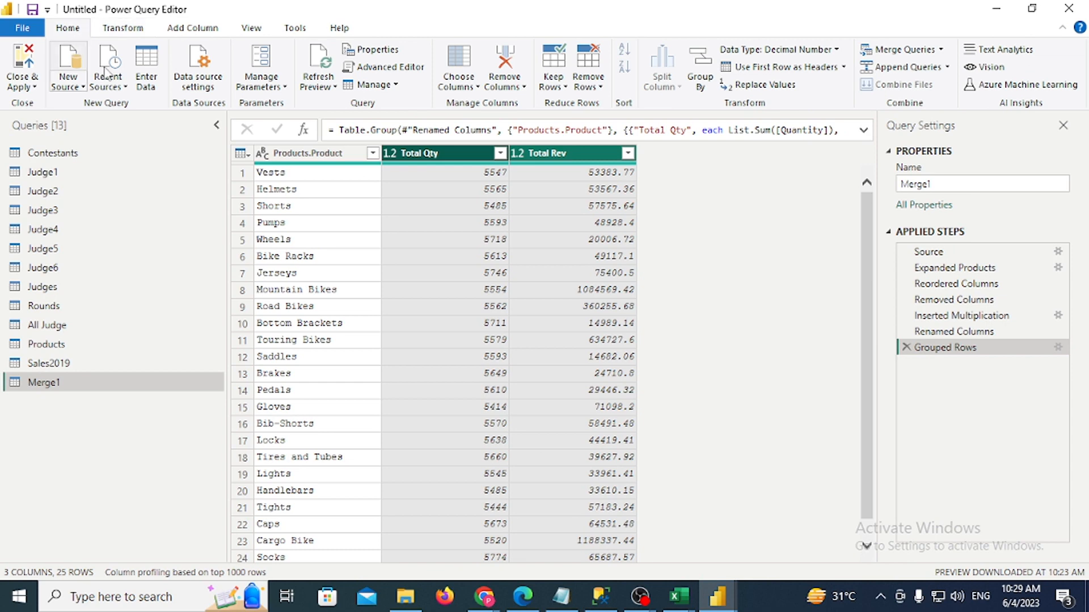
{"action": "left_click", "coordinate": [148, 84]}
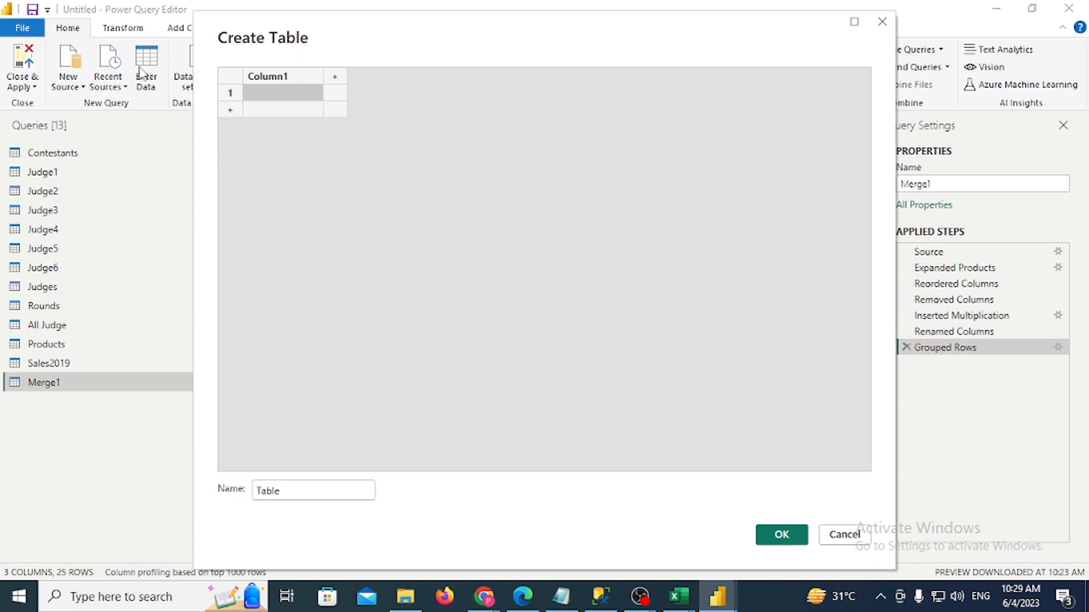
{"action": "left_click", "coordinate": [845, 534]}
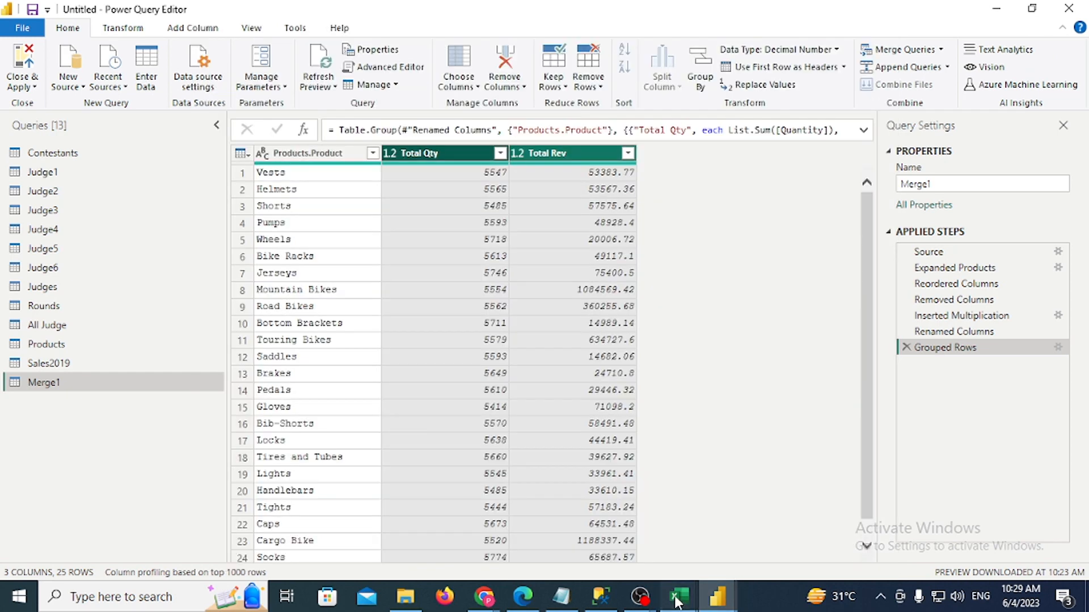
Switch to the blank Book1 workbook, enter a,45,54 in E6 and b,65,56 in E7, and select both cells
{"action": "mouse_move", "coordinate": [676, 601]}
{"action": "left_click", "coordinate": [590, 539]}
{"action": "left_click", "coordinate": [250, 270]}
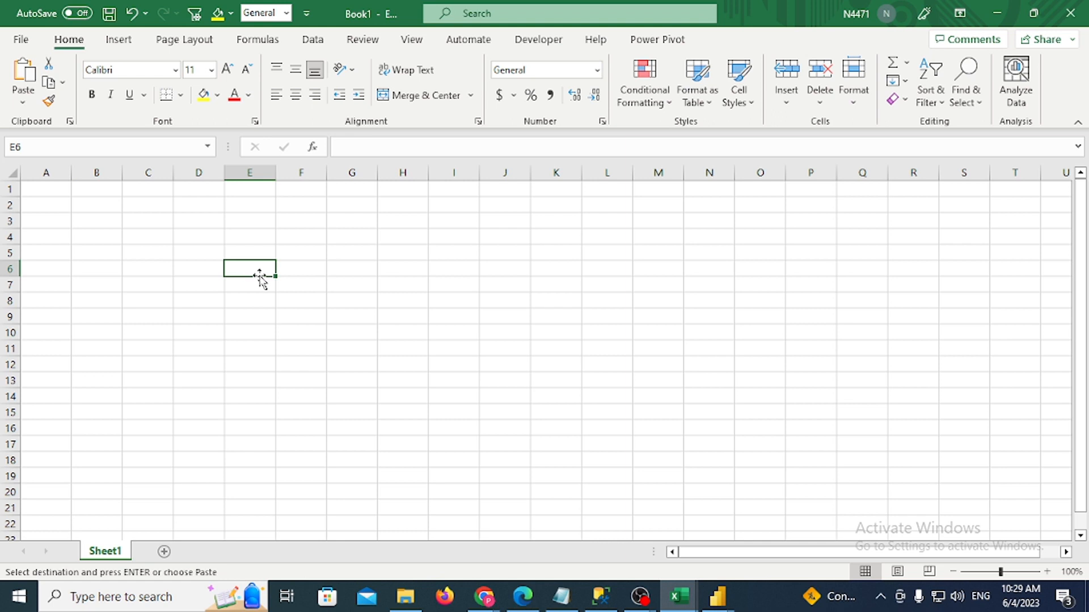
{"action": "type", "text": "a,45,54"}
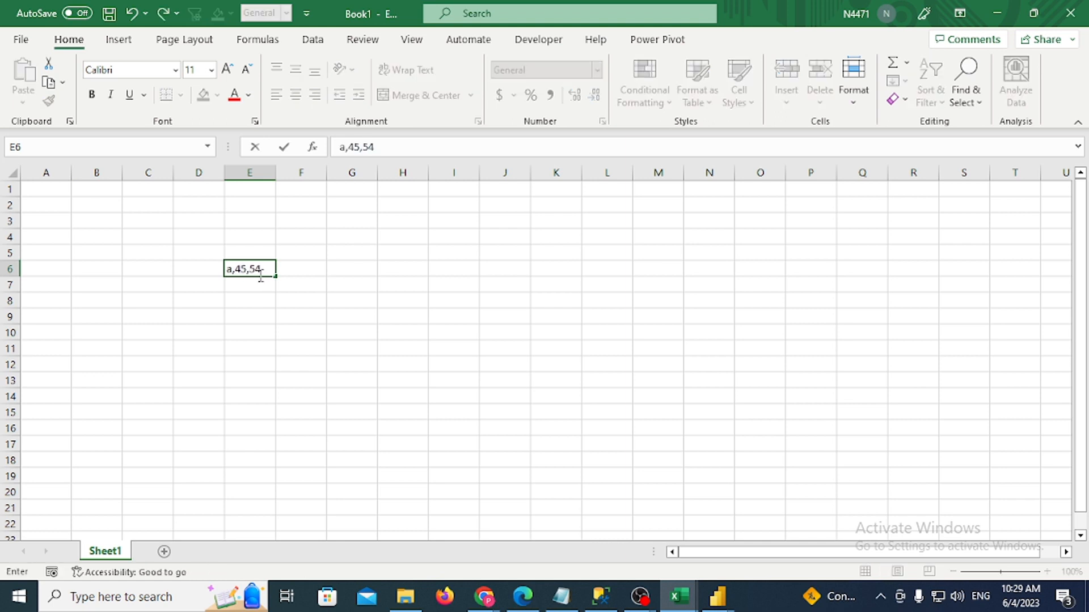
{"action": "key", "text": "Return"}
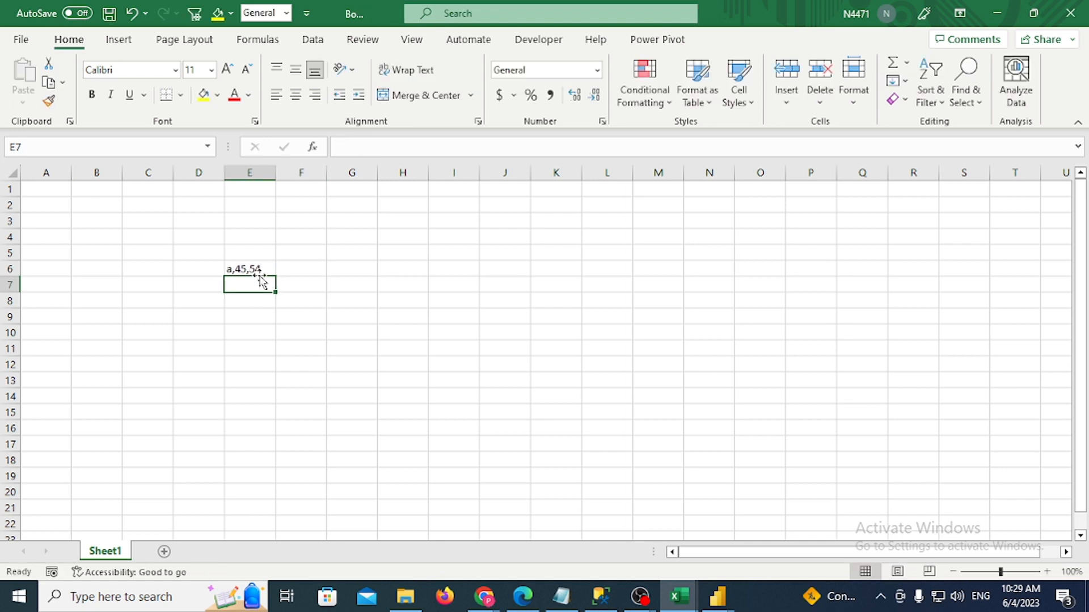
{"action": "type", "text": "b,65,56"}
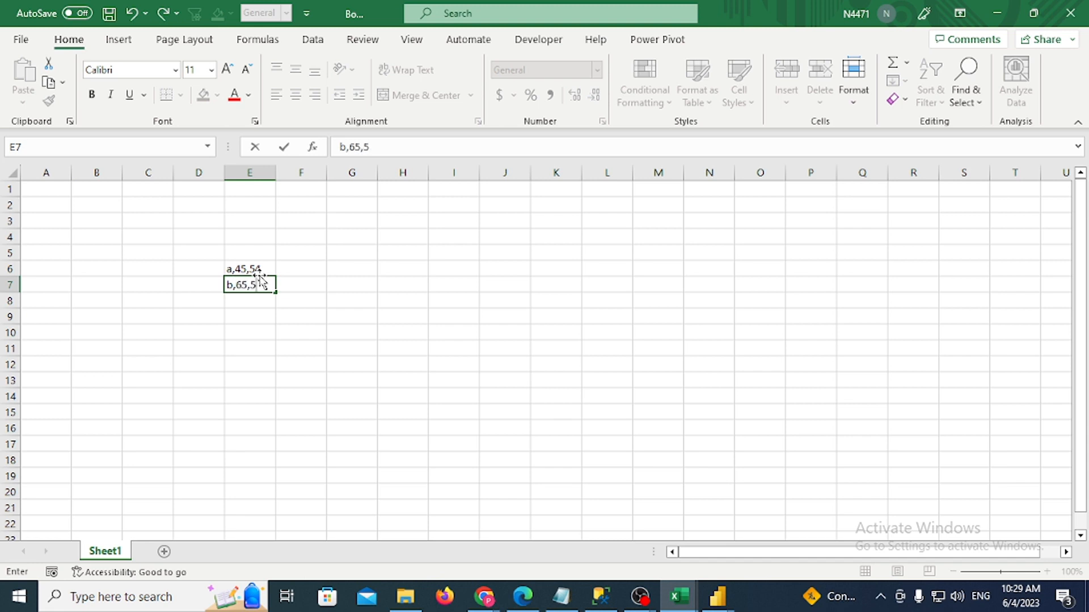
{"action": "key", "text": "Tab"}
{"action": "left_click_drag", "start_coordinate": [257, 269], "coordinate": [259, 275]}
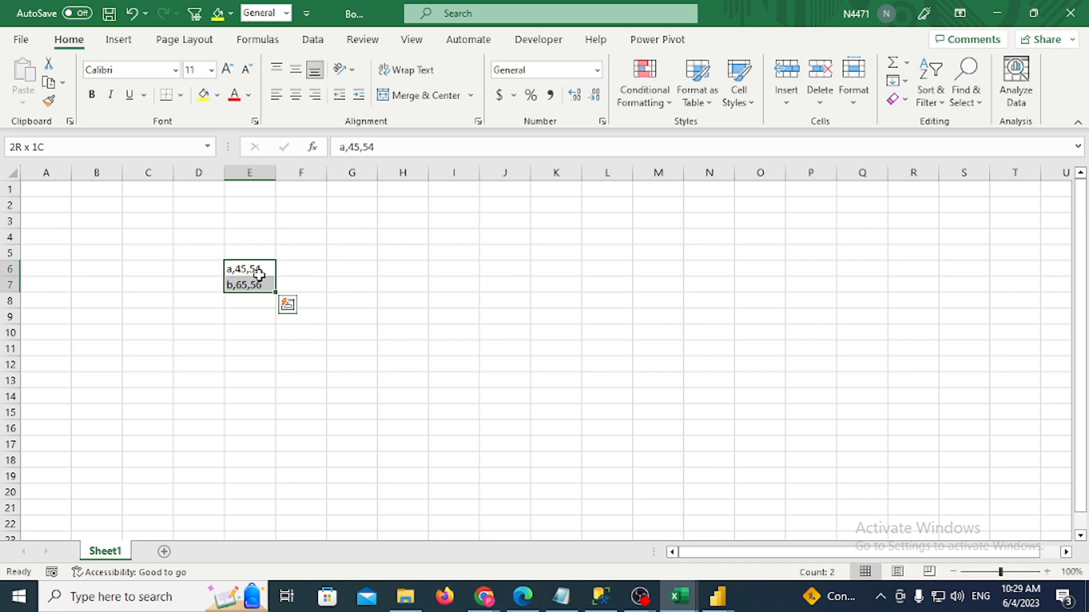
{"action": "key", "text": "alt+d"}
{"action": "key", "text": "t"}
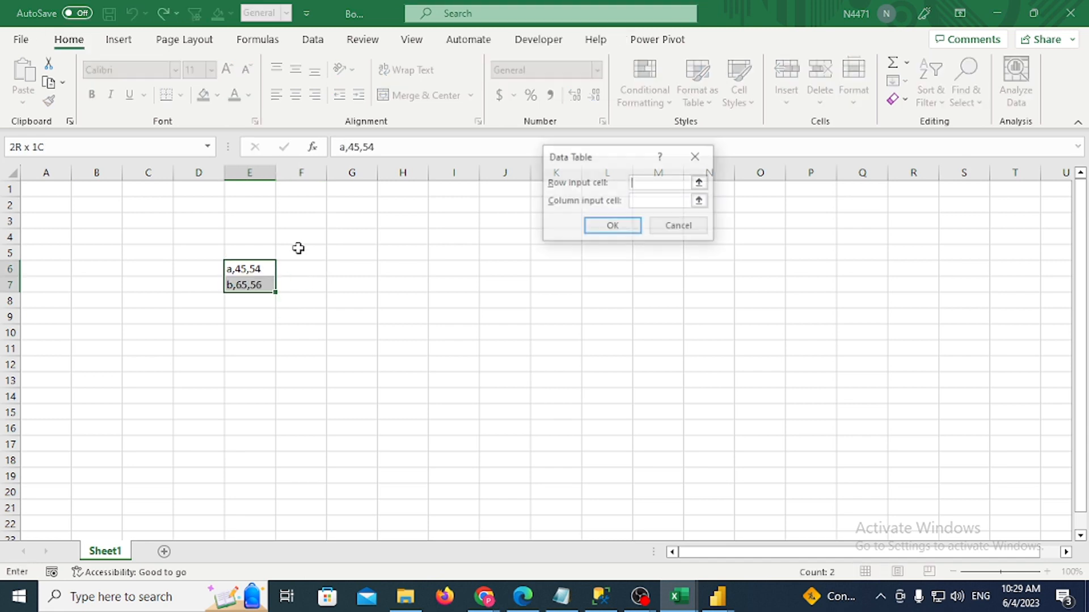
{"action": "key", "text": "Escape"}
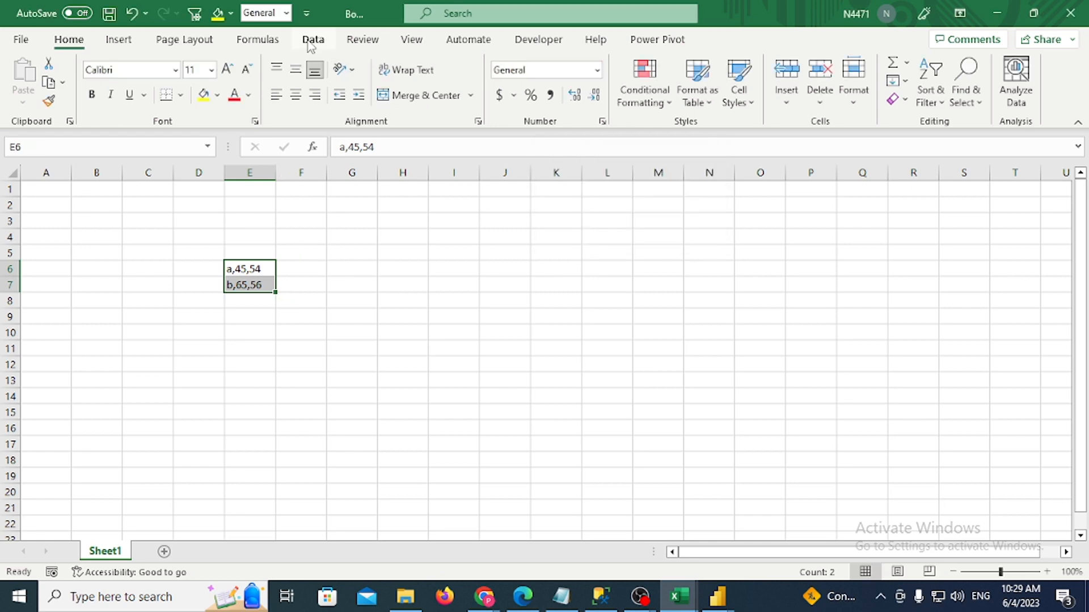
Split cells E6:E7 into separate columns with delimited Text to Columns, using a comma as the Other delimiter
{"action": "left_click", "coordinate": [312, 39]}
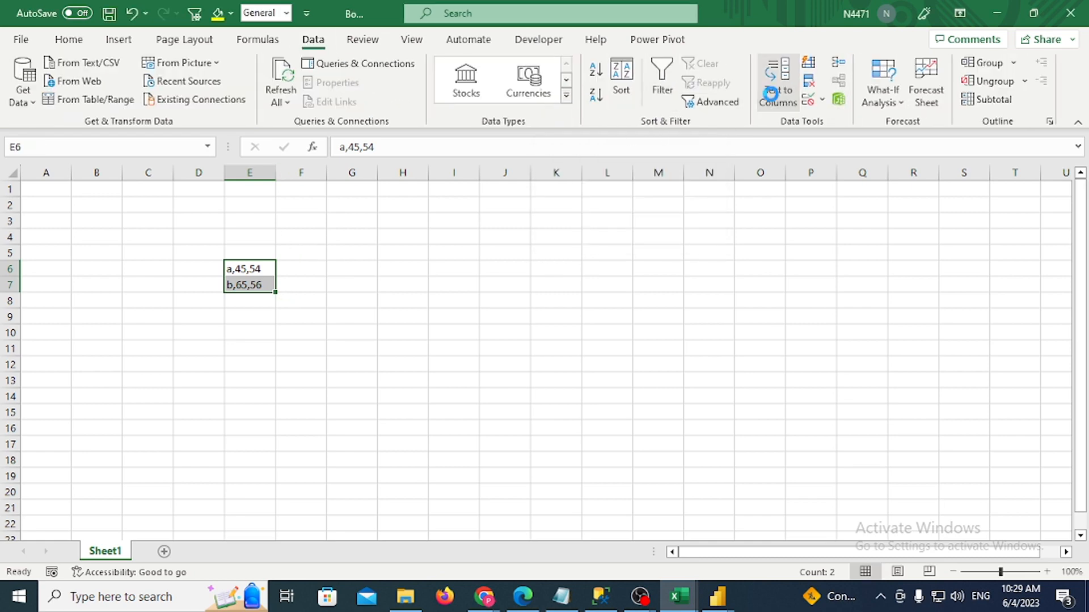
{"action": "left_click", "coordinate": [778, 85]}
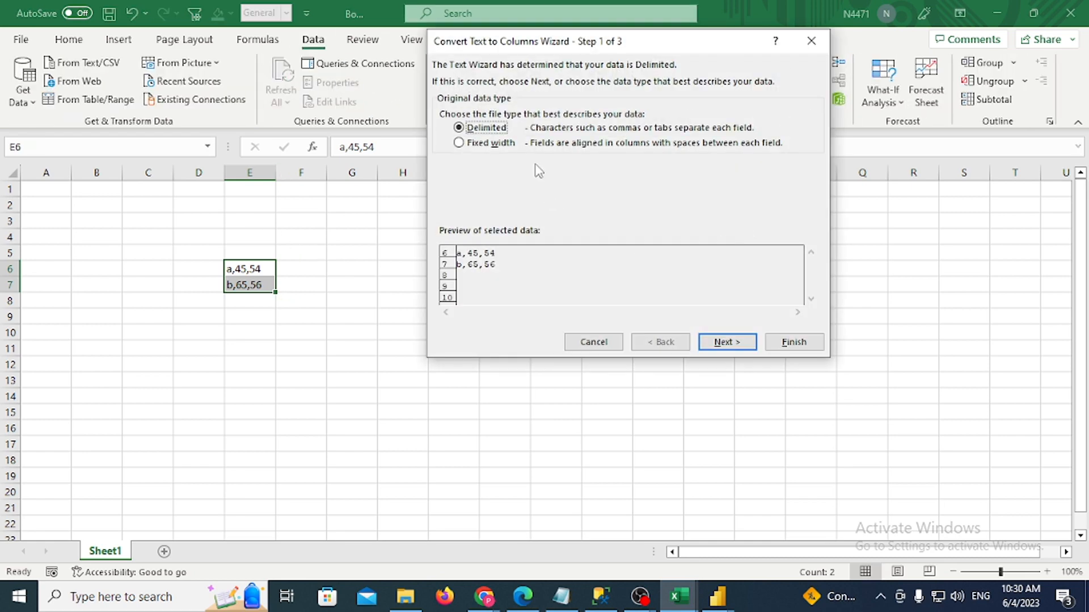
{"action": "left_click", "coordinate": [725, 343]}
{"action": "left_click", "coordinate": [502, 176]}
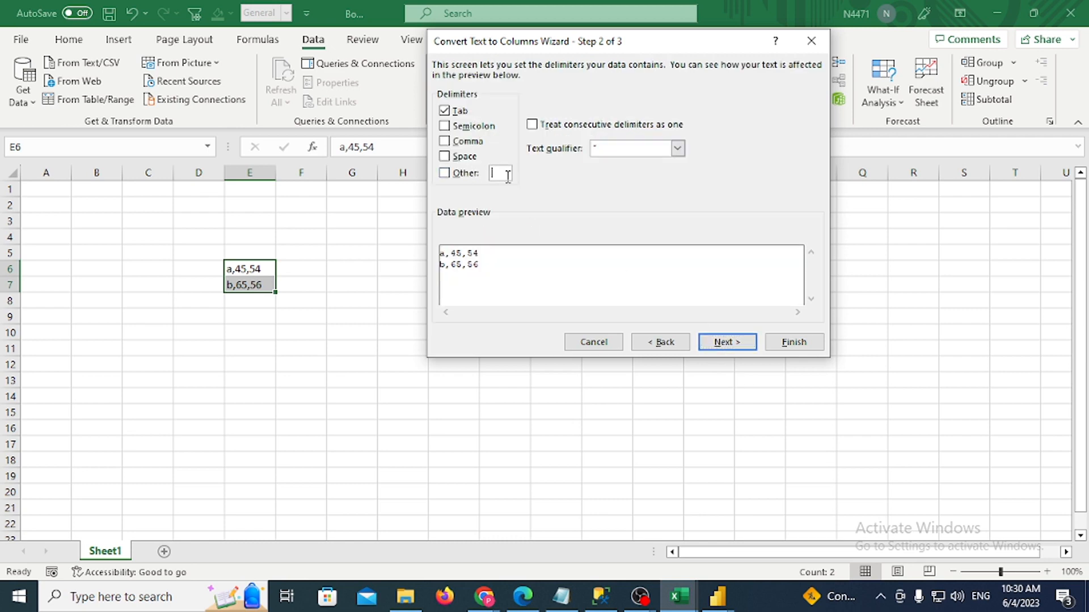
{"action": "type", "text": ","}
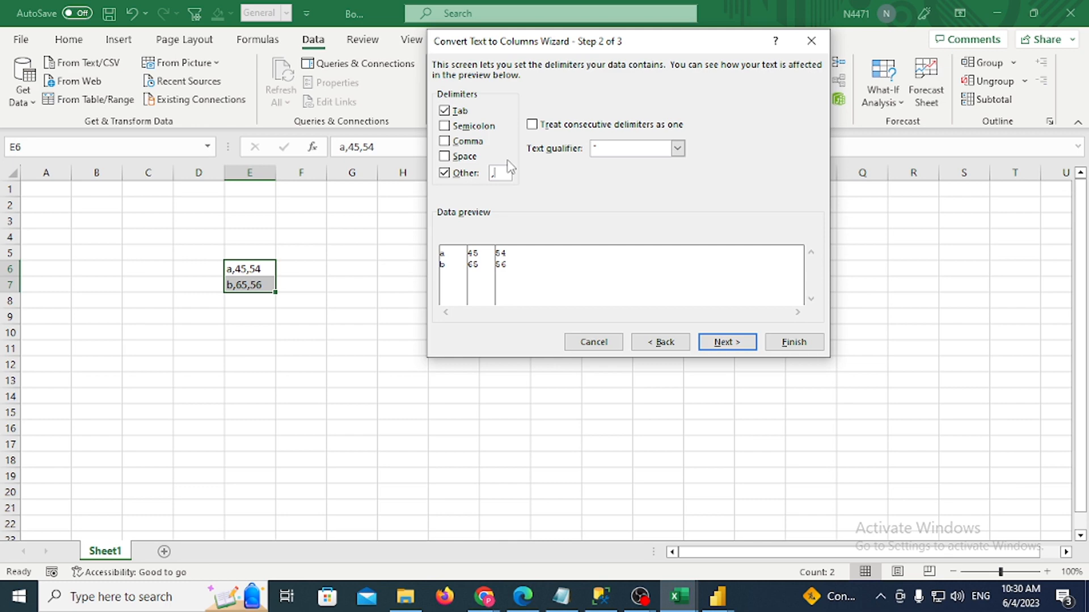
{"action": "key", "text": "Return"}
{"action": "key", "text": "Return"}
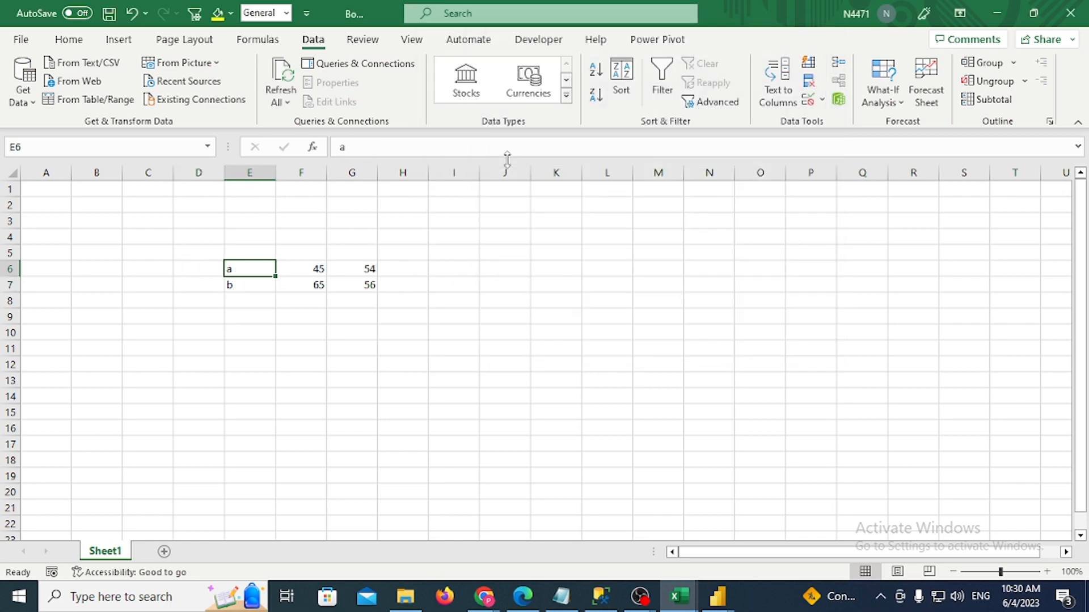
Copy the first split row E6:G6 and paste it transposed into a vertical list starting at J6
{"action": "key", "text": "shift+Right"}
{"action": "key", "text": "shift+Right"}
{"action": "key", "text": "ctrl+c"}
{"action": "key", "text": "ctrl+Right"}
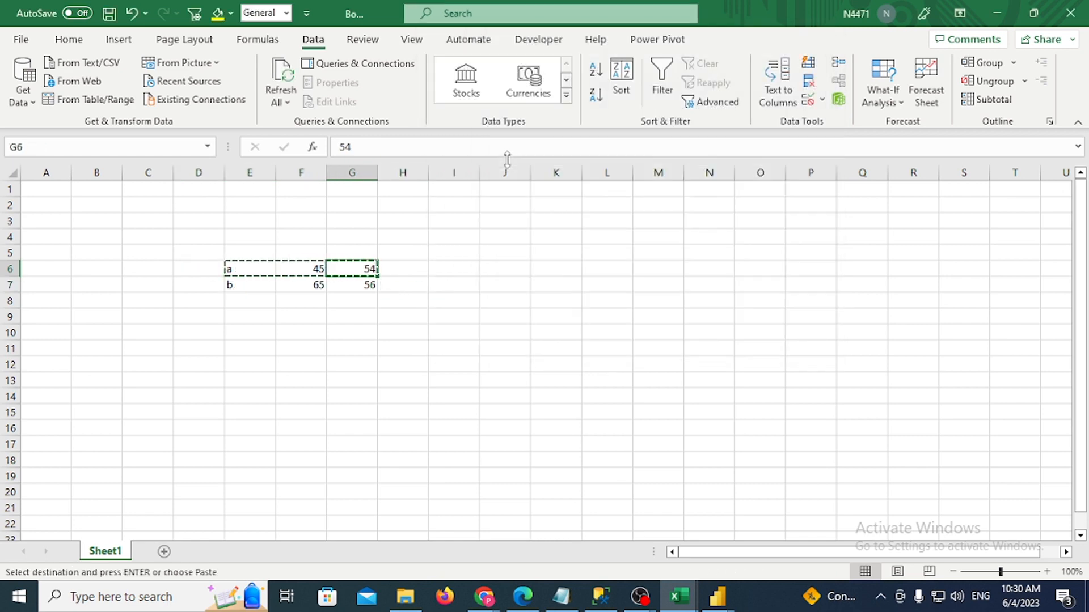
{"action": "key", "text": "Right"}
{"action": "key", "text": "Right"}
{"action": "key", "text": "Right"}
{"action": "key", "text": "ctrl+alt+v"}
{"action": "key", "text": "e"}
{"action": "key", "text": "Return"}
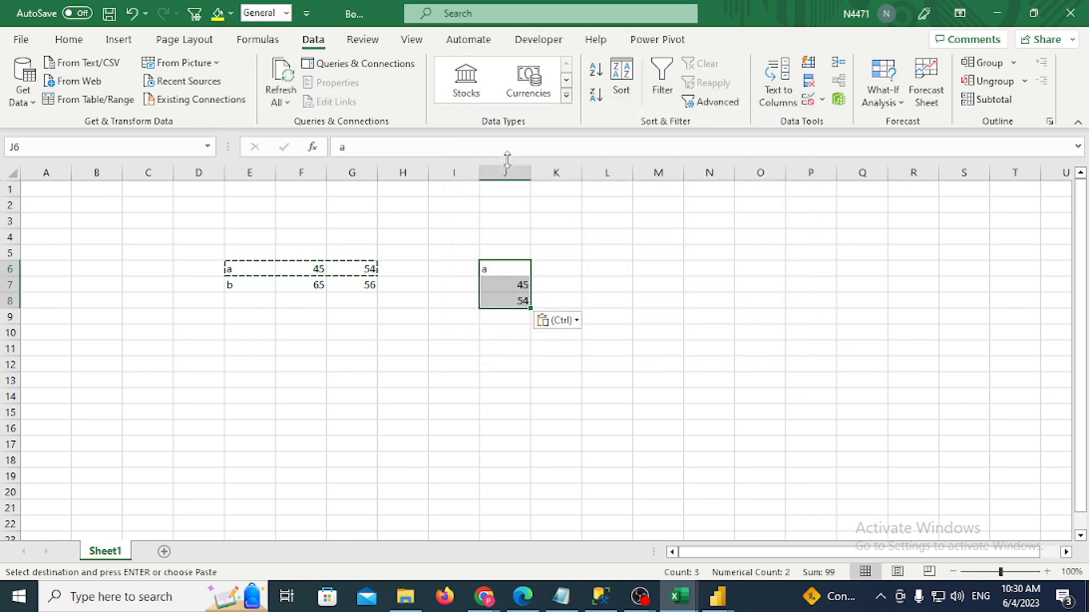
Try to paste the second row E7:G7 as values at K6 without transposing, and undo the paste
{"action": "key", "text": "Left"}
{"action": "key", "text": "Left"}
{"action": "key", "text": "Left"}
{"action": "key", "text": "Left"}
{"action": "key", "text": "Down"}
{"action": "key", "text": "Left"}
{"action": "key", "text": "shift+Right"}
{"action": "key", "text": "shift+Right"}
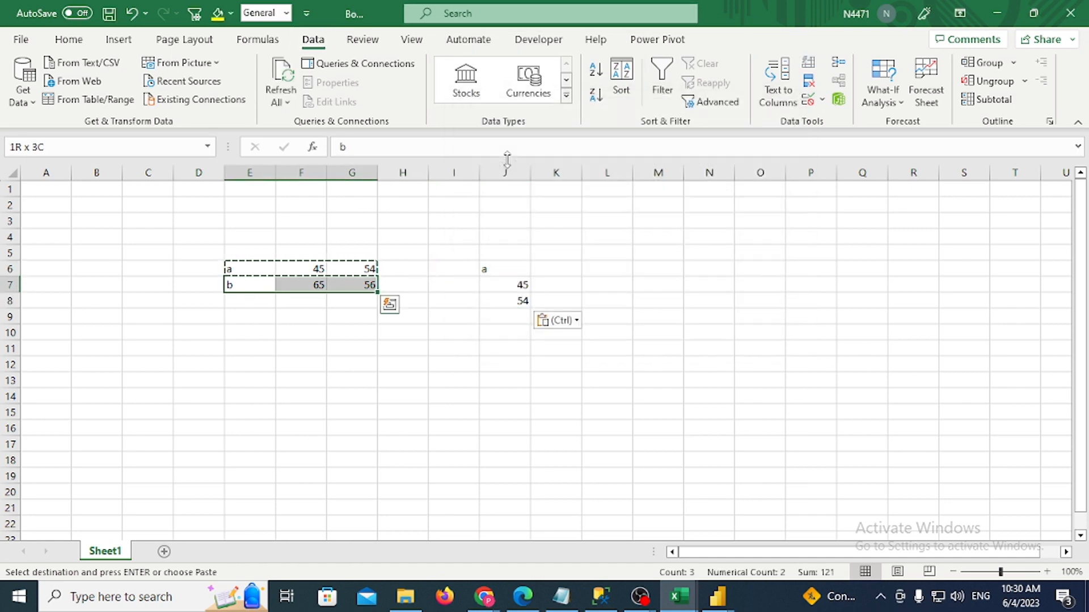
{"action": "key", "text": "ctrl+c"}
{"action": "key", "text": "Right"}
{"action": "key", "text": "Right"}
{"action": "key", "text": "Right"}
{"action": "key", "text": "Right"}
{"action": "key", "text": "Right"}
{"action": "key", "text": "Up"}
{"action": "key", "text": "Right"}
{"action": "key", "text": "ctrl+alt+v"}
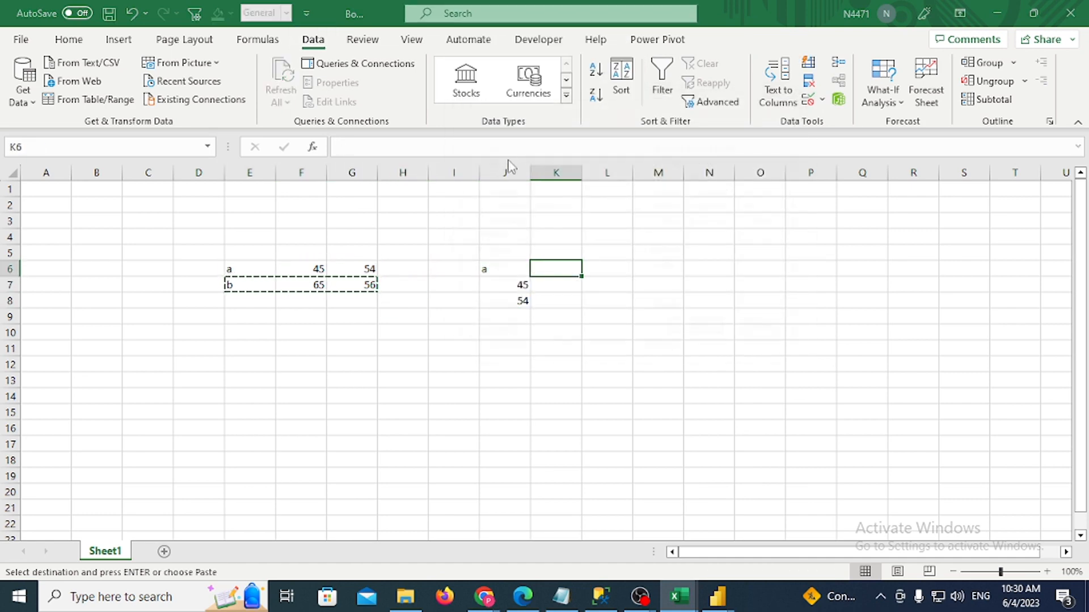
{"action": "key", "text": "v"}
{"action": "key", "text": "d"}
{"action": "key", "text": "Return"}
{"action": "key", "text": "Left"}
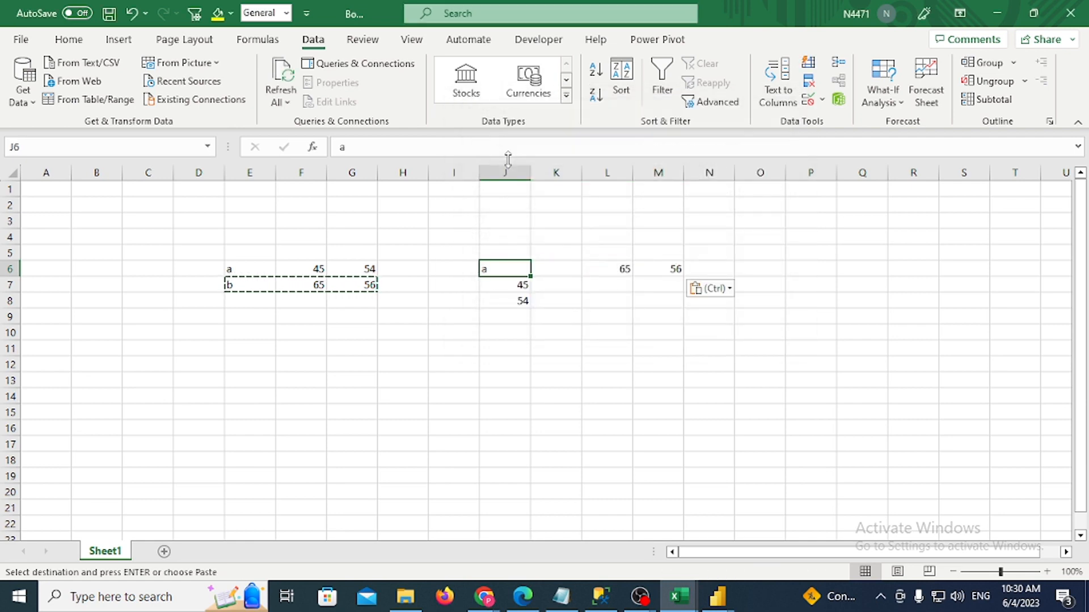
{"action": "key", "text": "ctrl+z"}
Copy E7:G7 again, paste it as transposed values starting at K6, and return to J6
{"action": "key", "text": "Left"}
{"action": "key", "text": "Left"}
{"action": "key", "text": "Left"}
{"action": "key", "text": "Left"}
{"action": "key", "text": "Left"}
{"action": "key", "text": "Left"}
{"action": "key", "text": "Down"}
{"action": "key", "text": "shift+Right"}
{"action": "key", "text": "shift+Right"}
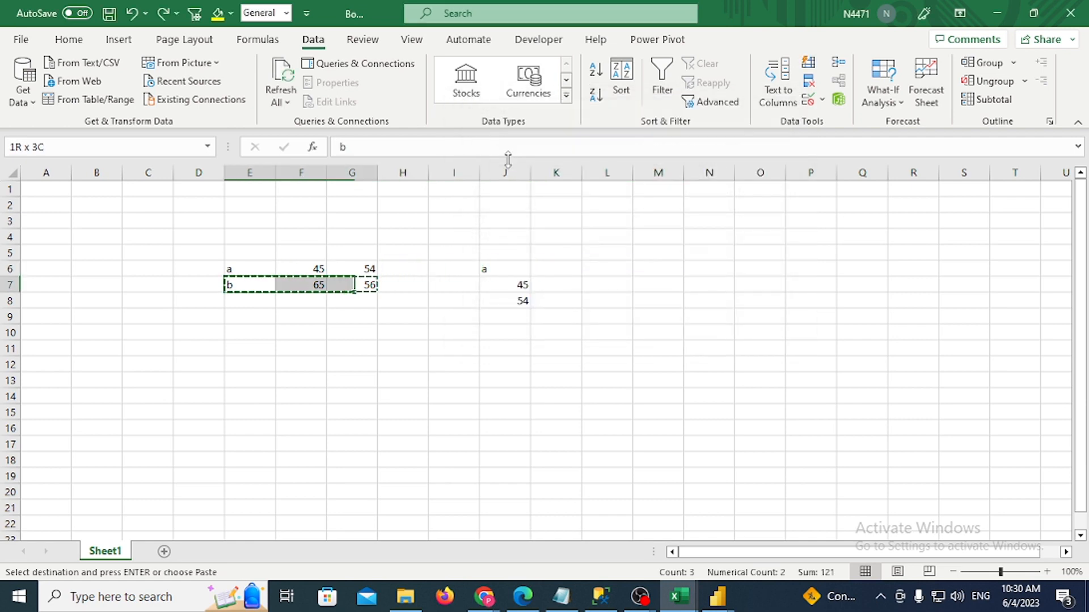
{"action": "key", "text": "ctrl+c"}
{"action": "key", "text": "Right"}
{"action": "key", "text": "Right"}
{"action": "key", "text": "Right"}
{"action": "key", "text": "Right"}
{"action": "key", "text": "Right"}
{"action": "key", "text": "Up"}
{"action": "key", "text": "Right"}
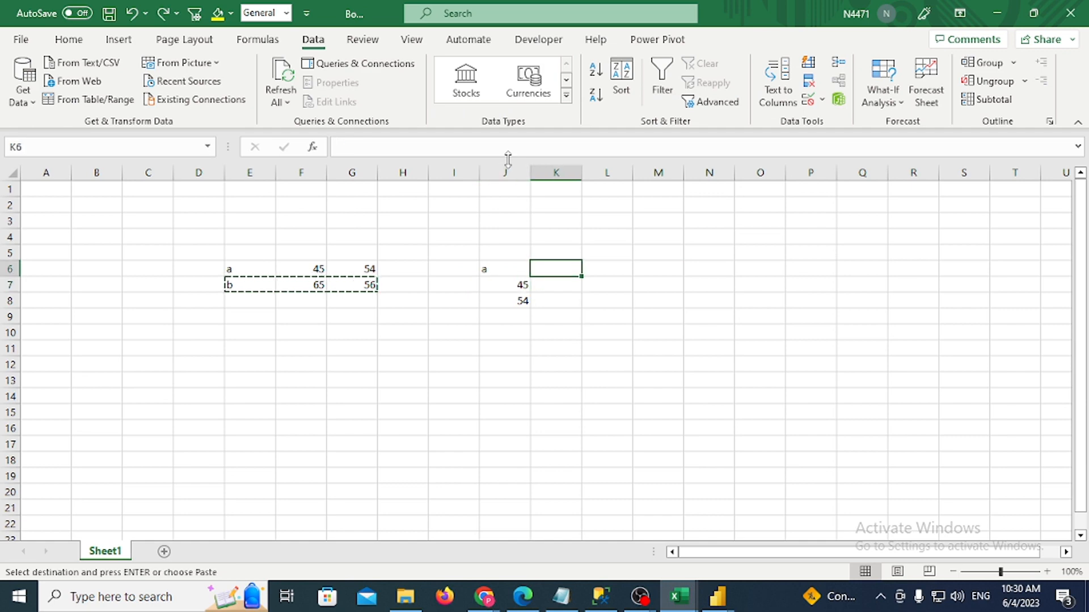
{"action": "key", "text": "alt+e"}
{"action": "key", "text": "s"}
{"action": "key", "text": "v"}
{"action": "key", "text": "e"}
{"action": "key", "text": "Return"}
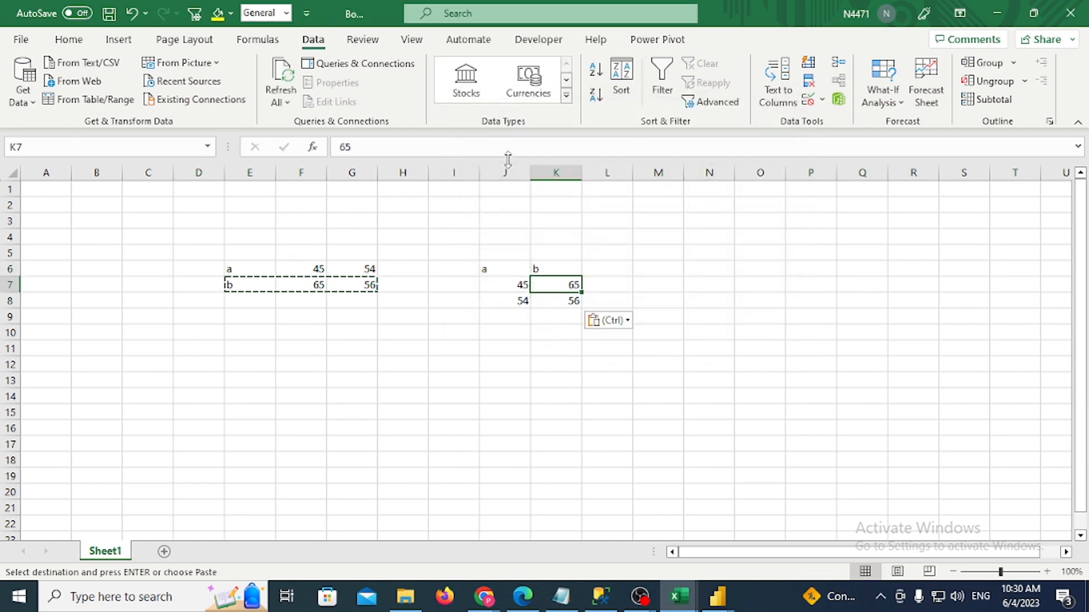
{"action": "key", "text": "Left"}
{"action": "key", "text": "Up"}
{"action": "key", "text": "Left"}
{"action": "key", "text": "Right"}
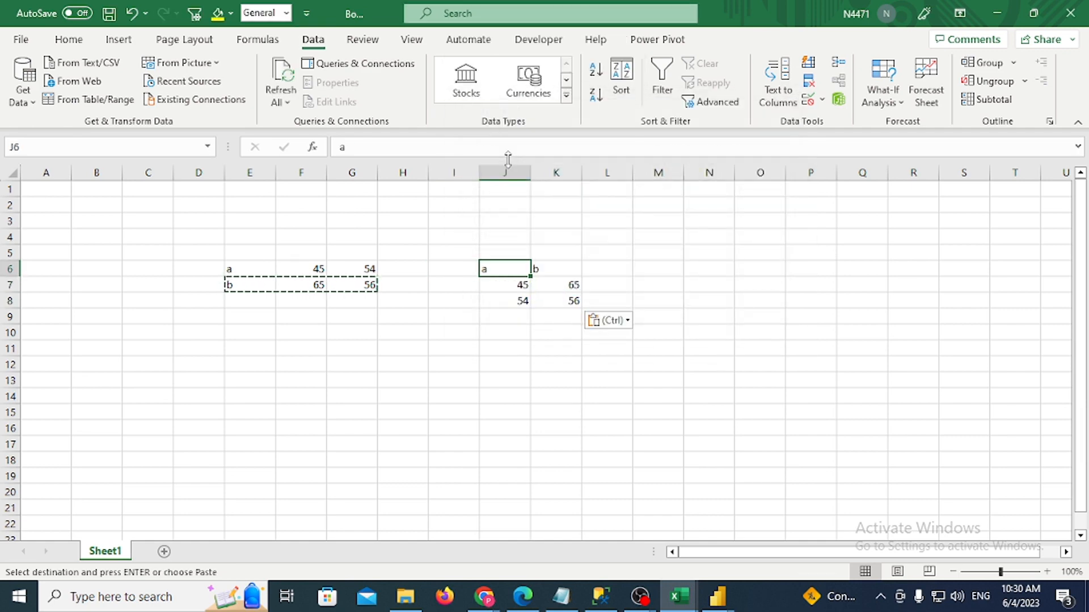
{"action": "key", "text": "alt+Tab"}
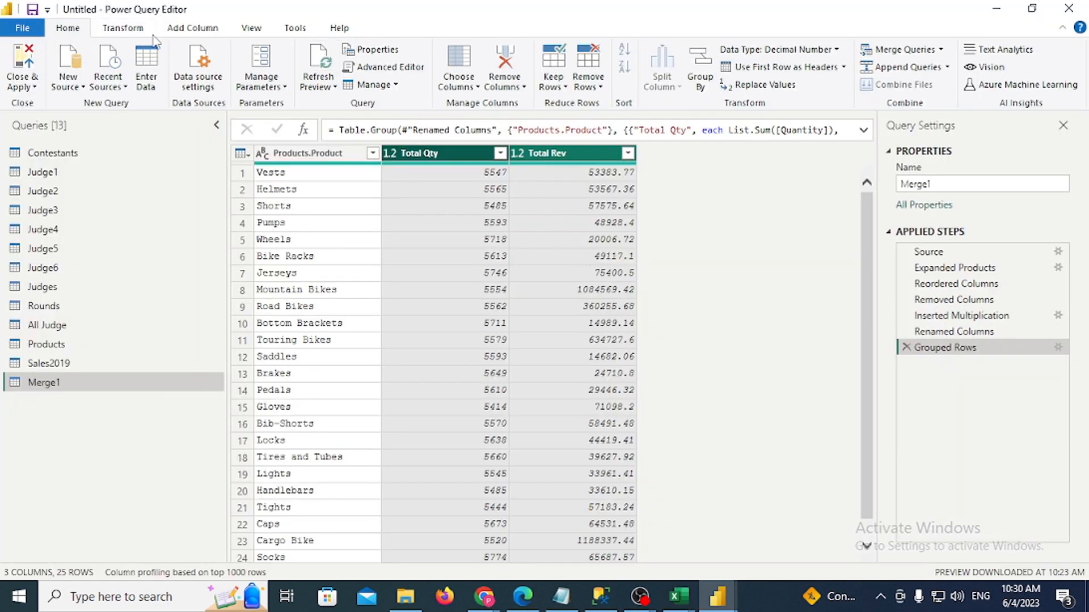
{"action": "left_click", "coordinate": [149, 69]}
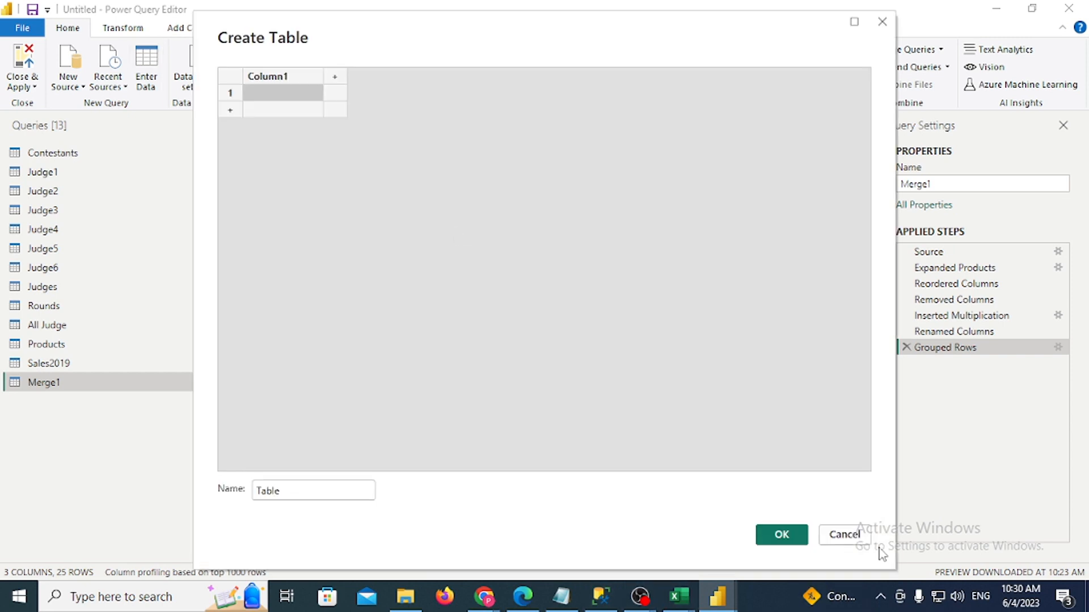
{"action": "left_click", "coordinate": [847, 540]}
Copy the Customer Data table A1:B12 in Excel and paste it into a new Enter Data table in Power Query Editor
{"action": "mouse_move", "coordinate": [679, 597]}
{"action": "left_click", "coordinate": [754, 539]}
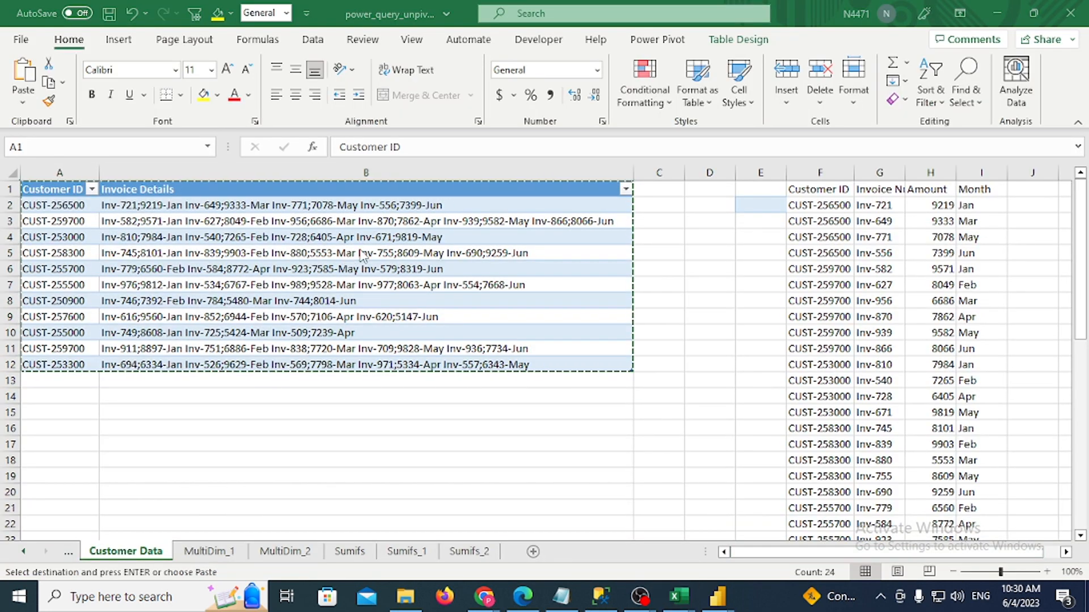
{"action": "mouse_move", "coordinate": [717, 597]}
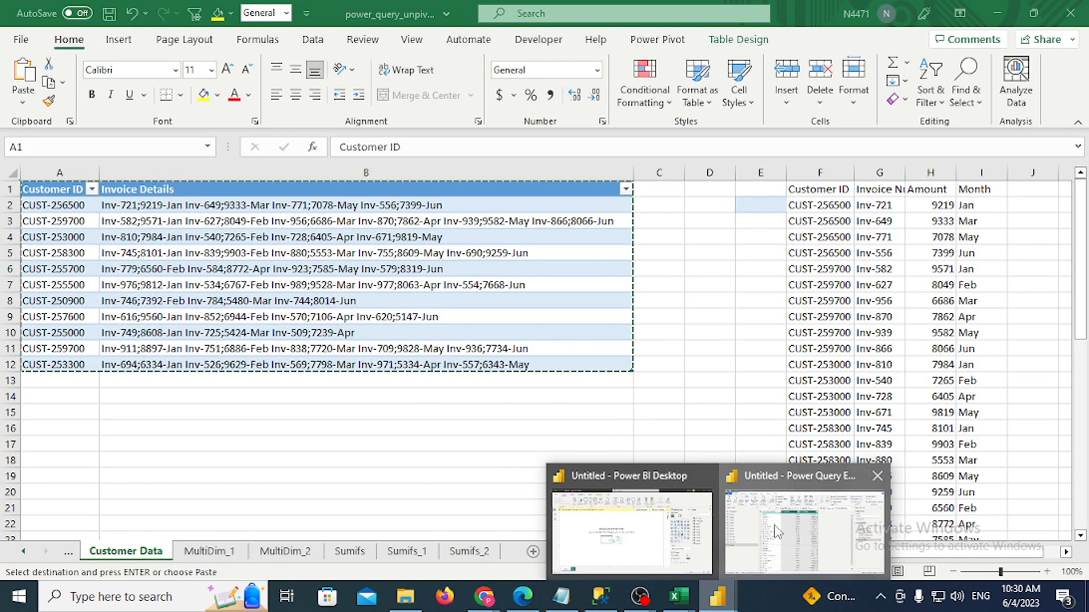
{"action": "left_click", "coordinate": [823, 558]}
{"action": "left_click", "coordinate": [143, 86]}
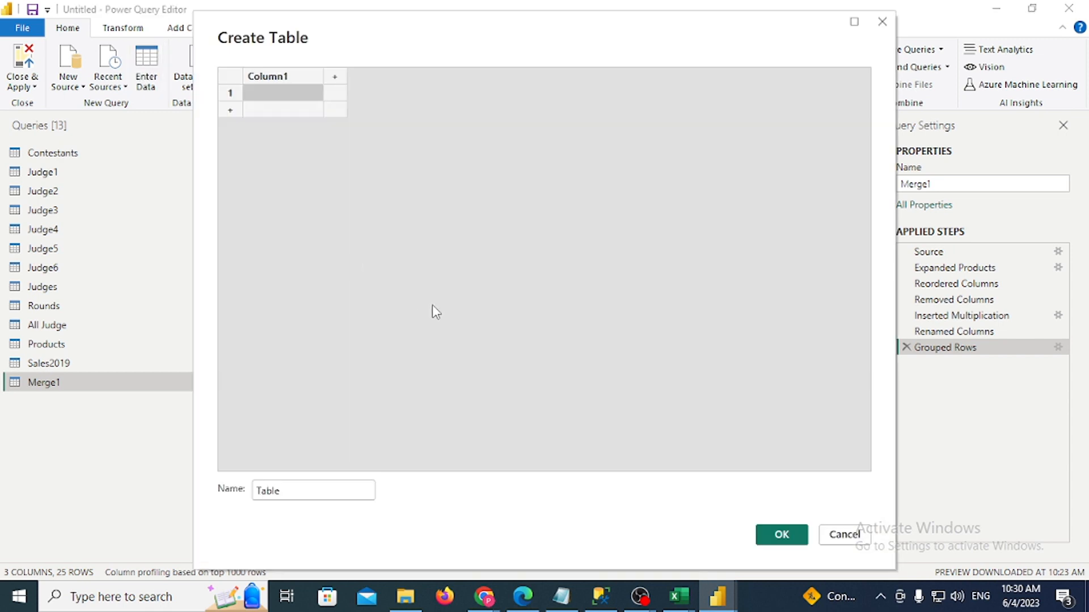
{"action": "key", "text": "ctrl+v"}
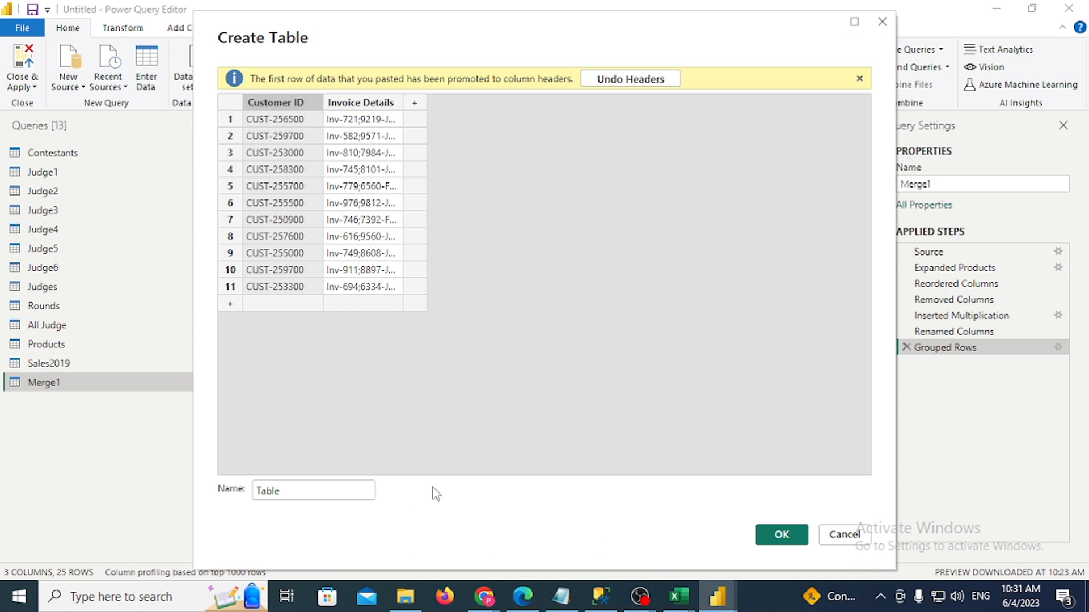
{"action": "left_click", "coordinate": [792, 538]}
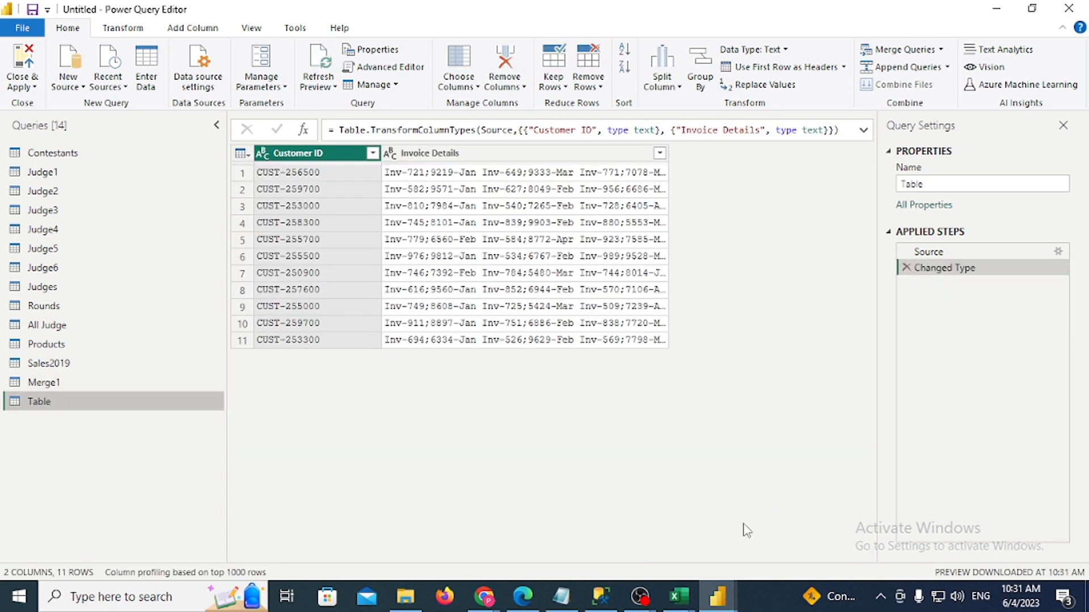
Widen the Invoice Details column and split it by the Space delimiter at each occurrence
{"action": "left_click", "coordinate": [516, 160]}
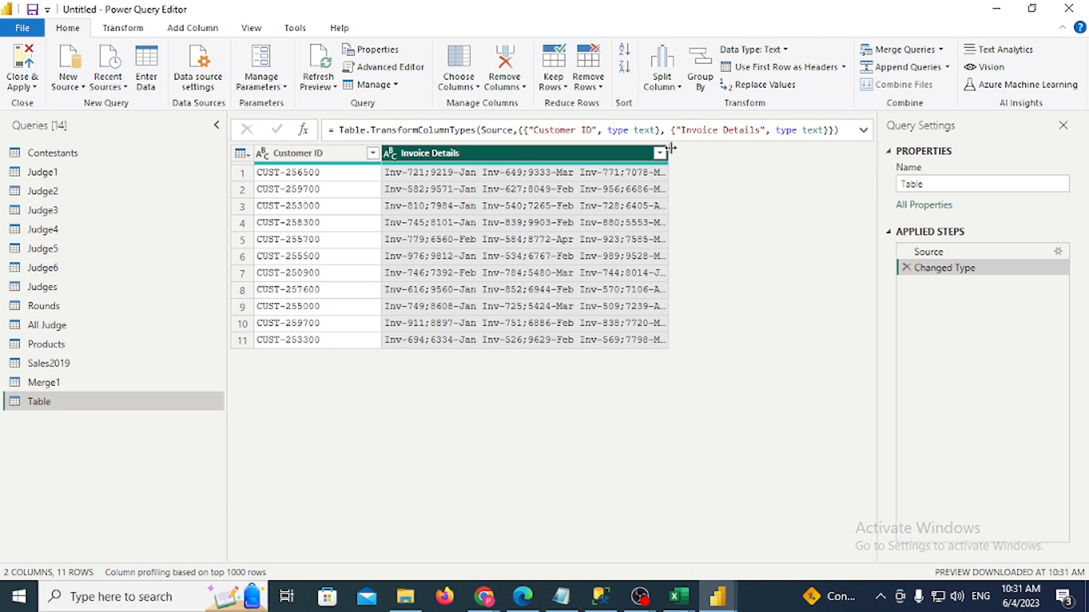
{"action": "left_click_drag", "start_coordinate": [667, 152], "coordinate": [737, 149]}
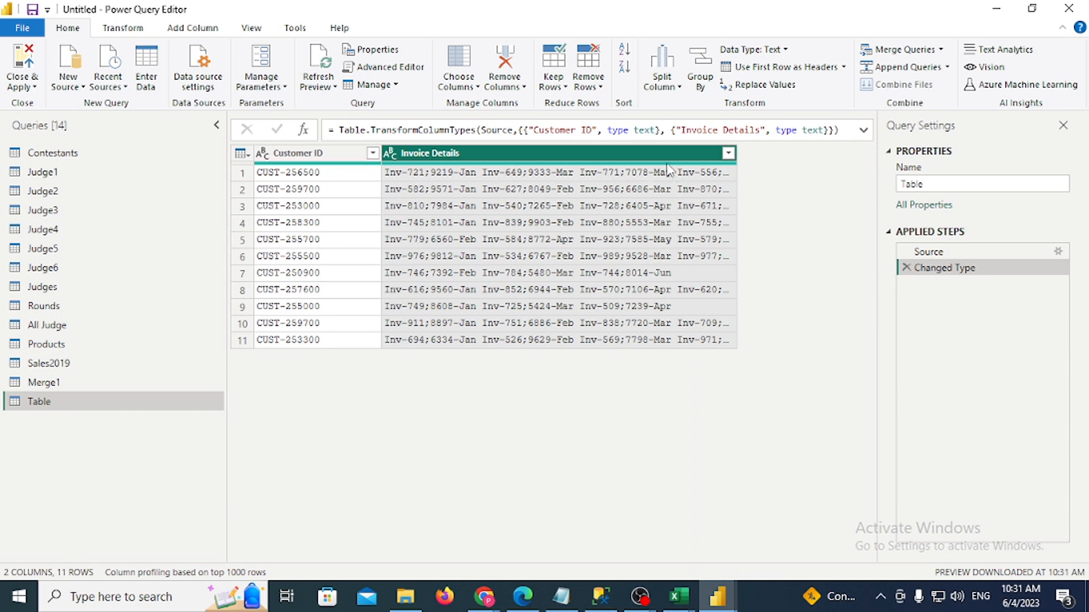
{"action": "left_click", "coordinate": [671, 93]}
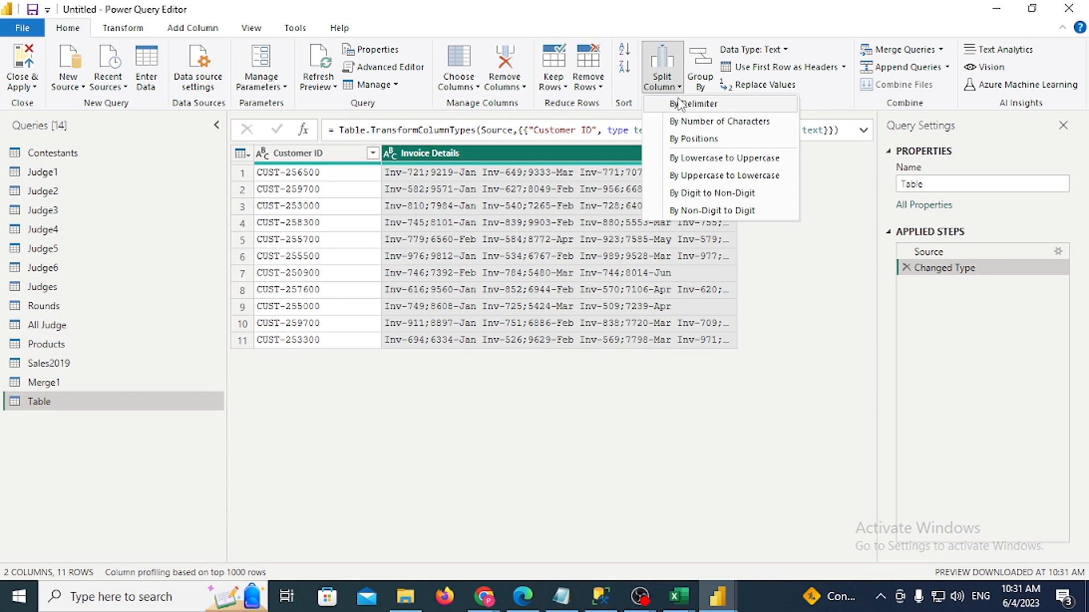
{"action": "left_click", "coordinate": [680, 104]}
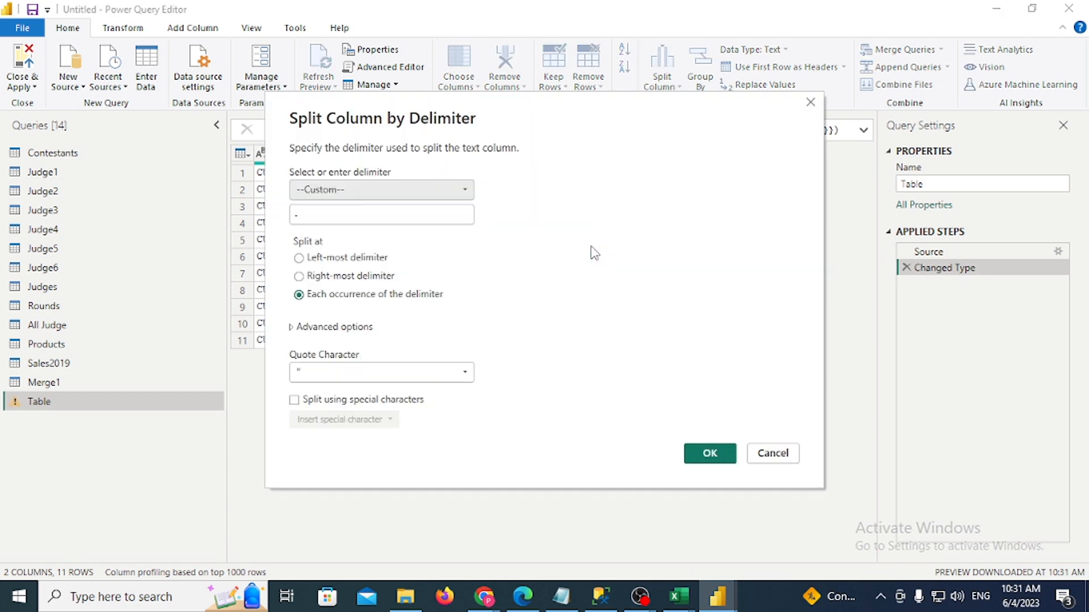
{"action": "left_click", "coordinate": [367, 189]}
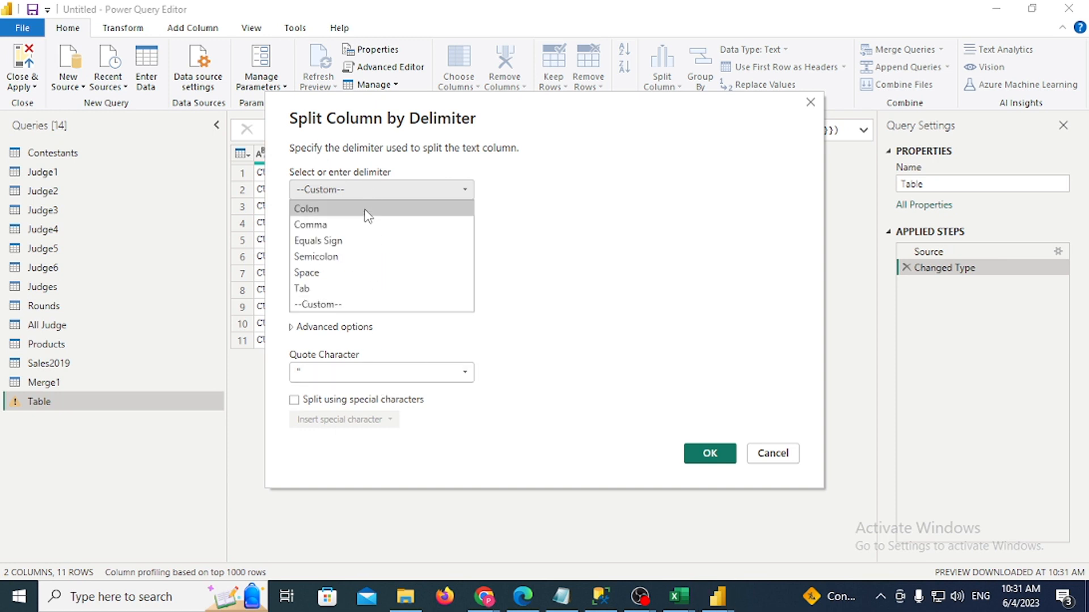
{"action": "left_click", "coordinate": [343, 275]}
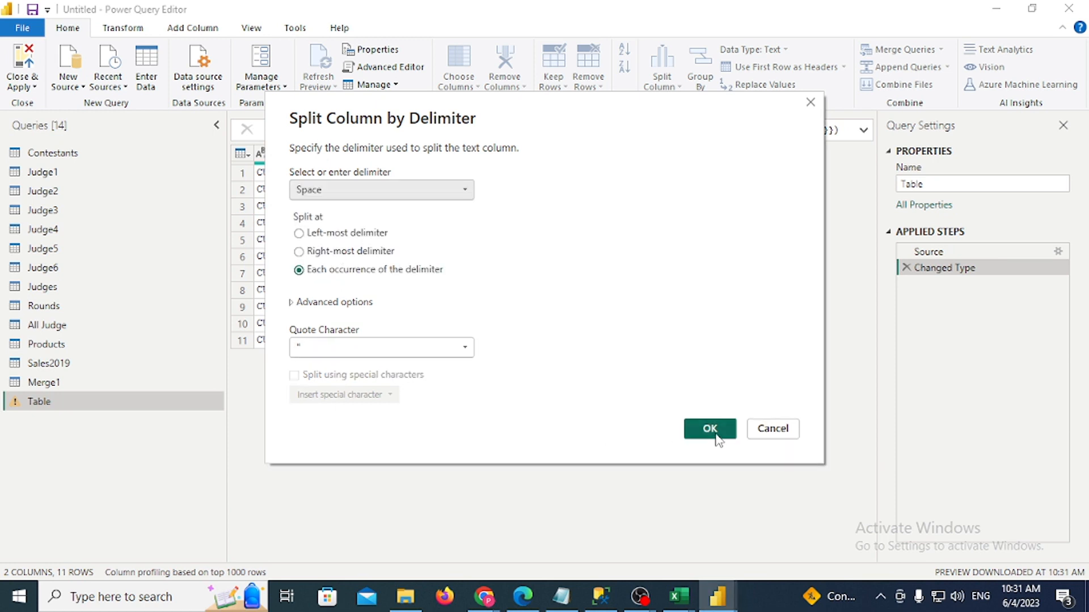
{"action": "left_click", "coordinate": [710, 430]}
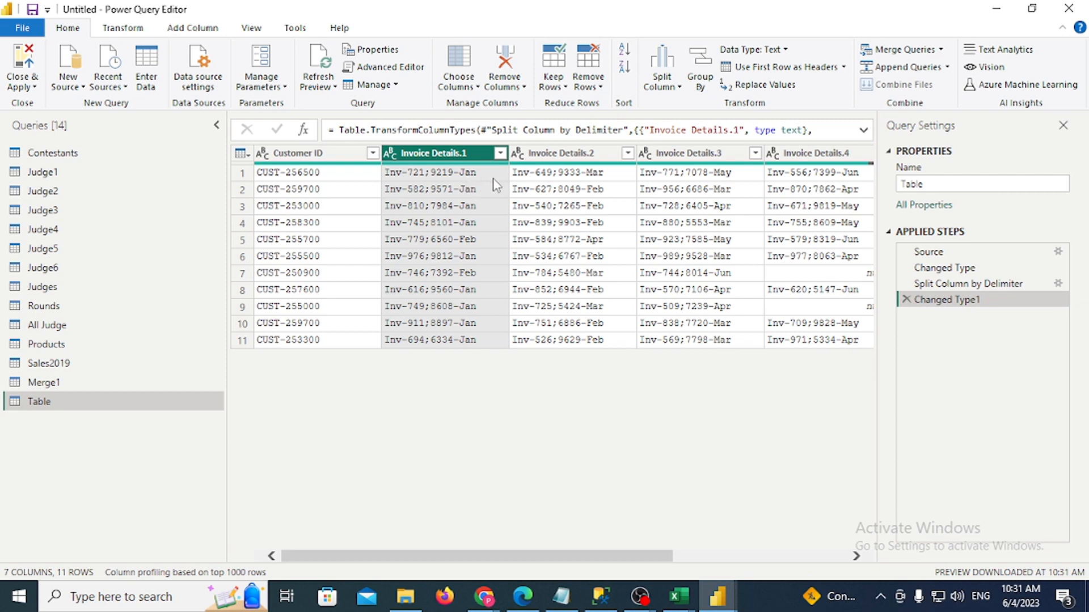
Unpivot all columns other than Customer ID
{"action": "left_click", "coordinate": [553, 158], "text": "ctrl"}
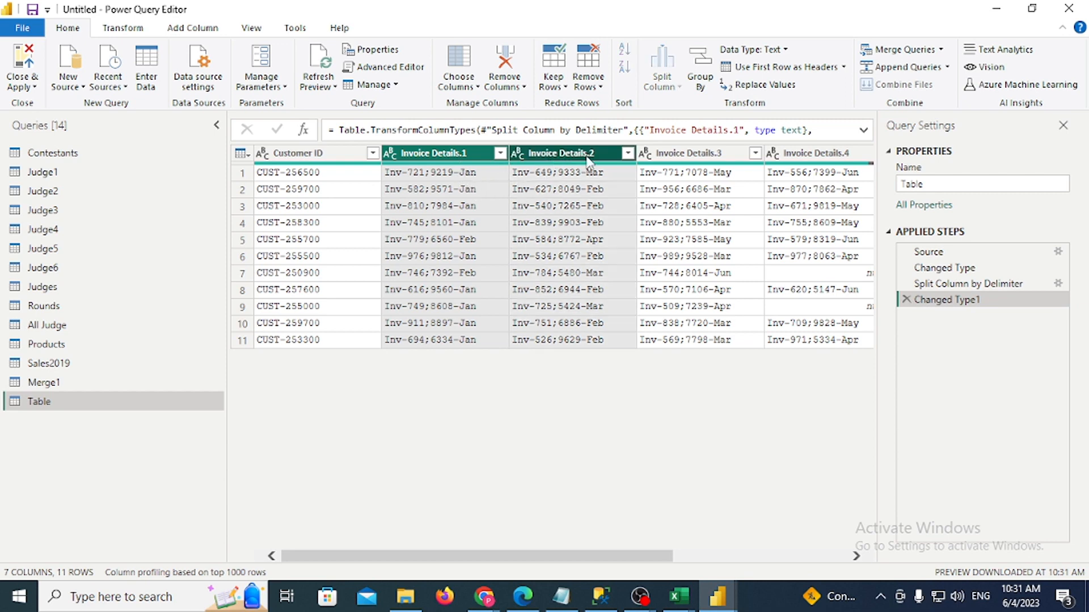
{"action": "left_click", "coordinate": [323, 158]}
{"action": "right_click", "coordinate": [329, 160]}
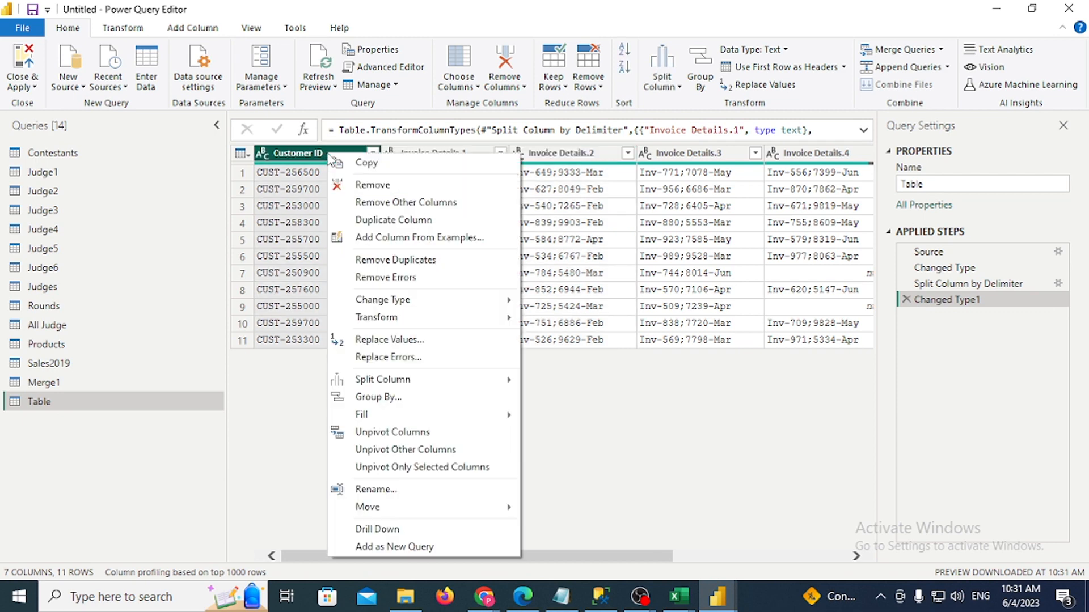
{"action": "left_click", "coordinate": [117, 30]}
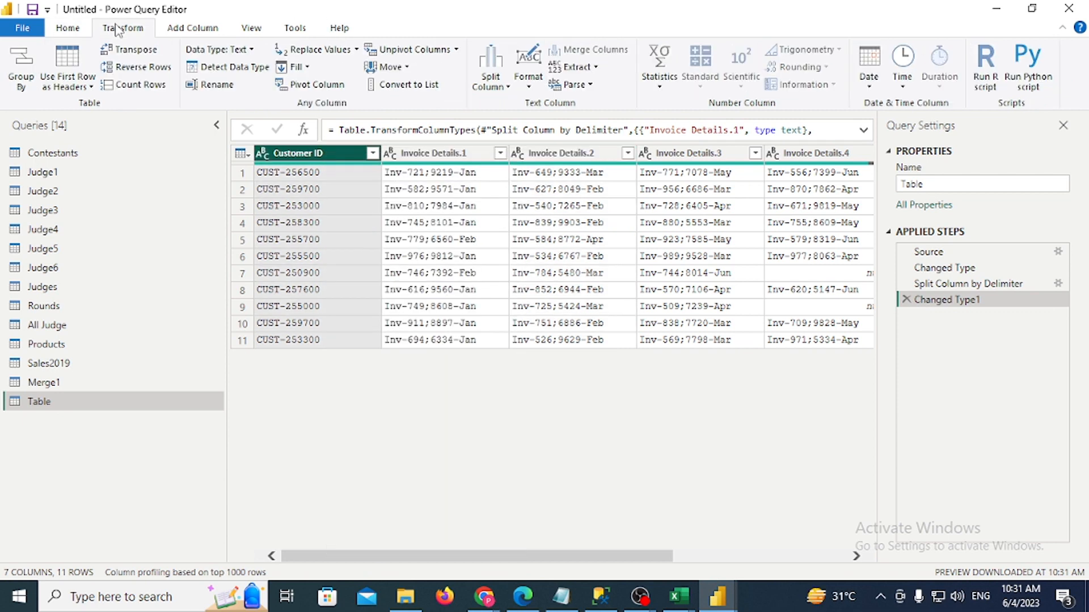
{"action": "left_click", "coordinate": [457, 50]}
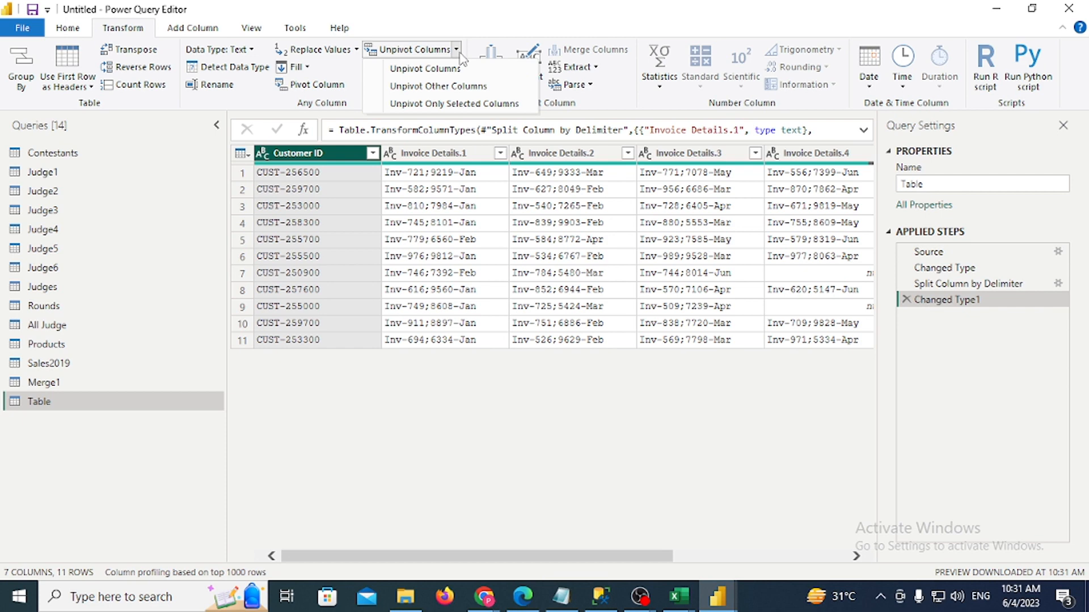
{"action": "left_click", "coordinate": [458, 88]}
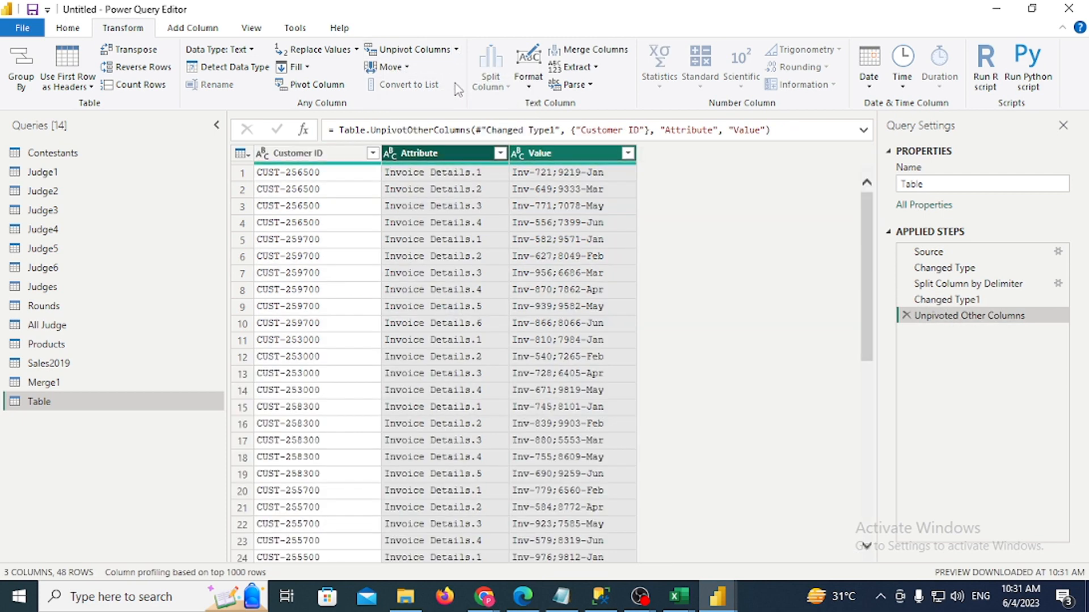
Split the Value column by the custom delimiter ";" at each occurrence
{"action": "scroll", "coordinate": [491, 300], "scroll_direction": "down", "scroll_amount": 4}
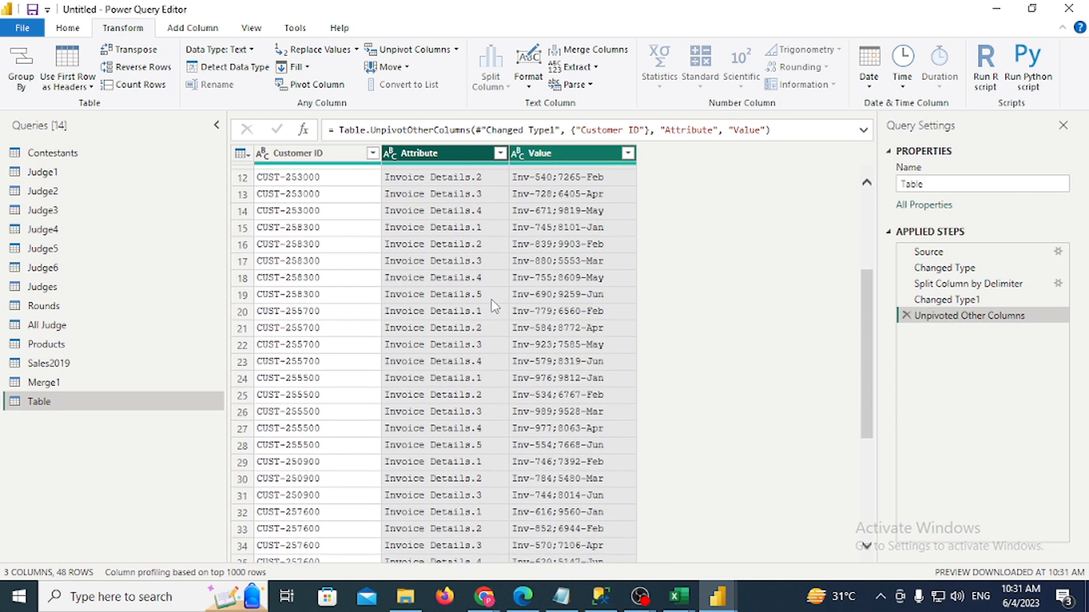
{"action": "scroll", "coordinate": [493, 306], "scroll_direction": "down", "scroll_amount": 1}
{"action": "left_click", "coordinate": [553, 153]}
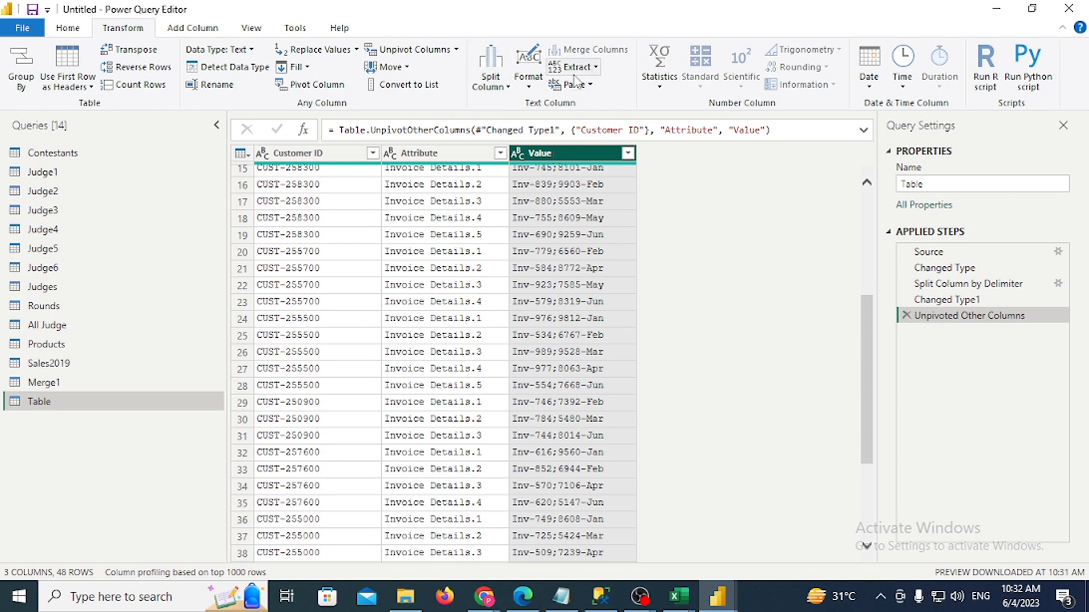
{"action": "left_click", "coordinate": [509, 86]}
{"action": "left_click", "coordinate": [516, 105]}
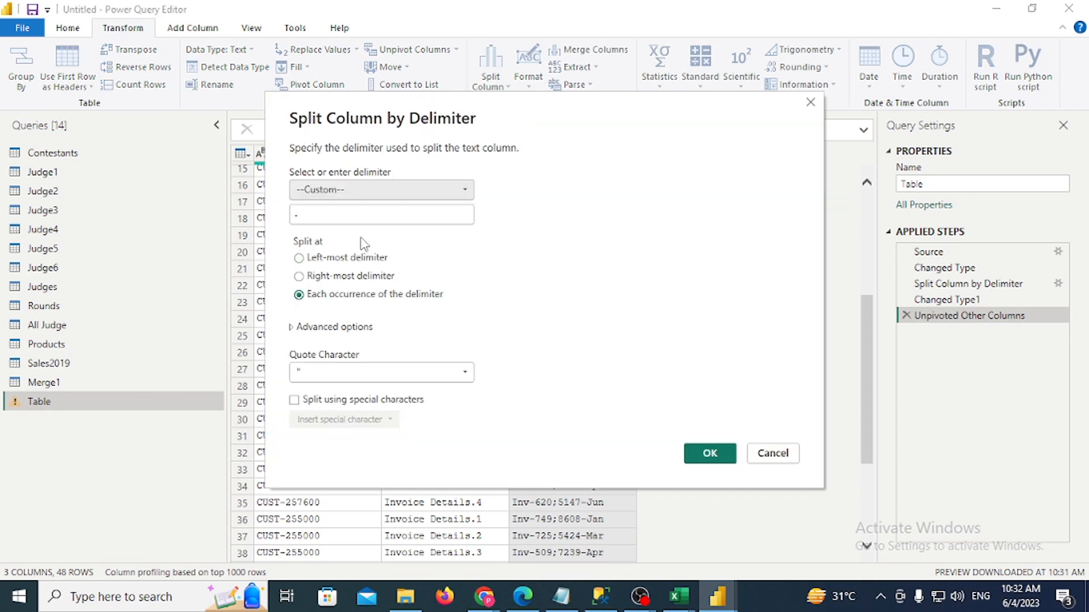
{"action": "left_click", "coordinate": [376, 196]}
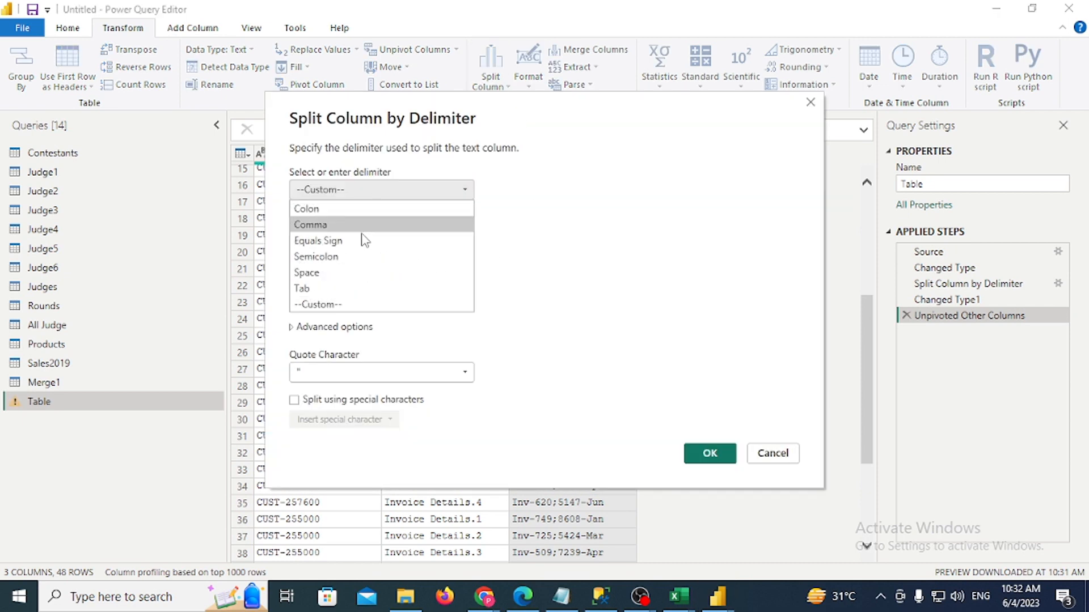
{"action": "left_click", "coordinate": [340, 304]}
{"action": "double_click", "coordinate": [336, 214]}
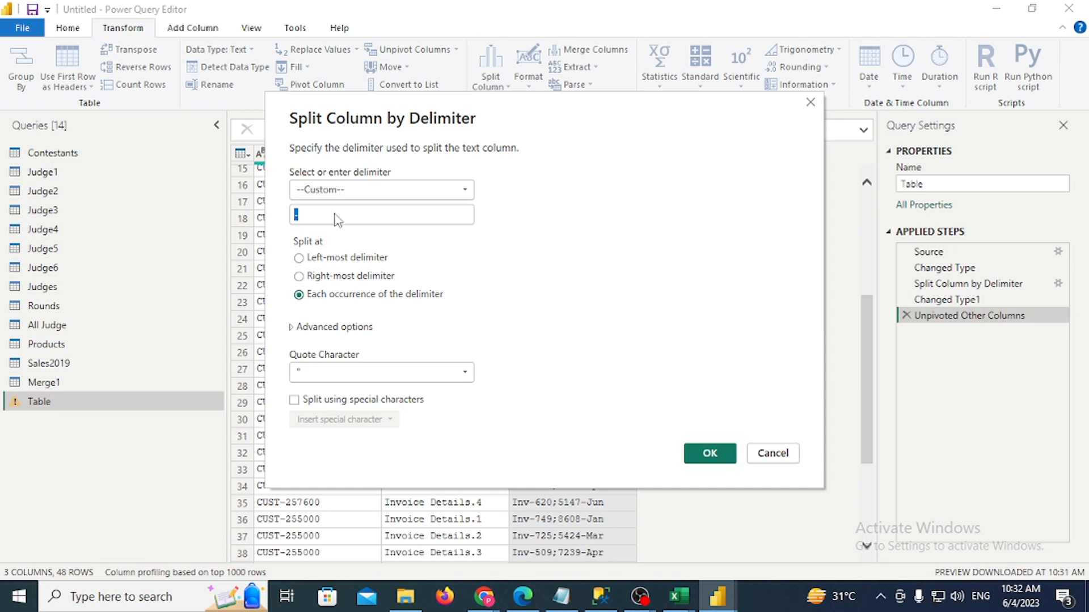
{"action": "type", "text": ";"}
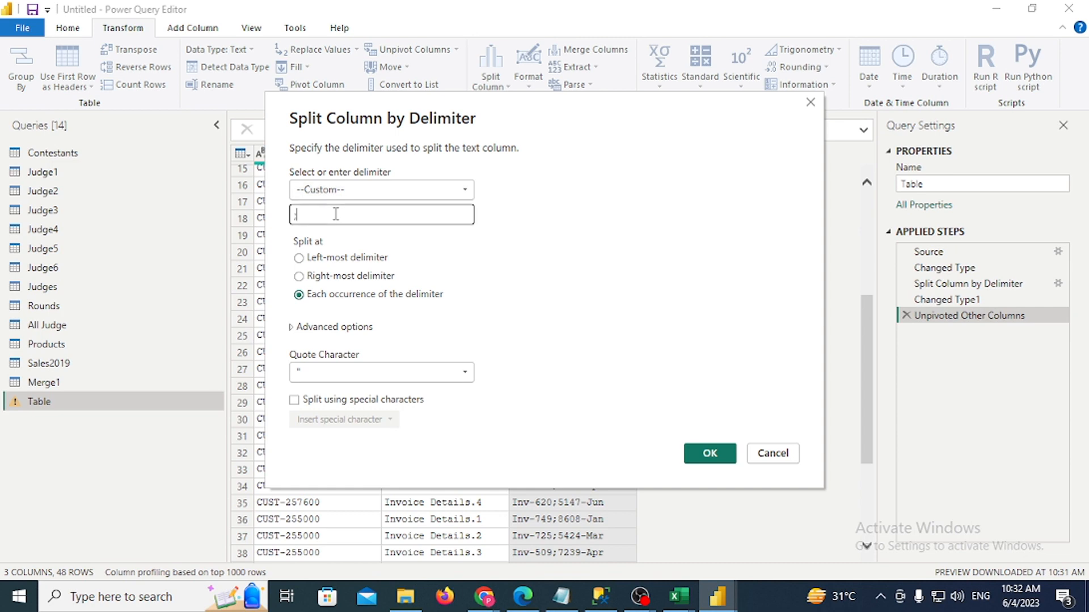
{"action": "key", "text": "Return"}
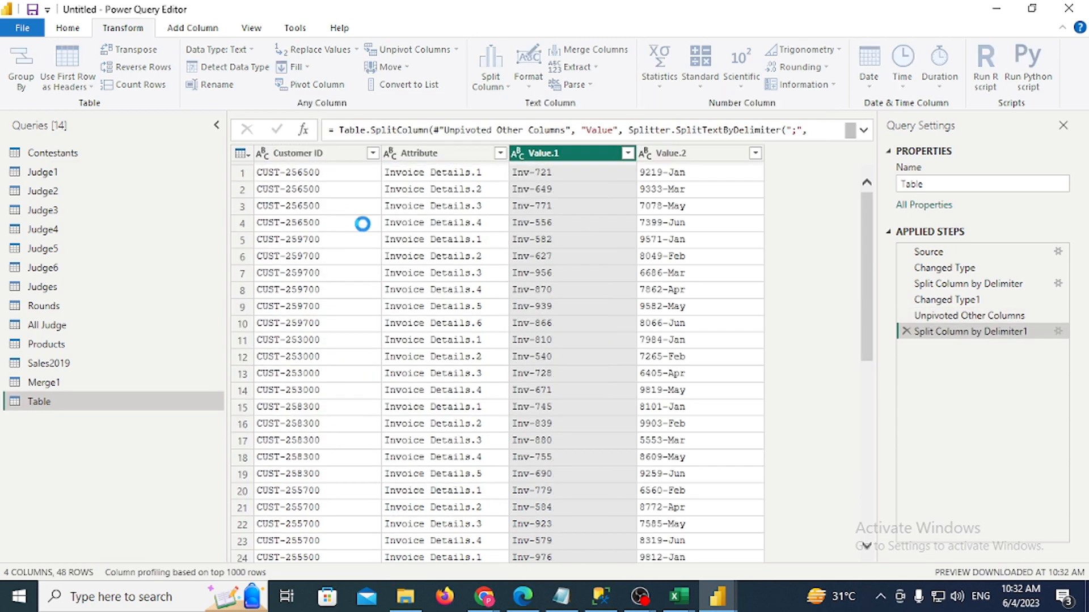
Switch to the Customer Data sheet in Excel, examine the target layout in columns F to I, and return to Power Query Editor
{"action": "left_click", "coordinate": [470, 161]}
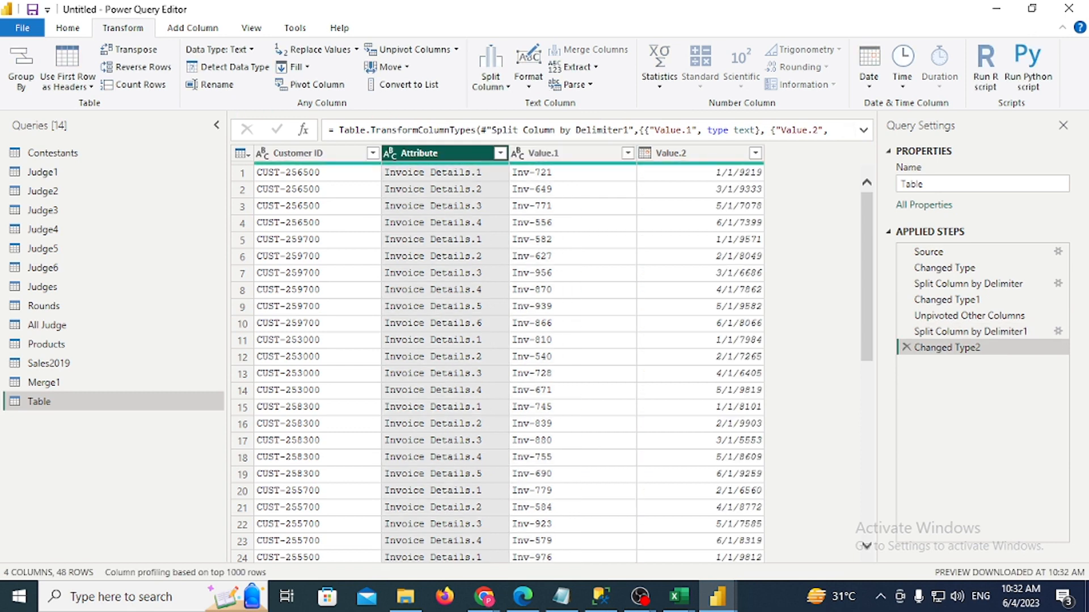
{"action": "mouse_move", "coordinate": [678, 604]}
{"action": "left_click", "coordinate": [758, 545]}
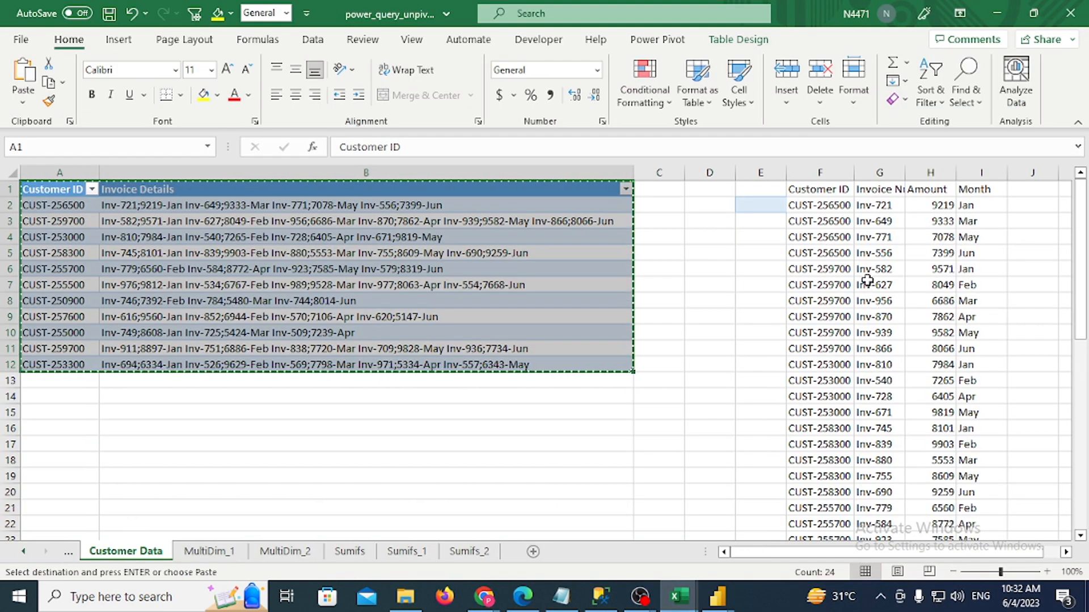
{"action": "left_click", "coordinate": [876, 253]}
{"action": "left_click", "coordinate": [808, 256]}
{"action": "left_click", "coordinate": [946, 237]}
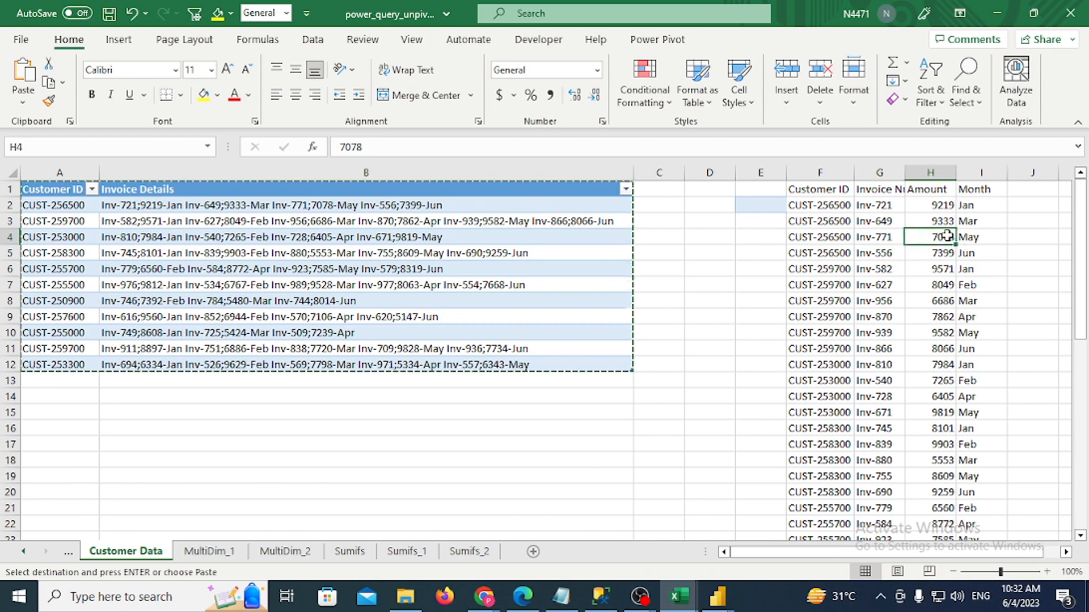
{"action": "left_click", "coordinate": [970, 237]}
{"action": "key", "text": "alt+Tab"}
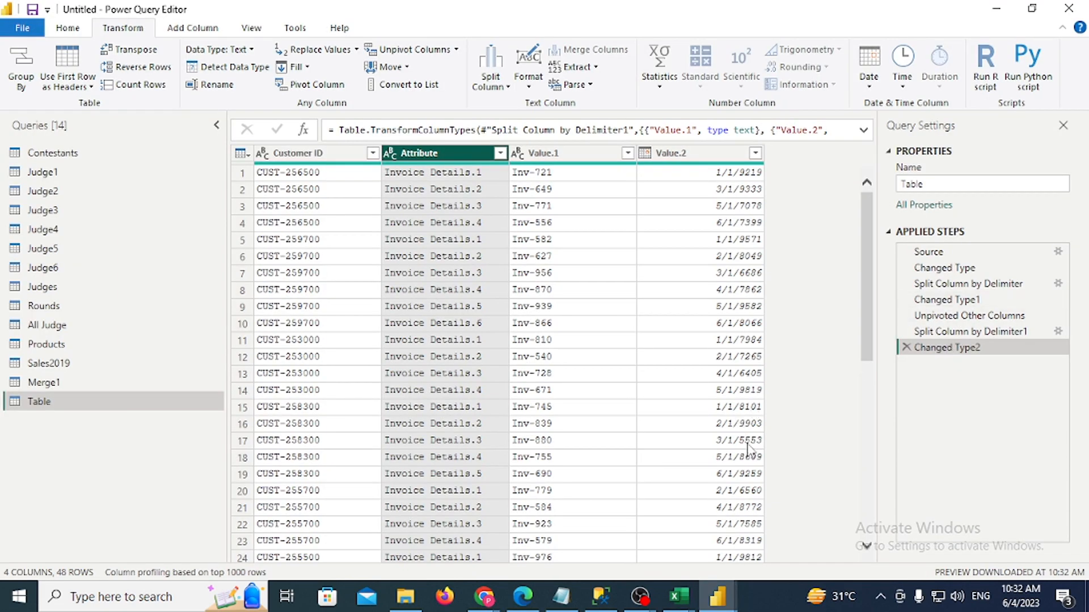
Try removing the Attribute column, and undo it by deleting the Removed Columns step
{"action": "left_click_drag", "start_coordinate": [435, 154], "coordinate": [438, 158]}
{"action": "right_click", "coordinate": [438, 158]}
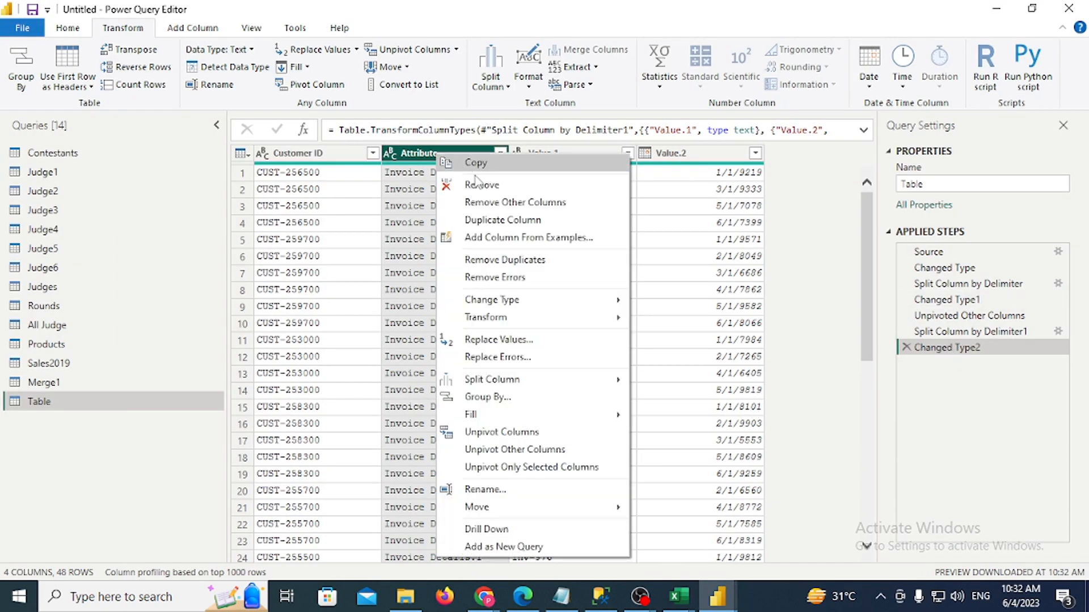
{"action": "left_click", "coordinate": [431, 182]}
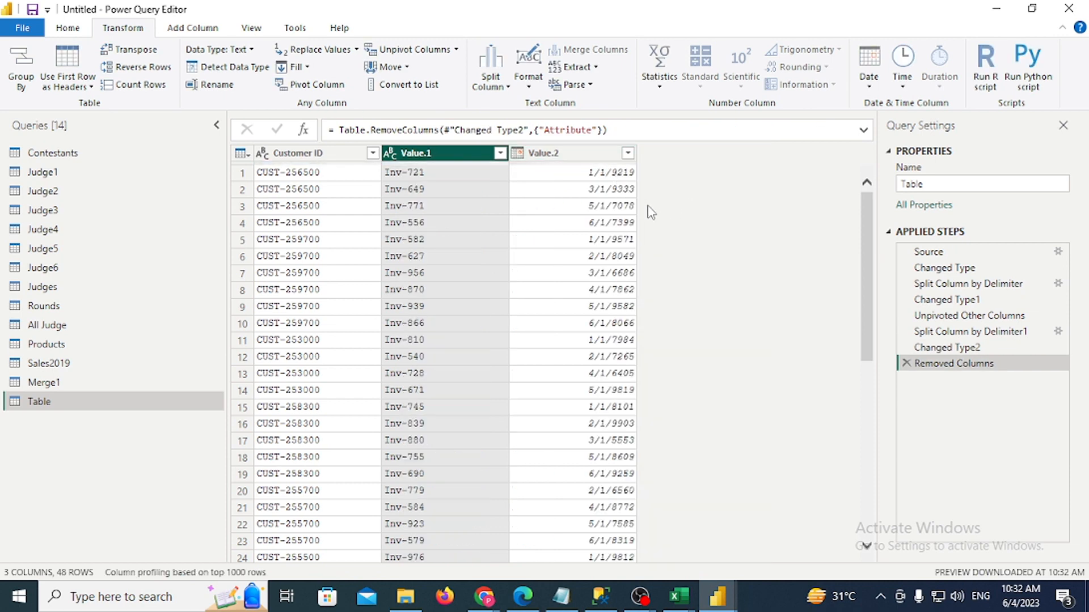
{"action": "left_click", "coordinate": [906, 363]}
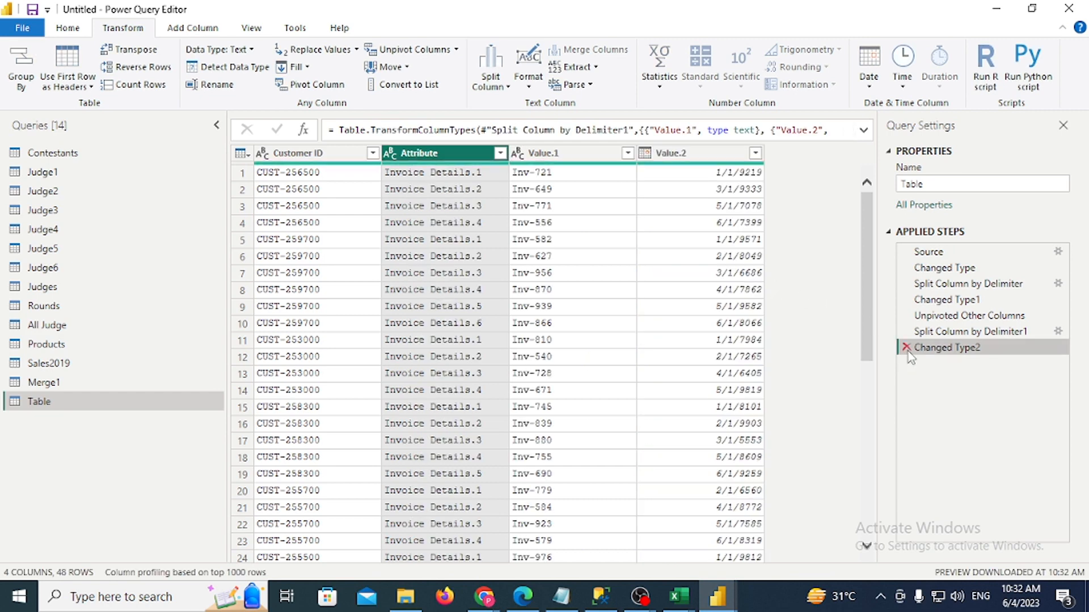
Delete the Changed Type2 step and split the Value.2 column by the custom delimiter "-" at each occurrence
{"action": "left_click", "coordinate": [906, 349]}
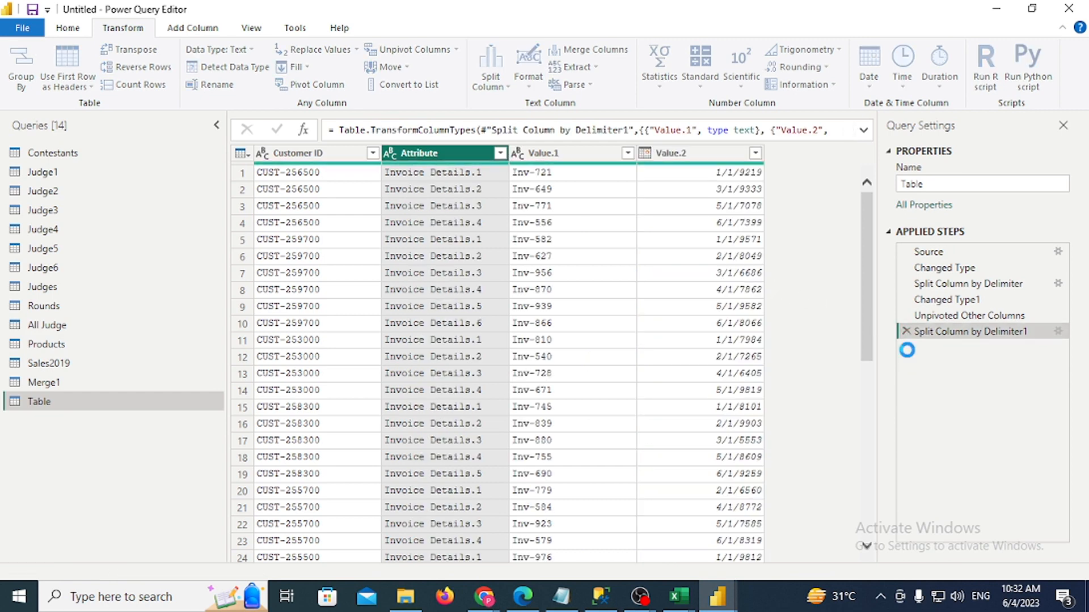
{"action": "left_click", "coordinate": [704, 176]}
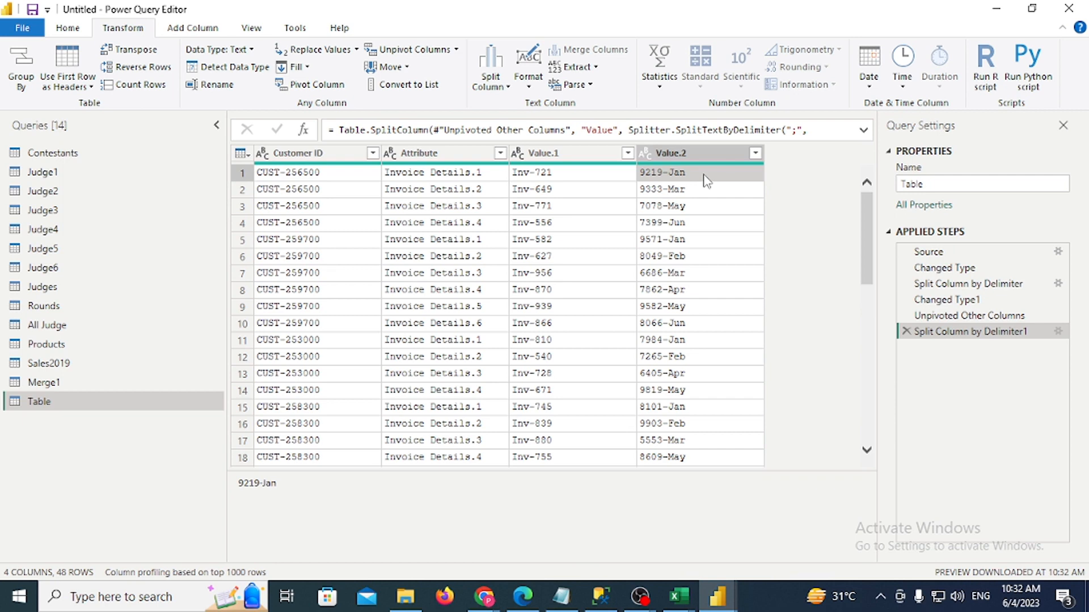
{"action": "left_click", "coordinate": [688, 150]}
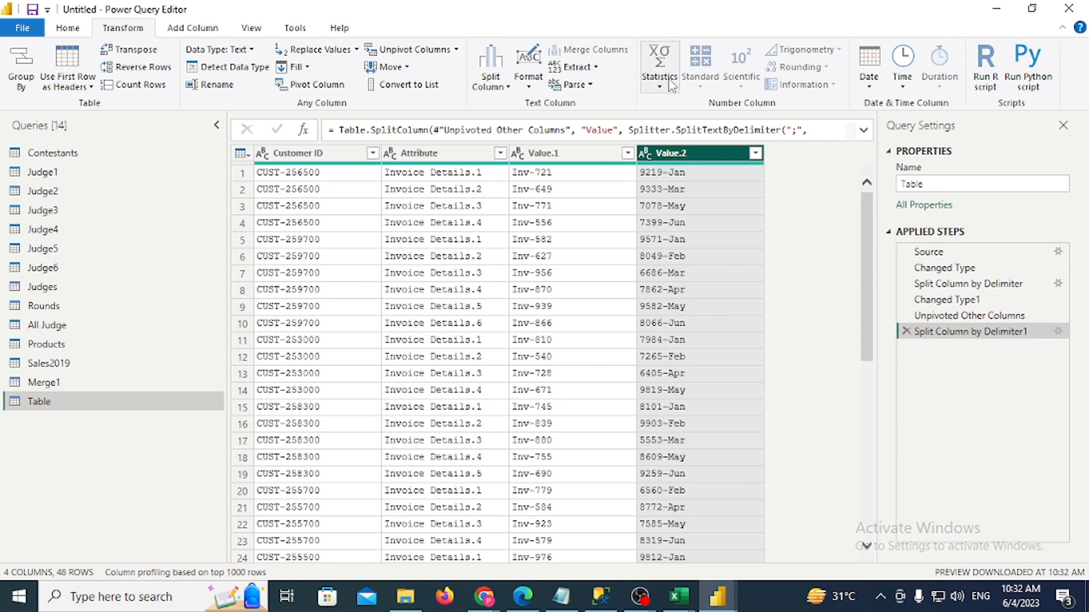
{"action": "left_click", "coordinate": [507, 91]}
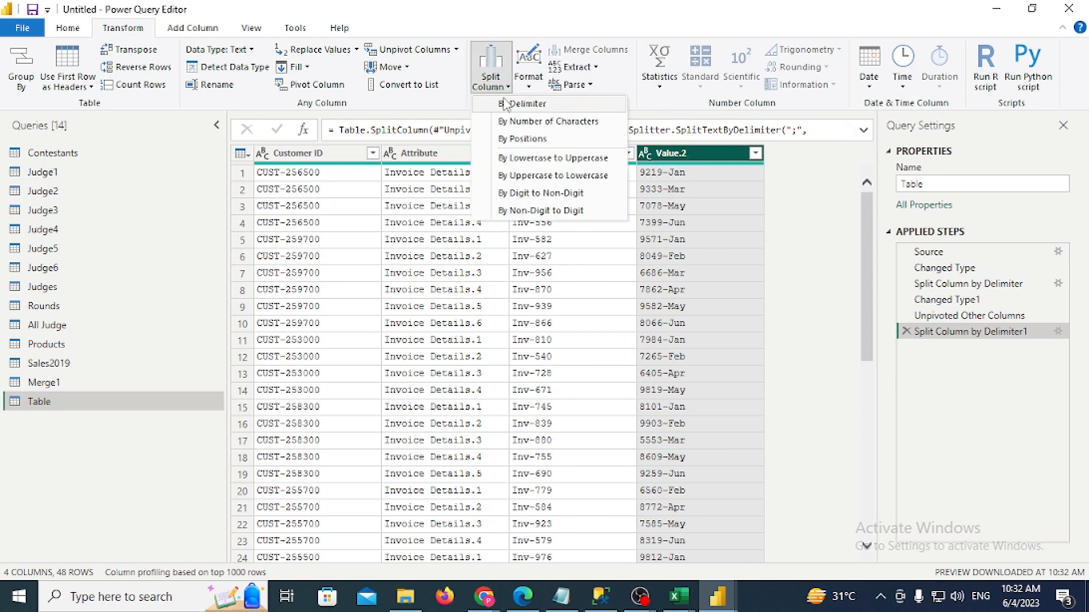
{"action": "left_click", "coordinate": [507, 105]}
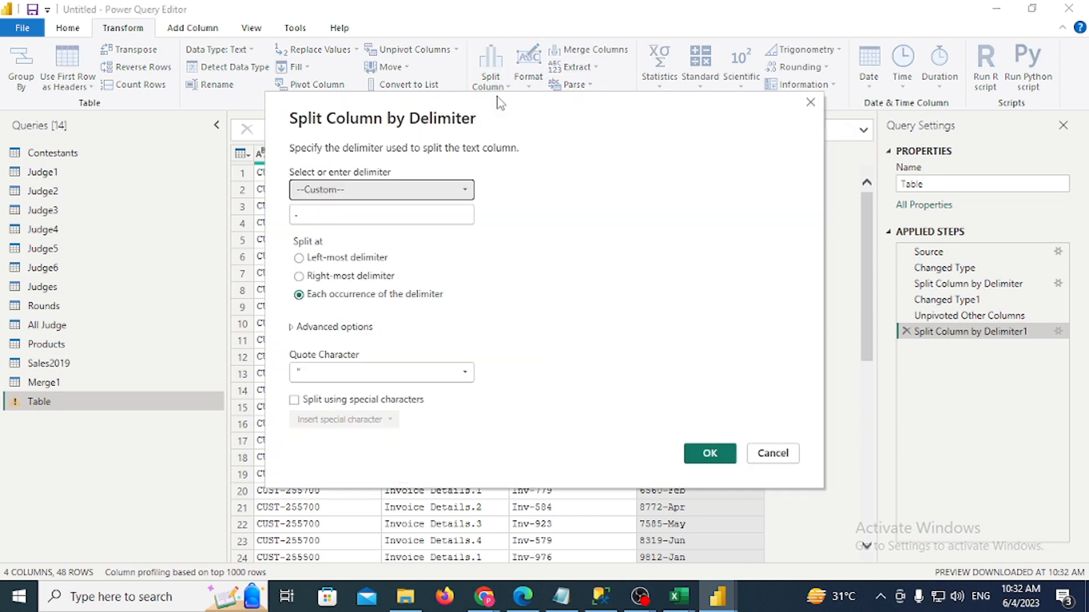
{"action": "left_click", "coordinate": [709, 454]}
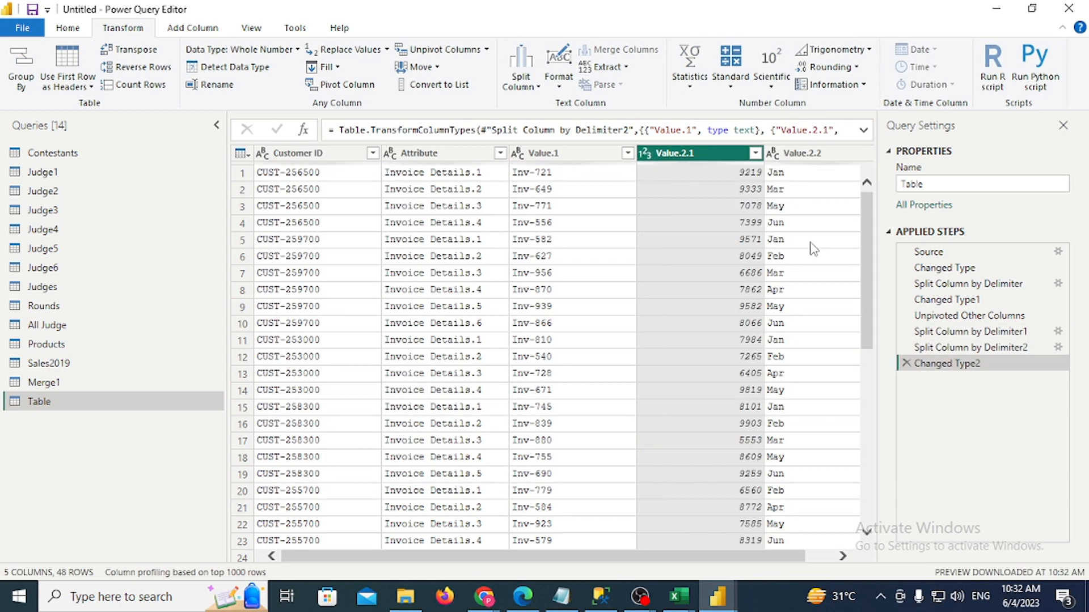
Check the target layout on Excel's Customer Data sheet and remove the Attribute column in Power Query Editor
{"action": "mouse_move", "coordinate": [679, 596]}
{"action": "left_click", "coordinate": [731, 519]}
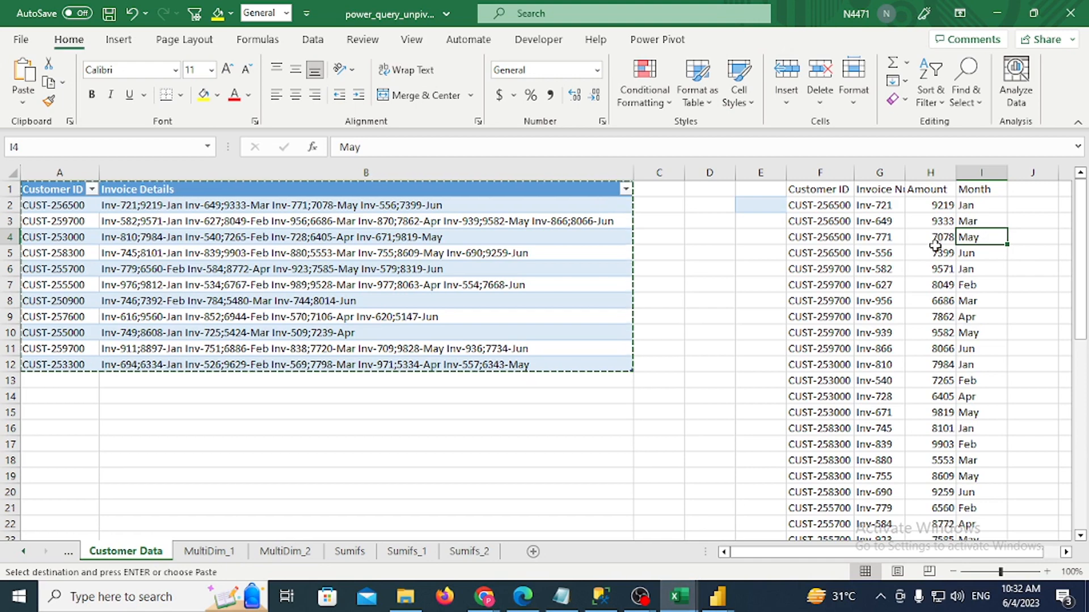
{"action": "key", "text": "alt+Tab"}
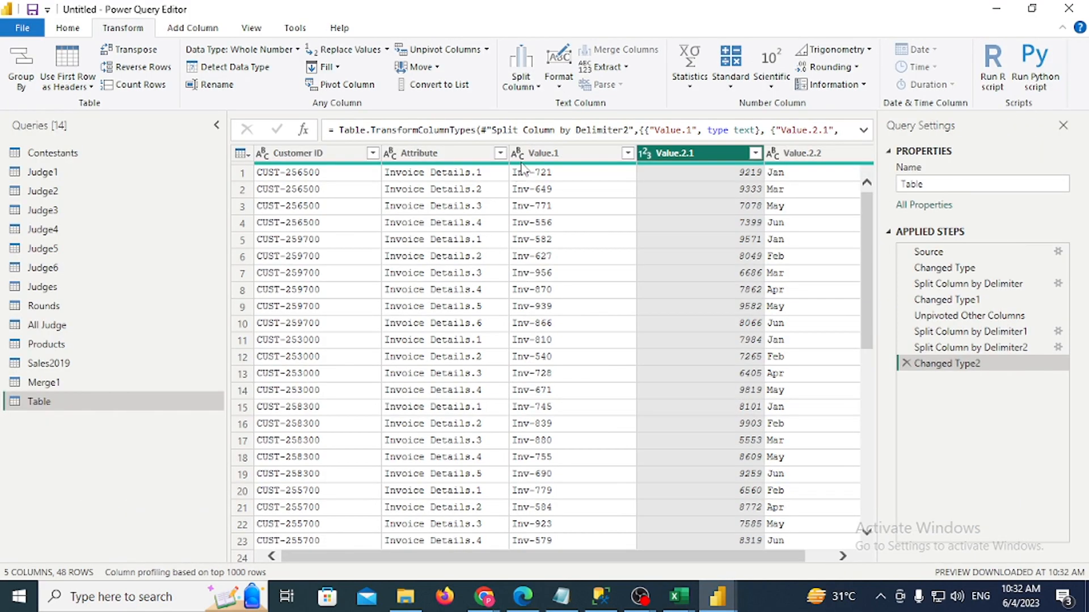
{"action": "left_click", "coordinate": [448, 154]}
{"action": "right_click", "coordinate": [450, 155]}
{"action": "left_click", "coordinate": [472, 181]}
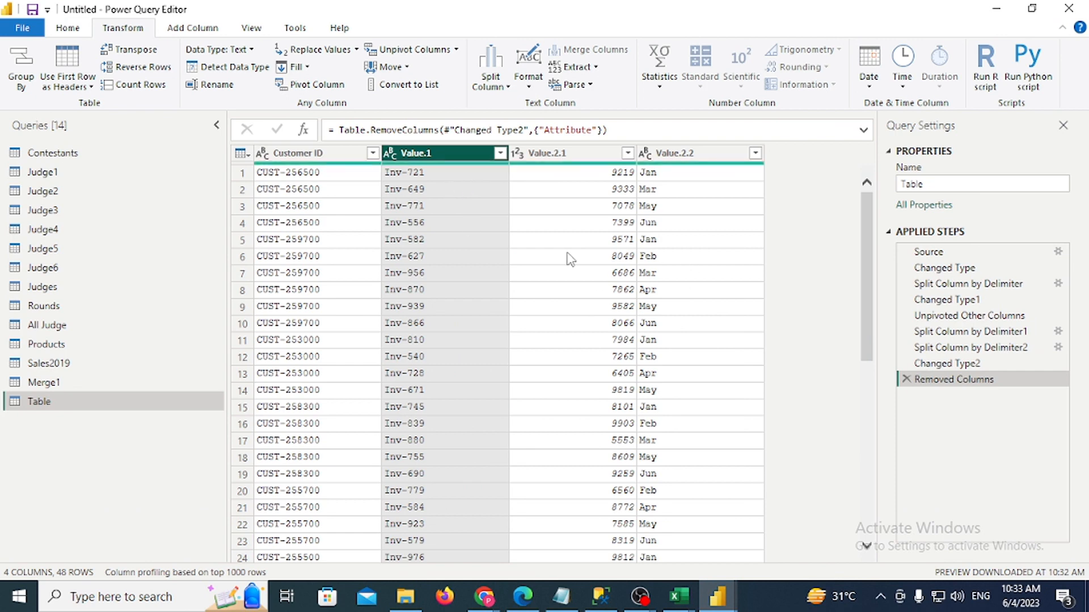
Review Excel's Customer Data sheet again, and open Split Column by Delimiter for Value.1 in Power Query Editor with the advanced options expanded
{"action": "mouse_move", "coordinate": [679, 597]}
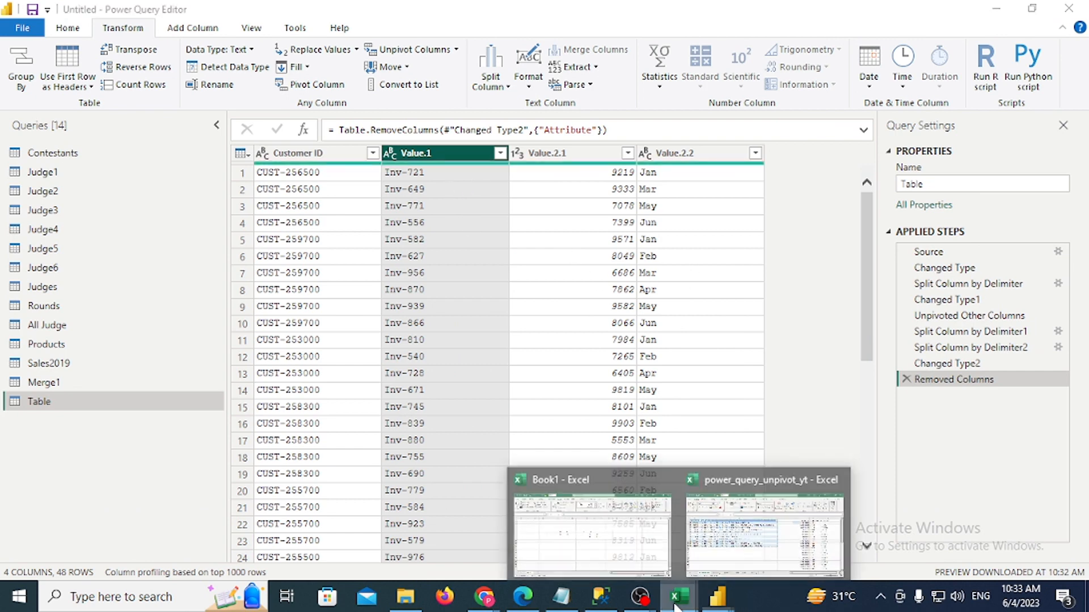
{"action": "left_click", "coordinate": [729, 545]}
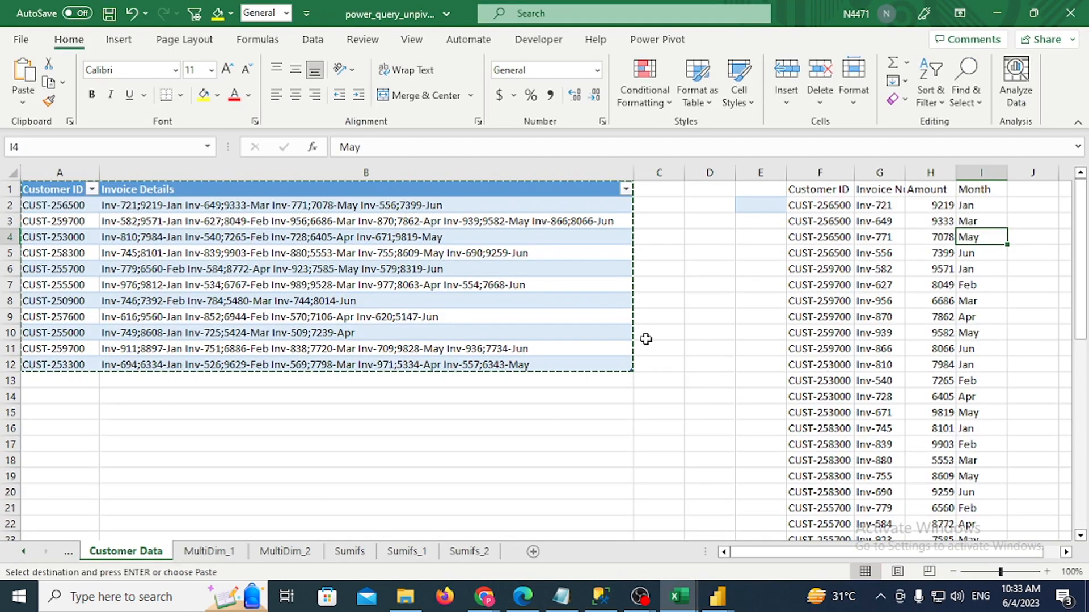
{"action": "key", "text": "alt+Tab"}
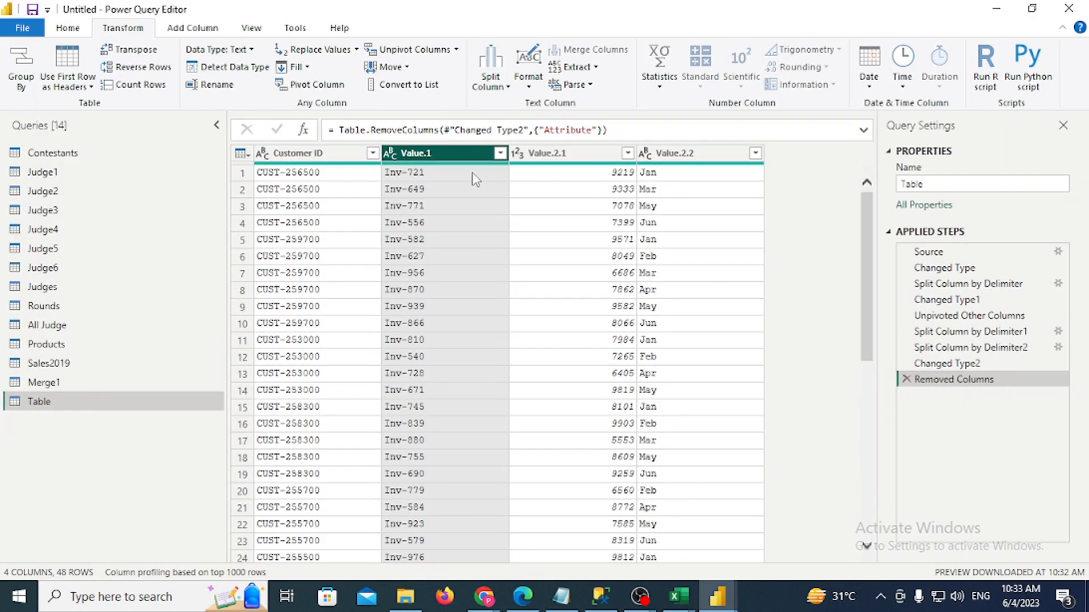
{"action": "left_click", "coordinate": [491, 79]}
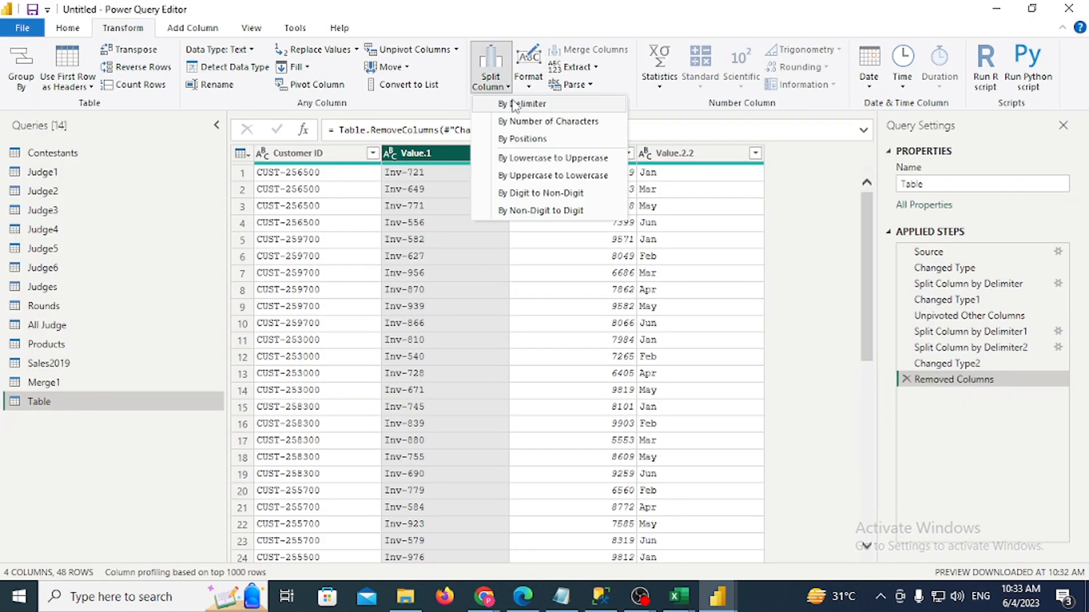
{"action": "left_click", "coordinate": [515, 106]}
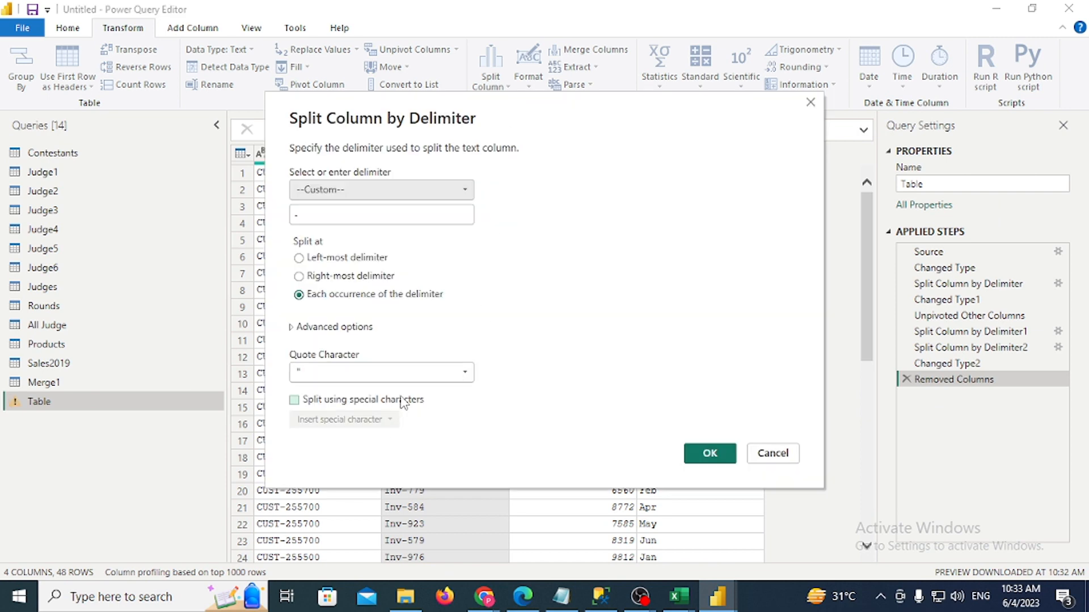
{"action": "left_click", "coordinate": [294, 328]}
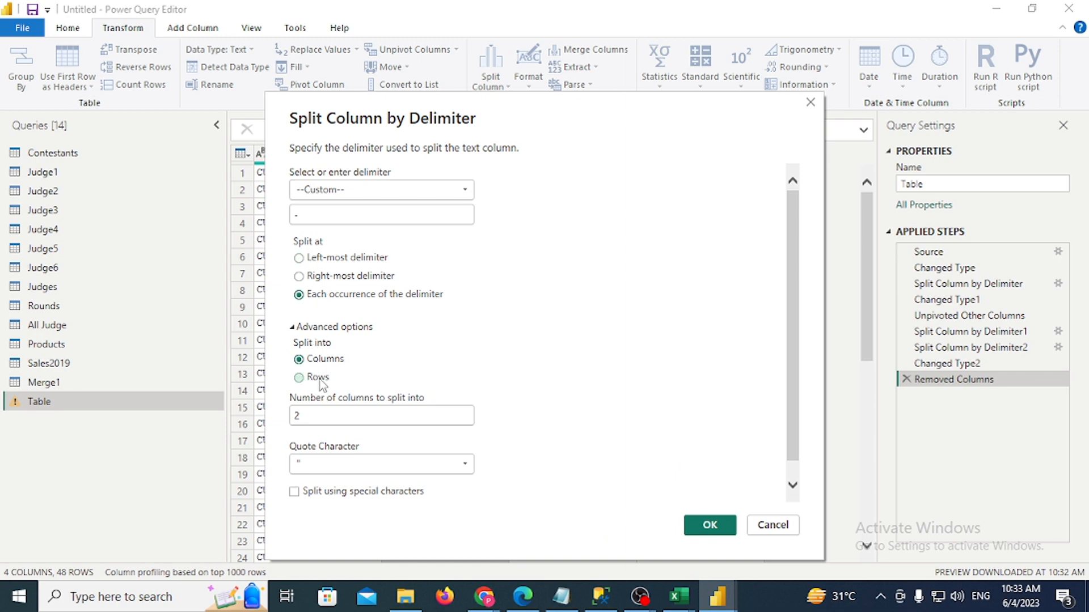
Switch to the Google Meet call in Chrome, admit the waiting participant, and return to Power Query Editor
{"action": "mouse_move", "coordinate": [483, 597]}
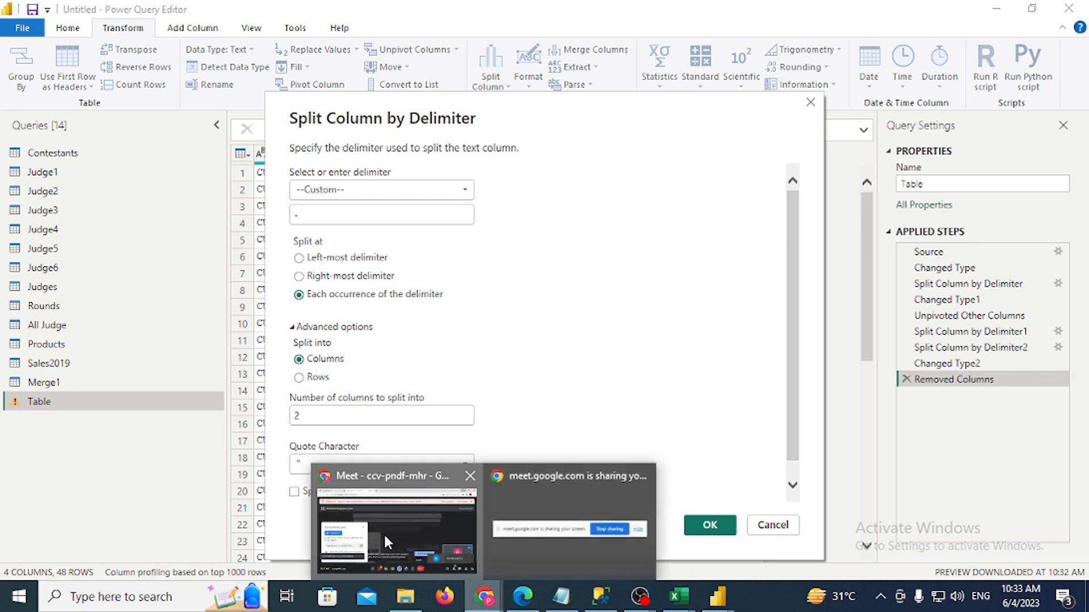
{"action": "left_click", "coordinate": [383, 532]}
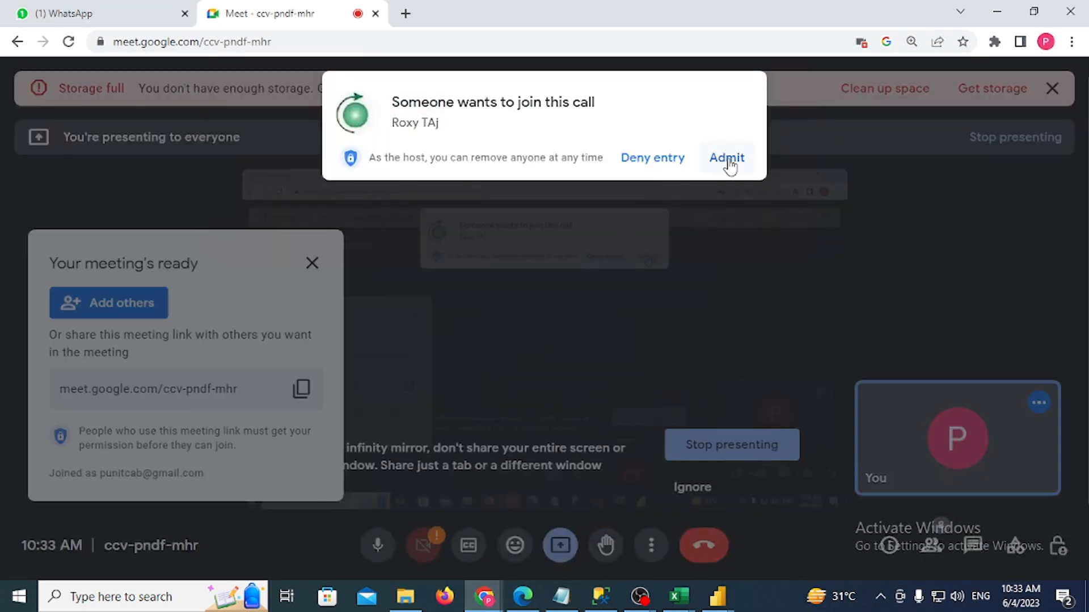
{"action": "left_click", "coordinate": [729, 159]}
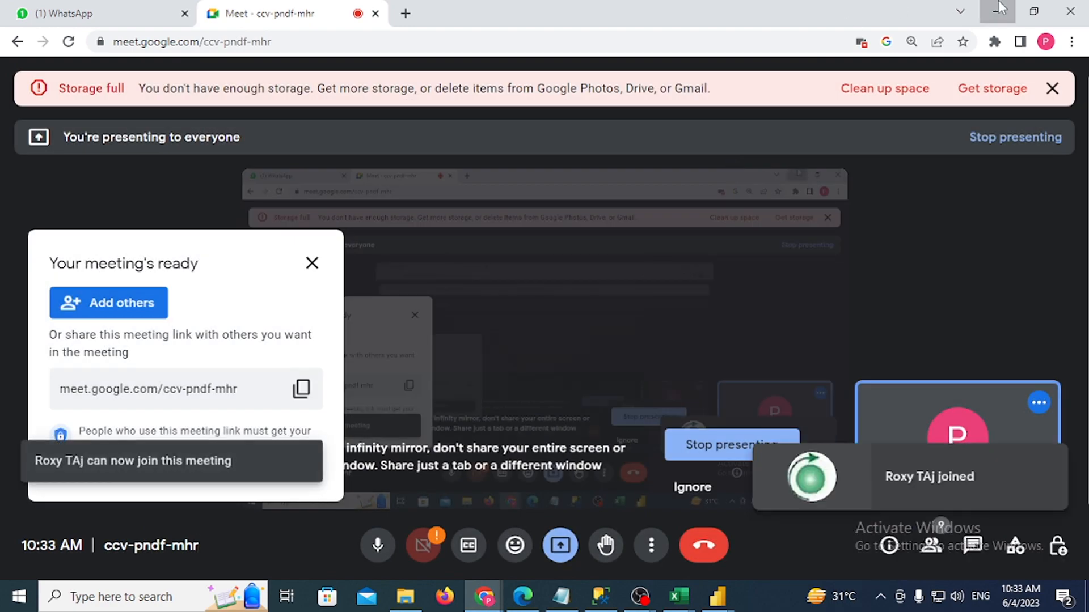
{"action": "left_click", "coordinate": [998, 10]}
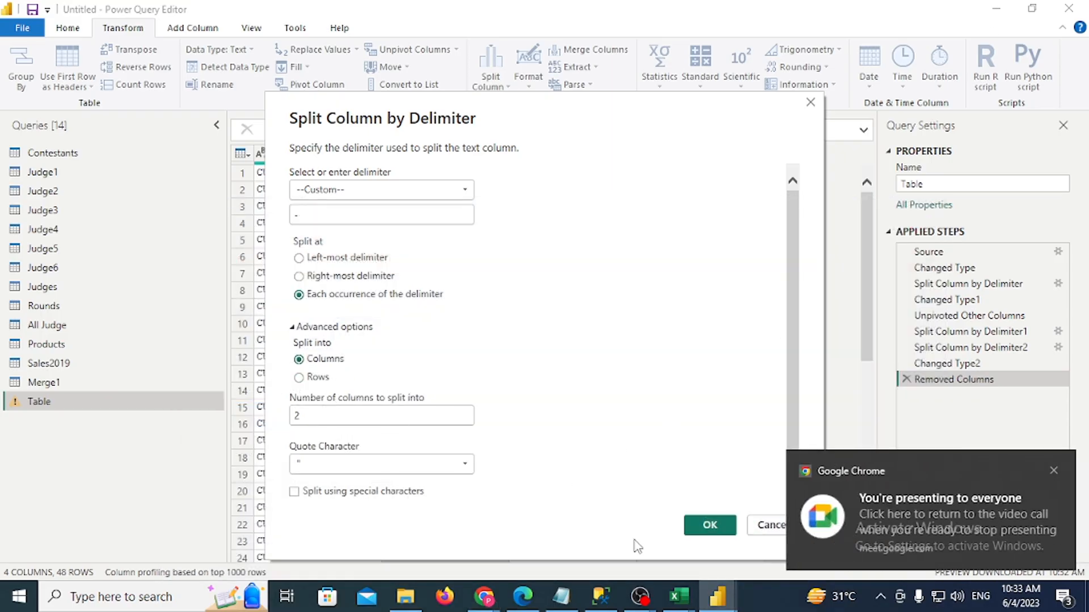
Compare the Rows and Columns split options in the advanced settings for Value.1, and cancel the split
{"action": "left_click", "coordinate": [315, 378]}
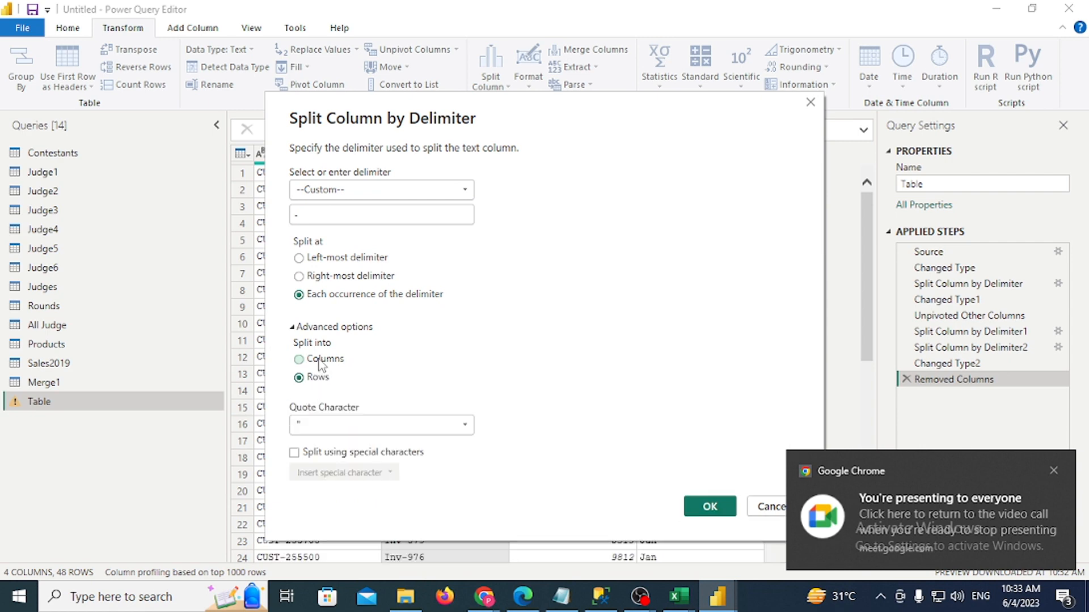
{"action": "left_click", "coordinate": [320, 360]}
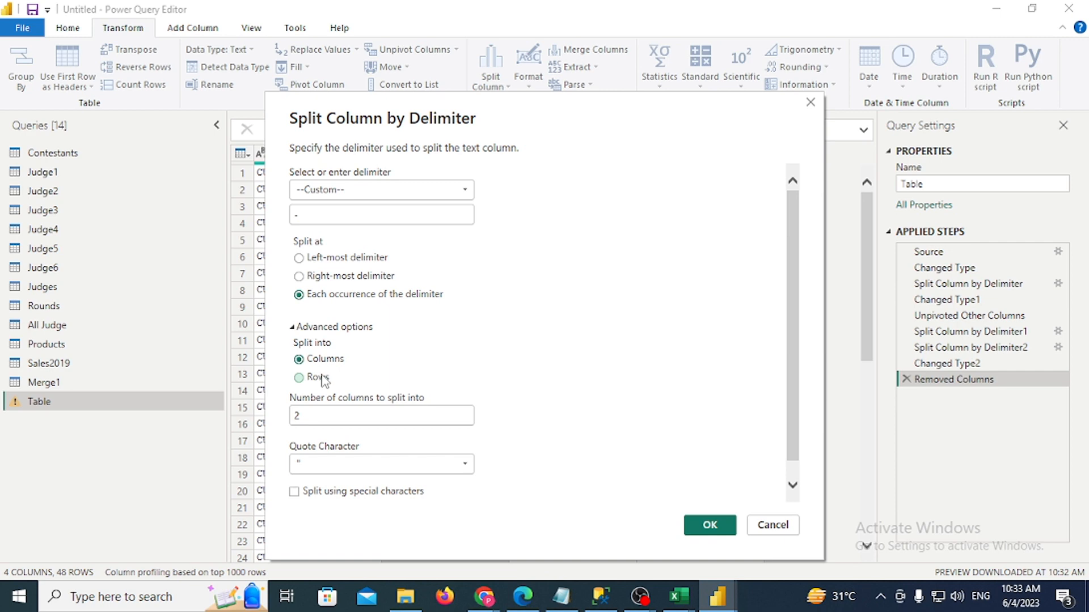
{"action": "left_click", "coordinate": [773, 527]}
Switch to the power_query_unpivot workbook in Excel, clear the pending copy selection, and go to the Straightforward Unpivot sheet
{"action": "mouse_move", "coordinate": [678, 597]}
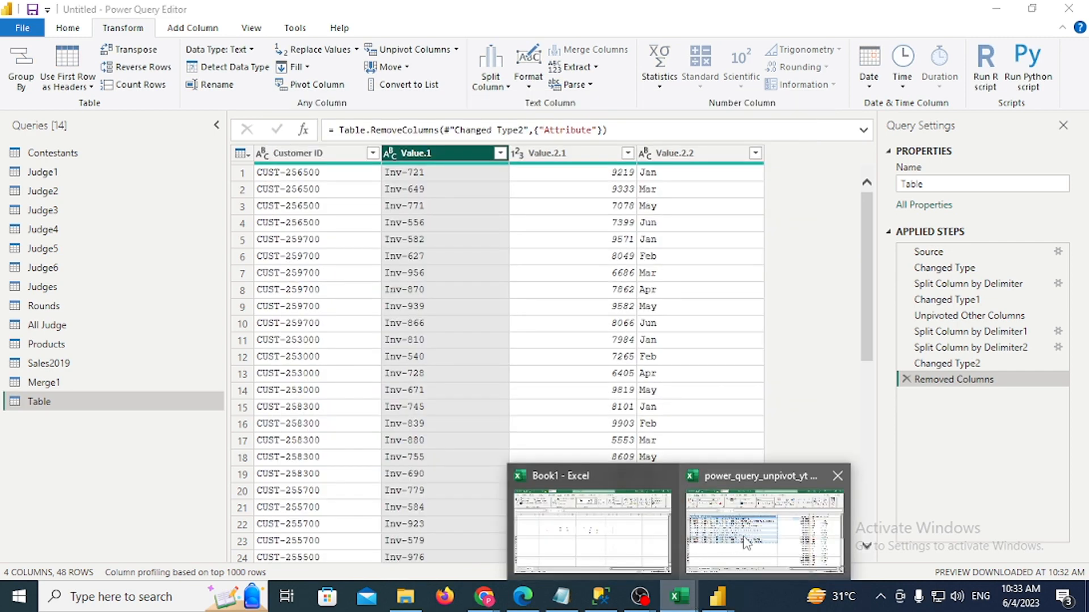
{"action": "left_click", "coordinate": [736, 525]}
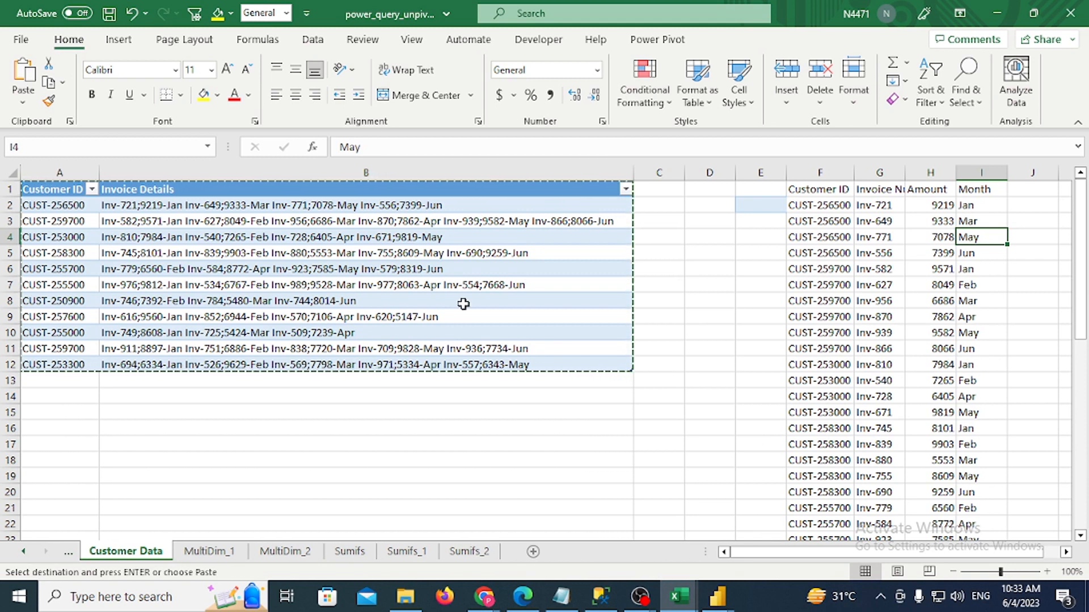
{"action": "key", "text": "Escape"}
{"action": "key", "text": "ctrl+Page_Up"}
{"action": "key", "text": "ctrl+Page_Up"}
{"action": "key", "text": "ctrl+Page_Up"}
{"action": "key", "text": "ctrl+Page_Up"}
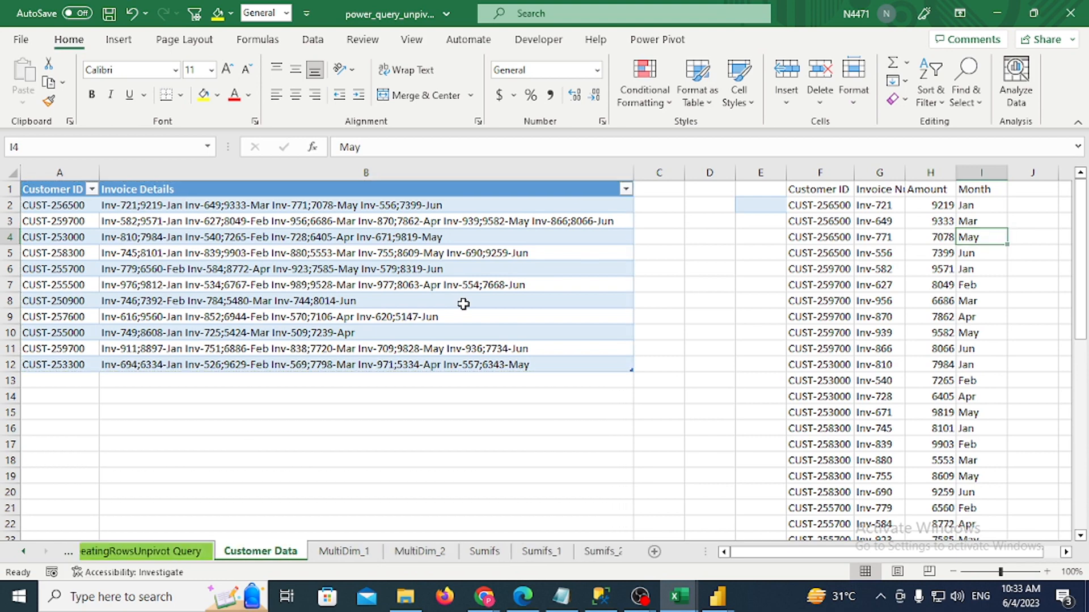
{"action": "key", "text": "ctrl+Page_Up"}
{"action": "key", "text": "ctrl+Page_Up"}
{"action": "key", "text": "ctrl+Page_Up"}
{"action": "key", "text": "ctrl+Page_Up"}
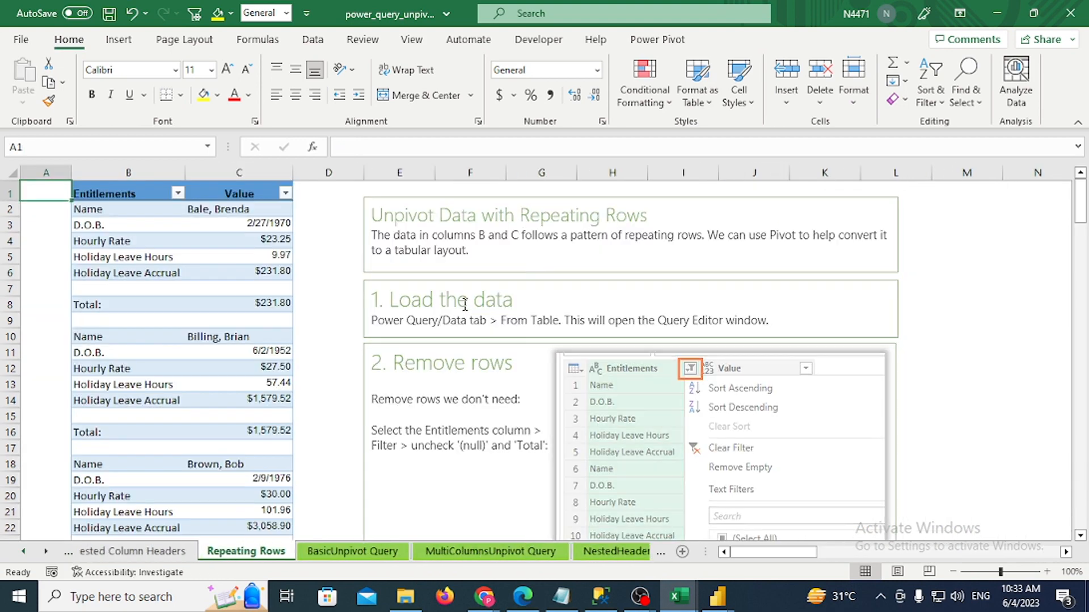
{"action": "key", "text": "Up"}
{"action": "key", "text": "Up"}
{"action": "key", "text": "Up"}
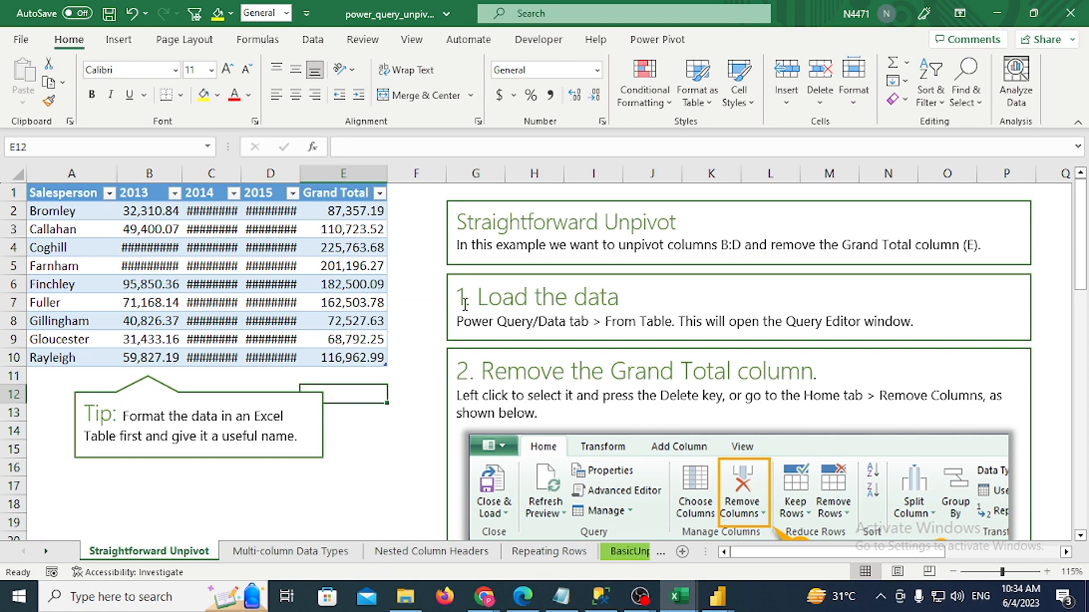
Examine the Salesperson table and the written instructions on the Straightforward Unpivot sheet
{"action": "key", "text": "ctrl+Left"}
{"action": "key", "text": "ctrl+Up"}
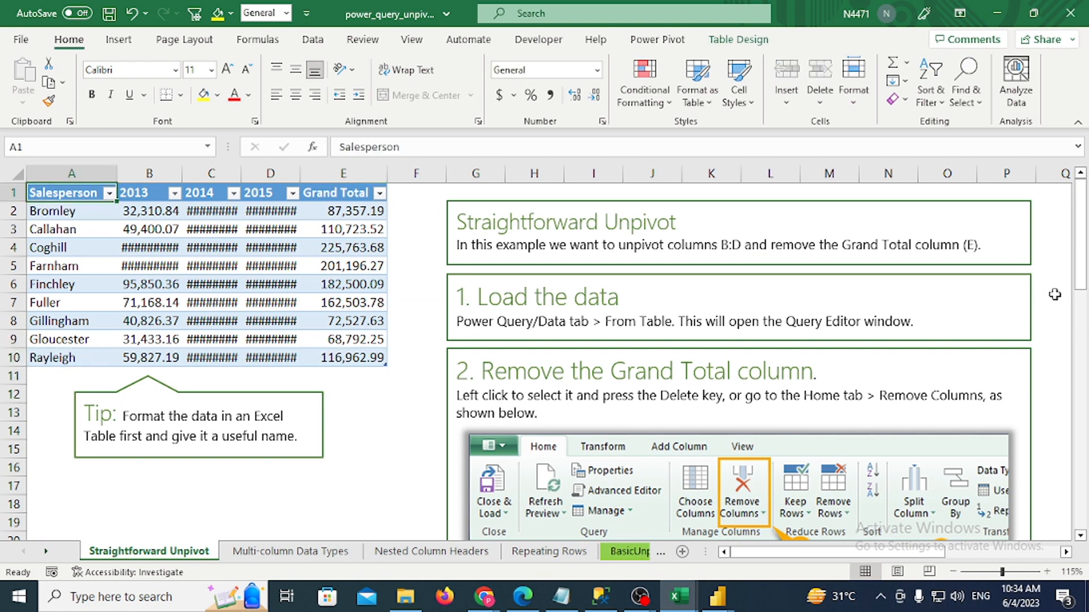
{"action": "left_click", "coordinate": [822, 371]}
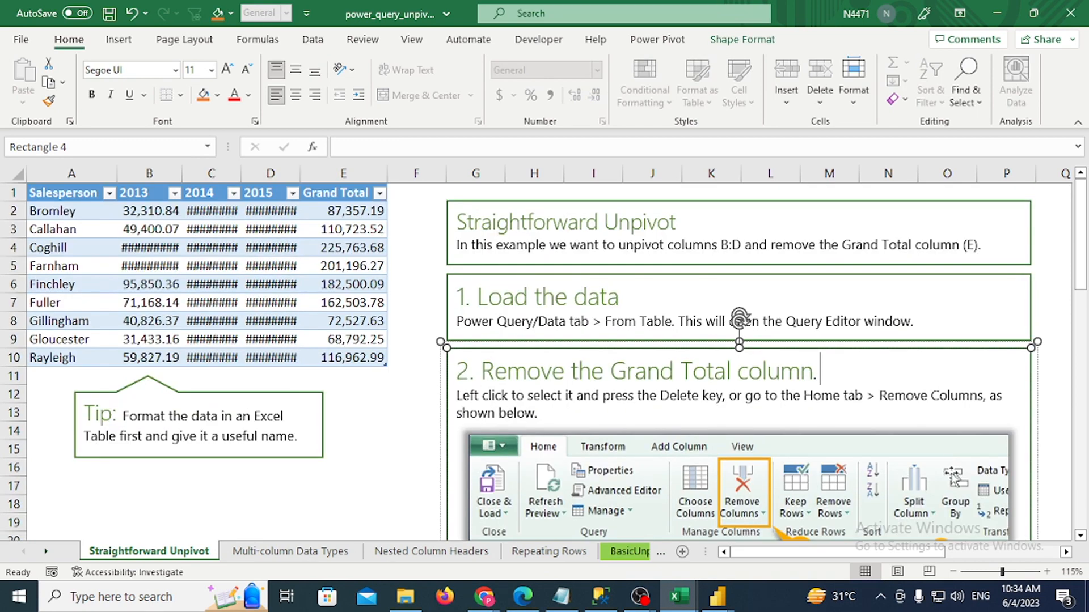
{"action": "scroll", "coordinate": [739, 316], "scroll_direction": "down", "scroll_amount": 1}
Examine the project table on the Multi-column Data Types sheet, going through its headers from Project Code to Jan Act. Hours
{"action": "left_click", "coordinate": [290, 551]}
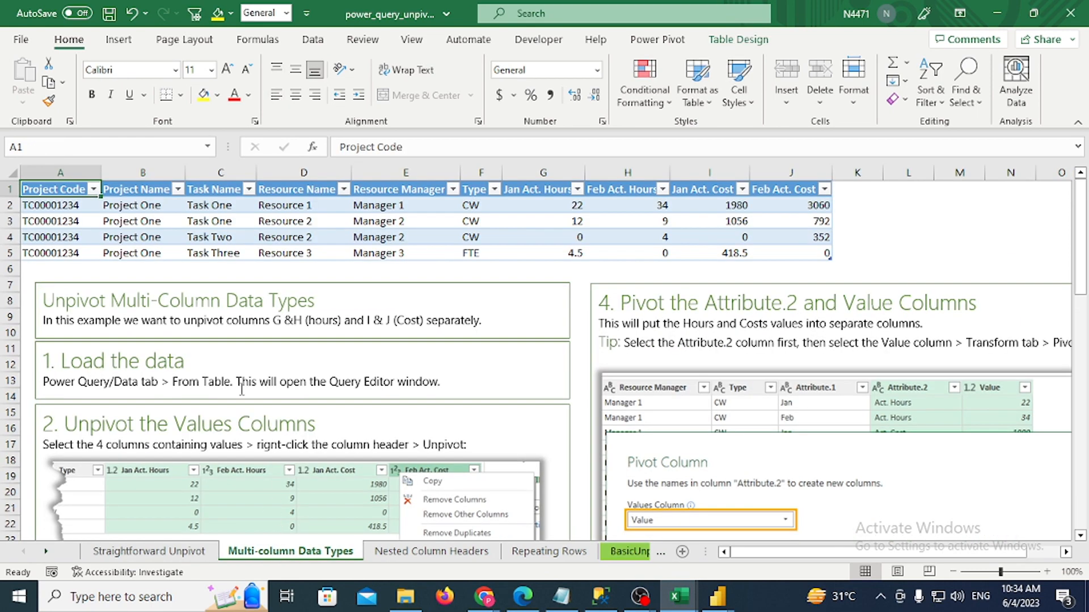
{"action": "left_click", "coordinate": [213, 253]}
{"action": "scroll", "coordinate": [233, 210], "scroll_direction": "down", "scroll_amount": 1}
{"action": "scroll", "coordinate": [253, 189], "scroll_direction": "up", "scroll_amount": 1}
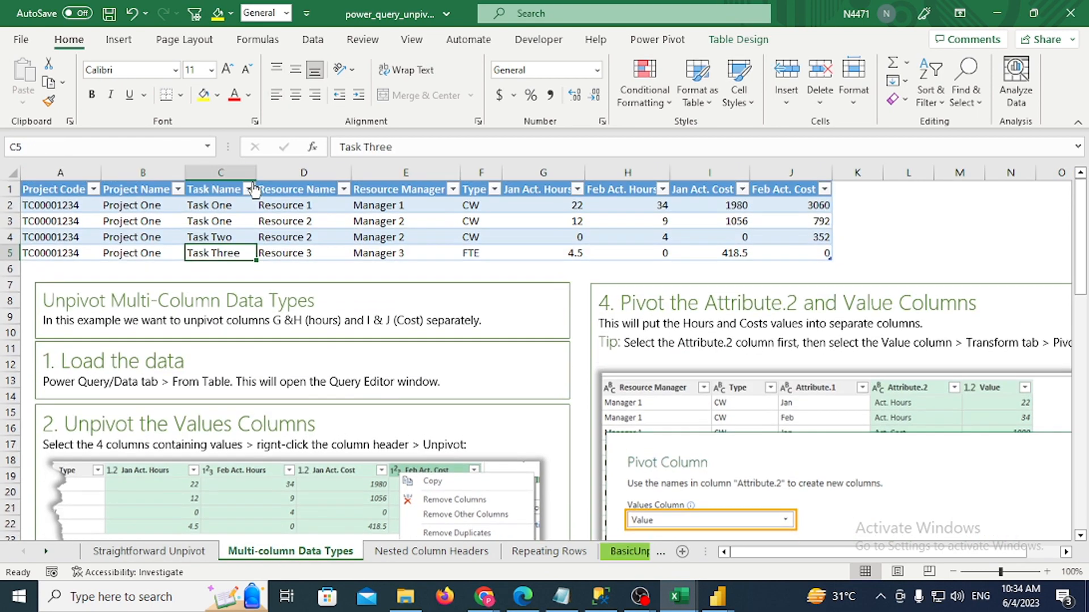
{"action": "left_click", "coordinate": [343, 190]}
{"action": "key", "text": "Escape"}
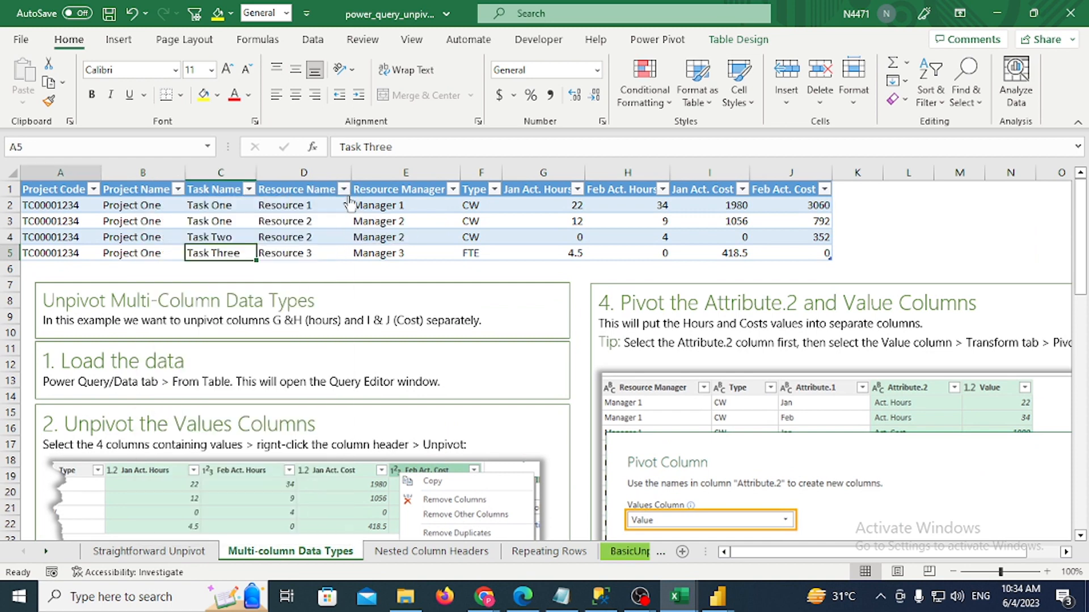
{"action": "key", "text": "ctrl+Left"}
{"action": "key", "text": "ctrl+Up"}
{"action": "key", "text": "ctrl+Right"}
{"action": "key", "text": "ctrl+Left"}
{"action": "key", "text": "Right"}
{"action": "key", "text": "Right"}
{"action": "key", "text": "Right"}
{"action": "key", "text": "Right"}
{"action": "key", "text": "Right"}
{"action": "key", "text": "Right"}
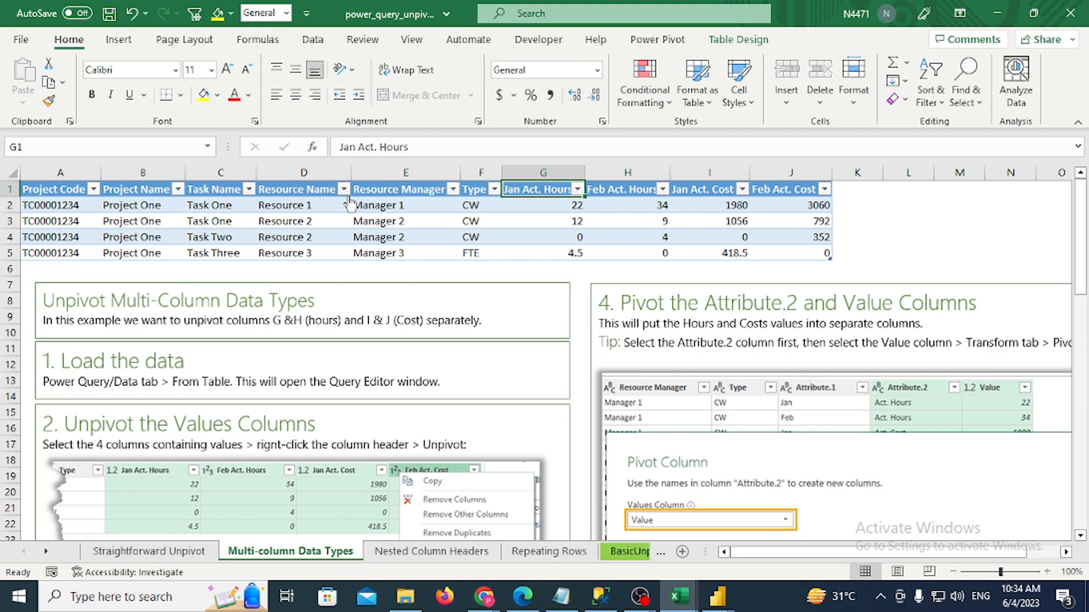
Review the finished unpivoted project table on the MultiColumnsUnpivot Query sheet, selecting its full range
{"action": "key", "text": "ctrl+Page_Down"}
{"action": "key", "text": "ctrl+Page_Down"}
{"action": "key", "text": "ctrl+Page_Down"}
{"action": "key", "text": "ctrl+Page_Down"}
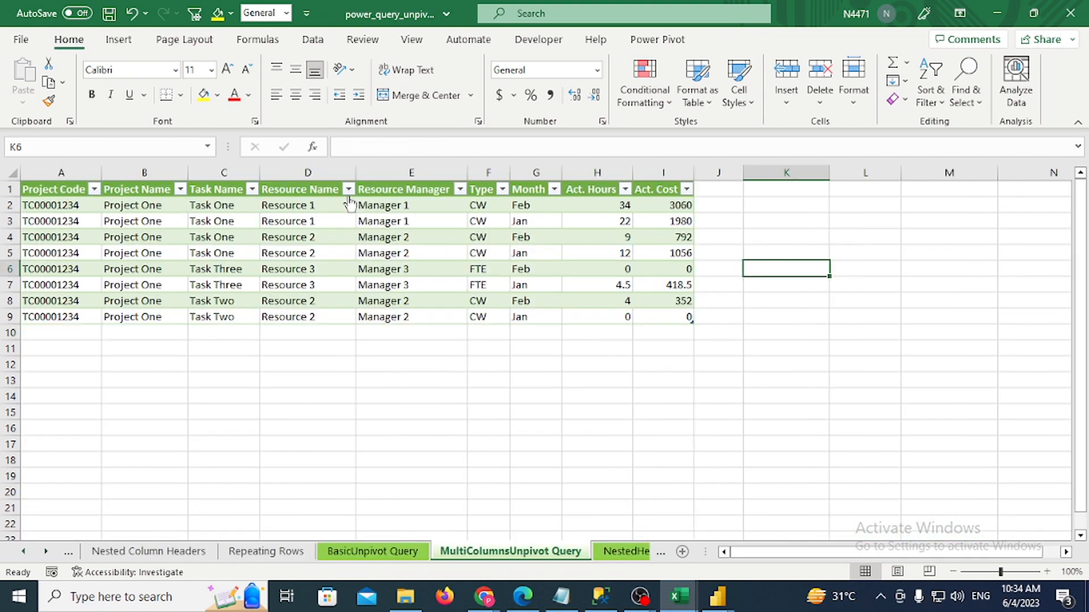
{"action": "key", "text": "ctrl+Left"}
{"action": "key", "text": "ctrl+Left"}
{"action": "key", "text": "ctrl+Up"}
{"action": "key", "text": "ctrl+shift+Right"}
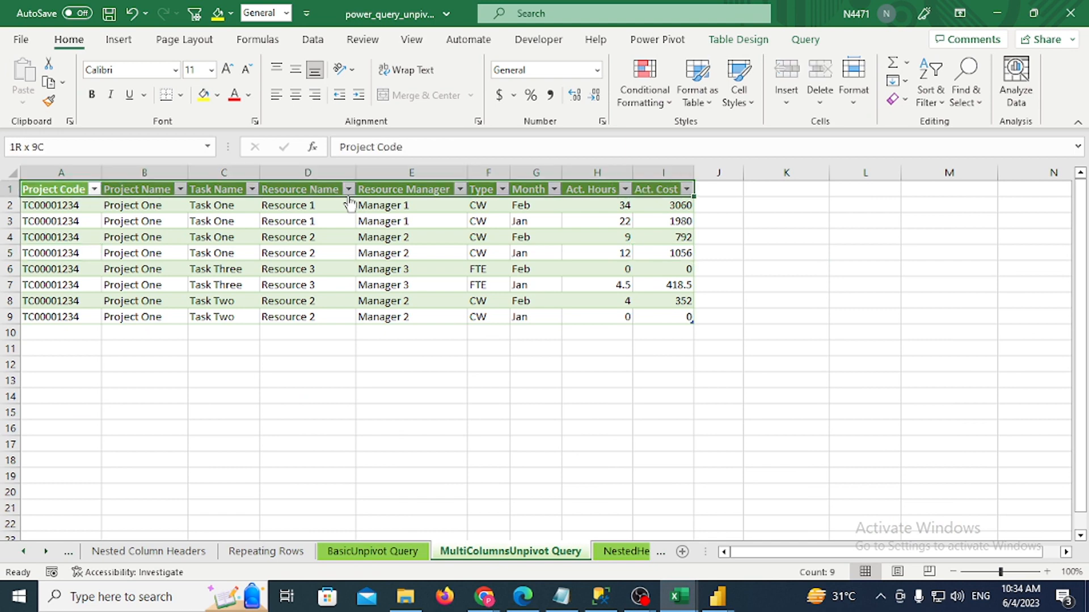
{"action": "key", "text": "ctrl+shift+Down"}
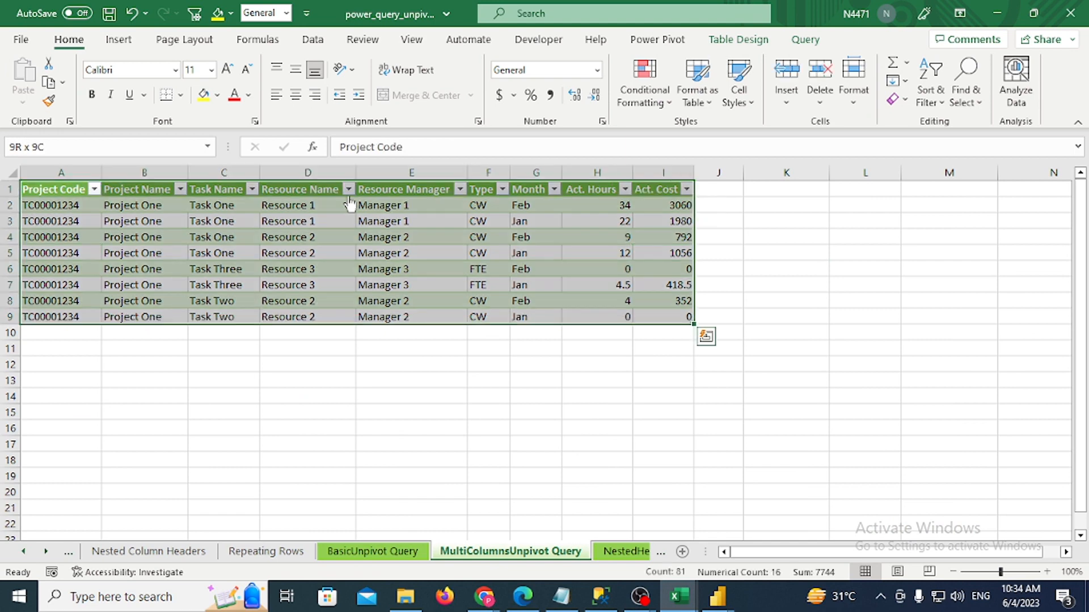
Copy the entire project table, including headers, from the Multi-column Data Types sheet
{"action": "key", "text": "ctrl+Page_Up"}
{"action": "key", "text": "ctrl+Page_Up"}
{"action": "key", "text": "ctrl+Page_Up"}
{"action": "key", "text": "ctrl+Page_Up"}
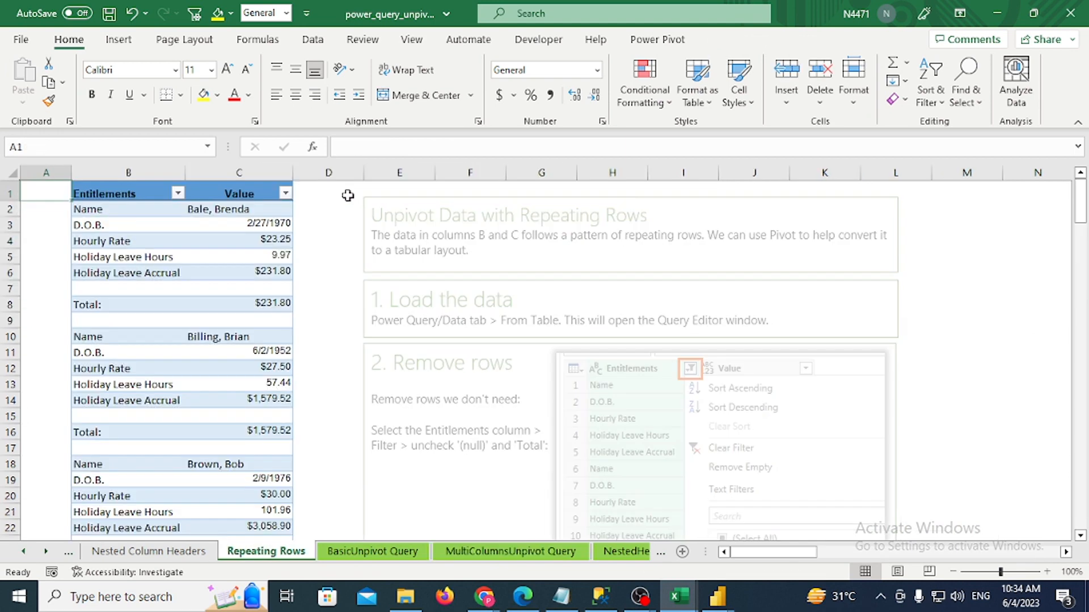
{"action": "key", "text": "ctrl+Left"}
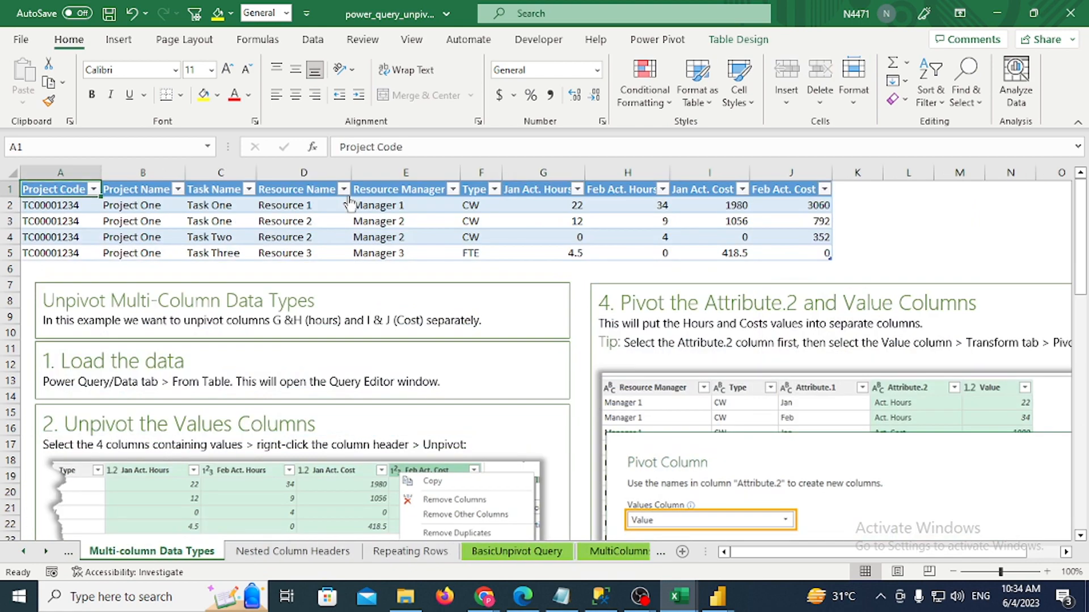
{"action": "key", "text": "ctrl+shift+Right"}
{"action": "key", "text": "ctrl+shift+Down"}
{"action": "key", "text": "ctrl+c"}
Paste the copied source table at cell A14 of the MultiColumnsUnpivot Query sheet and select its full range
{"action": "key", "text": "ctrl+Page_Down"}
{"action": "key", "text": "ctrl+Page_Down"}
{"action": "key", "text": "ctrl+Page_Down"}
{"action": "key", "text": "ctrl+Page_Down"}
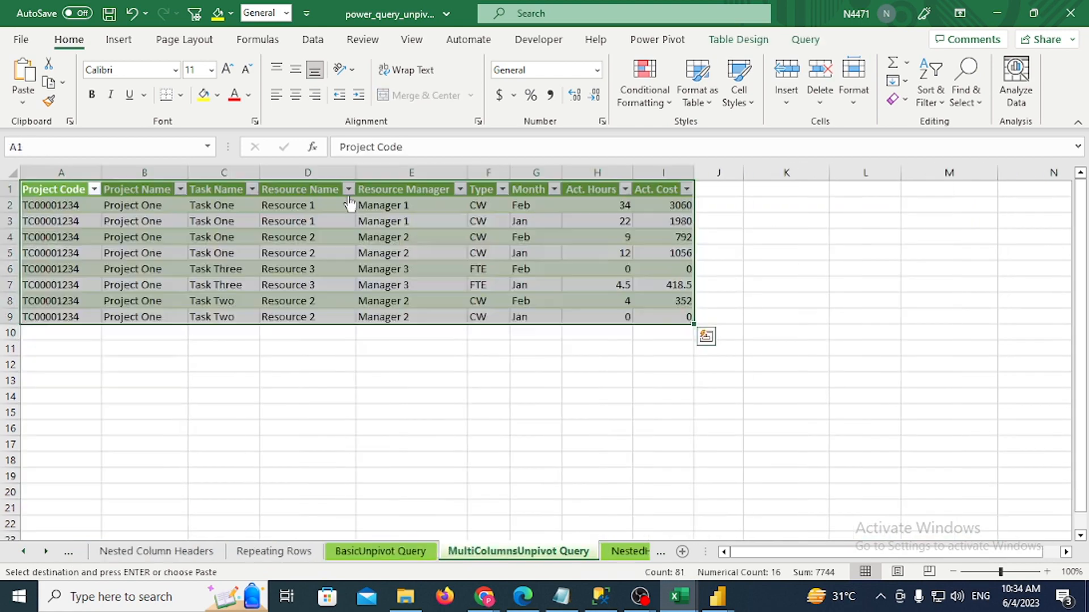
{"action": "key", "text": "Down"}
{"action": "key", "text": "Down"}
{"action": "key", "text": "Down"}
{"action": "key", "text": "Down"}
{"action": "key", "text": "Down"}
{"action": "key", "text": "Down"}
{"action": "key", "text": "Down"}
{"action": "key", "text": "Down"}
{"action": "key", "text": "Down"}
{"action": "key", "text": "Down"}
{"action": "key", "text": "Down"}
{"action": "key", "text": "Down"}
{"action": "key", "text": "Down"}
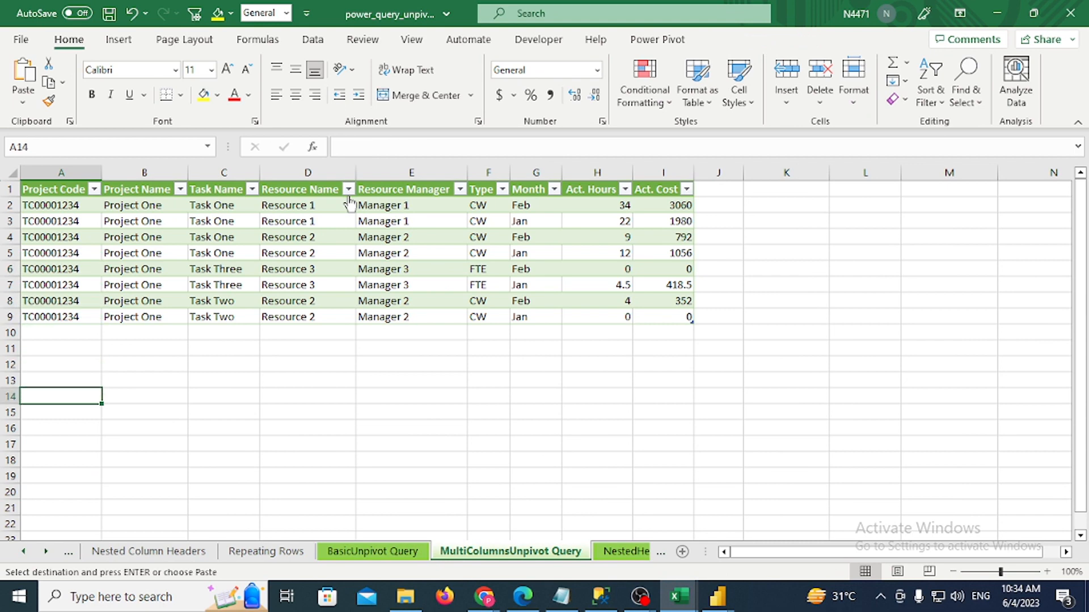
{"action": "key", "text": "ctrl+v"}
{"action": "key", "text": "ctrl+shift+Right"}
{"action": "key", "text": "ctrl+shift+Down"}
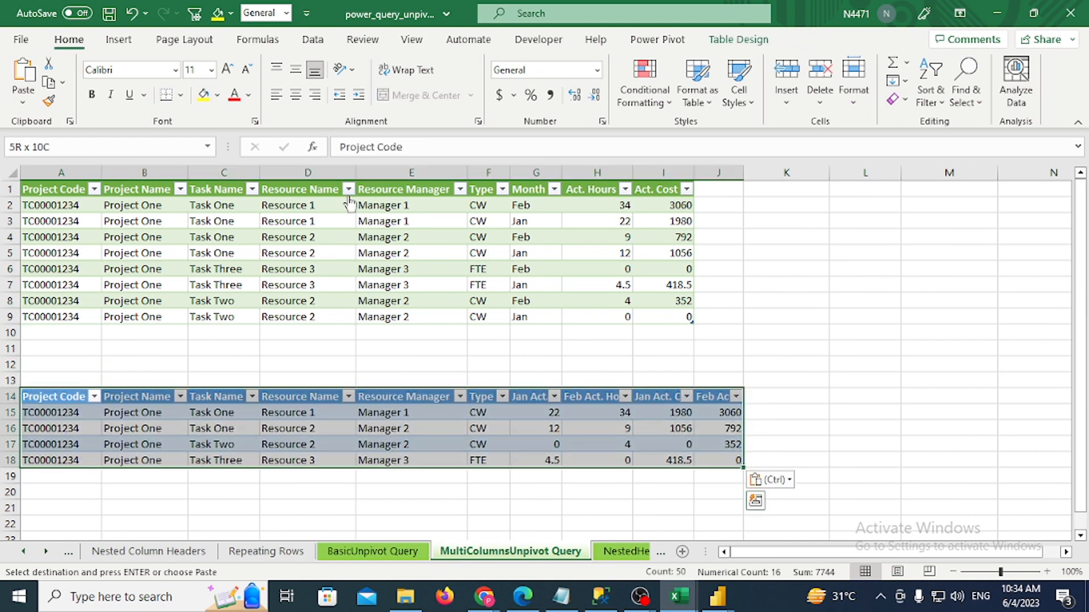
Compare the unpivoted table with the pasted source table's Project Code through Type columns
{"action": "key", "text": "ctrl+Home"}
{"action": "key", "text": "ctrl+shift+Right"}
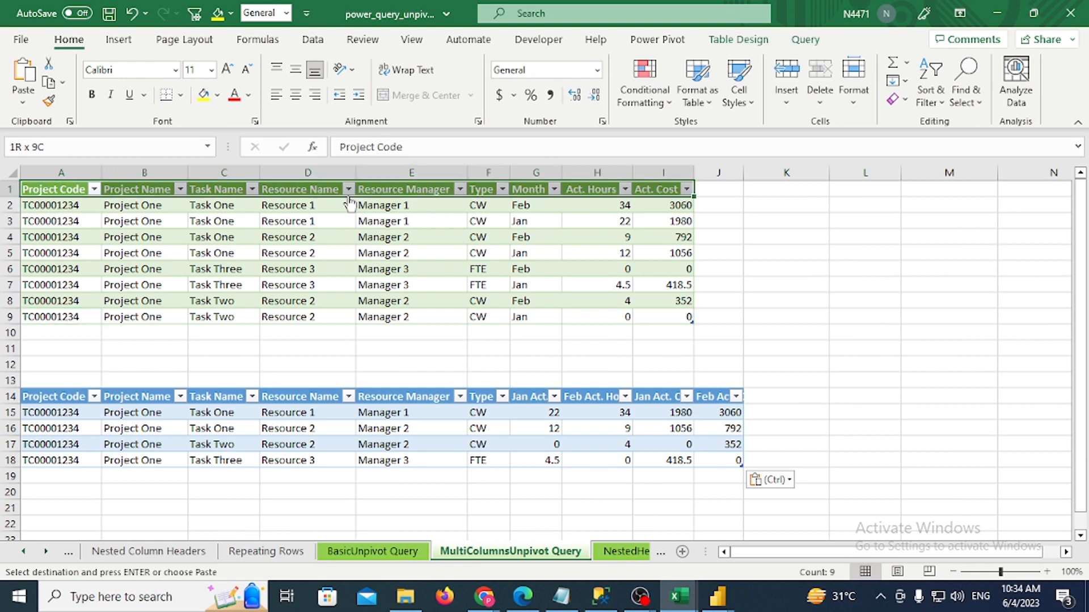
{"action": "key", "text": "ctrl+shift+Down"}
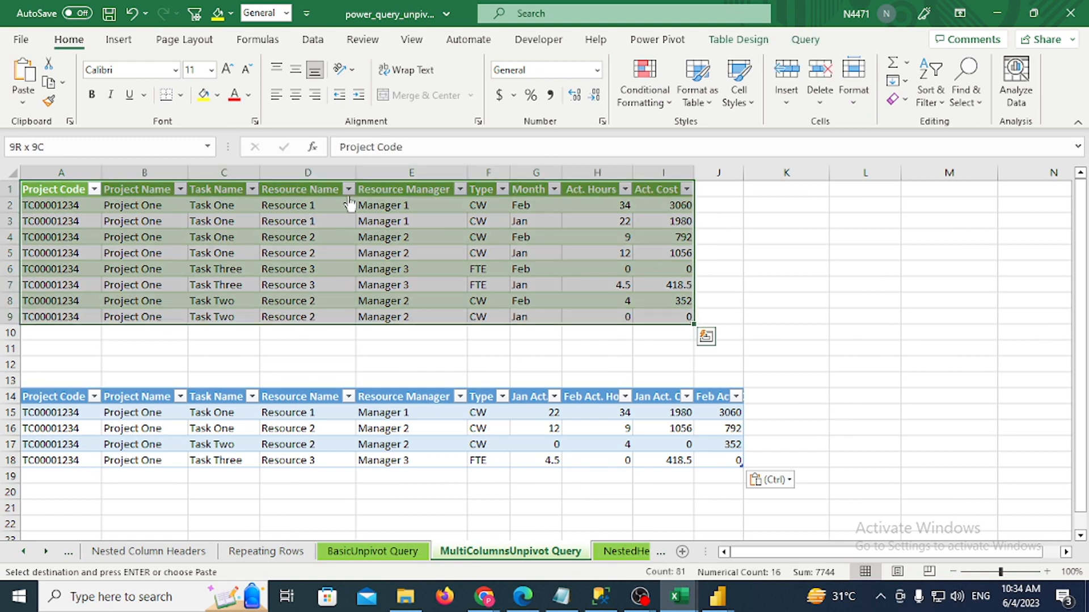
{"action": "key", "text": "Down"}
{"action": "key", "text": "Down"}
{"action": "key", "text": "Down"}
{"action": "key", "text": "Down"}
{"action": "key", "text": "Down"}
{"action": "key", "text": "Down"}
{"action": "key", "text": "Down"}
{"action": "key", "text": "Down"}
{"action": "key", "text": "Down"}
{"action": "key", "text": "Down"}
{"action": "key", "text": "Down"}
{"action": "key", "text": "Down"}
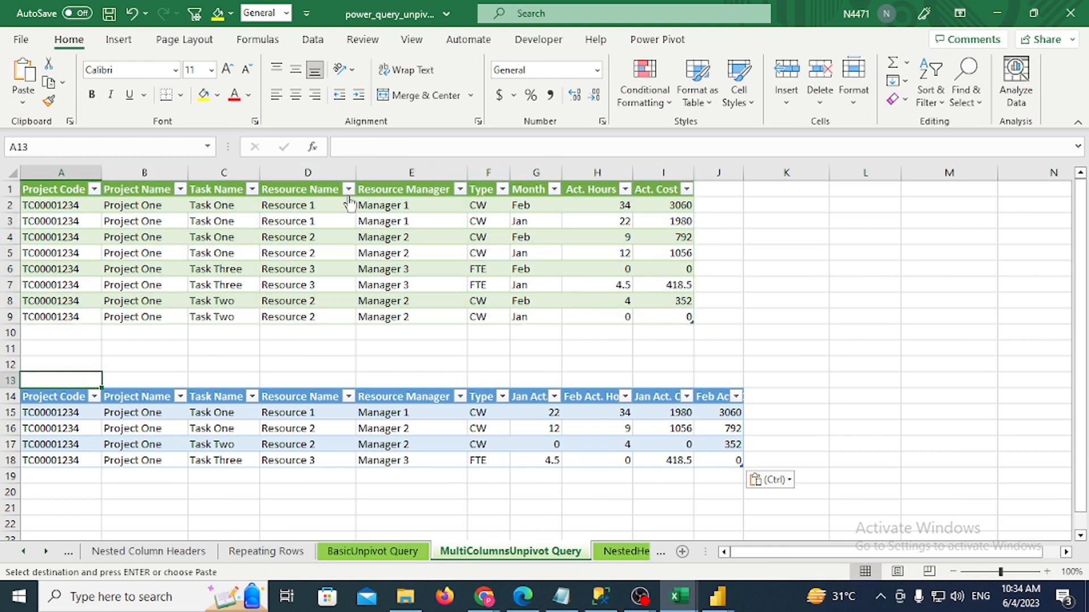
{"action": "key", "text": "Down"}
{"action": "key", "text": "shift+Right"}
{"action": "key", "text": "shift+Right"}
{"action": "key", "text": "shift+Right"}
{"action": "key", "text": "shift+Right"}
{"action": "key", "text": "shift+Right"}
{"action": "key", "text": "ctrl+shift+Down"}
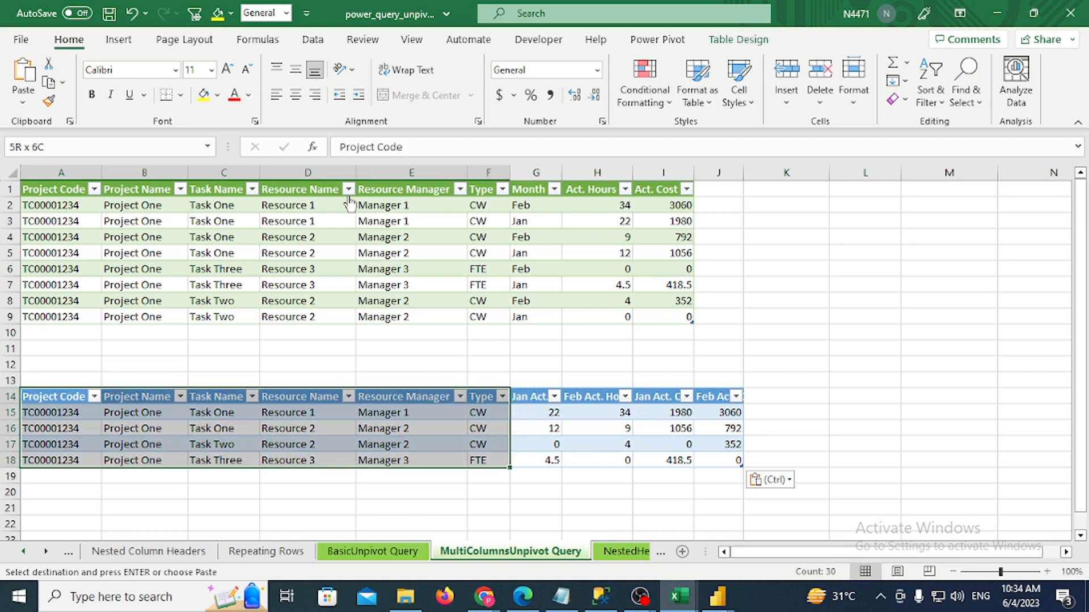
Compare the source table's Jan Act. Hours header with the unpivoted table's Month, Act. Hours and Act. Cost headers
{"action": "key", "text": "Right"}
{"action": "key", "text": "Right"}
{"action": "key", "text": "Right"}
{"action": "key", "text": "Right"}
{"action": "key", "text": "Right"}
{"action": "key", "text": "Right"}
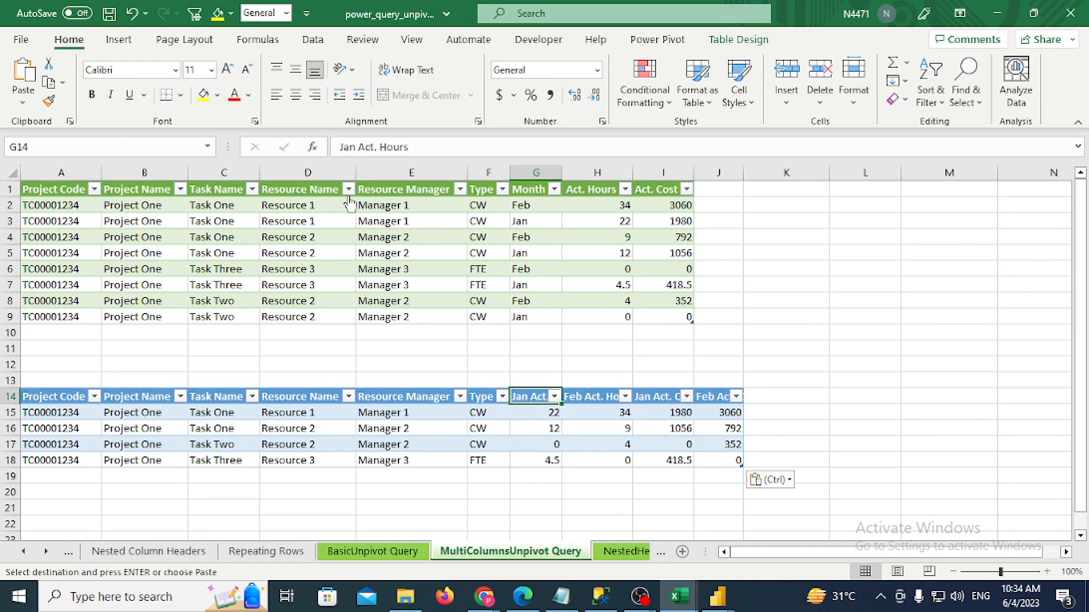
{"action": "key", "text": "Up"}
{"action": "key", "text": "ctrl+Up"}
{"action": "key", "text": "ctrl+Up"}
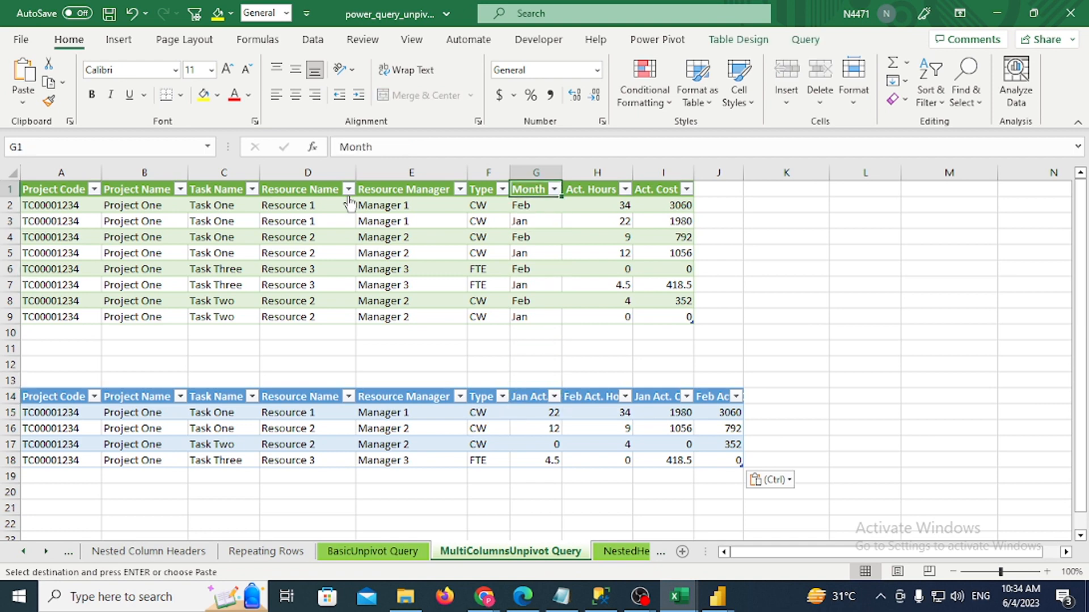
{"action": "key", "text": "Right"}
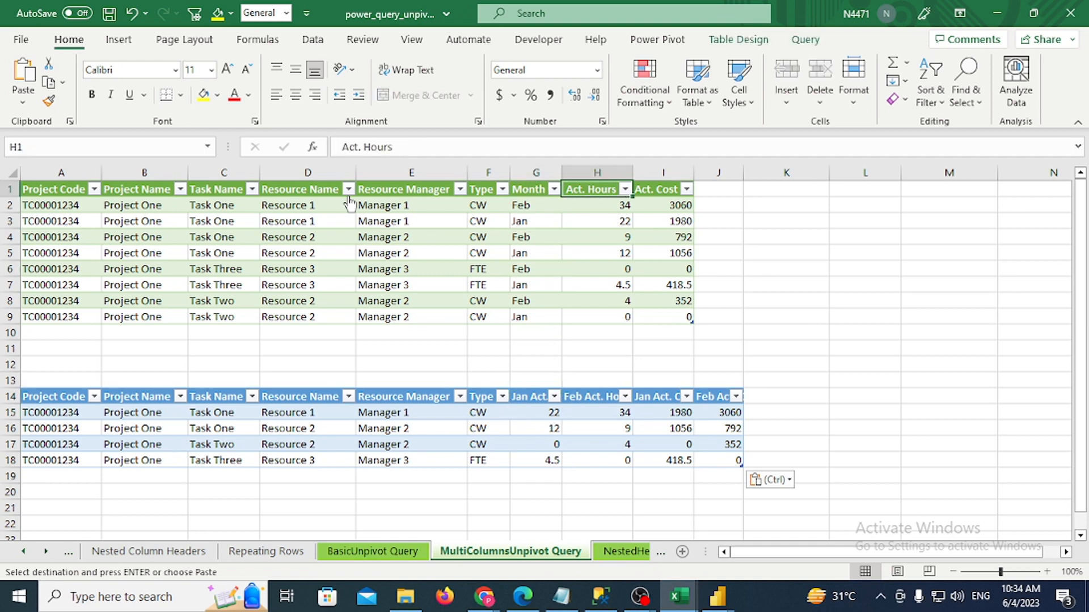
{"action": "key", "text": "Left"}
{"action": "key", "text": "Right"}
{"action": "key", "text": "Right"}
{"action": "key", "text": "Left"}
{"action": "key", "text": "Left"}
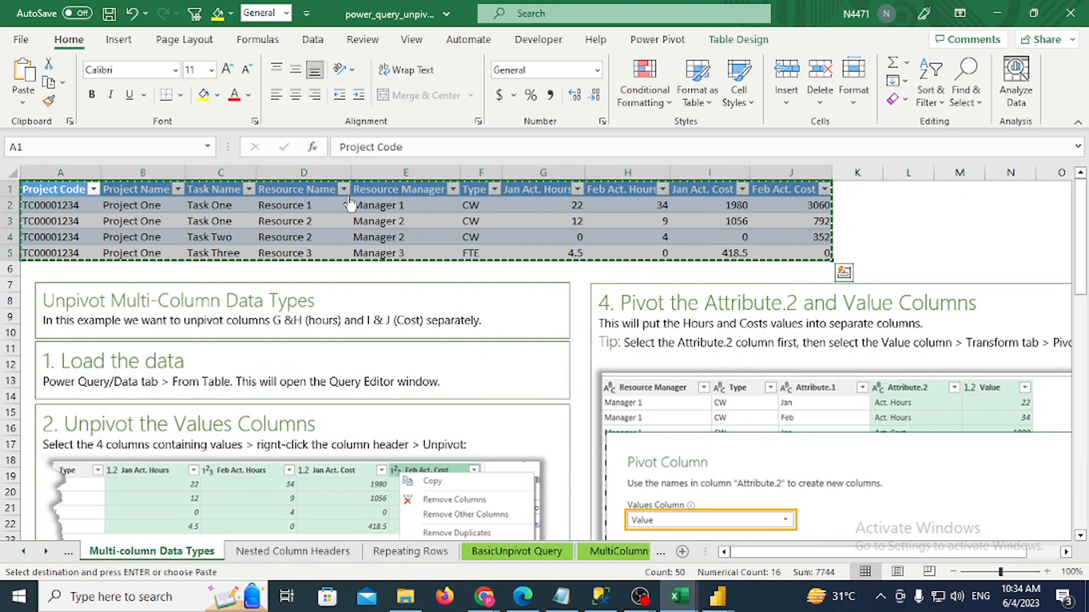
Clear the copy selection and review the Repeating Rows, MultiColumnsUnpivot Query and BasicUnpivot Query sheets
{"action": "key", "text": "Escape"}
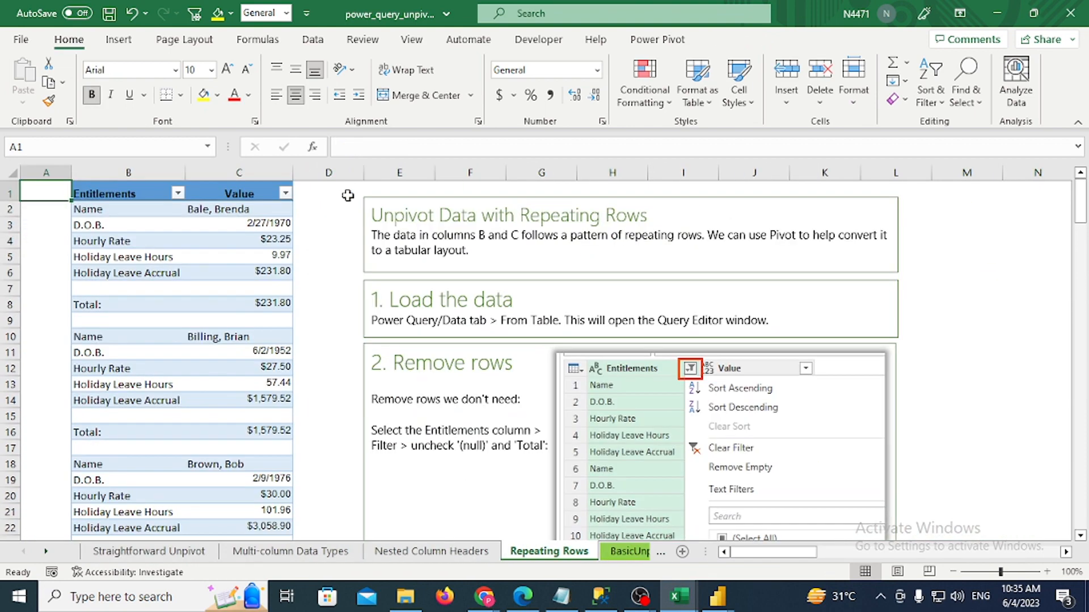
{"action": "key", "text": "Right"}
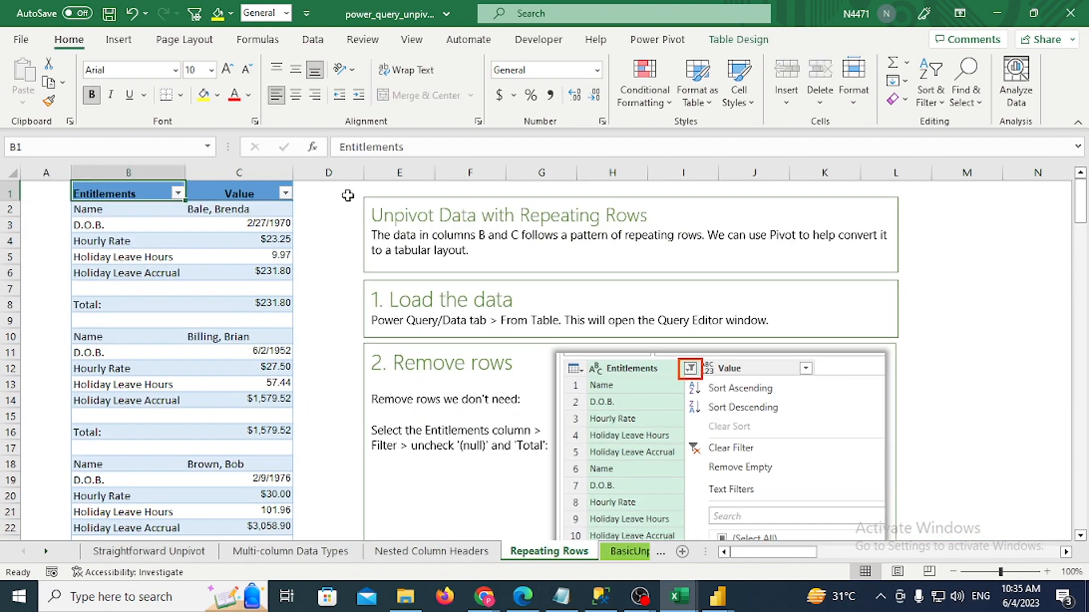
{"action": "key", "text": "ctrl+Page_Down"}
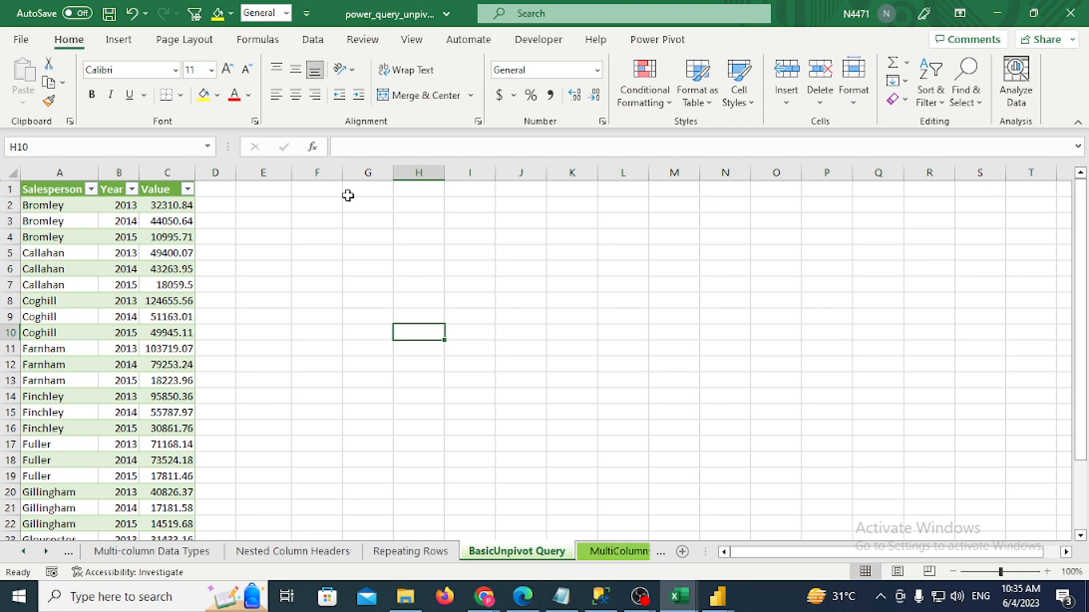
{"action": "key", "text": "ctrl+Page_Down"}
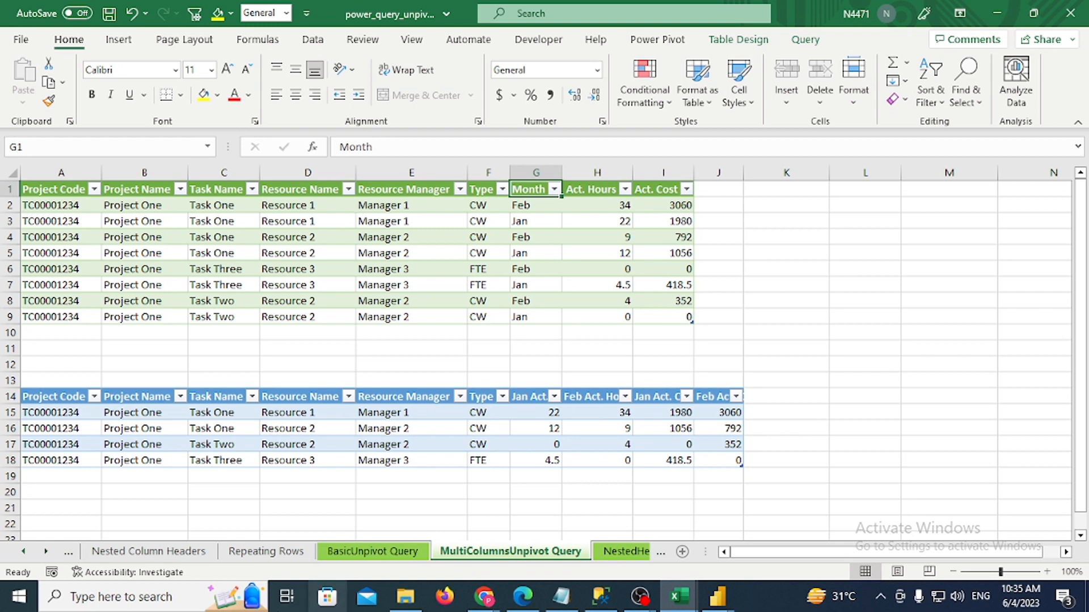
{"action": "left_click", "coordinate": [371, 553]}
{"action": "left_click", "coordinate": [431, 367]}
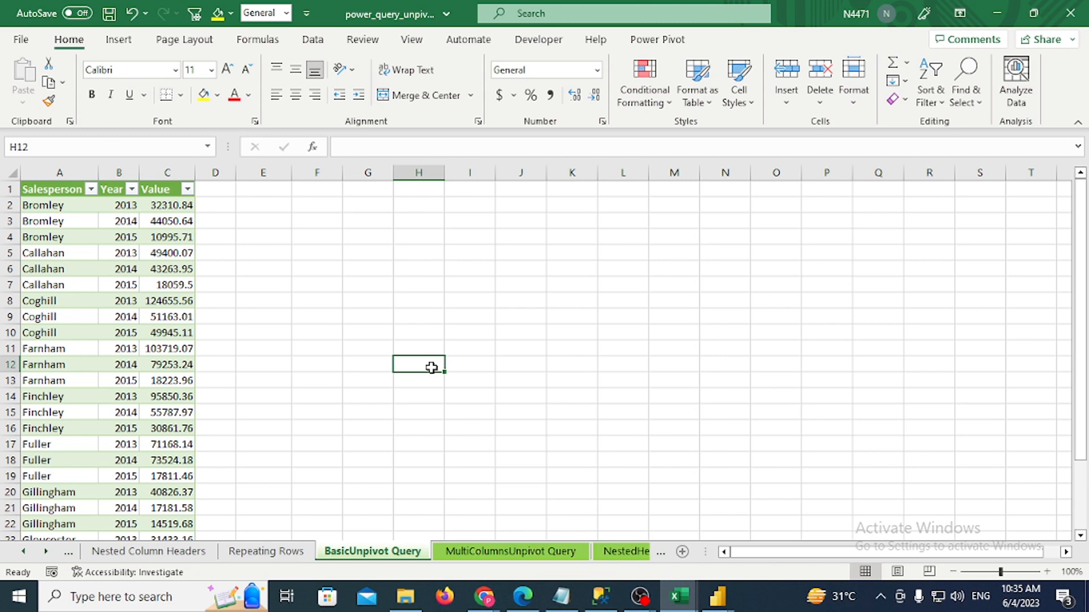
Switch to the Google Meet call, admit the waiting participant, and return to the Excel workbook
{"action": "mouse_move", "coordinate": [483, 596]}
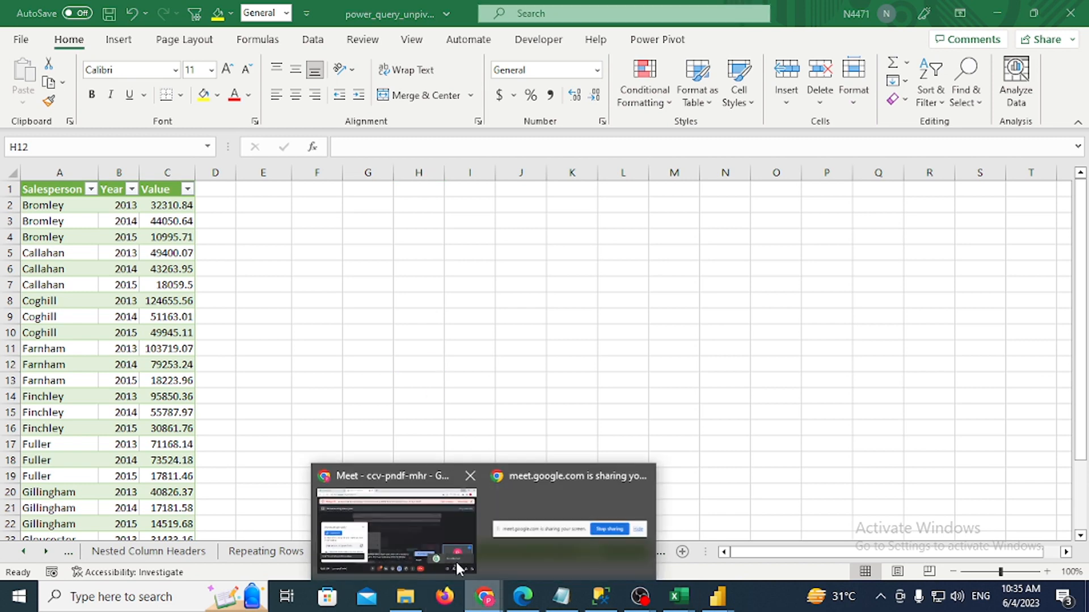
{"action": "left_click", "coordinate": [410, 506]}
{"action": "left_click", "coordinate": [730, 164]}
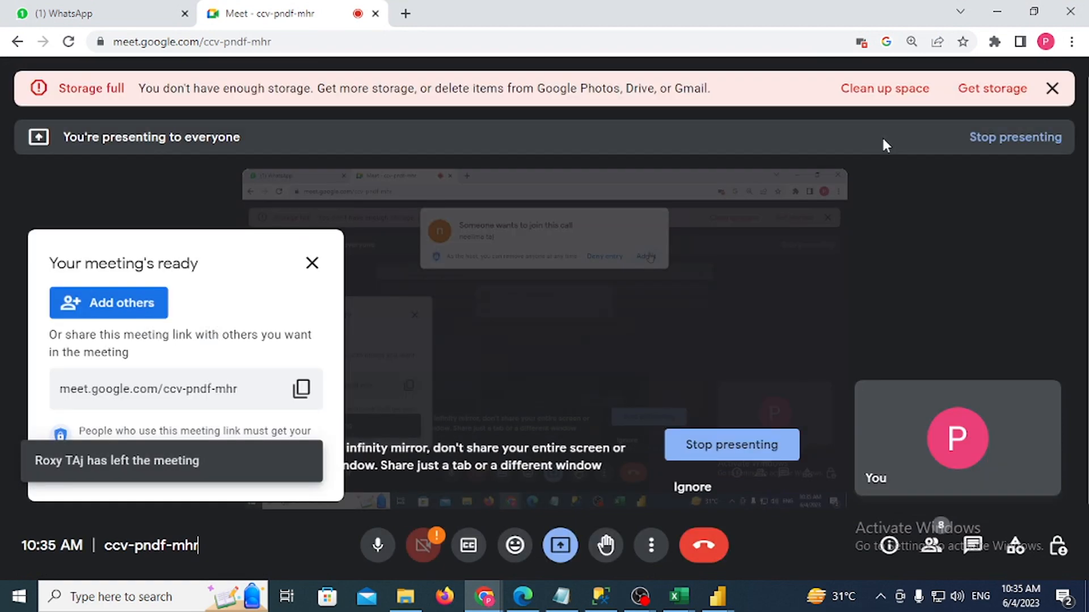
{"action": "left_click", "coordinate": [987, 10]}
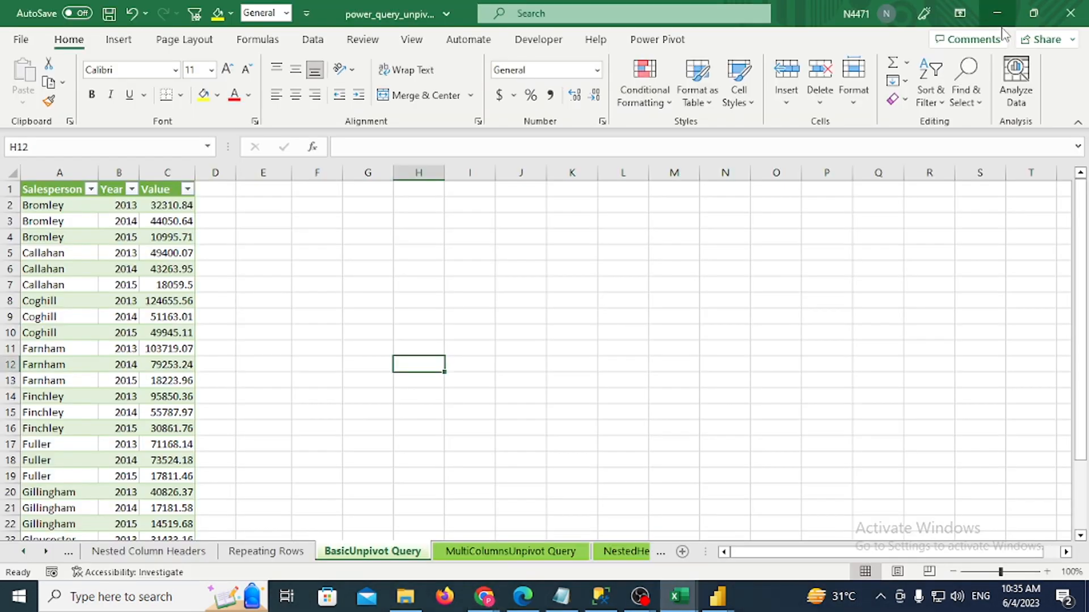
{"action": "left_click", "coordinate": [366, 341]}
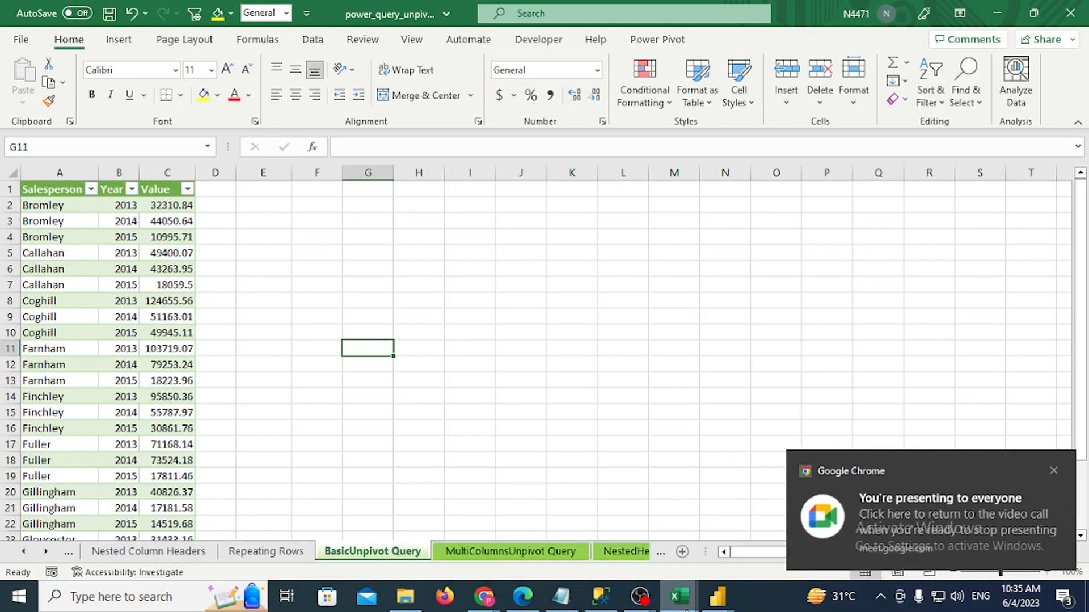
In Power Query Editor, delete the Removed Columns, Changed Type2 and Split Column by Delimiter2 steps from the Table query
{"action": "mouse_move", "coordinate": [718, 595]}
{"action": "left_click", "coordinate": [766, 518]}
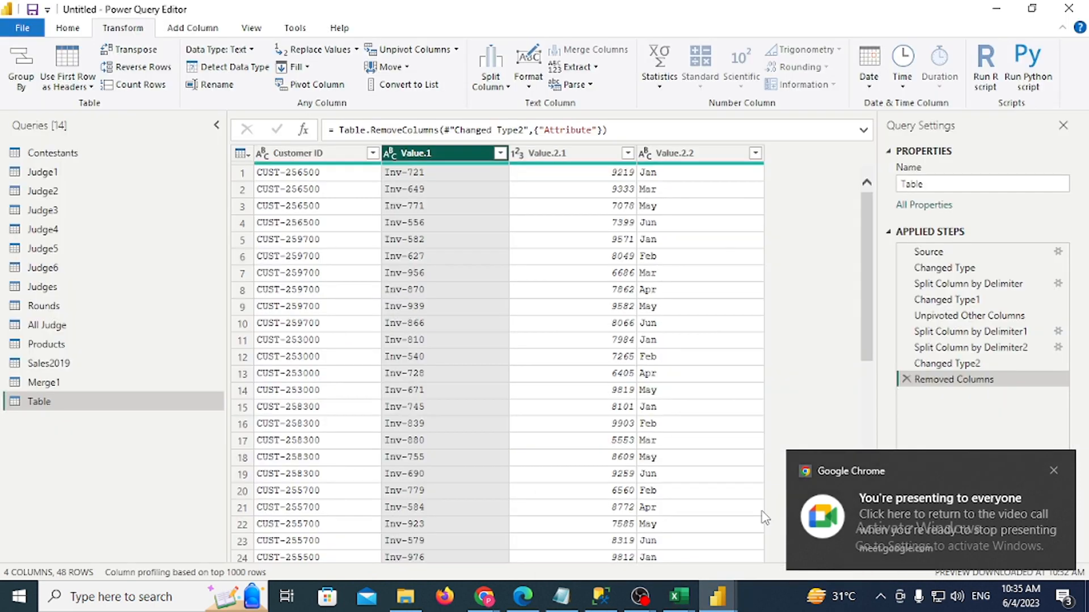
{"action": "left_click", "coordinate": [906, 379]}
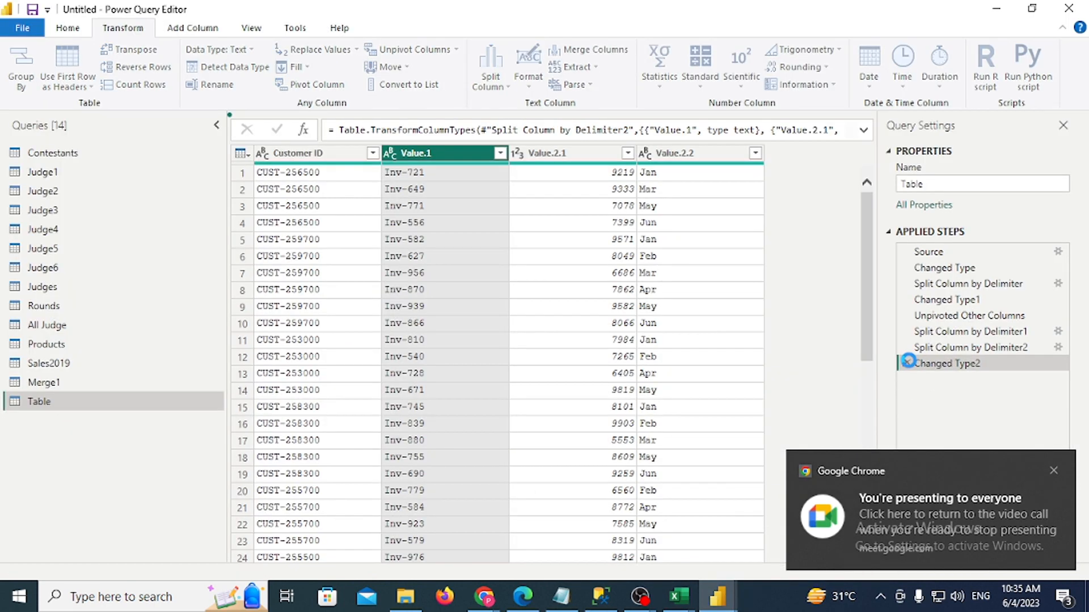
{"action": "left_click", "coordinate": [906, 363]}
{"action": "left_click", "coordinate": [907, 348]}
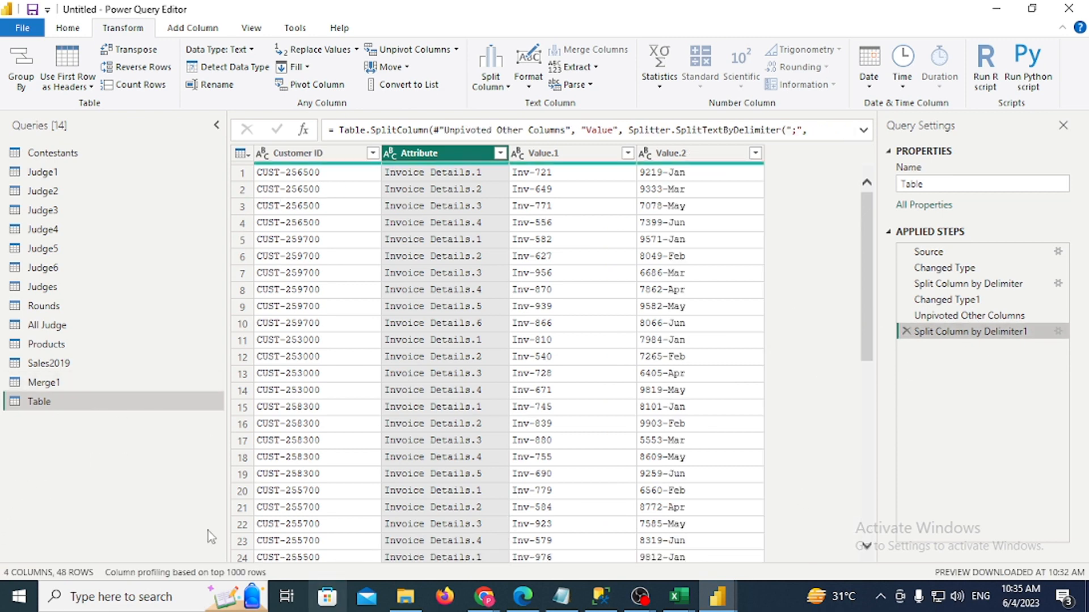
Switch to the power_query_unpivot_yt workbook in Excel and open the Straightforward Unpivot sheet
{"action": "mouse_move", "coordinate": [679, 597]}
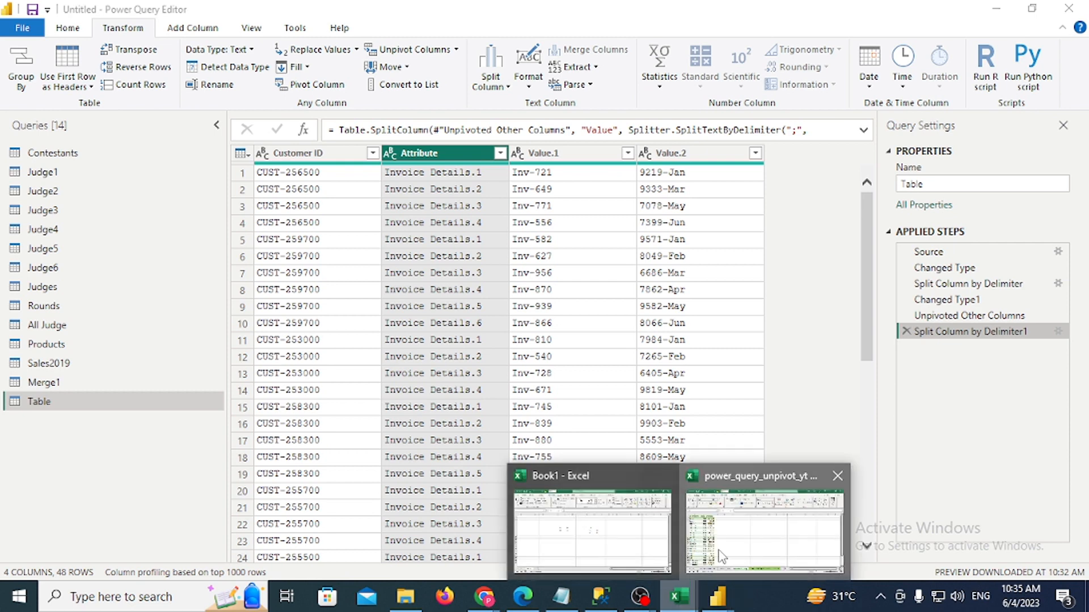
{"action": "left_click", "coordinate": [697, 553]}
{"action": "left_click", "coordinate": [602, 552]}
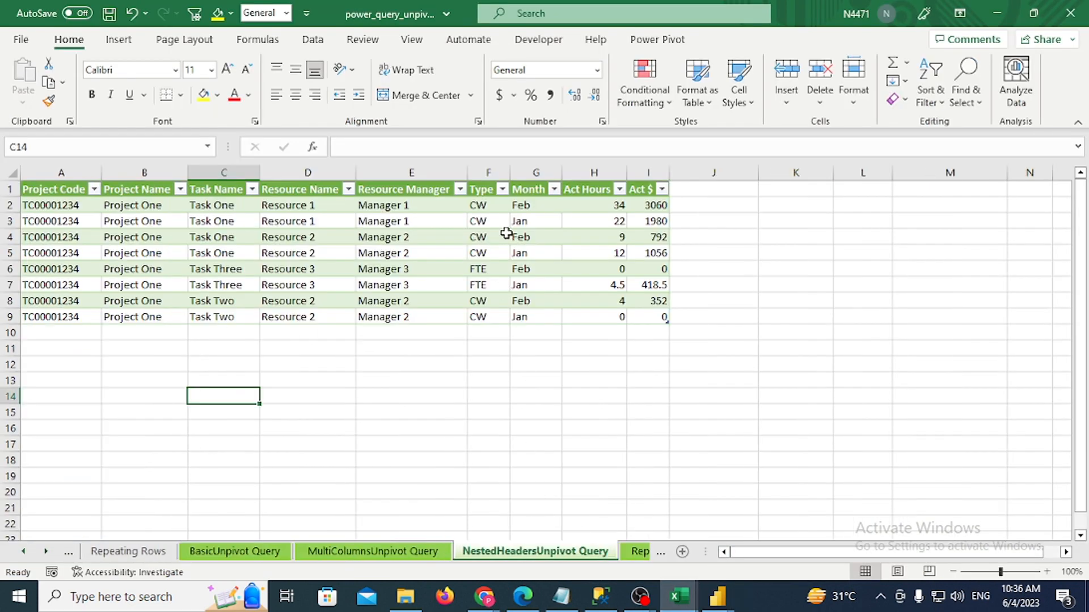
{"action": "left_click", "coordinate": [24, 552]}
{"action": "left_click", "coordinate": [24, 552]}
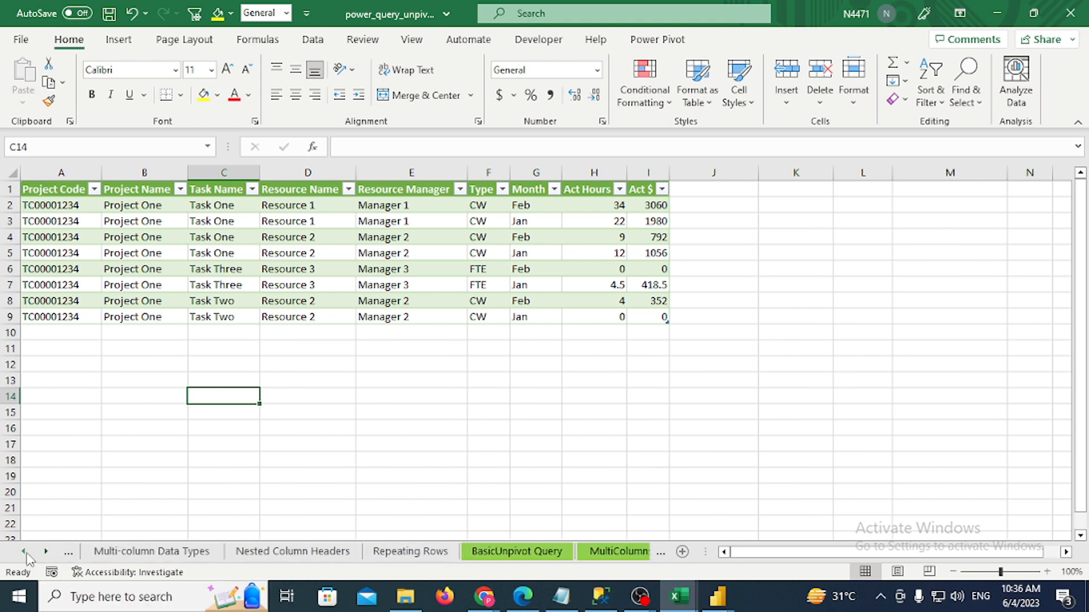
{"action": "left_click", "coordinate": [24, 551]}
{"action": "left_click", "coordinate": [122, 553]}
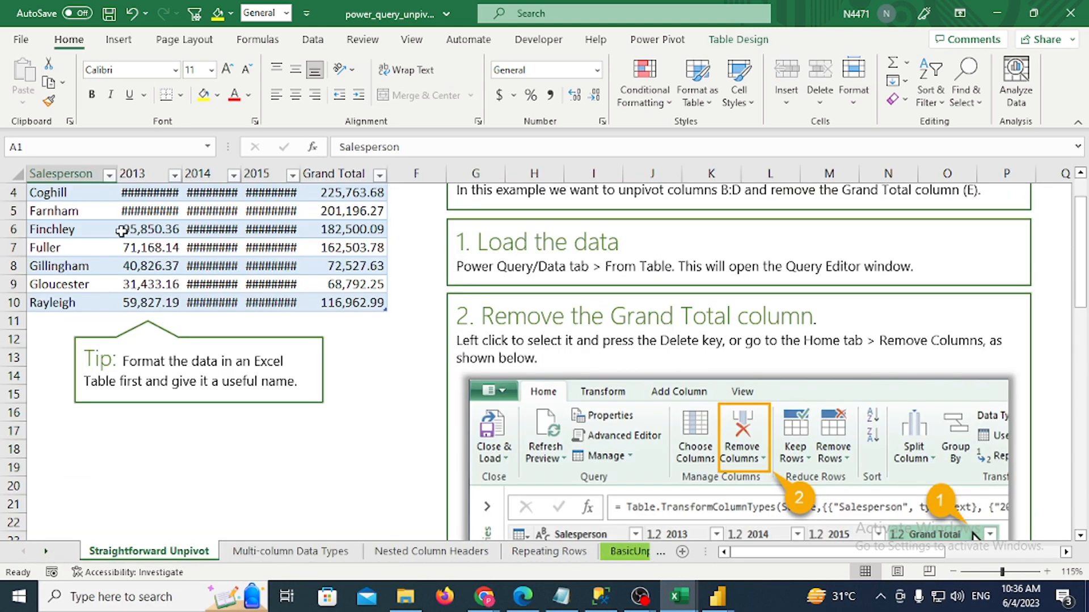
Copy the entire Salesperson table, including its headers and Grand Total column
{"action": "left_click", "coordinate": [83, 211]}
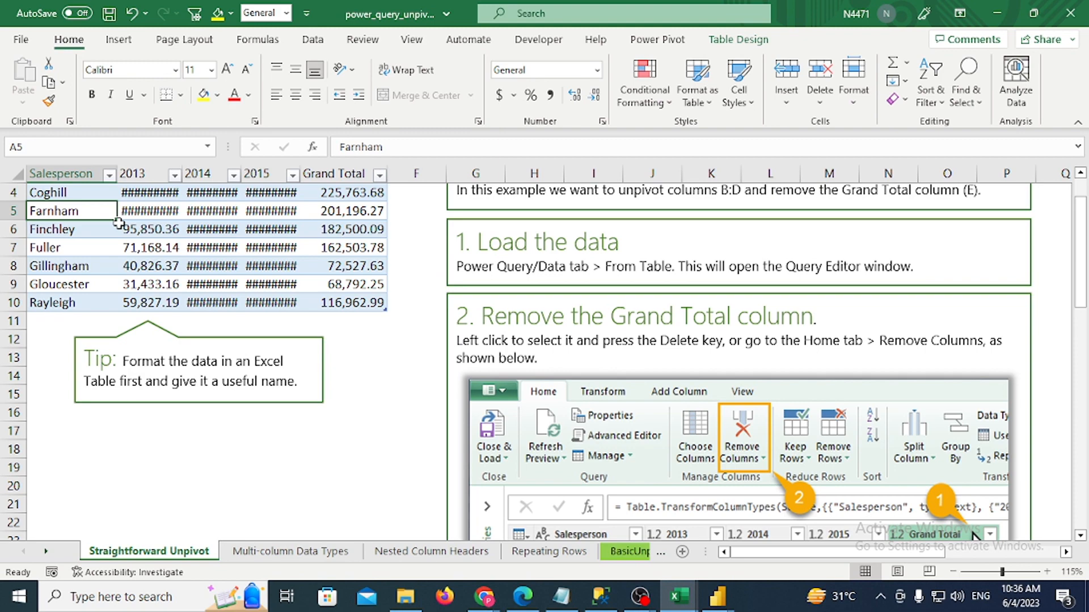
{"action": "scroll", "coordinate": [118, 222], "scroll_direction": "up", "scroll_amount": 1}
{"action": "key", "text": "ctrl+a"}
{"action": "key", "text": "ctrl+c"}
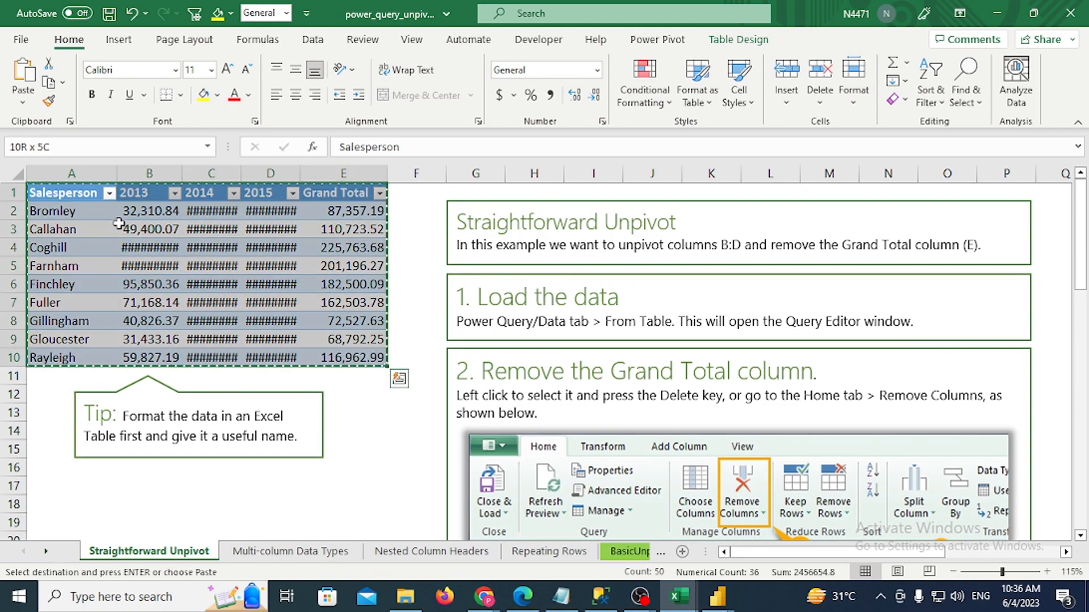
Switch to Power Query Editor and create a new manually entered table from the copied salesperson data
{"action": "key", "text": "alt+Tab"}
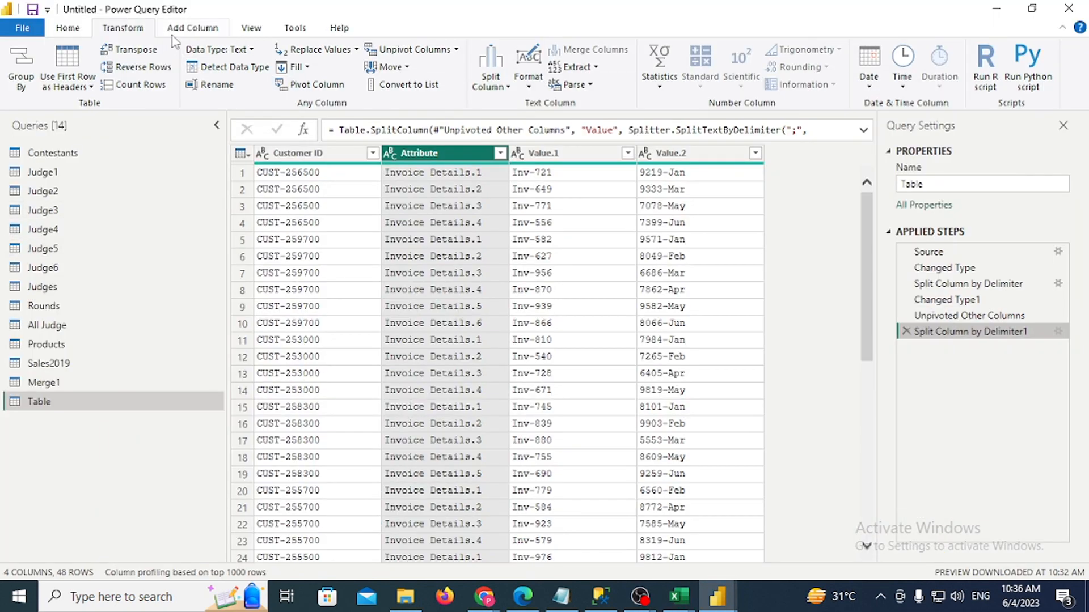
{"action": "left_click", "coordinate": [188, 28]}
{"action": "left_click", "coordinate": [76, 29]}
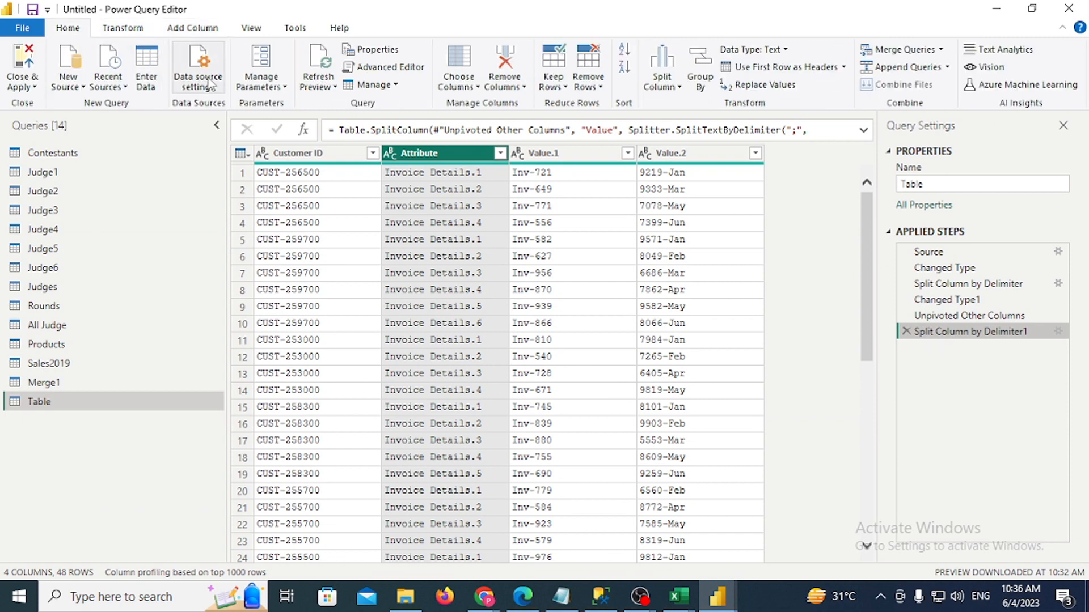
{"action": "left_click", "coordinate": [146, 72]}
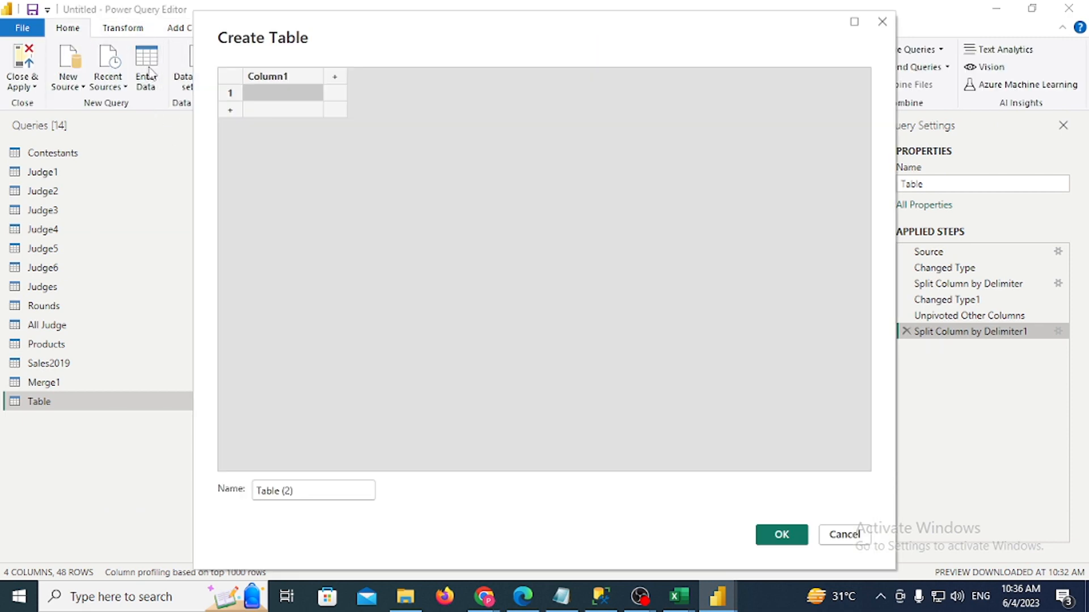
{"action": "key", "text": "ctrl+v"}
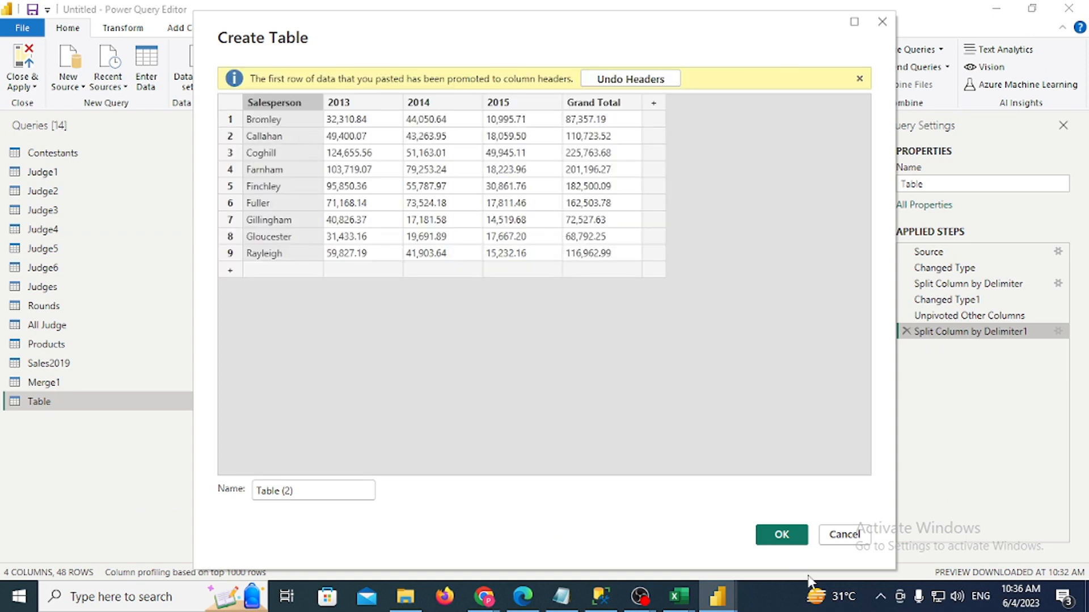
{"action": "left_click", "coordinate": [808, 536]}
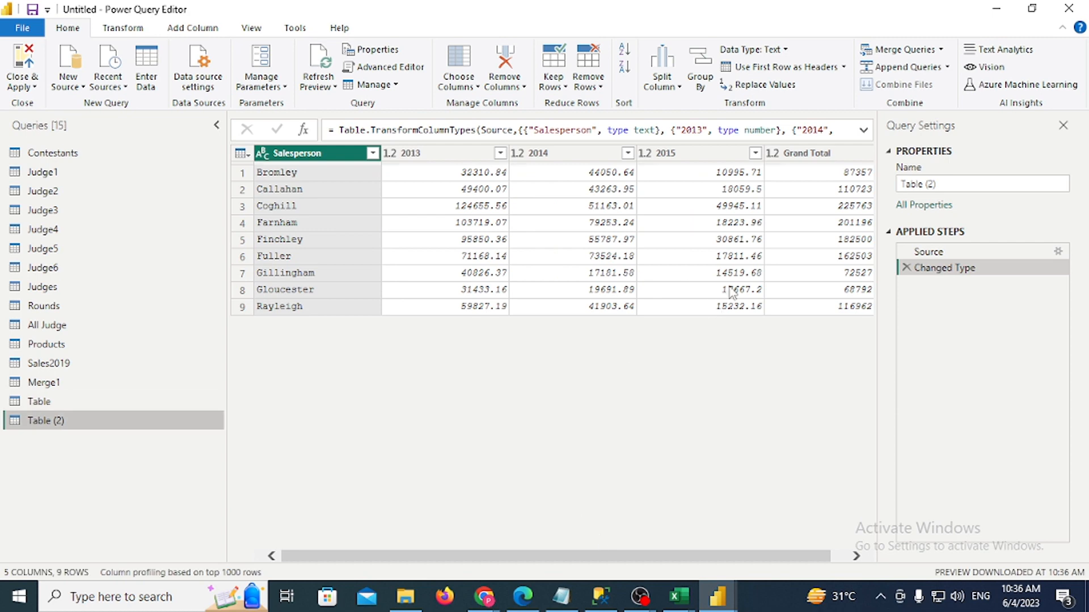
{"action": "left_click", "coordinate": [462, 155]}
{"action": "left_click", "coordinate": [550, 155]}
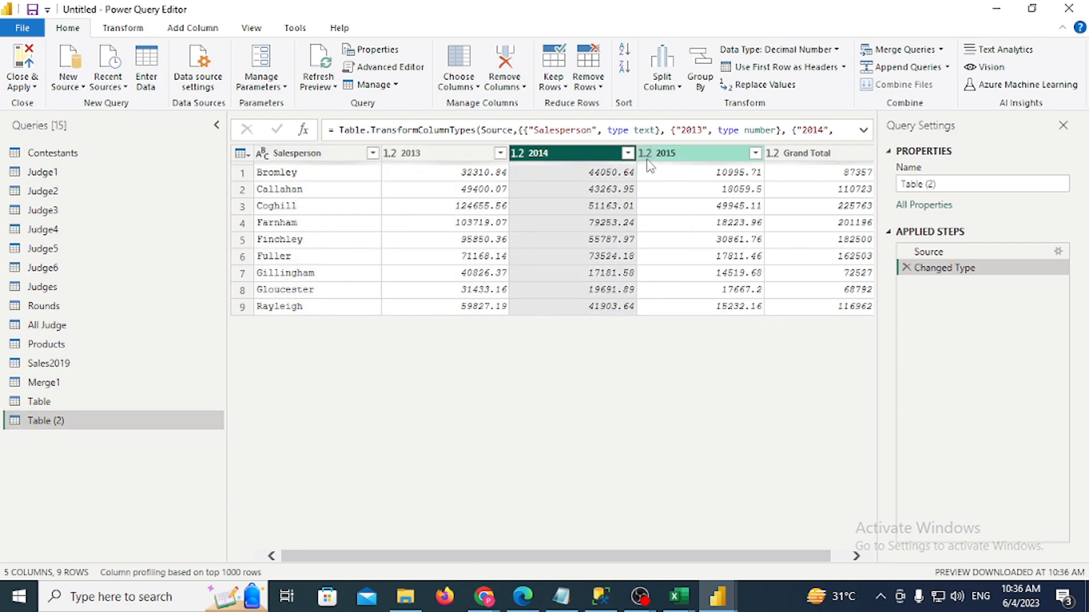
{"action": "left_click", "coordinate": [688, 156], "text": "ctrl"}
{"action": "left_click", "coordinate": [449, 158]}
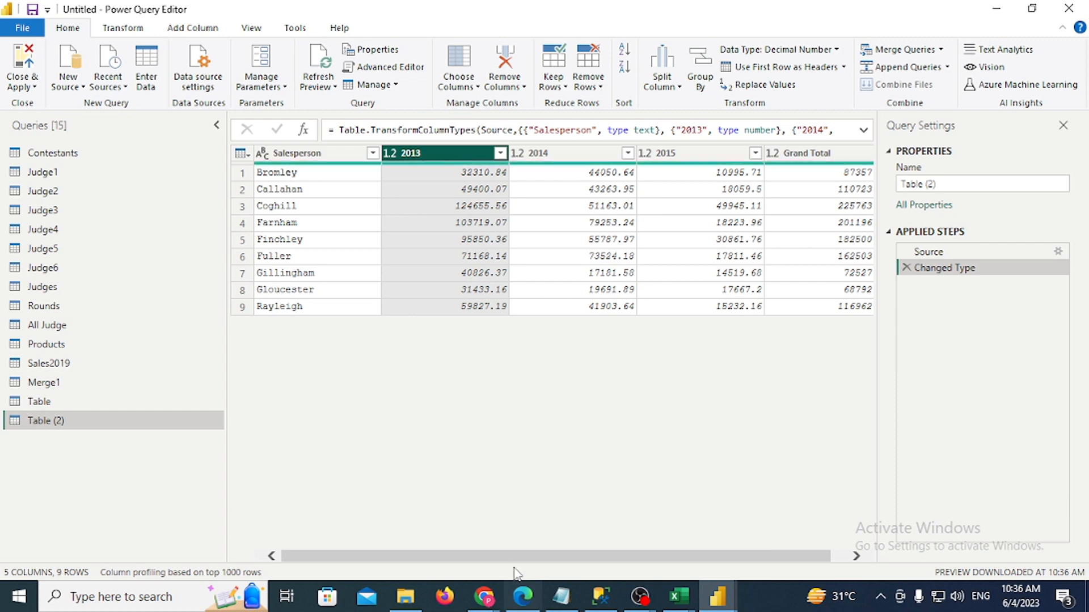
Remove the Grand Total column from the new salesperson table
{"action": "left_click_drag", "start_coordinate": [539, 557], "coordinate": [639, 551]}
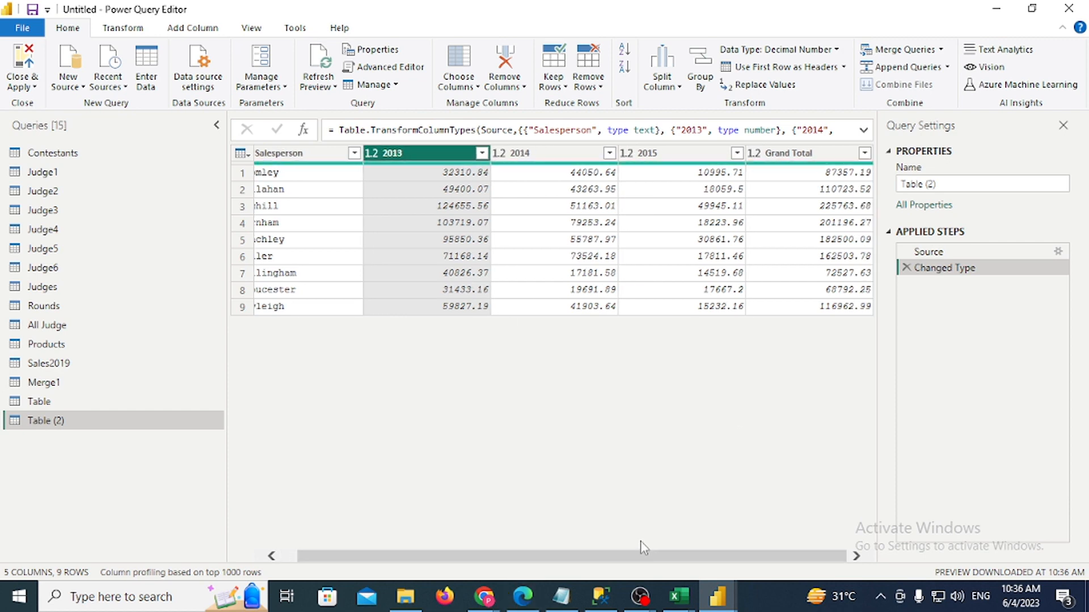
{"action": "left_click", "coordinate": [807, 152]}
{"action": "right_click", "coordinate": [811, 151]}
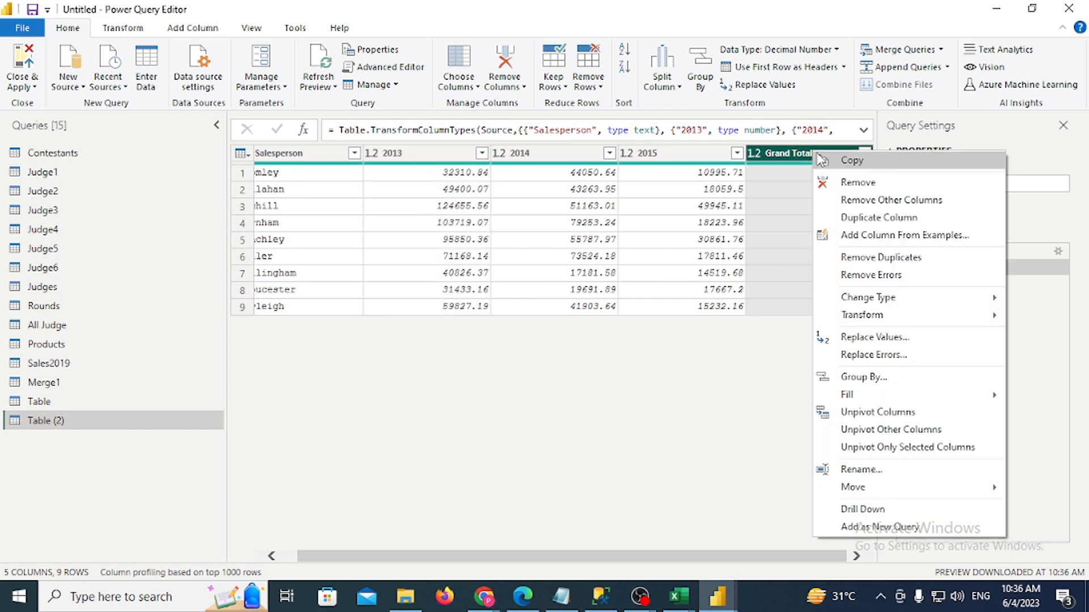
{"action": "left_click", "coordinate": [840, 182]}
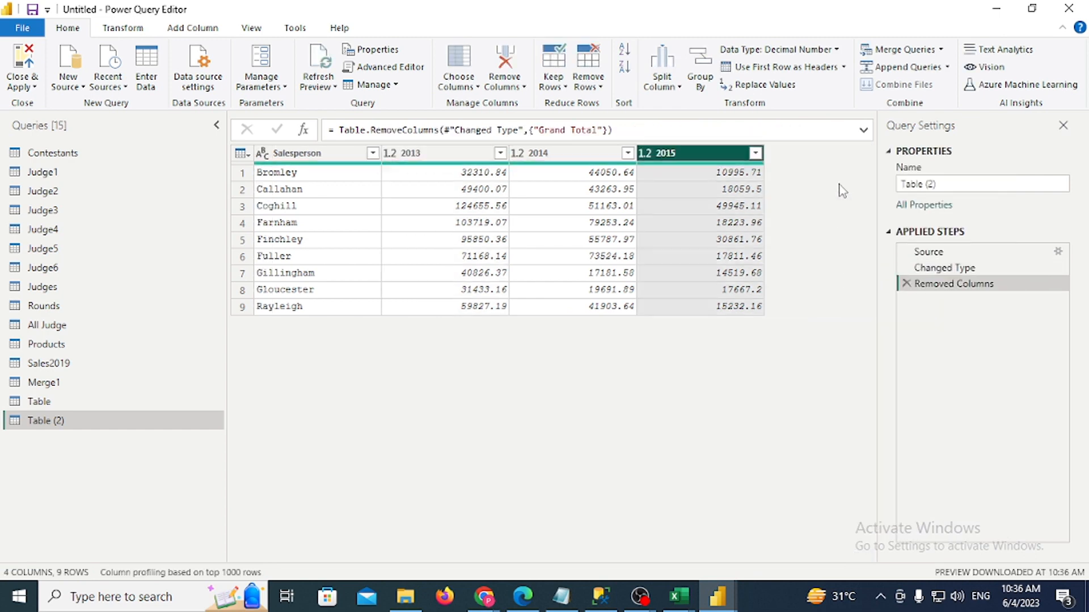
Unpivot the 2013, 2014 and 2015 columns of the salesperson table
{"action": "left_click", "coordinate": [449, 154]}
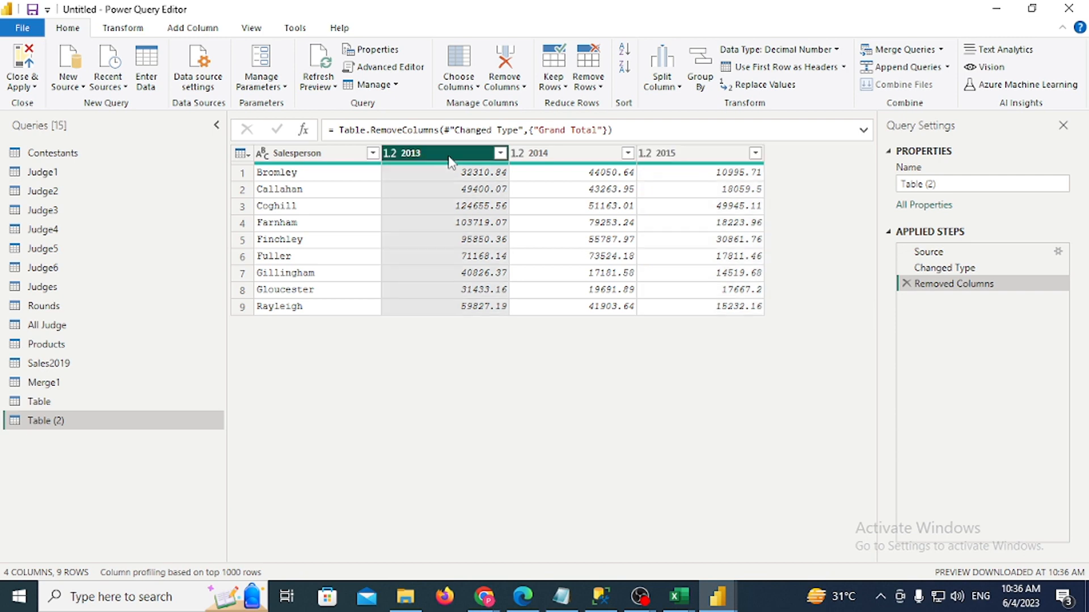
{"action": "left_click", "coordinate": [560, 151], "text": "ctrl"}
{"action": "left_click", "coordinate": [706, 160], "text": "ctrl"}
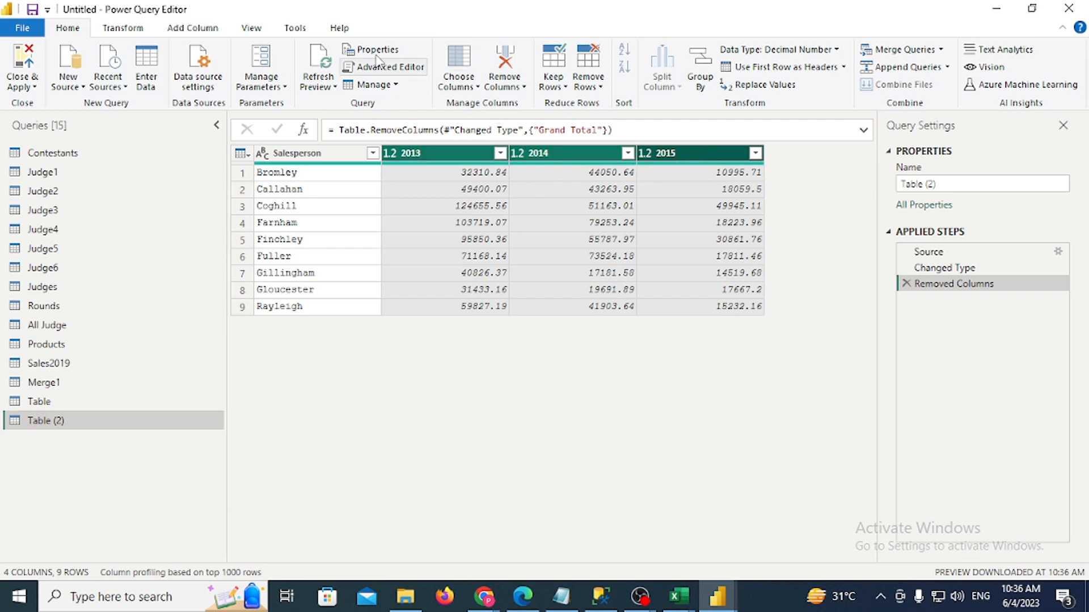
{"action": "left_click", "coordinate": [132, 33]}
{"action": "left_click", "coordinate": [491, 49]}
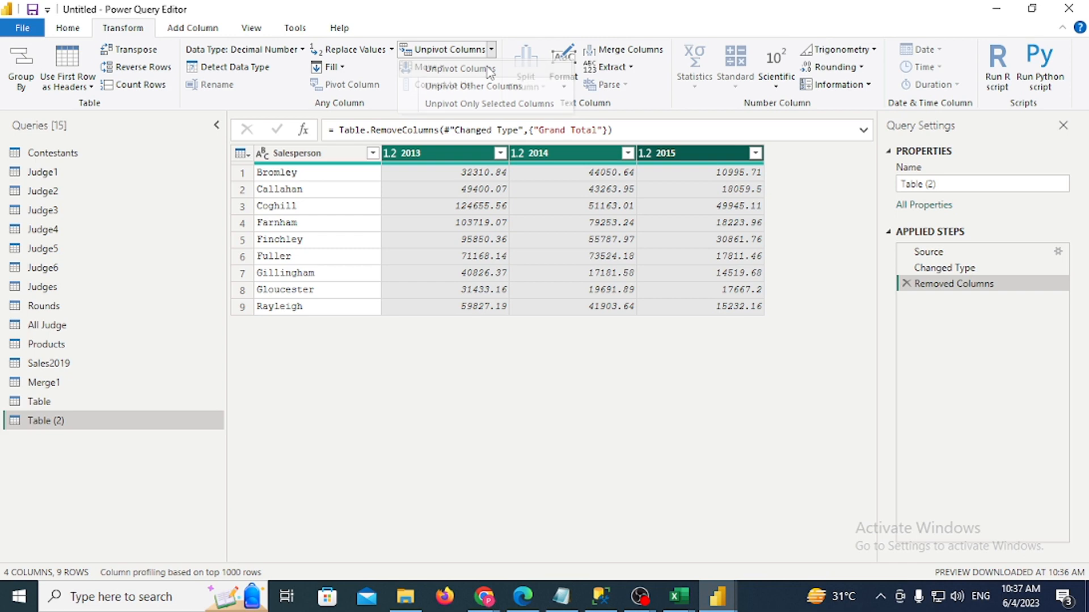
{"action": "left_click", "coordinate": [487, 69]}
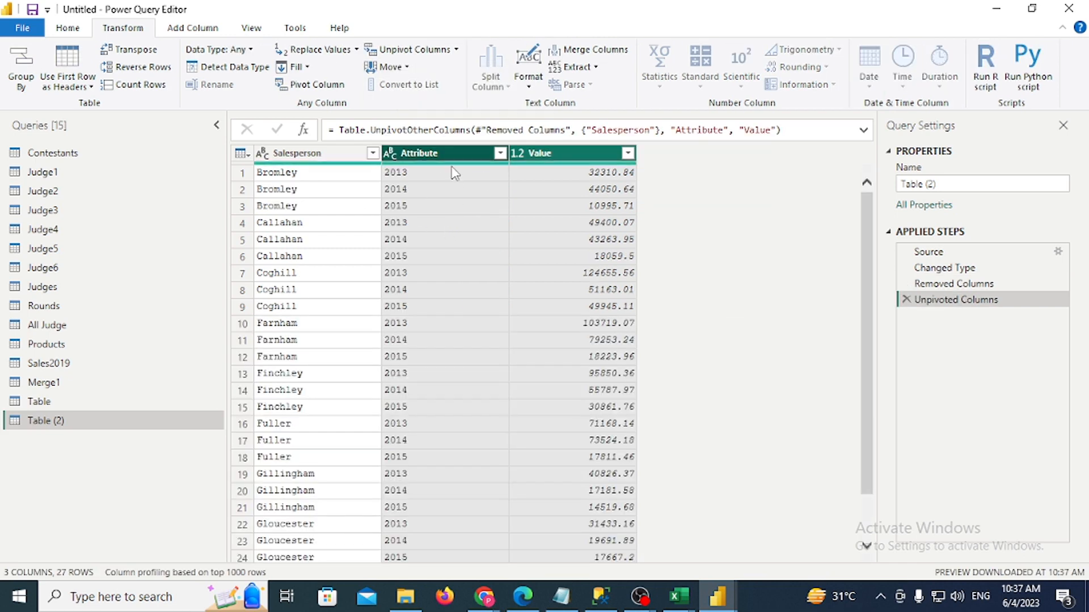
Delete the Unpivoted Columns step, then use Unpivot Other Columns on everything except the Salesperson column
{"action": "left_click", "coordinate": [905, 300]}
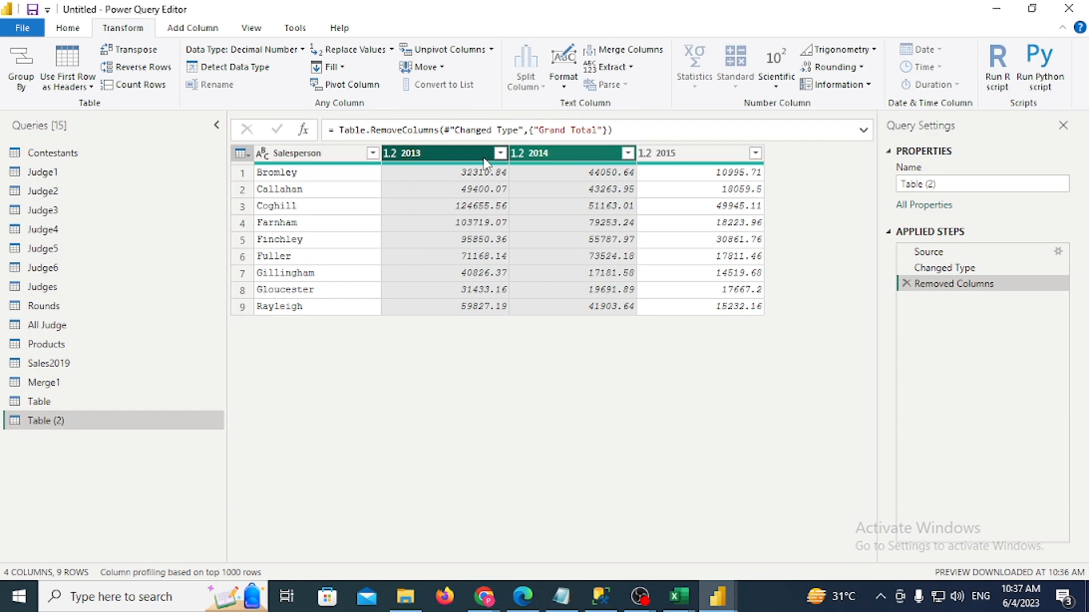
{"action": "left_click", "coordinate": [316, 160]}
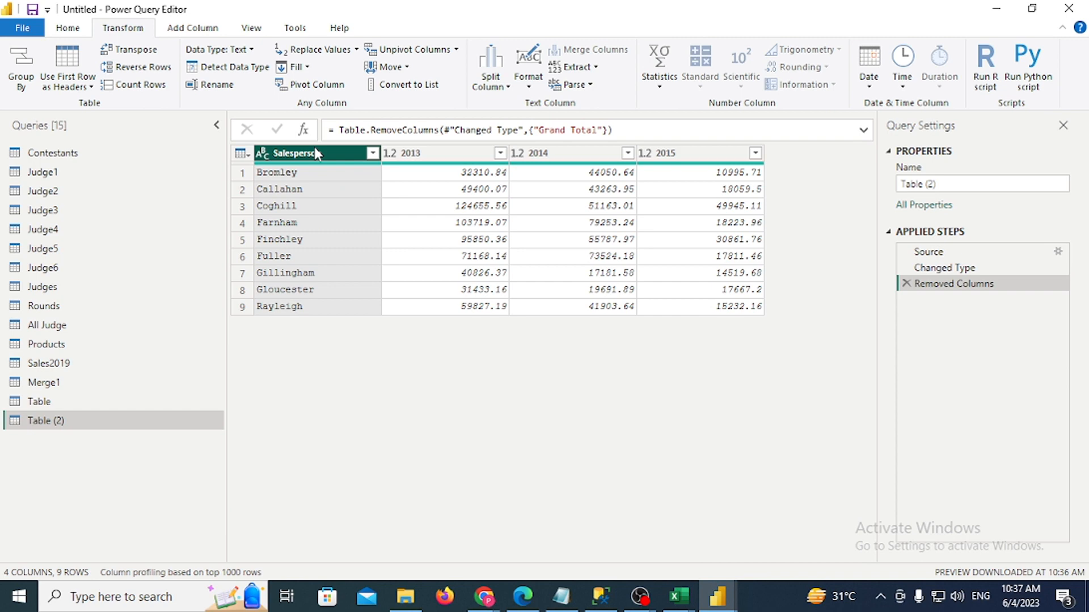
{"action": "left_click", "coordinate": [456, 49]}
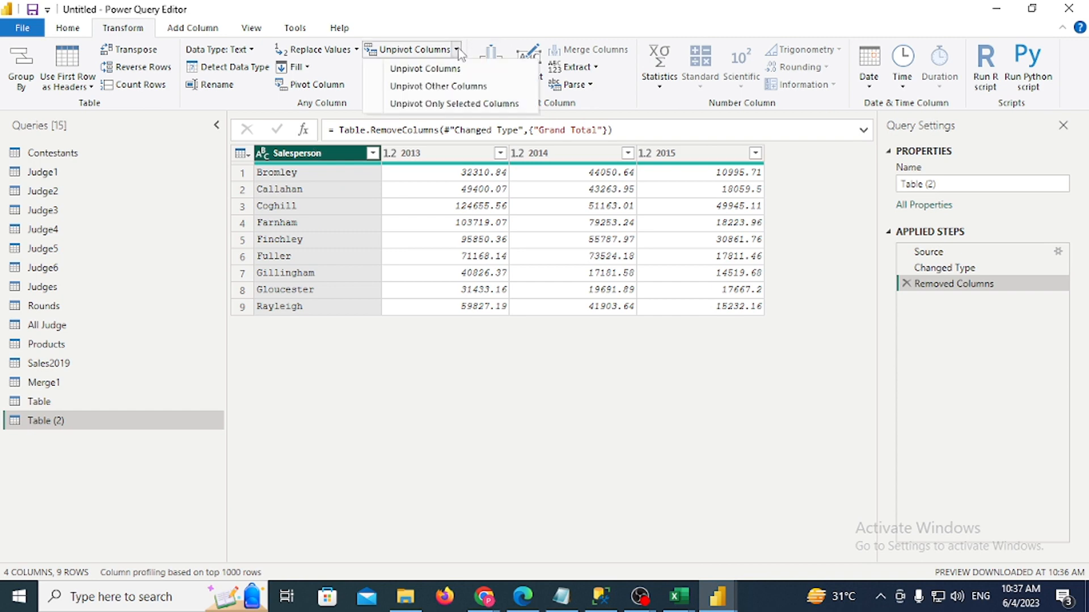
{"action": "left_click", "coordinate": [454, 85]}
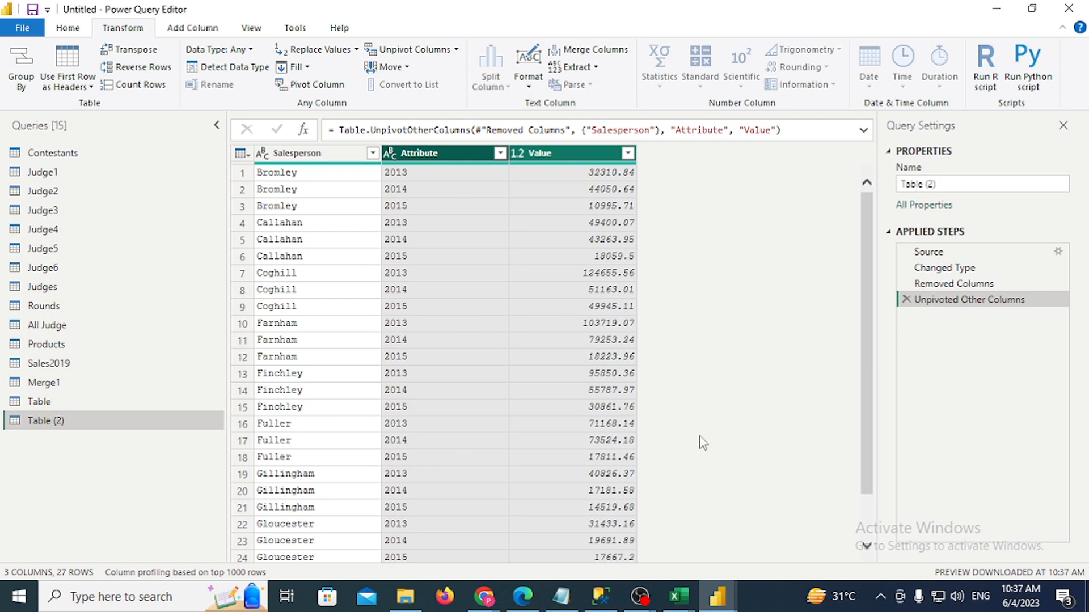
Open the esat_spss_q3 workbook from the Power Query folder and select cell L12 in its survey data
{"action": "left_click", "coordinate": [407, 595]}
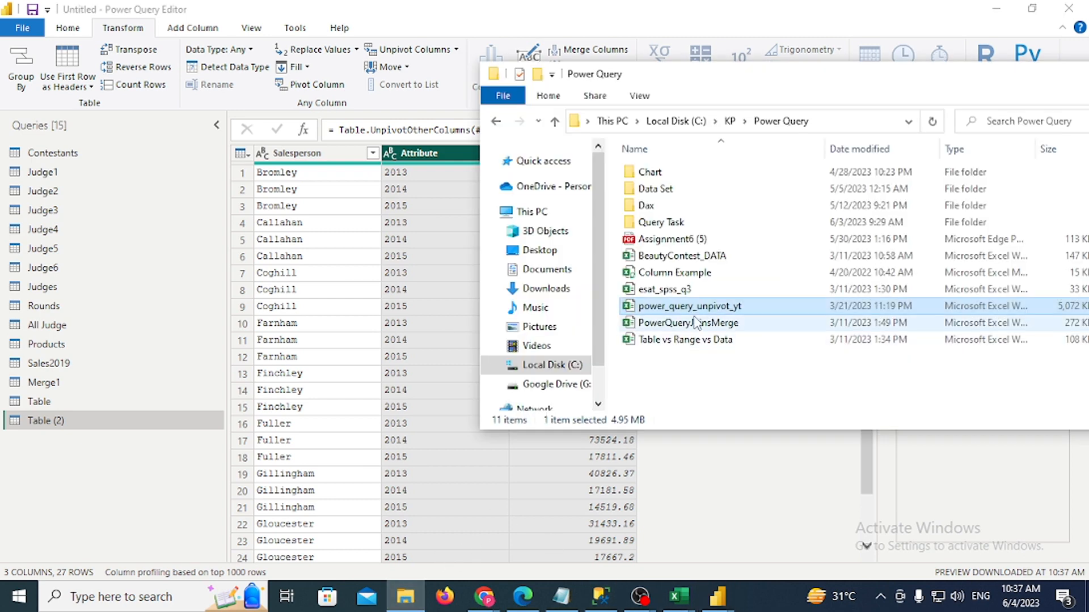
{"action": "left_click", "coordinate": [733, 289]}
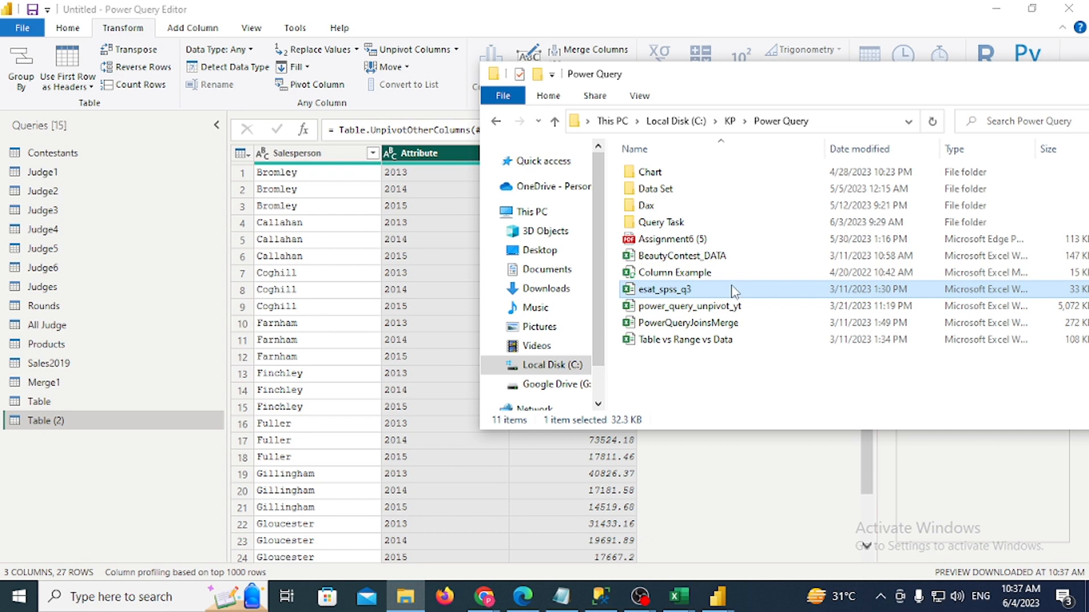
{"action": "double_click", "coordinate": [733, 289]}
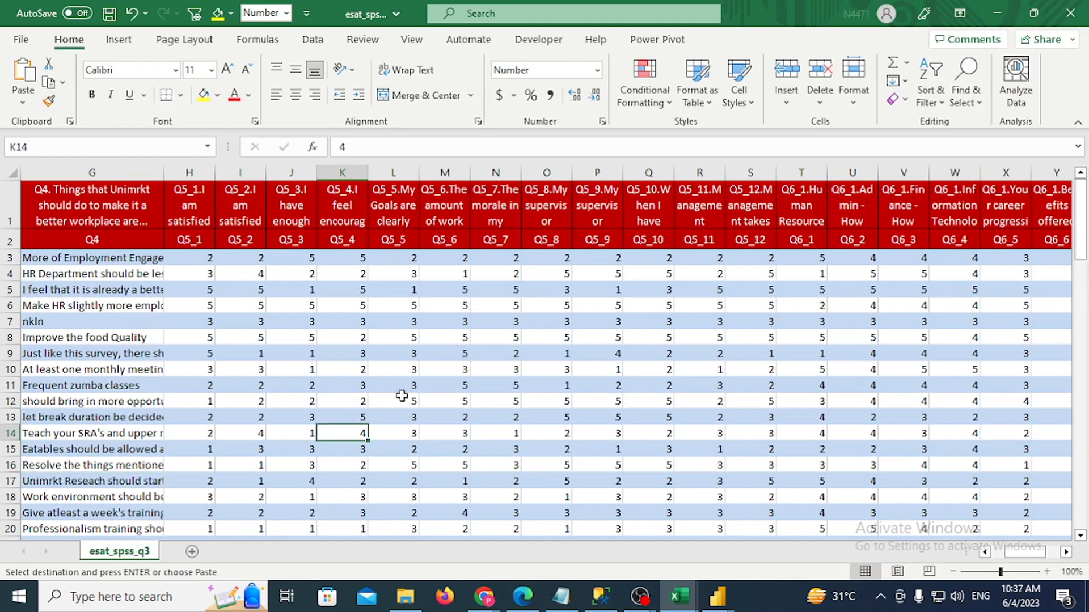
{"action": "left_click", "coordinate": [404, 399]}
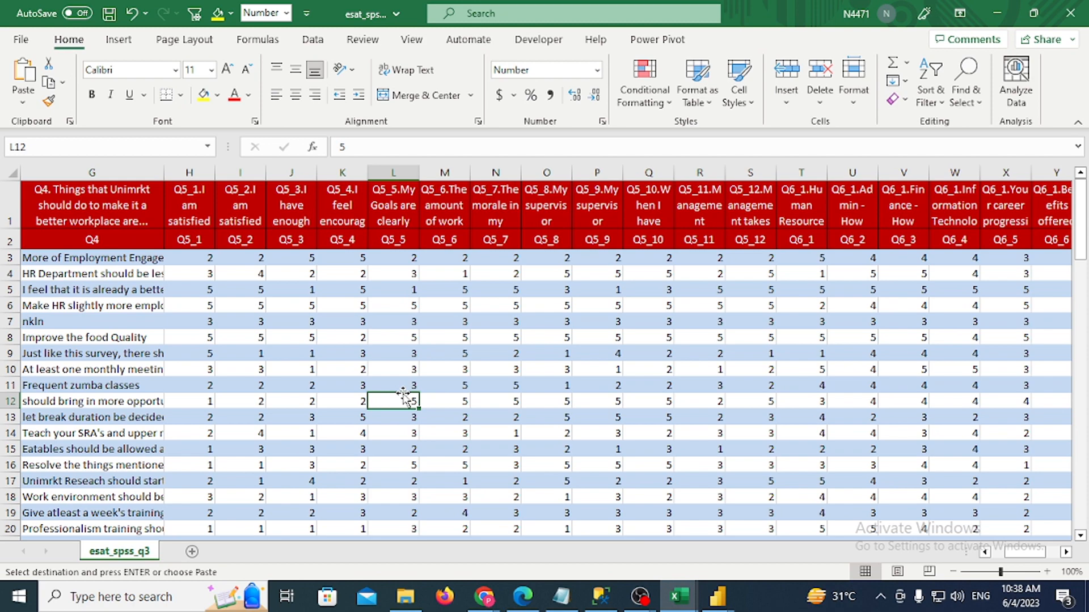
Examine the Respid column from its header down to the last respondent row, ending on cell A3
{"action": "key", "text": "ctrl+Left"}
{"action": "key", "text": "ctrl+Up"}
{"action": "key", "text": "Down"}
{"action": "key", "text": "Down"}
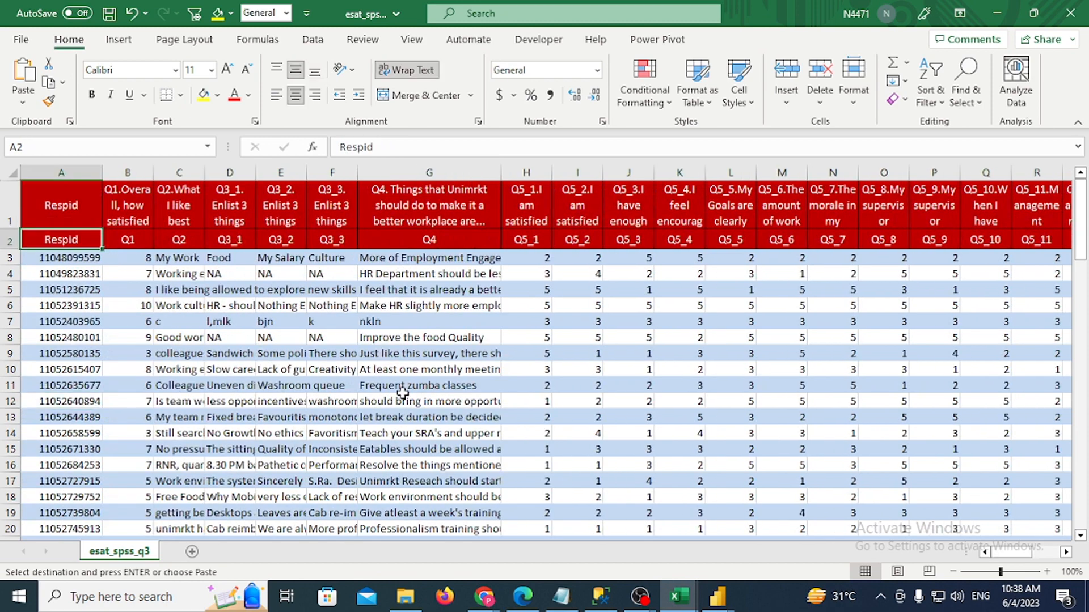
{"action": "key", "text": "ctrl+shift+Down"}
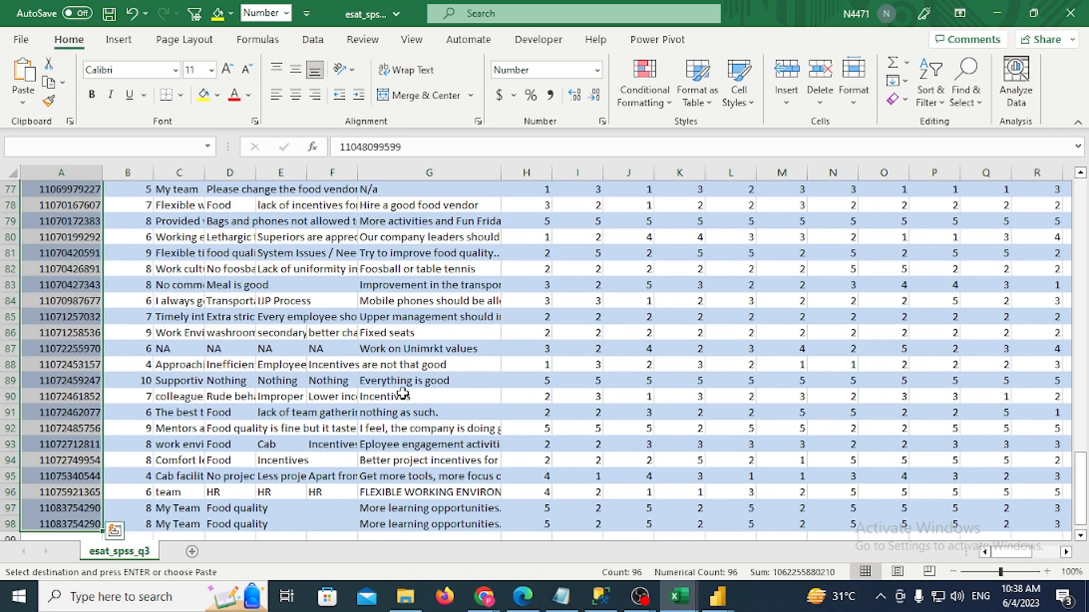
{"action": "key", "text": "ctrl+Up"}
{"action": "key", "text": "Down"}
{"action": "key", "text": "Down"}
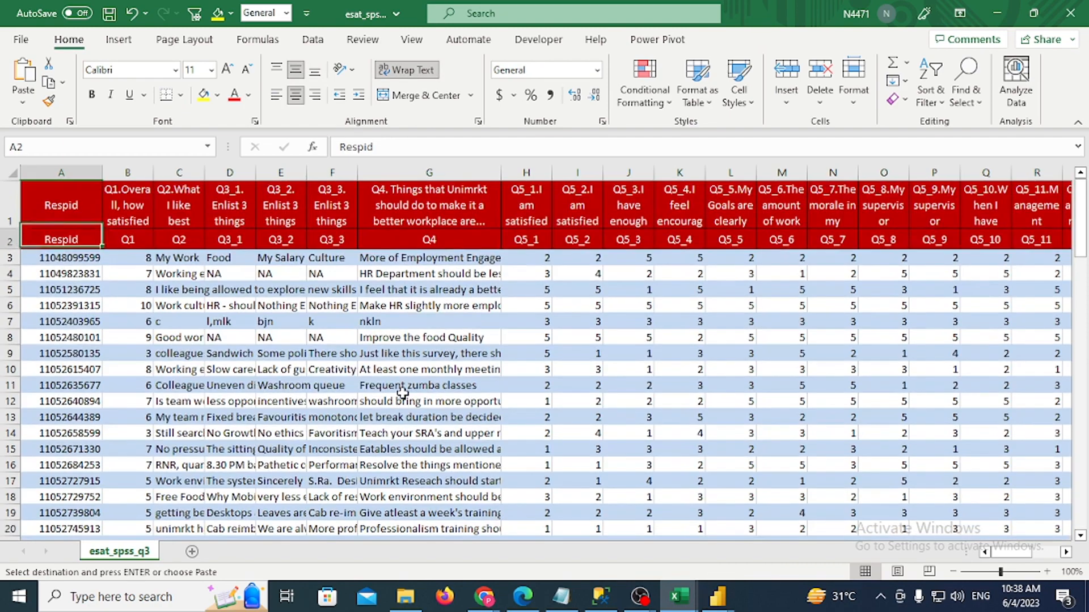
{"action": "key", "text": "ctrl+Down"}
{"action": "key", "text": "ctrl+Up"}
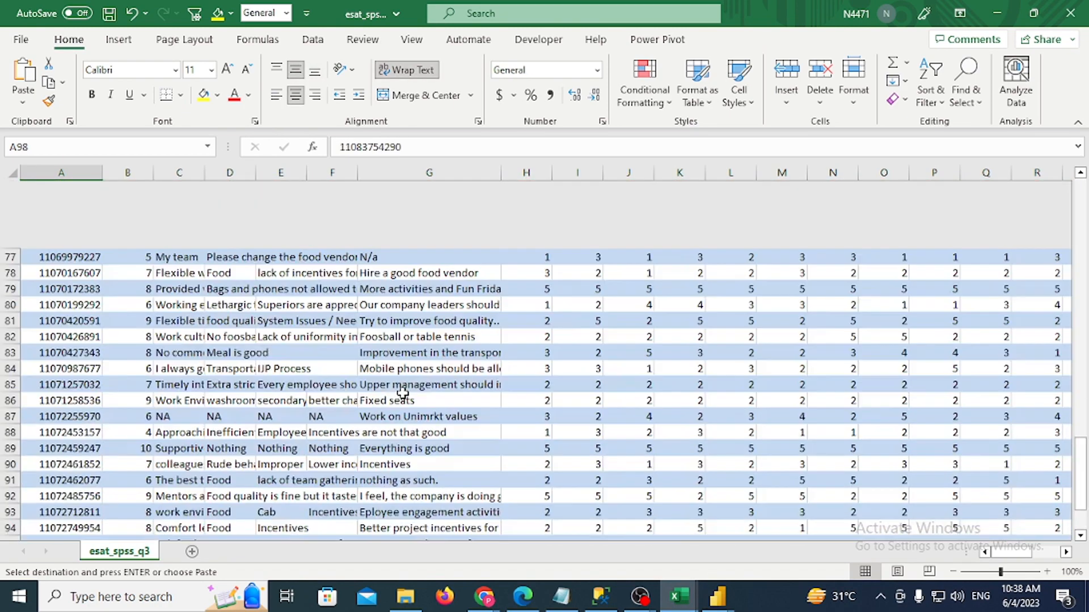
{"action": "key", "text": "Down"}
{"action": "key", "text": "Down"}
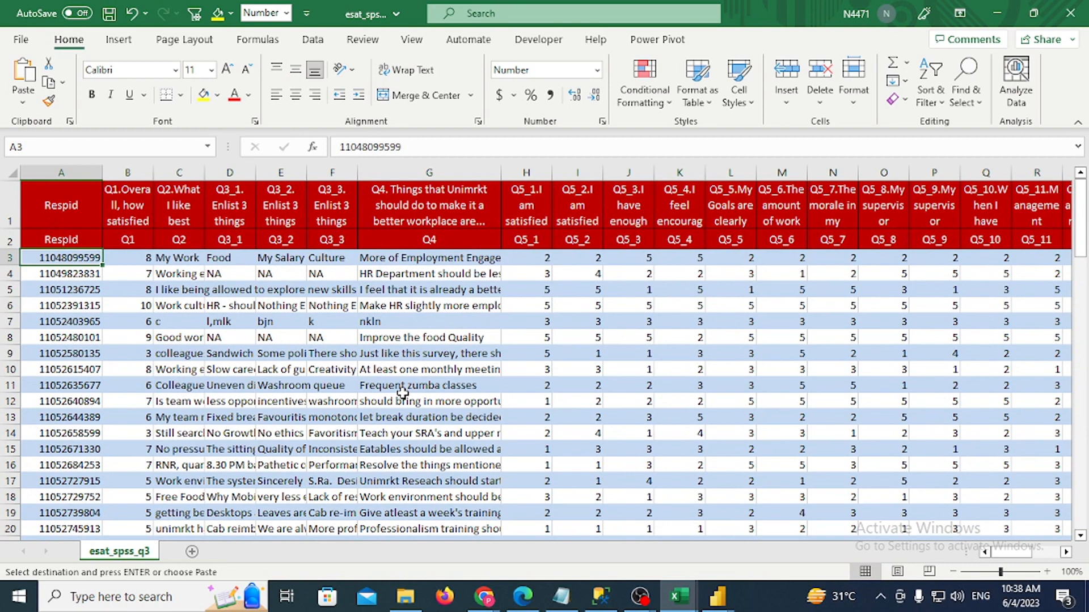
Select the Q5_1 question header in H1 and enlarge the formula bar to show its full text
{"action": "key", "text": "Right"}
{"action": "key", "text": "Right"}
{"action": "key", "text": "Right"}
{"action": "key", "text": "Right"}
{"action": "key", "text": "Right"}
{"action": "key", "text": "Right"}
{"action": "key", "text": "Right"}
{"action": "key", "text": "Right"}
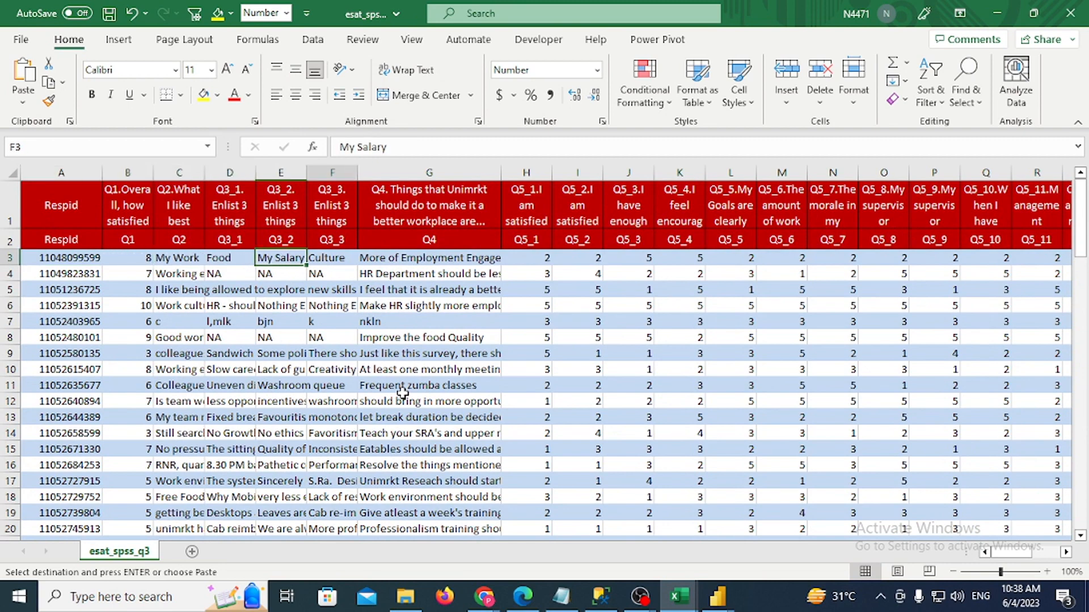
{"action": "key", "text": "Up"}
{"action": "key", "text": "Left"}
{"action": "key", "text": "Up"}
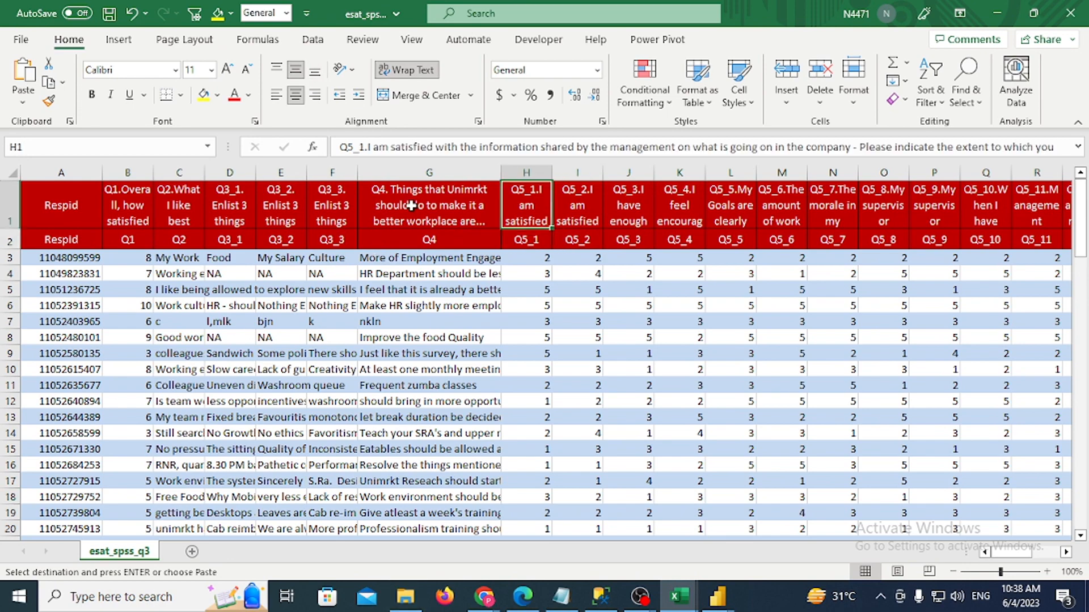
{"action": "left_click_drag", "start_coordinate": [441, 161], "coordinate": [454, 252]}
{"action": "left_click_drag", "start_coordinate": [528, 165], "coordinate": [312, 132]}
{"action": "key", "text": "Escape"}
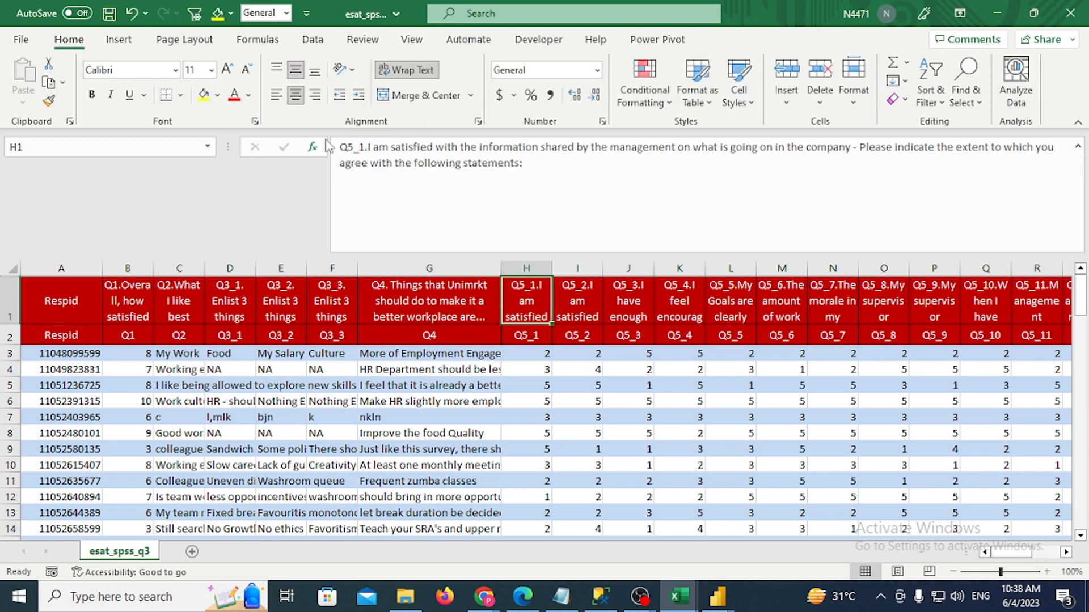
Try a fill colour on the question headers from Q5_1 to Q6_9 in row 1, and undo it
{"action": "key", "text": "shift+Right"}
{"action": "key", "text": "shift+Right"}
{"action": "key", "text": "shift+Right"}
{"action": "key", "text": "shift+Right"}
{"action": "key", "text": "shift+Right"}
{"action": "key", "text": "shift+Right"}
{"action": "key", "text": "shift+Right"}
{"action": "key", "text": "shift+Right"}
{"action": "key", "text": "shift+Right"}
{"action": "key", "text": "shift+Right"}
{"action": "key", "text": "shift+Right"}
{"action": "key", "text": "shift+Right"}
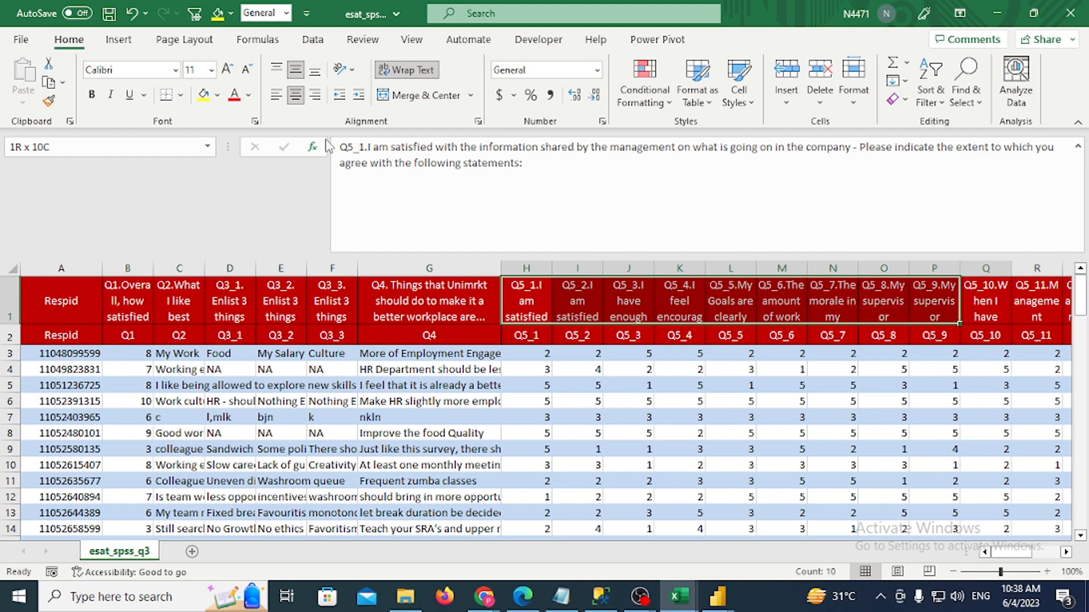
{"action": "key", "text": "shift+Right"}
{"action": "key", "text": "shift+Right"}
{"action": "key", "text": "shift+Right"}
{"action": "key", "text": "shift+Right"}
{"action": "key", "text": "shift+Right"}
{"action": "key", "text": "shift+Right"}
{"action": "key", "text": "shift+Right"}
{"action": "key", "text": "shift+Right"}
{"action": "key", "text": "shift+Right"}
{"action": "key", "text": "shift+Right"}
{"action": "key", "text": "shift+Right"}
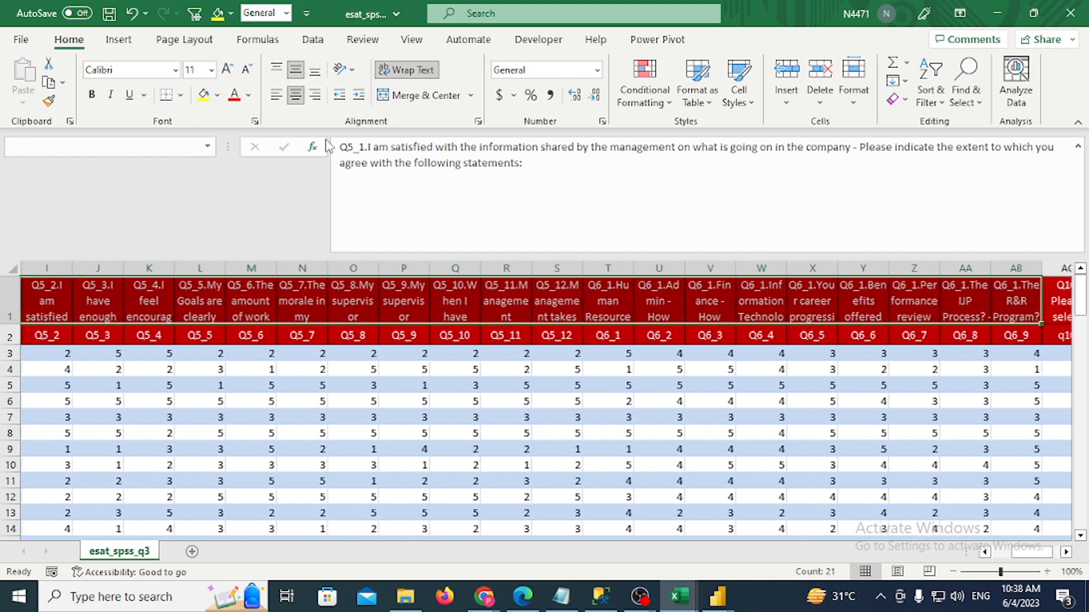
{"action": "key", "text": "shift+Right"}
{"action": "key", "text": "shift+Right"}
{"action": "key", "text": "shift+Left"}
{"action": "key", "text": "shift+Left"}
{"action": "key", "text": "shift+Left"}
{"action": "key", "text": "shift+Left"}
{"action": "key", "text": "shift+Left"}
{"action": "key", "text": "shift+Left"}
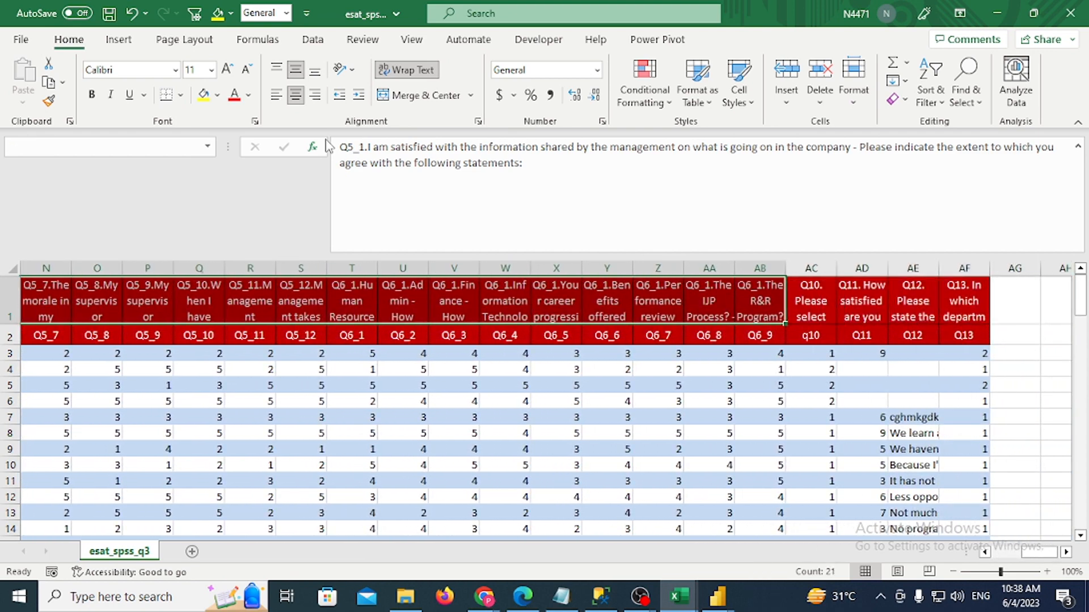
{"action": "key", "text": "shift+Right"}
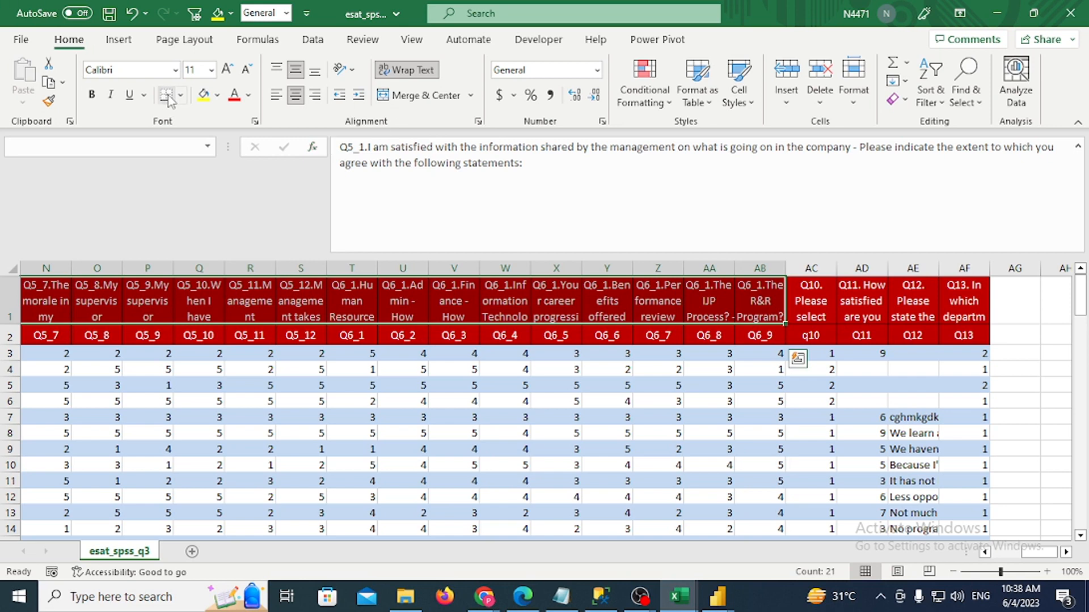
{"action": "left_click", "coordinate": [201, 95]}
{"action": "key", "text": "ctrl+z"}
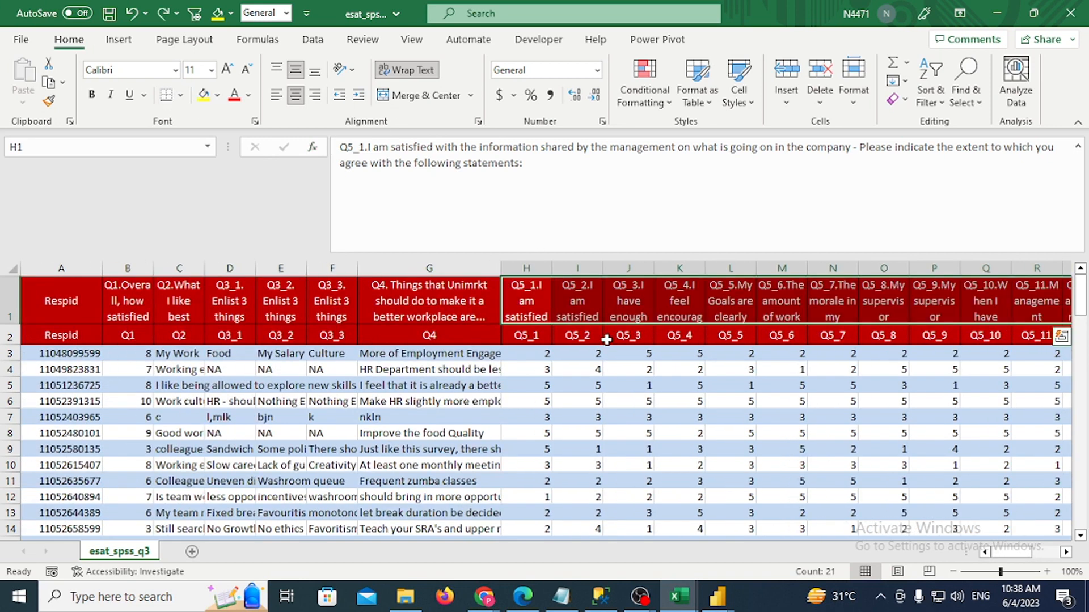
Compare the Q5_1 question text in H1 with its code in H2 and the first respondent's answer in H3
{"action": "left_click", "coordinate": [523, 353]}
{"action": "key", "text": "Home"}
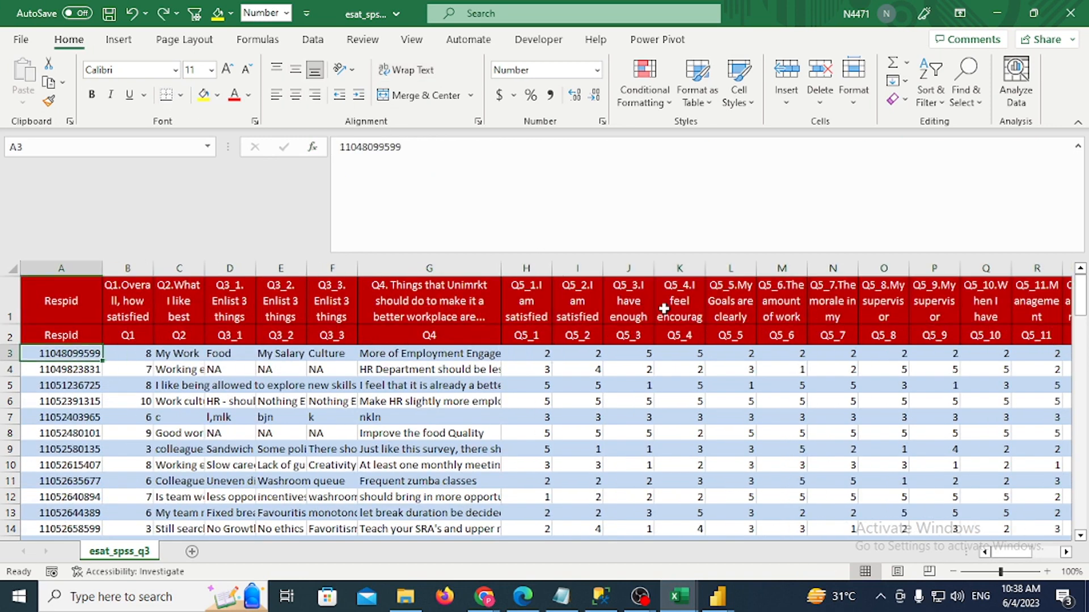
{"action": "key", "text": "Right"}
{"action": "key", "text": "Right"}
{"action": "key", "text": "Right"}
{"action": "key", "text": "Right"}
{"action": "key", "text": "Right"}
{"action": "key", "text": "Right"}
{"action": "key", "text": "Right"}
{"action": "key", "text": "Right"}
{"action": "key", "text": "Left"}
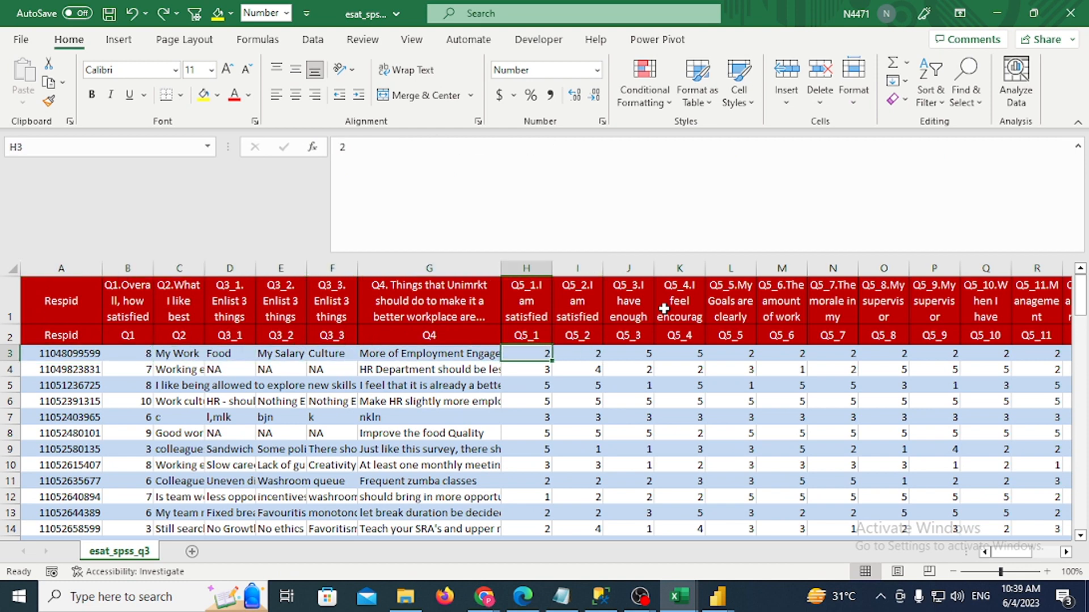
{"action": "key", "text": "Up"}
{"action": "key", "text": "Up"}
{"action": "key", "text": "Down"}
{"action": "key", "text": "Down"}
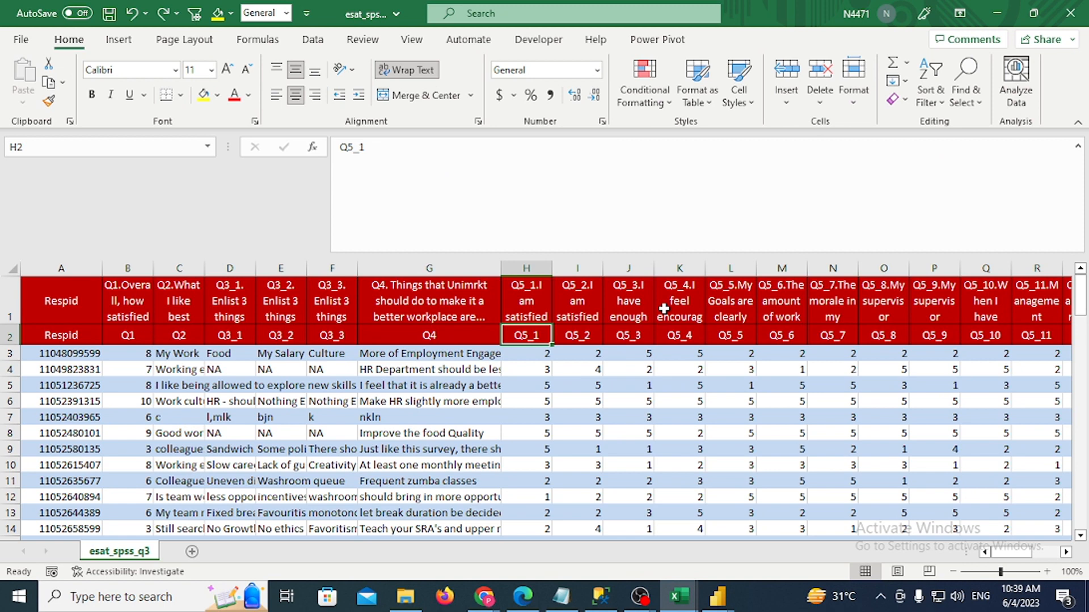
{"action": "key", "text": "Down"}
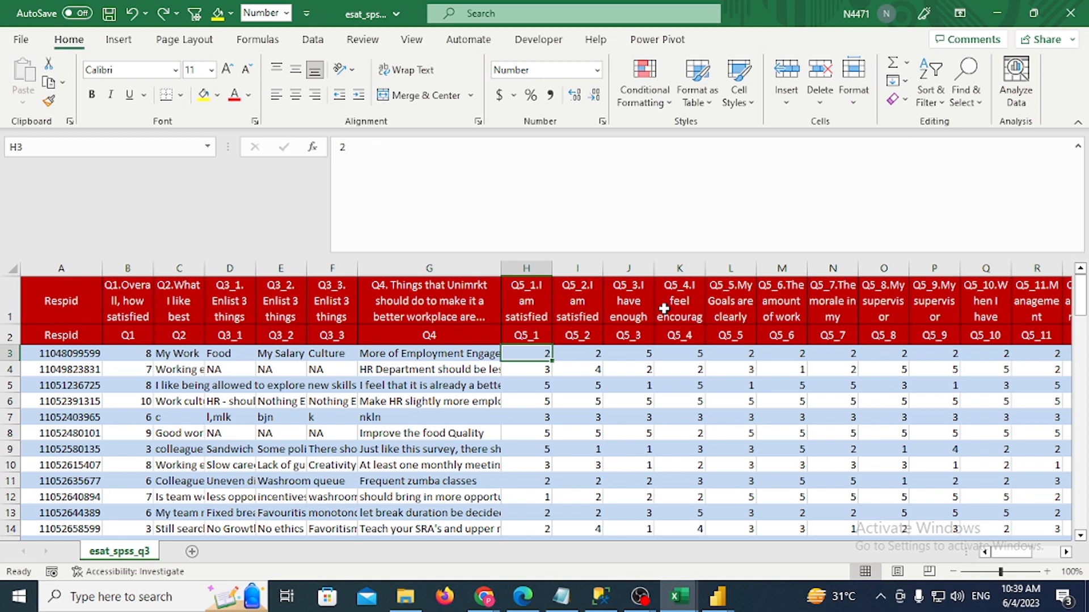
{"action": "key", "text": "Up"}
{"action": "key", "text": "Up"}
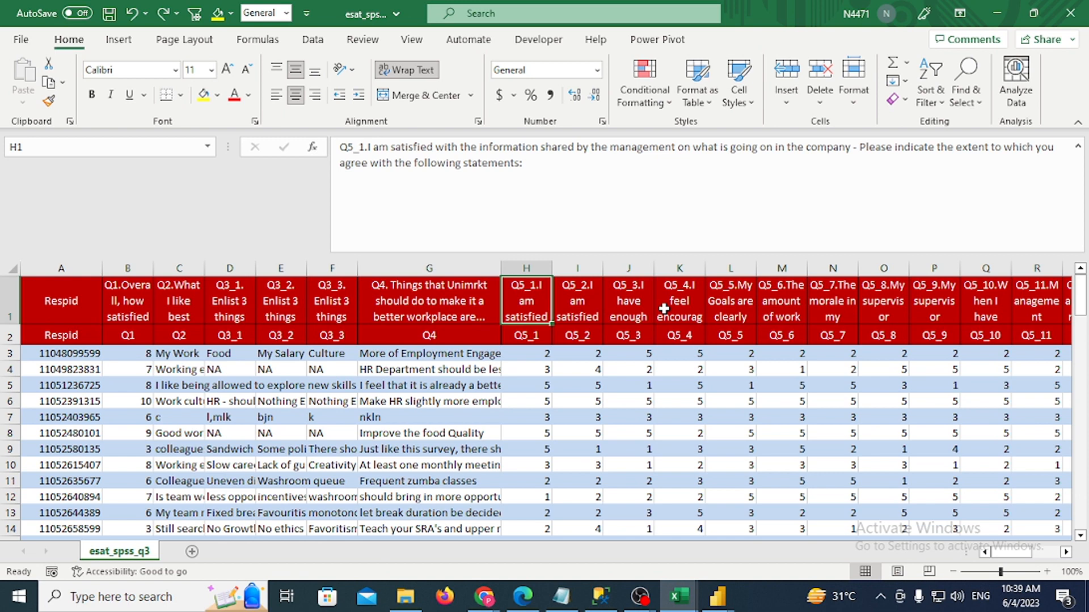
{"action": "key", "text": "Down"}
{"action": "key", "text": "Down"}
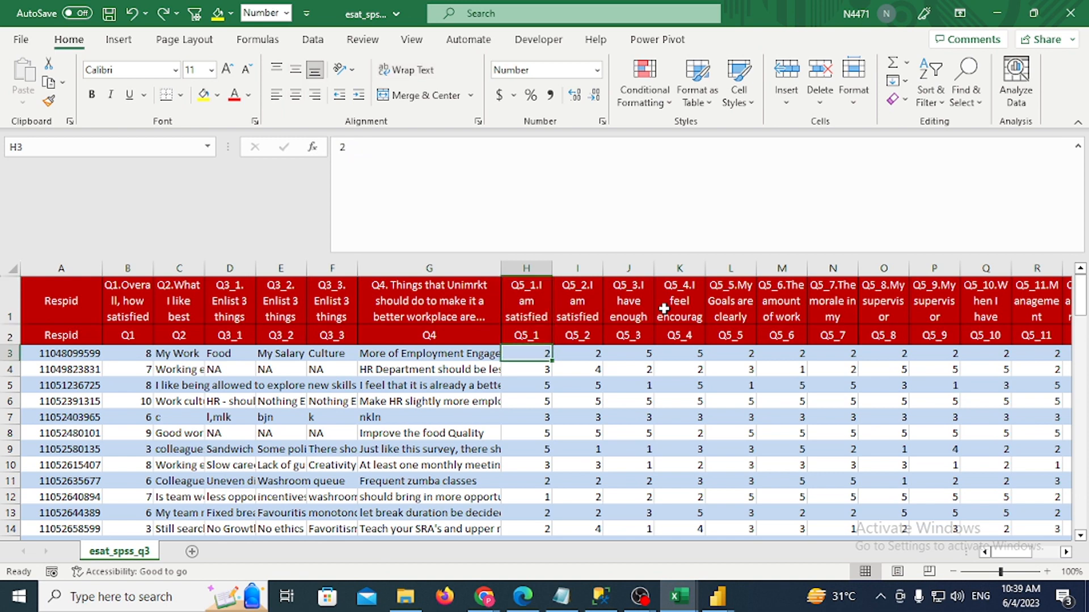
Review the question codes in row 2 from Q5_1 through Q6_9, along with the first respondent's answers in row 3
{"action": "key", "text": "Up"}
{"action": "key", "text": "Right"}
{"action": "key", "text": "Right"}
{"action": "key", "text": "Right"}
{"action": "key", "text": "Right"}
{"action": "key", "text": "Right"}
{"action": "key", "text": "Right"}
{"action": "key", "text": "Right"}
{"action": "key", "text": "Right"}
{"action": "key", "text": "Right"}
{"action": "key", "text": "Right"}
{"action": "key", "text": "Right"}
{"action": "key", "text": "Right"}
{"action": "key", "text": "Right"}
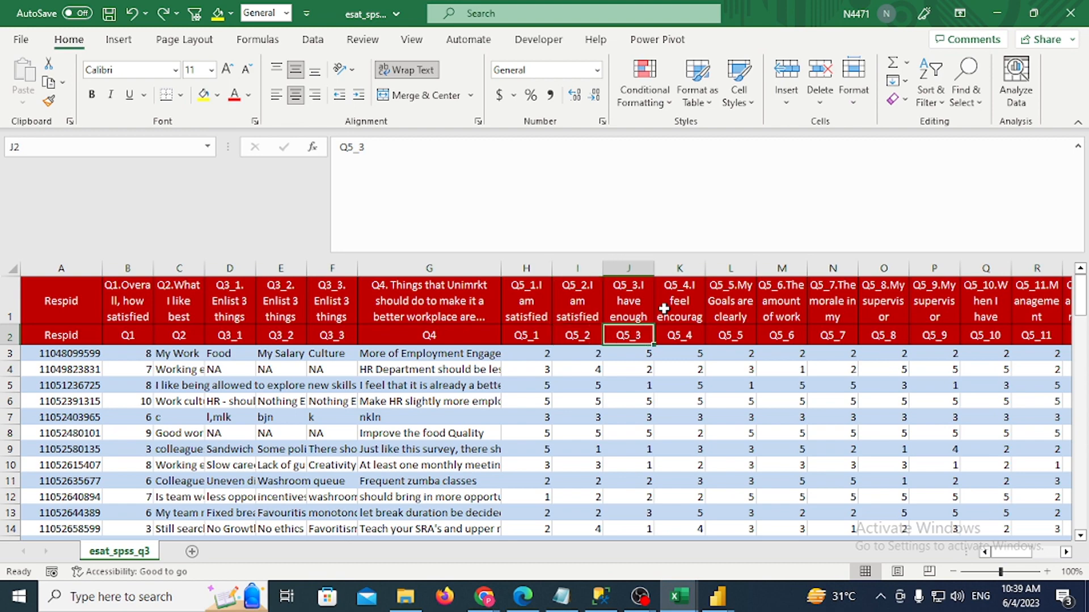
{"action": "key", "text": "Right"}
{"action": "key", "text": "Right"}
{"action": "key", "text": "Right"}
{"action": "key", "text": "Right"}
{"action": "key", "text": "Right"}
{"action": "key", "text": "Right"}
{"action": "key", "text": "Right"}
{"action": "key", "text": "Right"}
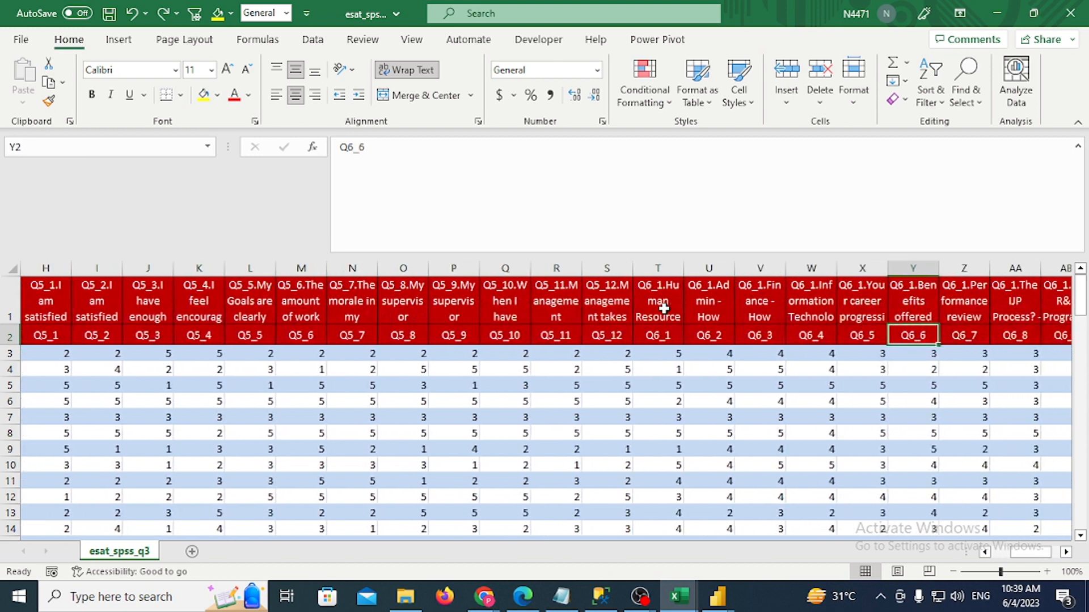
{"action": "key", "text": "Right"}
{"action": "key", "text": "Left"}
{"action": "key", "text": "Left"}
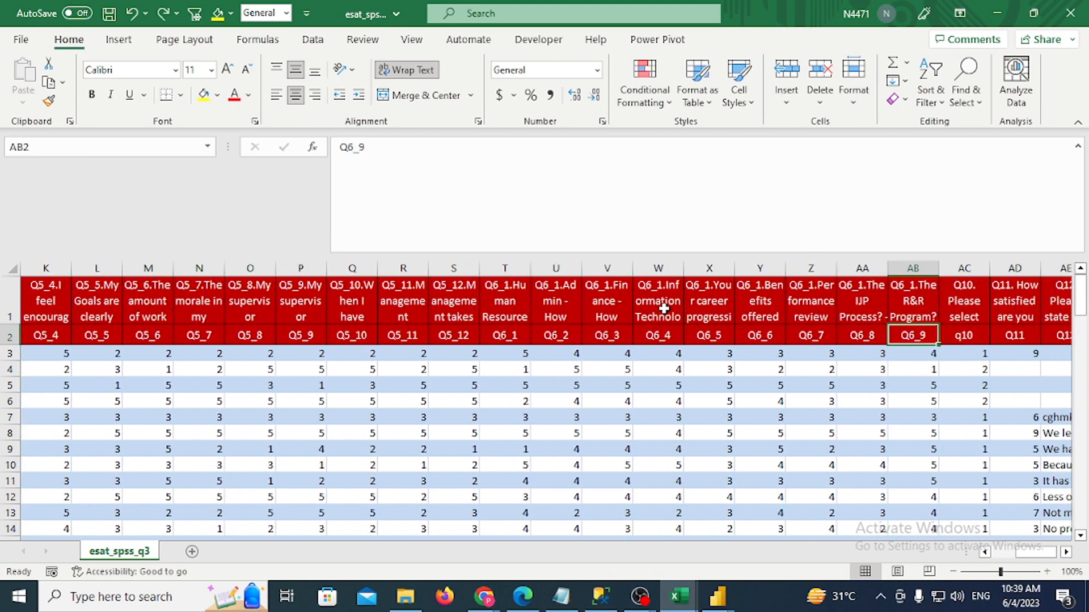
{"action": "key", "text": "Down"}
{"action": "key", "text": "Left"}
{"action": "key", "text": "Left"}
{"action": "key", "text": "Left"}
{"action": "key", "text": "Left"}
{"action": "key", "text": "Left"}
{"action": "key", "text": "Left"}
{"action": "key", "text": "Left"}
{"action": "key", "text": "Left"}
{"action": "key", "text": "Left"}
{"action": "key", "text": "Left"}
{"action": "key", "text": "Left"}
{"action": "key", "text": "Left"}
{"action": "key", "text": "Left"}
{"action": "key", "text": "Left"}
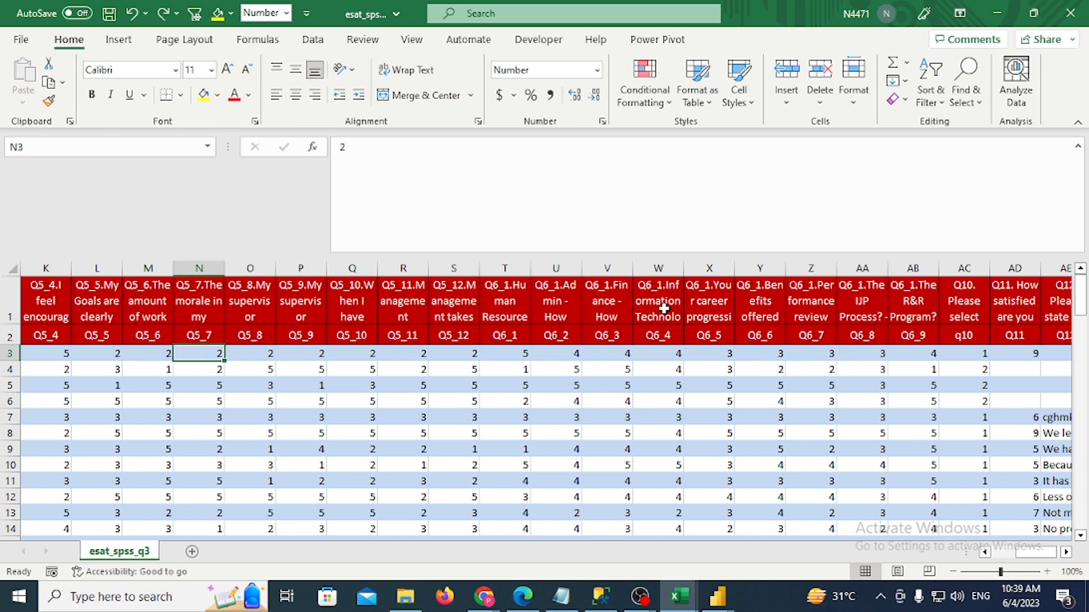
Return to the Respid header and walk along row 2 to reread the Q5_1 code and its question text
{"action": "key", "text": "Up"}
{"action": "key", "text": "Home"}
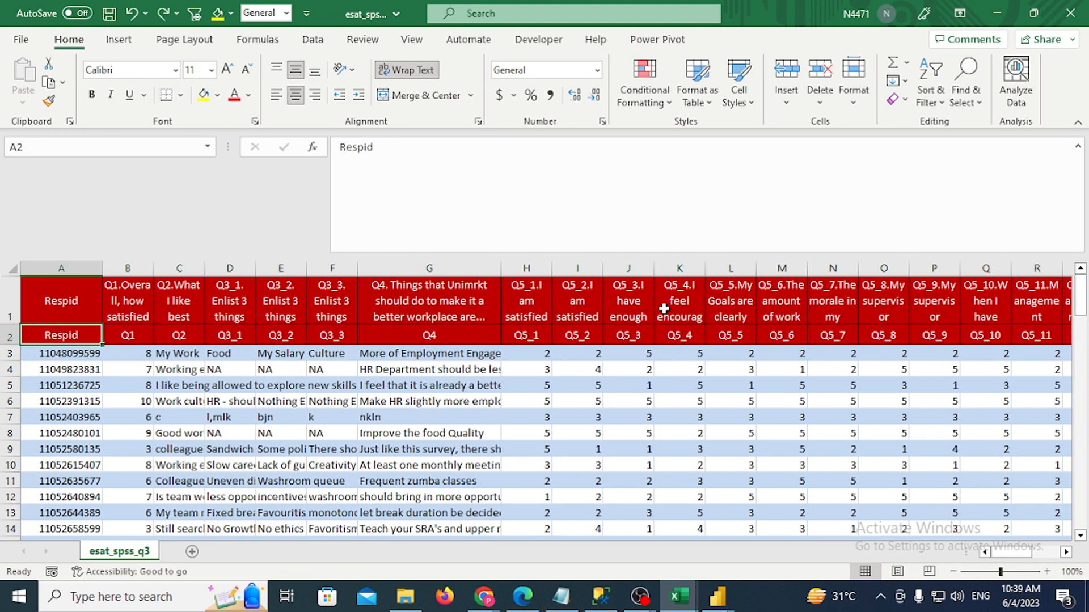
{"action": "key", "text": "Right"}
{"action": "key", "text": "Right"}
{"action": "key", "text": "Right"}
{"action": "key", "text": "Right"}
{"action": "key", "text": "Right"}
{"action": "key", "text": "Right"}
{"action": "key", "text": "Right"}
{"action": "key", "text": "Right"}
{"action": "key", "text": "Left"}
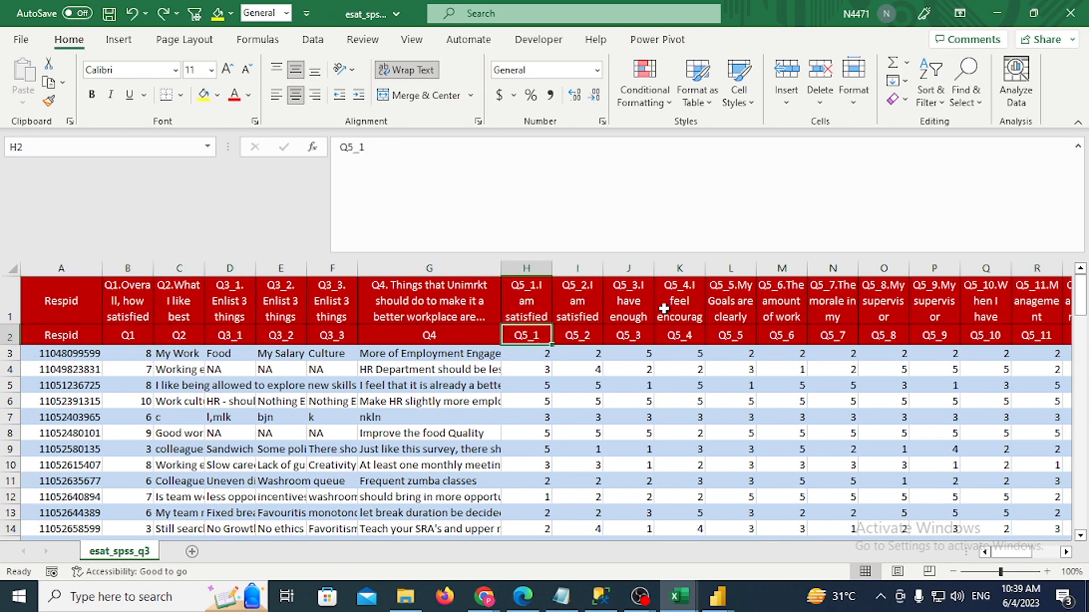
{"action": "key", "text": "Up"}
{"action": "key", "text": "Down"}
{"action": "key", "text": "Up"}
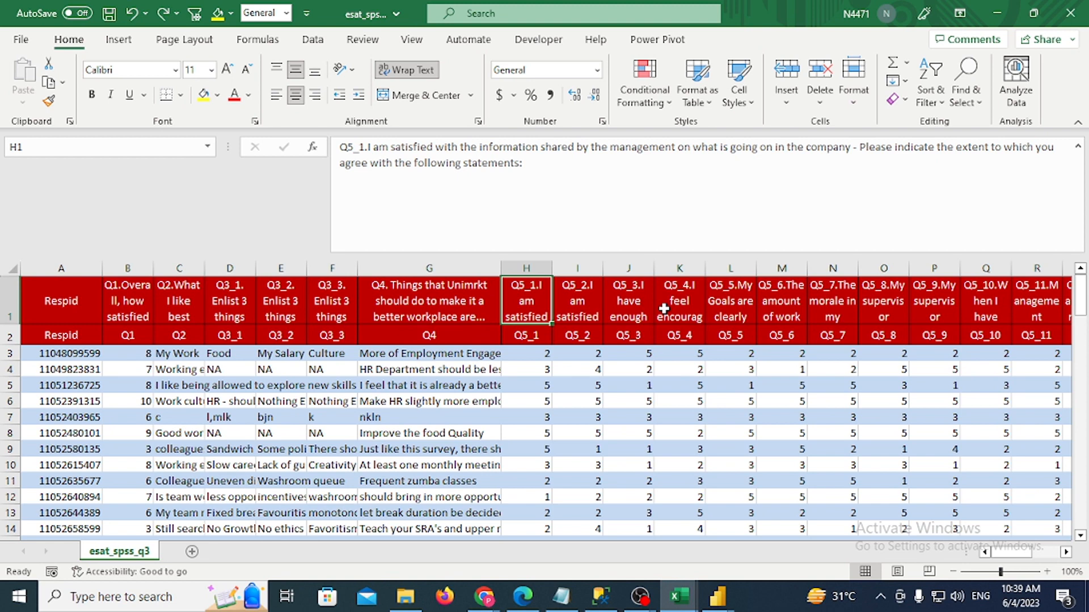
{"action": "key", "text": "Down"}
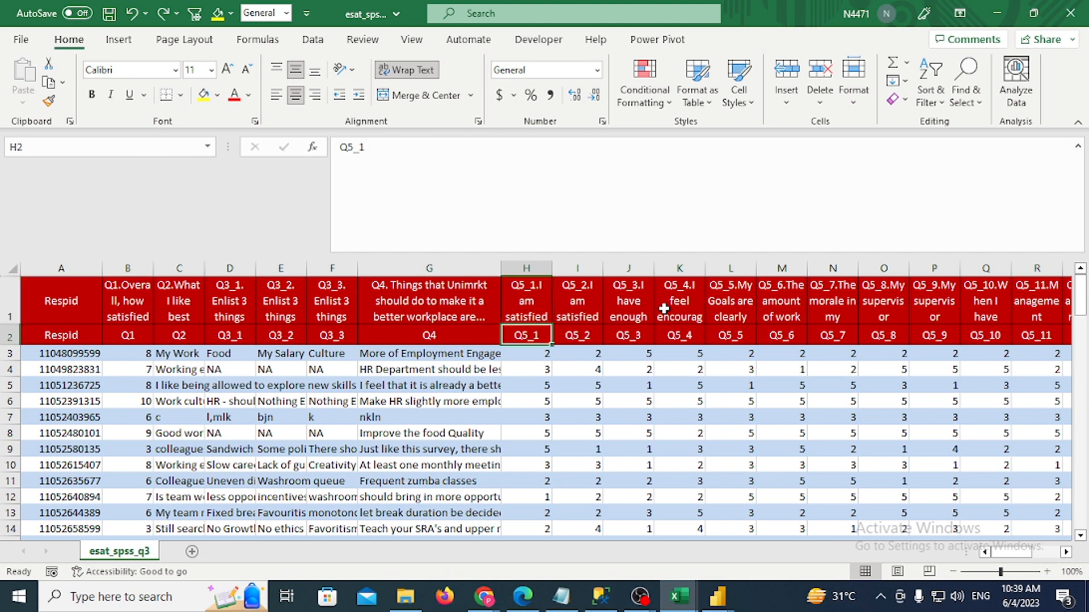
Copy the Q5_1 code from H2 into cell C4 of a new sheet, and return to the esat_spss_q3 sheet
{"action": "key", "text": "ctrl+c"}
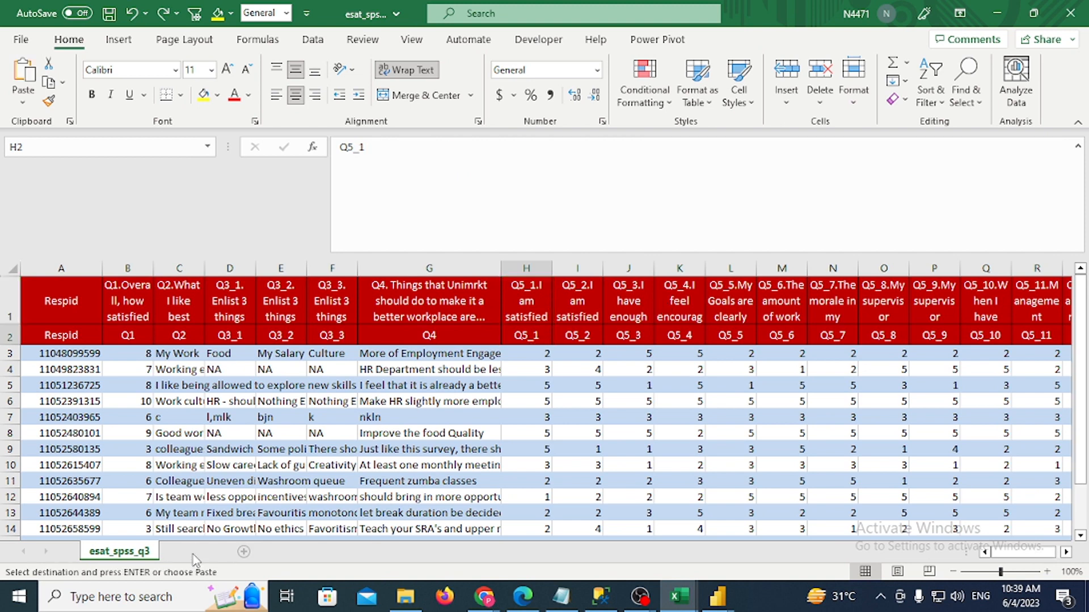
{"action": "left_click", "coordinate": [192, 551]}
{"action": "left_click", "coordinate": [147, 329]}
{"action": "key", "text": "ctrl+v"}
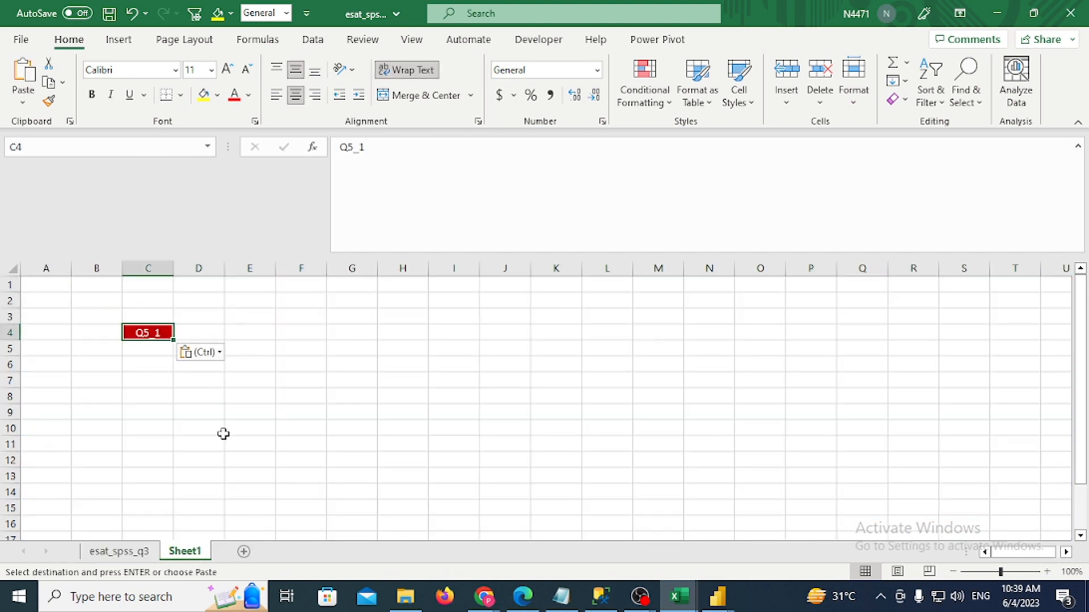
{"action": "left_click", "coordinate": [119, 551]}
{"action": "key", "text": "Escape"}
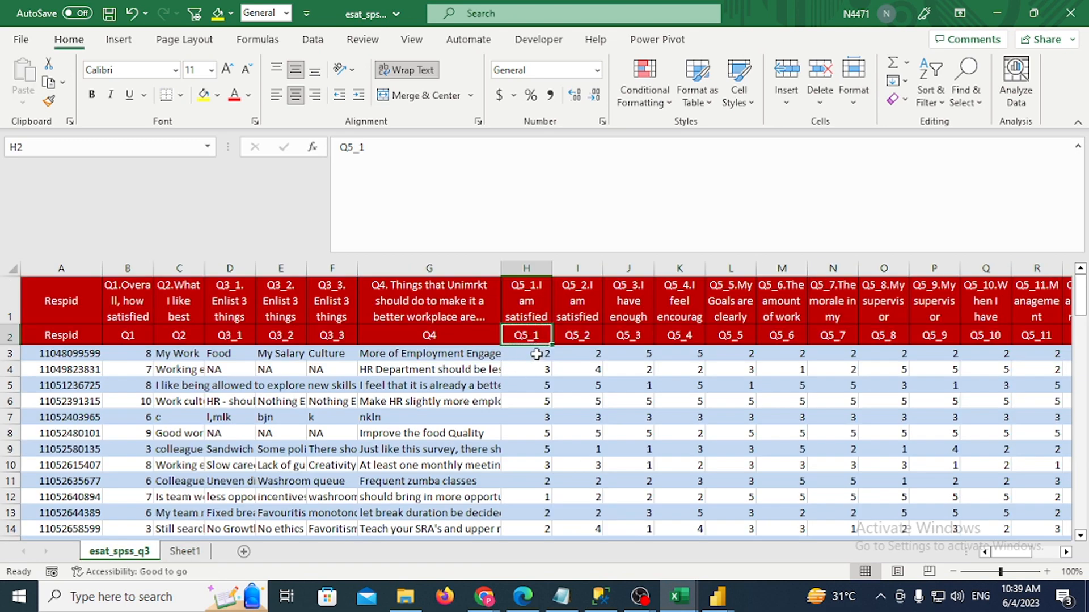
Add a filter to the Q5_1 column of the esat_spss_q3 sheet and check its distinct answer values
{"action": "left_click", "coordinate": [195, 555]}
{"action": "left_click", "coordinate": [150, 362]}
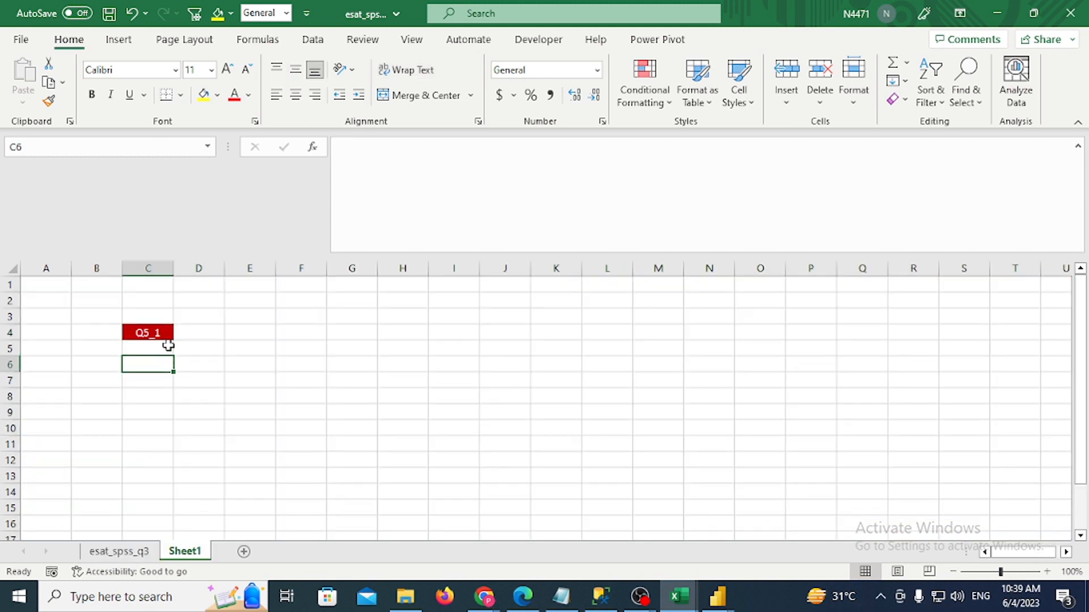
{"action": "left_click", "coordinate": [116, 552]}
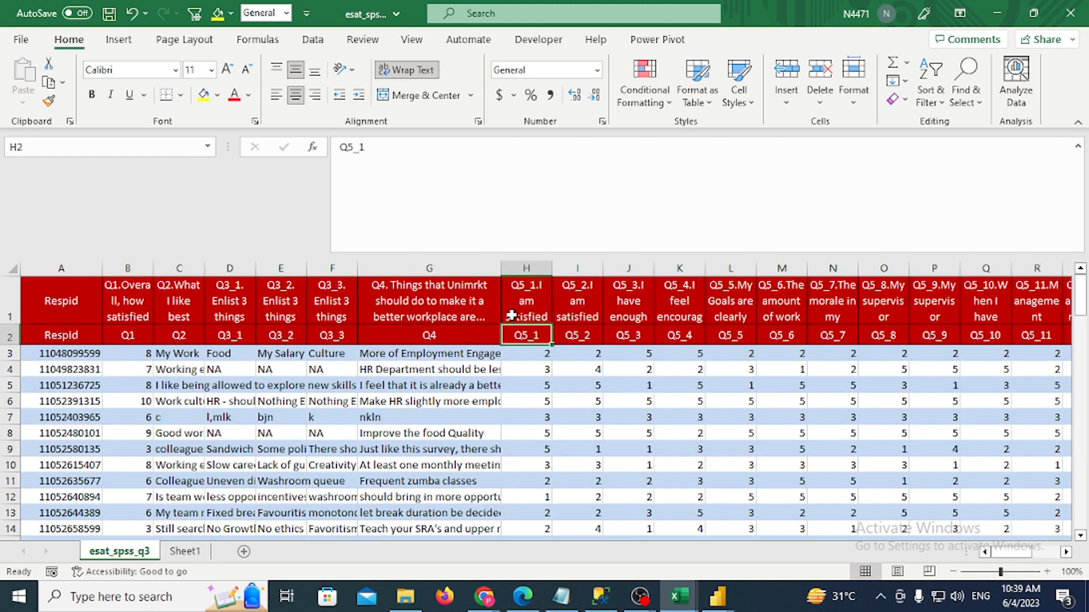
{"action": "left_click", "coordinate": [523, 268]}
{"action": "left_click", "coordinate": [312, 40]}
{"action": "left_click", "coordinate": [662, 85]}
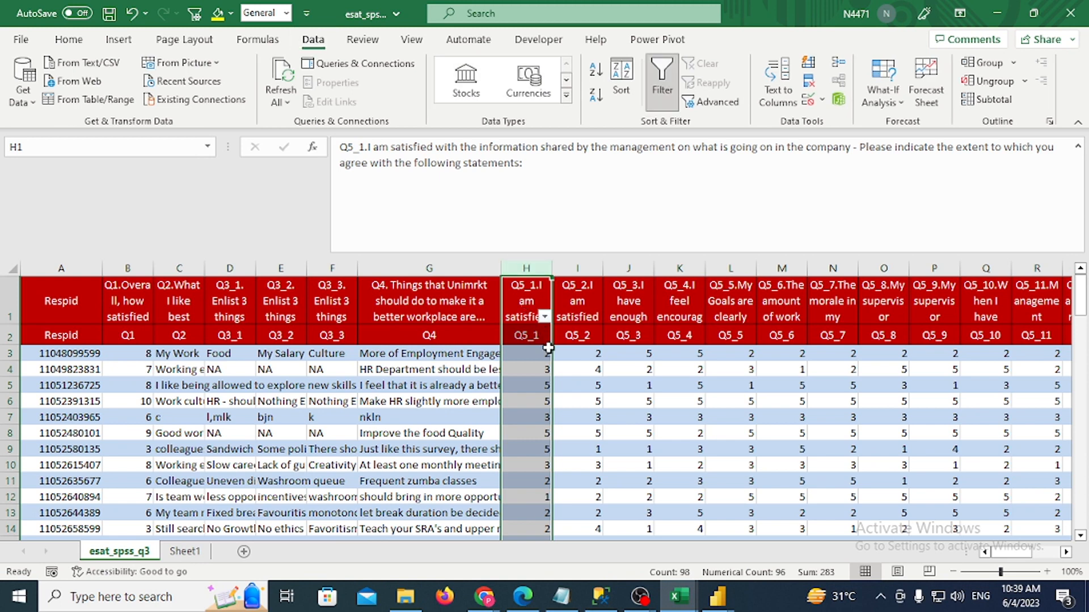
{"action": "left_click", "coordinate": [545, 316]}
{"action": "key", "text": "Escape"}
List the answer values 1 to 5 below the Q5_1 heading on Sheet1, starting in cell C5
{"action": "left_click", "coordinate": [185, 551]}
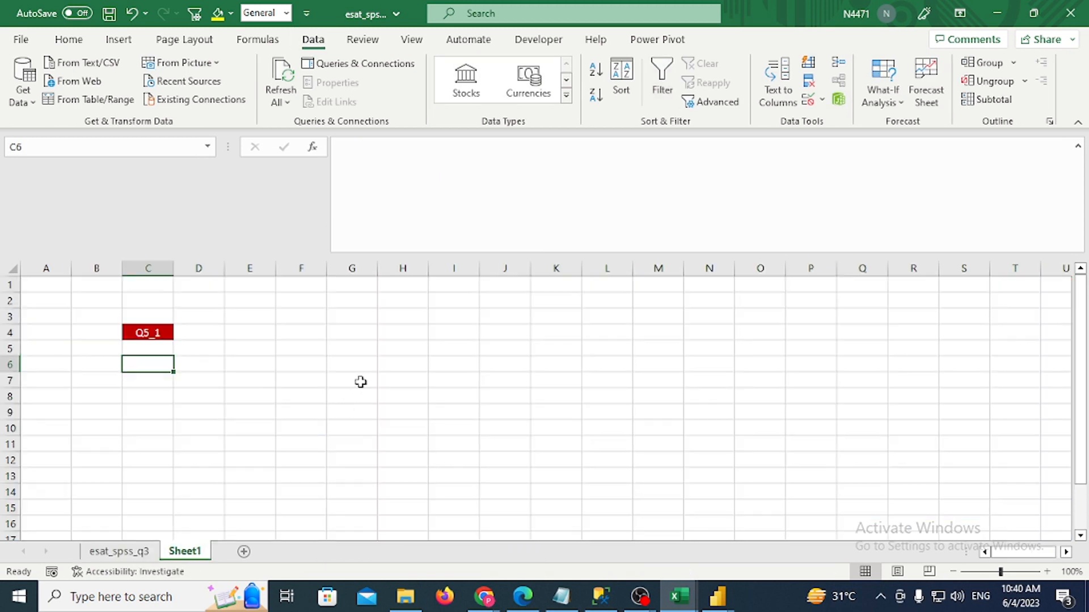
{"action": "key", "text": "Up"}
{"action": "type", "text": "1 2 3 4 5"}
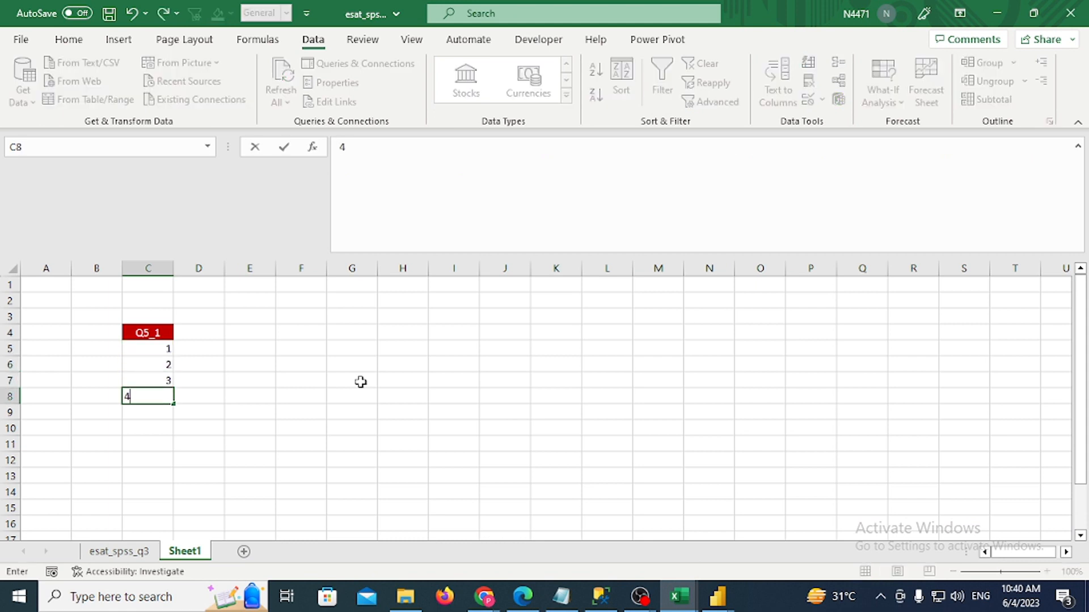
Review the Q5_1 answer list on Sheet1 against the Q5_1 column of the esat_spss_q3 sheet, ending in cell D5
{"action": "key", "text": "Up"}
{"action": "key", "text": "Up"}
{"action": "key", "text": "Up"}
{"action": "key", "text": "Up"}
{"action": "key", "text": "Up"}
{"action": "key", "text": "Up"}
{"action": "key", "text": "Down"}
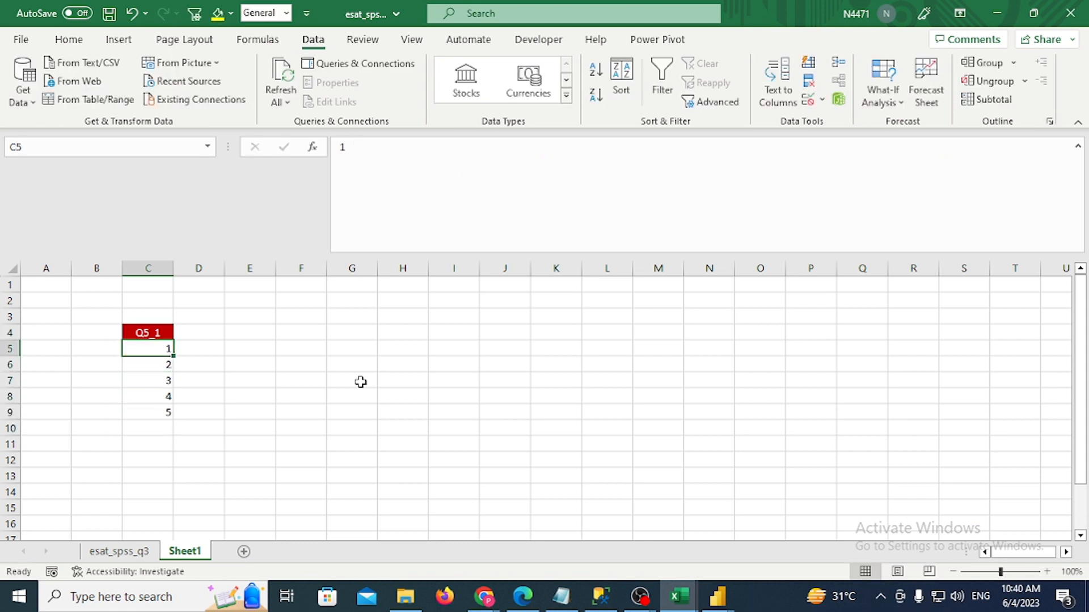
{"action": "key", "text": "Up"}
{"action": "key", "text": "Down"}
{"action": "key", "text": "Right"}
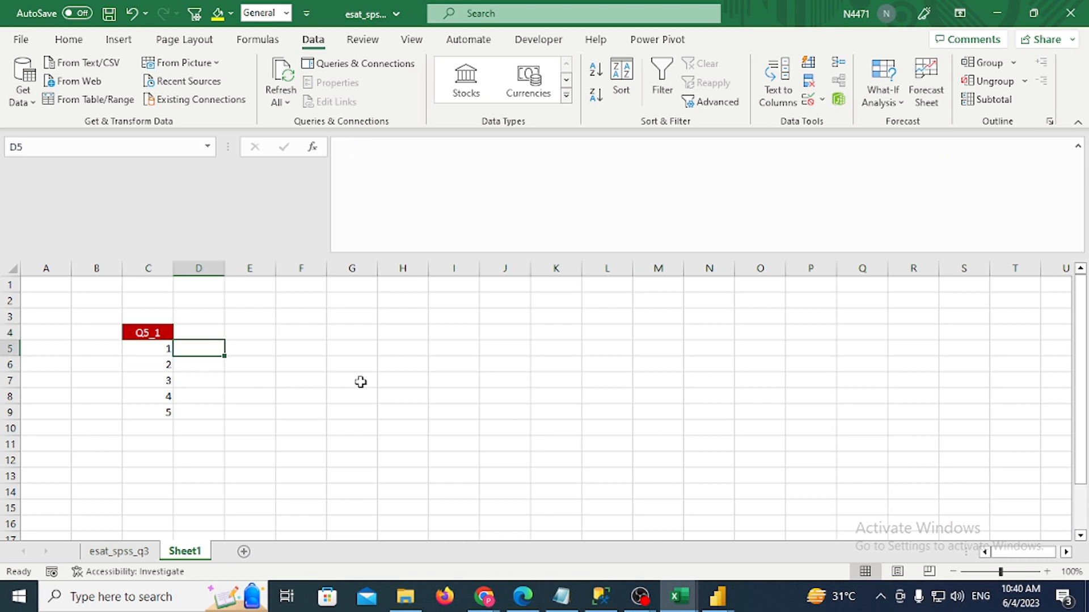
{"action": "key", "text": "ctrl+Page_Up"}
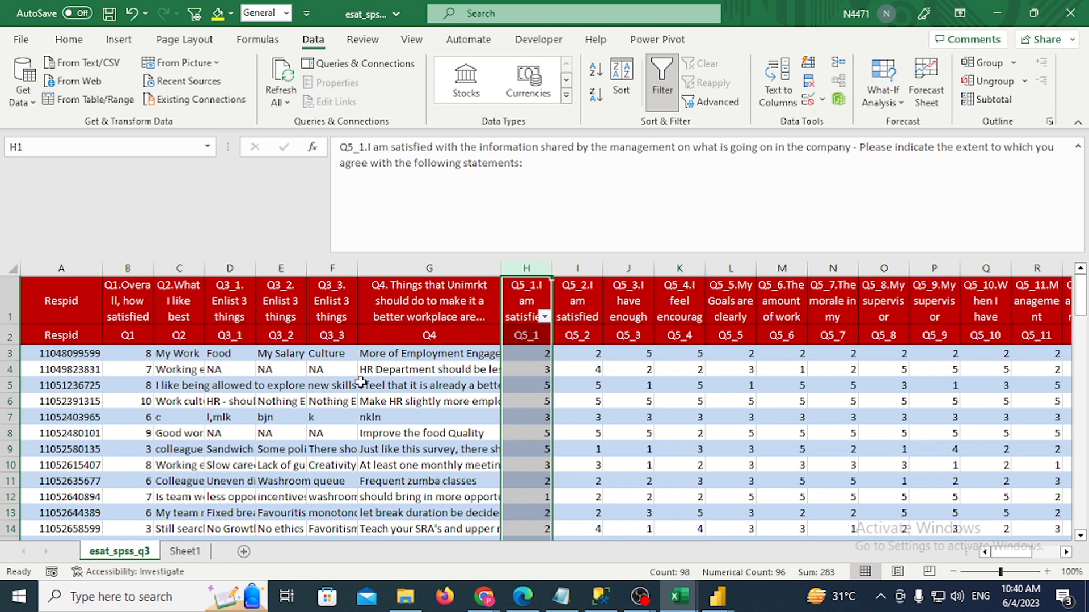
{"action": "key", "text": "ctrl+Page_Down"}
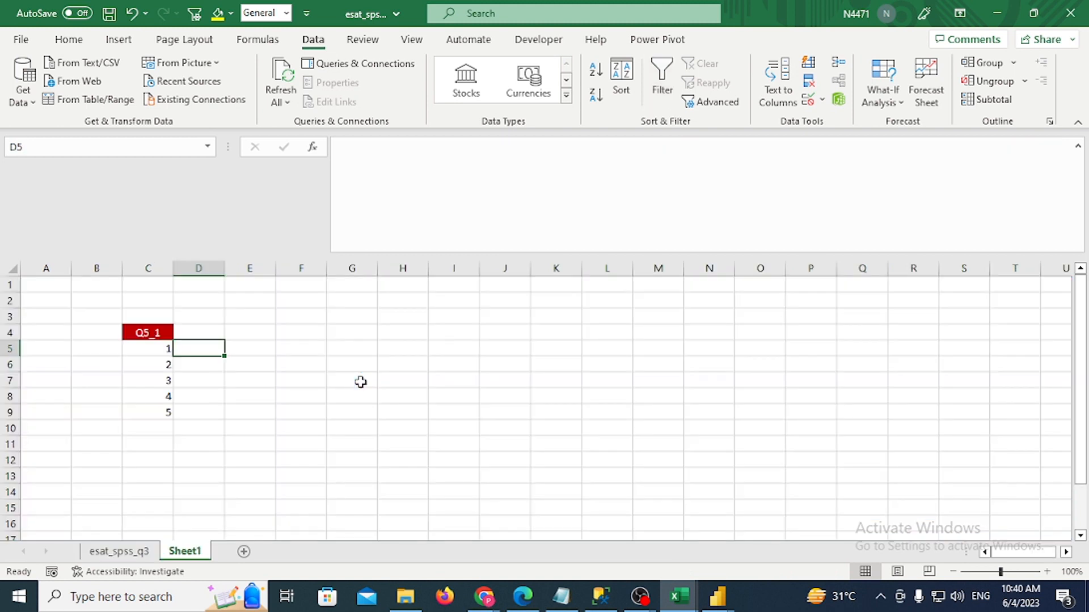
Enter a COUNTIFS formula in D5 of Sheet1 that counts entries in column H of esat_spss_q3 matching the value in C5
{"action": "type", "text": "=countifs("}
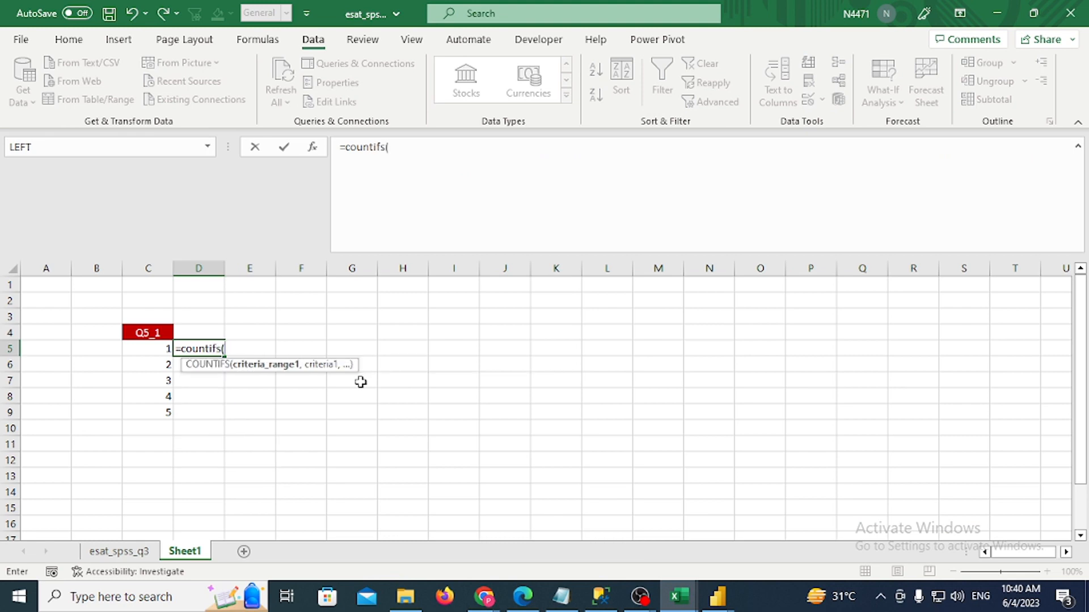
{"action": "key", "text": "ctrl+Page_Up"}
{"action": "key", "text": "Up"}
{"action": "key", "text": "Right"}
{"action": "key", "text": "Right"}
{"action": "key", "text": "Right"}
{"action": "key", "text": "Right"}
{"action": "key", "text": "Right"}
{"action": "key", "text": "Right"}
{"action": "key", "text": "Right"}
{"action": "key", "text": "Right"}
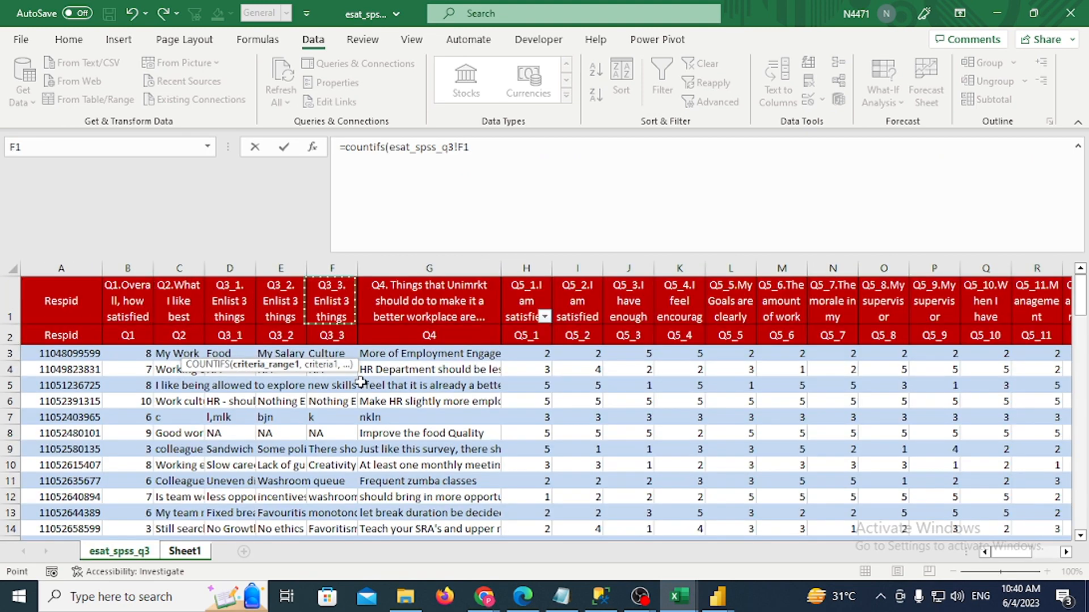
{"action": "key", "text": "Left"}
{"action": "key", "text": "ctrl+space"}
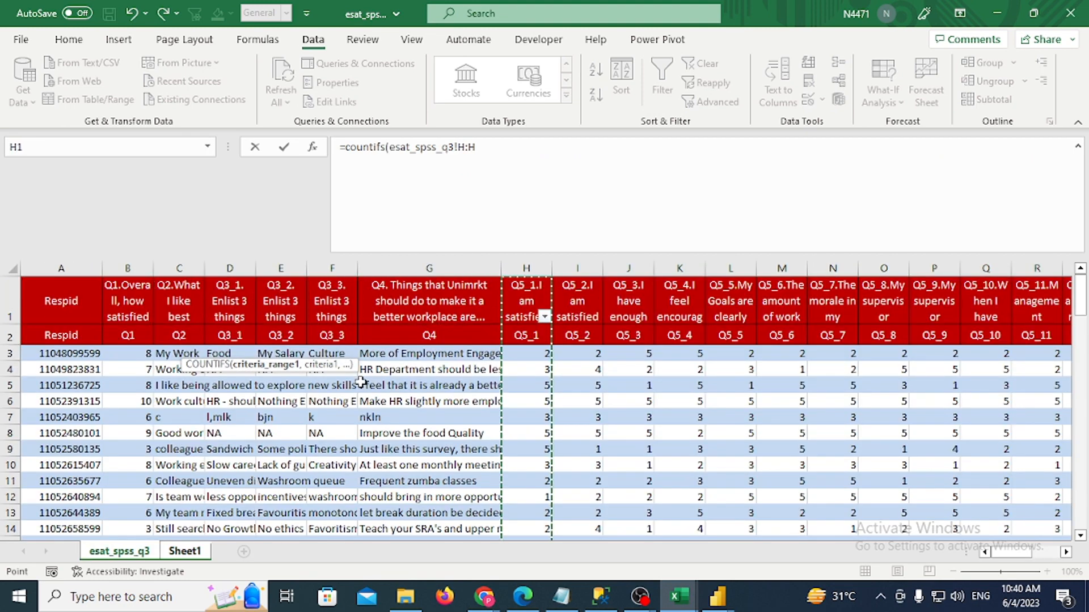
{"action": "type", "text": ","}
{"action": "key", "text": "ctrl+Page_Down"}
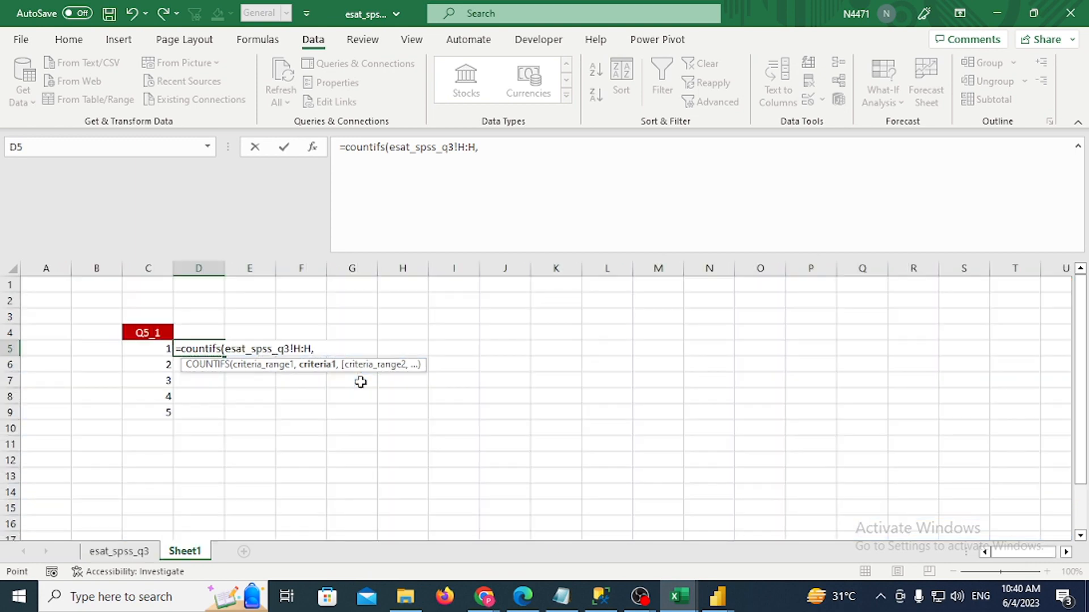
{"action": "key", "text": "Left"}
{"action": "type", "text": ")"}
{"action": "key", "text": "Return"}
Copy the COUNTIFS formula from D5 down to D9, beside every listed answer value
{"action": "key", "text": "ctrl+c"}
{"action": "key", "text": "Left"}
{"action": "key", "text": "ctrl+Down"}
{"action": "key", "text": "ctrl+Right"}
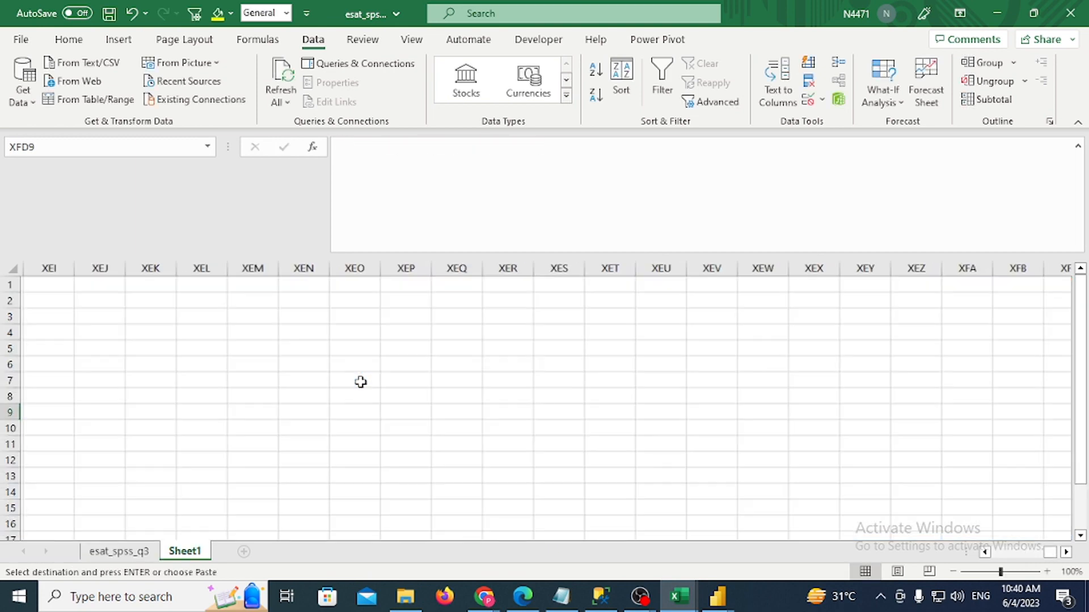
{"action": "key", "text": "ctrl+Left"}
{"action": "key", "text": "Right"}
{"action": "key", "text": "ctrl+shift+Up"}
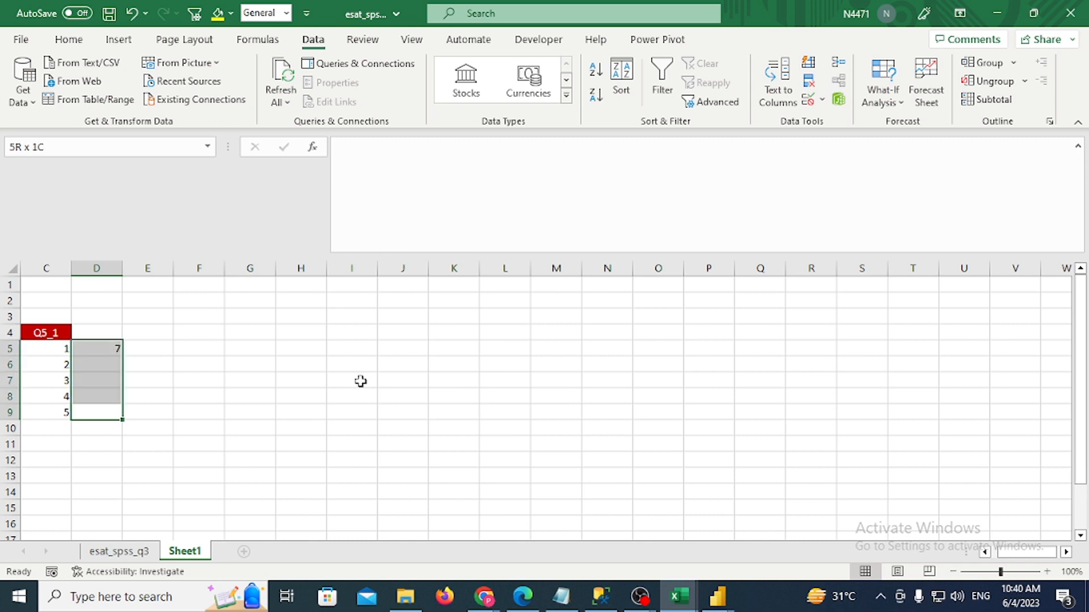
{"action": "key", "text": "ctrl+v"}
{"action": "key", "text": "Escape"}
{"action": "key", "text": "Left"}
{"action": "key", "text": "Right"}
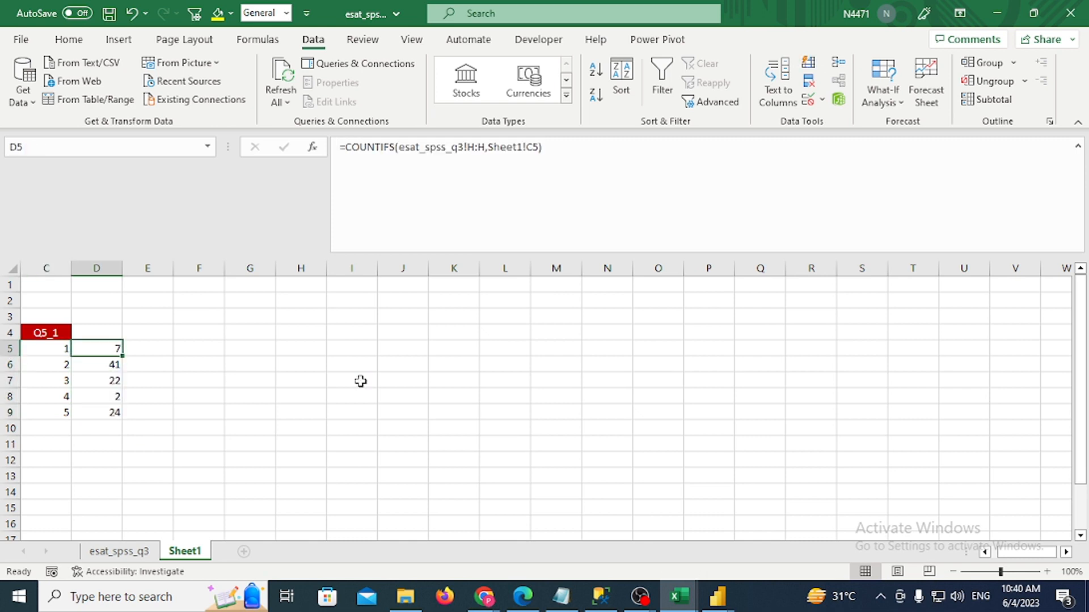
Review the Q5_1 summary on Sheet1, from the heading in C4 through the counts in D5 to D9
{"action": "key", "text": "Left"}
{"action": "key", "text": "ctrl+Left"}
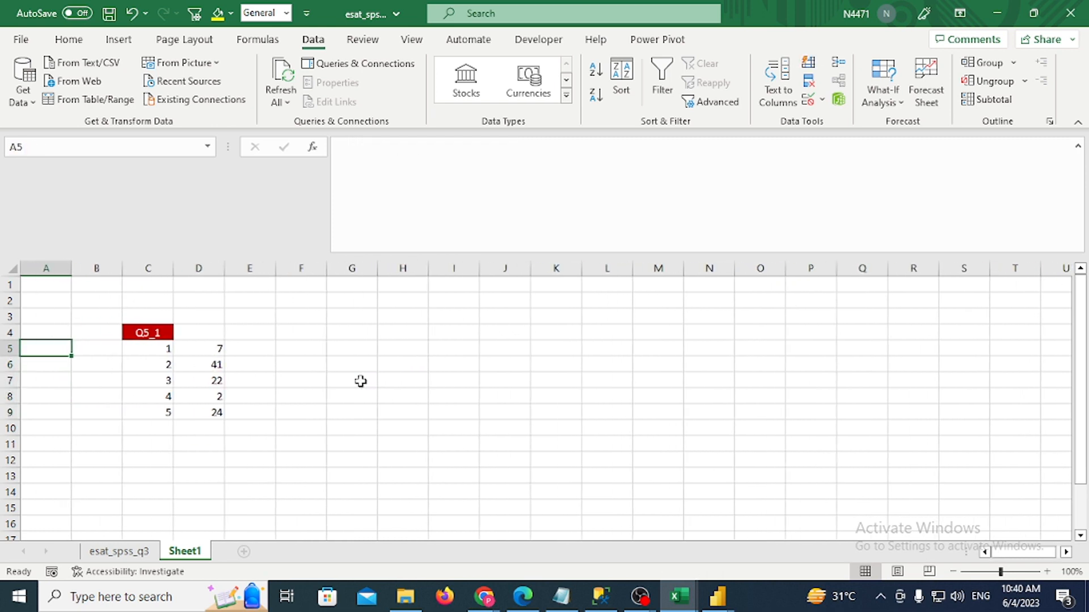
{"action": "key", "text": "Right"}
{"action": "key", "text": "Right"}
{"action": "key", "text": "Up"}
{"action": "key", "text": "Up"}
{"action": "key", "text": "Down"}
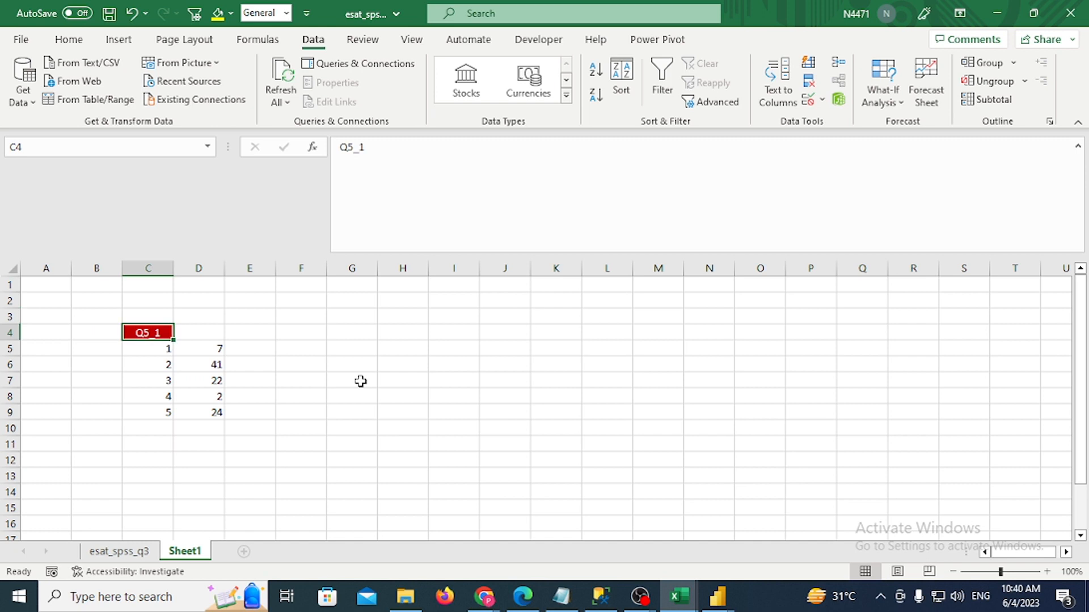
{"action": "key", "text": "Down"}
{"action": "key", "text": "Right"}
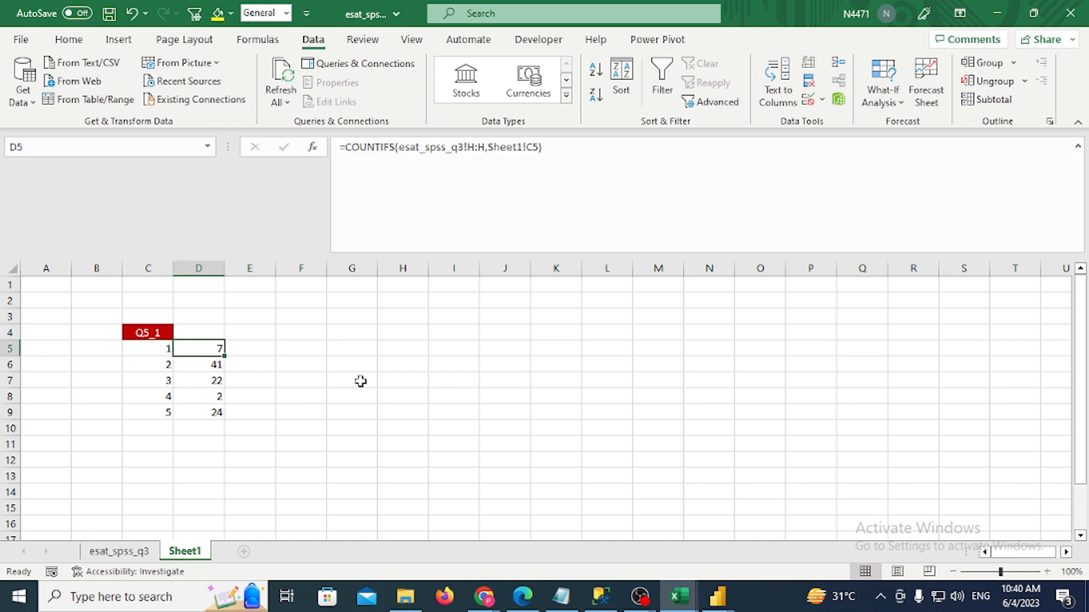
{"action": "key", "text": "Down"}
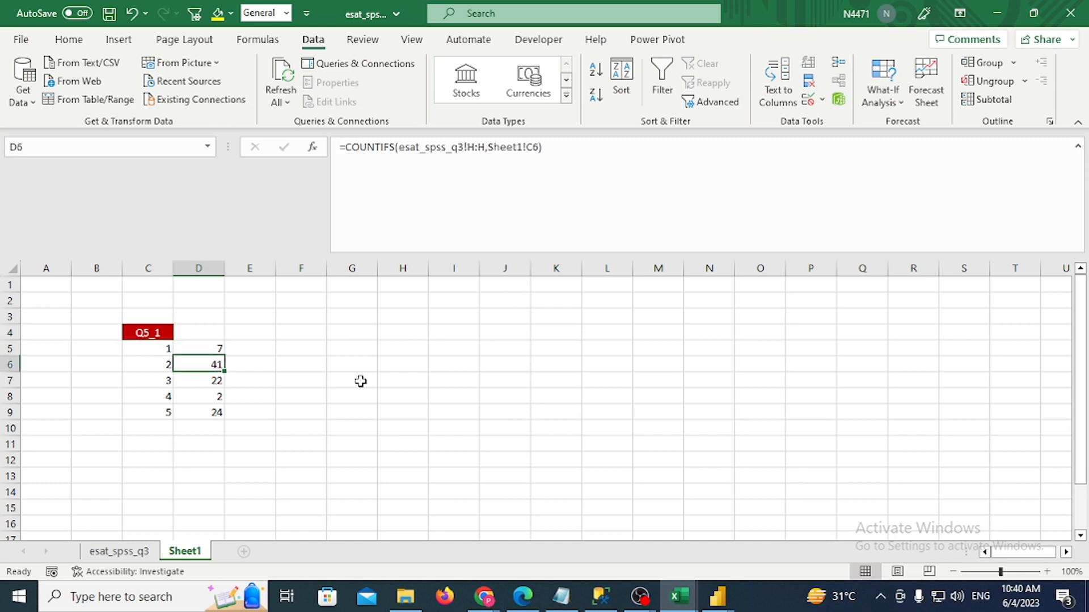
{"action": "key", "text": "Down"}
{"action": "key", "text": "Down"}
{"action": "key", "text": "Down"}
{"action": "key", "text": "Down"}
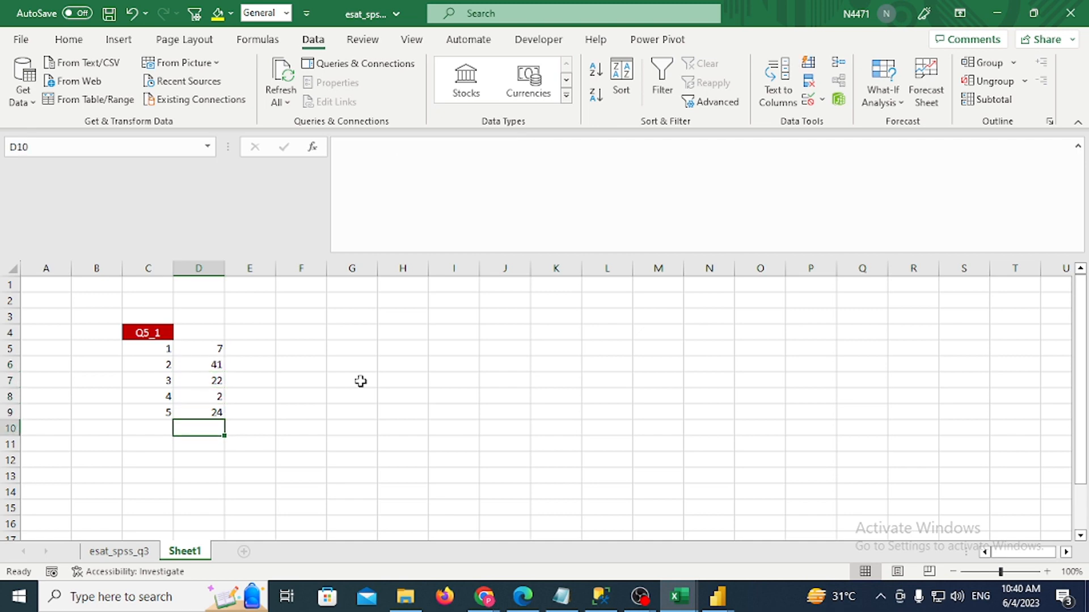
{"action": "key", "text": "Up"}
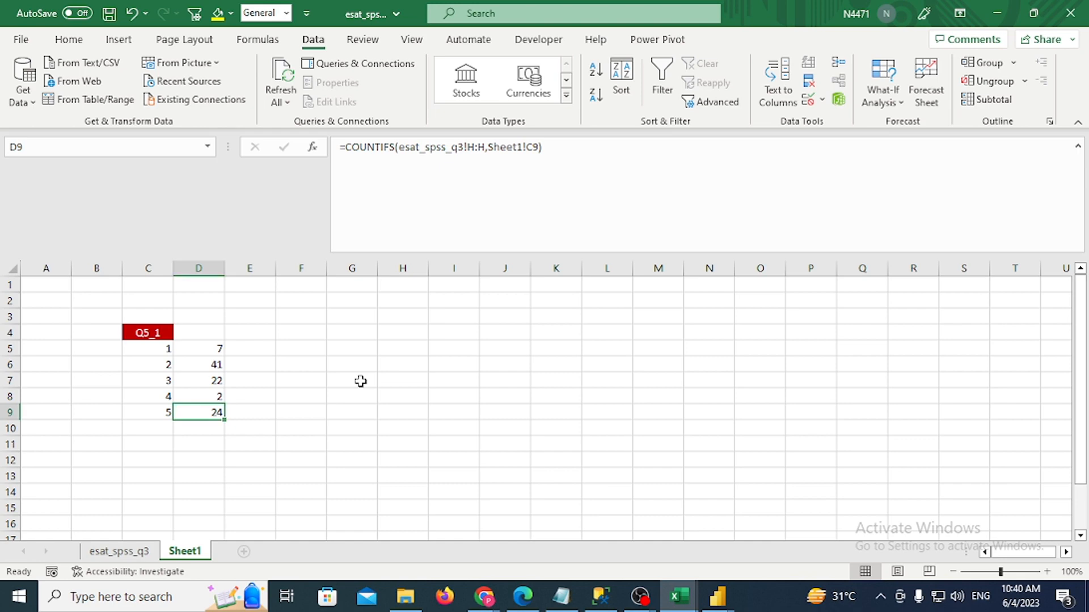
Copy the Q5_2 code from I2 of esat_spss_q3 and paste it as a value over the heading in C4 of Sheet1
{"action": "key", "text": "ctrl+Page_Up"}
{"action": "key", "text": "Right"}
{"action": "key", "text": "Down"}
{"action": "key", "text": "ctrl+c"}
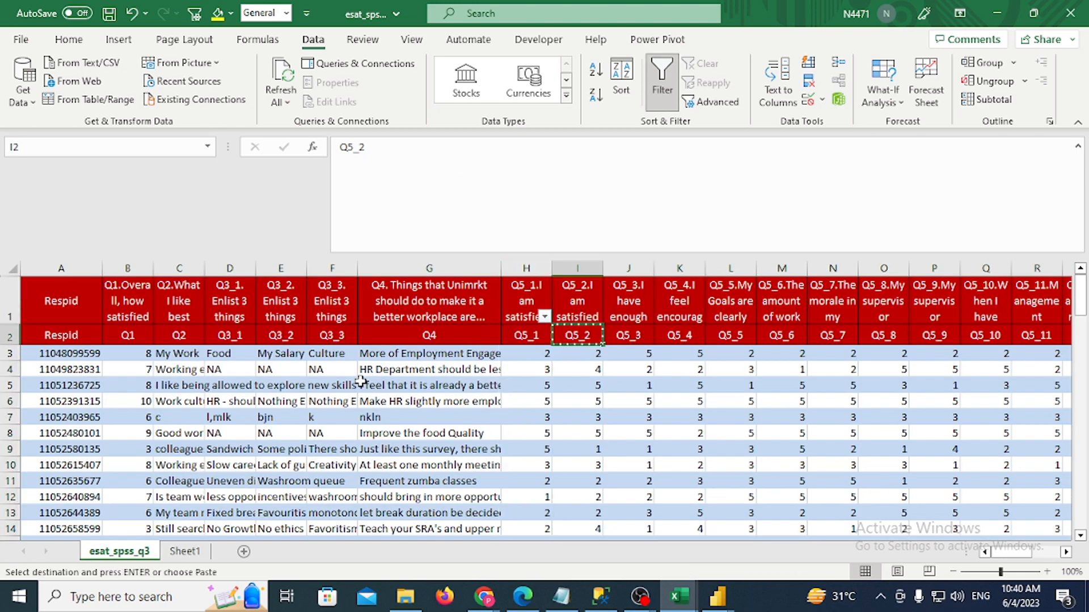
{"action": "key", "text": "ctrl+Page_Down"}
{"action": "key", "text": "Up"}
{"action": "key", "text": "Up"}
{"action": "key", "text": "Up"}
{"action": "key", "text": "Up"}
{"action": "key", "text": "Up"}
{"action": "key", "text": "Left"}
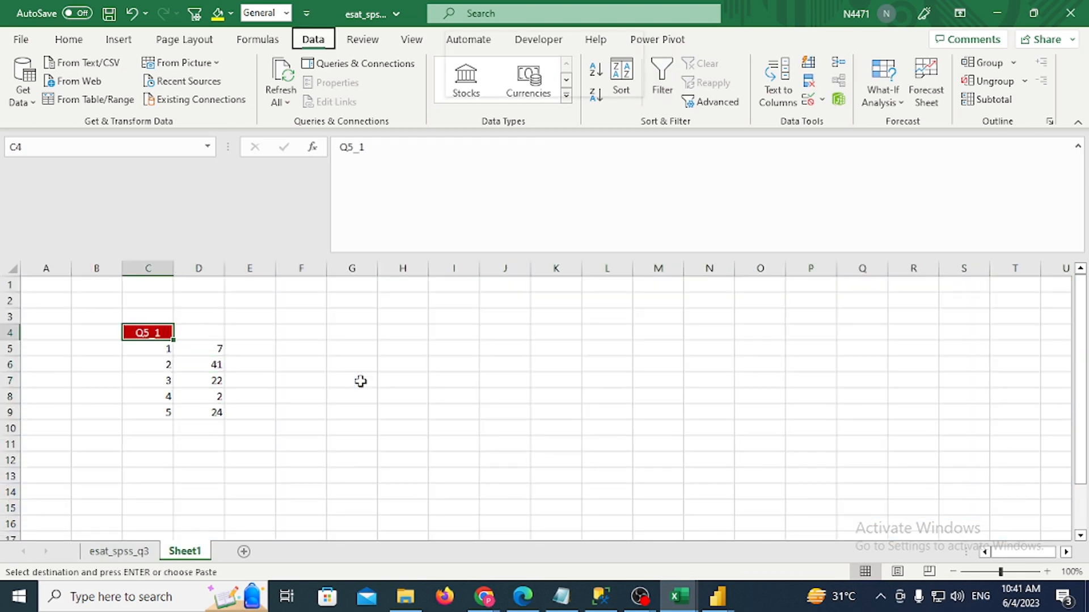
{"action": "key", "text": "ctrl+alt+v"}
{"action": "key", "text": "v"}
{"action": "key", "text": "Return"}
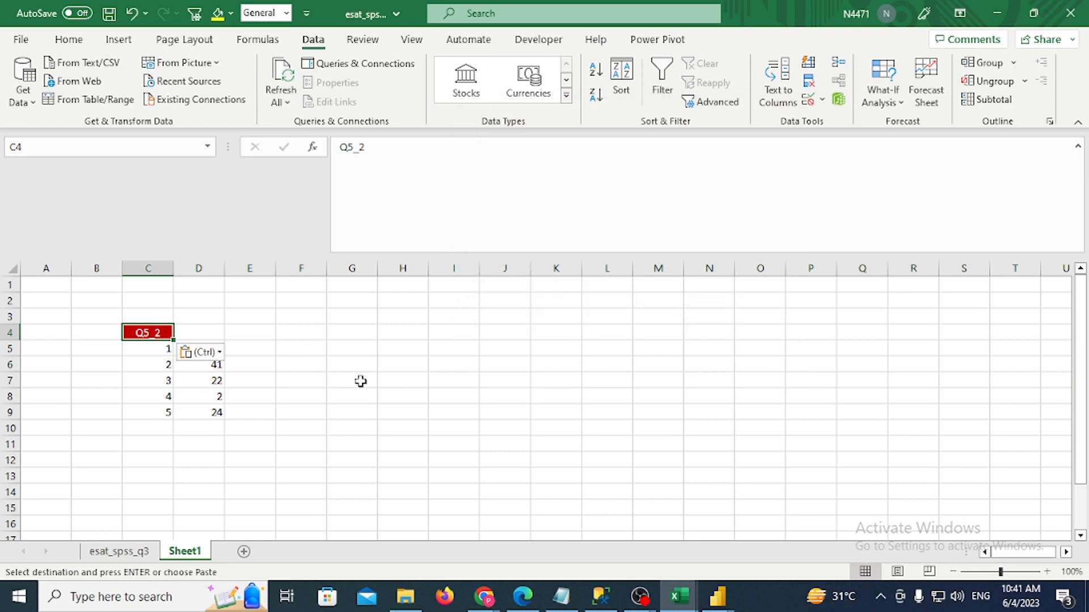
Check the Q5_2 column on esat_spss_q3 and change the COUNTIFS range in D5 of Sheet1 to column I:I
{"action": "key", "text": "Down"}
{"action": "key", "text": "Right"}
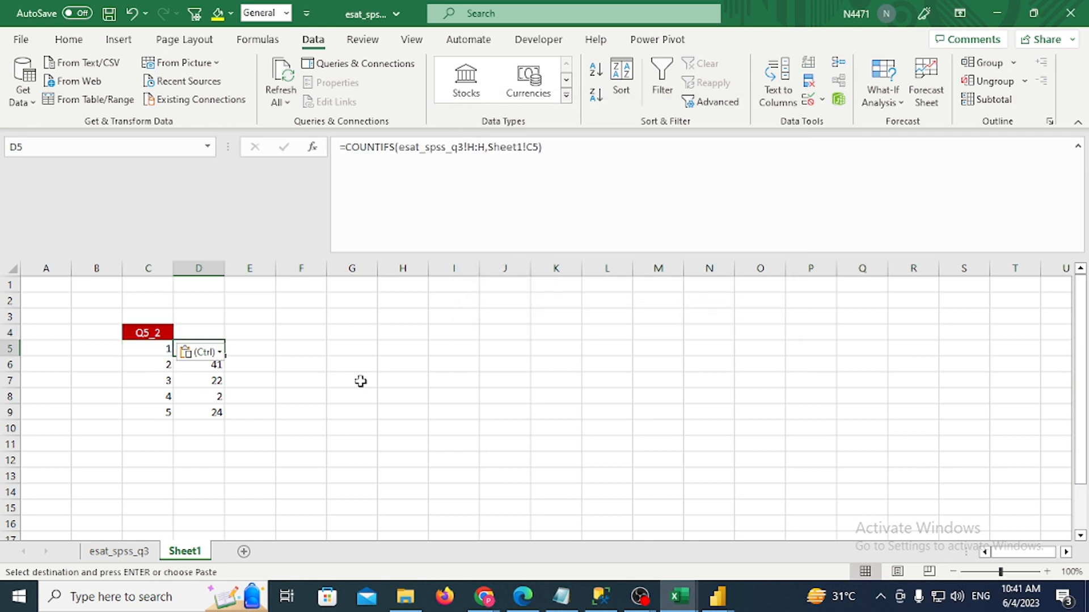
{"action": "key", "text": "F2"}
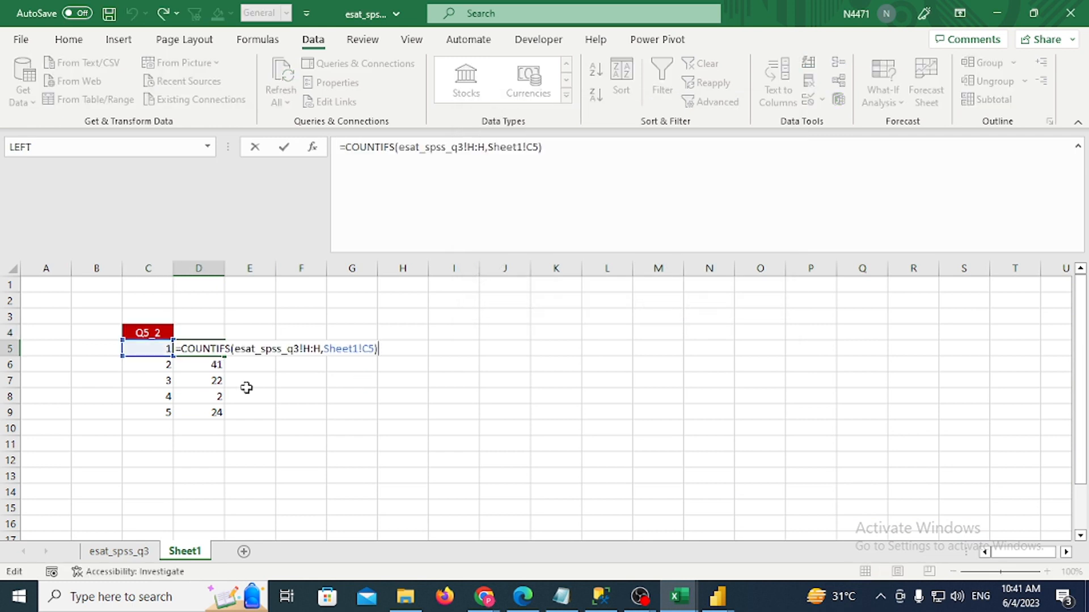
{"action": "key", "text": "Escape"}
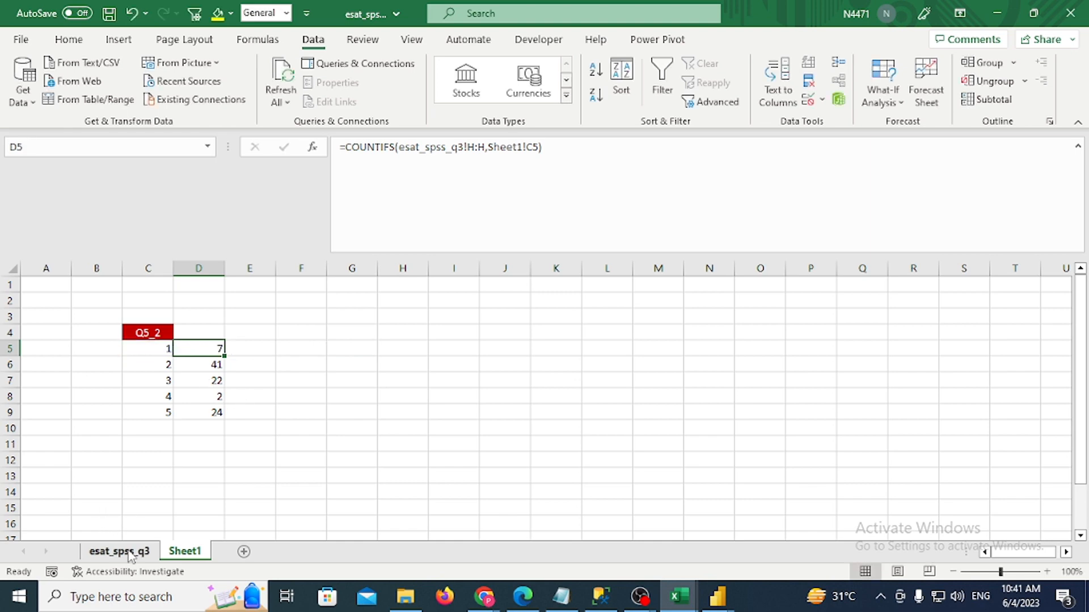
{"action": "left_click", "coordinate": [128, 553]}
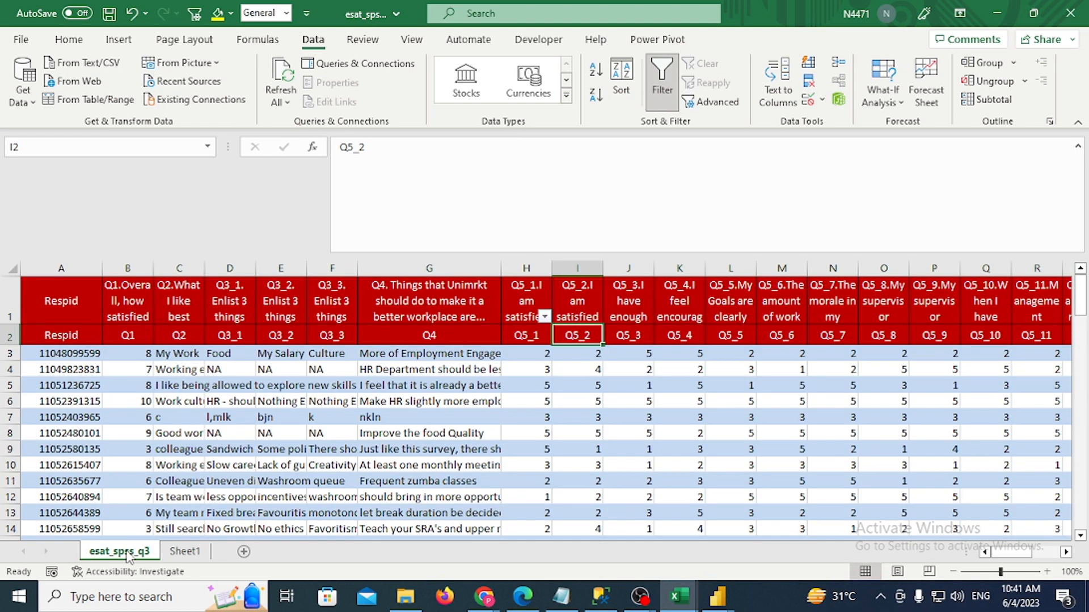
{"action": "left_click", "coordinate": [185, 552]}
{"action": "left_click", "coordinate": [482, 148]}
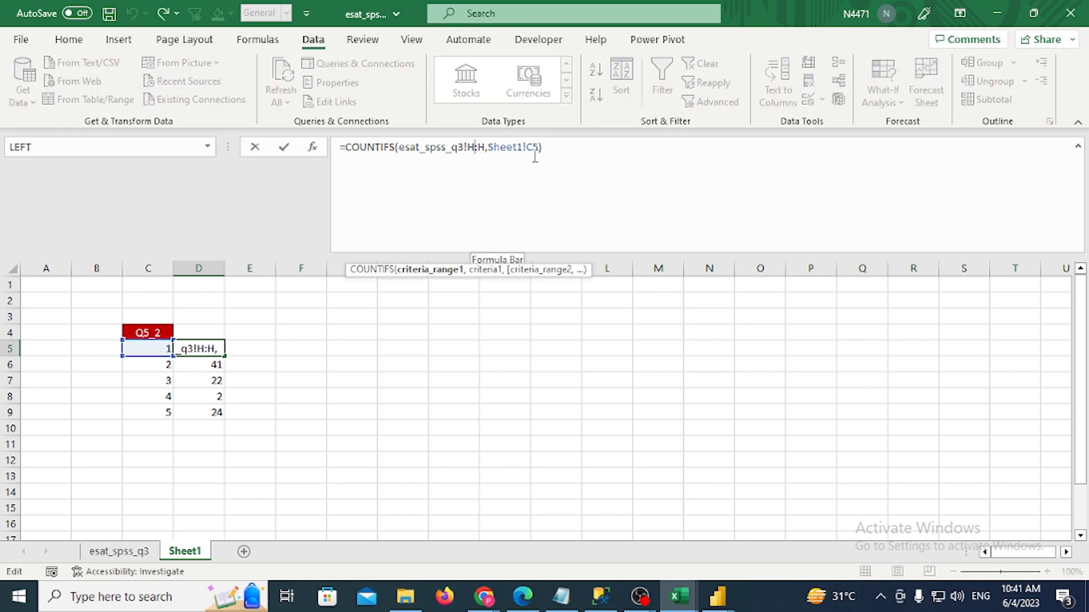
{"action": "key", "text": "BackSpace"}
{"action": "type", "text": "i"}
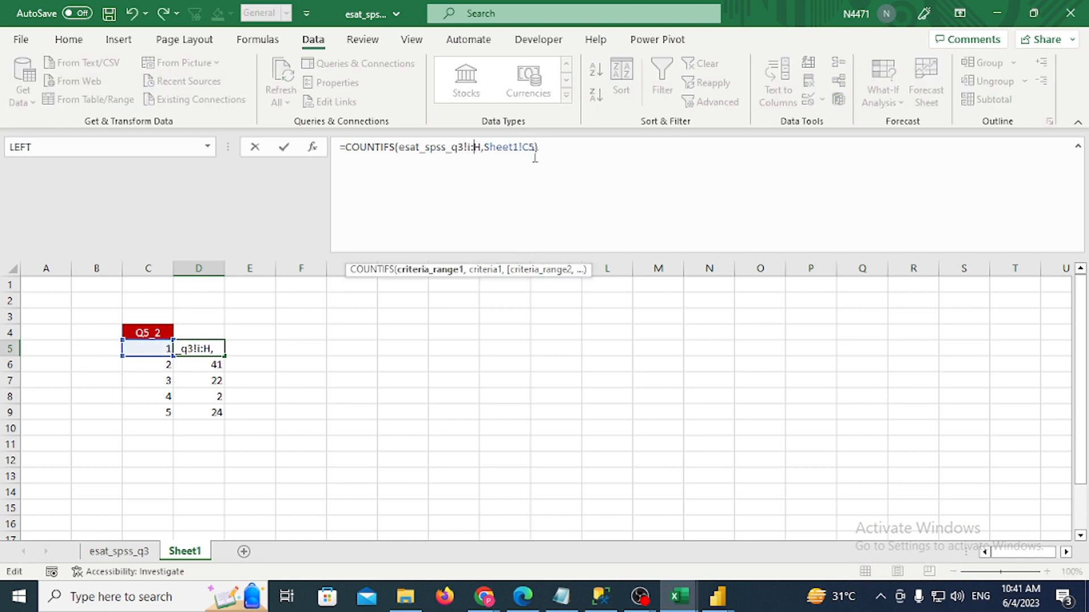
{"action": "key", "text": "Right"}
{"action": "key", "text": "Right"}
{"action": "key", "text": "BackSpace"}
{"action": "type", "text": "i"}
{"action": "key", "text": "ctrl+Return"}
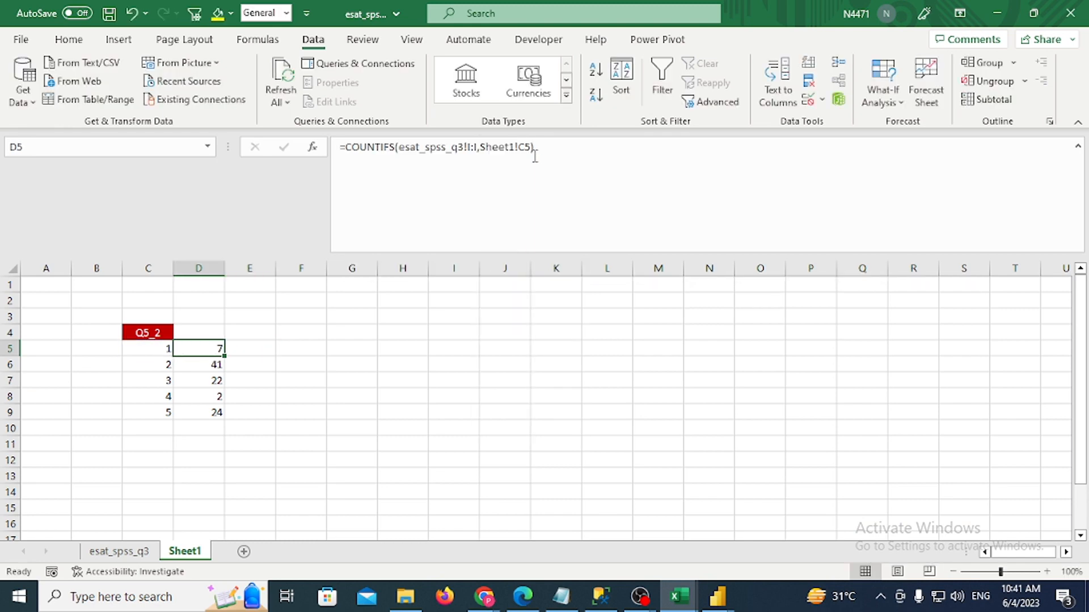
Fill the updated Q5_2 COUNTIFS formula from D5 down to D9
{"action": "key", "text": "shift+Down"}
{"action": "key", "text": "shift+Down"}
{"action": "key", "text": "shift+Down"}
{"action": "key", "text": "shift+Down"}
{"action": "key", "text": "ctrl+d"}
{"action": "key", "text": "Up"}
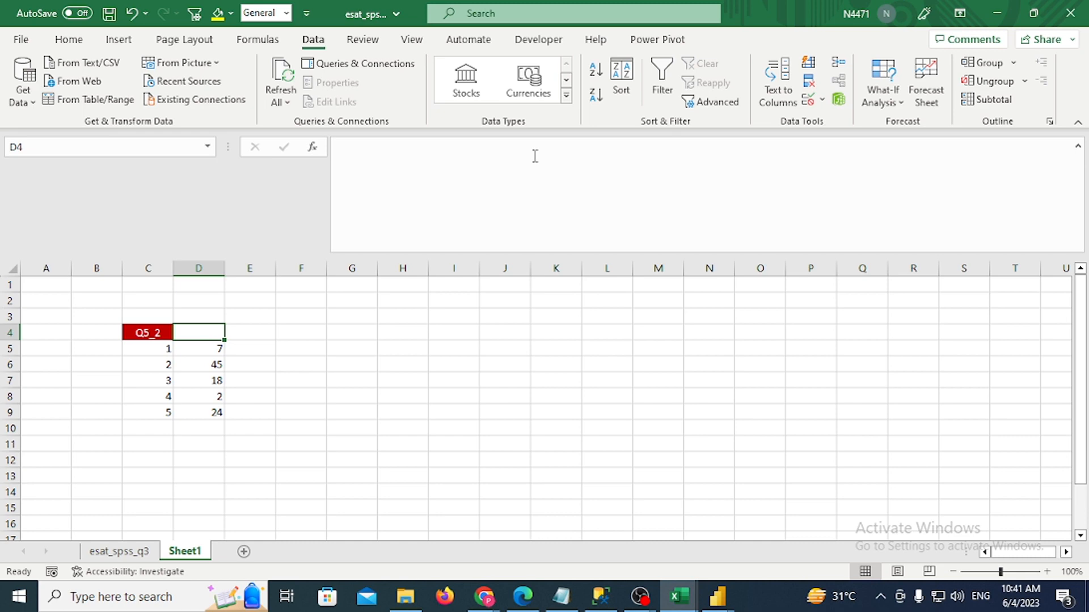
Look at the neighbouring Q5_3 column on the esat_spss_q3 sheet and return to the Q5_2 summary on Sheet1
{"action": "key", "text": "ctrl+Page_Up"}
{"action": "key", "text": "Right"}
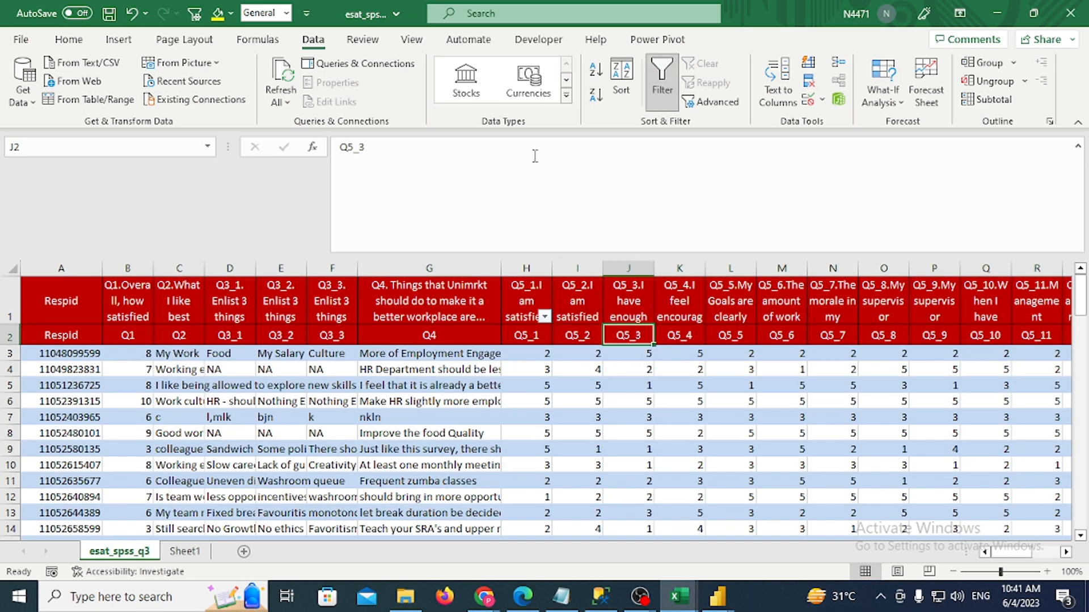
{"action": "key", "text": "Left"}
{"action": "key", "text": "ctrl+Page_Down"}
{"action": "key", "text": "Left"}
{"action": "key", "text": "Down"}
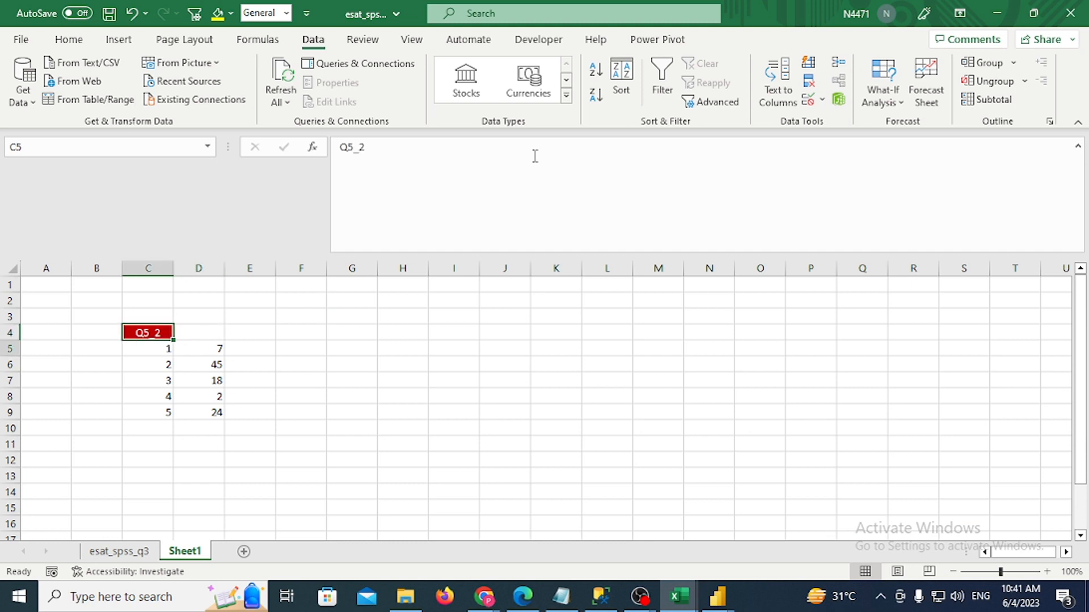
Try an absolute $I:$I range in D5's COUNTIFS formula, undo the change, and return to the esat_spss_q3 sheet
{"action": "key", "text": "Right"}
{"action": "key", "text": "F2"}
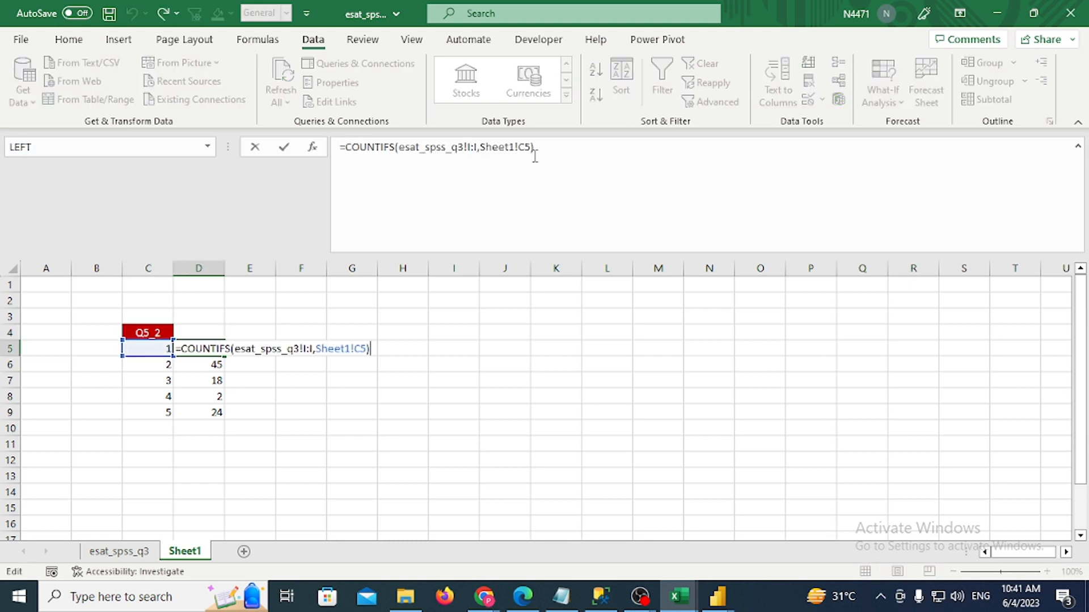
{"action": "key", "text": "Left"}
{"action": "key", "text": "Left"}
{"action": "key", "text": "Left"}
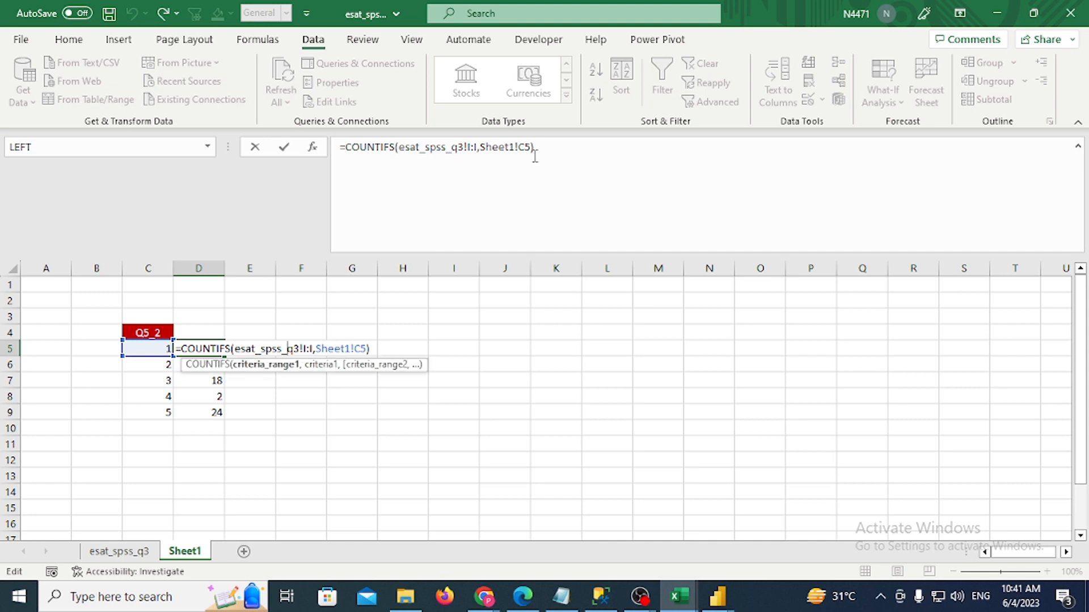
{"action": "key", "text": "Right"}
{"action": "key", "text": "Right"}
{"action": "key", "text": "Right"}
{"action": "key", "text": "F4"}
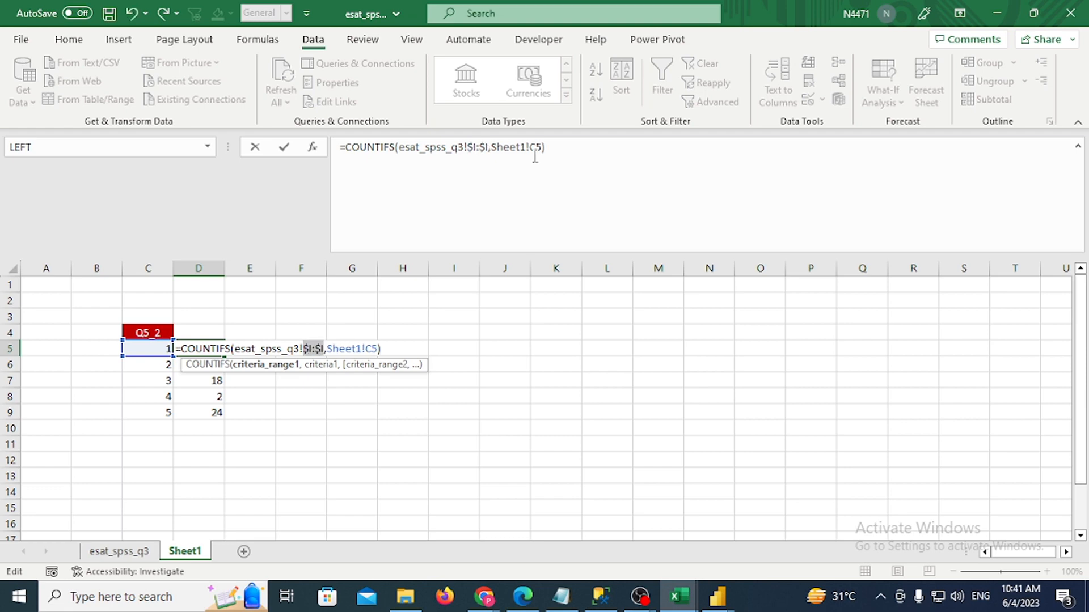
{"action": "key", "text": "Tab"}
{"action": "key", "text": "Left"}
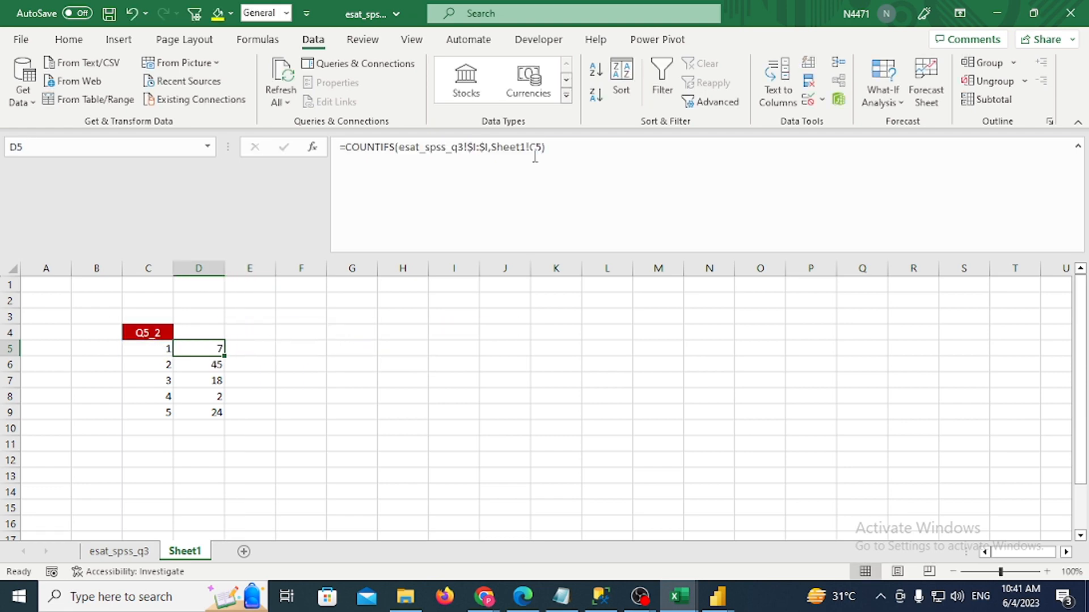
{"action": "key", "text": "ctrl+z"}
{"action": "key", "text": "ctrl+Page_Up"}
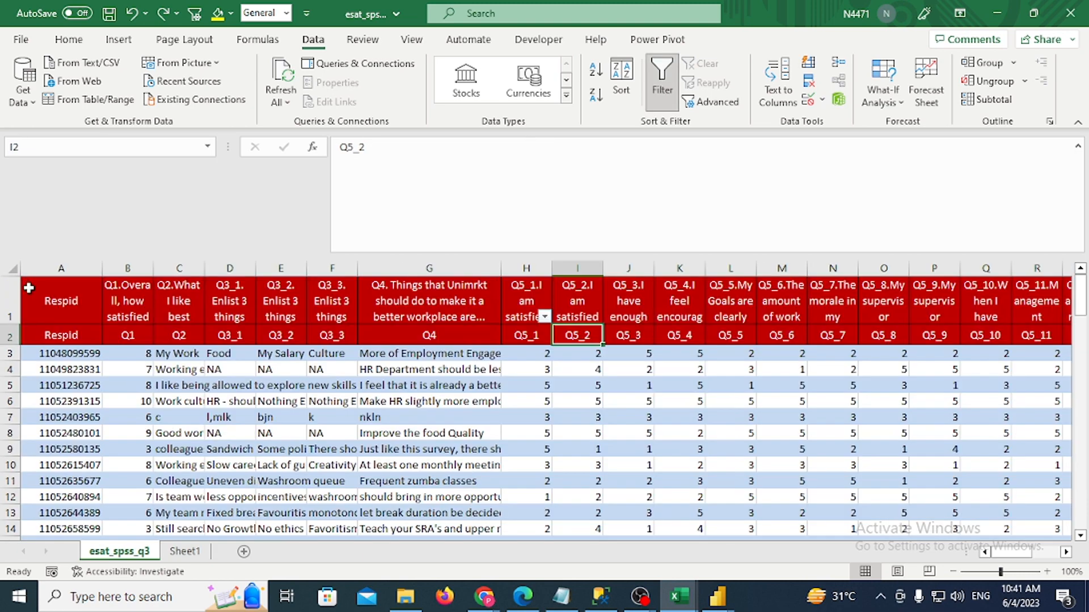
Create a PivotTable on a new worksheet from the survey range esat_spss_q3!$A$2:$AF$98
{"action": "left_click", "coordinate": [51, 335]}
{"action": "key", "text": "ctrl+shift+Right"}
{"action": "key", "text": "ctrl+shift+Down"}
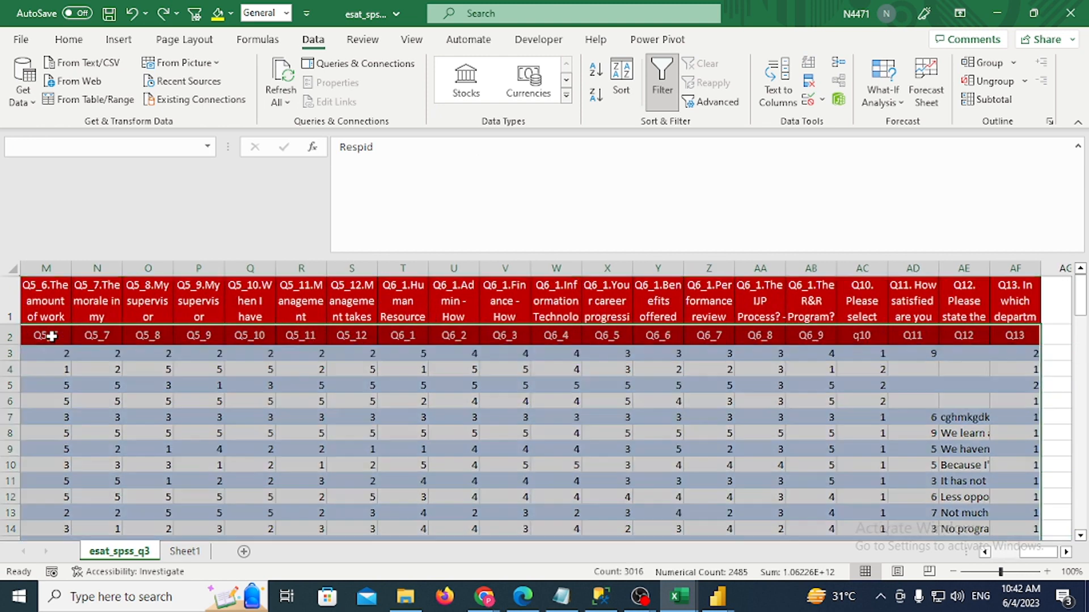
{"action": "left_click", "coordinate": [114, 44]}
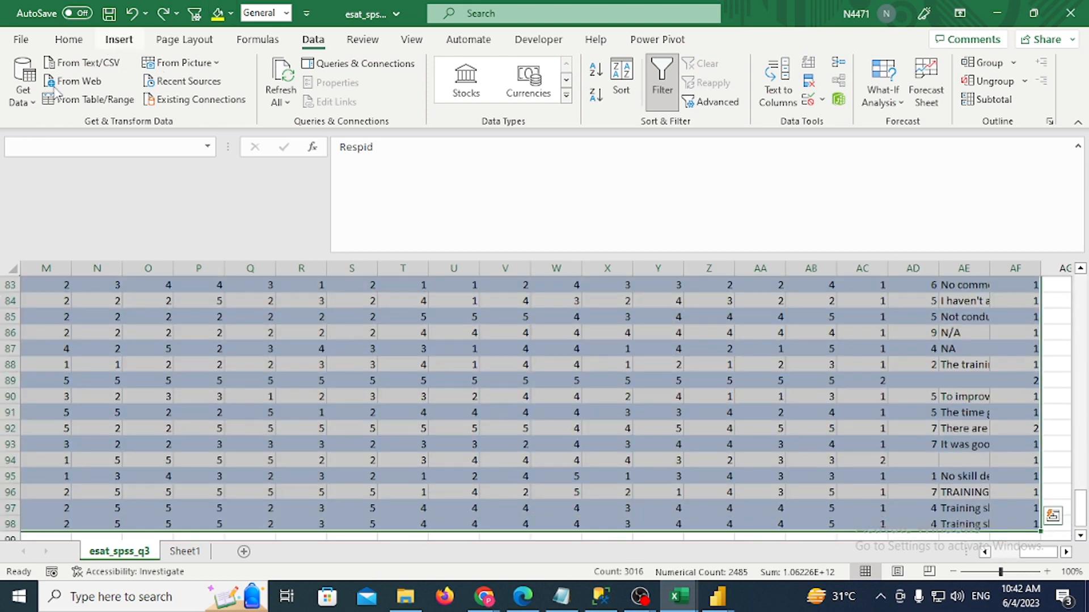
{"action": "left_click", "coordinate": [30, 103]}
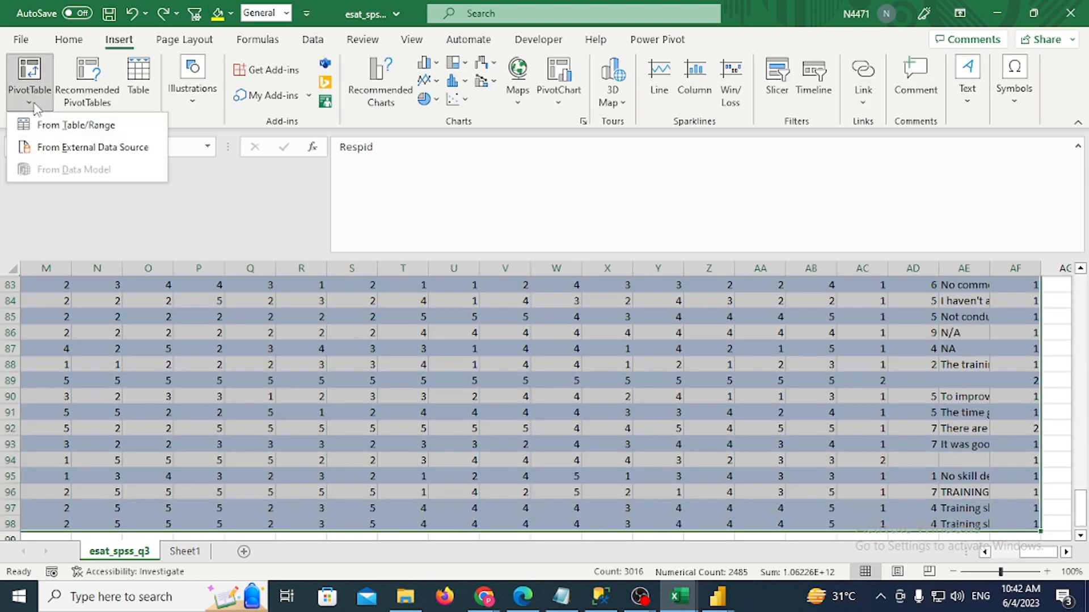
{"action": "left_click", "coordinate": [68, 126]}
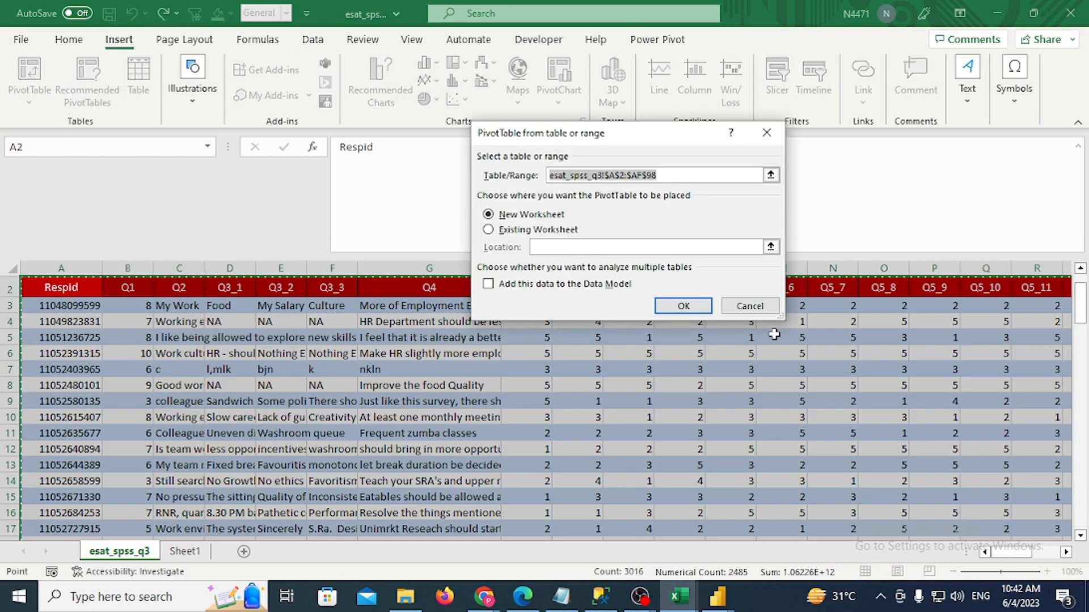
{"action": "left_click", "coordinate": [684, 305]}
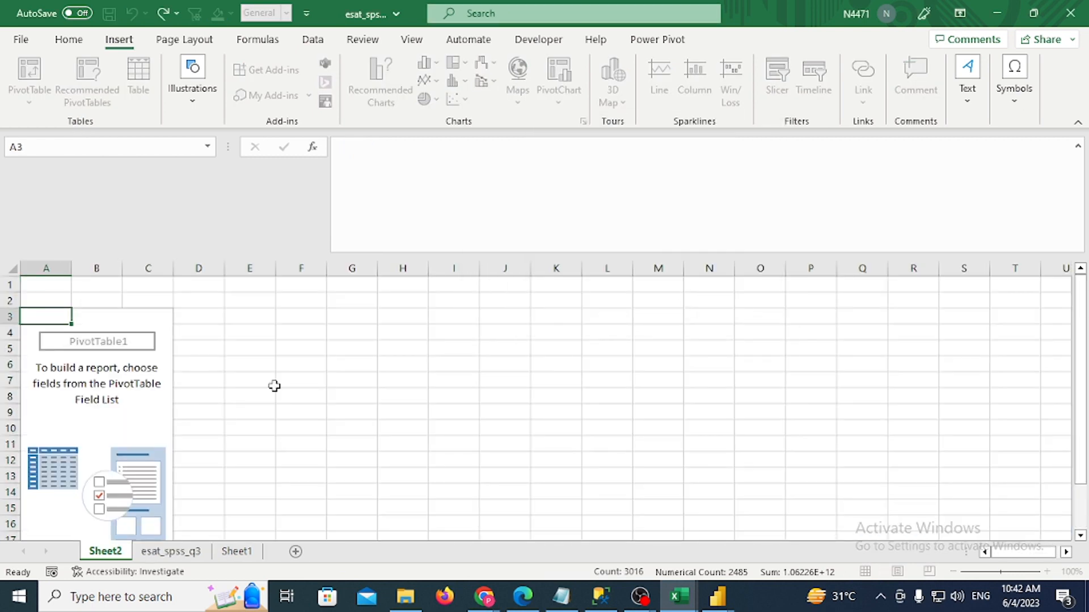
{"action": "left_click", "coordinate": [102, 378]}
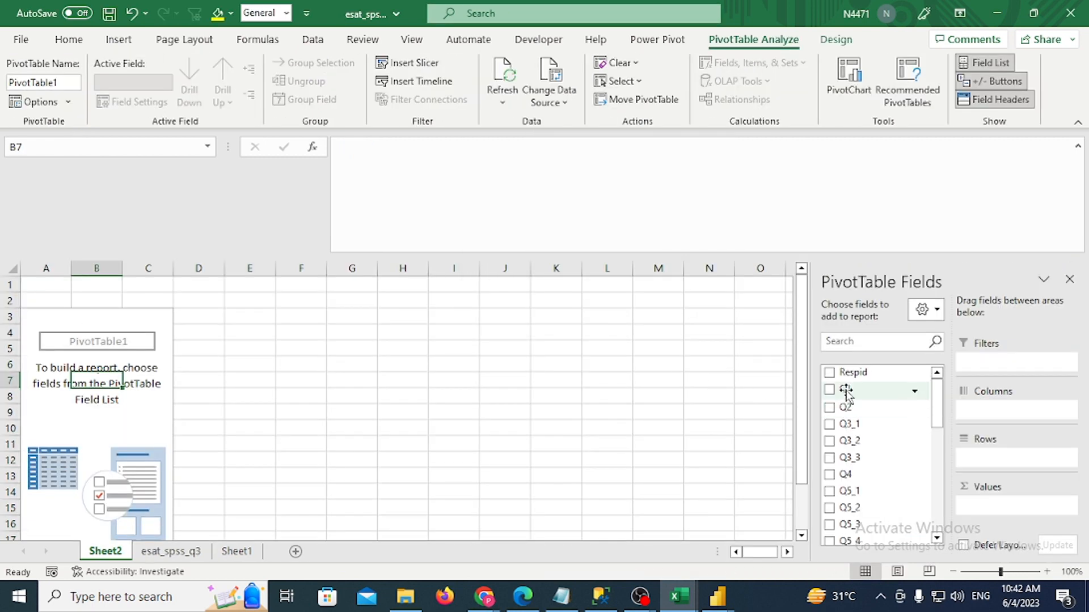
Try Q1 as the PivotTable's row field, then replace it with Q5_1 in both Rows and Values
{"action": "left_click_drag", "start_coordinate": [846, 391], "coordinate": [978, 460]}
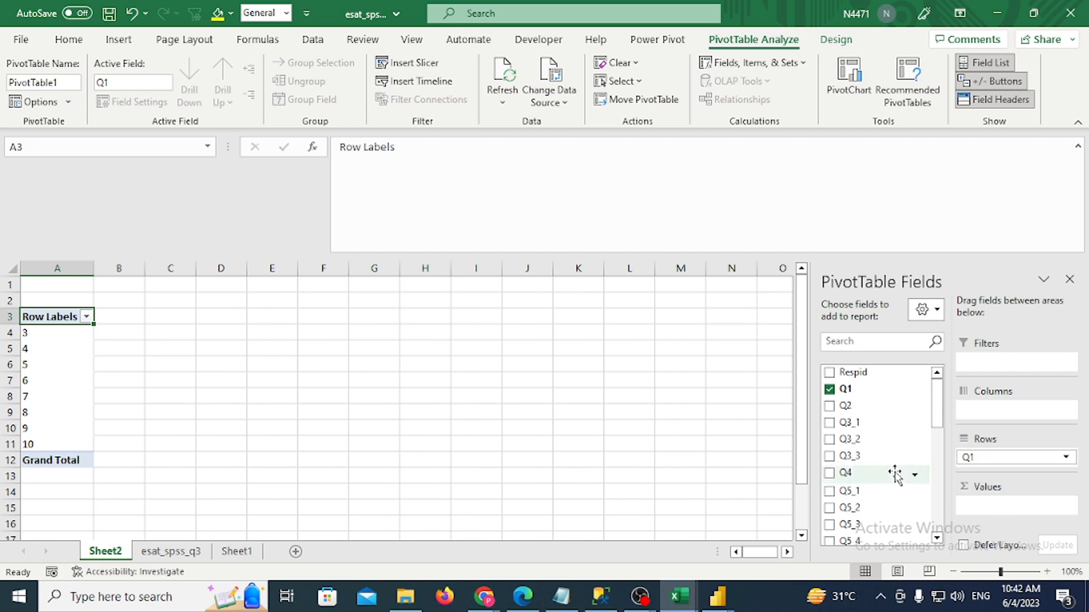
{"action": "scroll", "coordinate": [885, 456], "scroll_direction": "down", "scroll_amount": 1}
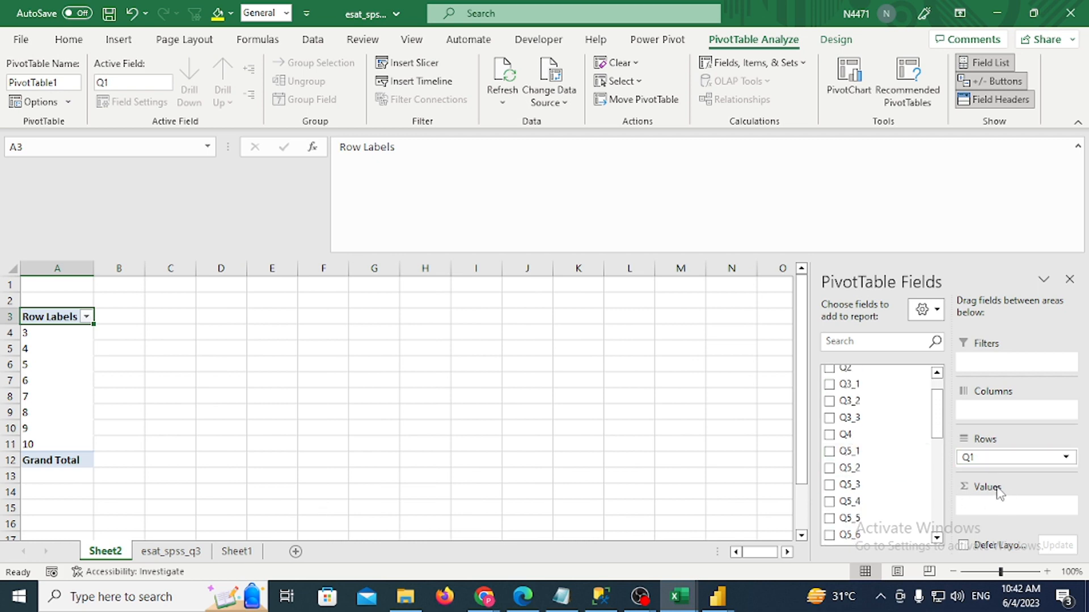
{"action": "left_click_drag", "start_coordinate": [979, 457], "coordinate": [590, 392]}
{"action": "left_click_drag", "start_coordinate": [851, 454], "coordinate": [1016, 468]}
{"action": "left_click_drag", "start_coordinate": [859, 451], "coordinate": [1023, 508]}
{"action": "left_click", "coordinate": [1066, 505]}
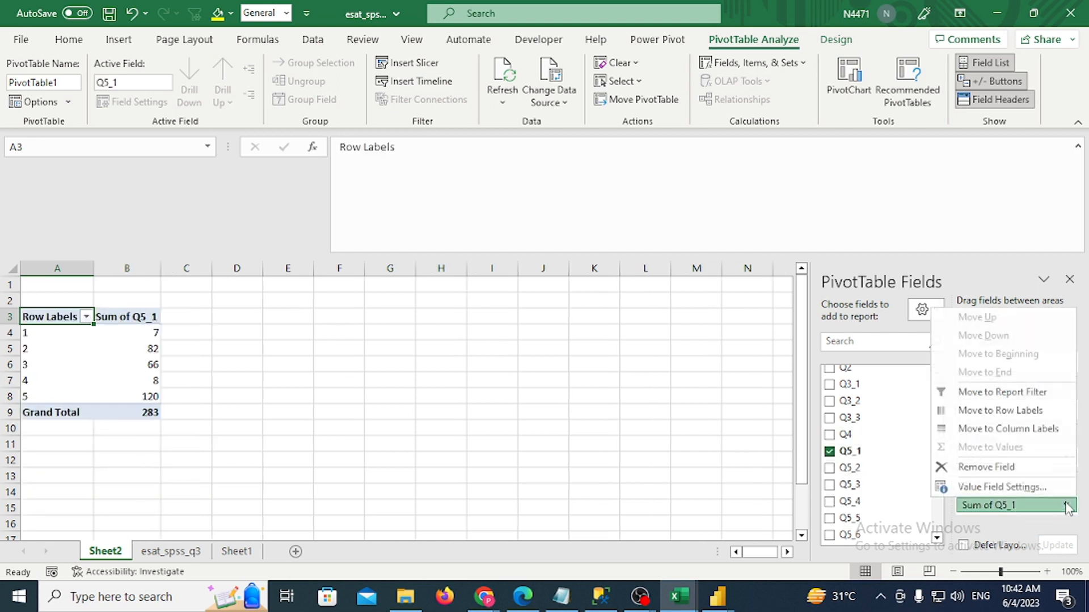
{"action": "left_click", "coordinate": [287, 380]}
{"action": "left_click", "coordinate": [64, 338]}
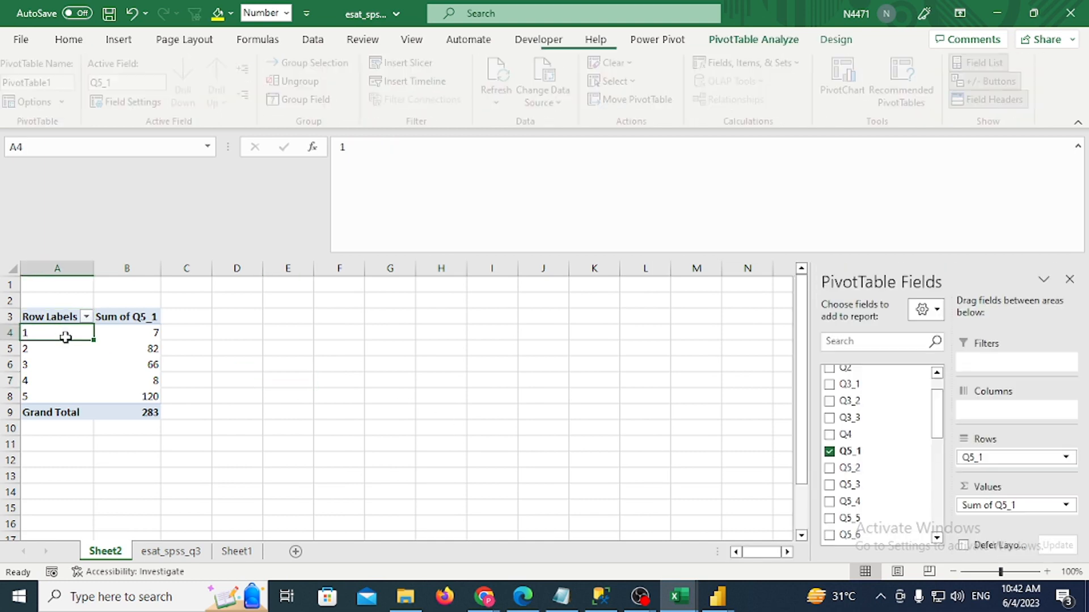
Replace Q5_1 with Q5_2 in the PivotTable's Rows and Values, and add Q5_1 back to both areas
{"action": "left_click", "coordinate": [829, 452]}
{"action": "left_click_drag", "start_coordinate": [849, 470], "coordinate": [989, 506]}
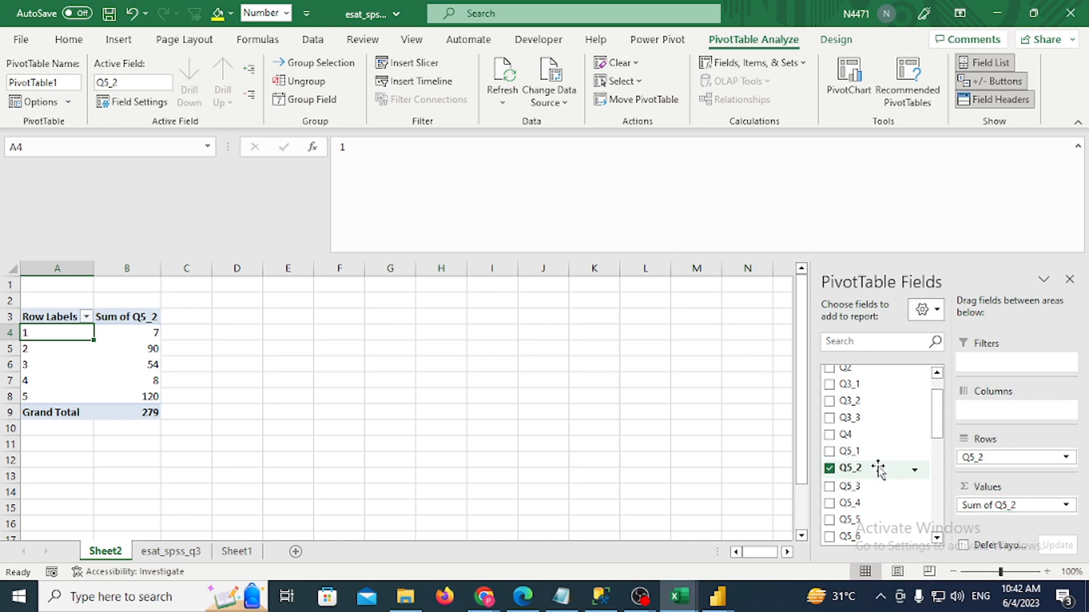
{"action": "left_click_drag", "start_coordinate": [851, 451], "coordinate": [990, 467]}
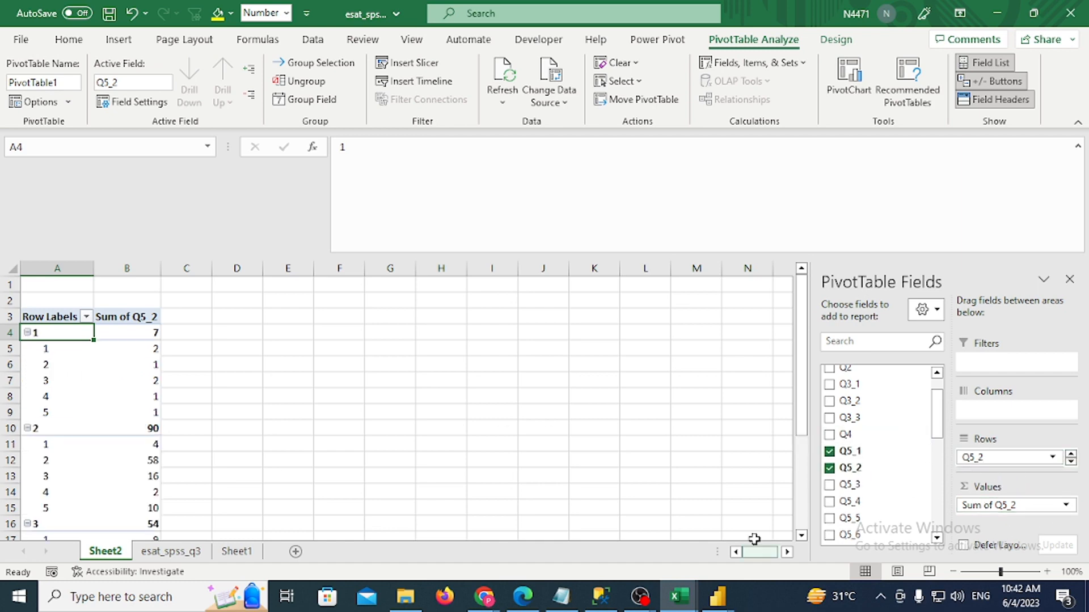
{"action": "left_click_drag", "start_coordinate": [857, 453], "coordinate": [998, 506]}
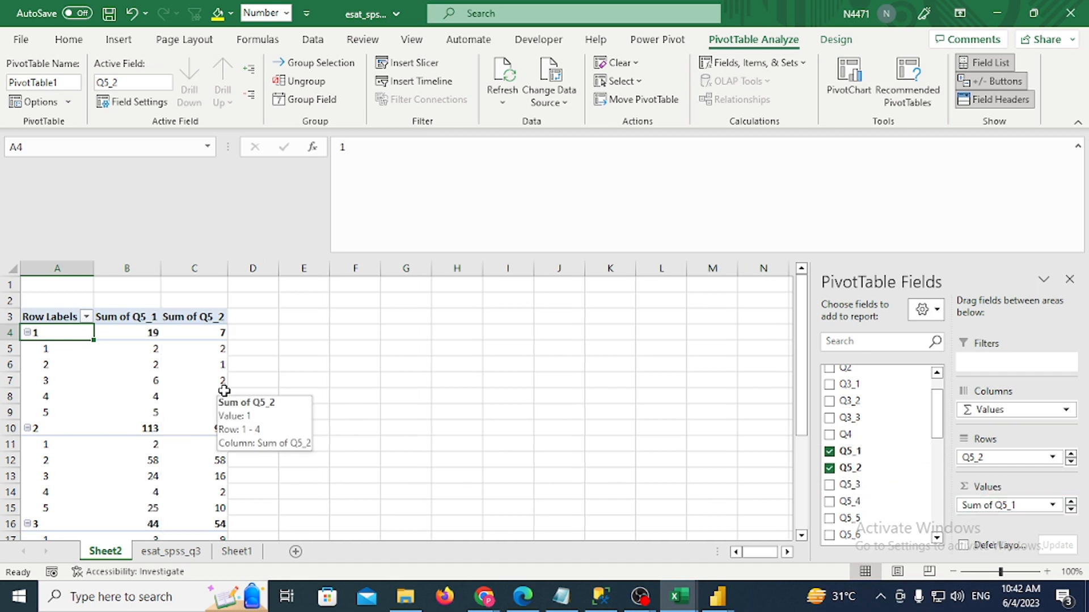
Delete the PivotTable worksheet Sheet2 and return to the esat_spss_q3 data
{"action": "right_click", "coordinate": [113, 552]}
{"action": "left_click", "coordinate": [169, 365]}
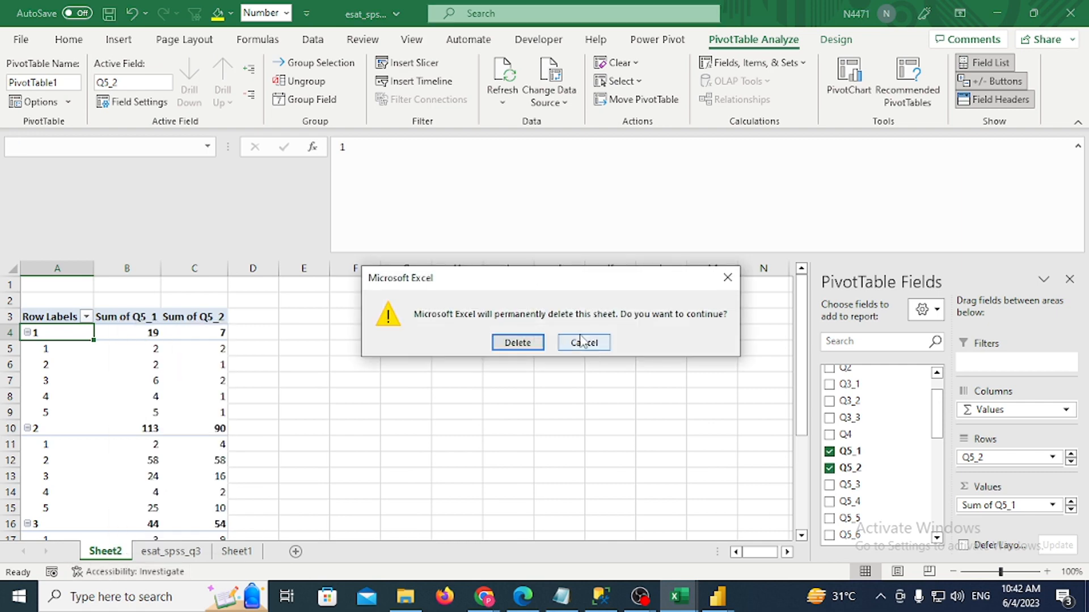
{"action": "left_click", "coordinate": [527, 339]}
{"action": "left_click", "coordinate": [231, 433]}
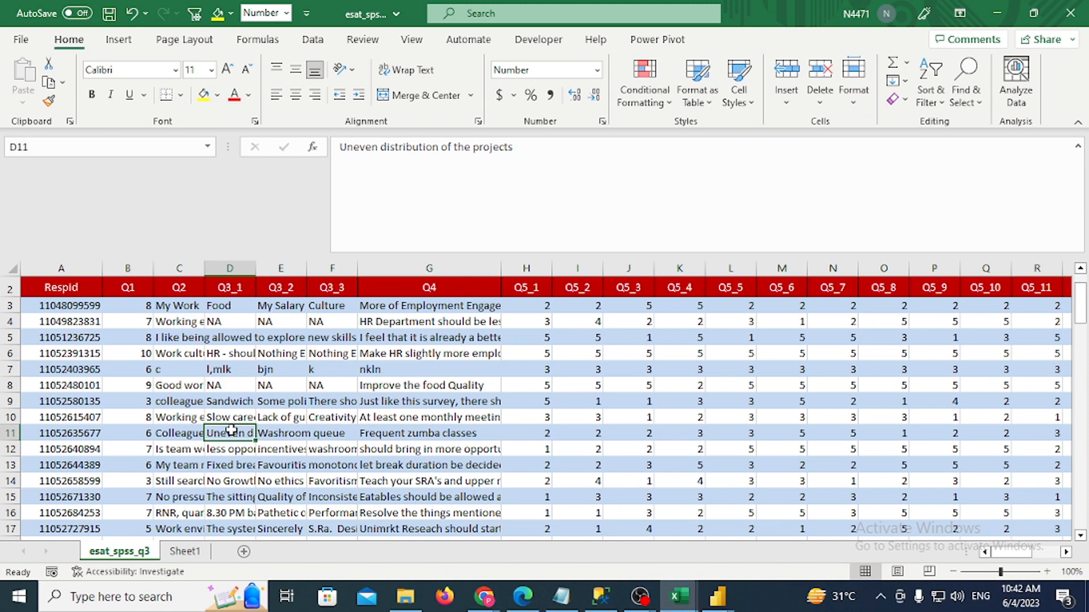
Copy the Respid header and first respondent ID from A2:A3 into A1 of a new sheet and autofit column A
{"action": "key", "text": "ctrl+Home"}
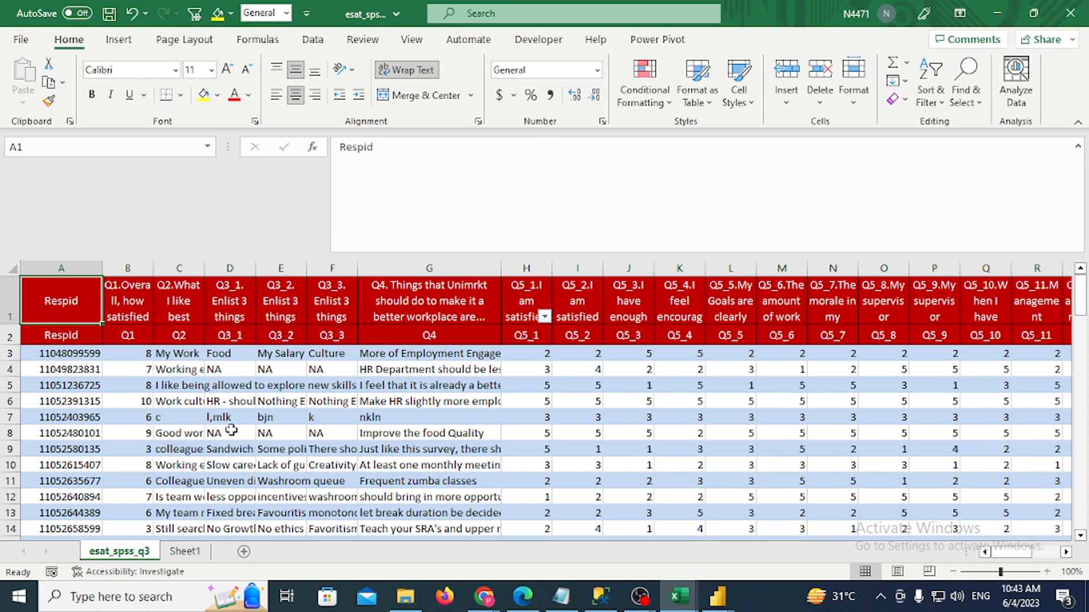
{"action": "key", "text": "Down"}
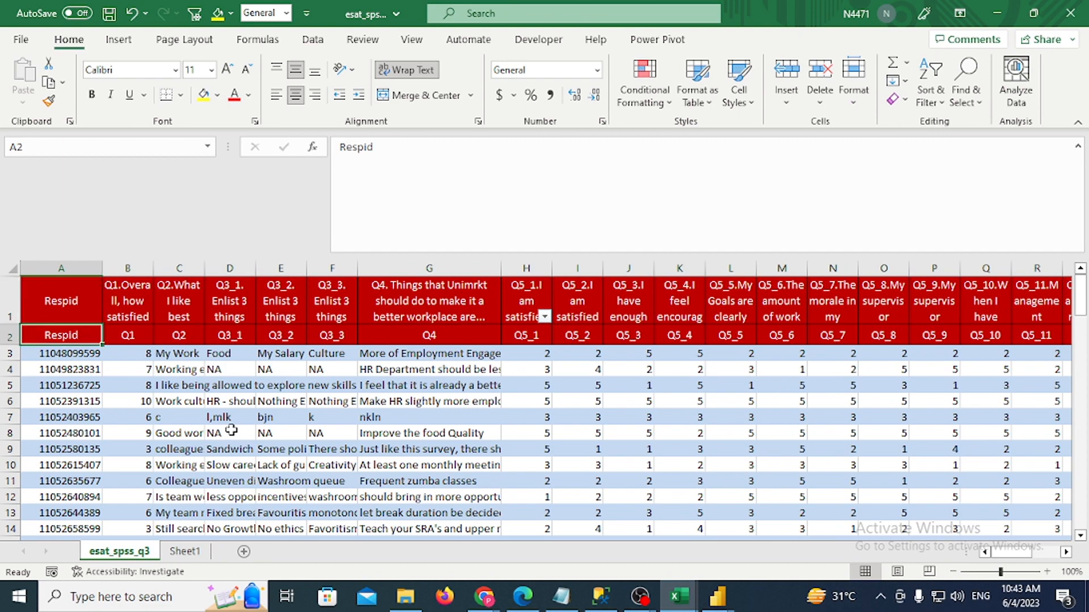
{"action": "key", "text": "ctrl+shift+Down"}
{"action": "key", "text": "ctrl+Home"}
{"action": "key", "text": "Down"}
{"action": "key", "text": "Down"}
{"action": "key", "text": "Up"}
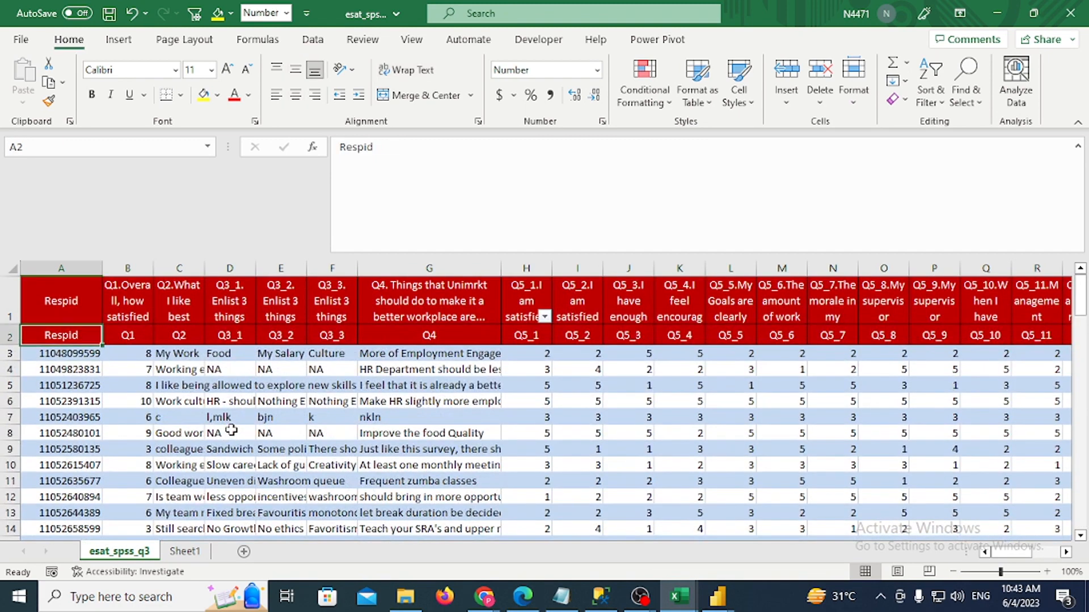
{"action": "key", "text": "shift+Down"}
{"action": "key", "text": "ctrl+c"}
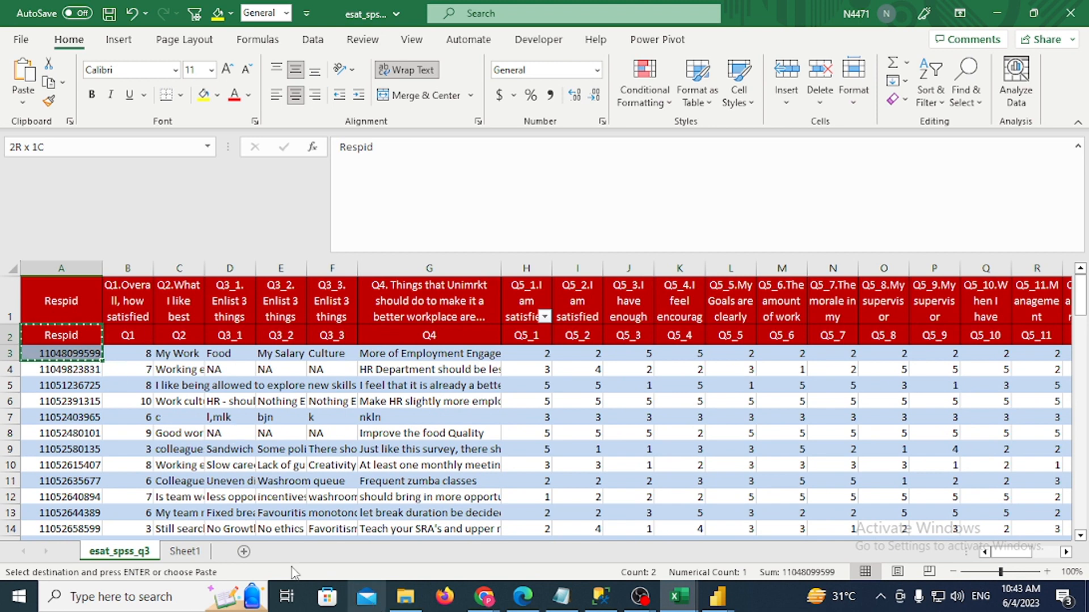
{"action": "left_click", "coordinate": [244, 551]}
{"action": "key", "text": "ctrl+v"}
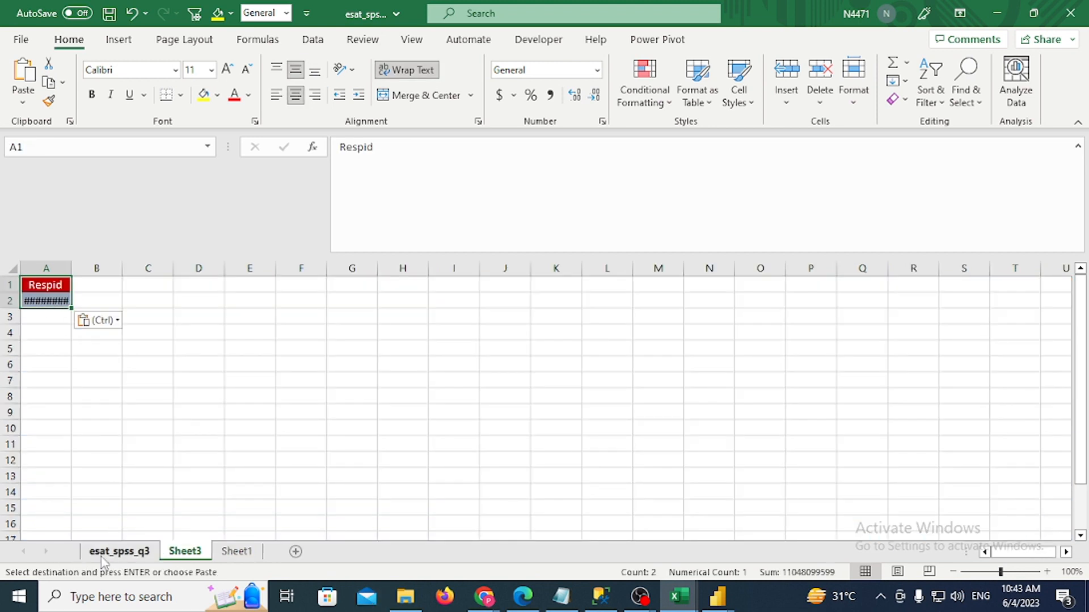
{"action": "double_click", "coordinate": [72, 268]}
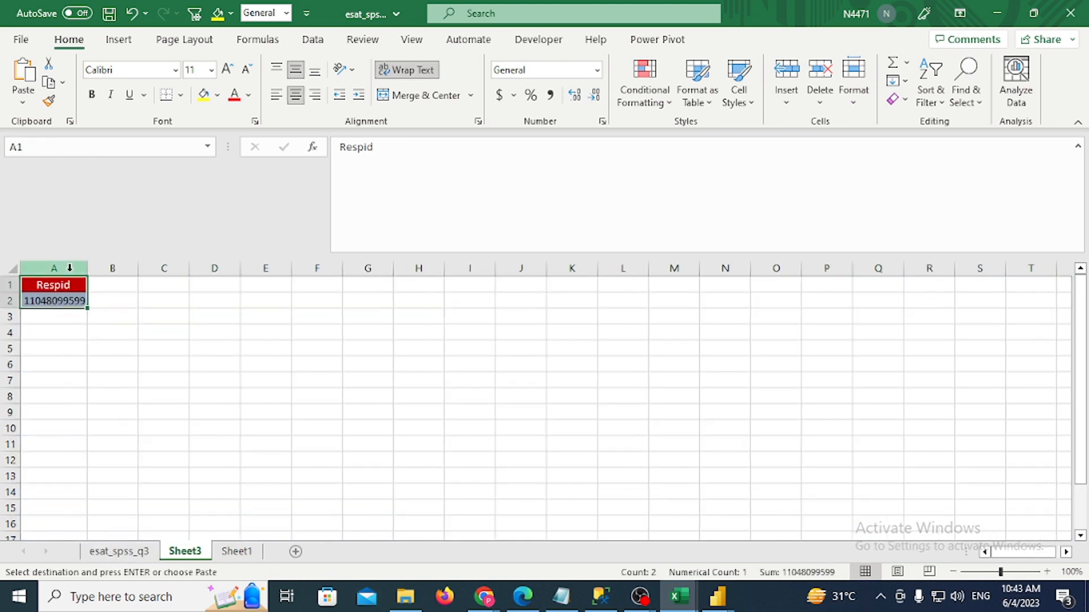
Copy the Q5_1 header from H2 of esat_spss_q3 into cell B2 of Sheet3
{"action": "left_click", "coordinate": [135, 556]}
{"action": "left_click", "coordinate": [525, 334]}
{"action": "key", "text": "ctrl+c"}
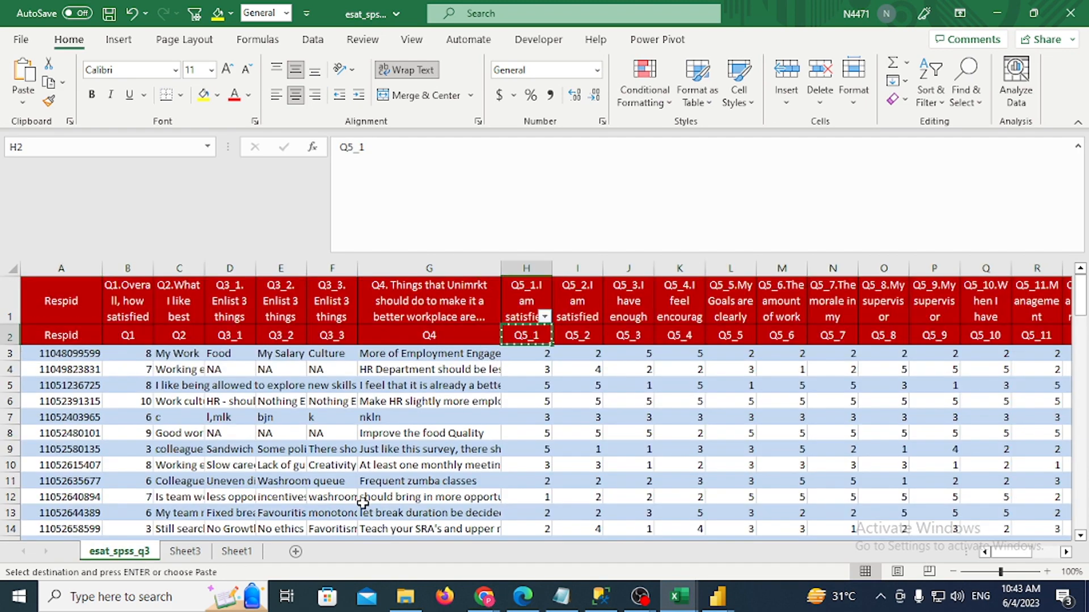
{"action": "left_click", "coordinate": [237, 552]}
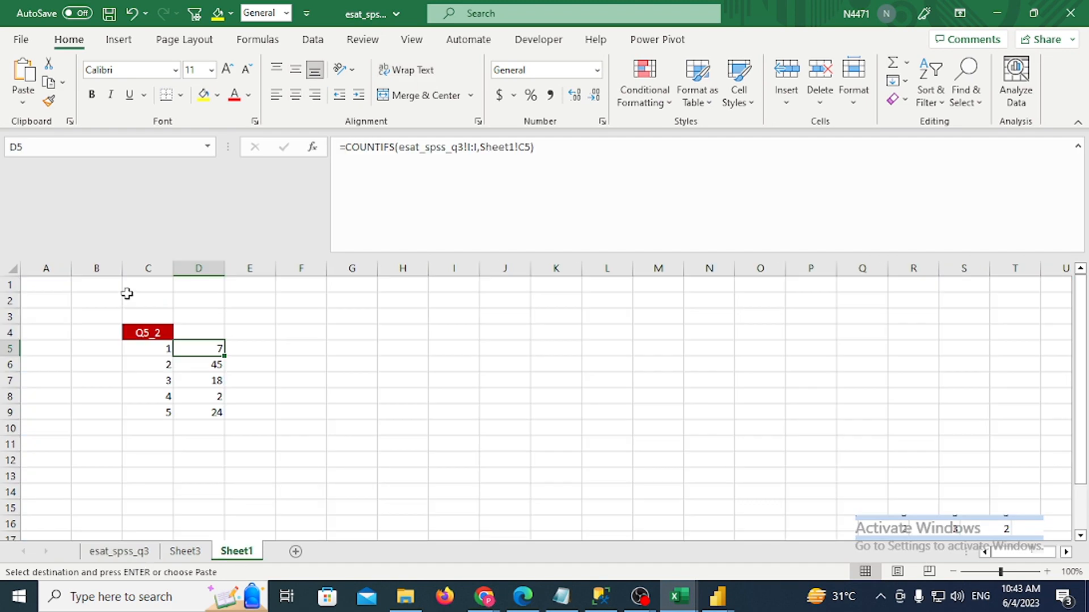
{"action": "left_click", "coordinate": [187, 552]}
{"action": "left_click", "coordinate": [103, 299]}
{"action": "key", "text": "ctrl+v"}
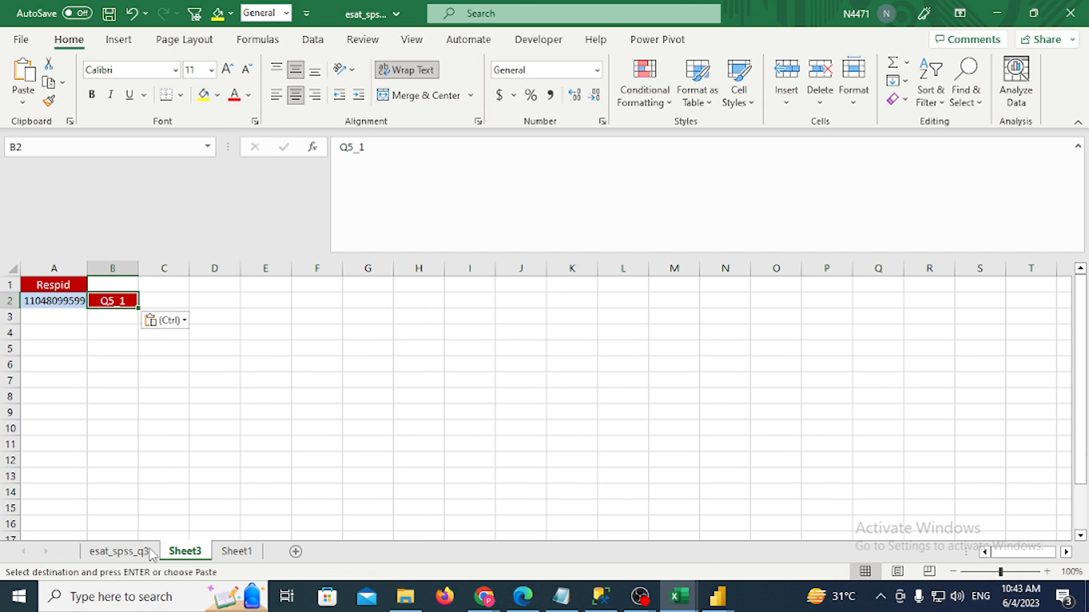
Copy all Q5_1 responses from H3 downward on esat_spss_q3 into Sheet3 starting at C2
{"action": "left_click", "coordinate": [119, 551]}
{"action": "left_click", "coordinate": [535, 355]}
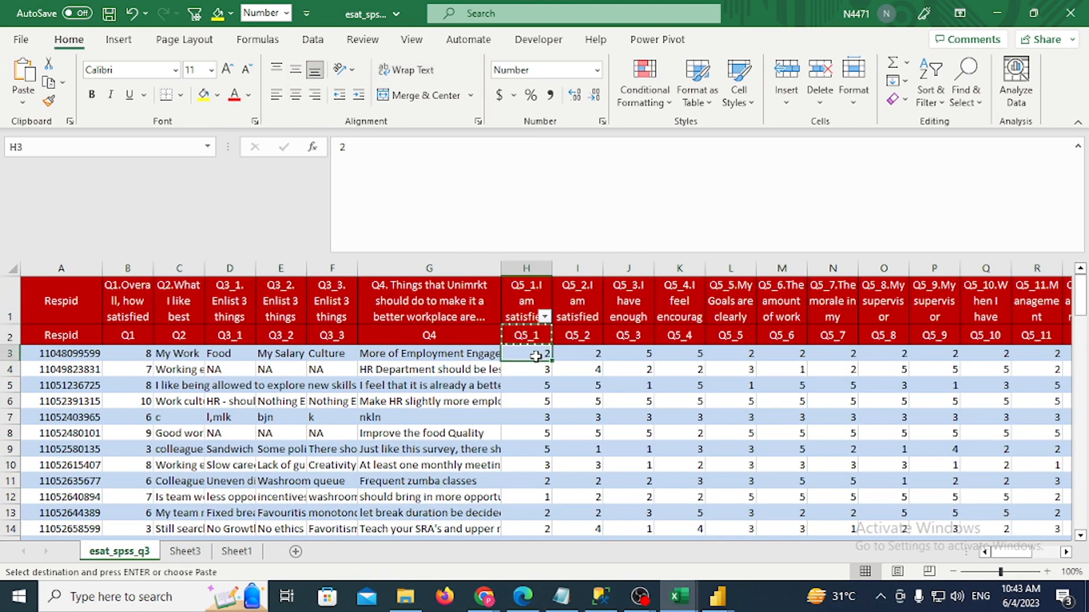
{"action": "key", "text": "ctrl+shift+Down"}
{"action": "key", "text": "ctrl+c"}
{"action": "key", "text": "ctrl+Page_Down"}
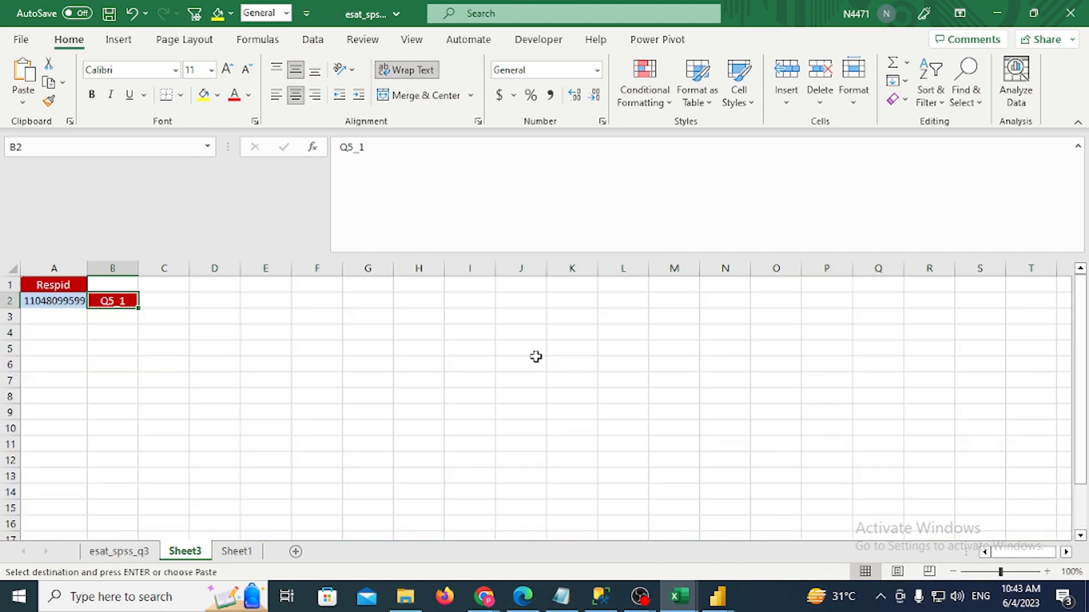
{"action": "key", "text": "Right"}
{"action": "key", "text": "ctrl+v"}
Copy the respondent ID and Q5_1 label in A2:B2 of Sheet3
{"action": "key", "text": "Left"}
{"action": "key", "text": "Left"}
{"action": "key", "text": "shift+Right"}
{"action": "key", "text": "ctrl+c"}
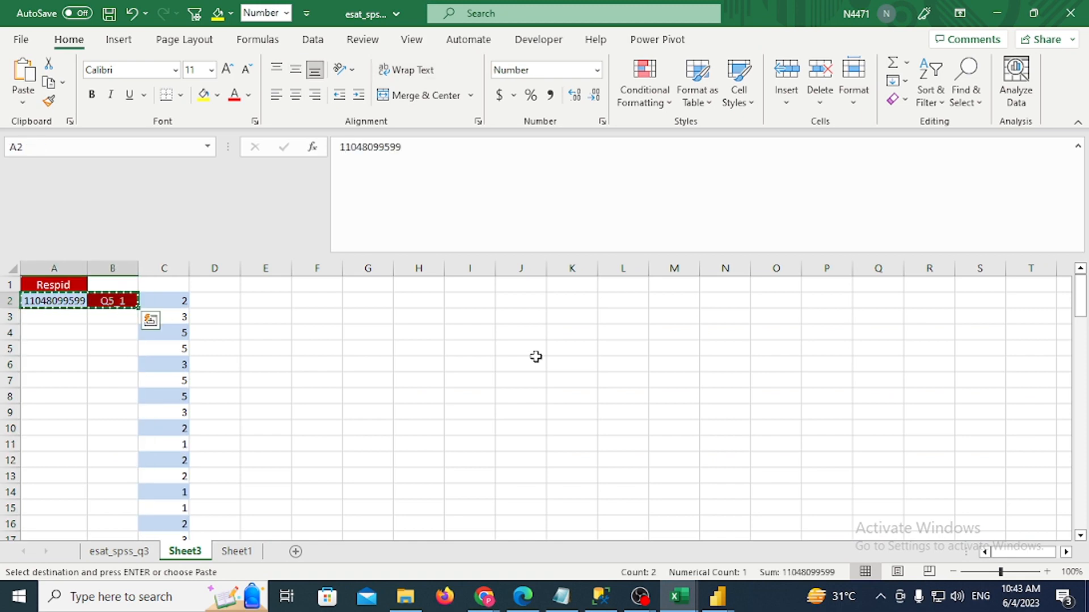
Fill the respondent ID and Q5_1 code from A2:B2 down to row 97, alongside the answers in column C
{"action": "key", "text": "Right"}
{"action": "key", "text": "Right"}
{"action": "key", "text": "ctrl+Down"}
{"action": "key", "text": "Left"}
{"action": "key", "text": "Left"}
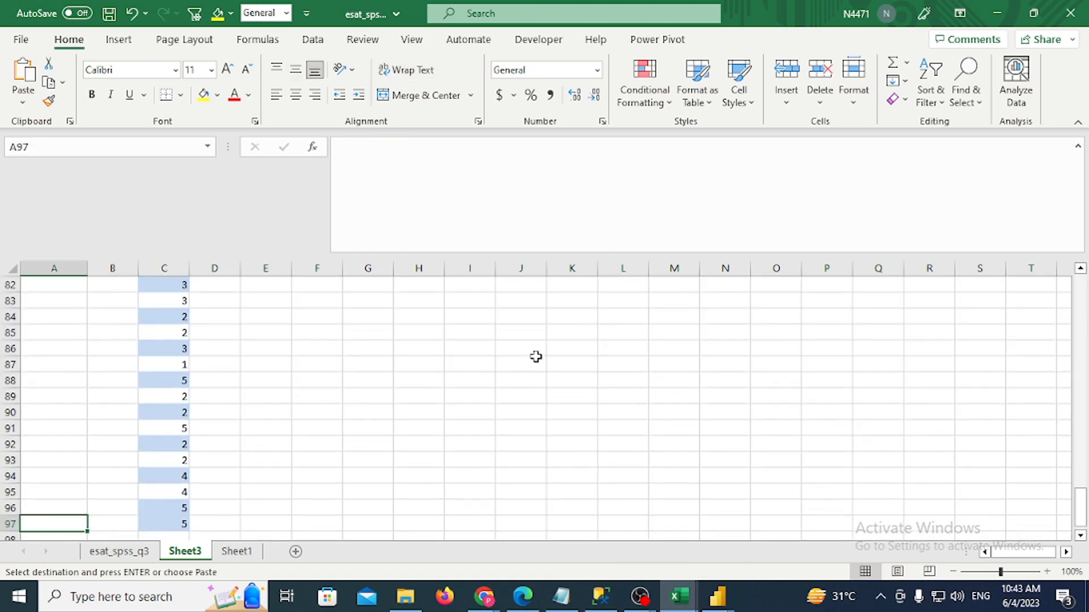
{"action": "key", "text": "ctrl+v"}
{"action": "key", "text": "ctrl+shift+Up"}
{"action": "key", "text": "Return"}
{"action": "key", "text": "ctrl+Home"}
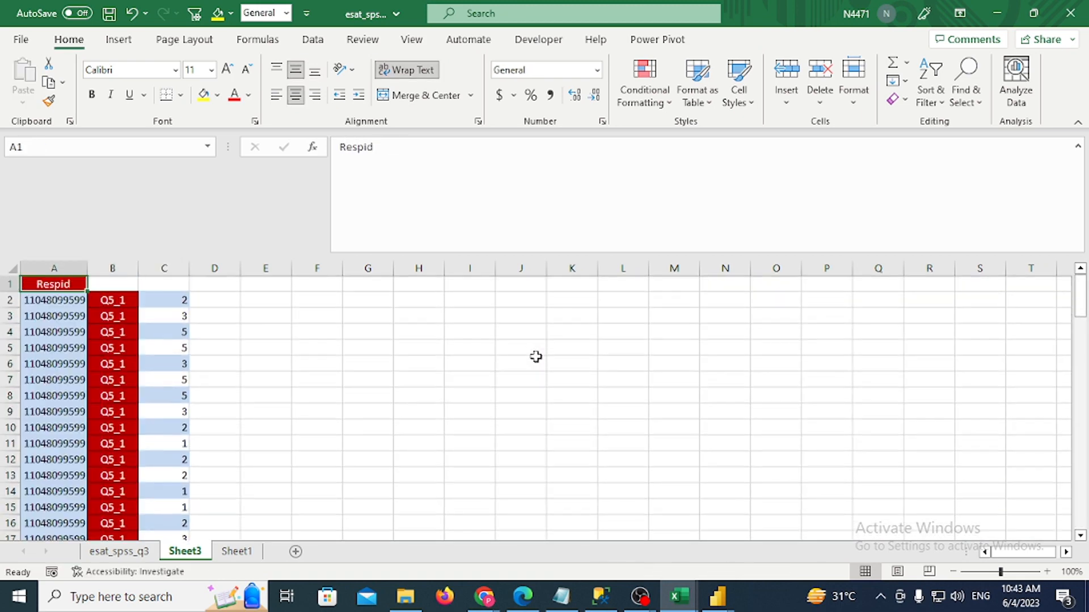
Copy the respondent IDs from the second respondent onward on esat_spss_q3 and paste them from A3 down on Sheet3
{"action": "key", "text": "Return"}
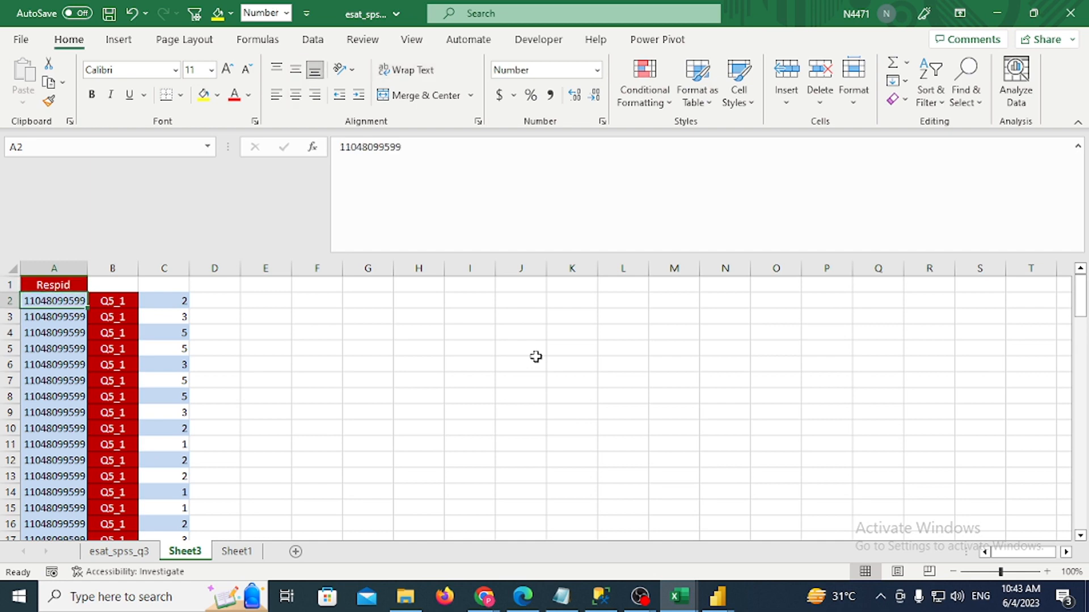
{"action": "key", "text": "Tab"}
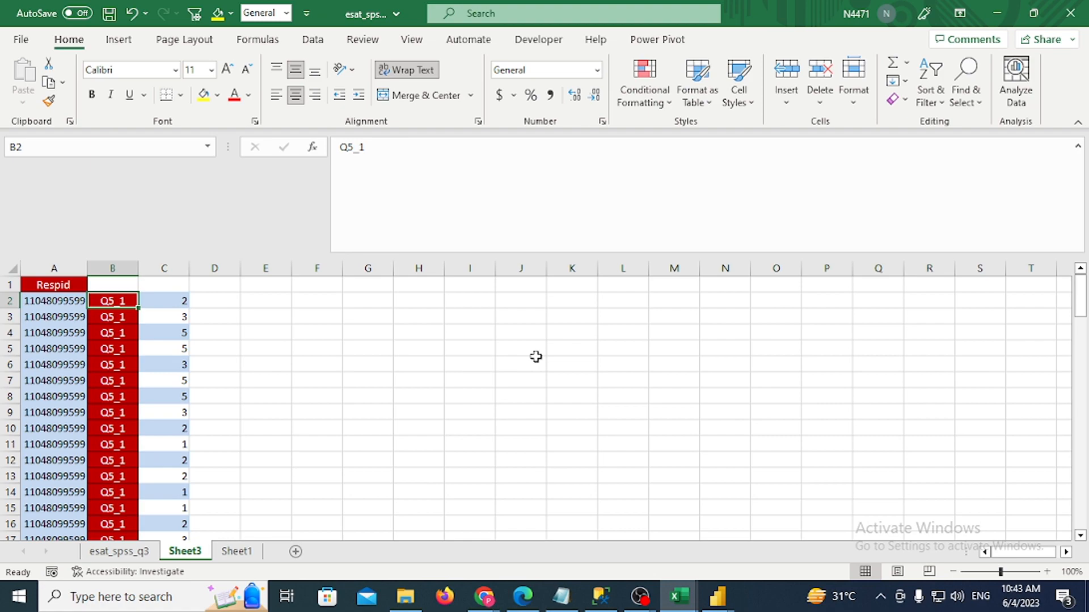
{"action": "key", "text": "ctrl+Page_Up"}
{"action": "key", "text": "Right"}
{"action": "key", "text": "Up"}
{"action": "key", "text": "Down"}
{"action": "key", "text": "Left"}
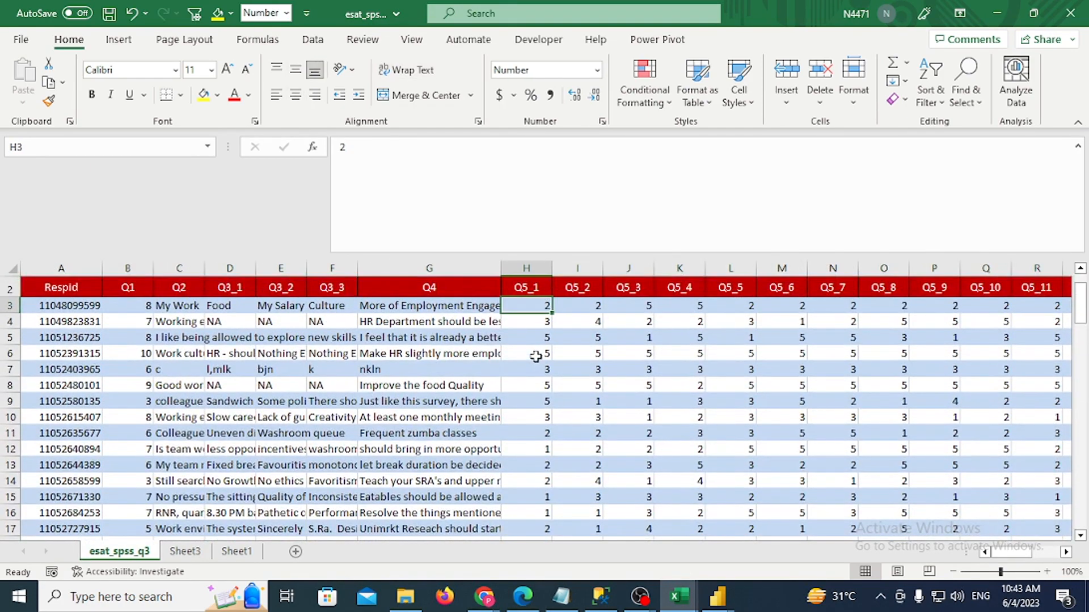
{"action": "key", "text": "ctrl+Left"}
{"action": "key", "text": "ctrl+shift+Down"}
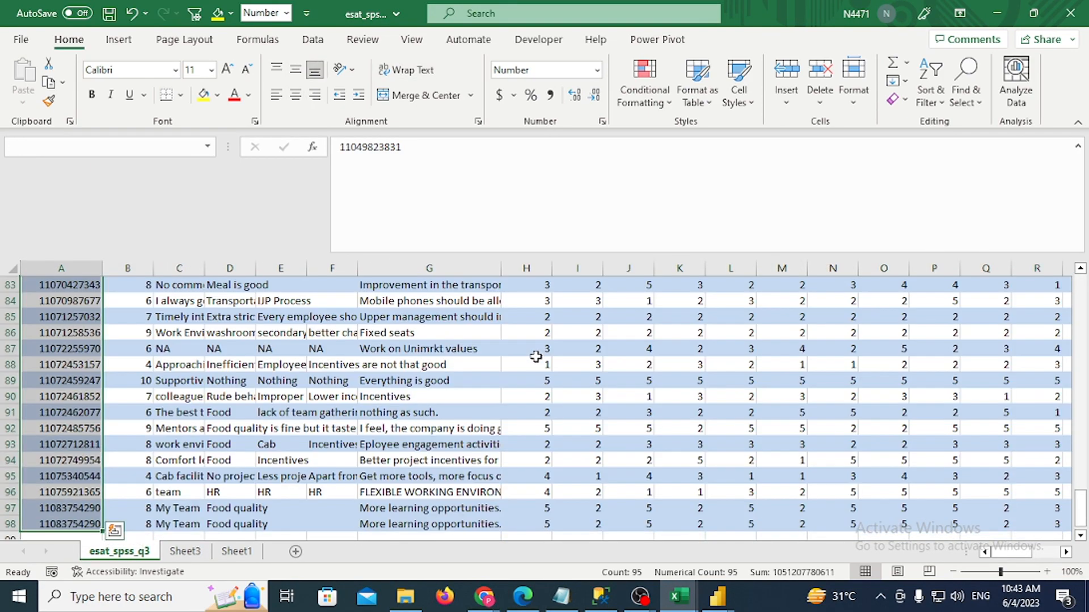
{"action": "key", "text": "ctrl+c"}
{"action": "key", "text": "ctrl+Page_Down"}
{"action": "key", "text": "Left"}
{"action": "key", "text": "Down"}
{"action": "key", "text": "ctrl+v"}
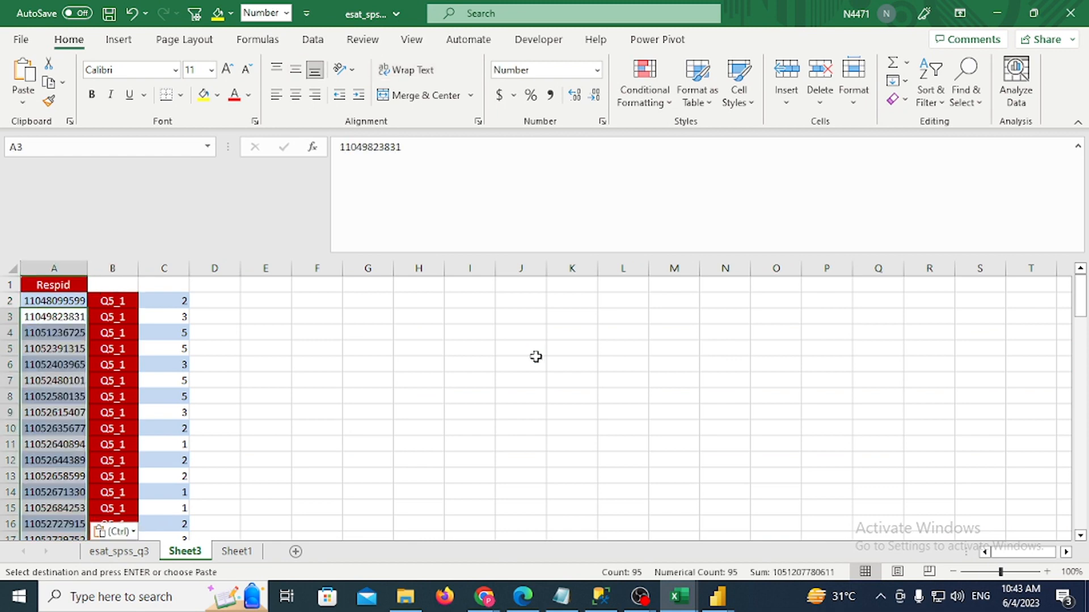
Check the respondent ID, question code and answer in the first two data rows of Sheet3
{"action": "key", "text": "Up"}
{"action": "key", "text": "Right"}
{"action": "key", "text": "Left"}
{"action": "key", "text": "Right"}
{"action": "key", "text": "Right"}
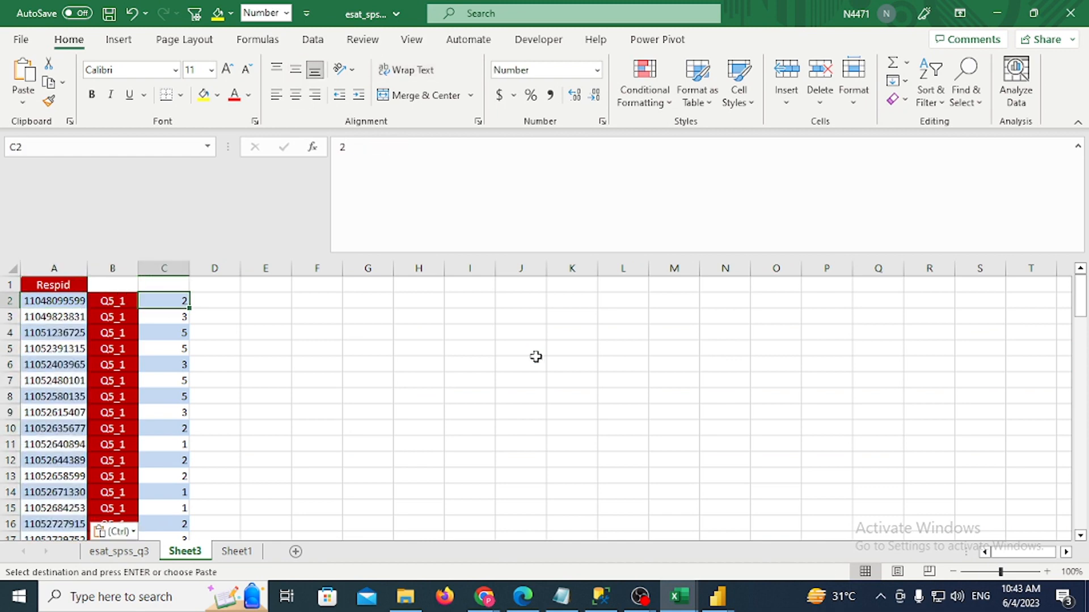
{"action": "key", "text": "Down"}
{"action": "key", "text": "Left"}
{"action": "key", "text": "Left"}
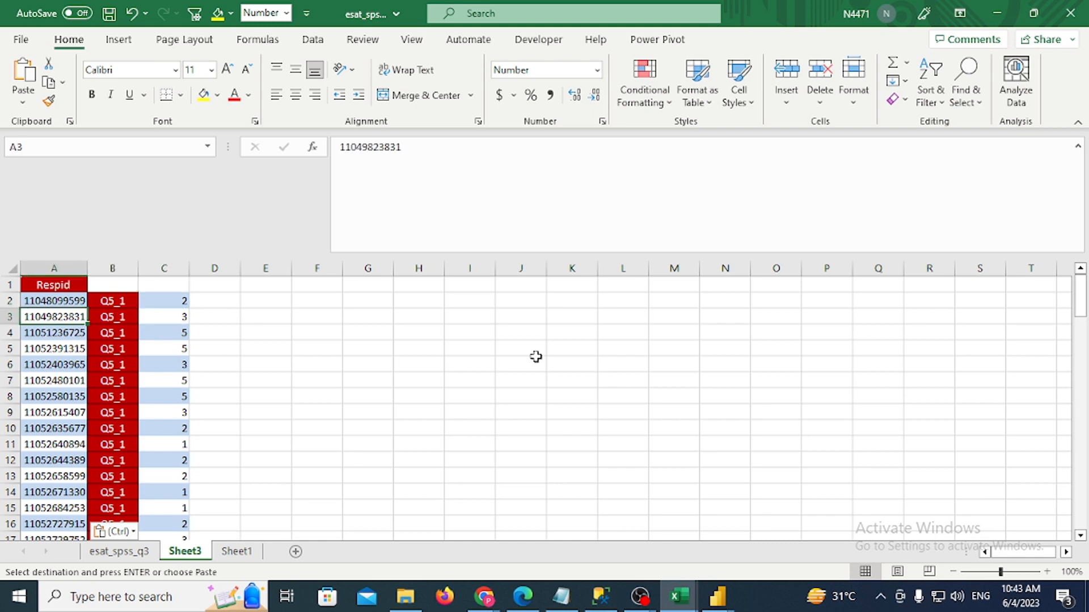
{"action": "key", "text": "Right"}
{"action": "key", "text": "Right"}
{"action": "key", "text": "Left"}
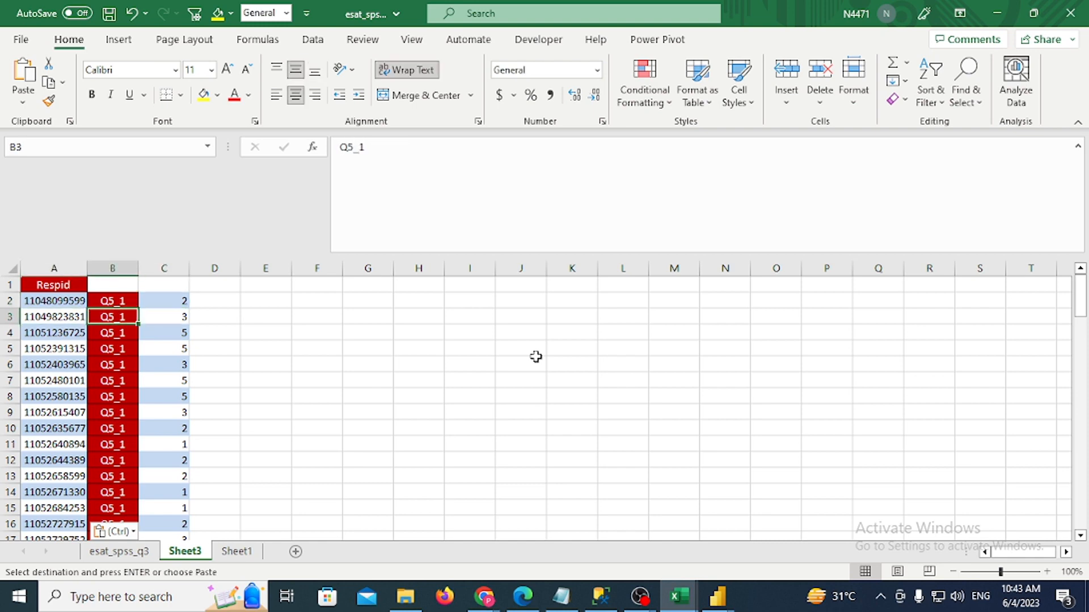
{"action": "key", "text": "Up"}
{"action": "key", "text": "Left"}
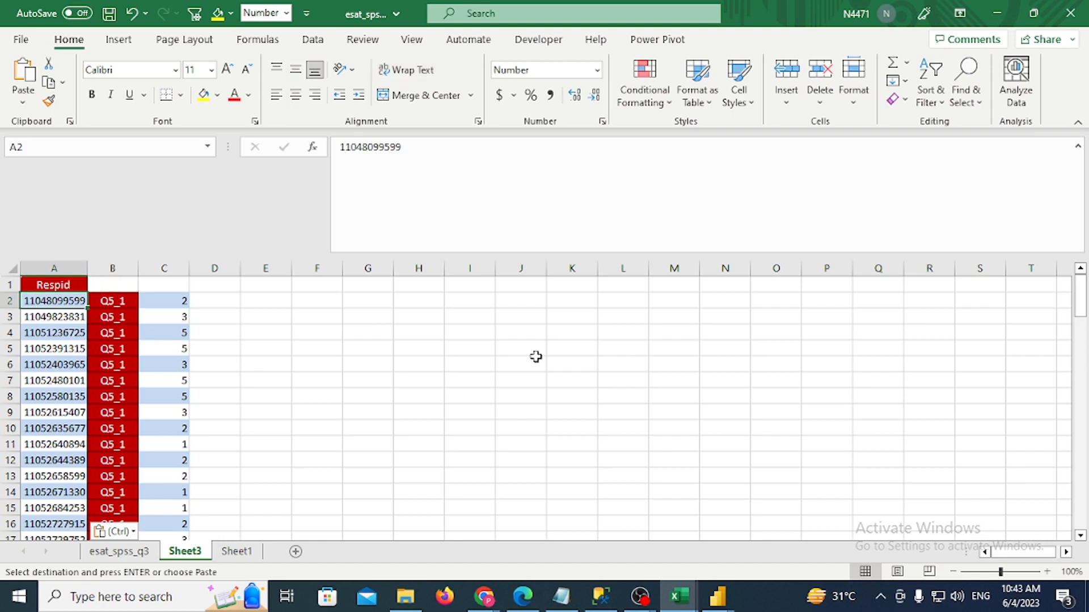
Copy all respondent IDs from A3 down on esat_spss_q3 and append them on Sheet3 starting at A98
{"action": "key", "text": "ctrl+Page_Up"}
{"action": "key", "text": "ctrl+Home"}
{"action": "key", "text": "Down"}
{"action": "key", "text": "Down"}
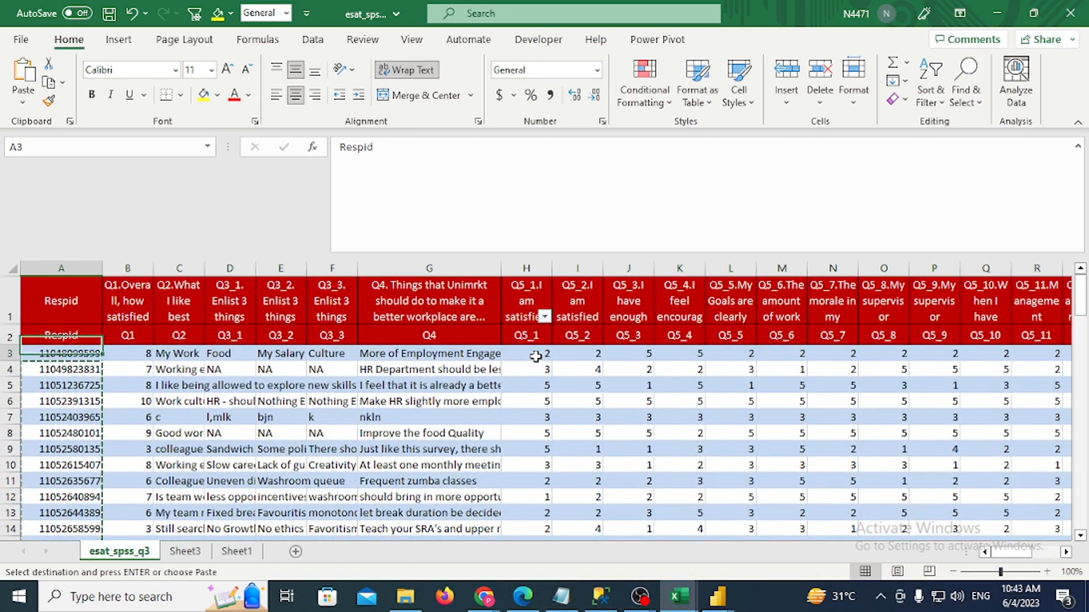
{"action": "key", "text": "ctrl+shift+Down"}
{"action": "key", "text": "ctrl+Page_Down"}
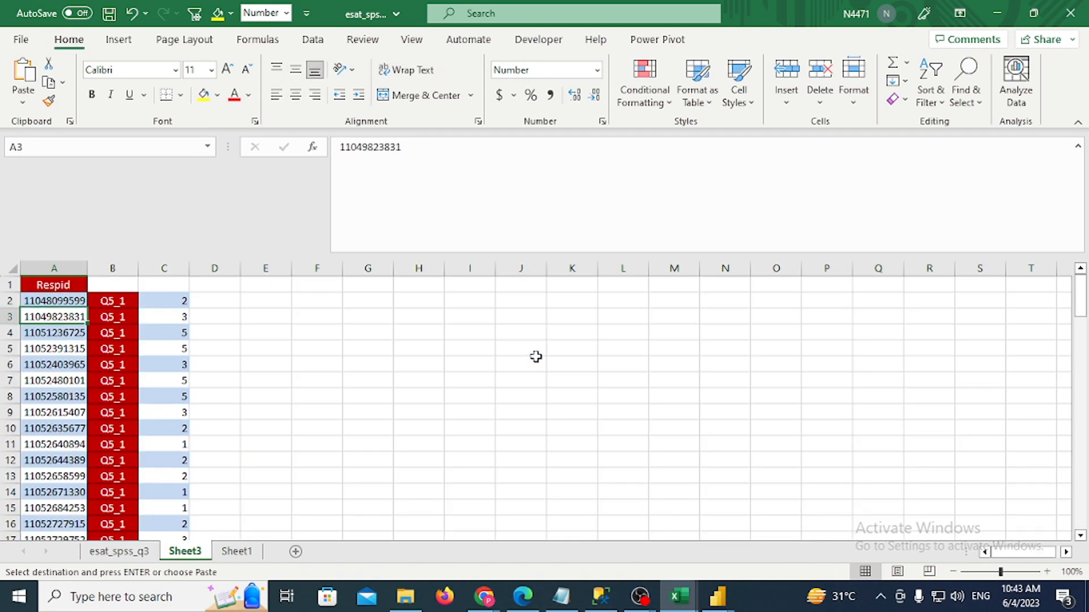
{"action": "key", "text": "ctrl+Down"}
{"action": "key", "text": "Down"}
{"action": "key", "text": "ctrl+v"}
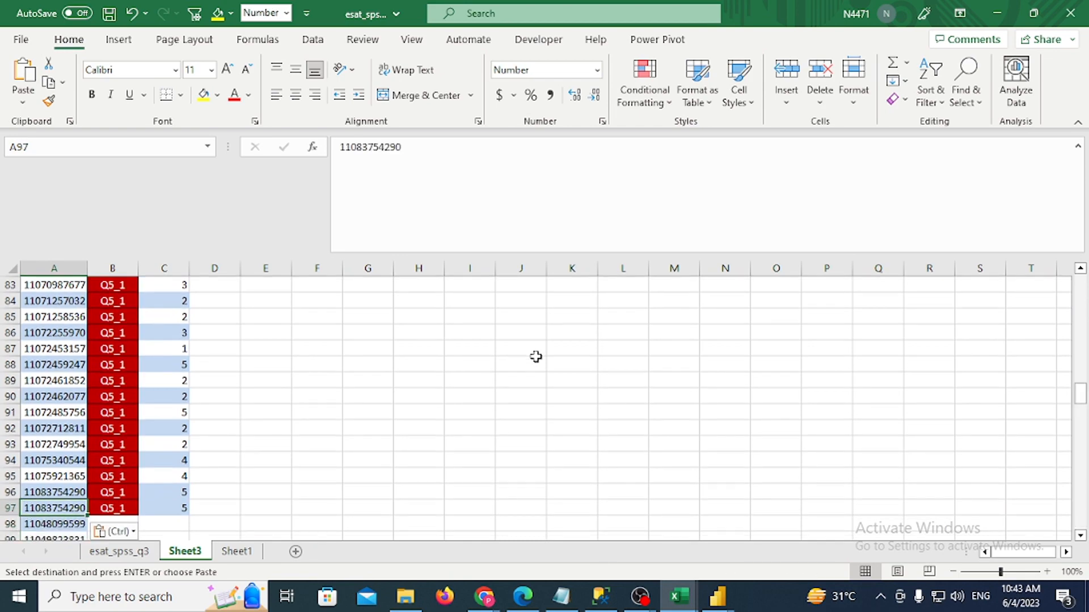
Copy the Q5_2 header from esat_spss_q3 into B98 on Sheet3
{"action": "key", "text": "Right"}
{"action": "key", "text": "ctrl+Page_Up"}
{"action": "key", "text": "Up"}
{"action": "key", "text": "Right"}
{"action": "key", "text": "Right"}
{"action": "key", "text": "Right"}
{"action": "key", "text": "Right"}
{"action": "key", "text": "Right"}
{"action": "key", "text": "Right"}
{"action": "key", "text": "Right"}
{"action": "key", "text": "Right"}
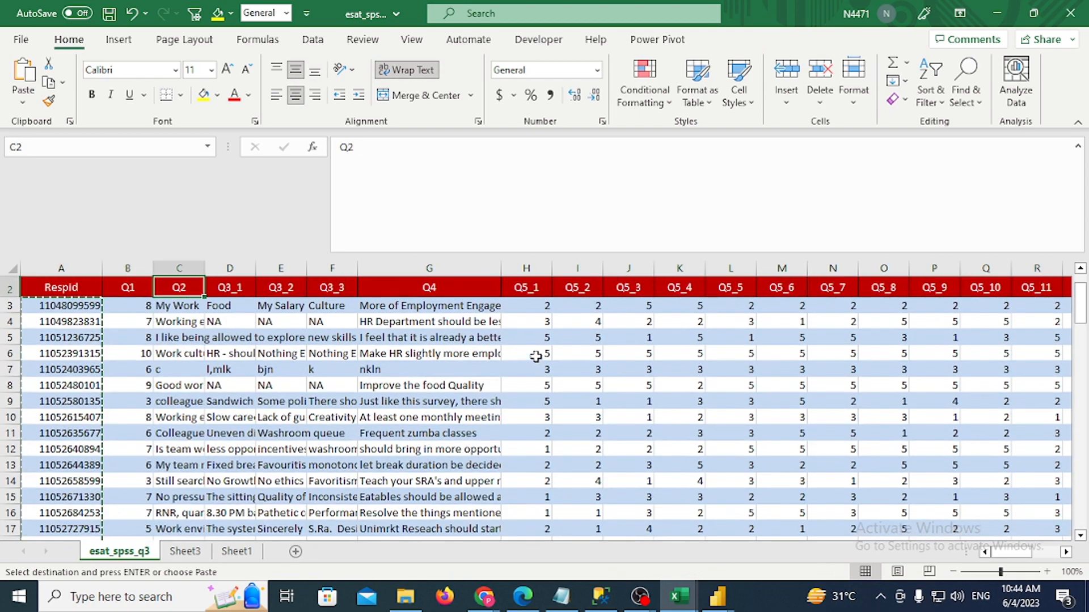
{"action": "key", "text": "ctrl+c"}
{"action": "key", "text": "ctrl+Page_Down"}
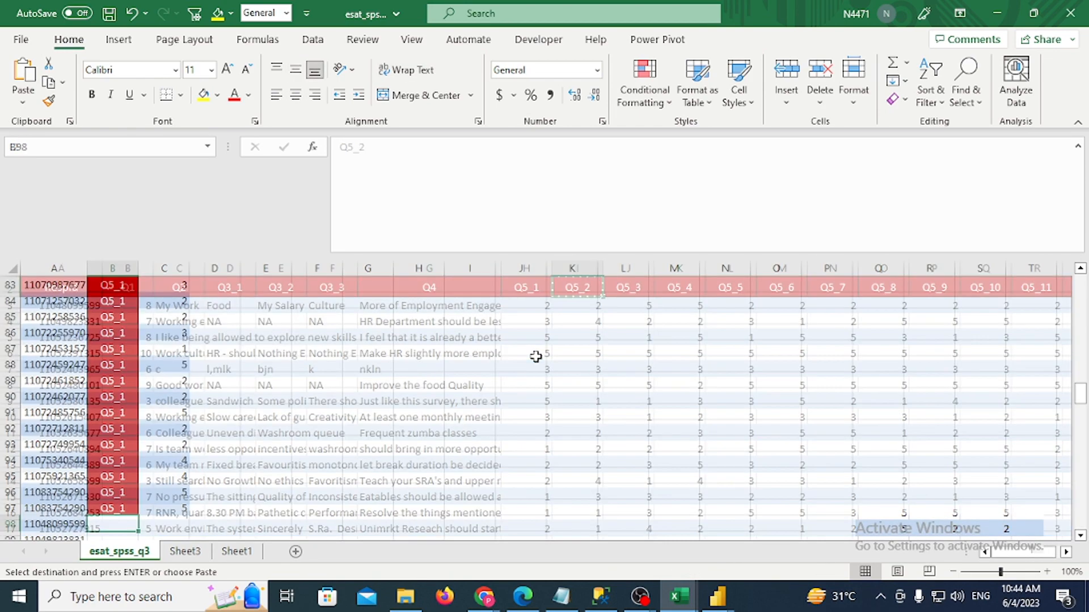
{"action": "key", "text": "ctrl+v"}
Fill the Q5_2 code through column B down to row 193 for the second block of respondent IDs
{"action": "key", "text": "Left"}
{"action": "key", "text": "ctrl+Down"}
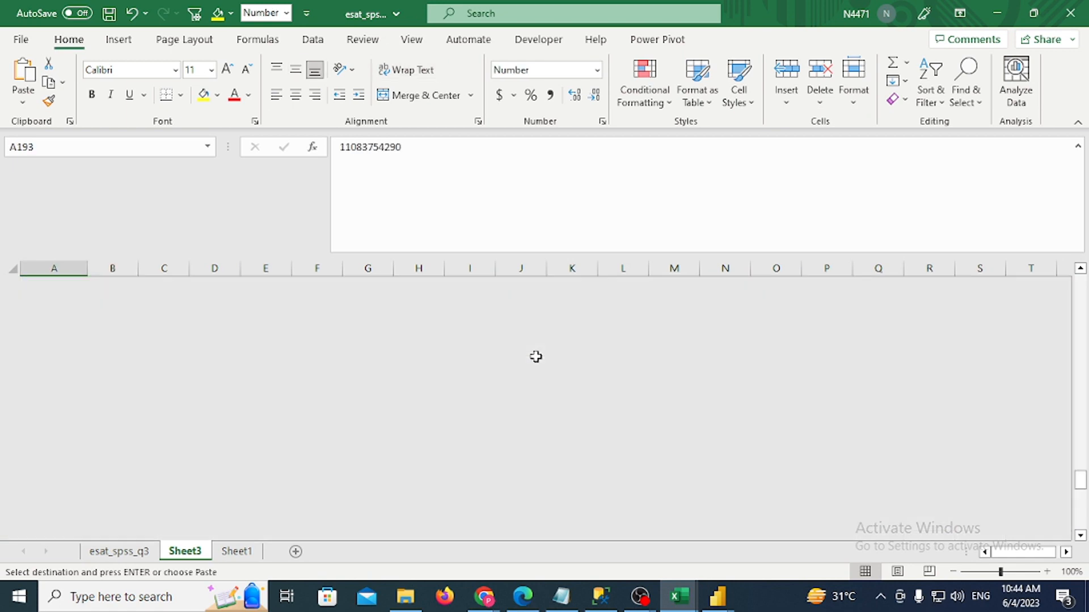
{"action": "key", "text": "Right"}
{"action": "key", "text": "ctrl+v"}
{"action": "key", "text": "ctrl+shift+Up"}
{"action": "key", "text": "ctrl+v"}
{"action": "key", "text": "ctrl+Up"}
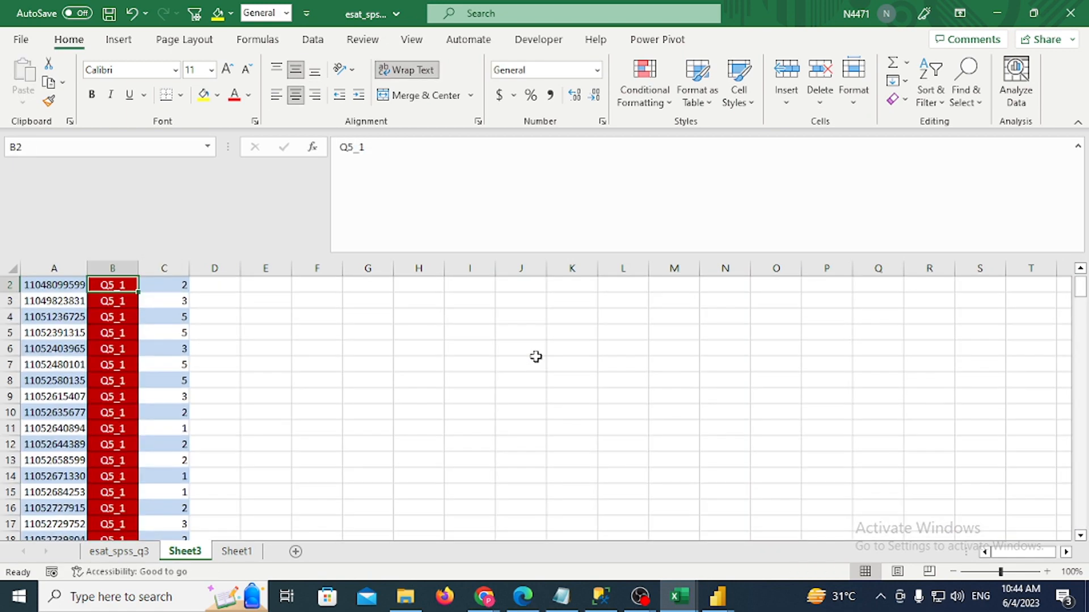
Copy the Q5_2 answers from column I of esat_spss_q3 and paste them on Sheet3 starting at C98
{"action": "key", "text": "Right"}
{"action": "key", "text": "ctrl+Down"}
{"action": "key", "text": "Down"}
{"action": "key", "text": "ctrl+Page_Up"}
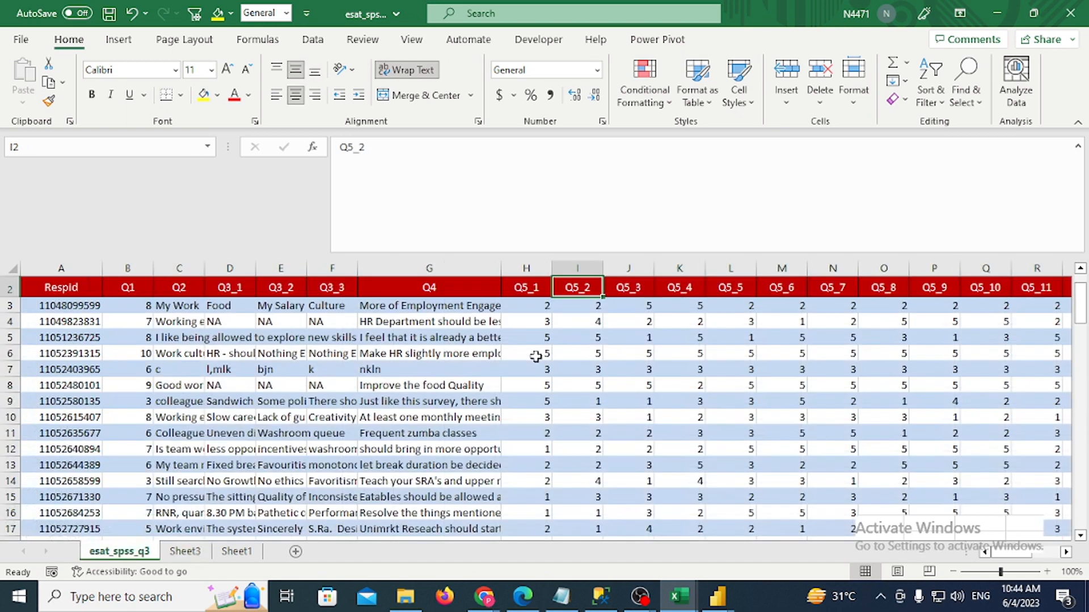
{"action": "key", "text": "Down"}
{"action": "key", "text": "ctrl+shift+Down"}
{"action": "key", "text": "ctrl+c"}
{"action": "key", "text": "ctrl+Page_Down"}
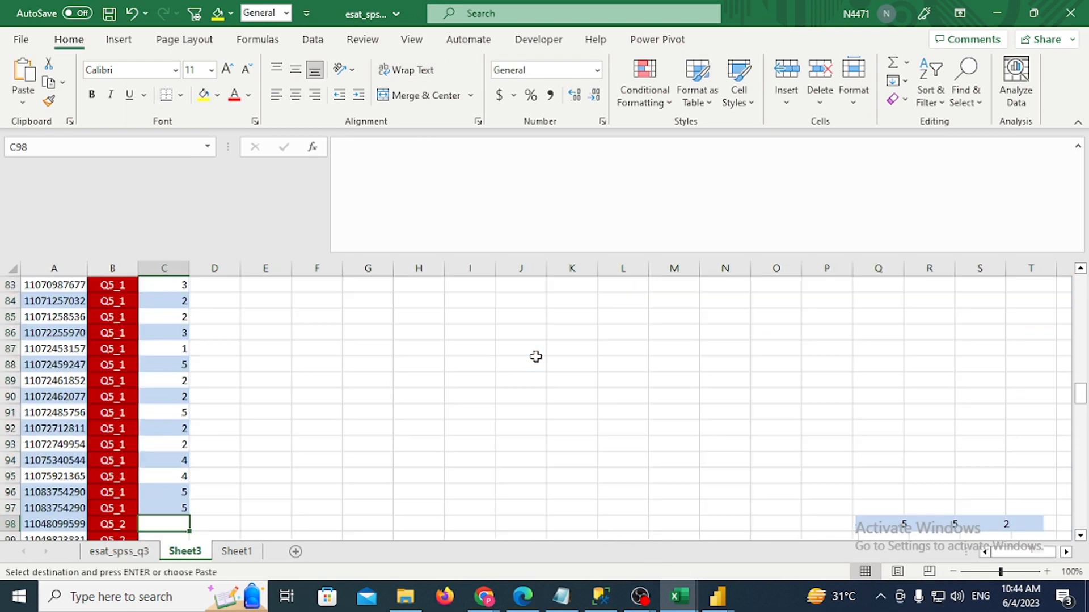
{"action": "key", "text": "ctrl+v"}
Enter the column headings "qurestion" in B1 and "st" in C1 of Sheet3
{"action": "key", "text": "ctrl+Up"}
{"action": "key", "text": "Up"}
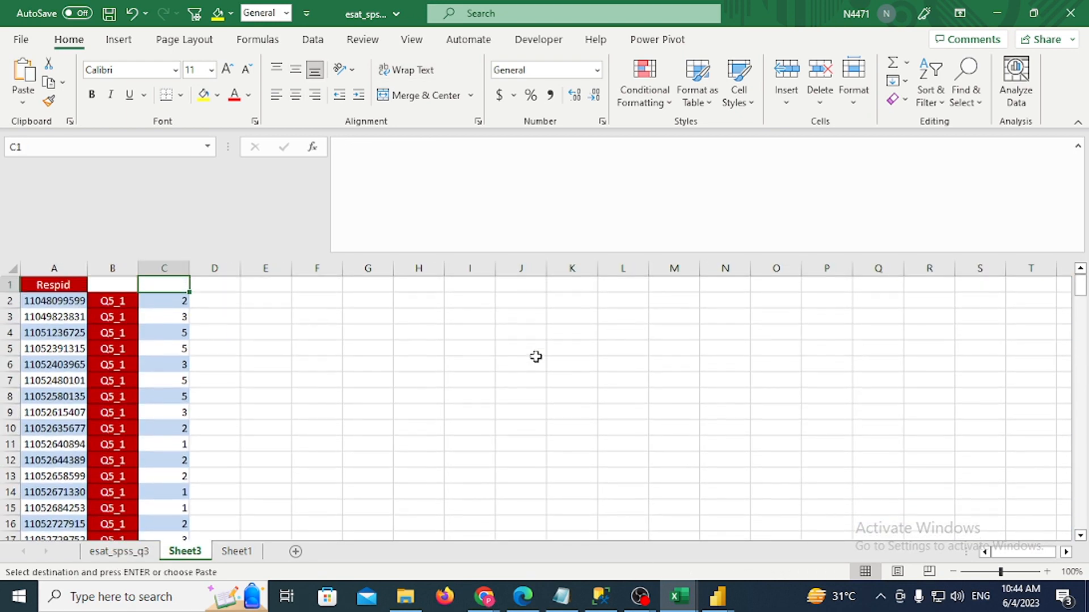
{"action": "key", "text": "Left"}
{"action": "type", "text": "qurestion"}
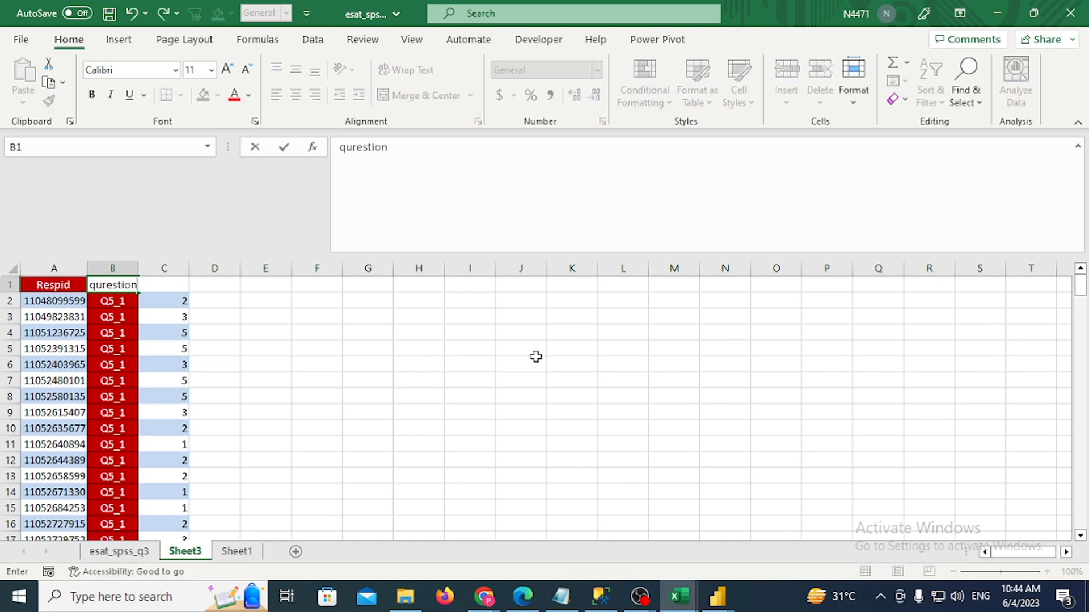
{"action": "key", "text": "Tab"}
{"action": "type", "text": "st"}
{"action": "key", "text": "Tab"}
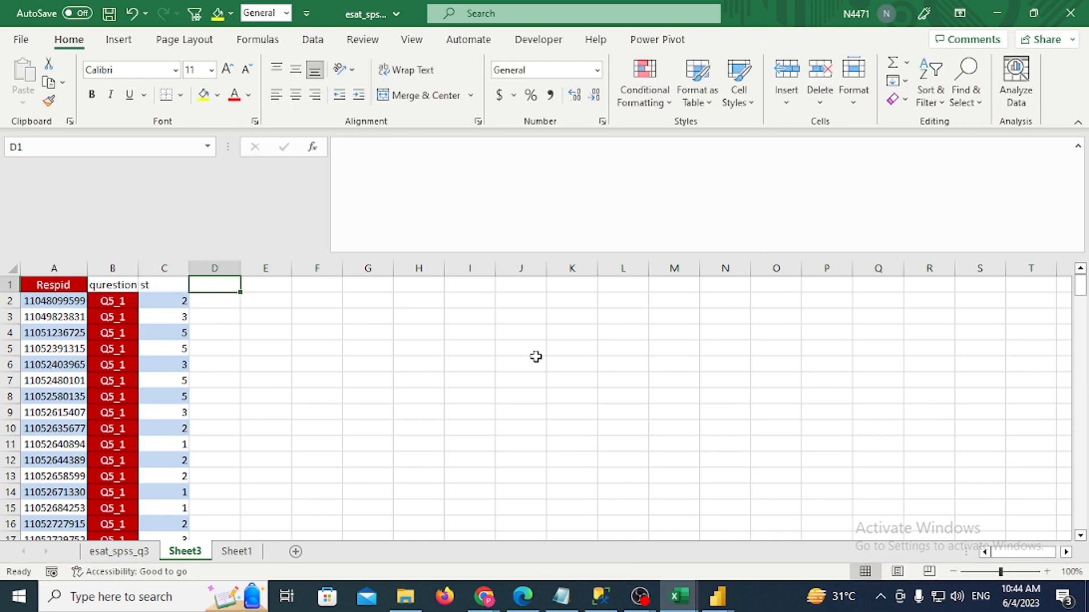
Create a PivotTable on a new worksheet from the Sheet3 range A1:C193
{"action": "key", "text": "Home"}
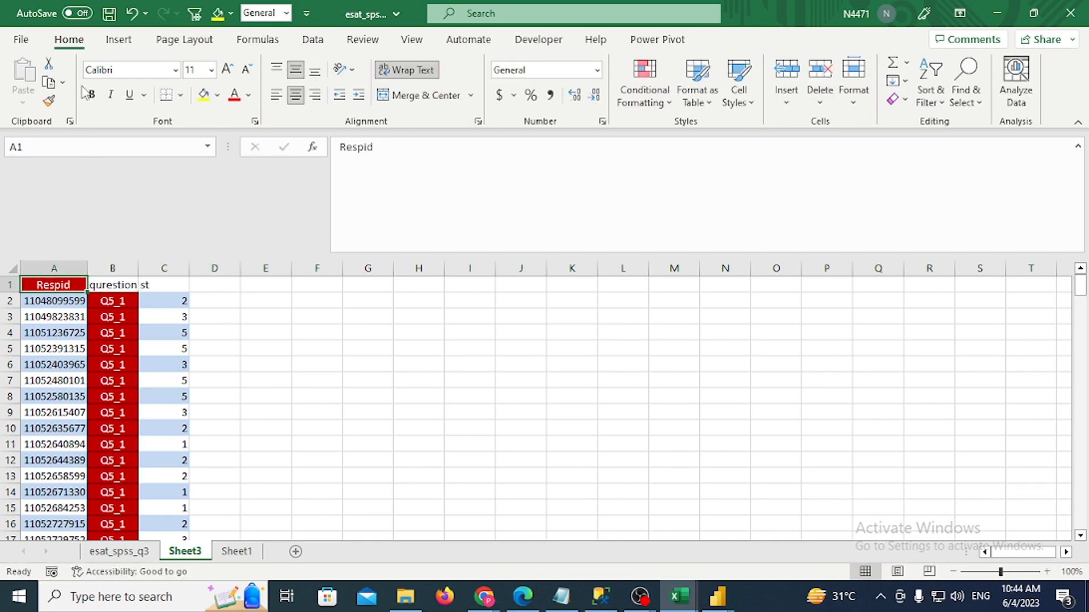
{"action": "left_click", "coordinate": [118, 39]}
{"action": "left_click", "coordinate": [20, 101]}
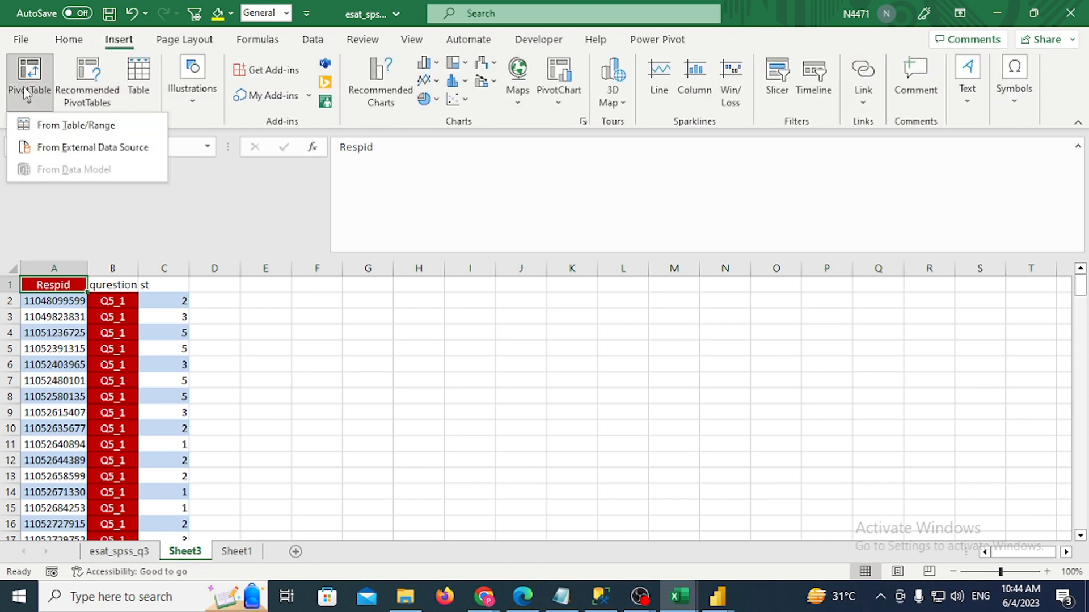
{"action": "left_click", "coordinate": [67, 125]}
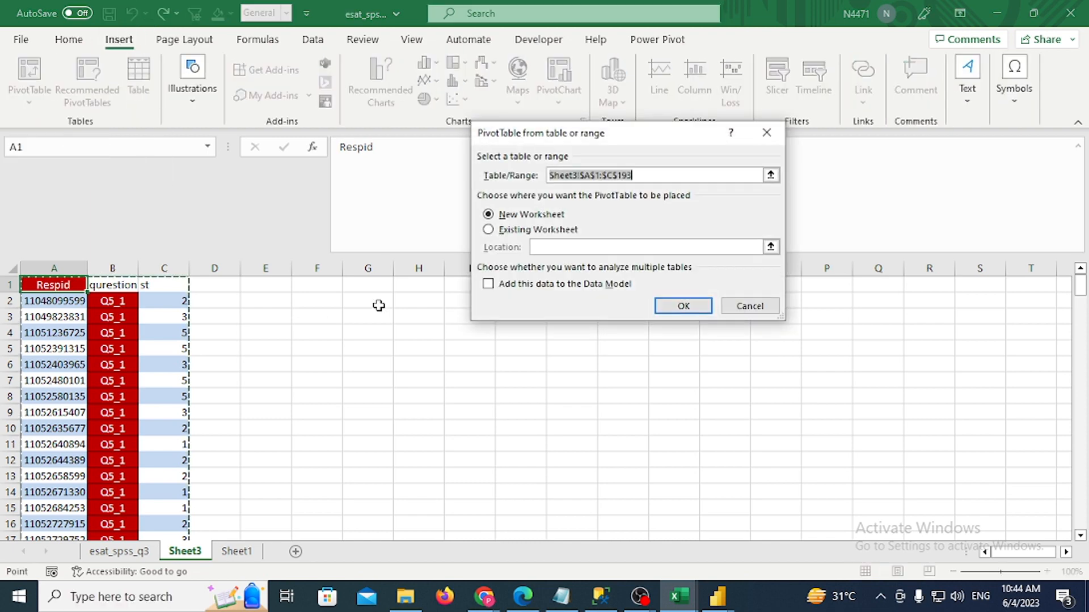
{"action": "left_click", "coordinate": [659, 305]}
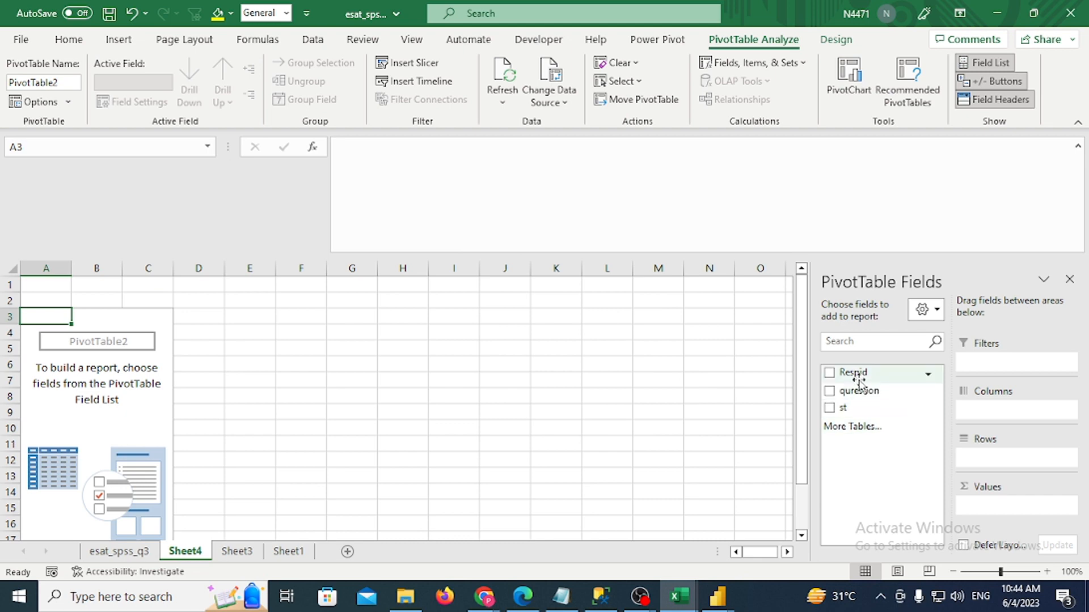
Lay out the PivotTable with qurestion as filter and st as both rows and values, summarizing the values by Count
{"action": "left_click_drag", "start_coordinate": [862, 391], "coordinate": [978, 457]}
{"action": "left_click_drag", "start_coordinate": [859, 408], "coordinate": [1004, 507]}
{"action": "left_click", "coordinate": [1065, 506]}
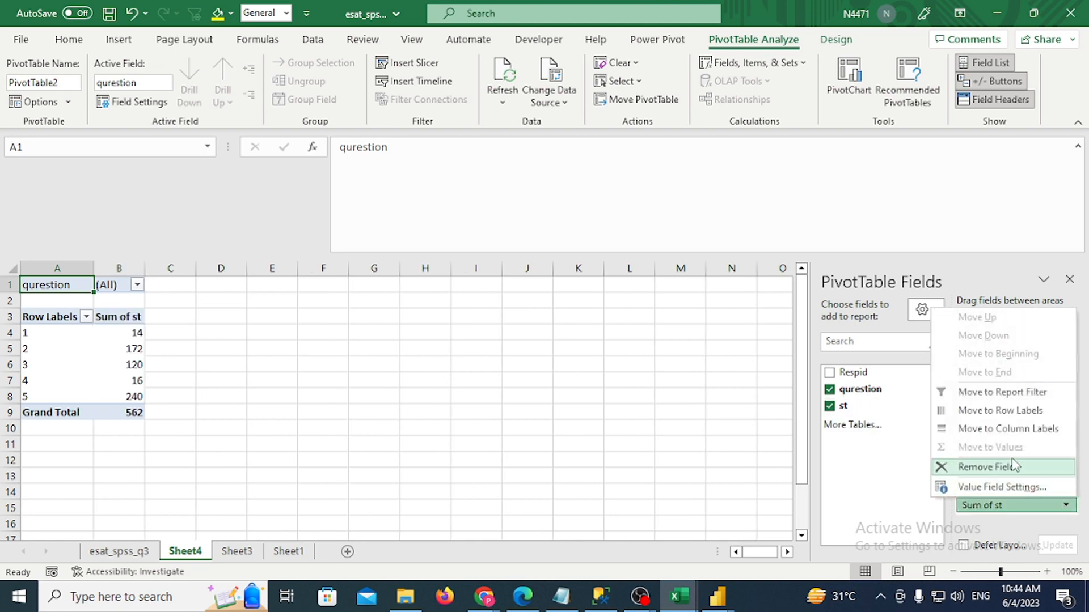
{"action": "left_click", "coordinate": [994, 488]}
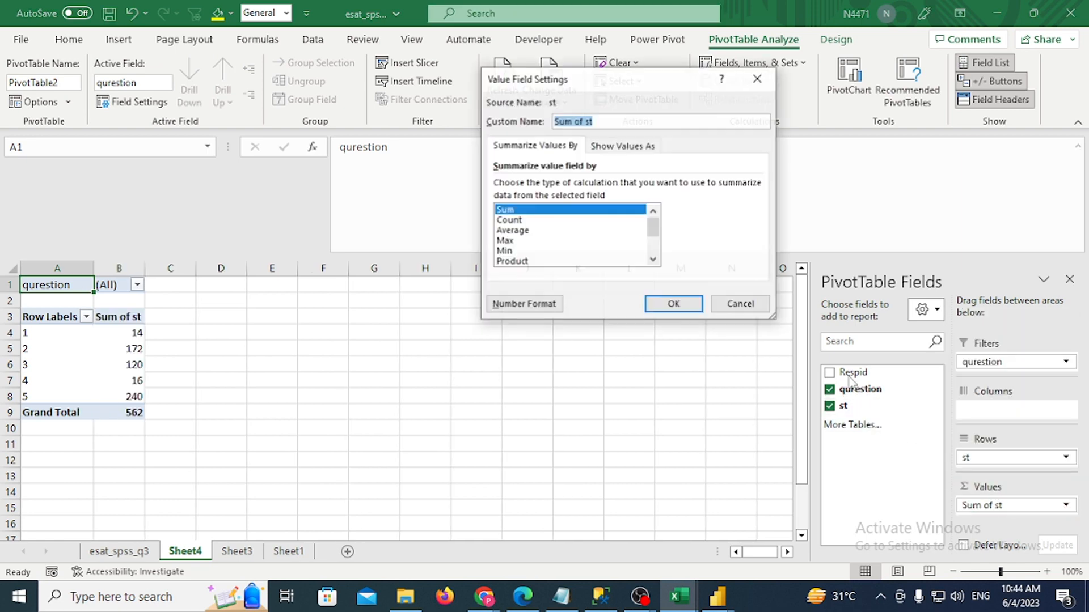
{"action": "left_click", "coordinate": [541, 220]}
{"action": "left_click", "coordinate": [674, 305]}
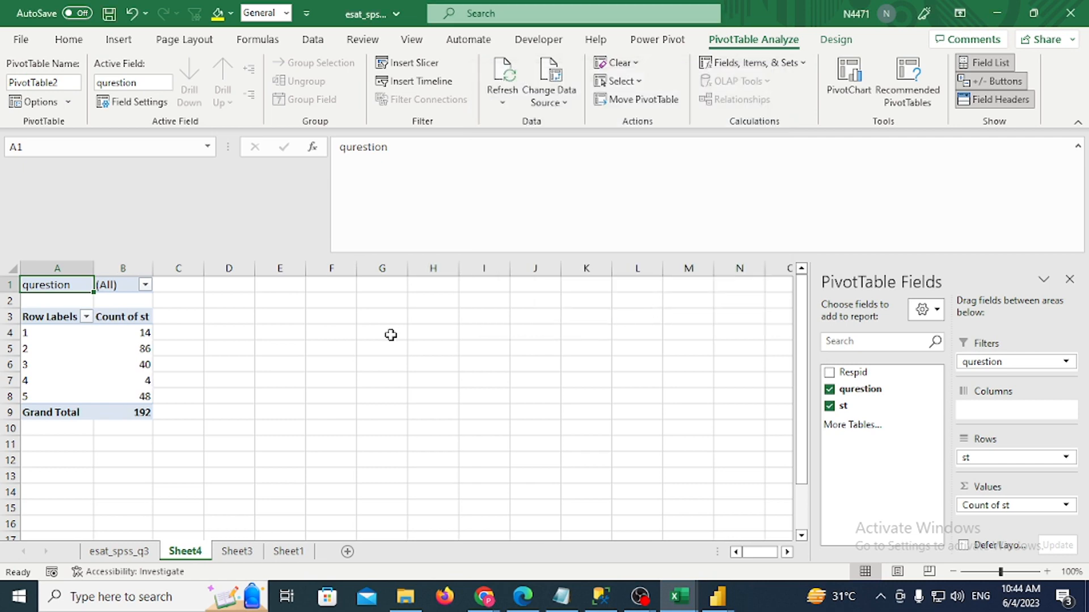
Filter the PivotTable to question Q5_1 and select the count for answer 1
{"action": "left_click", "coordinate": [146, 284]}
{"action": "left_click", "coordinate": [40, 336]}
{"action": "left_click", "coordinate": [86, 483]}
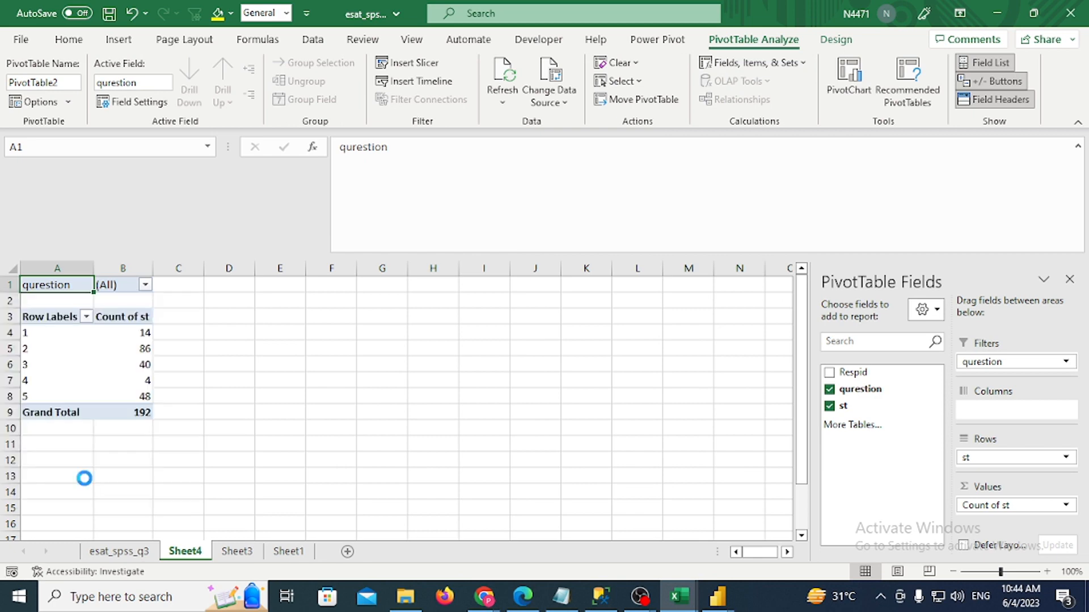
{"action": "left_click", "coordinate": [140, 333]}
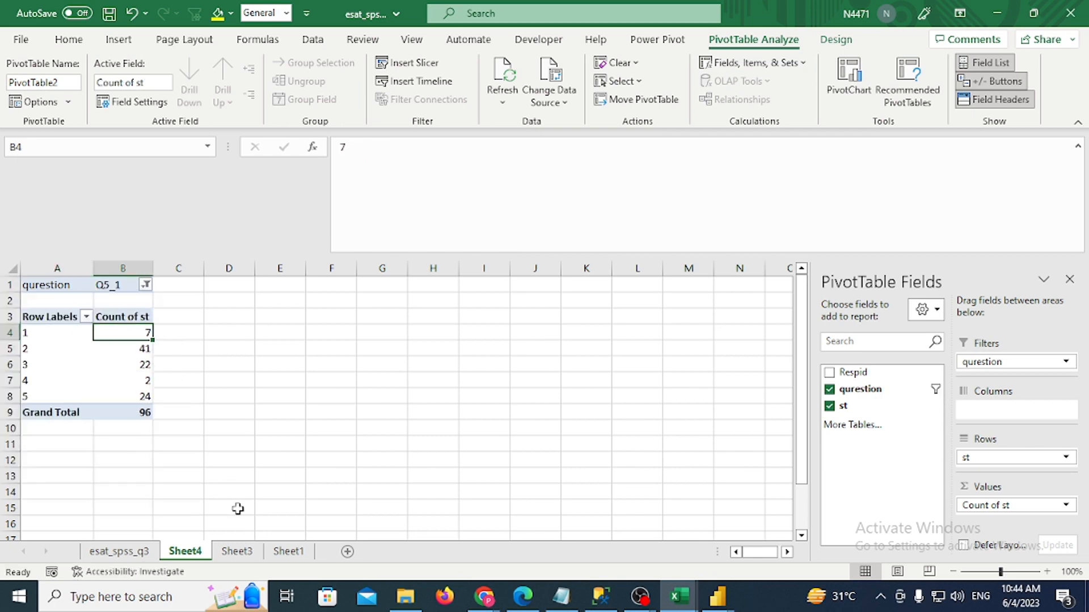
Review the Q5_2 count table on Sheet1 and the question headings of the esat_spss_q3 source data
{"action": "left_click", "coordinate": [288, 551]}
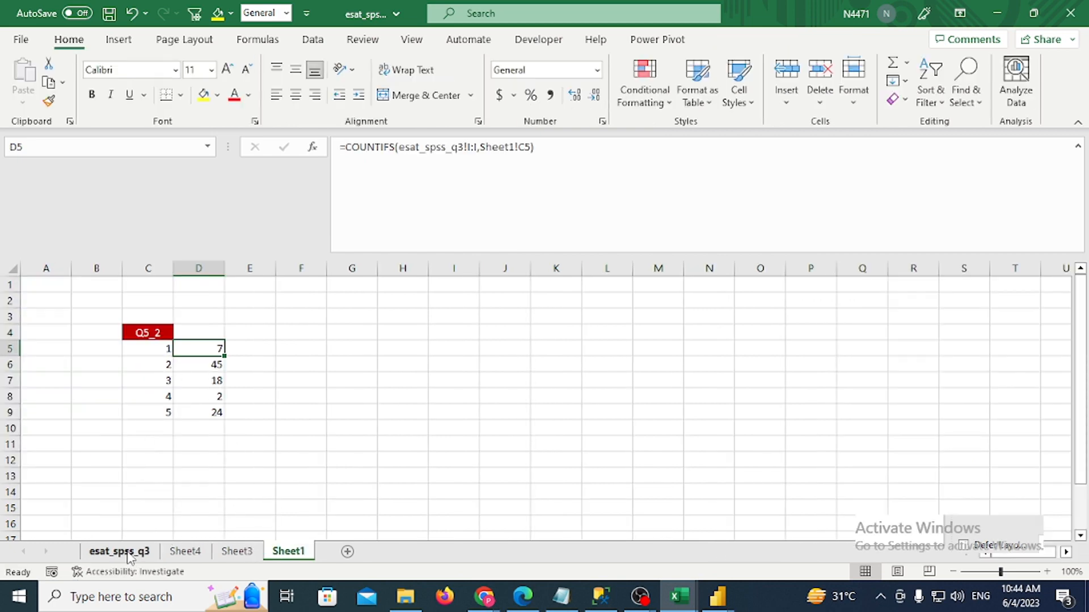
{"action": "left_click", "coordinate": [185, 552]}
{"action": "left_click", "coordinate": [119, 551]}
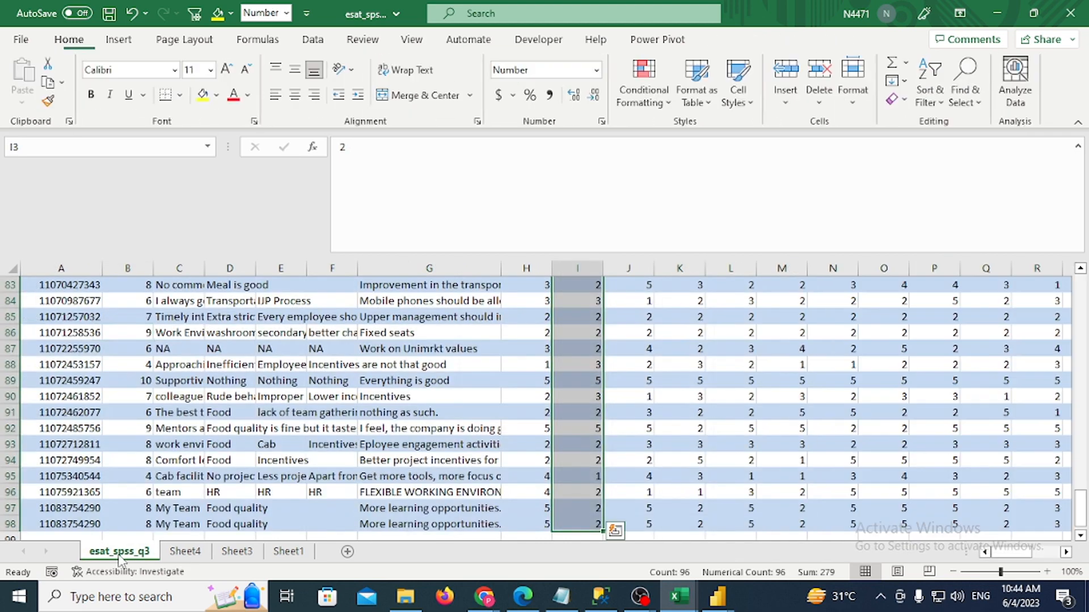
{"action": "left_click", "coordinate": [274, 427]}
{"action": "key", "text": "Up"}
{"action": "key", "text": "Up"}
{"action": "key", "text": "Up"}
{"action": "key", "text": "Up"}
{"action": "key", "text": "Up"}
{"action": "key", "text": "Up"}
{"action": "key", "text": "Up"}
{"action": "key", "text": "Up"}
{"action": "key", "text": "Up"}
{"action": "key", "text": "Up"}
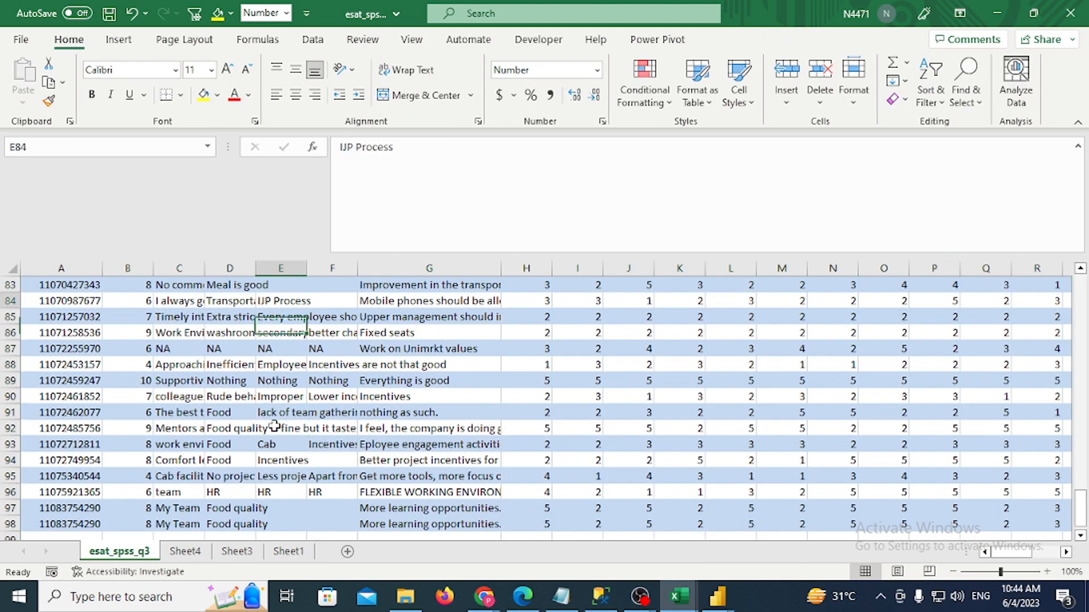
{"action": "key", "text": "ctrl+Up"}
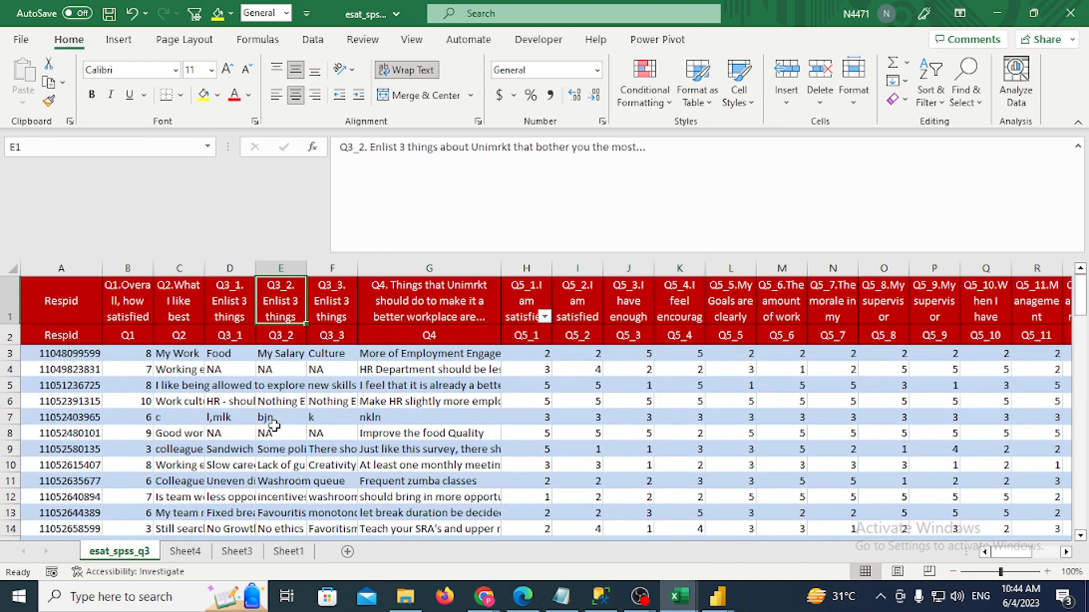
{"action": "key", "text": "ctrl+Left"}
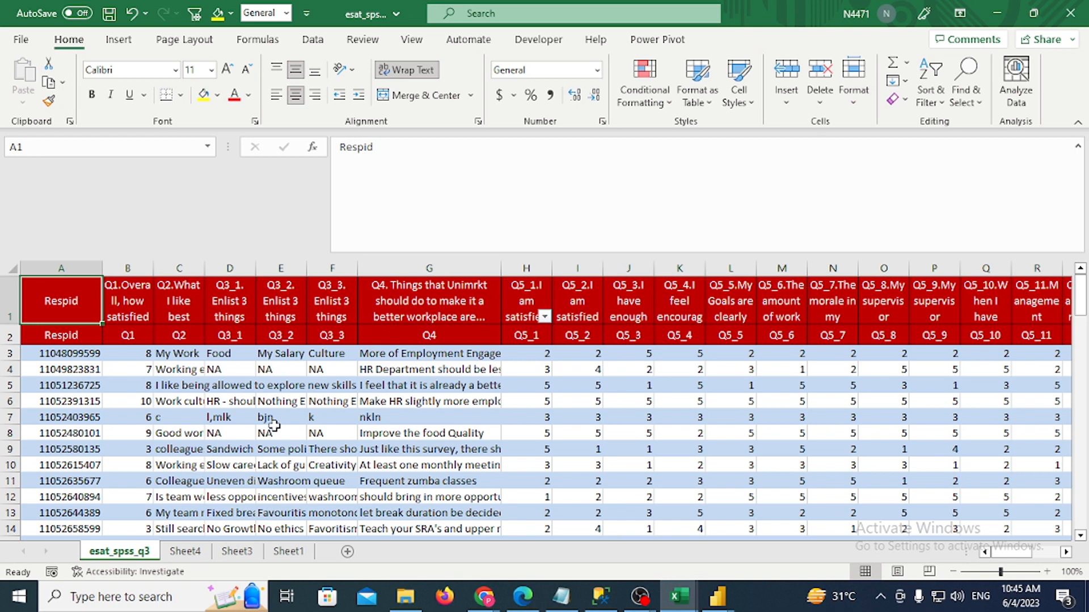
Compare the question columns across row 2 of esat_spss_q3 with the long response table on Sheet3
{"action": "key", "text": "Down"}
{"action": "key", "text": "ctrl+Right"}
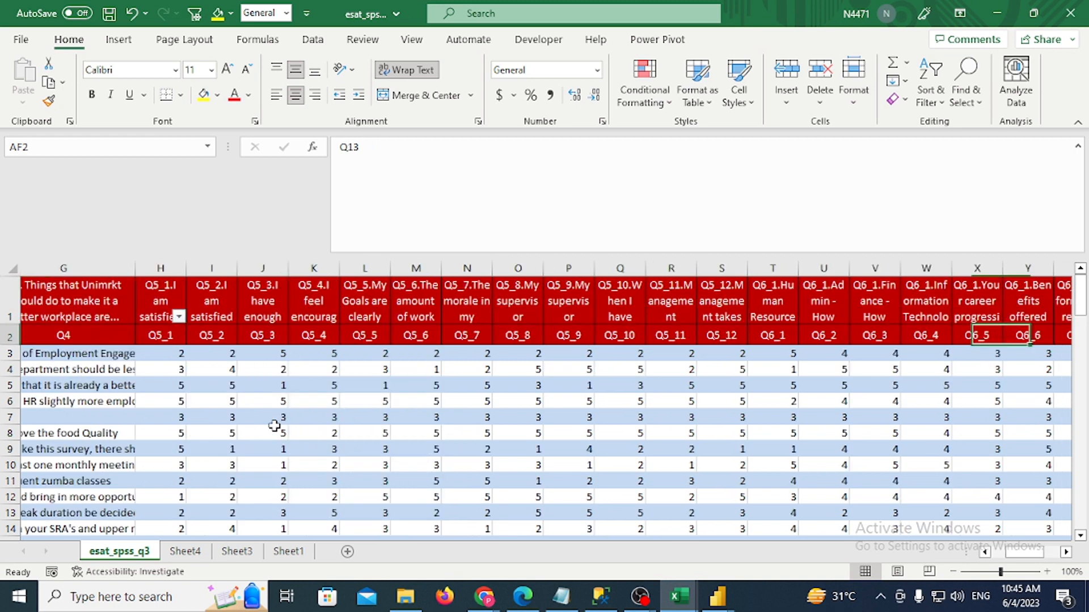
{"action": "key", "text": "ctrl+Page_Down"}
{"action": "key", "text": "ctrl+Page_Down"}
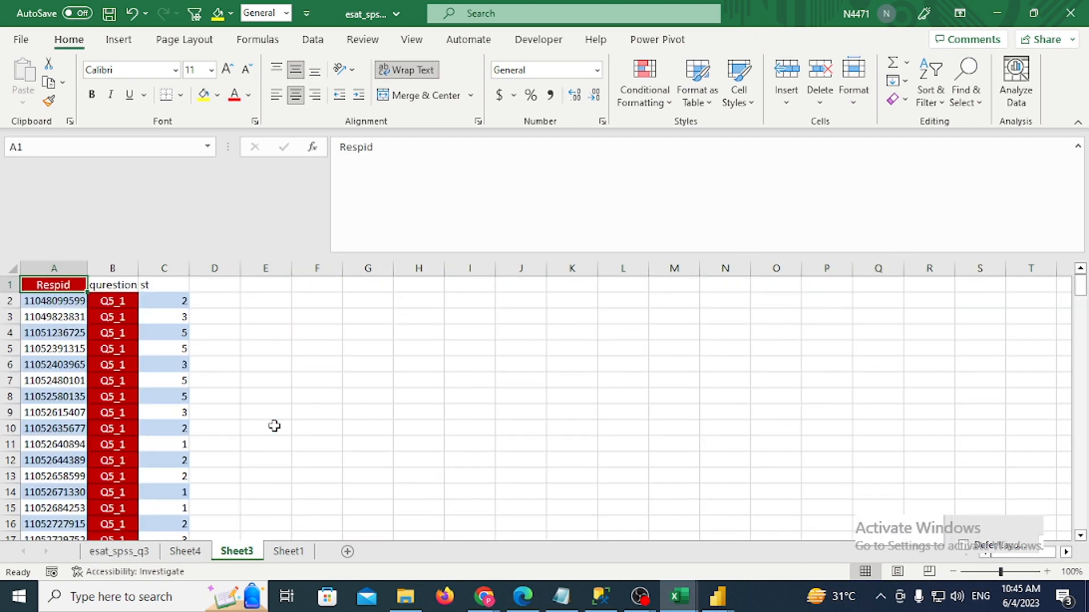
{"action": "key", "text": "ctrl+Page_Up"}
{"action": "key", "text": "ctrl+Page_Up"}
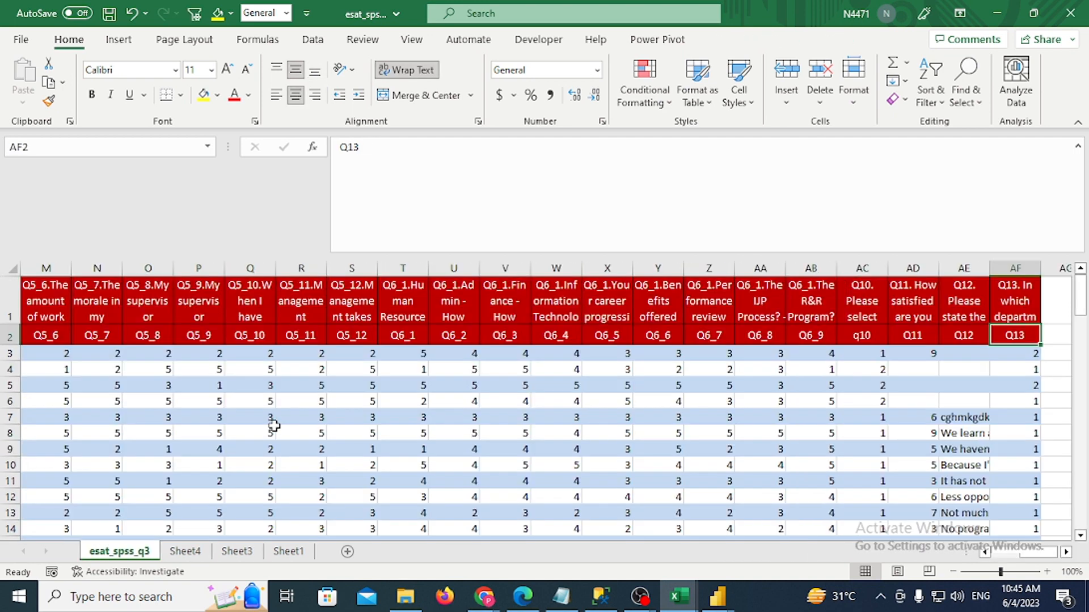
{"action": "key", "text": "ctrl+Page_Down"}
{"action": "key", "text": "ctrl+Page_Down"}
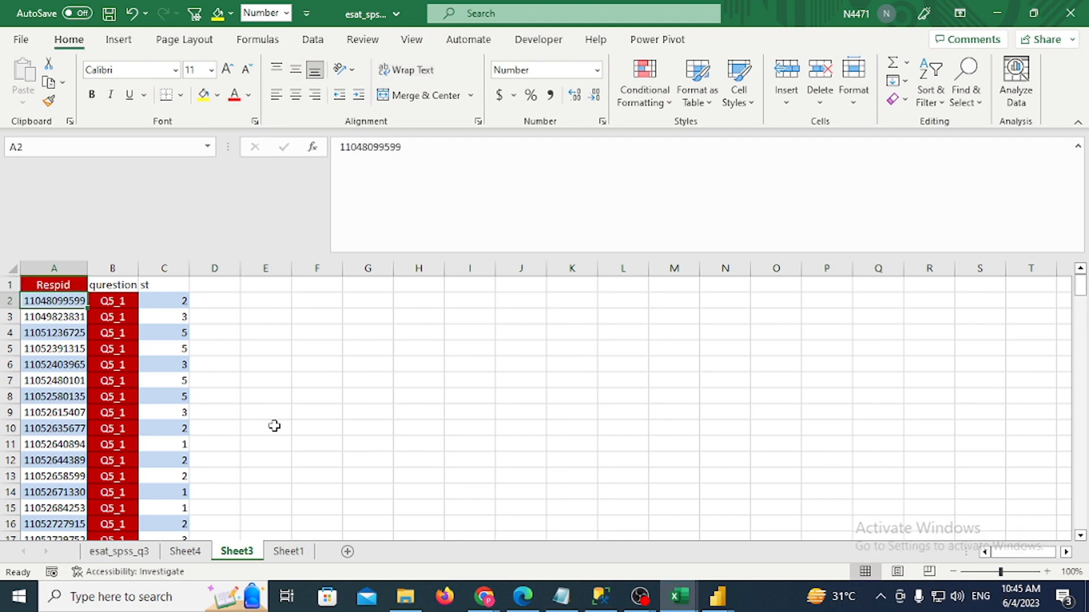
{"action": "key", "text": "ctrl+Down"}
{"action": "key", "text": "ctrl+Up"}
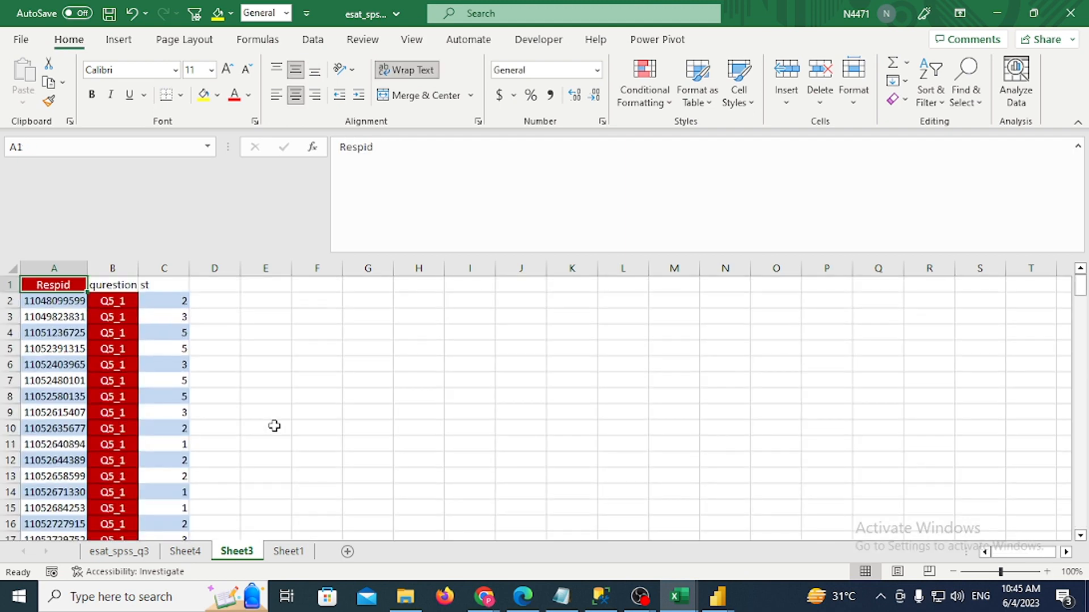
{"action": "key", "text": "ctrl+Page_Up"}
{"action": "key", "text": "ctrl+Page_Up"}
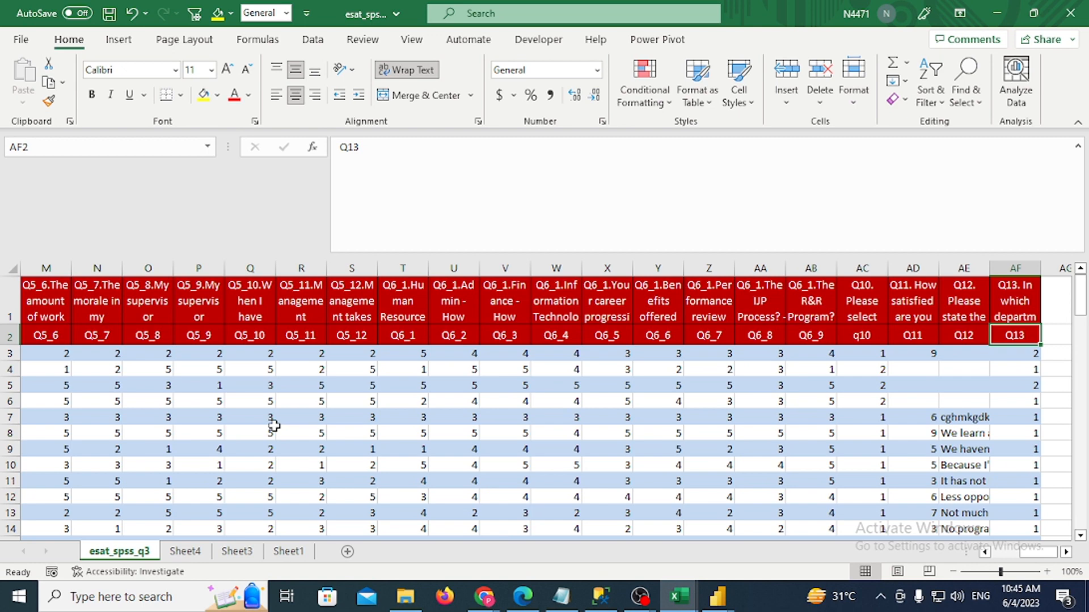
Review the Sheet3 columns and the Q5_2 count table on Sheet1, and return to cell A1 of esat_spss_q3
{"action": "key", "text": "Home"}
{"action": "key", "text": "ctrl+Page_Down"}
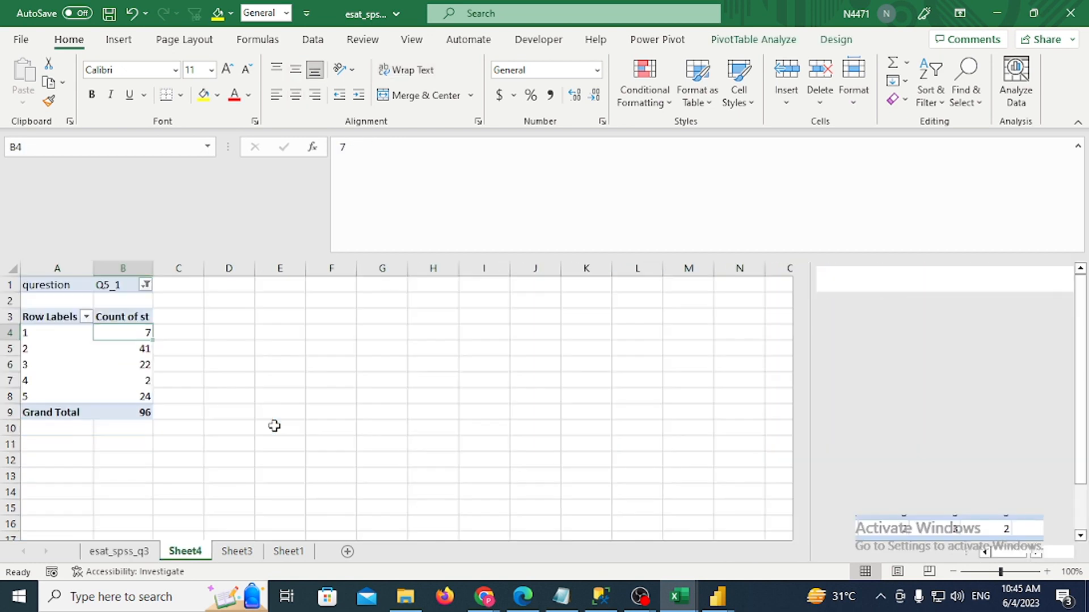
{"action": "key", "text": "ctrl+Page_Down"}
{"action": "key", "text": "Right"}
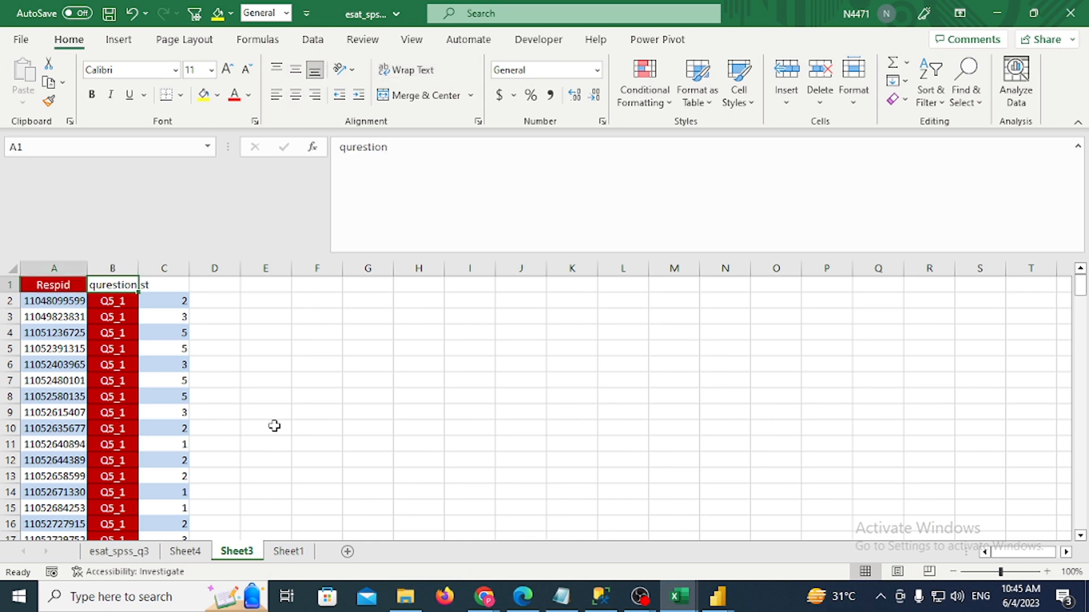
{"action": "key", "text": "Left"}
{"action": "key", "text": "Right"}
{"action": "key", "text": "Right"}
{"action": "key", "text": "Right"}
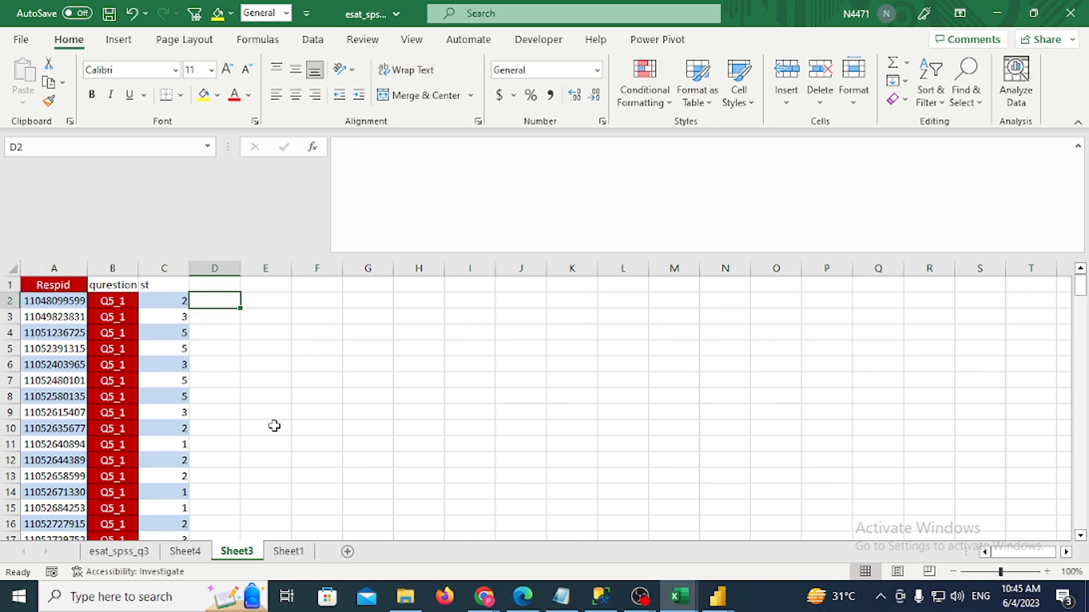
{"action": "key", "text": "ctrl+Page_Down"}
{"action": "key", "text": "Left"}
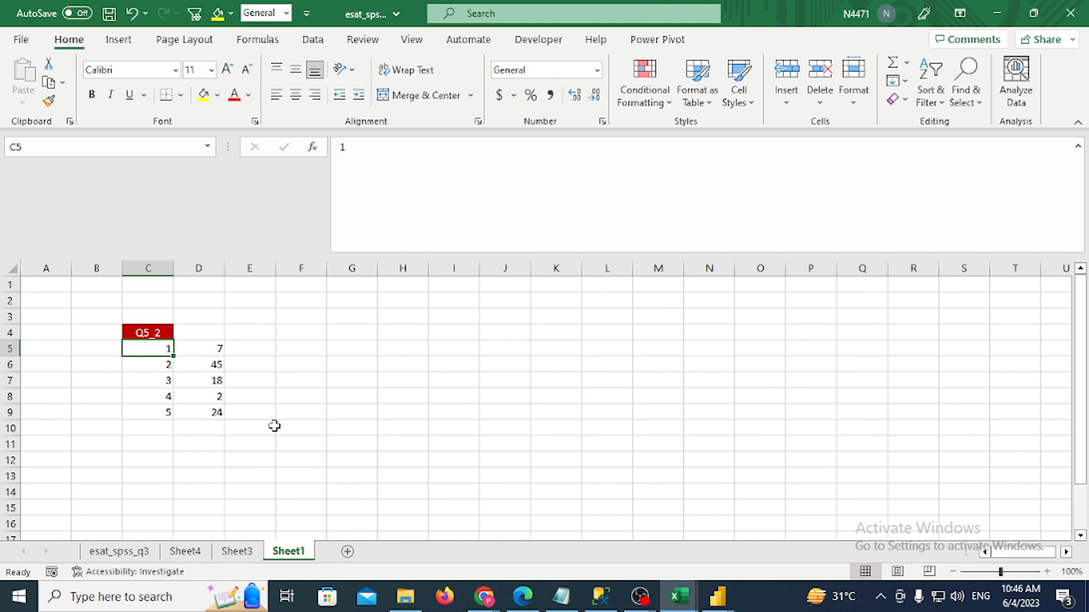
{"action": "key", "text": "Left"}
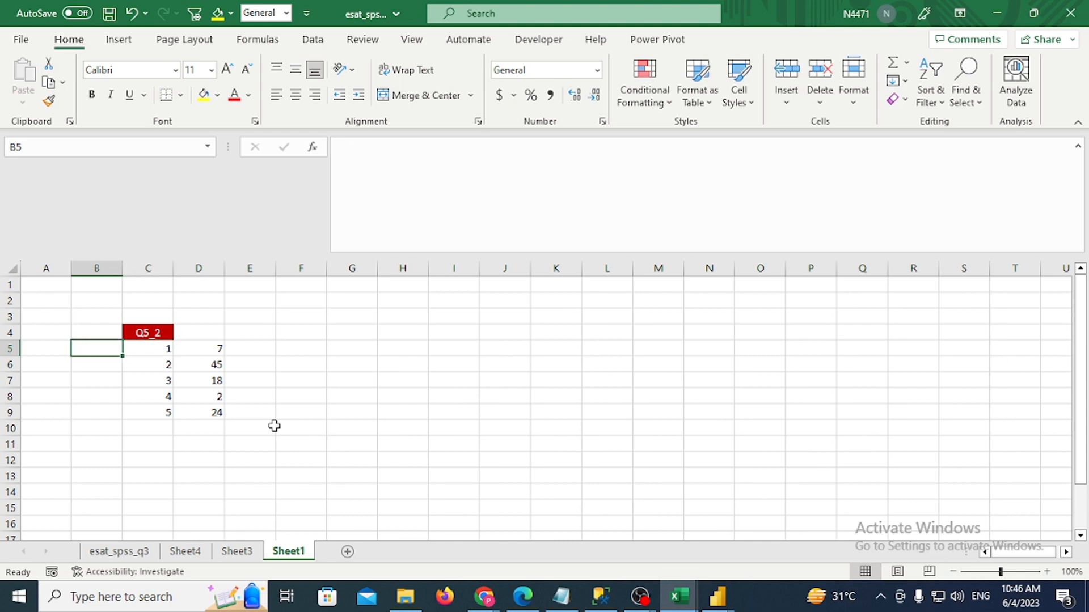
{"action": "key", "text": "ctrl+Page_Up"}
{"action": "key", "text": "ctrl+Page_Up"}
{"action": "key", "text": "ctrl+Page_Up"}
{"action": "key", "text": "Up"}
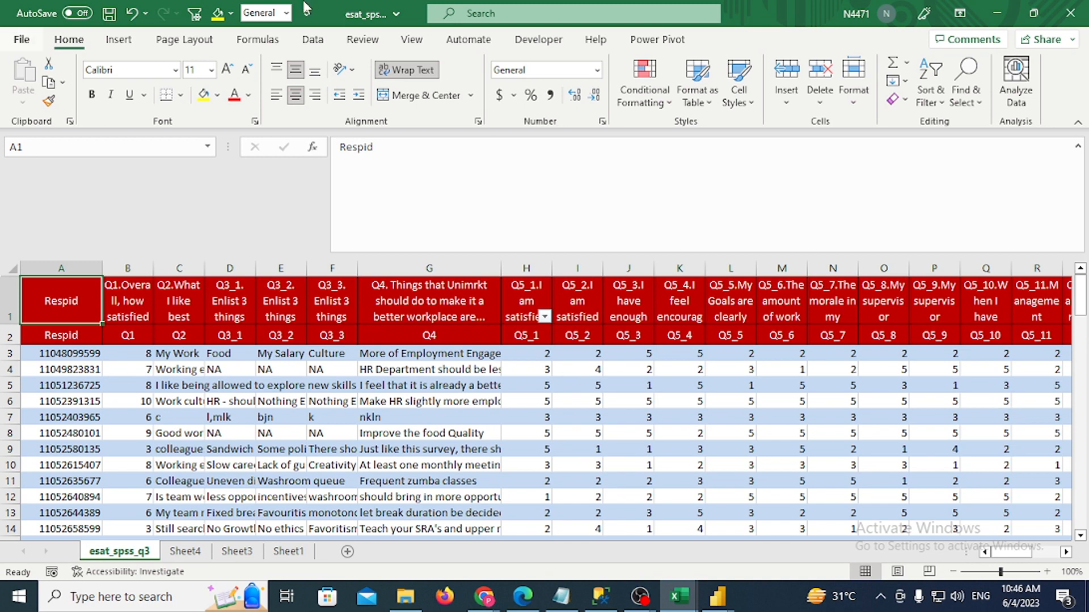
Close the esat_spss_q3 workbook without saving its changes, and close the Power Query unpivot example workbook
{"action": "left_click", "coordinate": [1073, 15]}
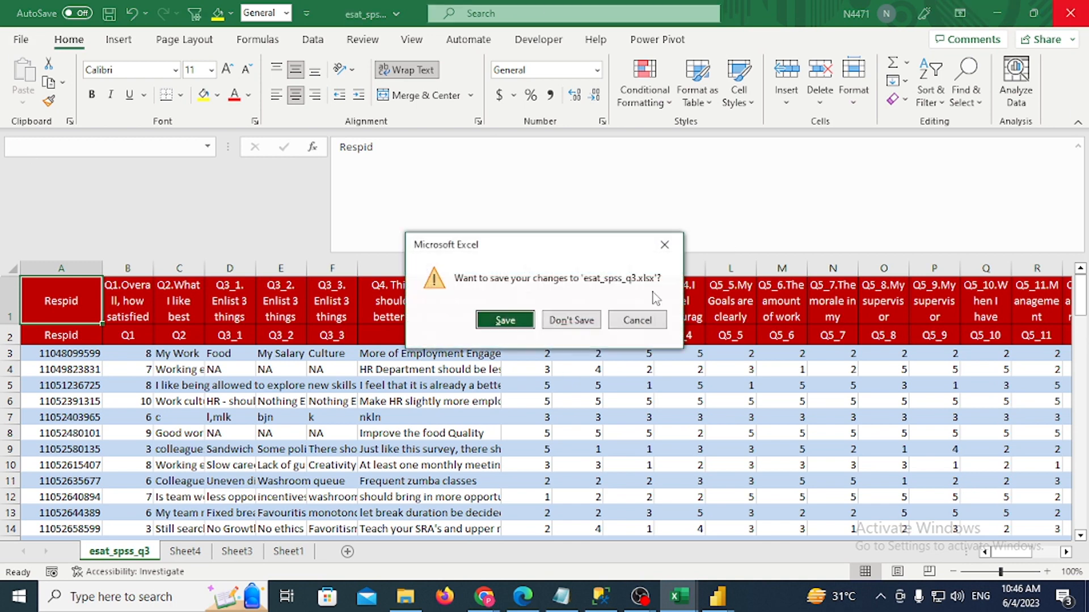
{"action": "left_click", "coordinate": [571, 318]}
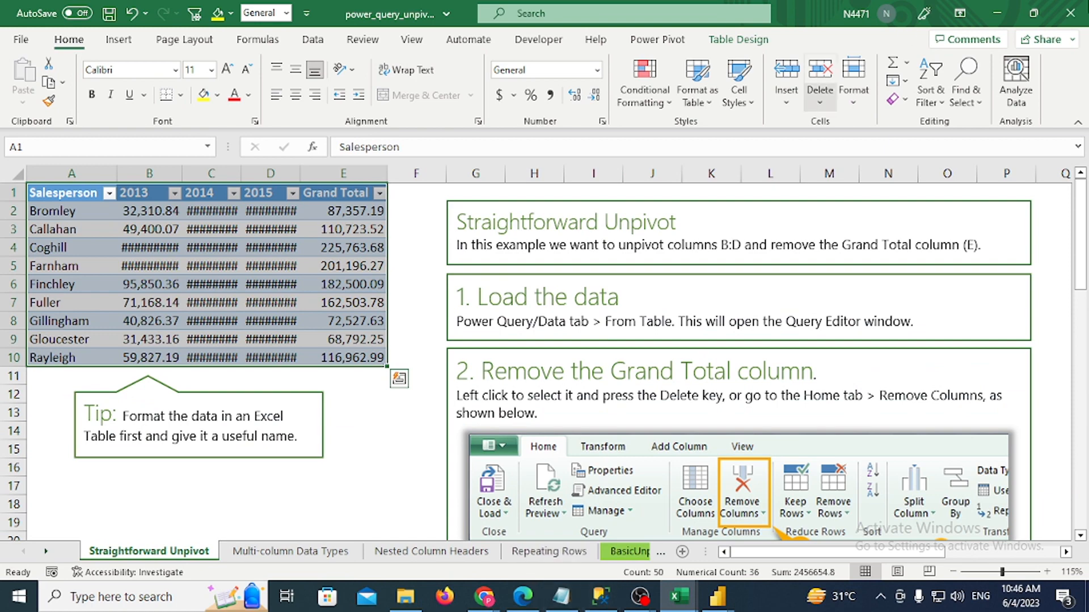
{"action": "left_click", "coordinate": [1070, 13]}
{"action": "left_click", "coordinate": [636, 334]}
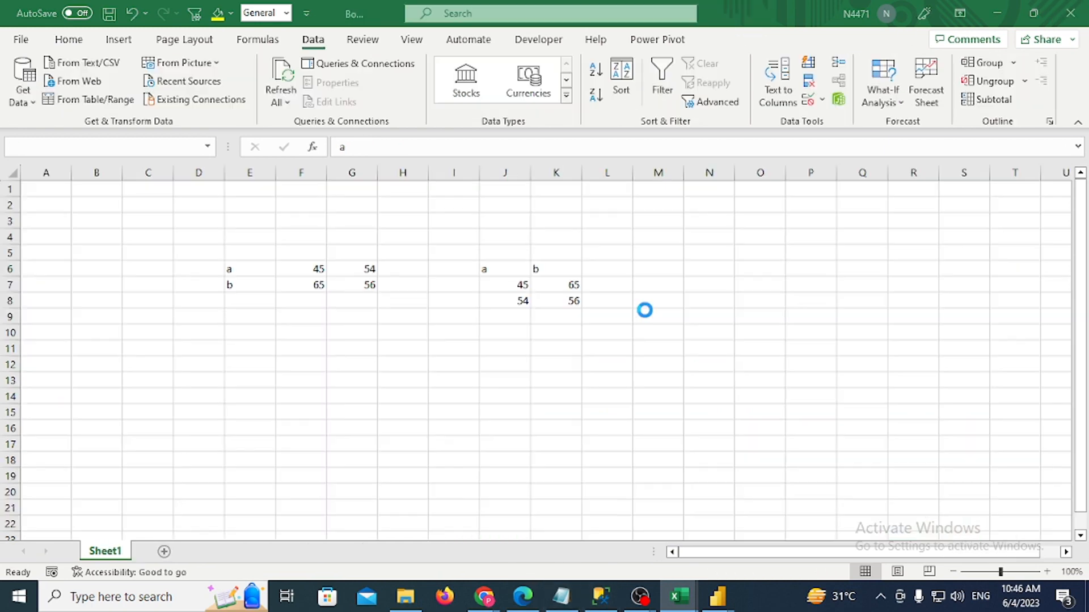
Look through the Power Query folder for the Column Example file in File Explorer and return to Excel
{"action": "left_click", "coordinate": [405, 596]}
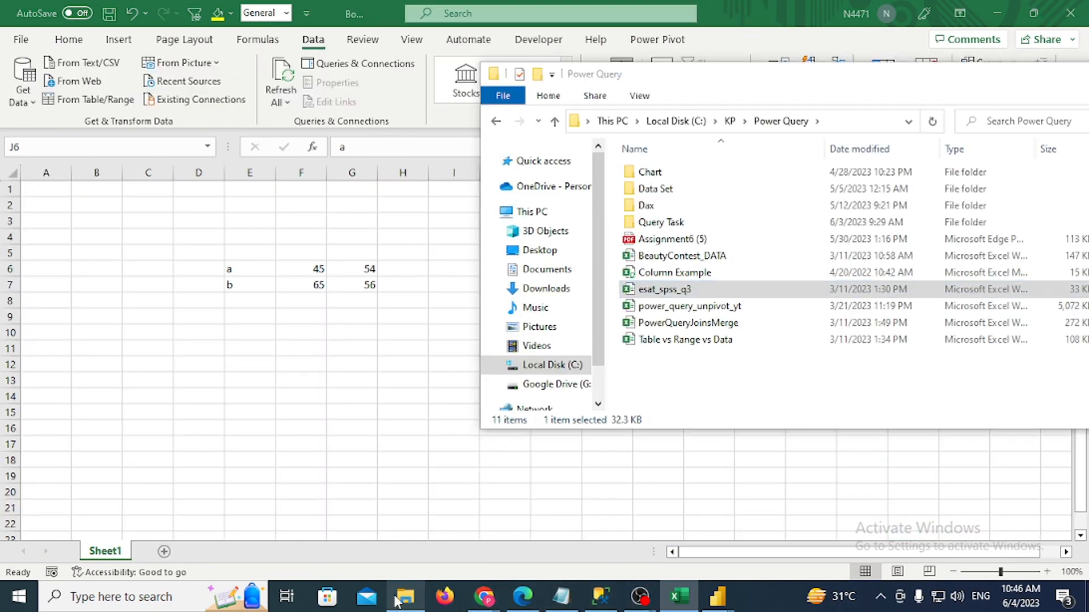
{"action": "left_click", "coordinate": [703, 275]}
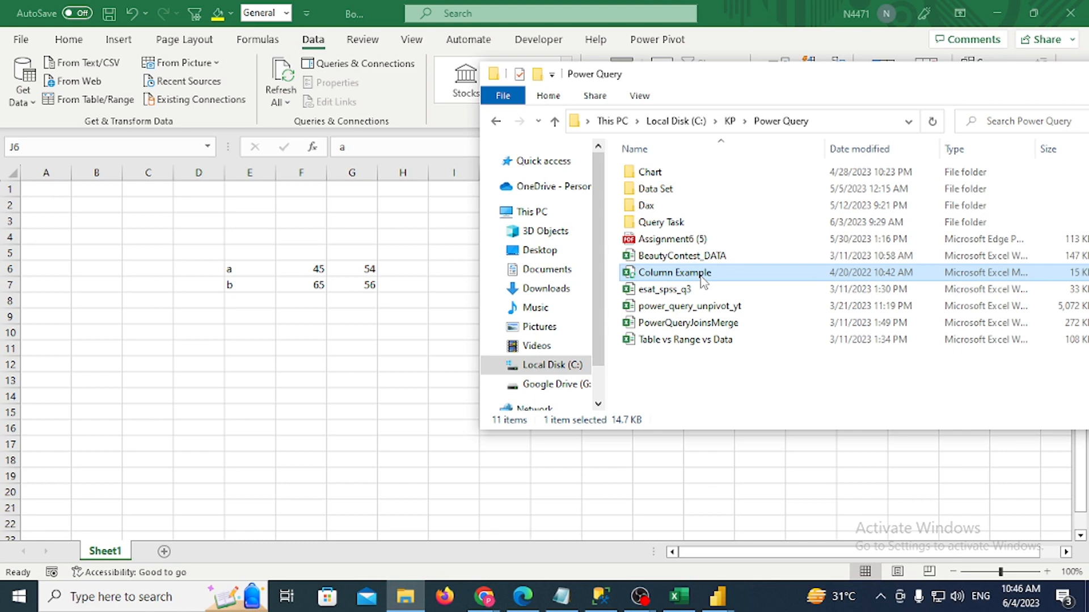
{"action": "left_click", "coordinate": [359, 263]}
Clear the sample data in D4:L11 of Sheet1 and go to cell A1
{"action": "left_click_drag", "start_coordinate": [213, 234], "coordinate": [611, 341]}
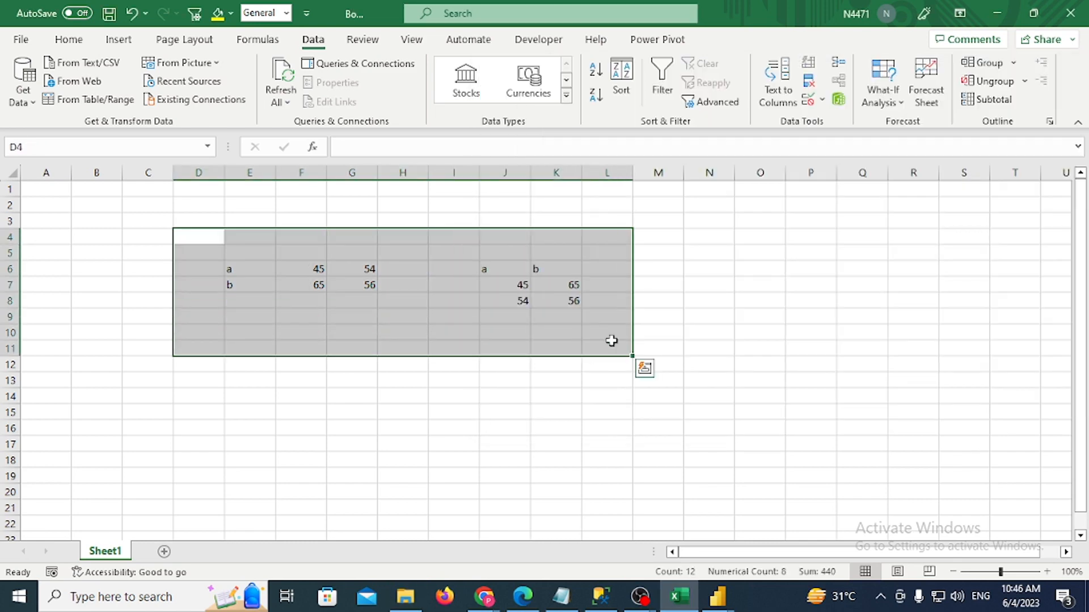
{"action": "key", "text": "Delete"}
{"action": "key", "text": "ctrl+Left"}
{"action": "key", "text": "ctrl+Up"}
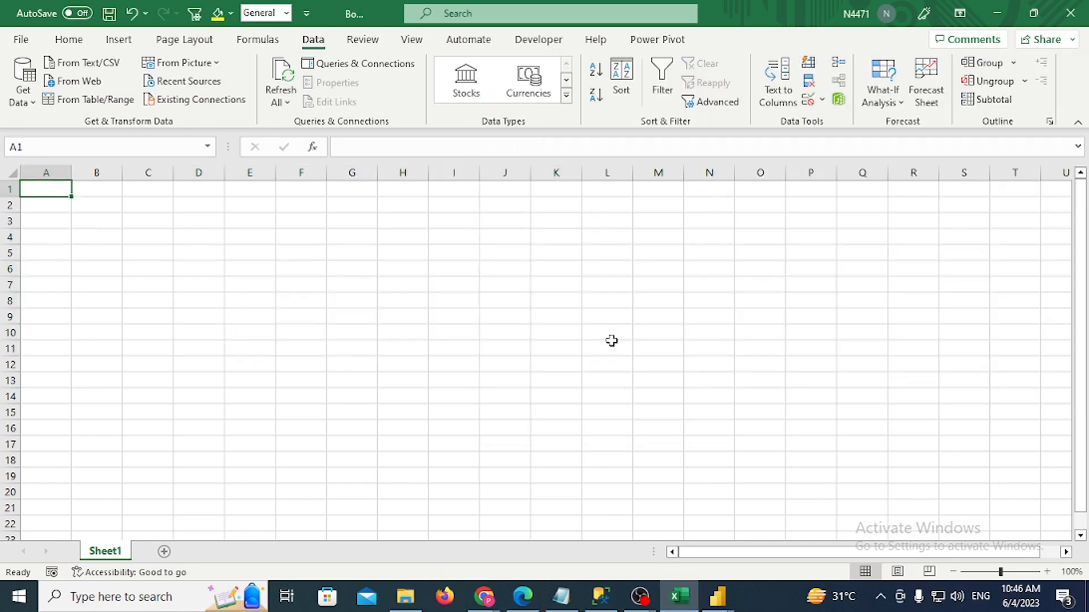
Enter the heading "name" in A1 and a sample first name in lowercase in A2
{"action": "type", "text": "name"}
{"action": "key", "text": "Return"}
{"action": "type", "text": "a"}
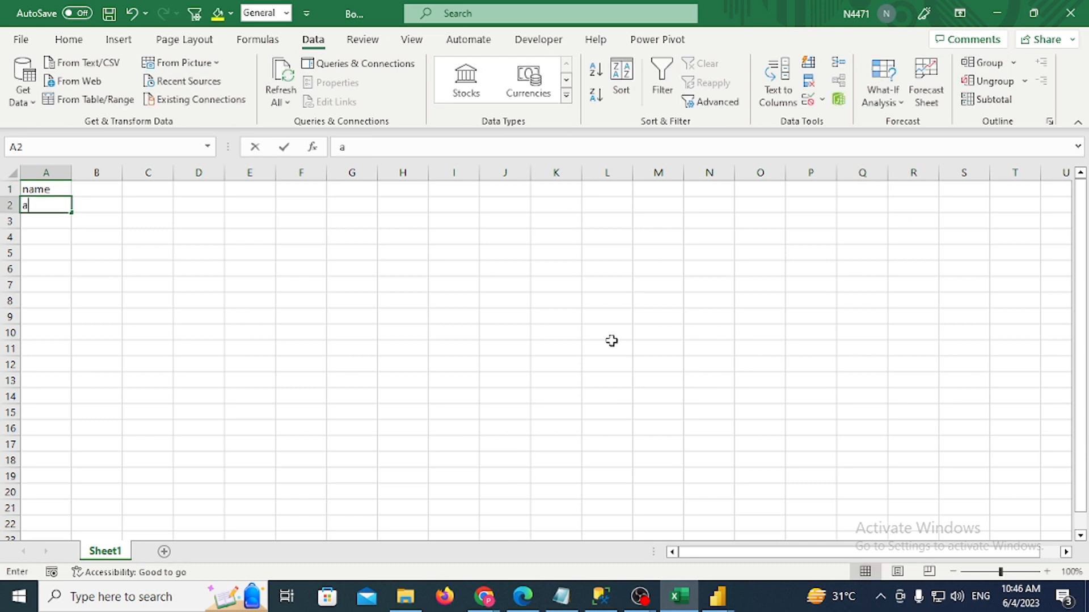
{"action": "key", "text": "BackSpace"}
{"action": "type", "text": "sara"}
{"action": "key", "text": "Return"}
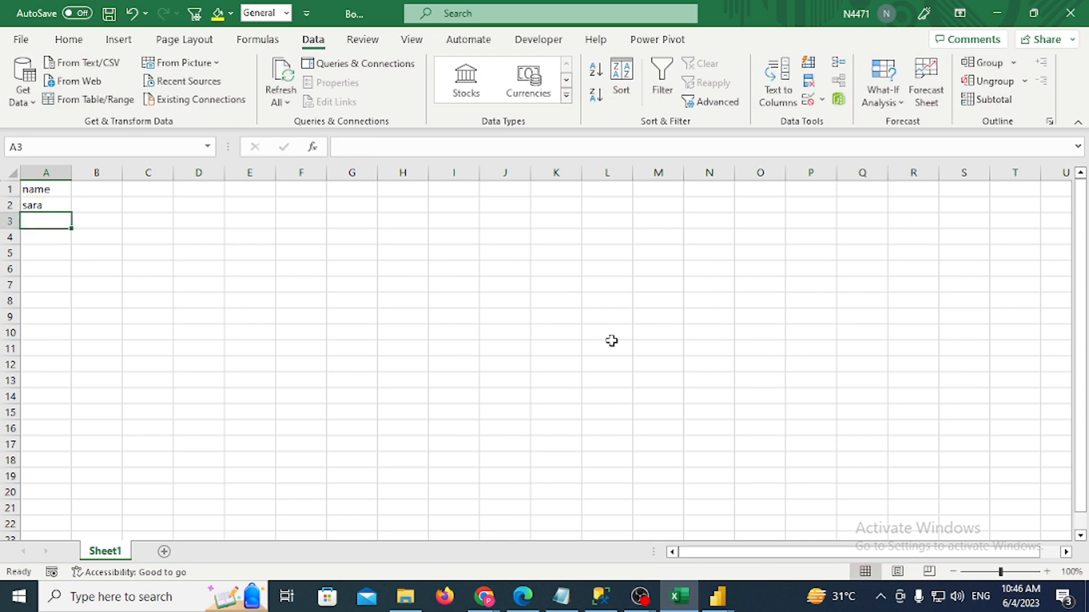
Add two more sample first names in lowercase in A3 and A4
{"action": "type", "text": "alc"}
{"action": "key", "text": "BackSpace"}
{"action": "key", "text": "BackSpace"}
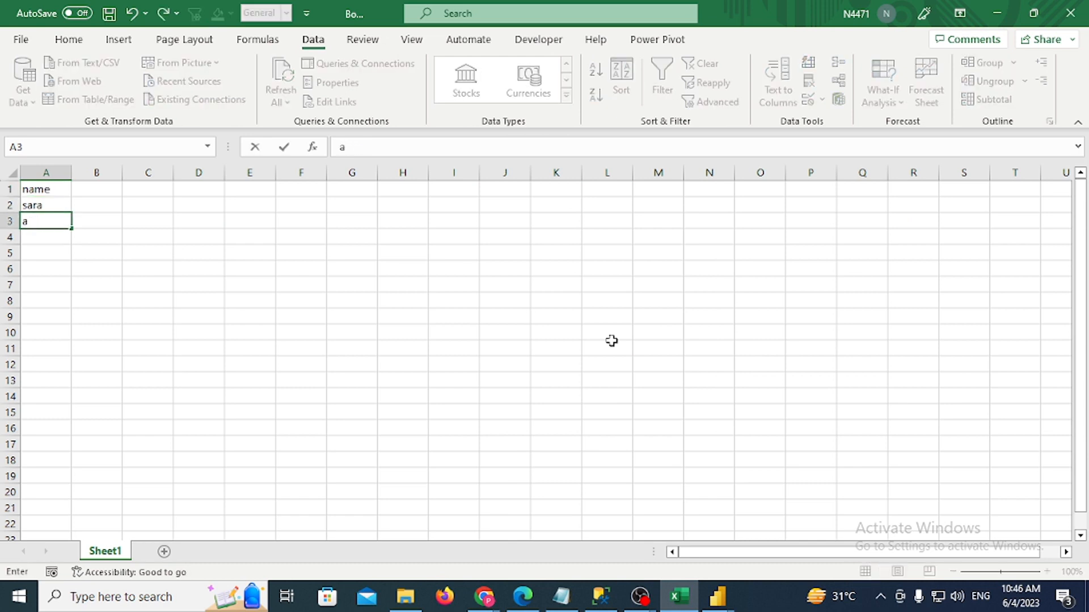
{"action": "type", "text": "li"}
{"action": "key", "text": "Tab"}
{"action": "key", "text": "Return"}
{"action": "type", "text": "aar"}
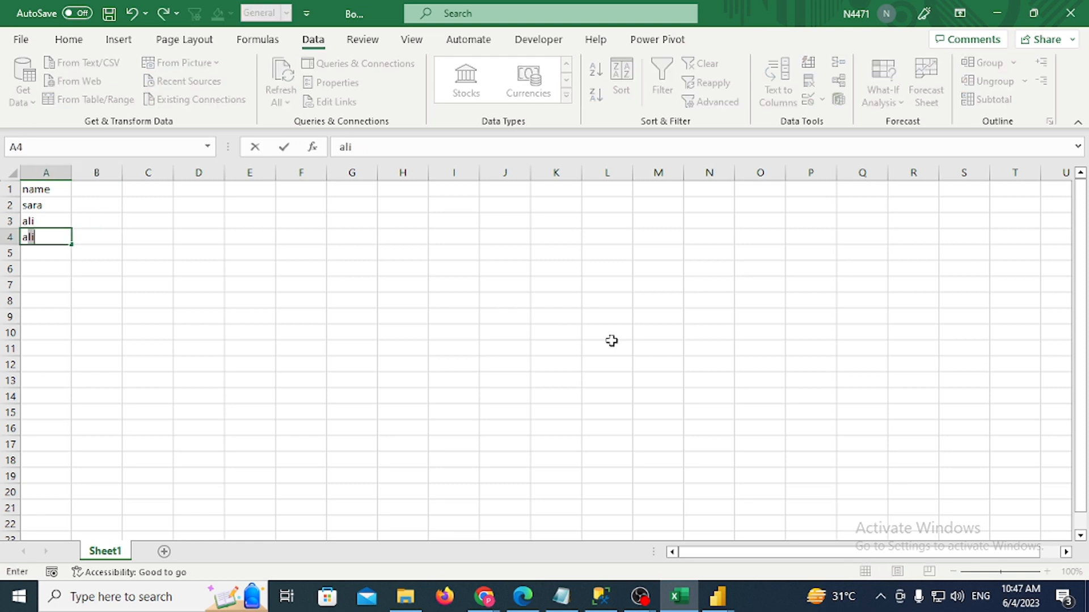
{"action": "type", "text": "av"}
{"action": "key", "text": "Tab"}
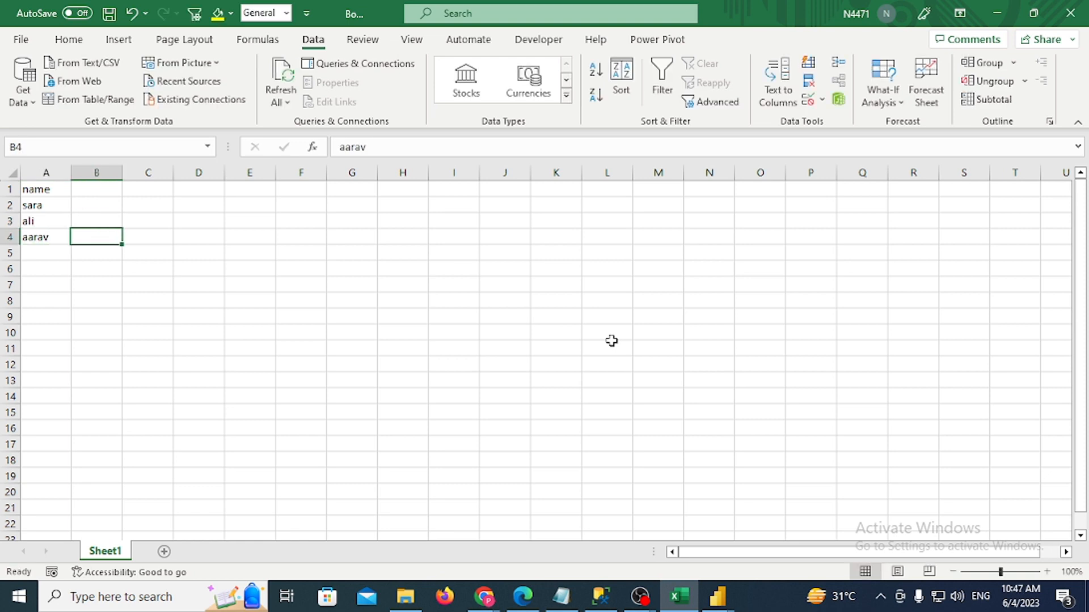
Try converting the name in A2 to uppercase with =UPPER(A2) in B2, and clear the formula
{"action": "key", "text": "ctrl+Up"}
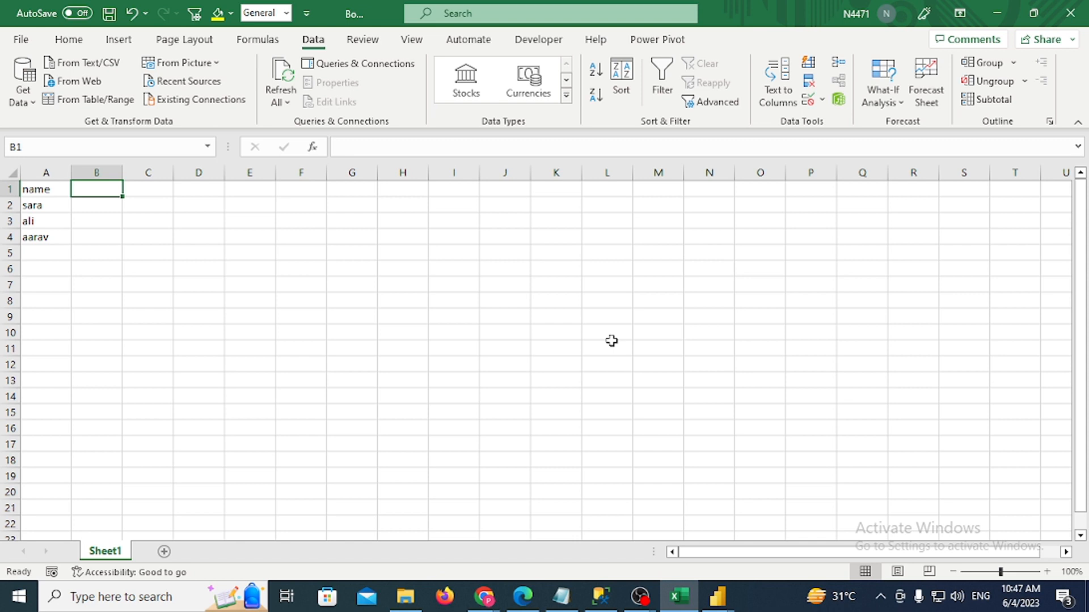
{"action": "key", "text": "Down"}
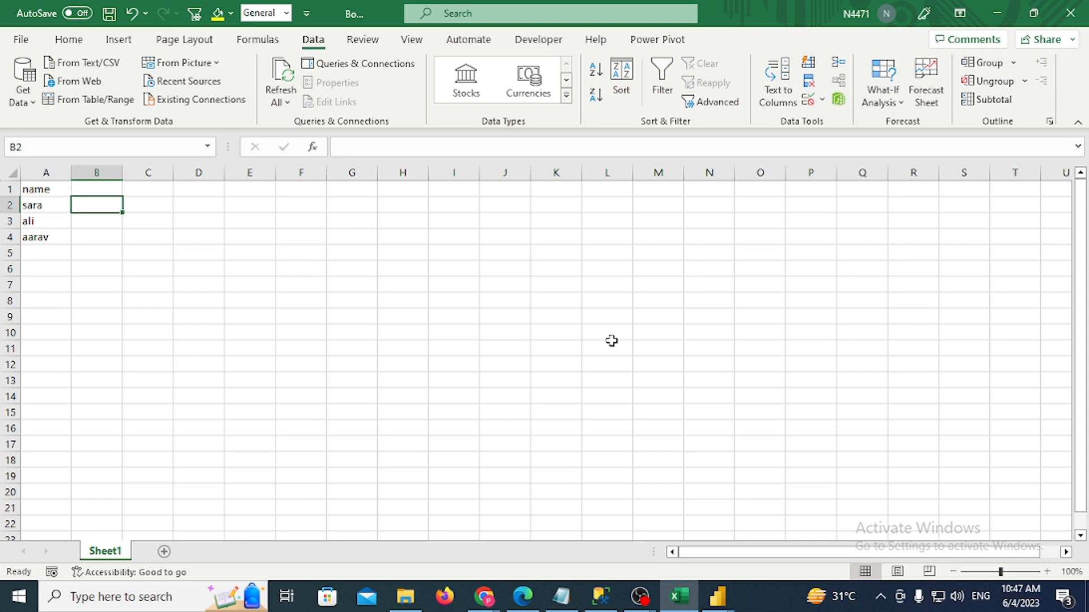
{"action": "type", "text": "=uo"}
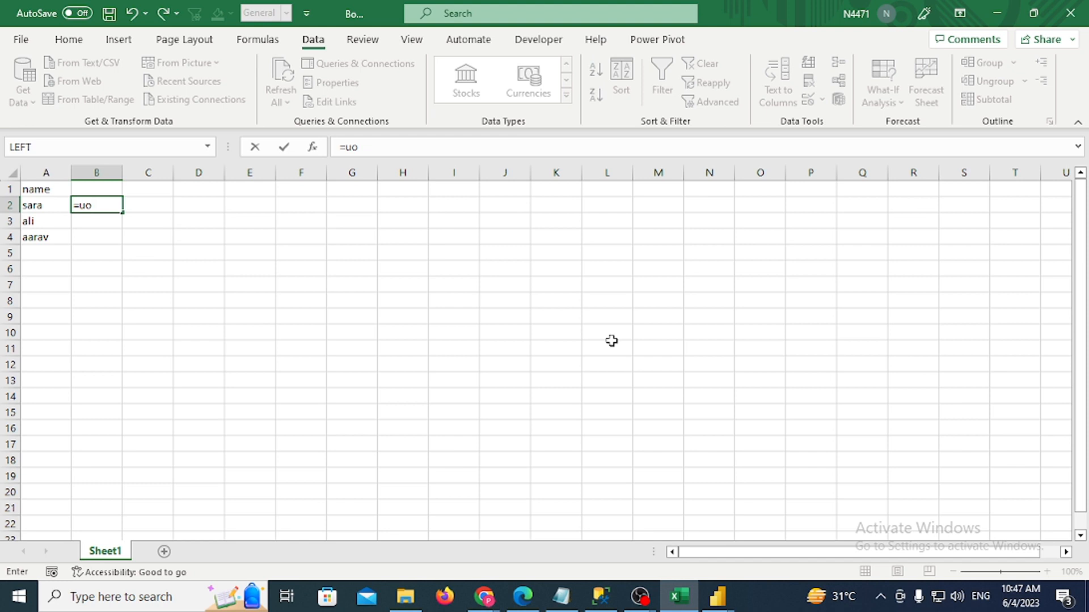
{"action": "key", "text": "BackSpace"}
{"action": "type", "text": "pper("}
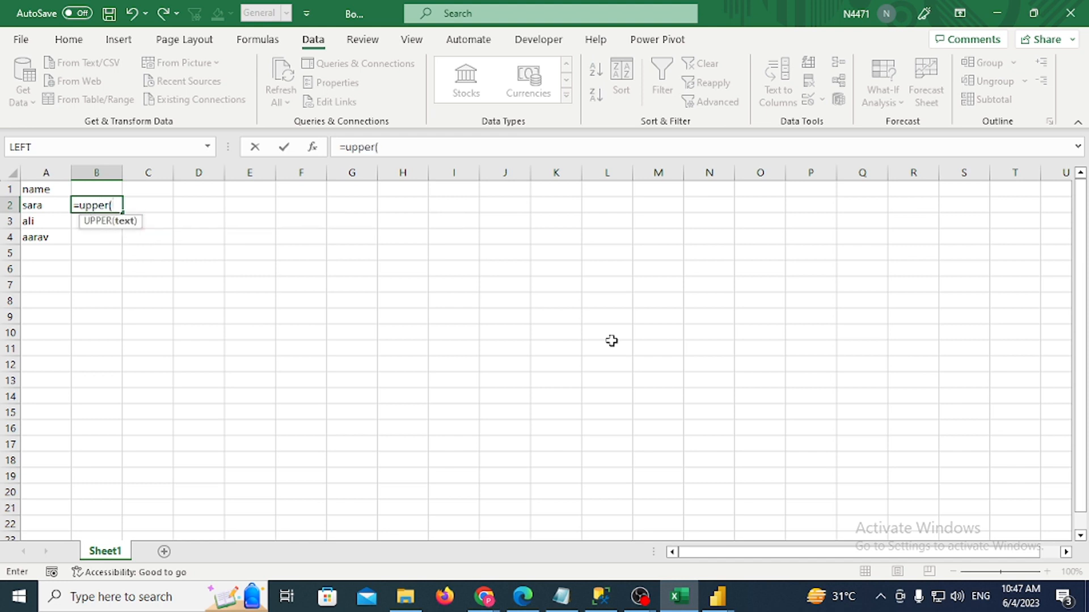
{"action": "key", "text": "Left"}
{"action": "key", "text": "Tab"}
{"action": "key", "text": "Left"}
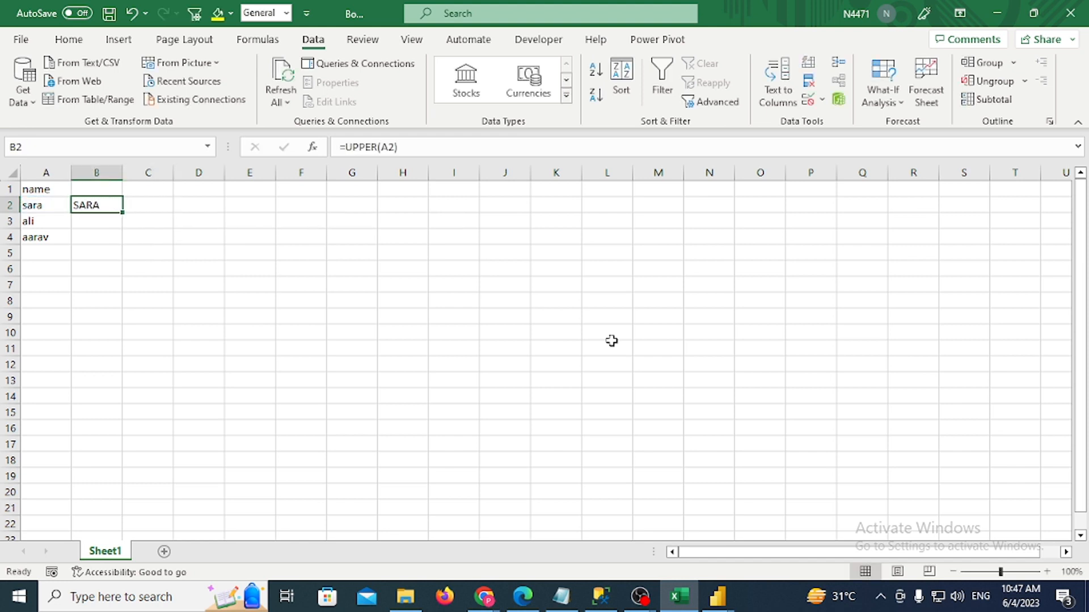
{"action": "key", "text": "Delete"}
{"action": "key", "text": "Left"}
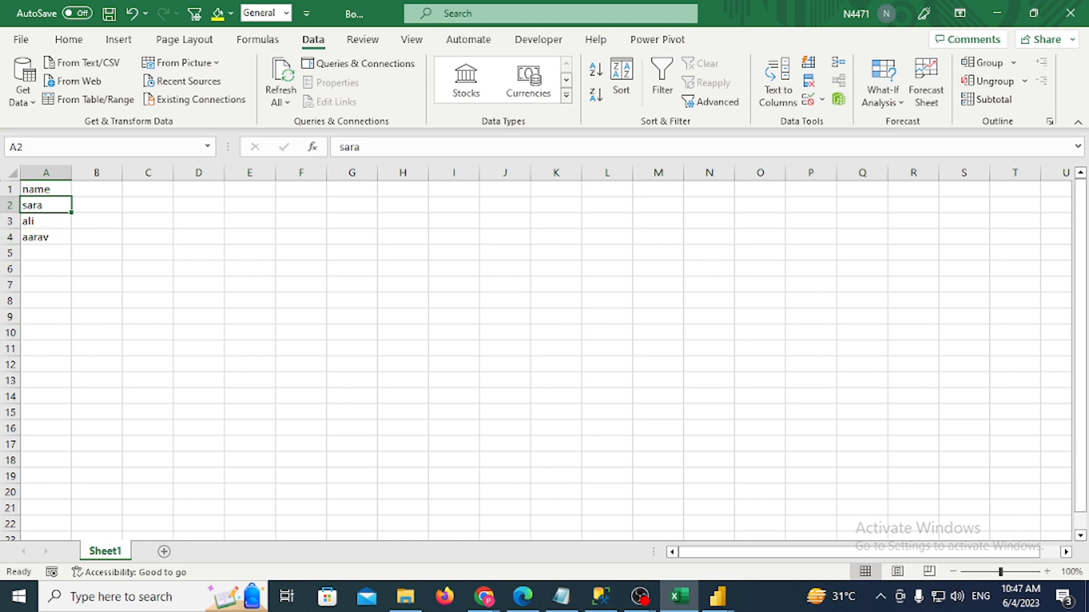
Copy A1:A4 of Sheet1, switch to Power Query Editor, and create a new table from the pasted data with the default name
{"action": "left_click_drag", "start_coordinate": [56, 190], "coordinate": [42, 237]}
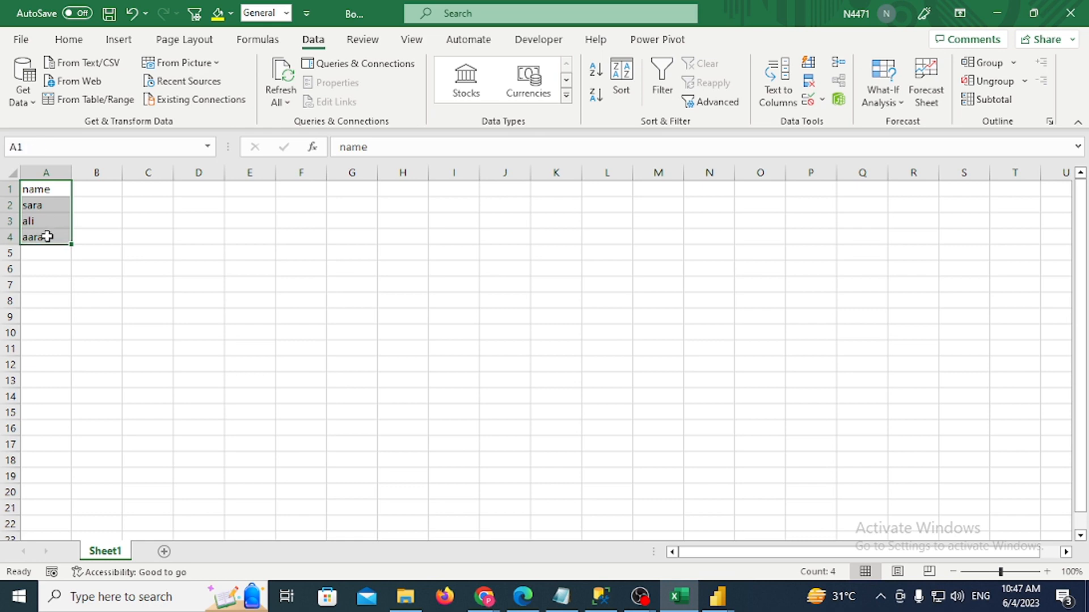
{"action": "key", "text": "ctrl+c"}
{"action": "mouse_move", "coordinate": [716, 600]}
{"action": "left_click", "coordinate": [788, 525]}
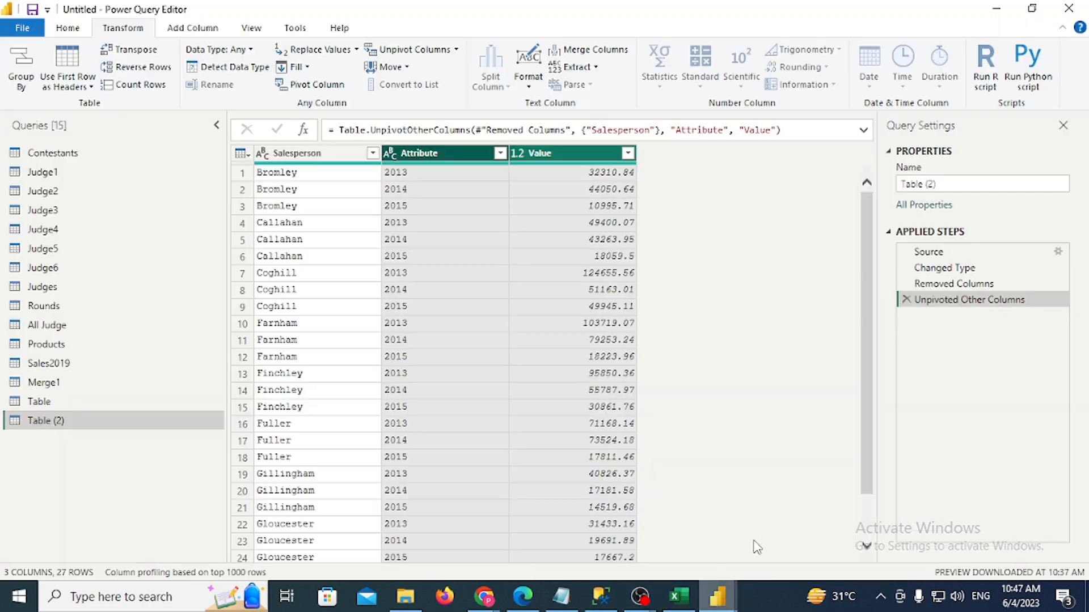
{"action": "left_click", "coordinate": [80, 28]}
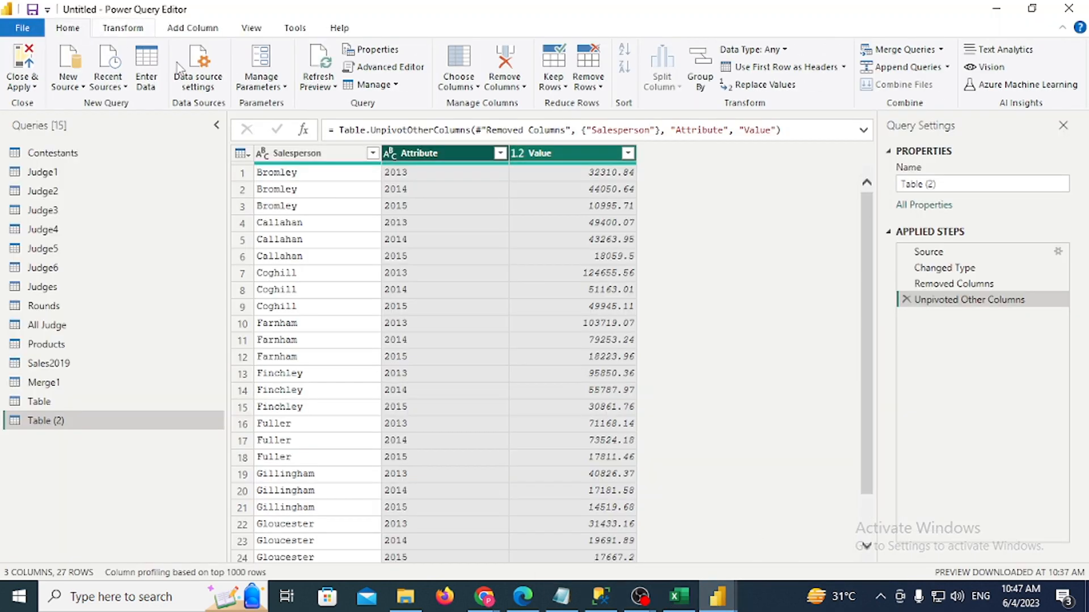
{"action": "left_click", "coordinate": [149, 83]}
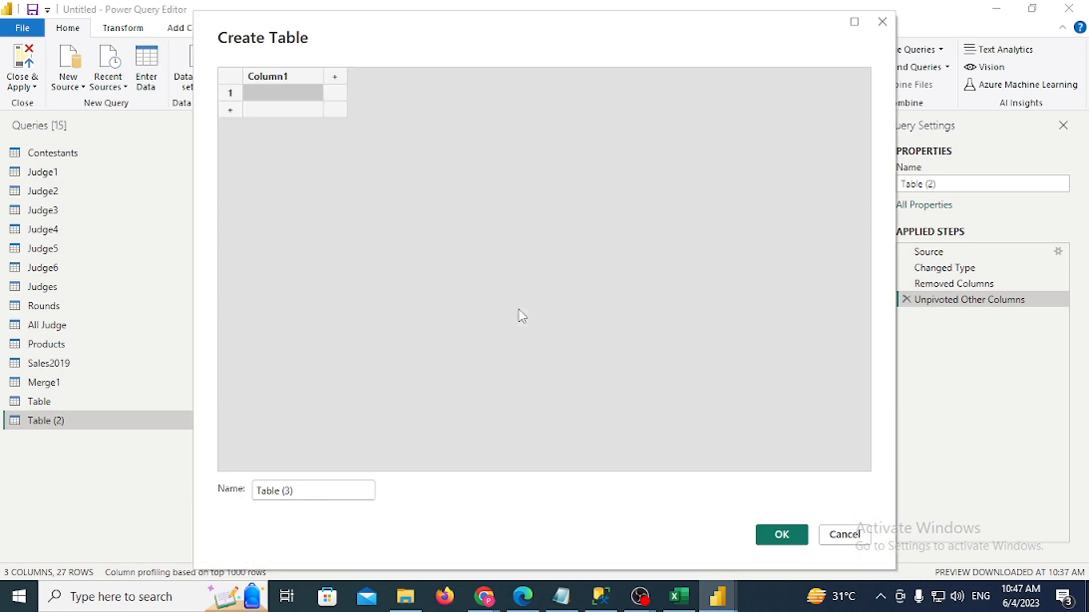
{"action": "key", "text": "ctrl+v"}
{"action": "left_click", "coordinate": [780, 536]}
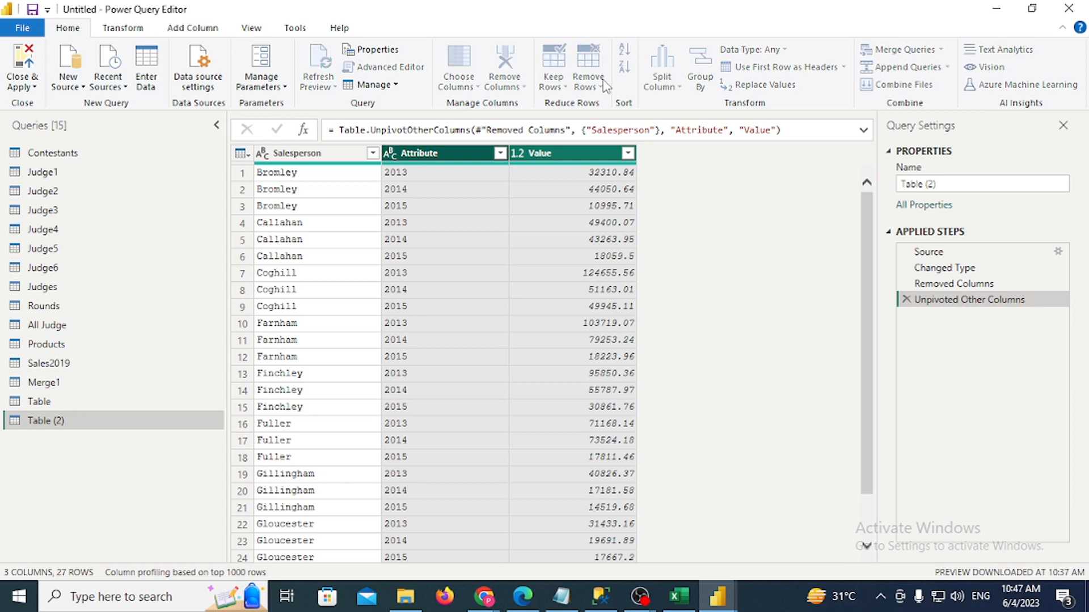
{"action": "left_click", "coordinate": [204, 34]}
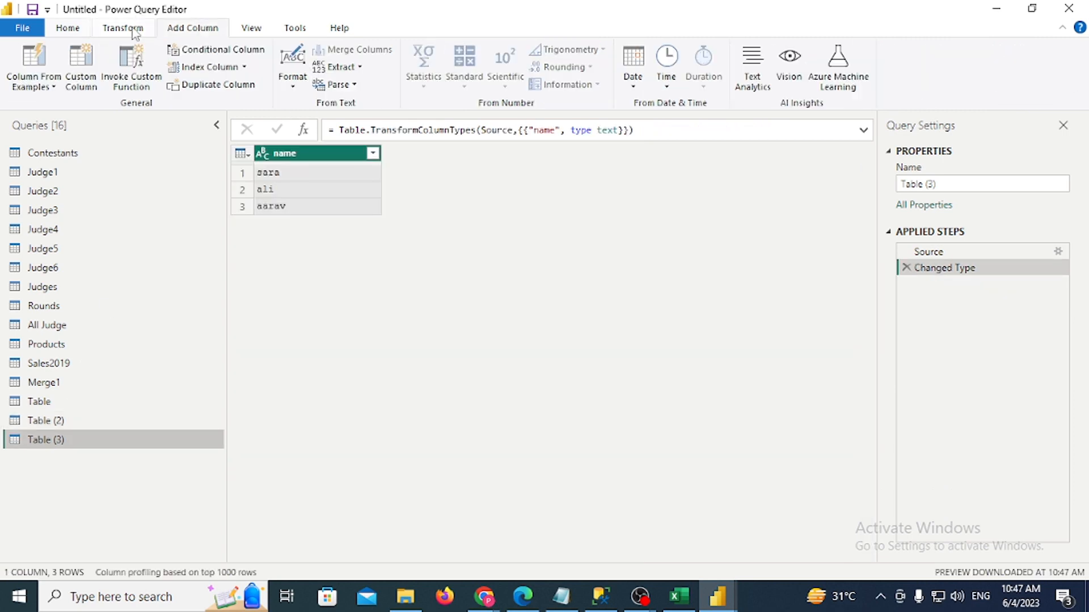
{"action": "left_click", "coordinate": [135, 33]}
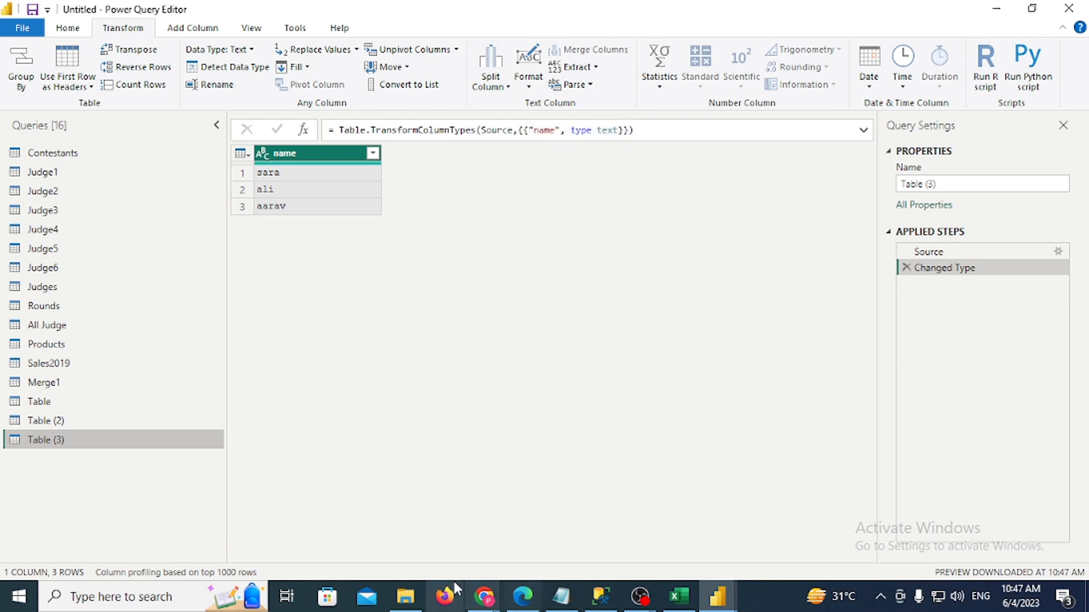
Open the Column Example workbook from the Power Query folder for editing, and fit column A of the Basic sheet to its contents
{"action": "left_click", "coordinate": [404, 597]}
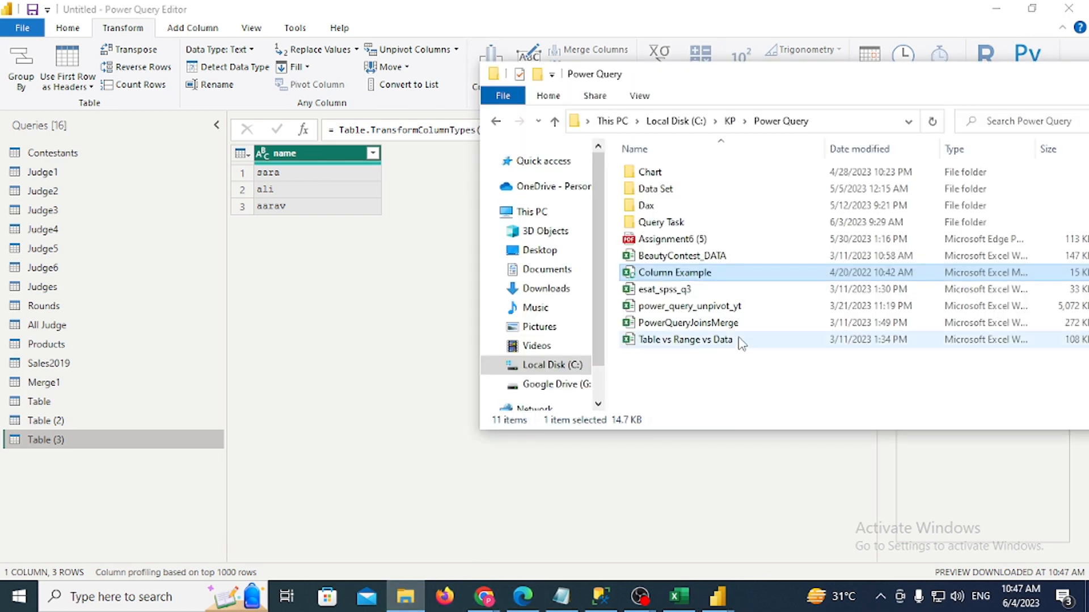
{"action": "double_click", "coordinate": [721, 273]}
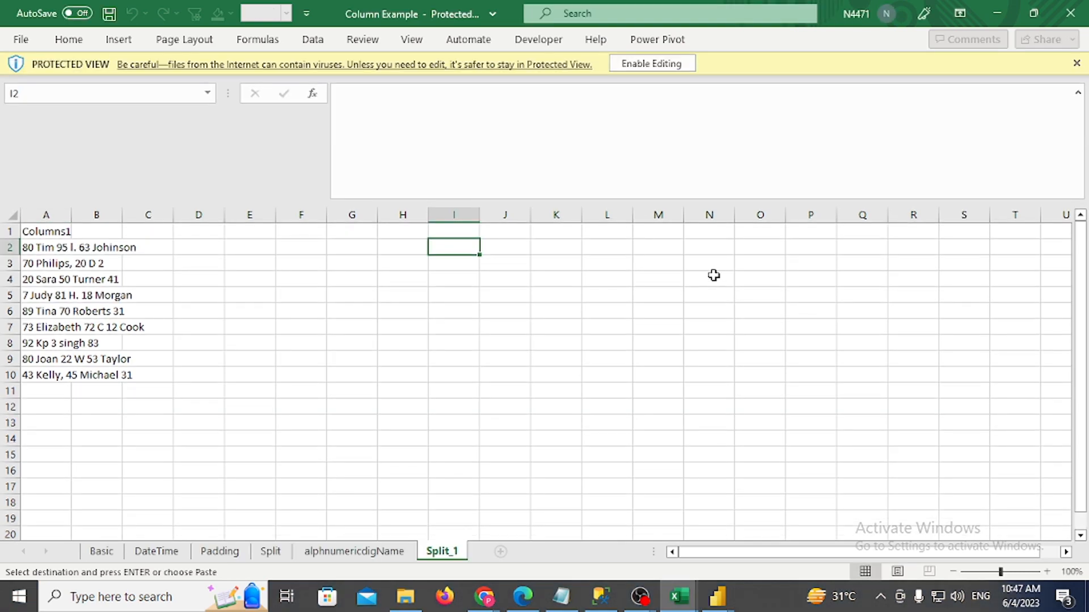
{"action": "left_click", "coordinate": [650, 65]}
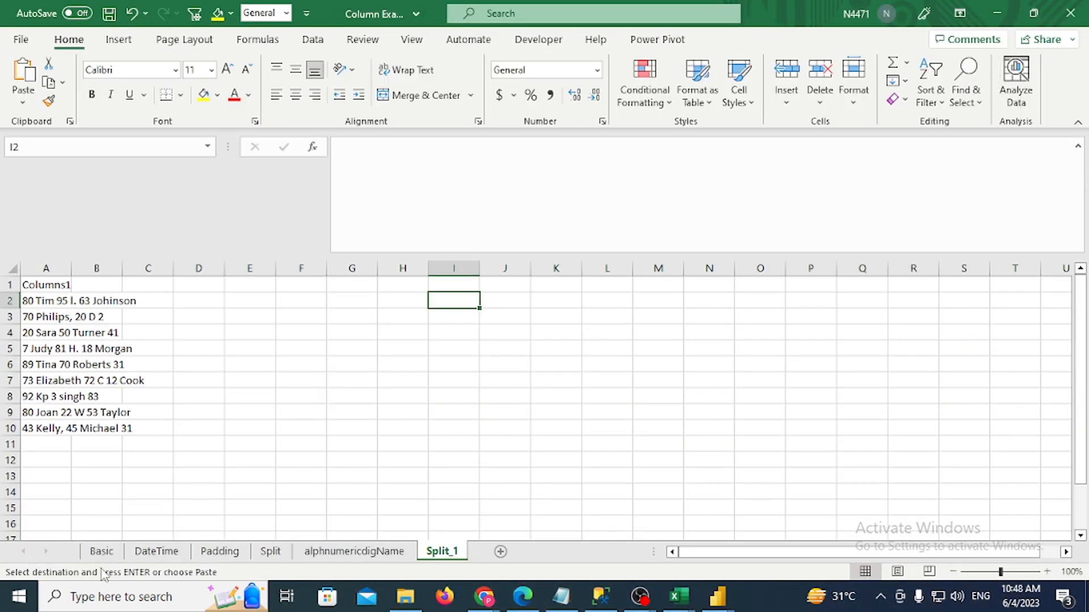
{"action": "left_click", "coordinate": [101, 551]}
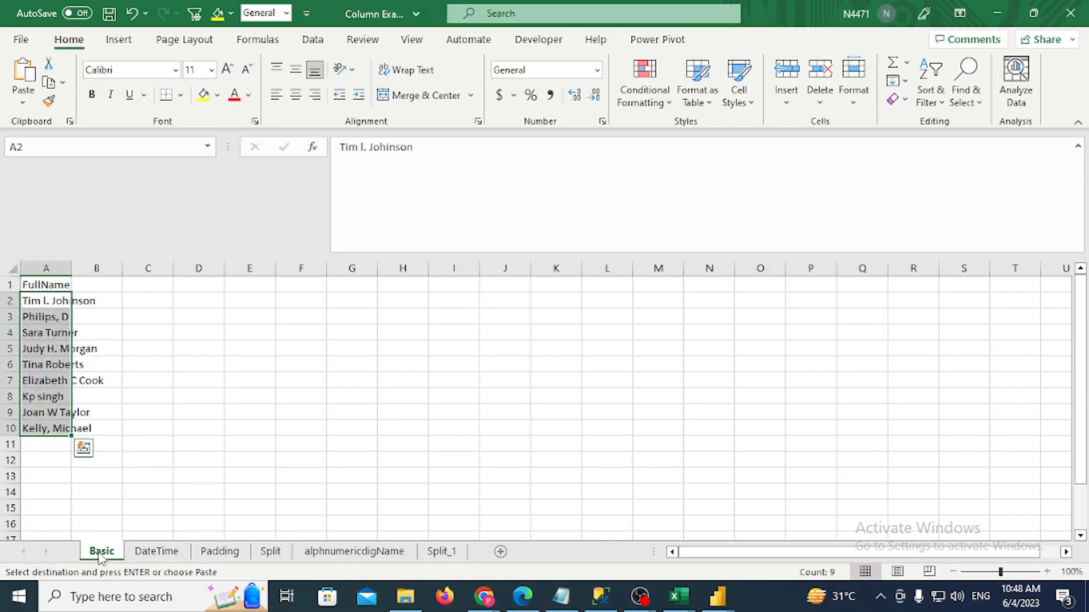
{"action": "left_click", "coordinate": [65, 266]}
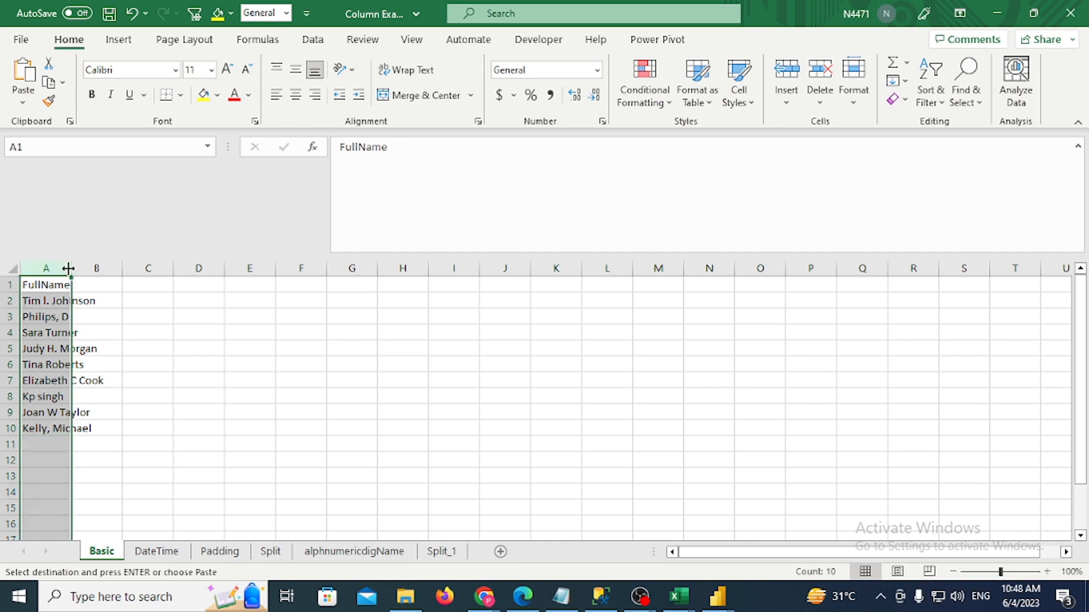
{"action": "double_click", "coordinate": [71, 267]}
Enter the first initial, a period and the surname for the people in A2 and A3 into B2 and B3
{"action": "left_click", "coordinate": [127, 298]}
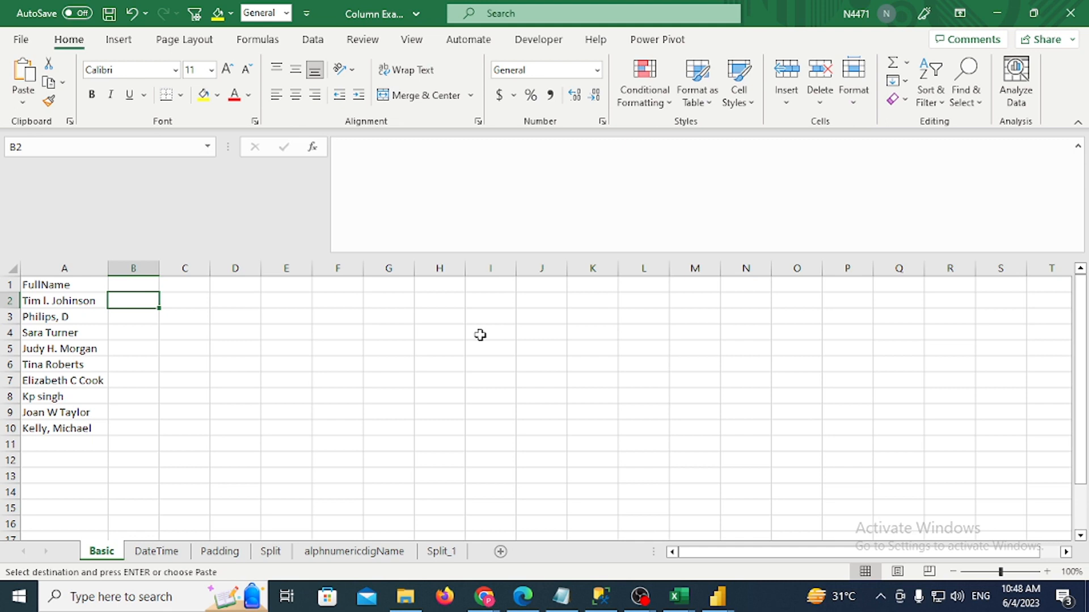
{"action": "type", "text": "T. j"}
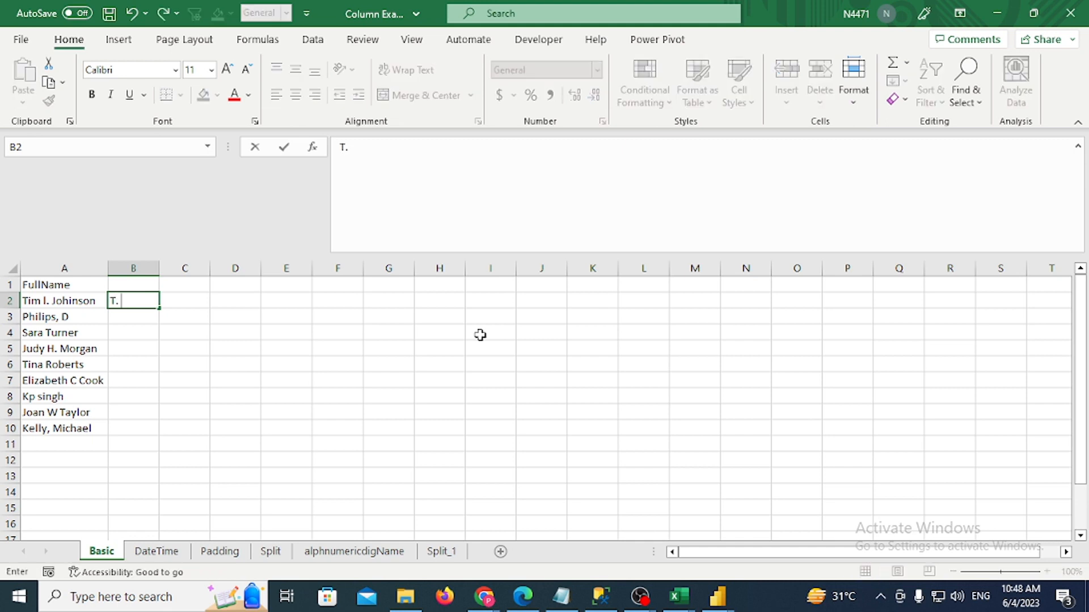
{"action": "key", "text": "BackSpace"}
{"action": "key", "text": "BackSpace"}
{"action": "type", "text": "Johnson"}
{"action": "key", "text": "Tab"}
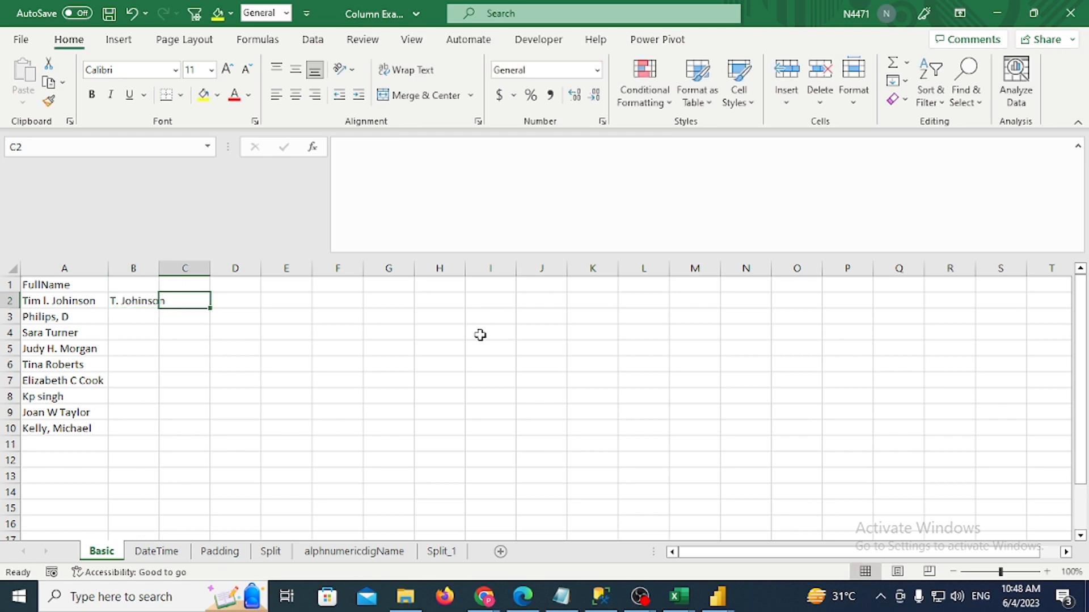
{"action": "key", "text": "Return"}
{"action": "type", "text": "D"}
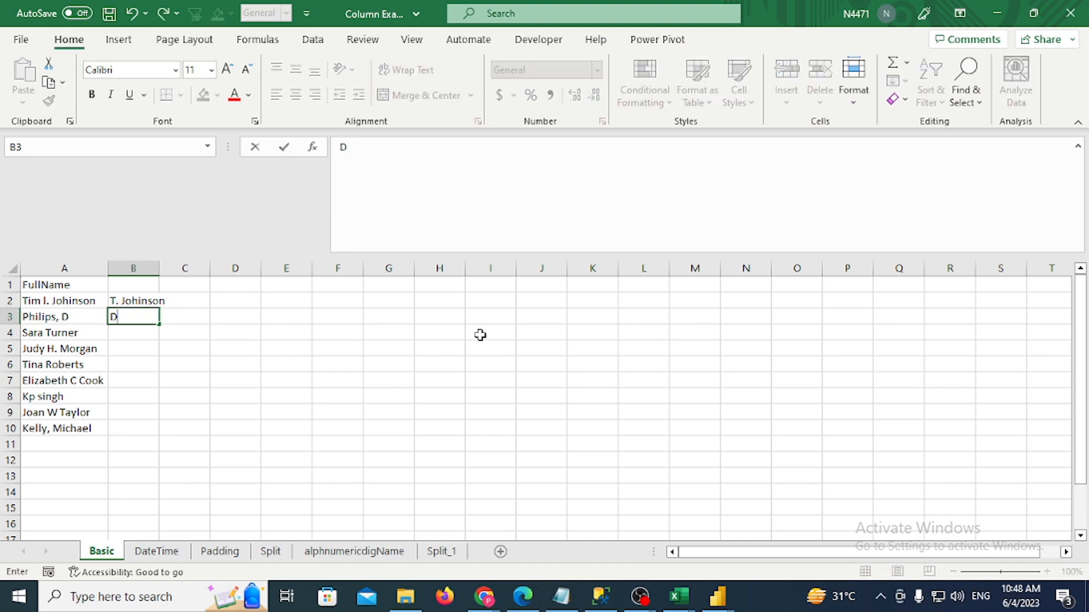
{"action": "type", "text": ". Philips"}
{"action": "key", "text": "Tab"}
{"action": "key", "text": "Return"}
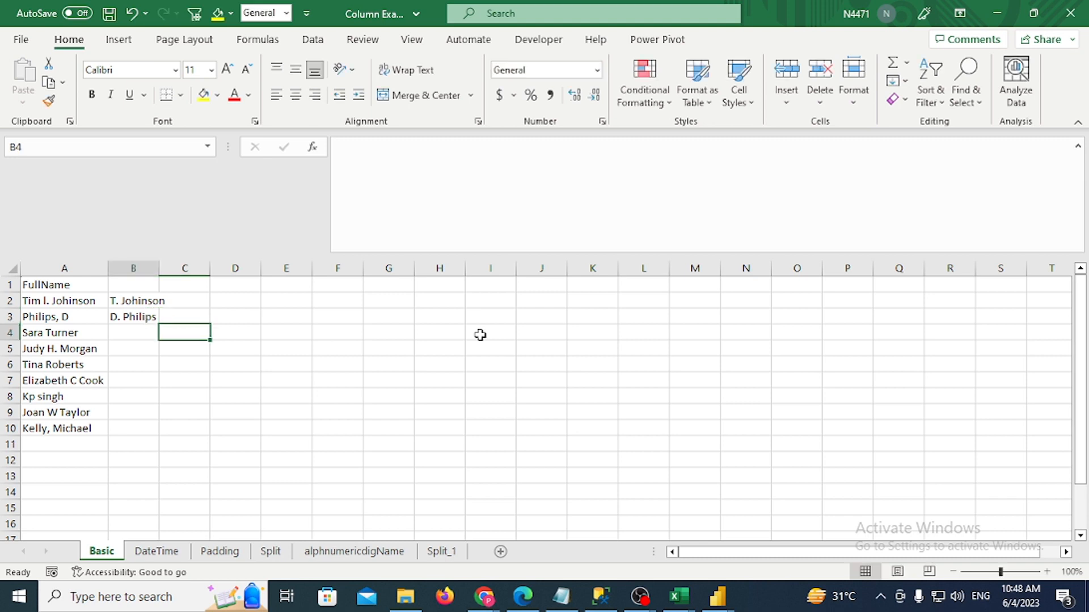
Enter the initial and surname for A4 in B4 and accept the Flash Fill suggestions for B5:B10
{"action": "type", "text": "S,"}
{"action": "key", "text": "Escape"}
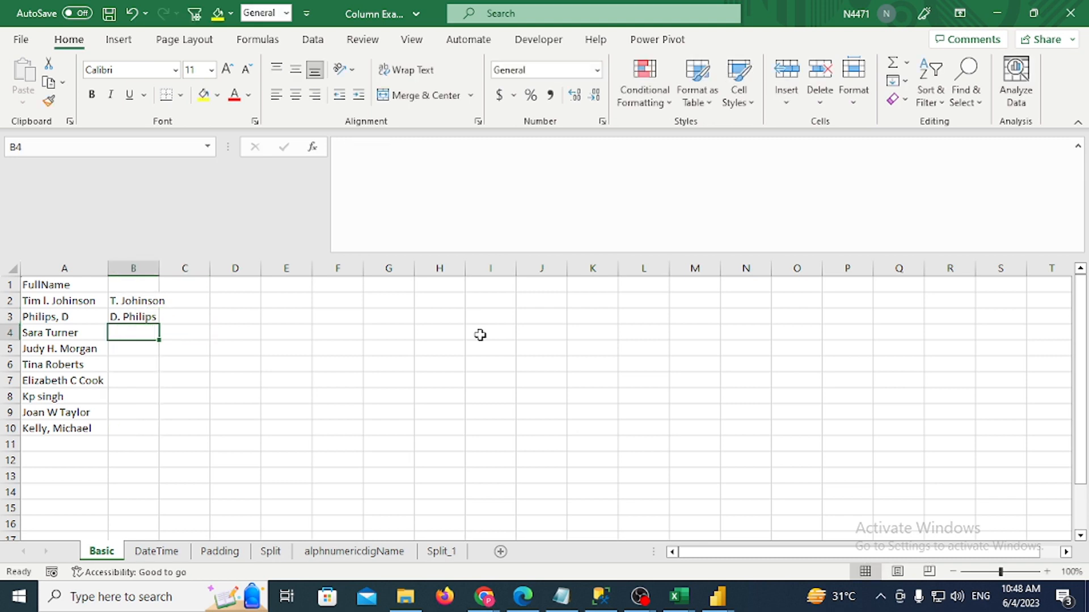
{"action": "type", "text": "S. Turner"}
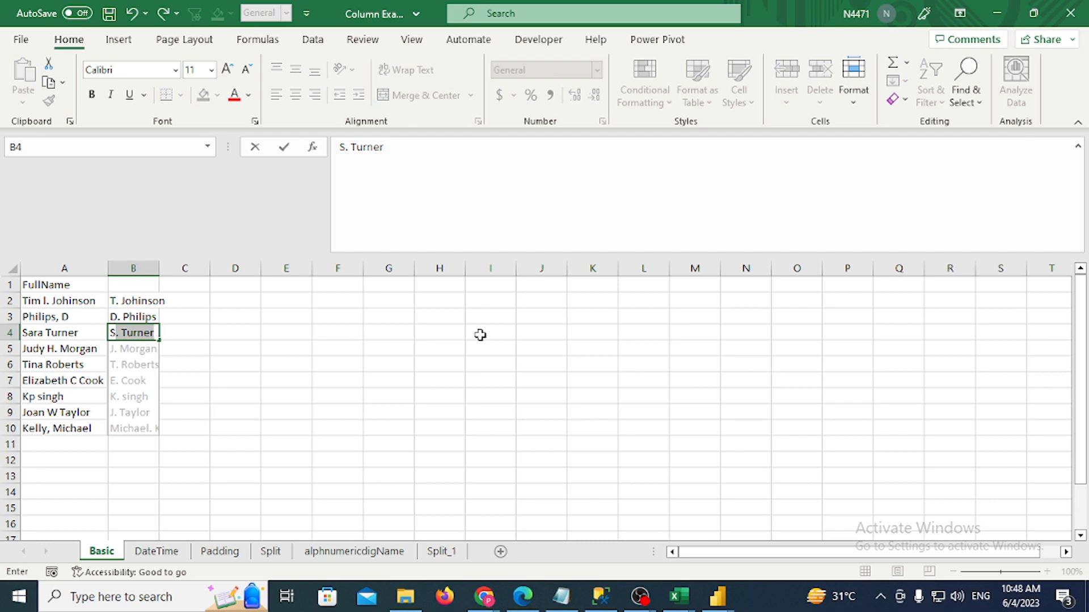
{"action": "key", "text": "Tab"}
{"action": "key", "text": "Left"}
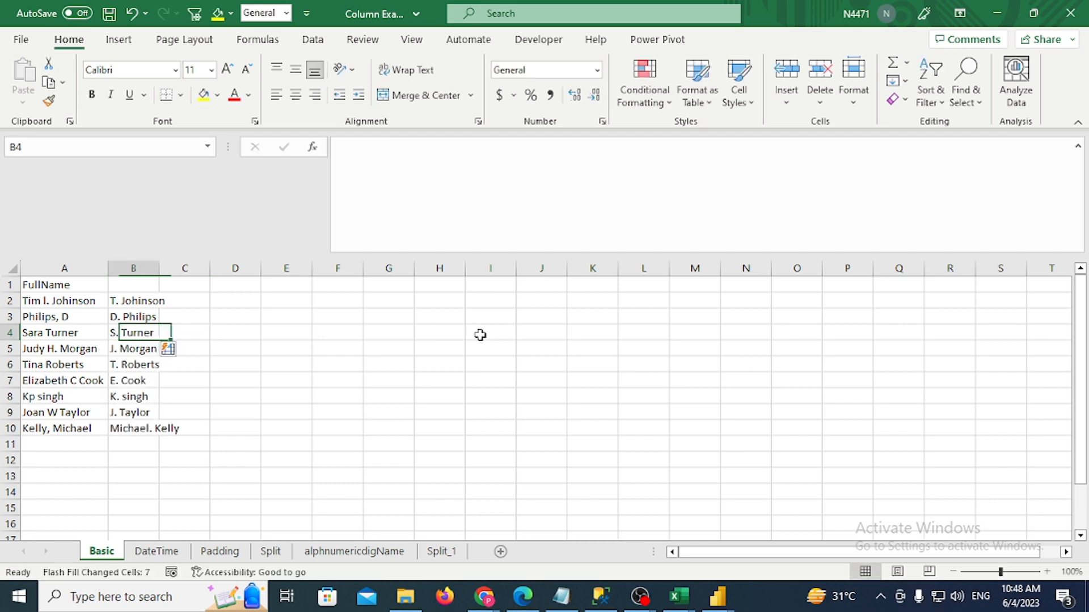
Compare the Flash Fill results in column B with the full names in column A, down to row 10
{"action": "key", "text": "ctrl+Down"}
{"action": "key", "text": "Up"}
{"action": "key", "text": "Up"}
{"action": "key", "text": "Up"}
{"action": "key", "text": "Up"}
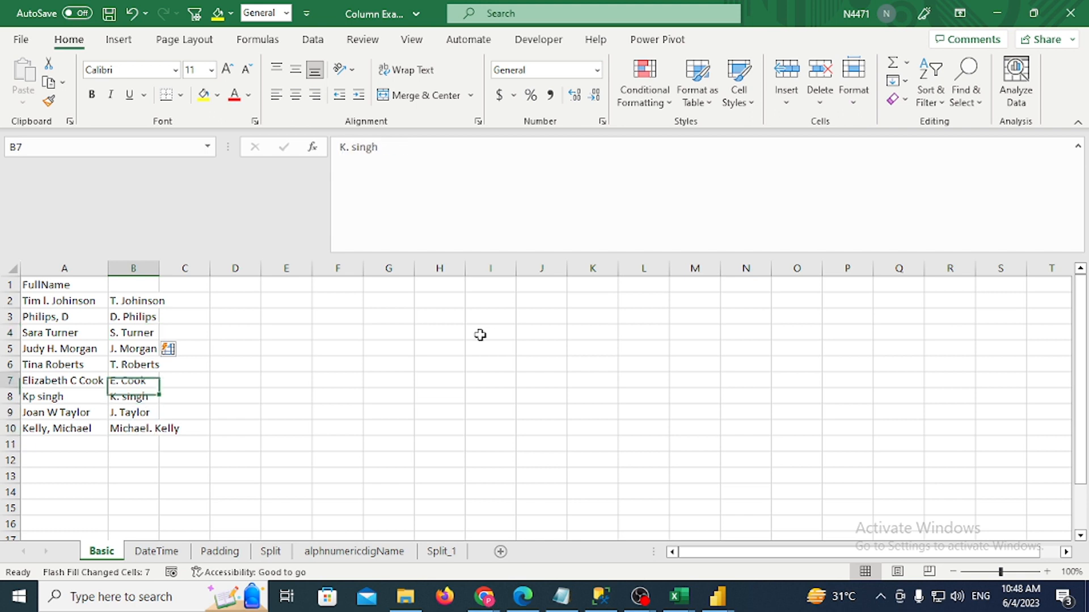
{"action": "key", "text": "Left"}
{"action": "key", "text": "Down"}
{"action": "key", "text": "Down"}
{"action": "key", "text": "Right"}
{"action": "key", "text": "Down"}
{"action": "key", "text": "Down"}
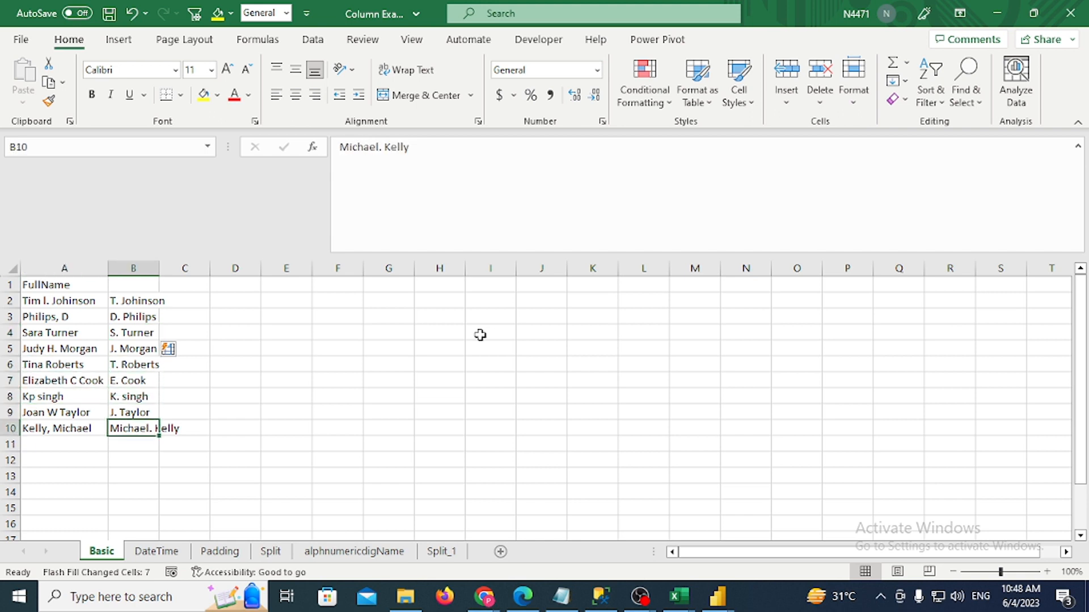
{"action": "key", "text": "Up"}
{"action": "key", "text": "Up"}
{"action": "key", "text": "Up"}
{"action": "key", "text": "ctrl+Up"}
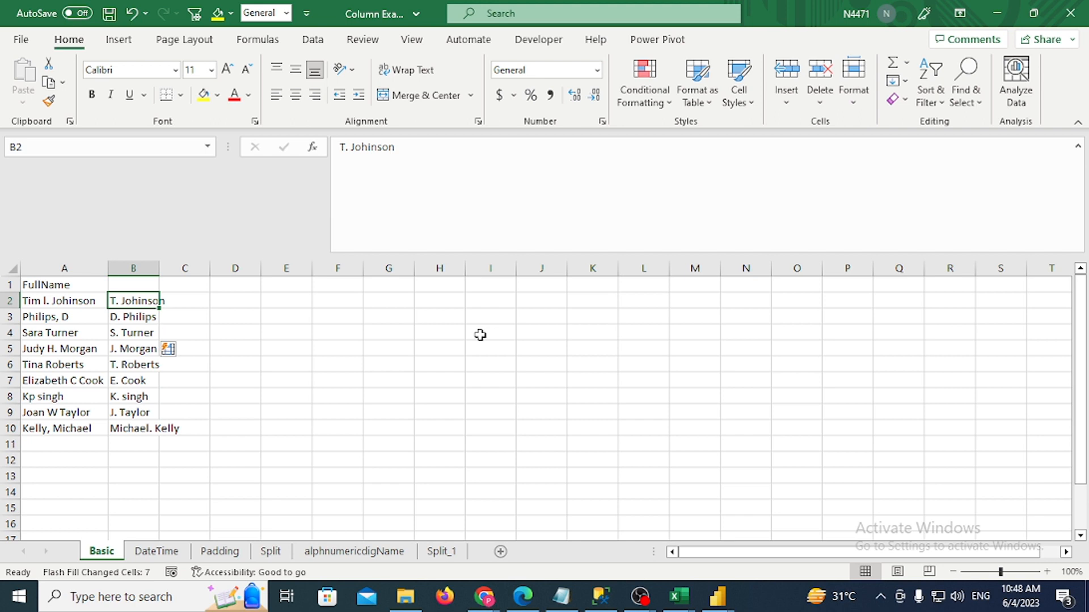
Clear the abbreviated names from B2:B10 on the Basic sheet and return to A2
{"action": "key", "text": "ctrl+shift+Down"}
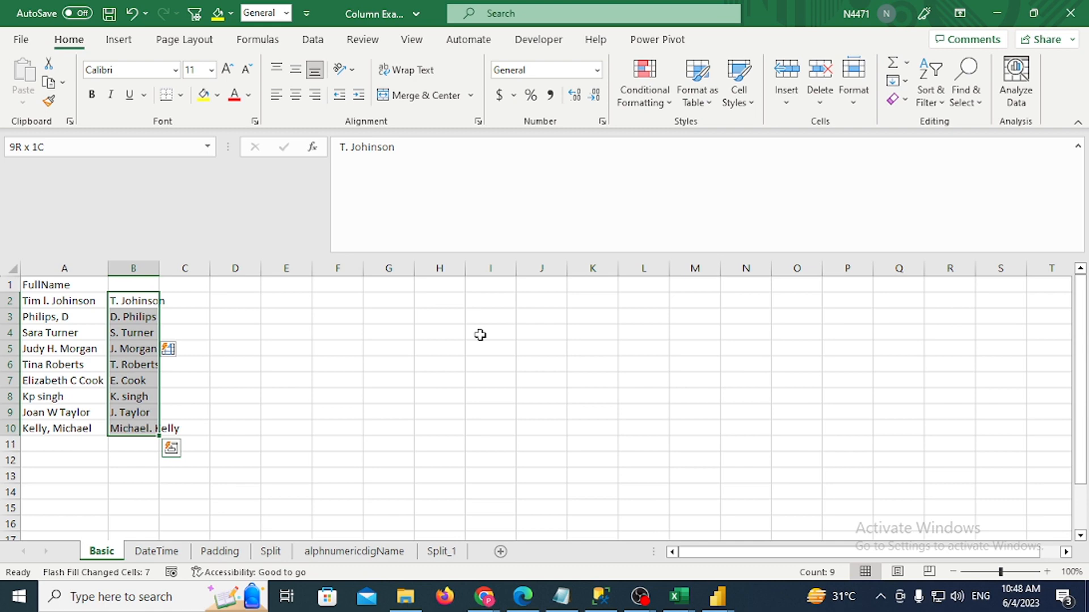
{"action": "key", "text": "Delete"}
{"action": "key", "text": "Left"}
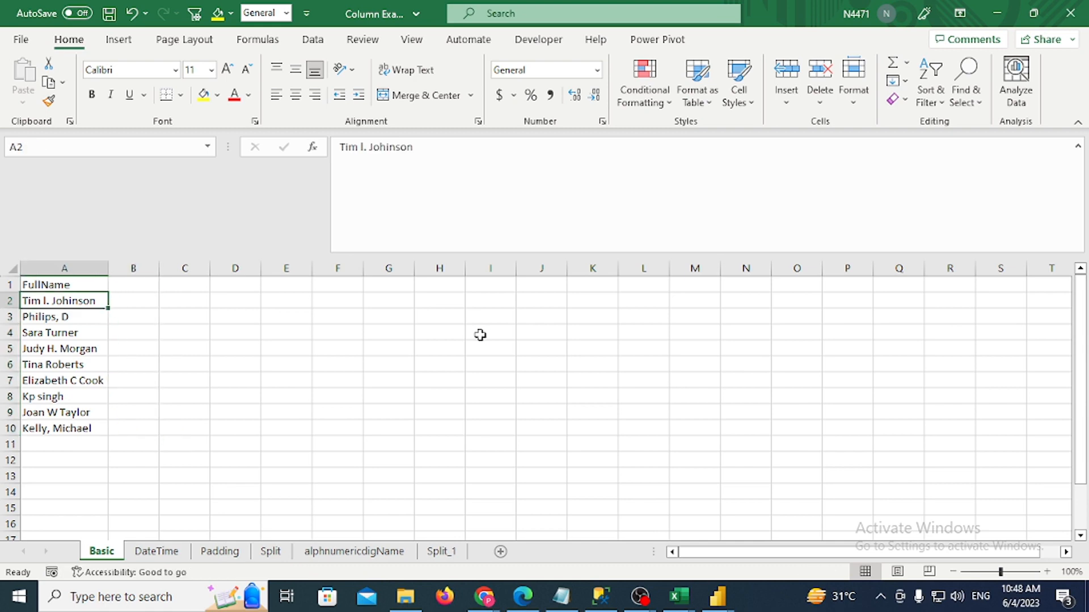
Go to the DateTime sheet and enter the year 2013 in B2 beside the first datetime
{"action": "key", "text": "ctrl+Page_Down"}
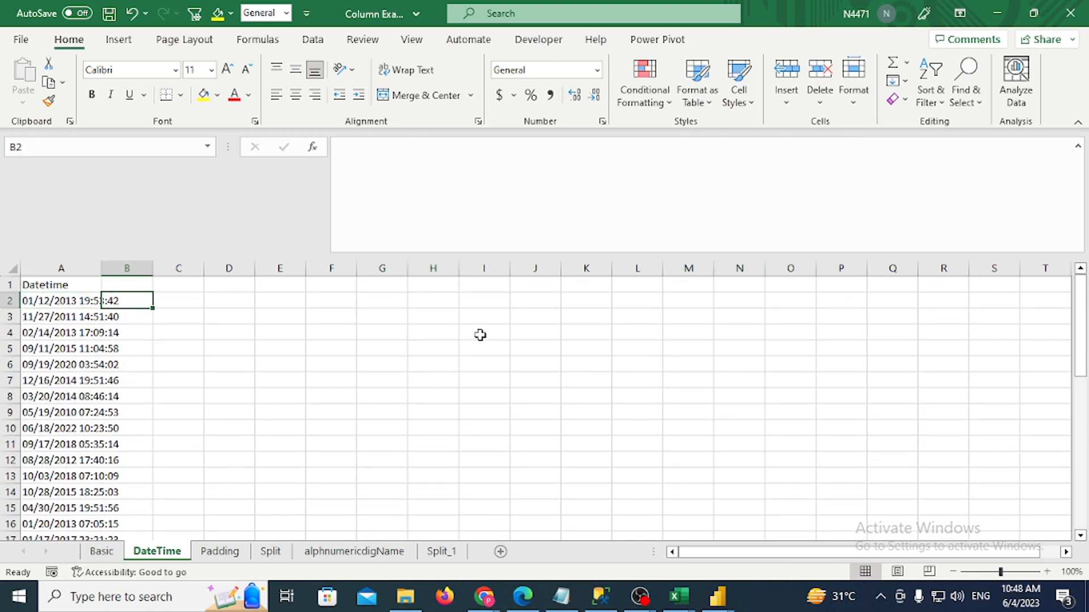
{"action": "type", "text": "2013"}
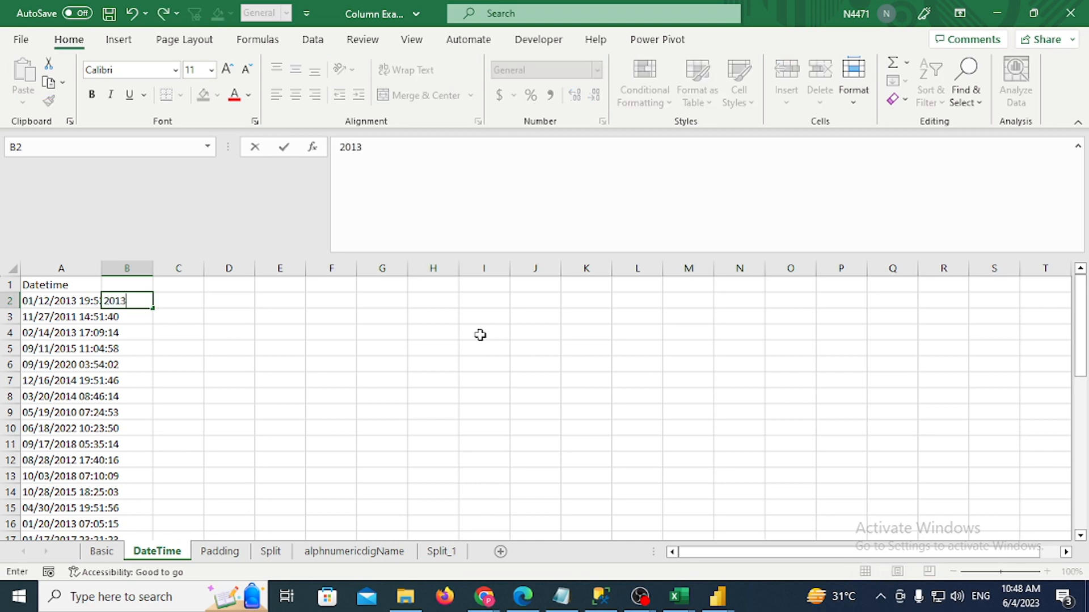
{"action": "key", "text": "Tab"}
{"action": "key", "text": "Down"}
{"action": "key", "text": "Left"}
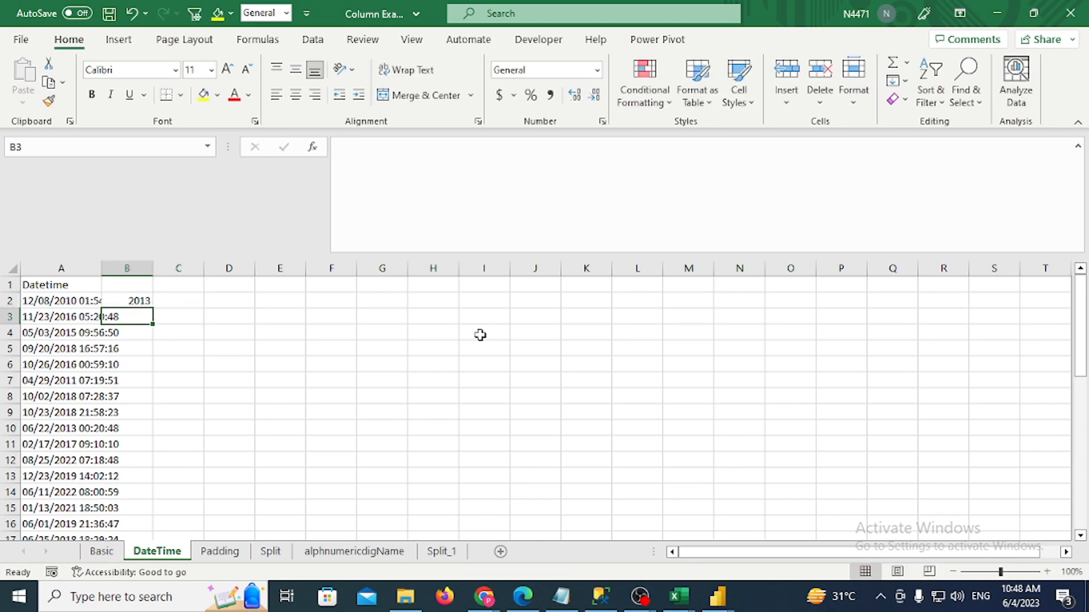
Enter the years 2016 and 2017 in B3 and B4 beside the datetimes
{"action": "type", "text": "2016"}
{"action": "key", "text": "ctrl+Return"}
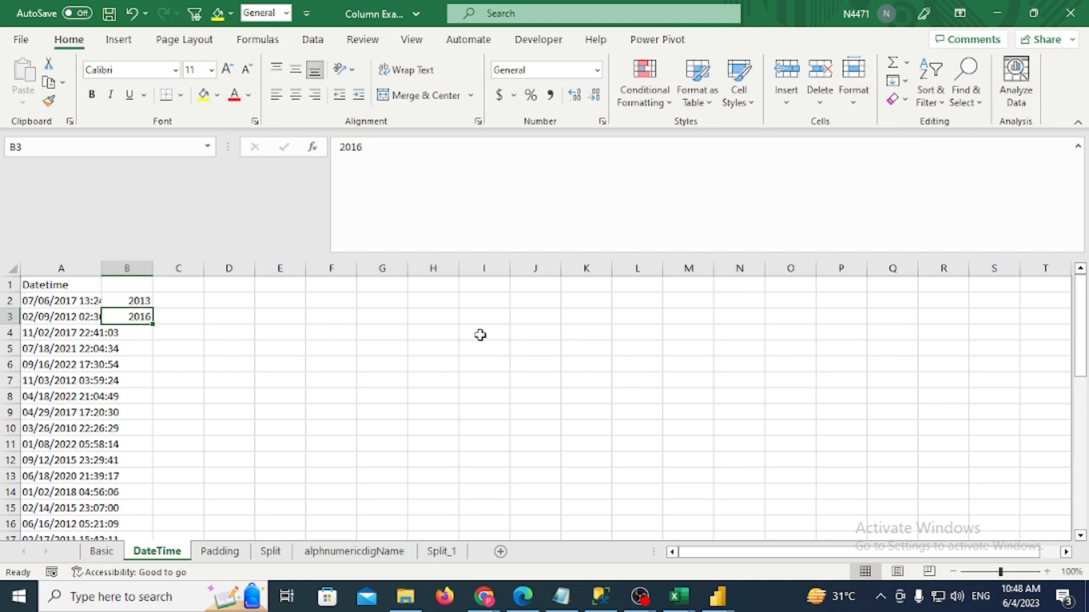
{"action": "key", "text": "Down"}
{"action": "type", "text": "20"}
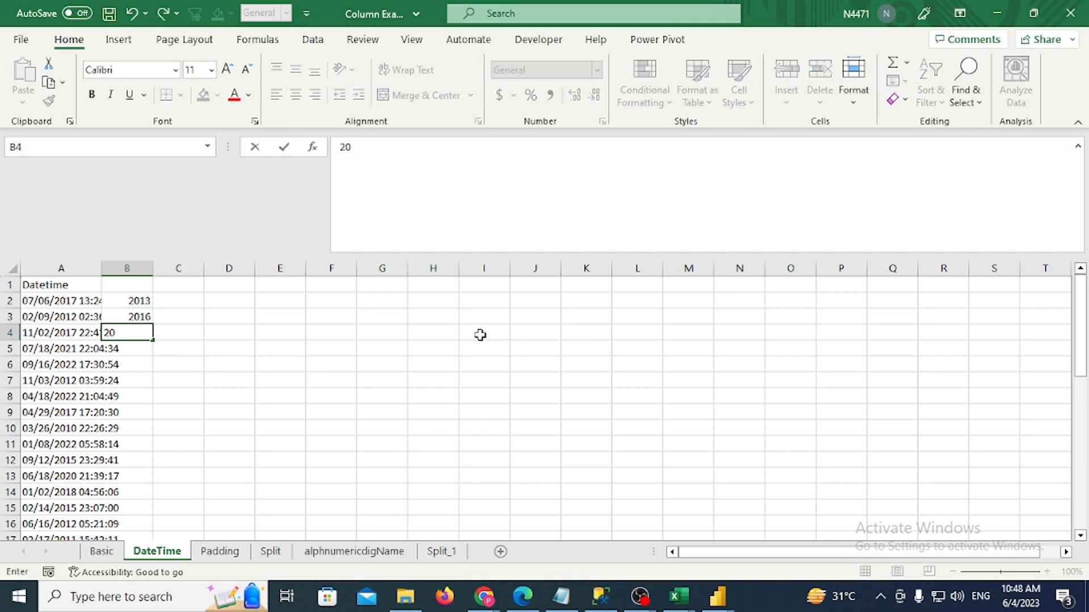
{"action": "type", "text": "17"}
{"action": "key", "text": "ctrl+Return"}
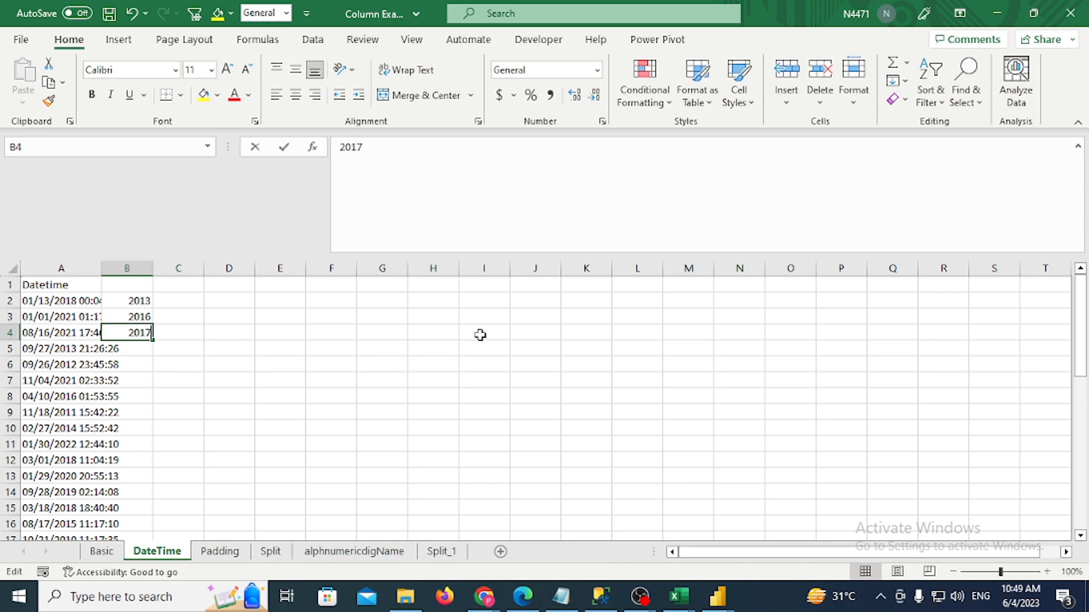
Clear the example years from B2:B4 of the DateTime sheet
{"action": "key", "text": "Up"}
{"action": "key", "text": "Up"}
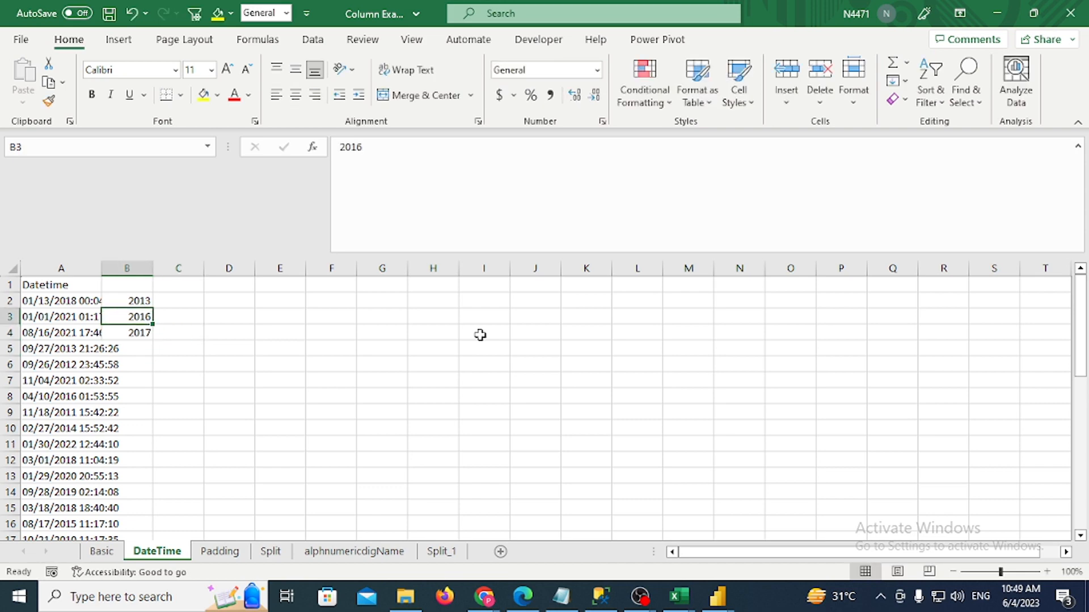
{"action": "key", "text": "shift+Down"}
{"action": "key", "text": "Delete"}
{"action": "key", "text": "Up"}
{"action": "key", "text": "Delete"}
Enter the year 2013 in B2 again and move to B3
{"action": "type", "text": "2013"}
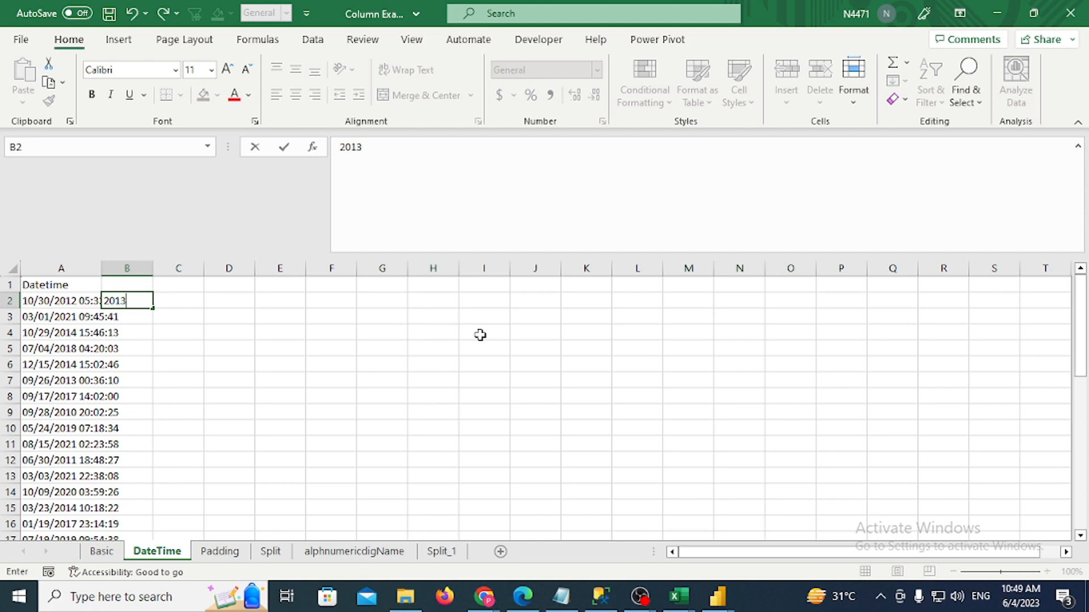
{"action": "key", "text": "Tab"}
{"action": "key", "text": "Left"}
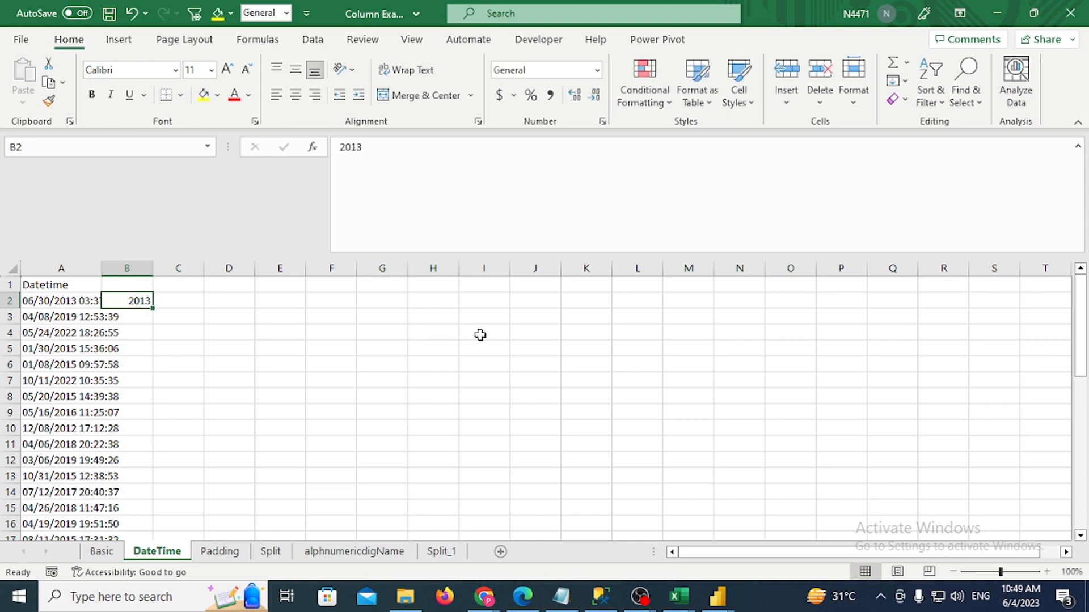
{"action": "key", "text": "Down"}
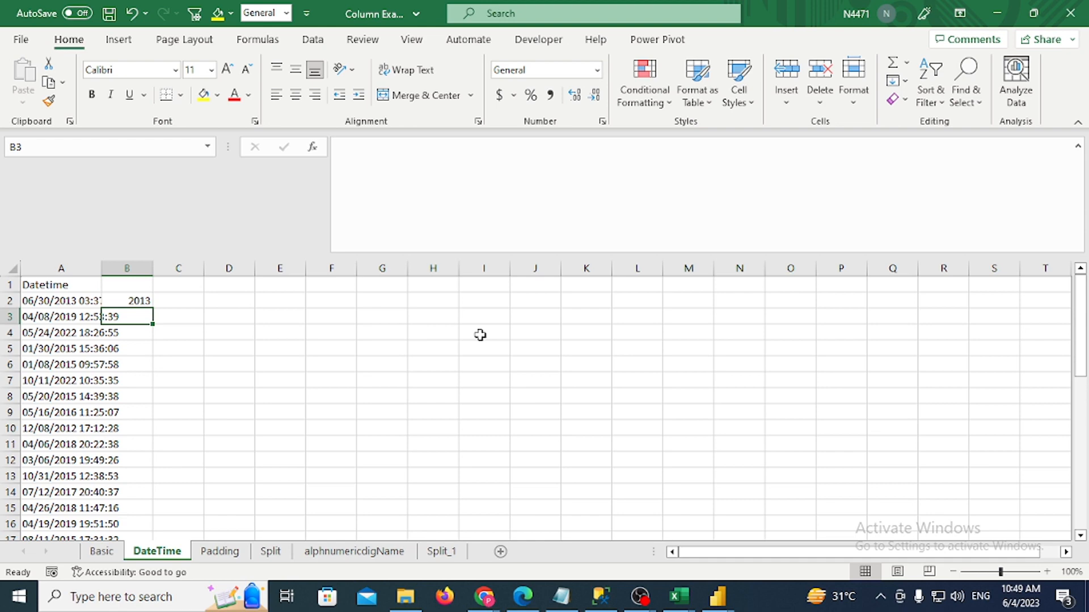
Flash Fill the remaining years down column B of the DateTime sheet and select the filled cells from B2
{"action": "key", "text": "ctrl+e"}
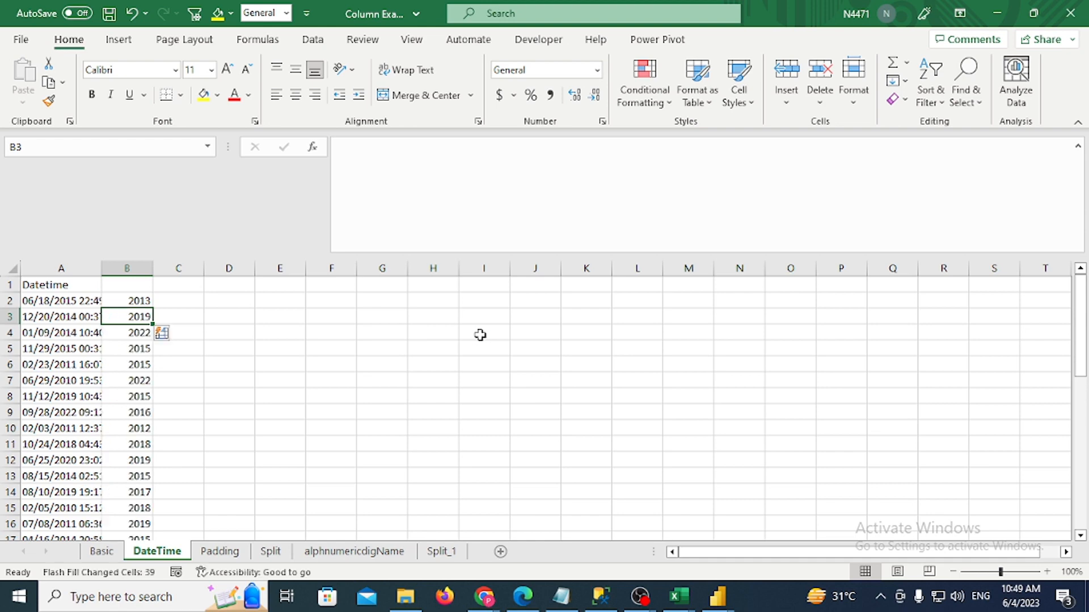
{"action": "key", "text": "Up"}
{"action": "key", "text": "ctrl+shift+Down"}
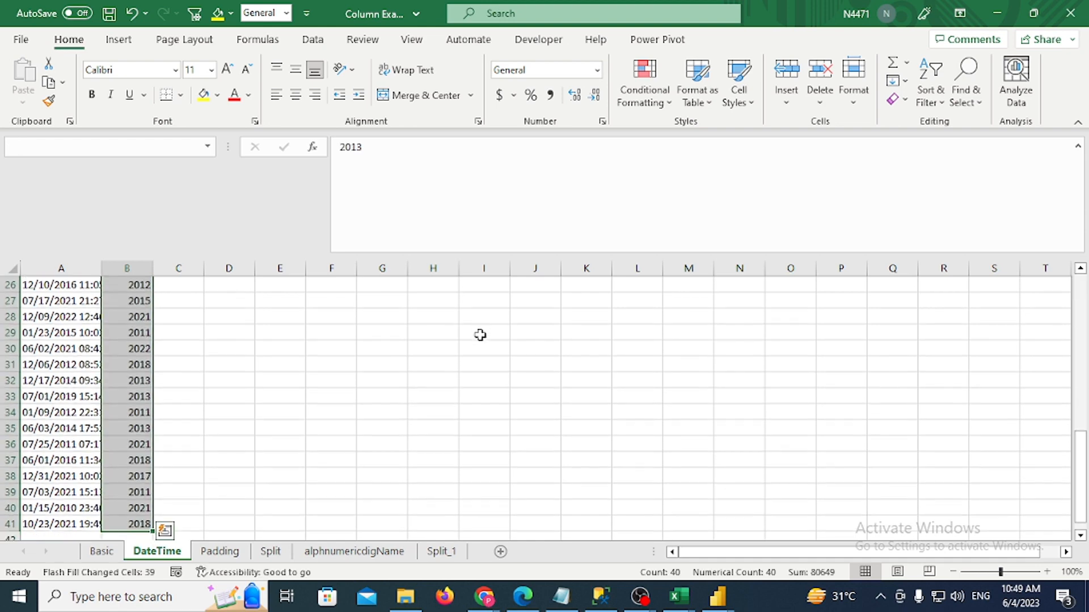
Undo the Flash Fill and the example year, and close the Column Example workbook without saving
{"action": "key", "text": "ctrl+z"}
{"action": "key", "text": "ctrl+z"}
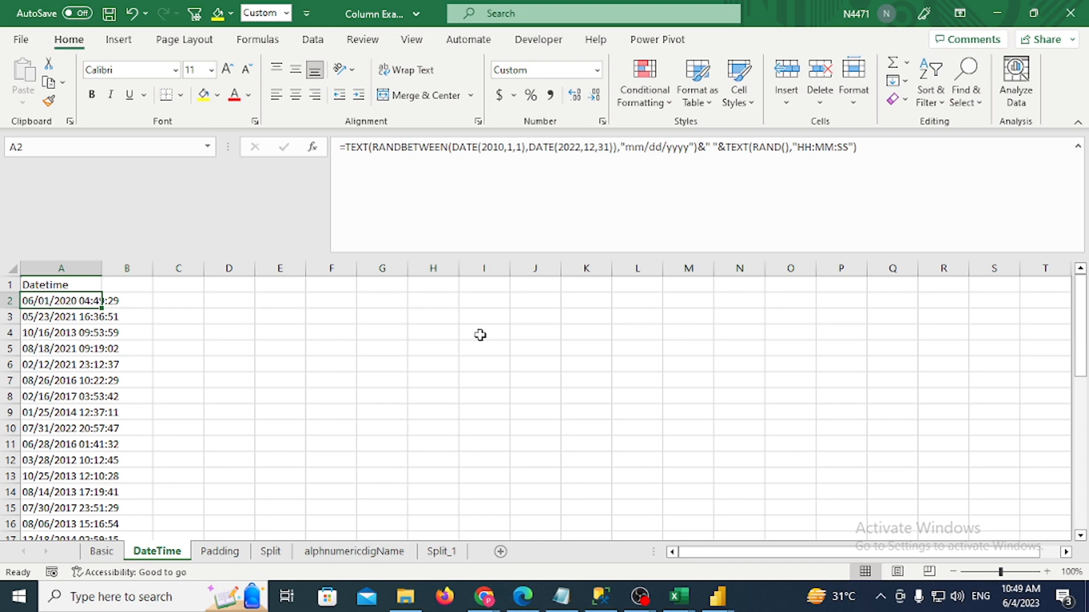
{"action": "left_click", "coordinate": [1070, 13]}
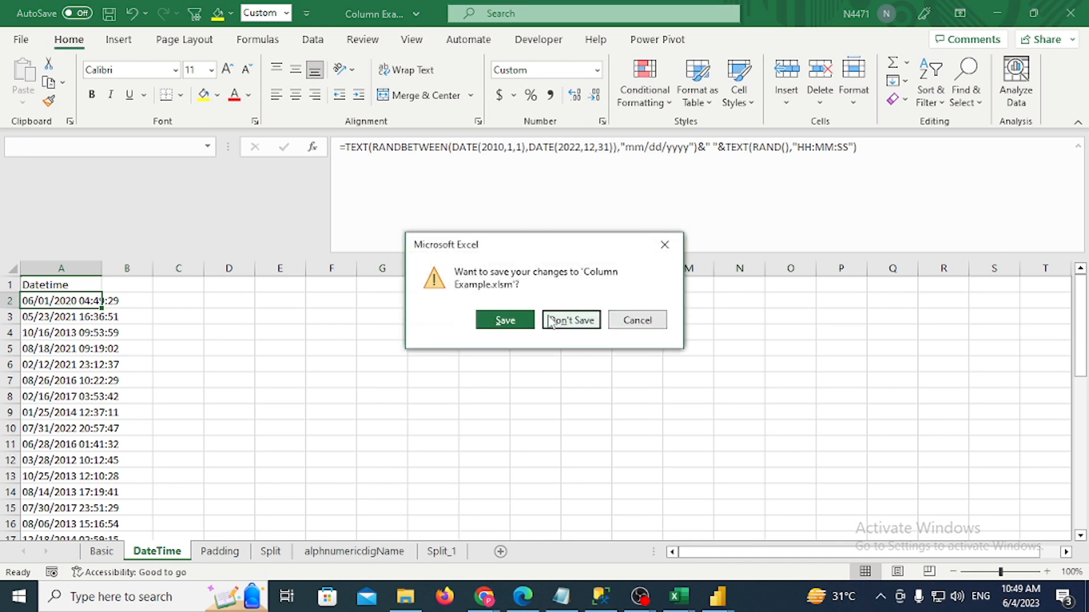
{"action": "left_click", "coordinate": [550, 321]}
Switch to the Power Query Editor and start a new query from an Excel workbook
{"action": "mouse_move", "coordinate": [718, 597]}
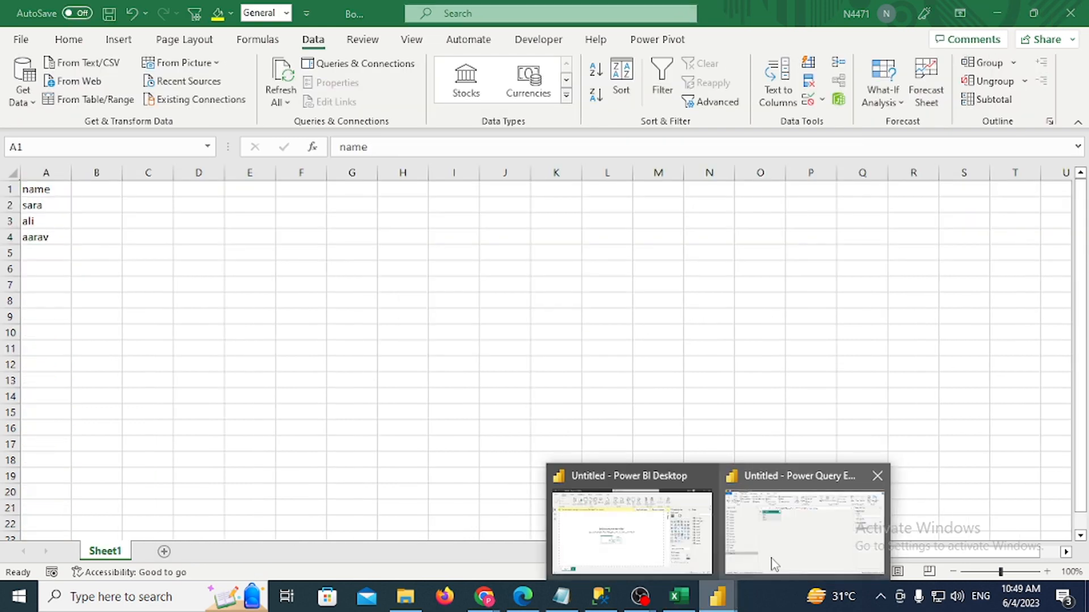
{"action": "left_click", "coordinate": [773, 560]}
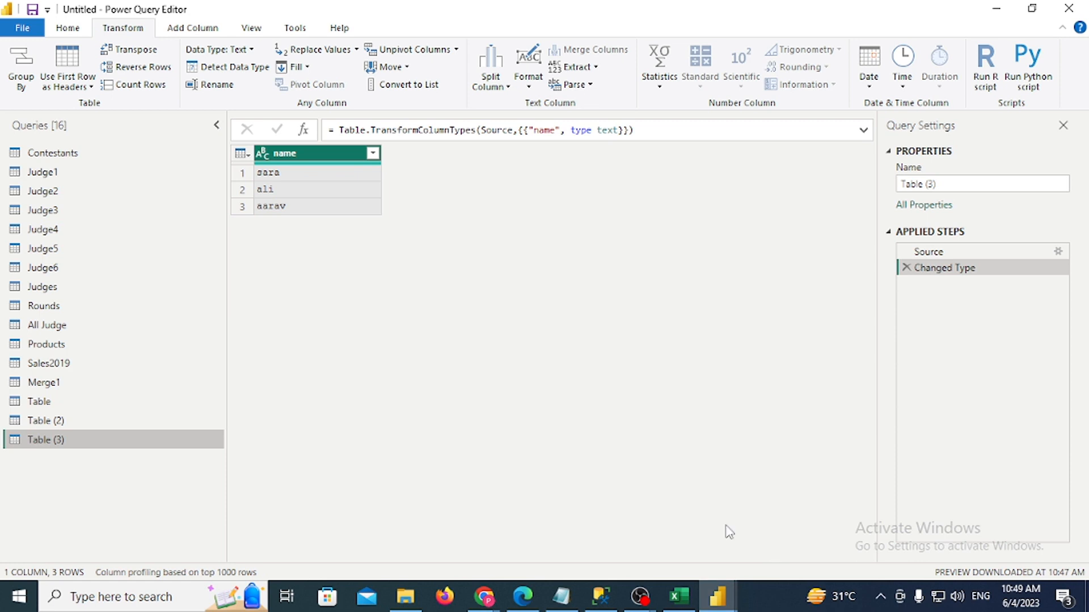
{"action": "left_click", "coordinate": [80, 31]}
{"action": "left_click", "coordinate": [135, 31]}
{"action": "left_click", "coordinate": [84, 32]}
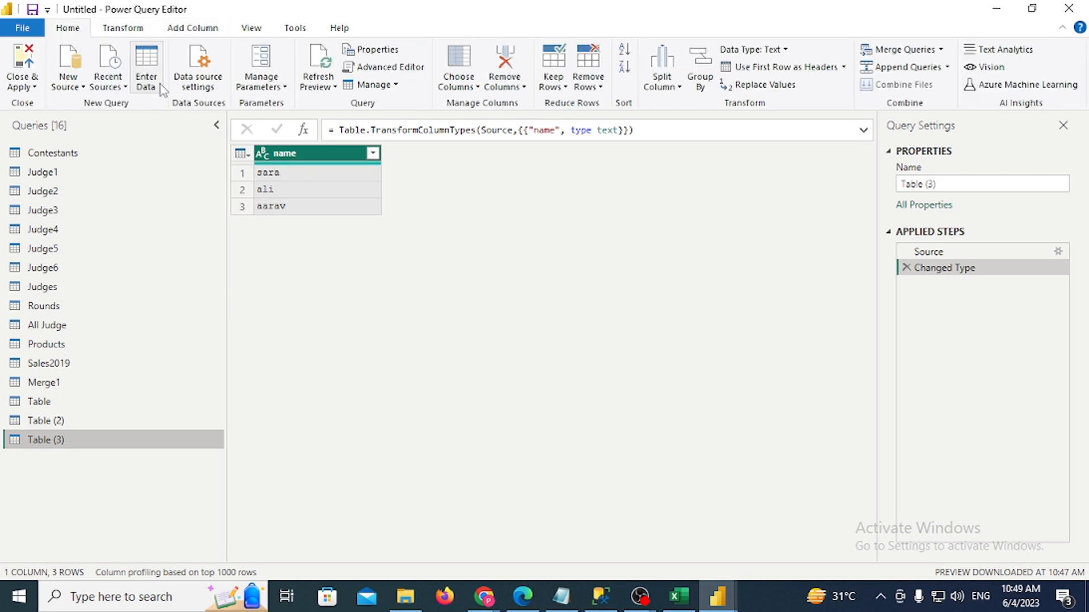
{"action": "left_click", "coordinate": [145, 31]}
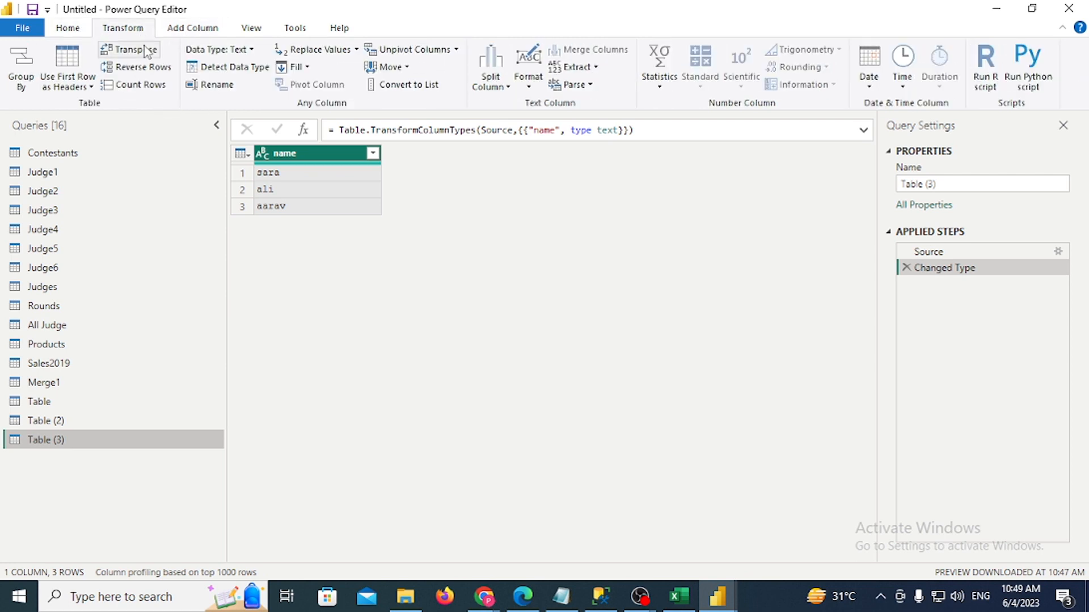
{"action": "left_click", "coordinate": [82, 32]}
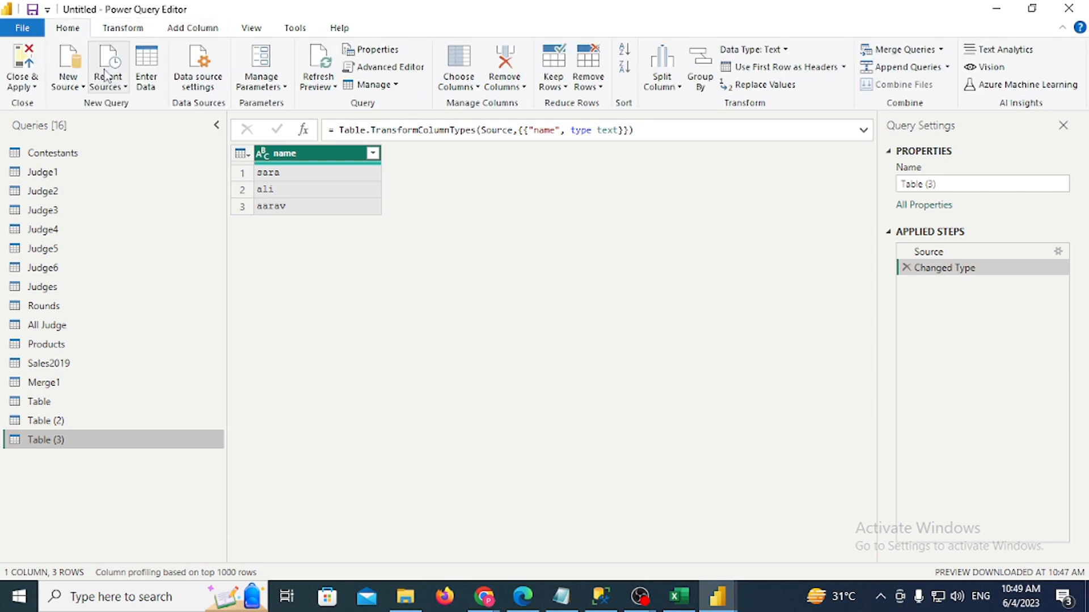
{"action": "left_click", "coordinate": [78, 94]}
{"action": "left_click", "coordinate": [85, 131]}
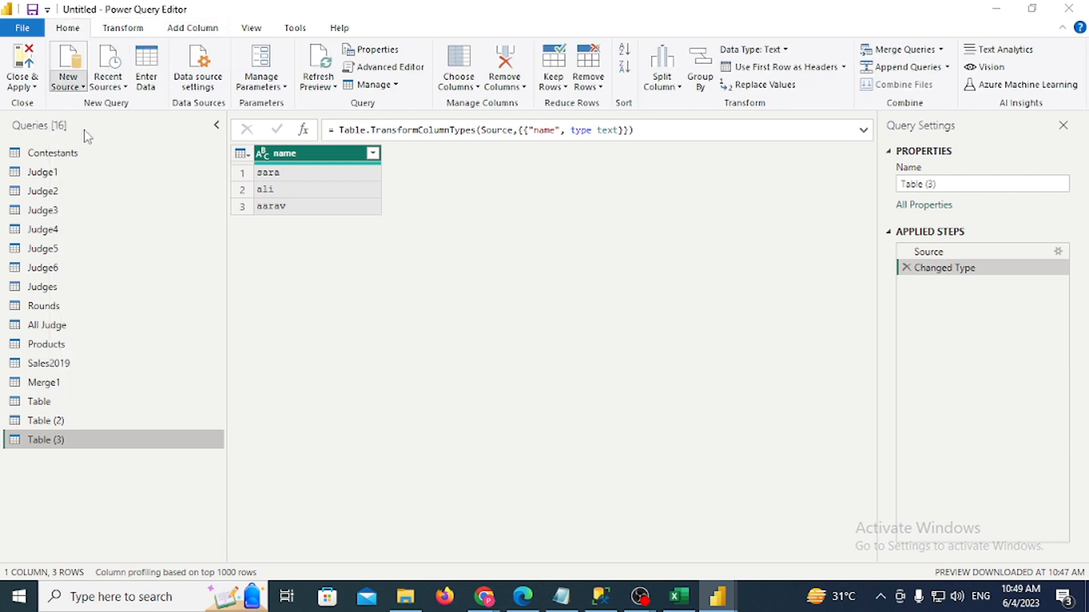
Copy the Power Query folder path from File Explorer into the file chooser and open the Column Example workbook
{"action": "left_click", "coordinate": [405, 597]}
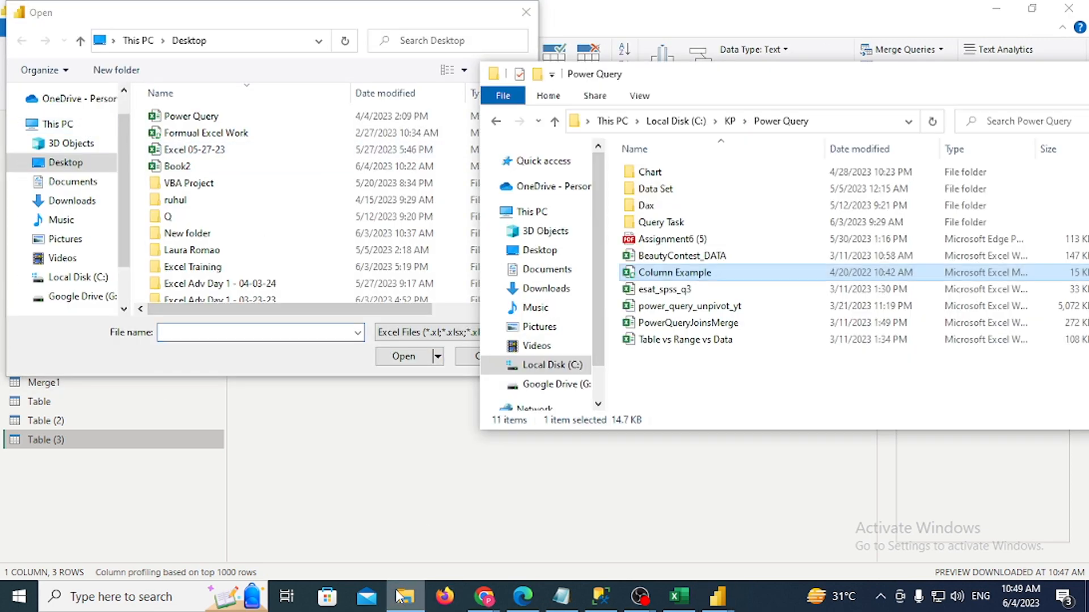
{"action": "left_click", "coordinate": [856, 122]}
{"action": "key", "text": "ctrl+c"}
{"action": "key", "text": "alt+Tab"}
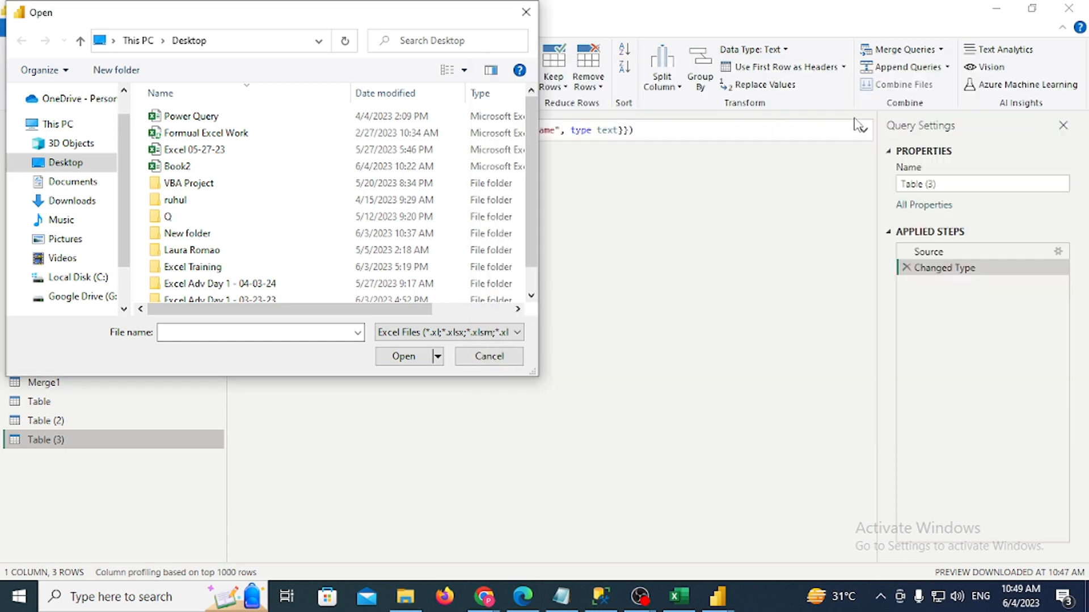
{"action": "key", "text": "ctrl+v"}
{"action": "key", "text": "Return"}
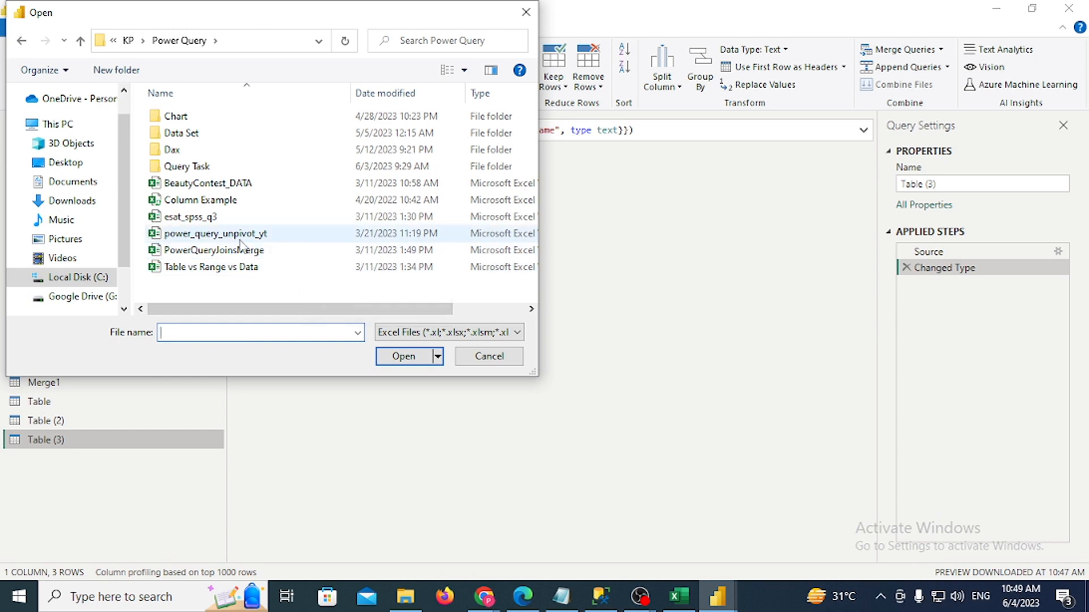
{"action": "left_click", "coordinate": [203, 201]}
{"action": "left_click", "coordinate": [403, 356]}
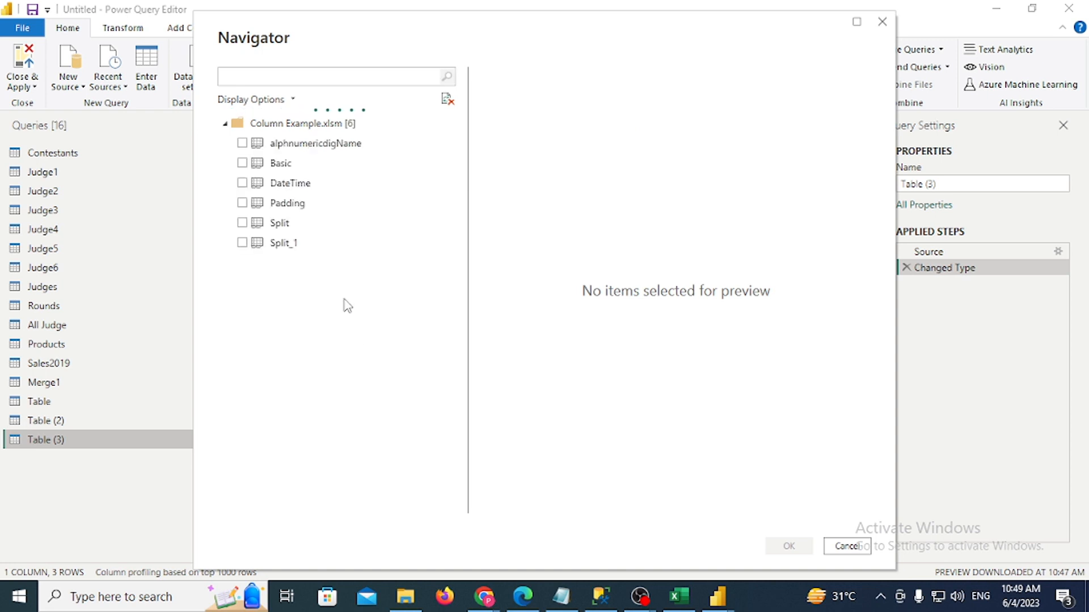
Import the alphnumericdigName, Basic, DateTime, Padding and Split sheets as queries
{"action": "left_click", "coordinate": [244, 149]}
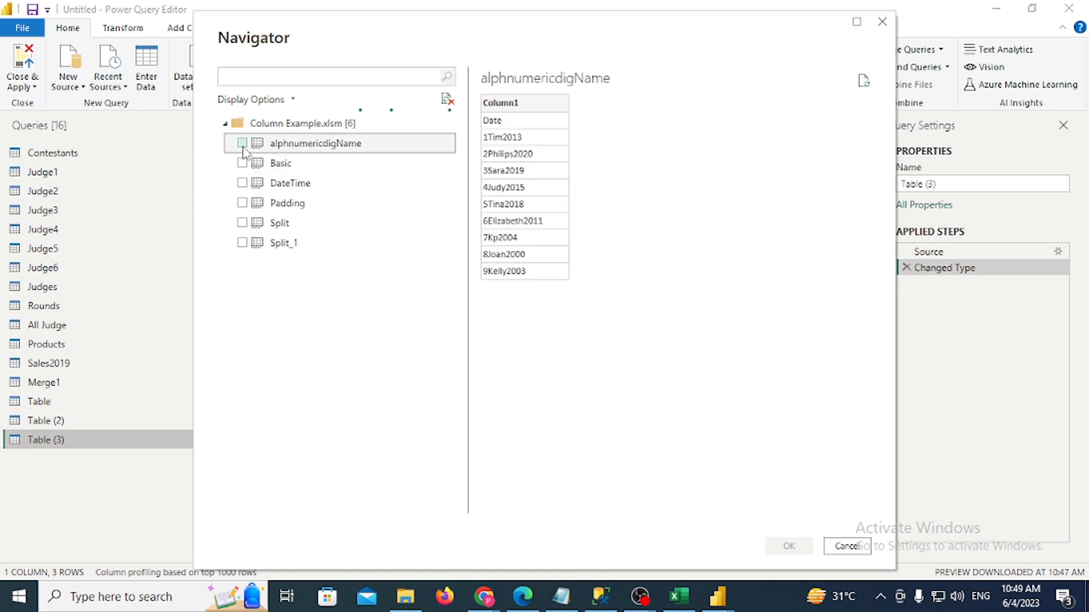
{"action": "left_click", "coordinate": [242, 143]}
{"action": "left_click", "coordinate": [246, 166]}
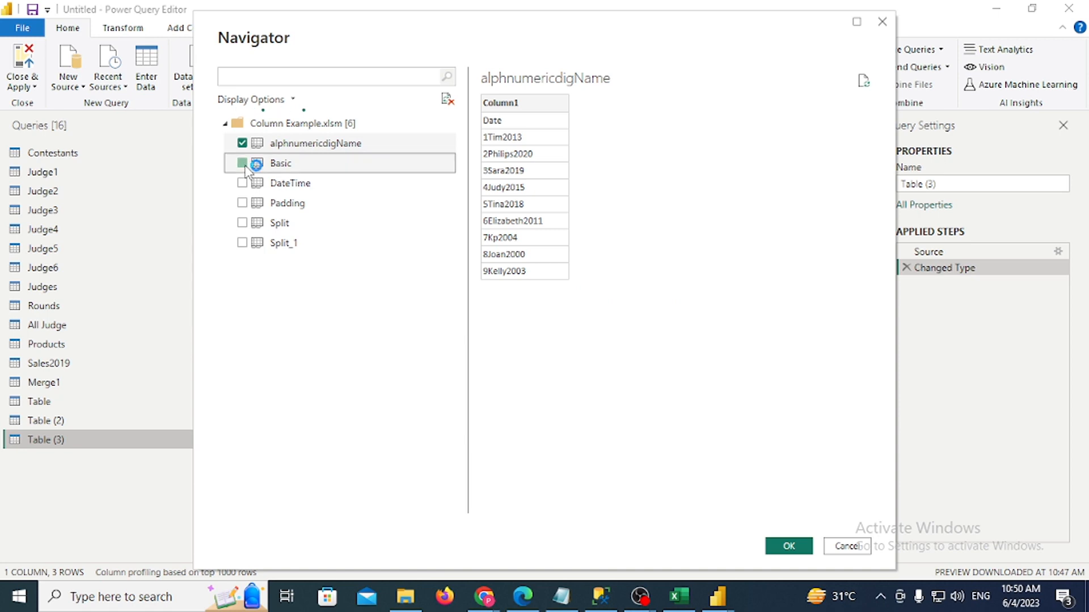
{"action": "left_click", "coordinate": [242, 164]}
{"action": "left_click", "coordinate": [242, 183]}
{"action": "left_click", "coordinate": [242, 202]}
{"action": "left_click", "coordinate": [242, 223]}
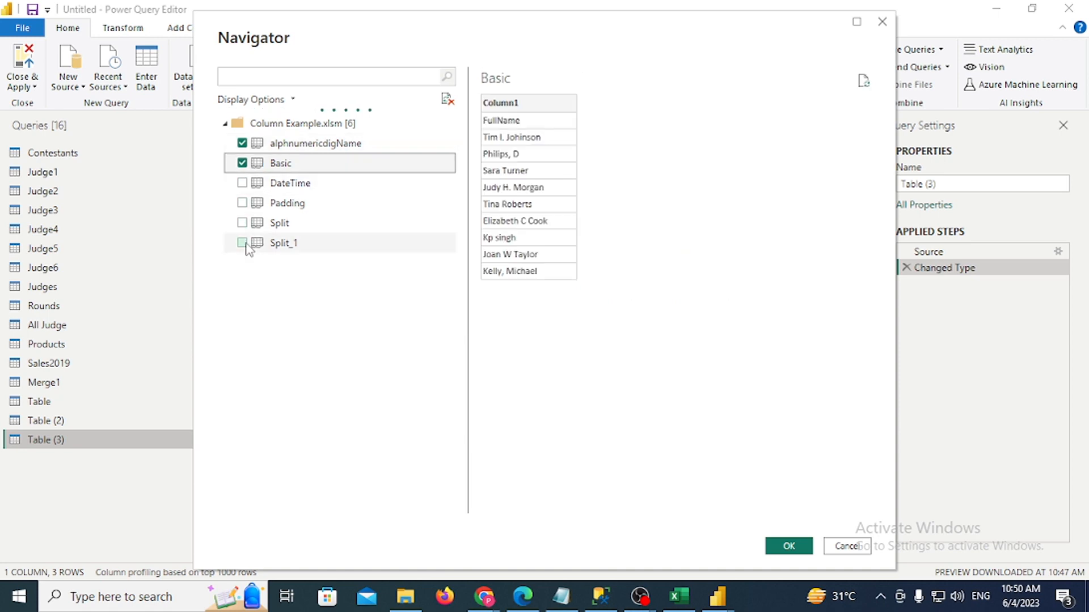
{"action": "left_click", "coordinate": [786, 546]}
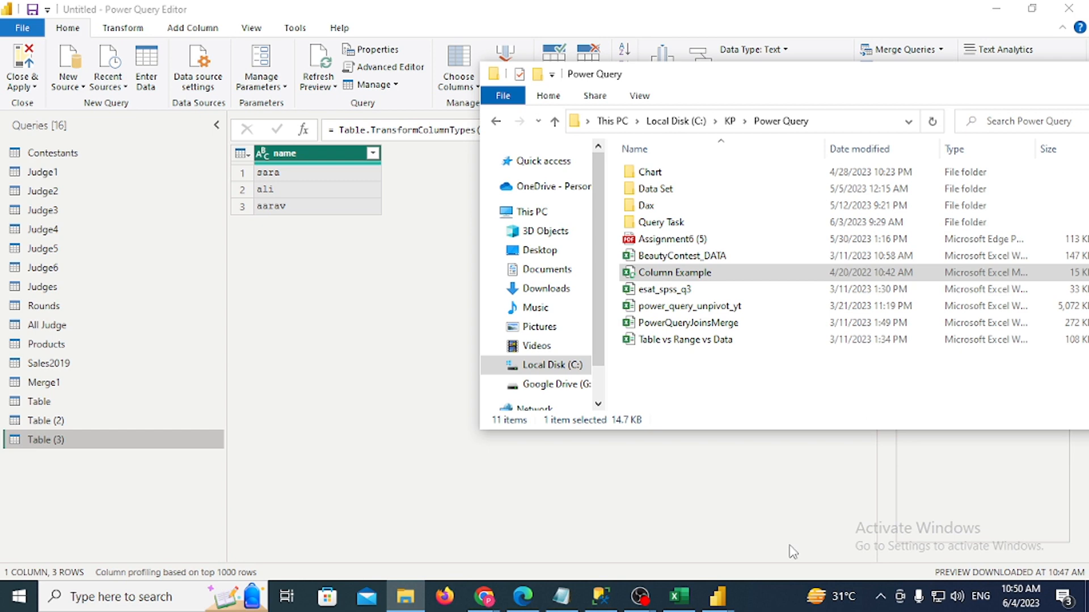
{"action": "left_click", "coordinate": [793, 551]}
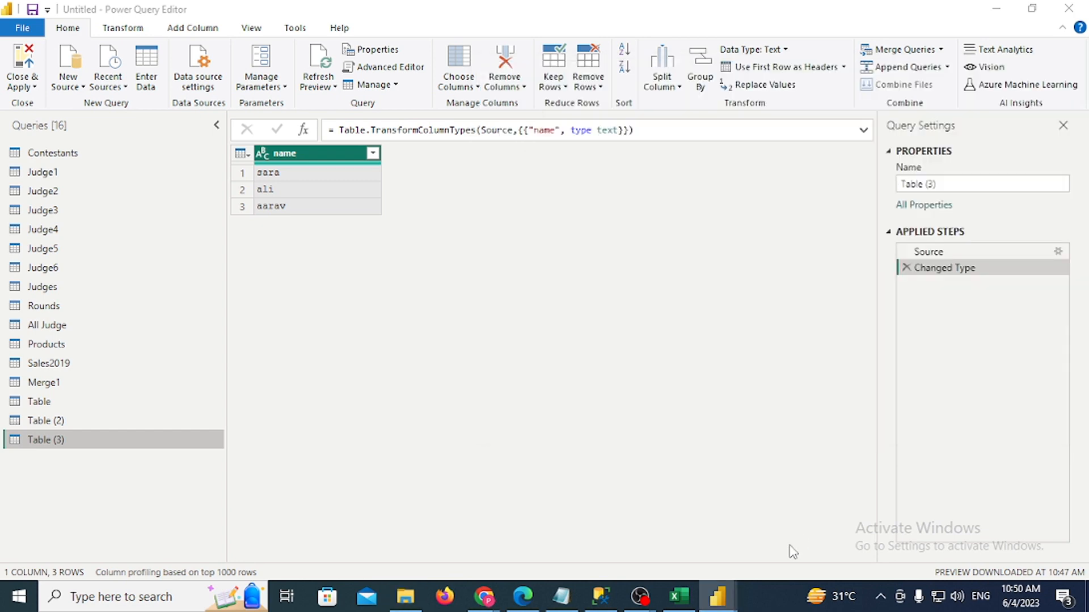
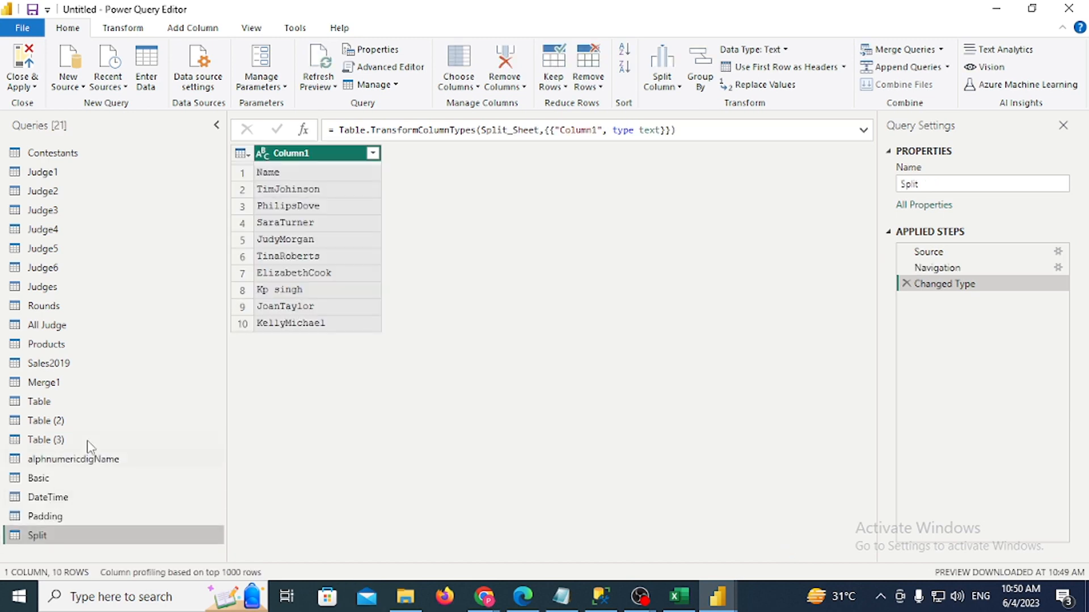
Promote the first row of the Basic query to column headers
{"action": "left_click", "coordinate": [64, 481]}
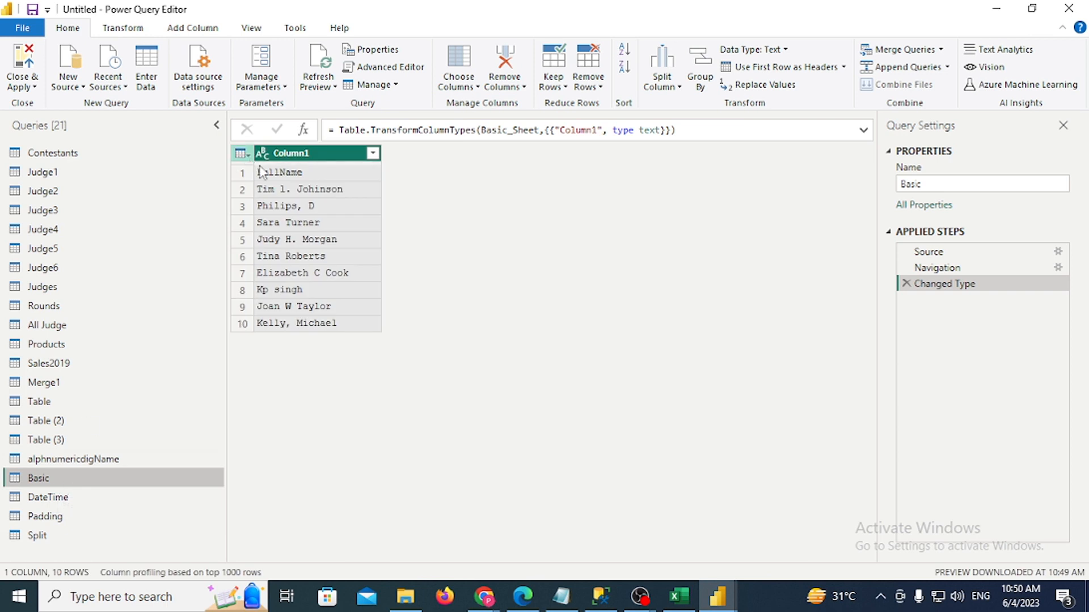
{"action": "left_click", "coordinate": [136, 31]}
{"action": "left_click", "coordinate": [69, 85]}
{"action": "left_click", "coordinate": [91, 103]}
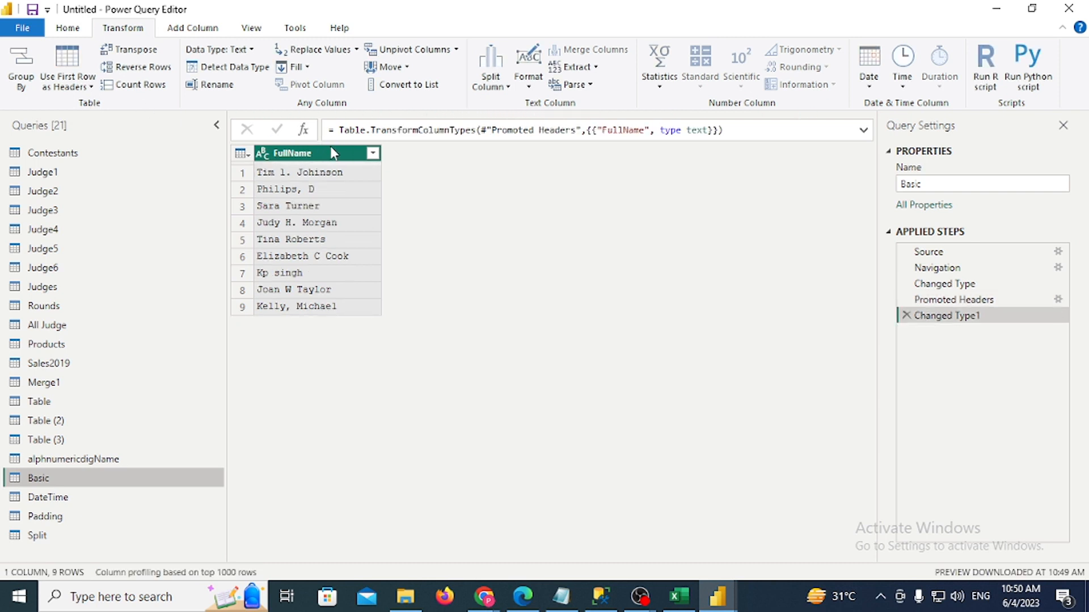
Add a column from examples based on all columns, giving row 1 its first initial, a period, a space and the surname
{"action": "left_click", "coordinate": [201, 27]}
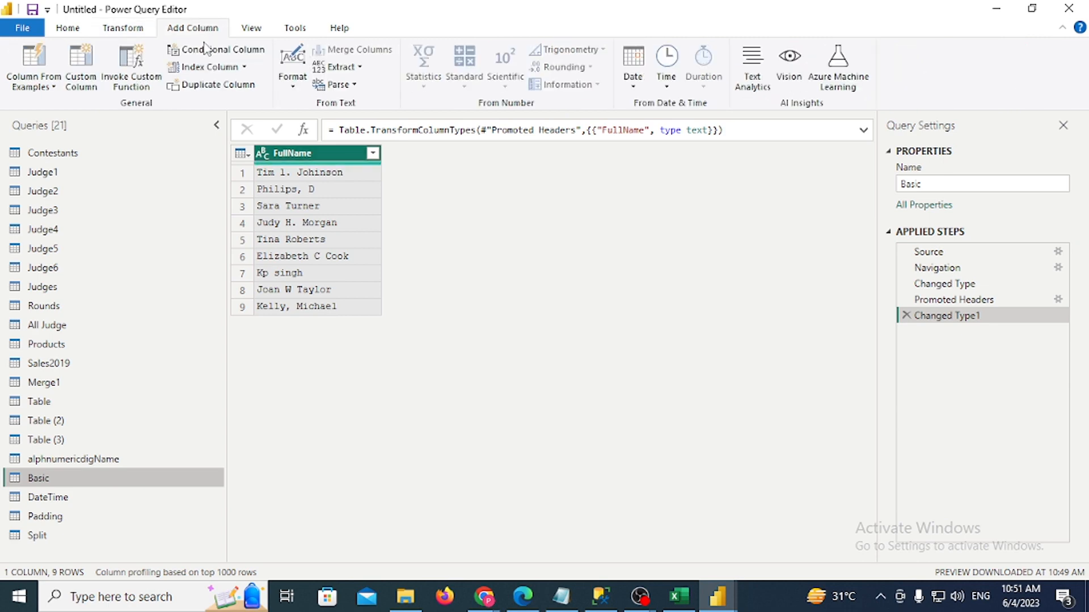
{"action": "left_click", "coordinate": [43, 90]}
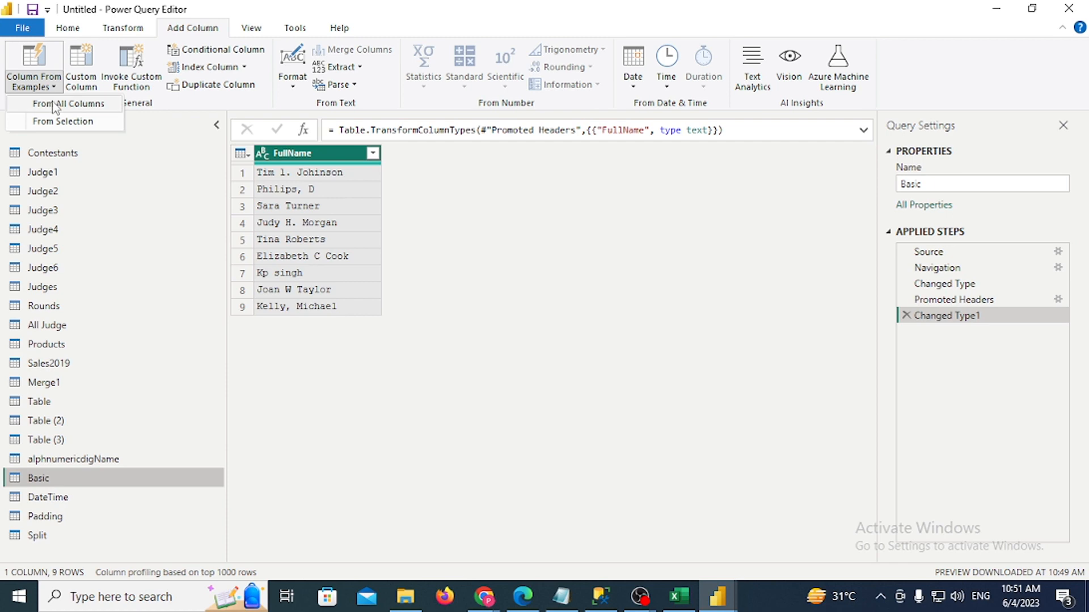
{"action": "left_click", "coordinate": [54, 105]}
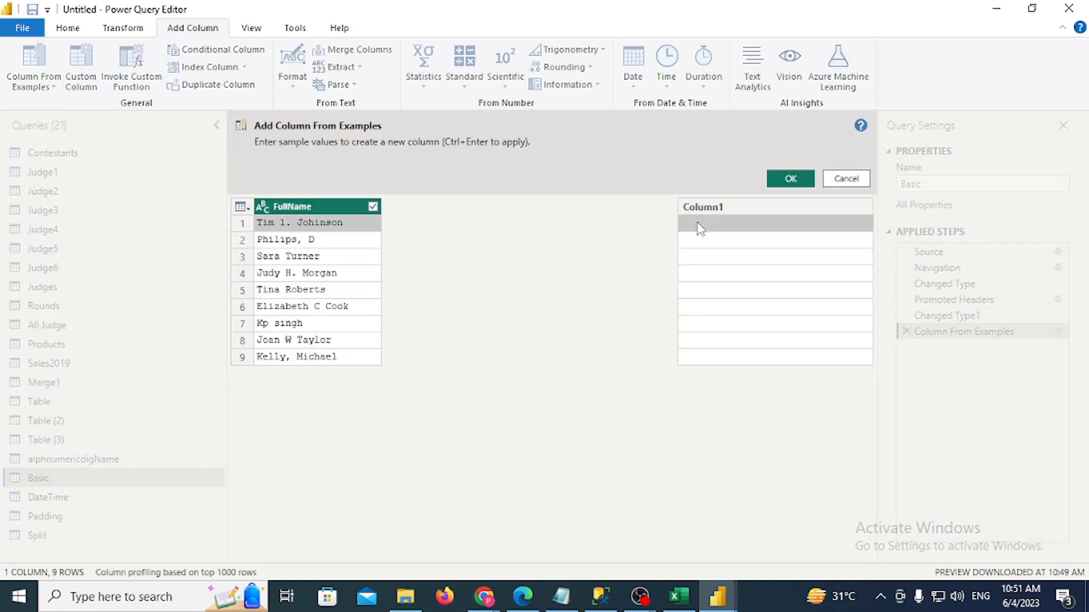
{"action": "left_click", "coordinate": [700, 228]}
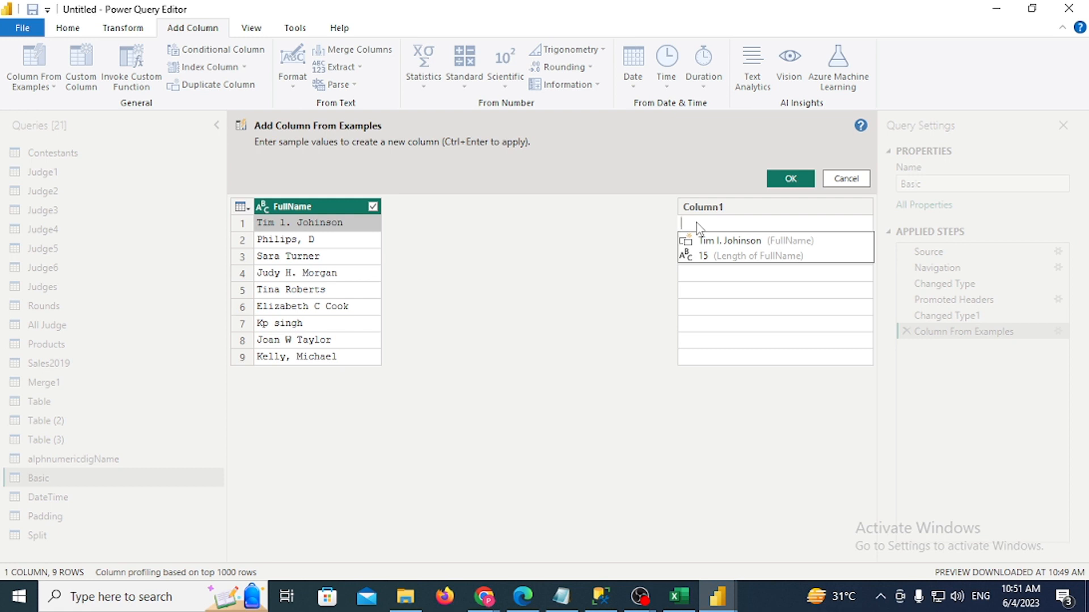
{"action": "type", "text": "t."}
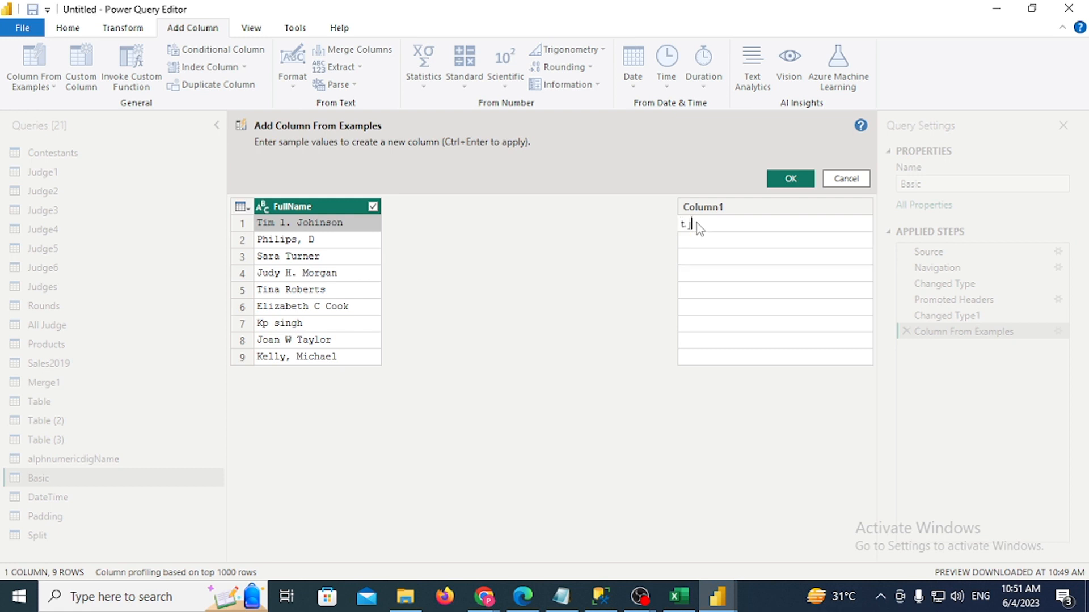
{"action": "key", "text": "BackSpace"}
{"action": "key", "text": "BackSpace"}
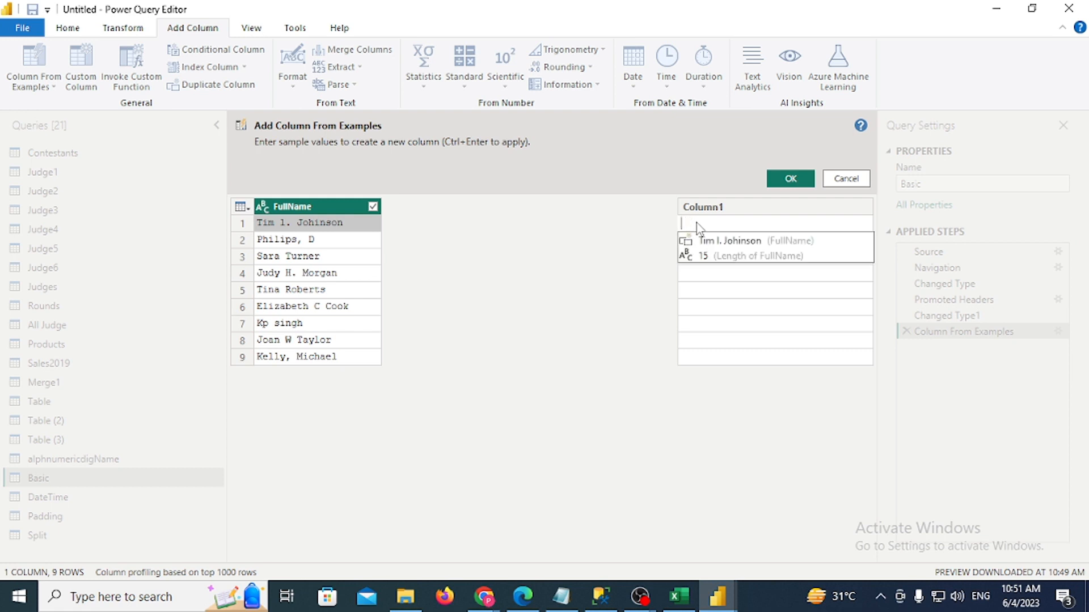
{"action": "type", "text": "T. J"}
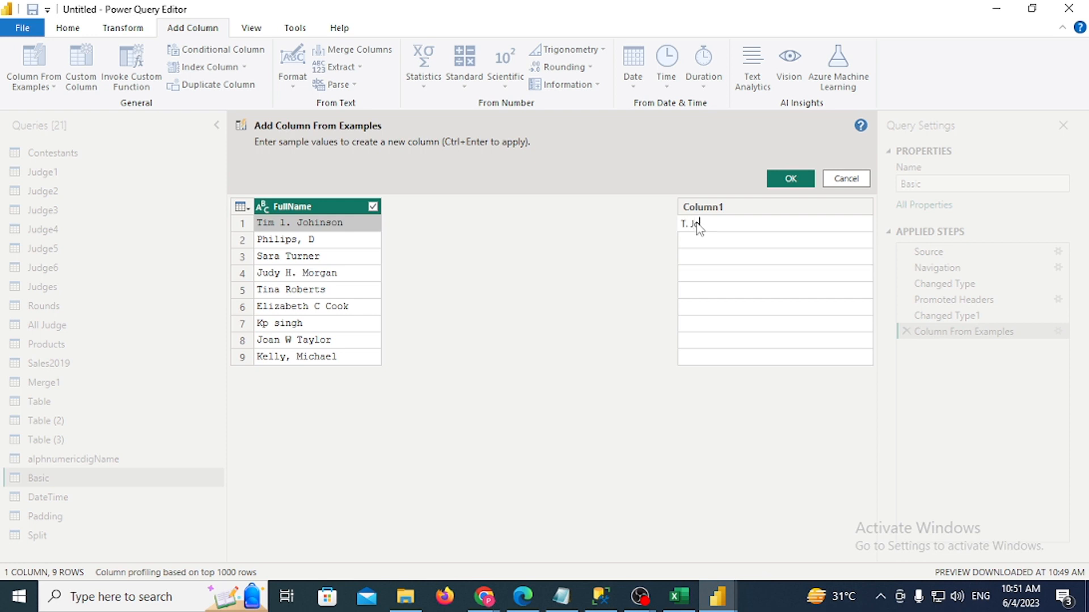
{"action": "type", "text": "ohinson"}
{"action": "key", "text": "Return"}
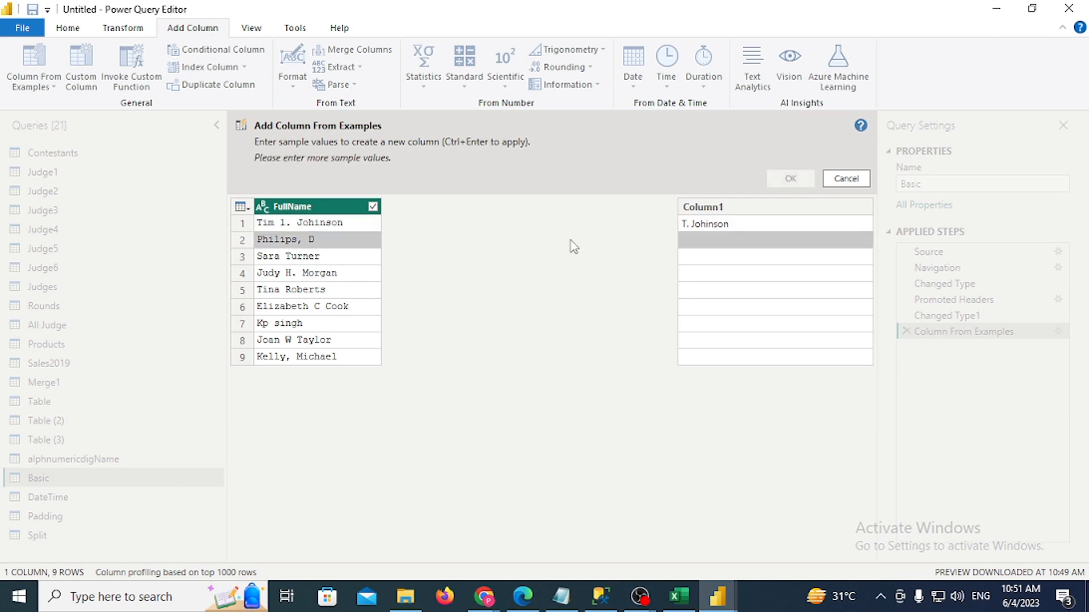
Enter the row 2 example as the initial and a period directly followed by the surname, without a space
{"action": "left_click", "coordinate": [707, 244]}
{"action": "type", "text": "D"}
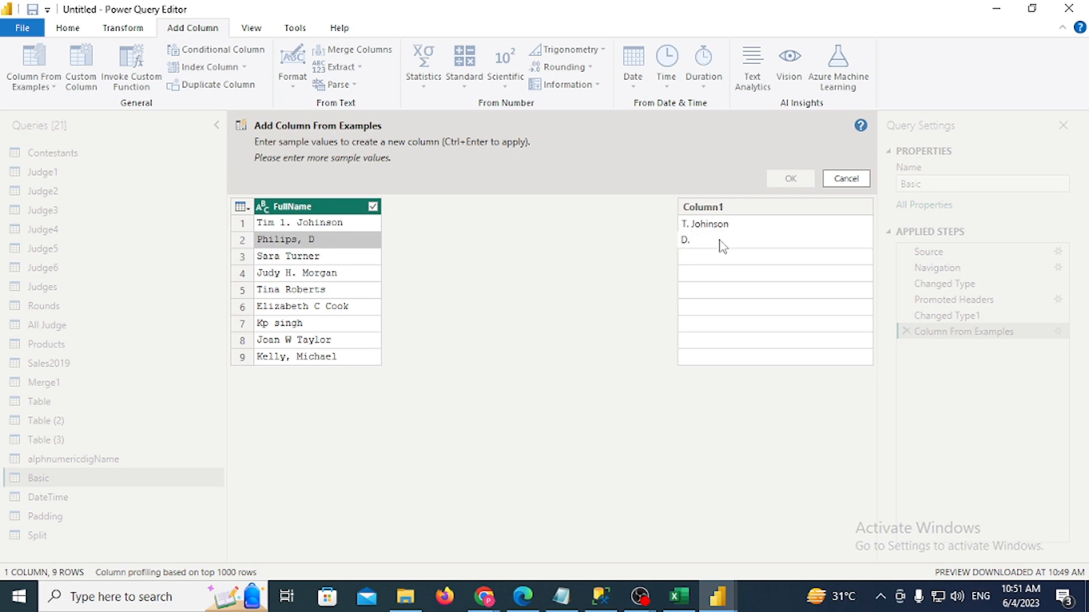
{"action": "type", "text": ".pHILI"}
{"action": "key", "text": "BackSpace"}
{"action": "key", "text": "BackSpace"}
{"action": "key", "text": "BackSpace"}
{"action": "key", "text": "BackSpace"}
{"action": "key", "text": "BackSpace"}
{"action": "type", "text": "Philips"}
{"action": "key", "text": "Return"}
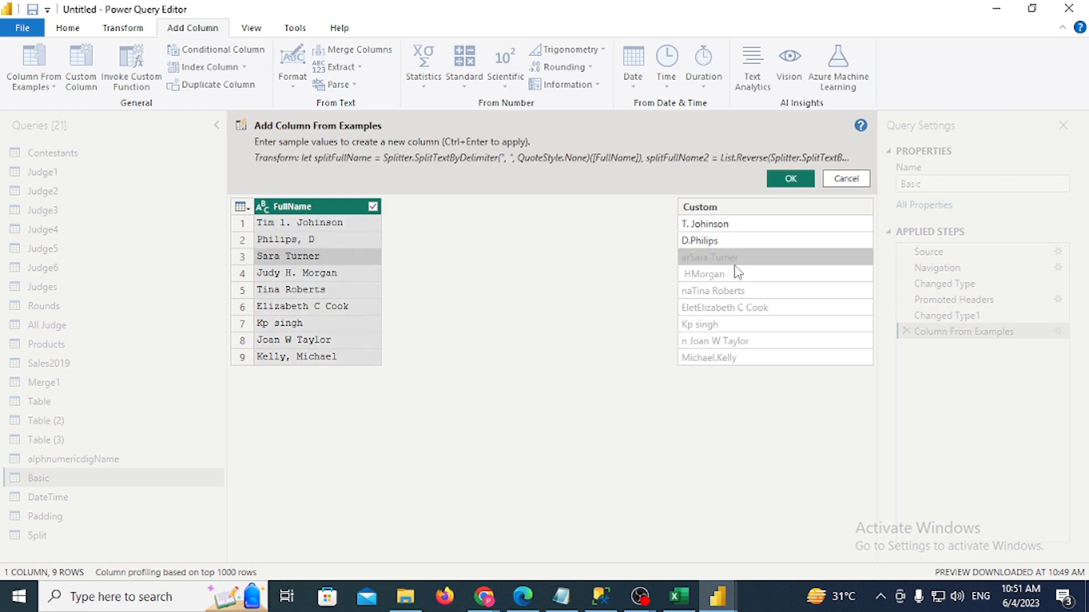
Replace the suggested value in row 3 with that person's first initial, a period and the surname, without a space
{"action": "left_click", "coordinate": [830, 258]}
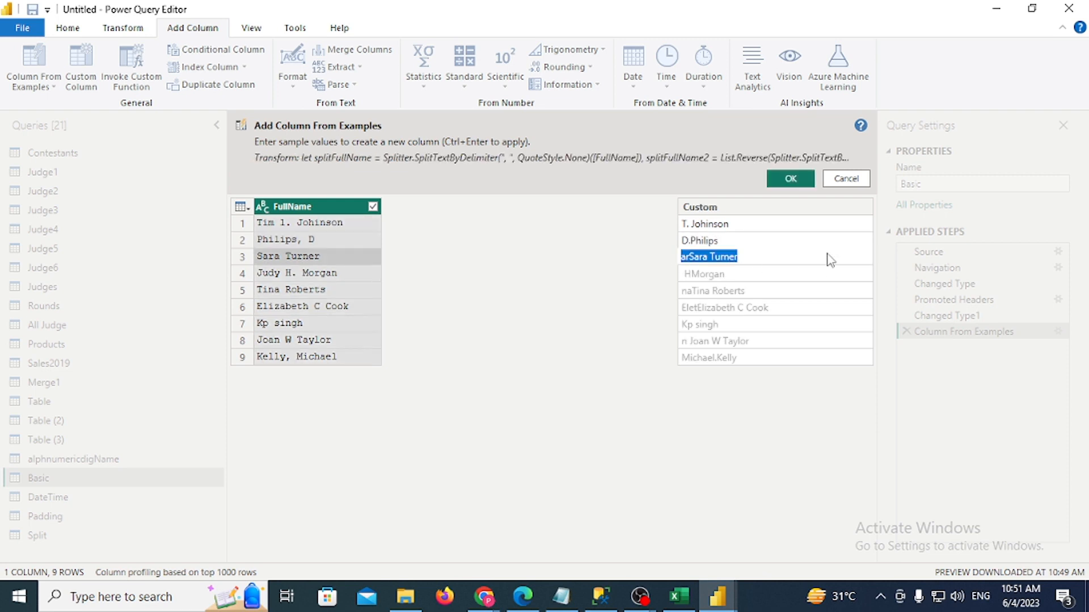
{"action": "type", "text": "s"}
{"action": "key", "text": "BackSpace"}
{"action": "type", "text": "S."}
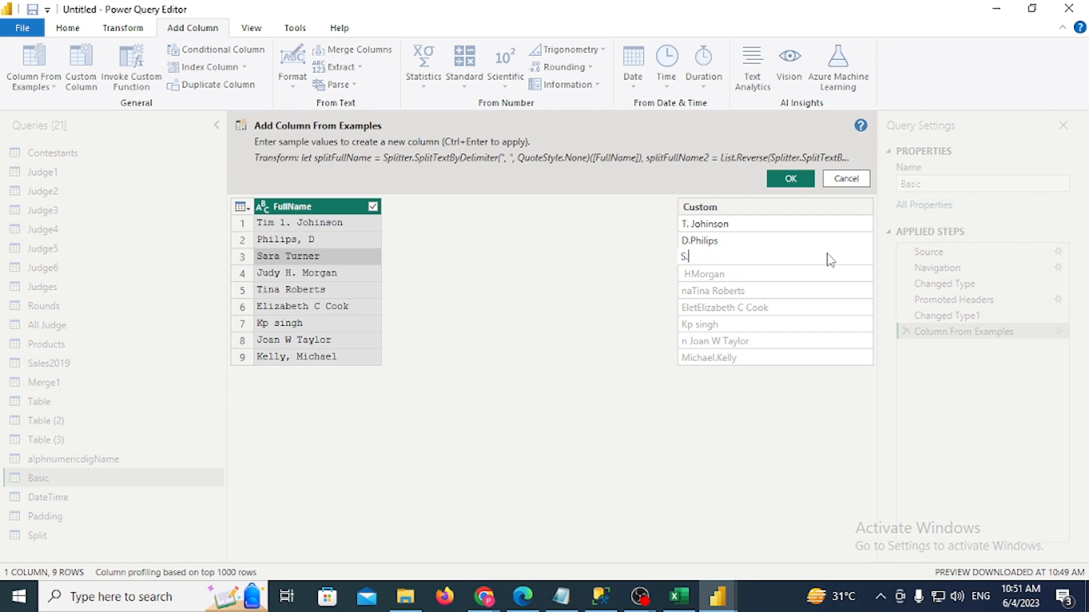
{"action": "type", "text": "Tu"}
{"action": "type", "text": "r"}
{"action": "key", "text": "BackSpace"}
{"action": "type", "text": "urner"}
{"action": "key", "text": "Return"}
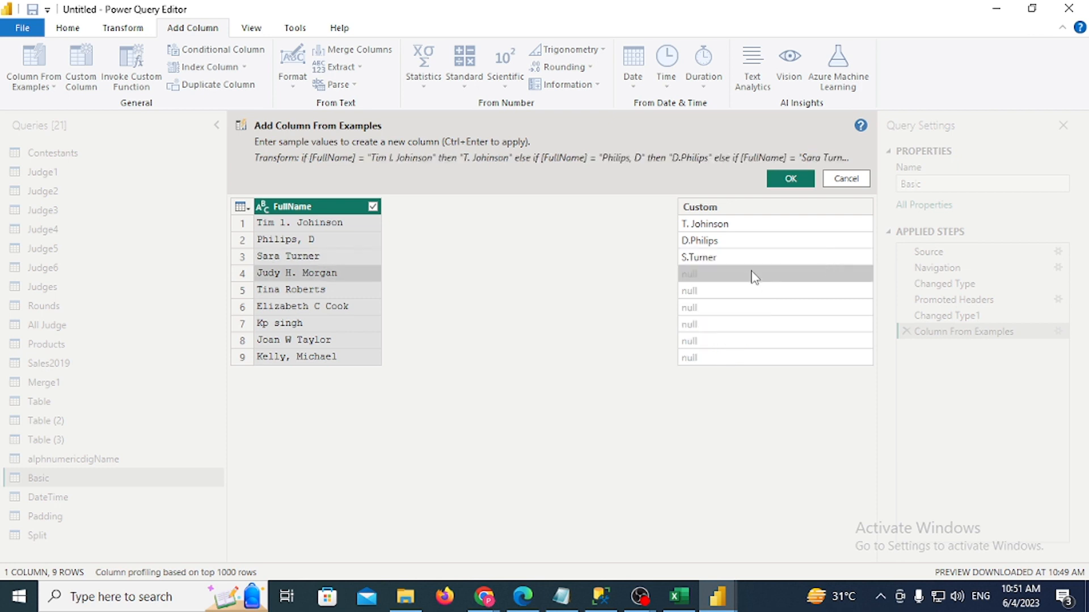
Discard the current examples and start a new column from examples based on the selected FullName column
{"action": "left_click", "coordinate": [738, 256]}
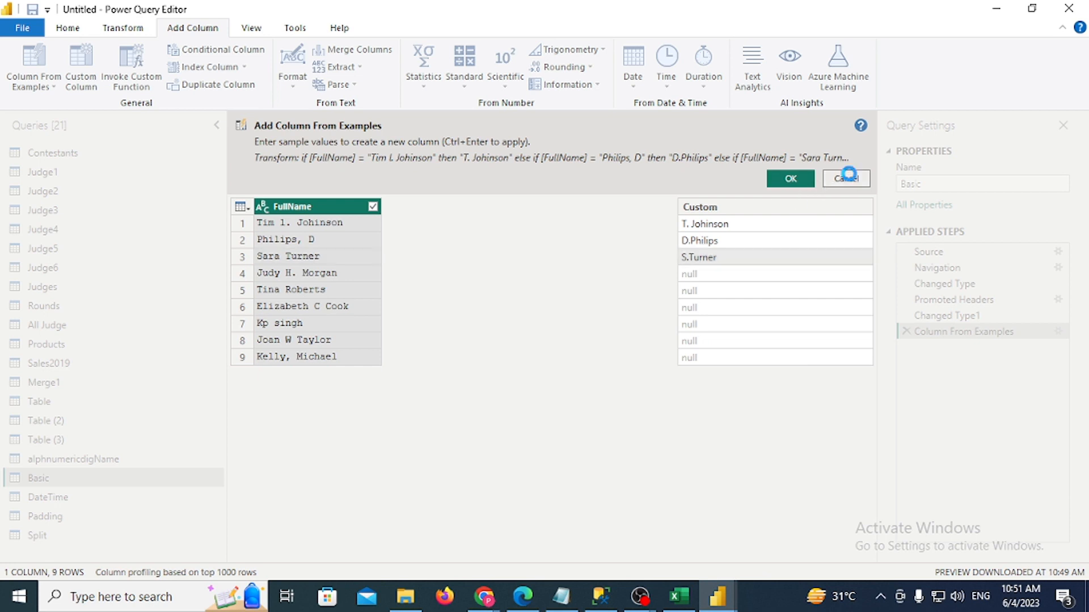
{"action": "left_click", "coordinate": [846, 177]}
{"action": "left_click", "coordinate": [40, 86]}
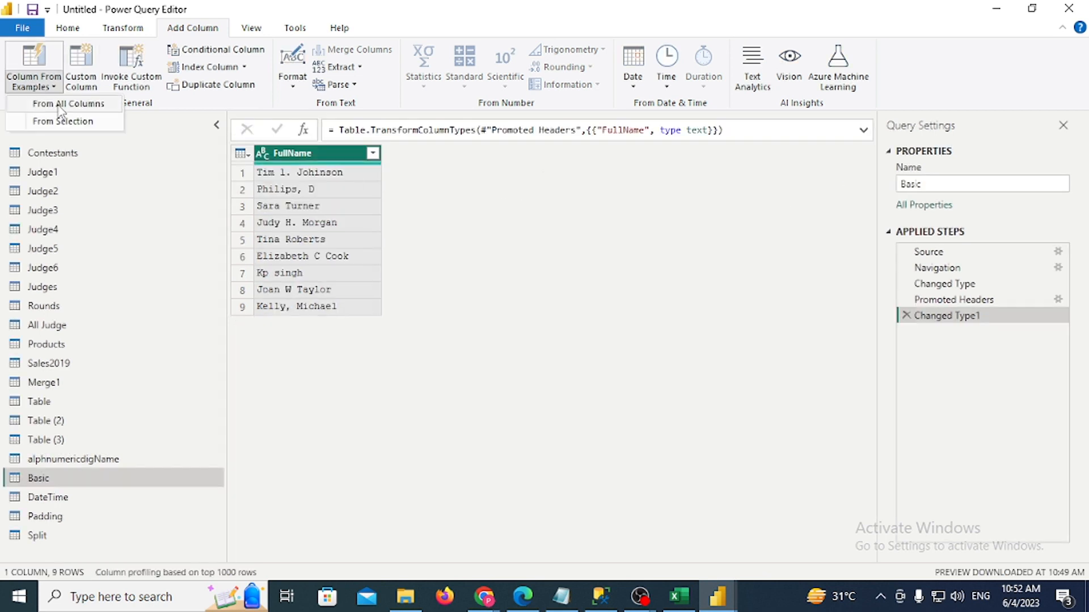
{"action": "left_click", "coordinate": [42, 121]}
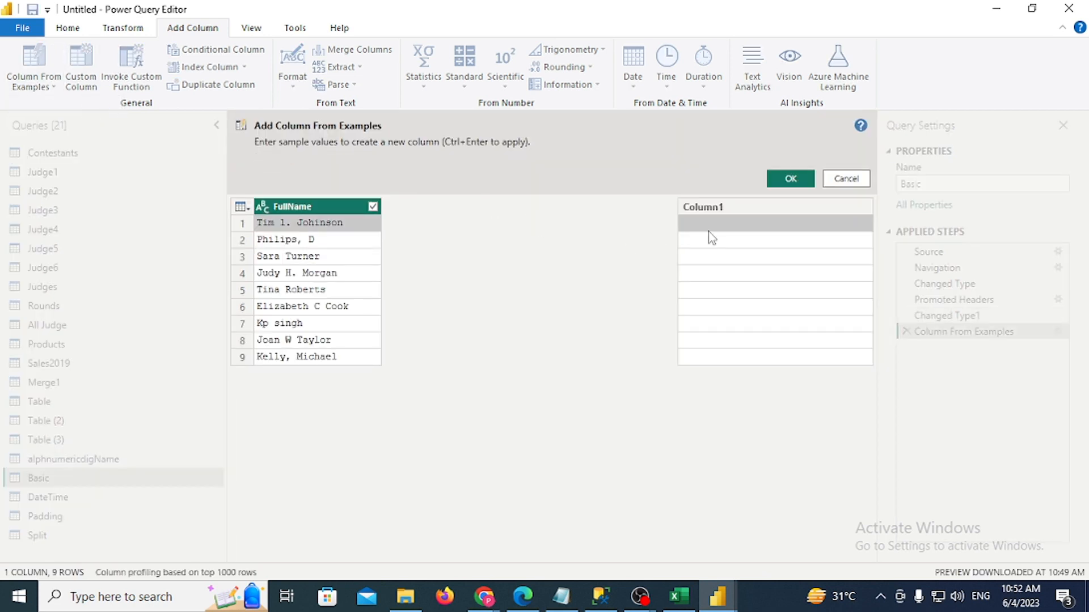
Enter the row 1 example as that person's first initial, a period, a space and the surname
{"action": "left_click", "coordinate": [709, 225]}
{"action": "type", "text": "."}
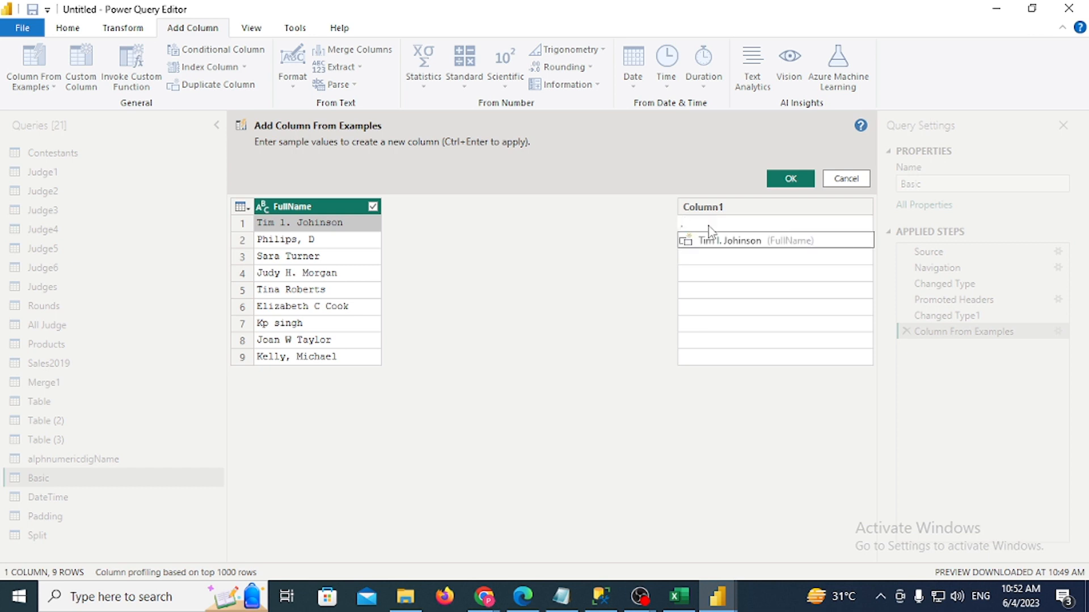
{"action": "key", "text": "BackSpace"}
{"action": "type", "text": "t"}
{"action": "key", "text": "BackSpace"}
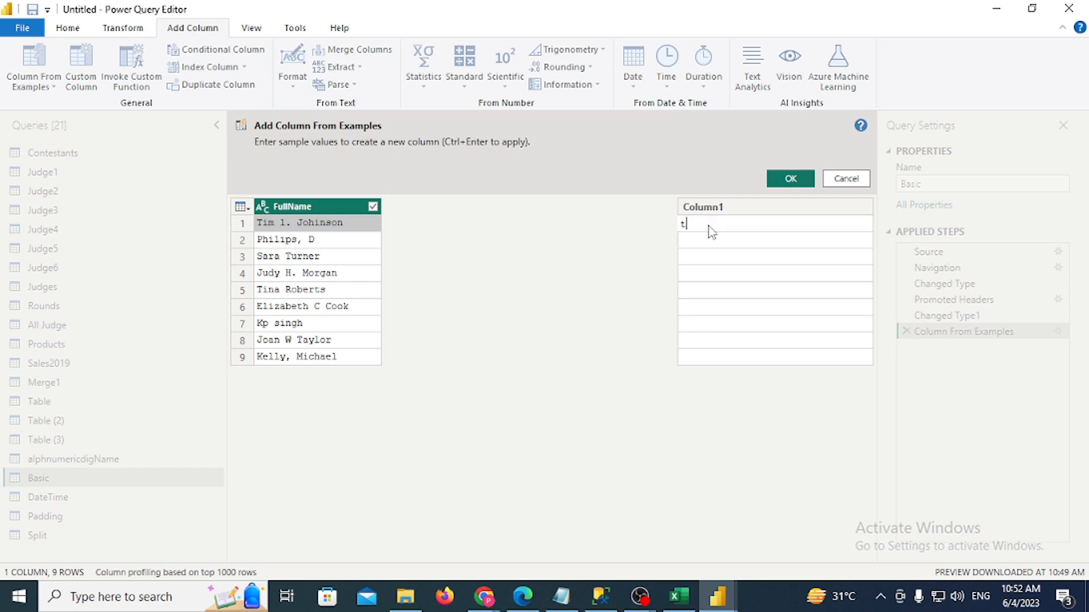
{"action": "type", "text": "T. joh"}
{"action": "key", "text": "BackSpace"}
{"action": "key", "text": "BackSpace"}
{"action": "key", "text": "BackSpace"}
{"action": "type", "text": "Johnson"}
{"action": "key", "text": "Return"}
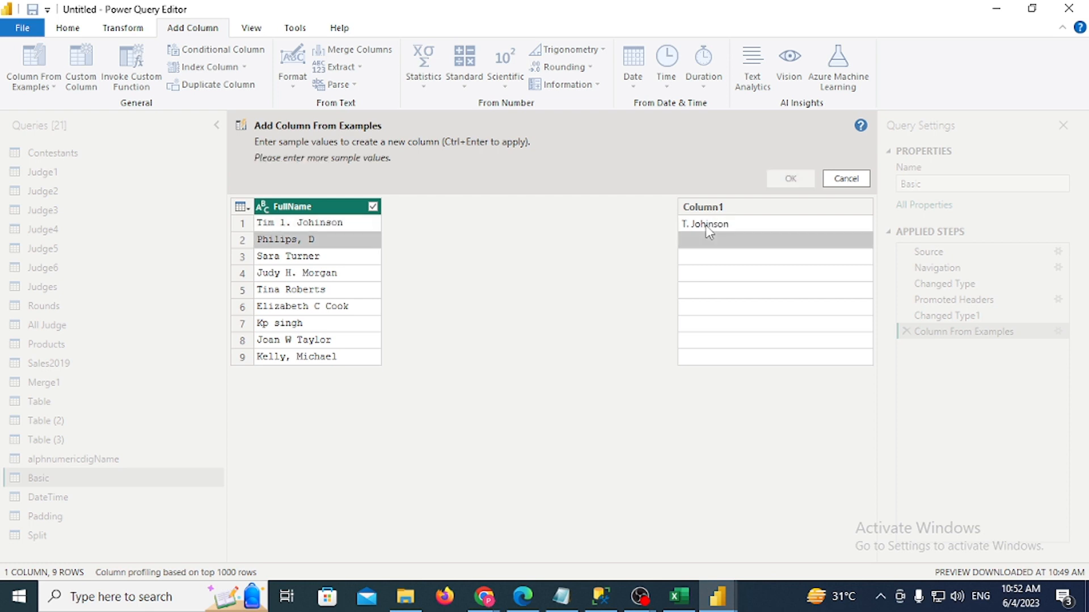
Enter the row 2 example in the same format: the initial, a period, a space and the surname
{"action": "left_click", "coordinate": [761, 242]}
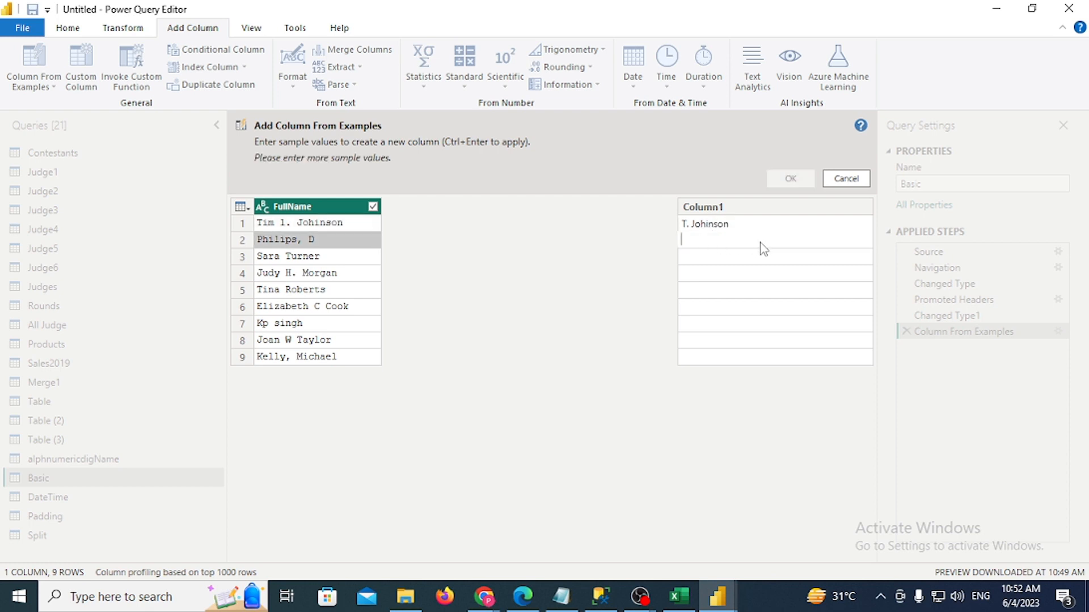
{"action": "type", "text": "D. Philips"}
{"action": "left_click", "coordinate": [753, 255]}
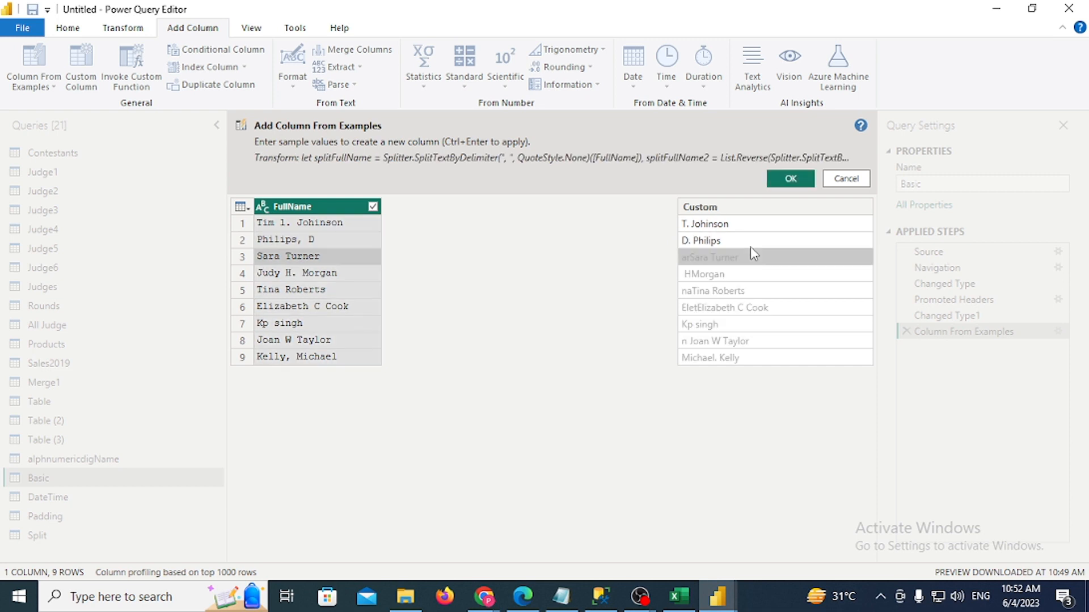
Replace the row 3 suggestion with the initial, a period, a space and the surname, and accept the new column
{"action": "left_click", "coordinate": [747, 260]}
{"action": "type", "text": "s"}
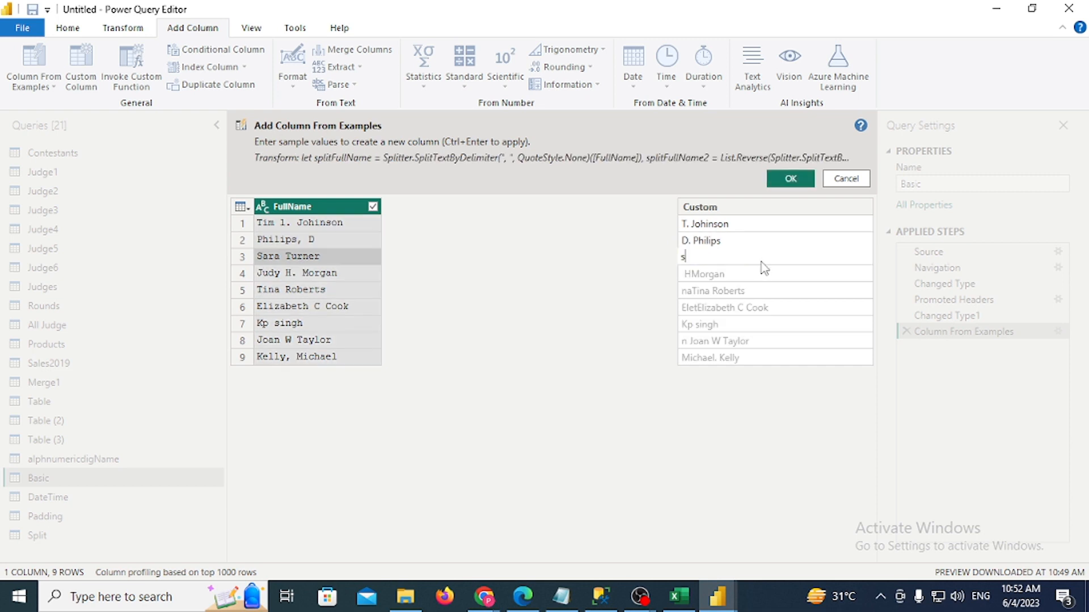
{"action": "type", "text": "S. turner"}
{"action": "key", "text": "Return"}
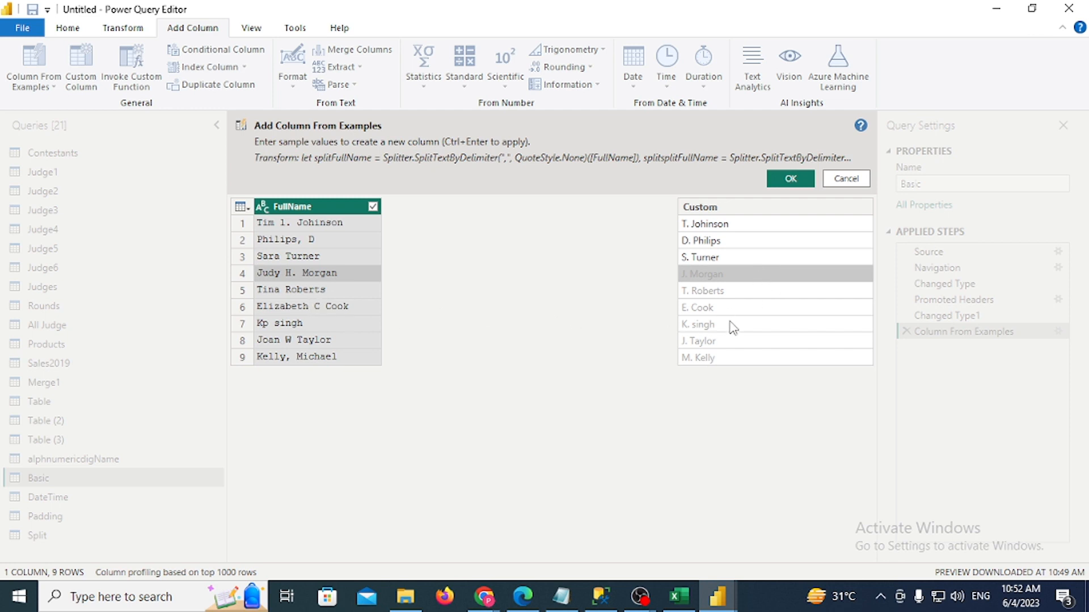
{"action": "left_click", "coordinate": [797, 180]}
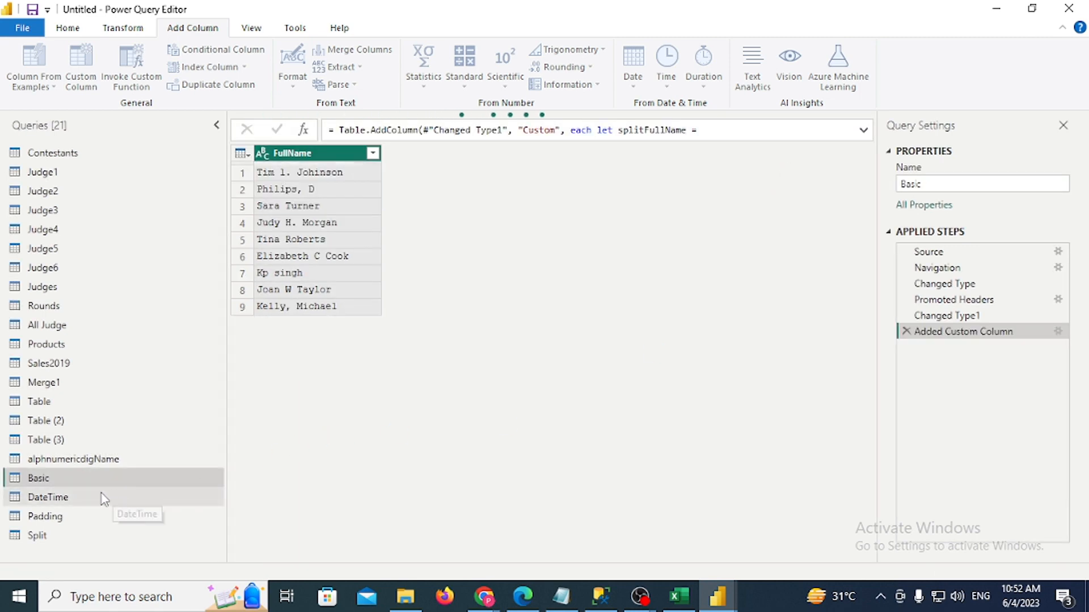
In the DateTime query, add a column that extracts the year from the Datetime column
{"action": "left_click", "coordinate": [85, 499]}
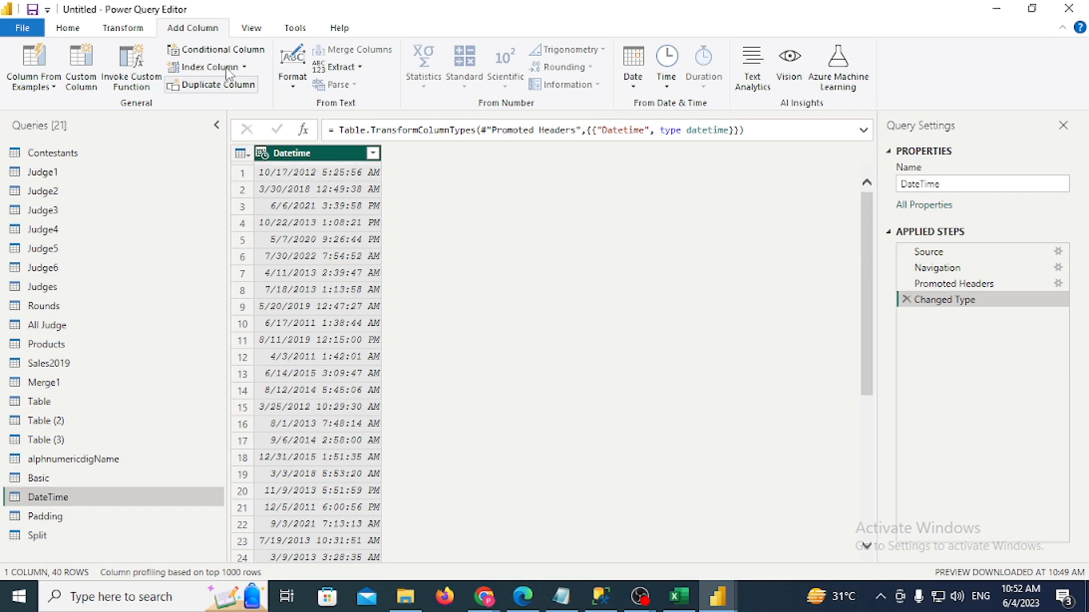
{"action": "left_click", "coordinate": [633, 77]}
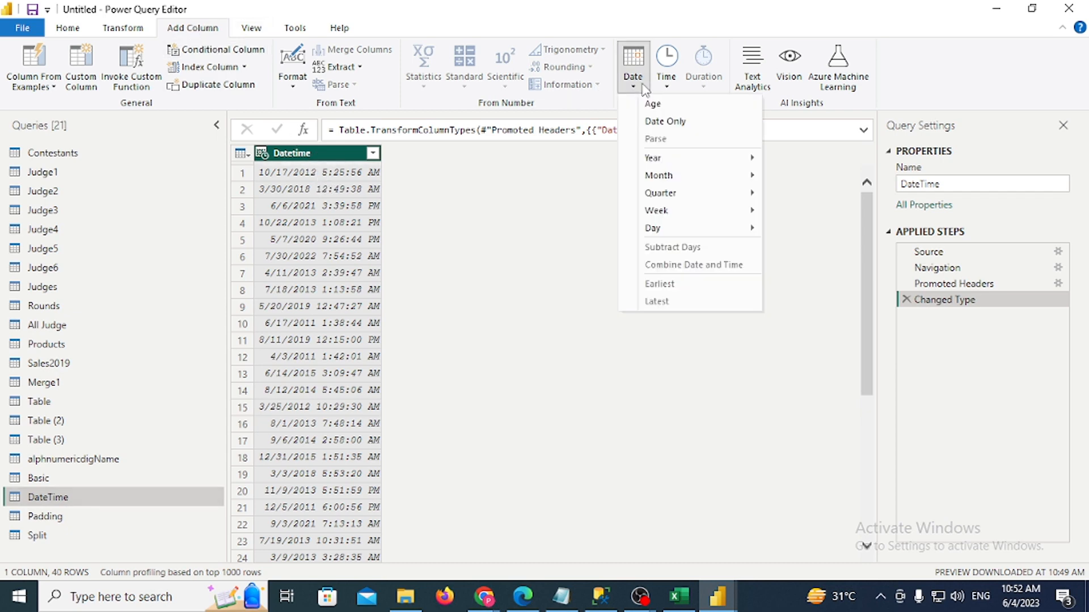
{"action": "mouse_move", "coordinate": [667, 159]}
{"action": "left_click", "coordinate": [801, 159]}
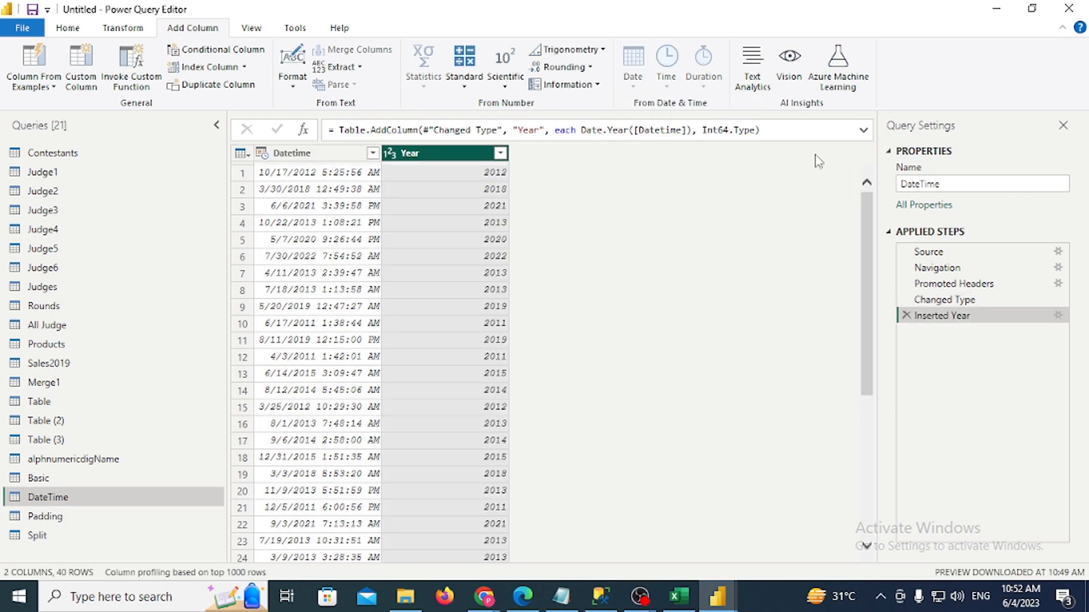
Add another year column from examples based on the Datetime selection, using 2012 as the row 1 example
{"action": "left_click", "coordinate": [34, 86]}
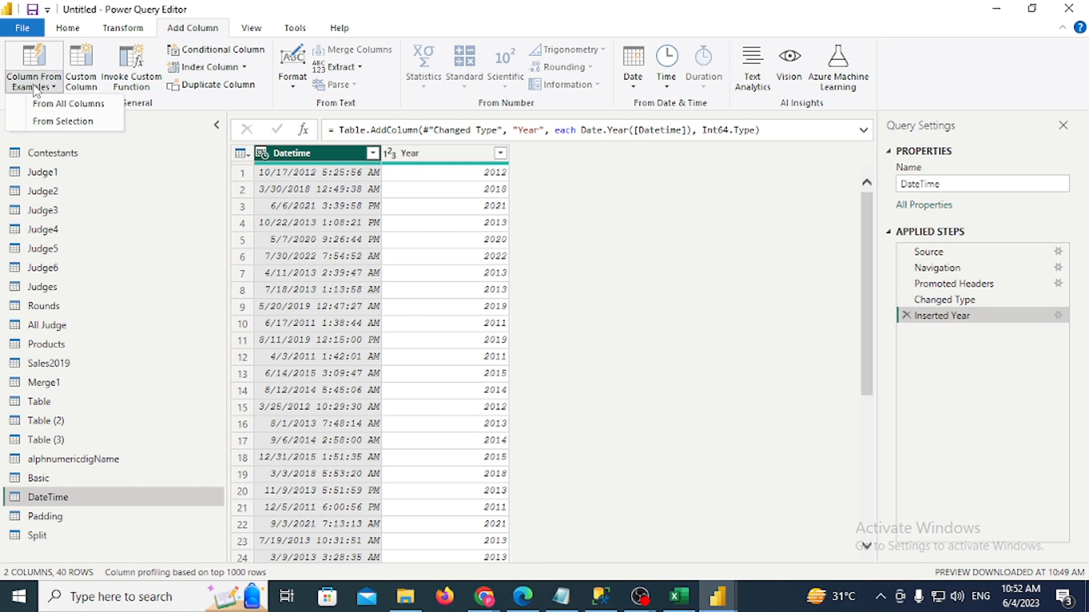
{"action": "left_click", "coordinate": [62, 121]}
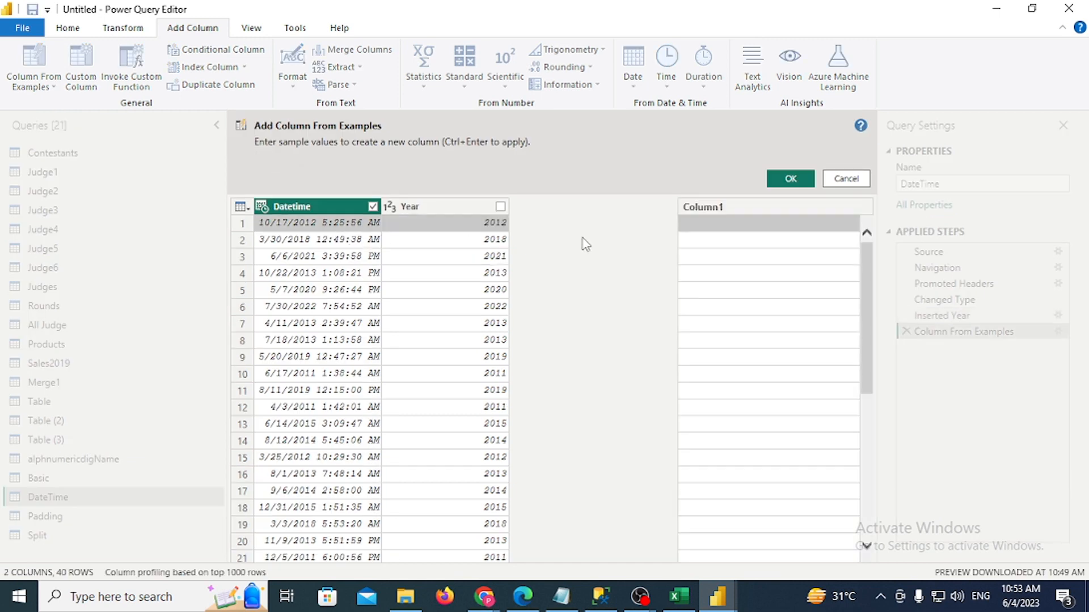
{"action": "left_click", "coordinate": [711, 225]}
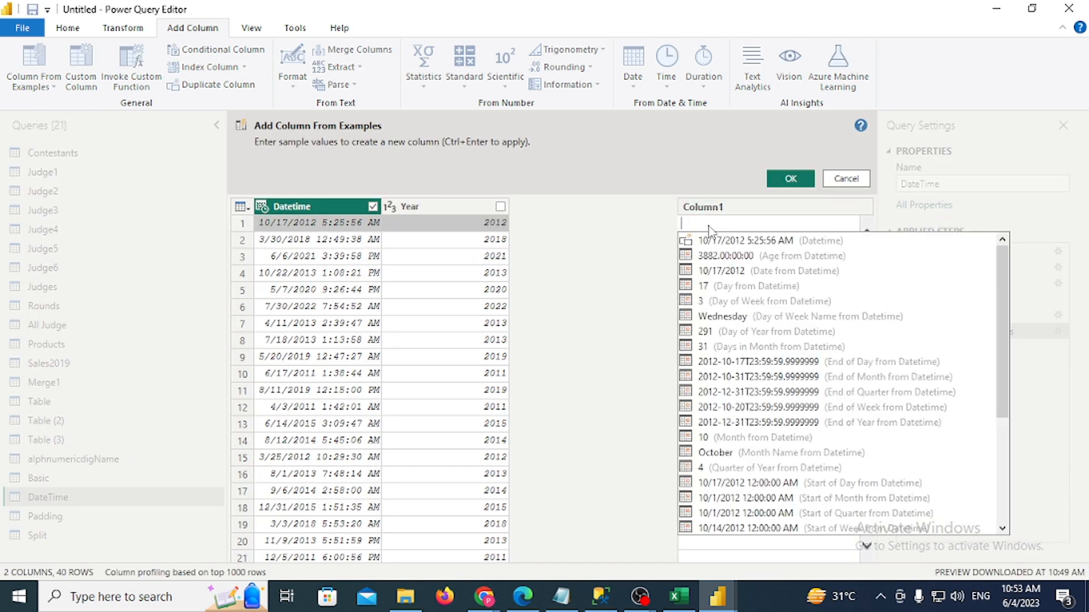
{"action": "type", "text": "2"}
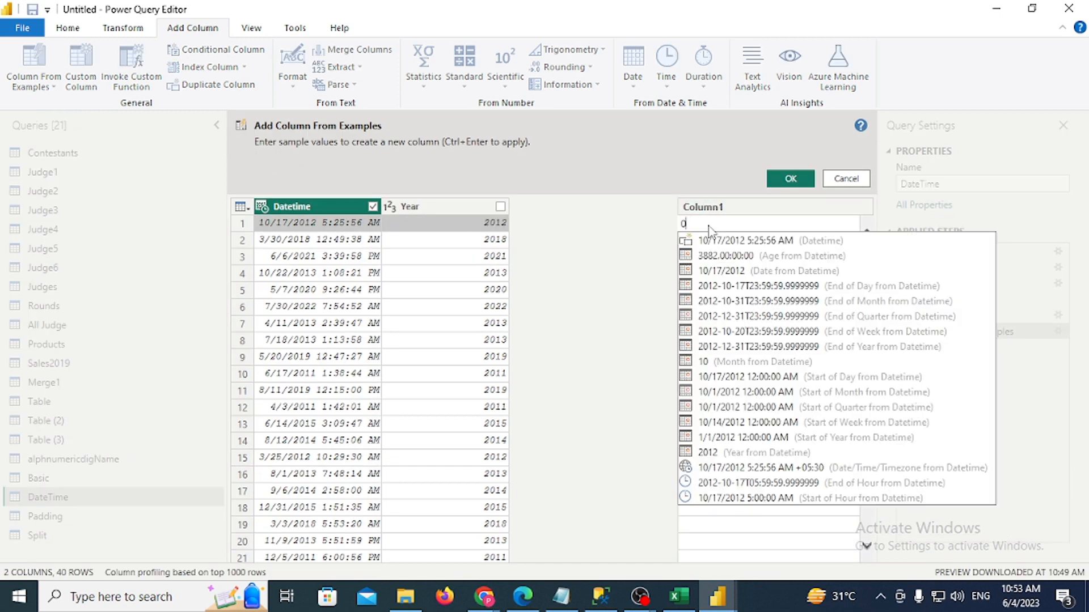
{"action": "type", "text": "012"}
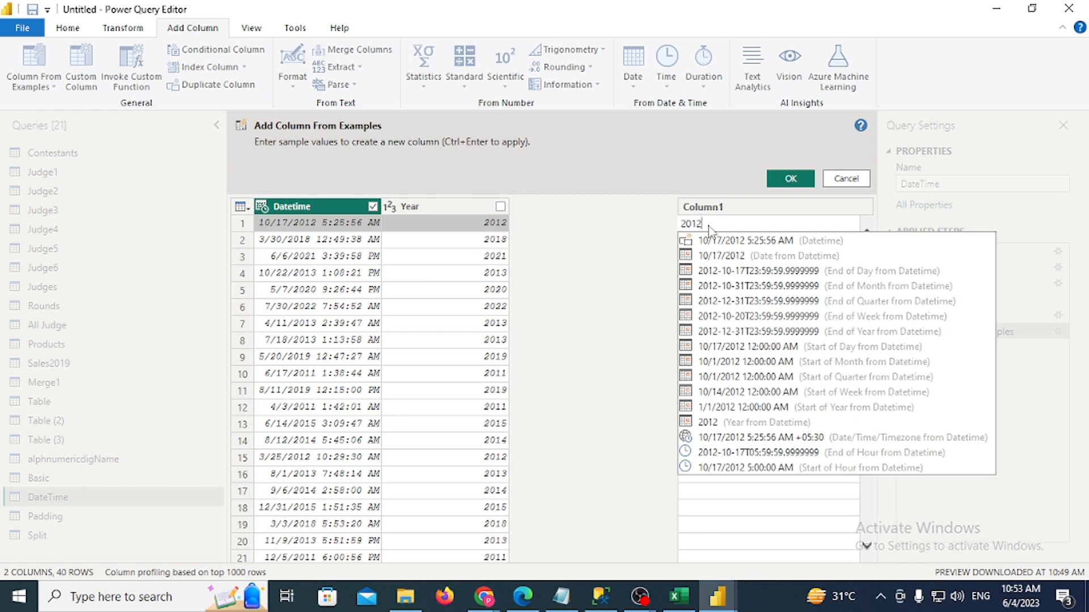
{"action": "key", "text": "Return"}
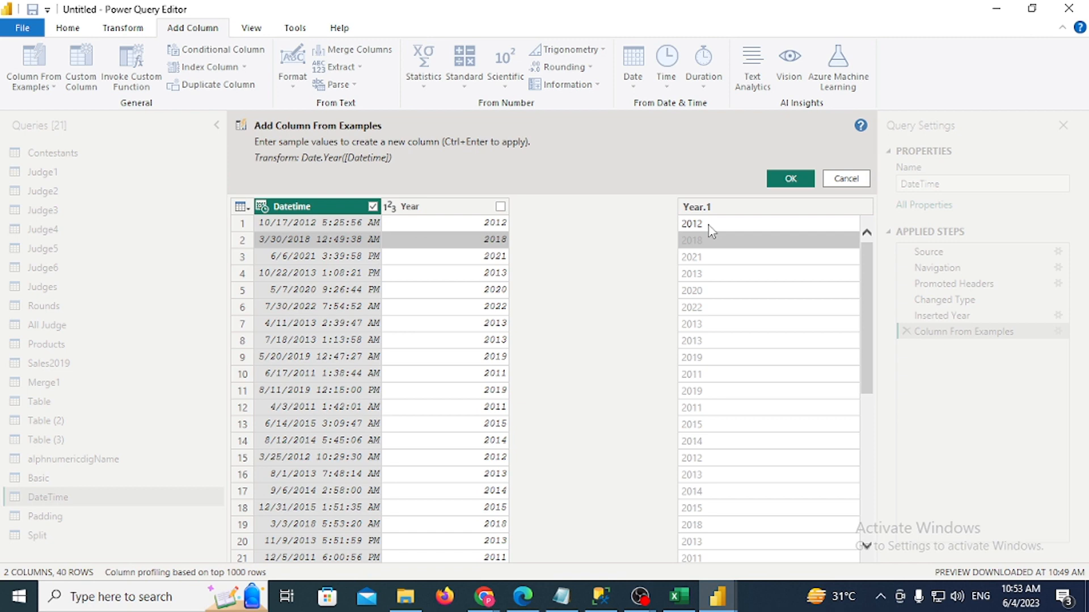
{"action": "left_click", "coordinate": [706, 327]}
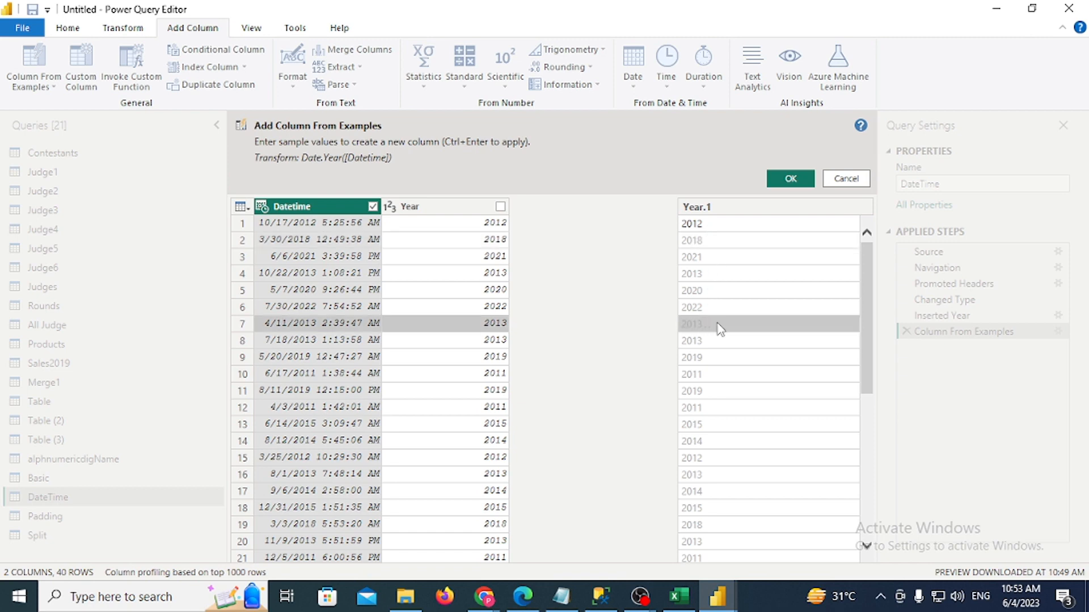
{"action": "left_click", "coordinate": [719, 329]}
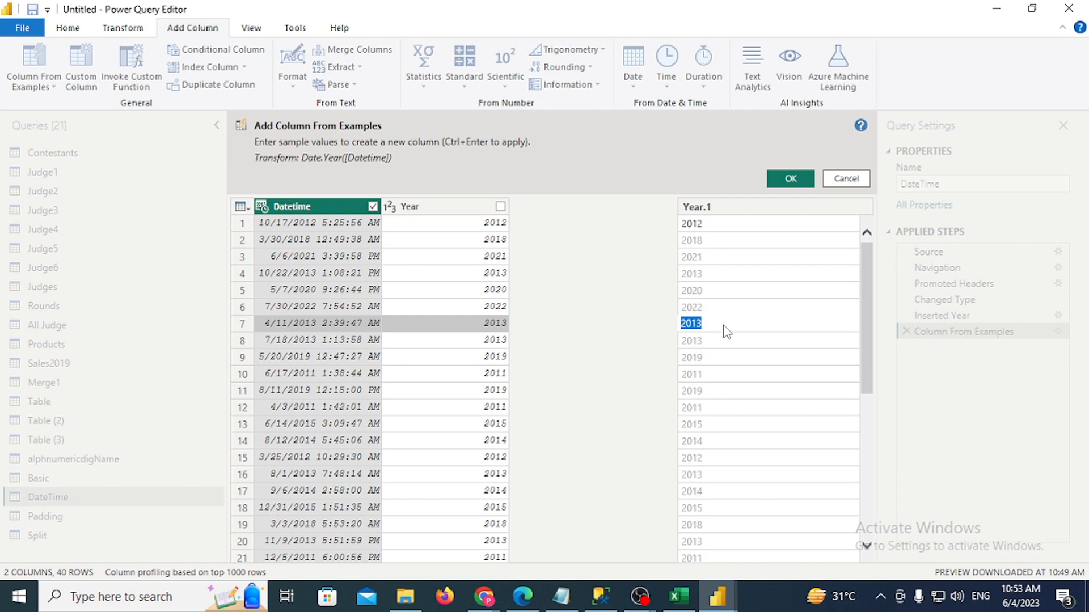
{"action": "left_click", "coordinate": [790, 179]}
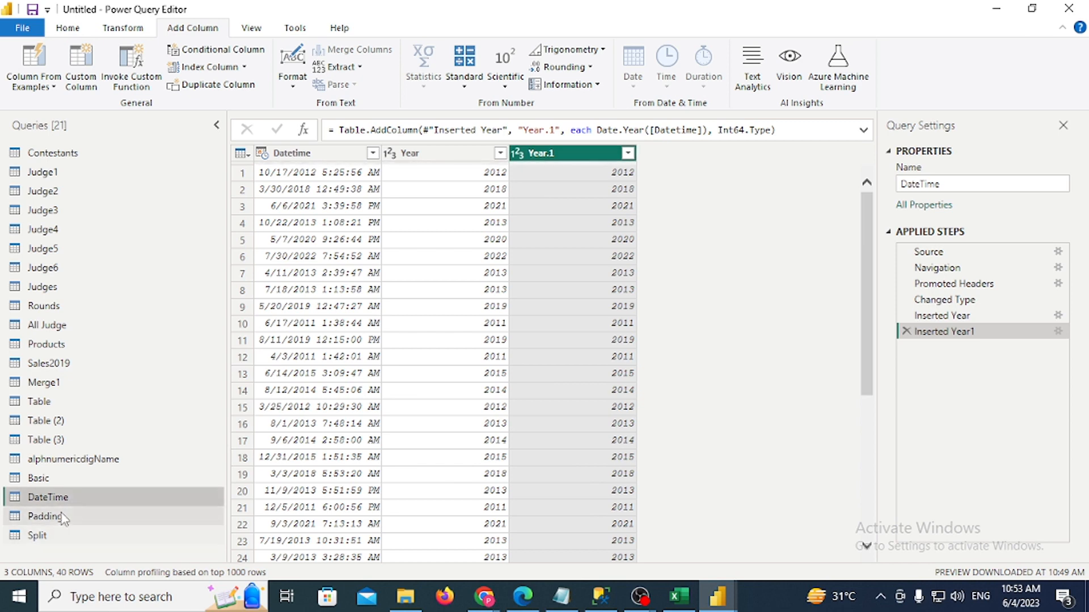
In the Padding query, select both the year and Month columns and start a column from examples based on them
{"action": "left_click", "coordinate": [62, 517]}
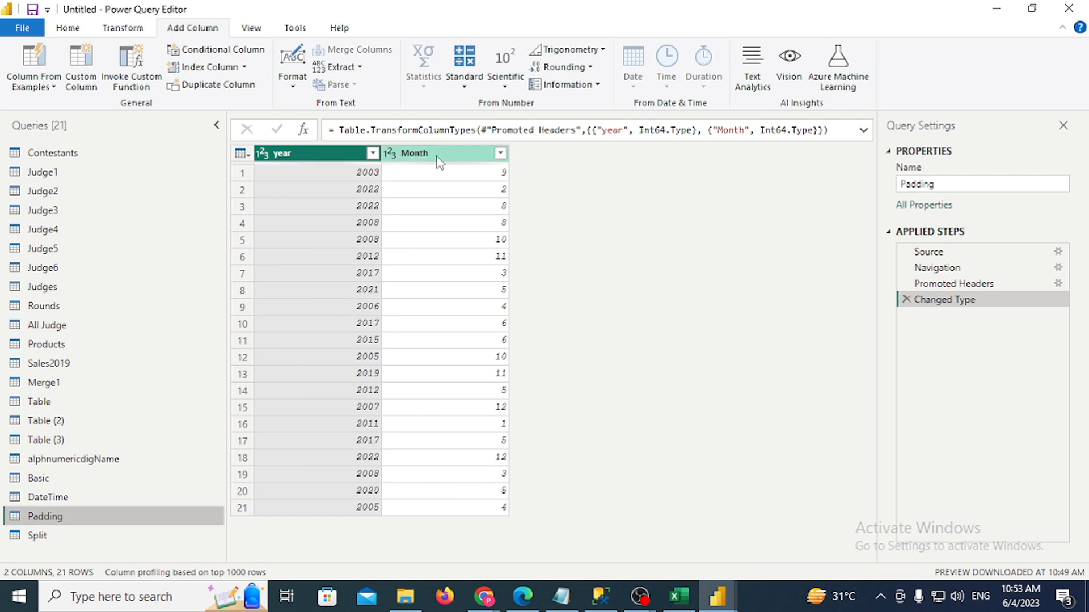
{"action": "left_click", "coordinate": [413, 153]}
{"action": "left_click", "coordinate": [312, 150]}
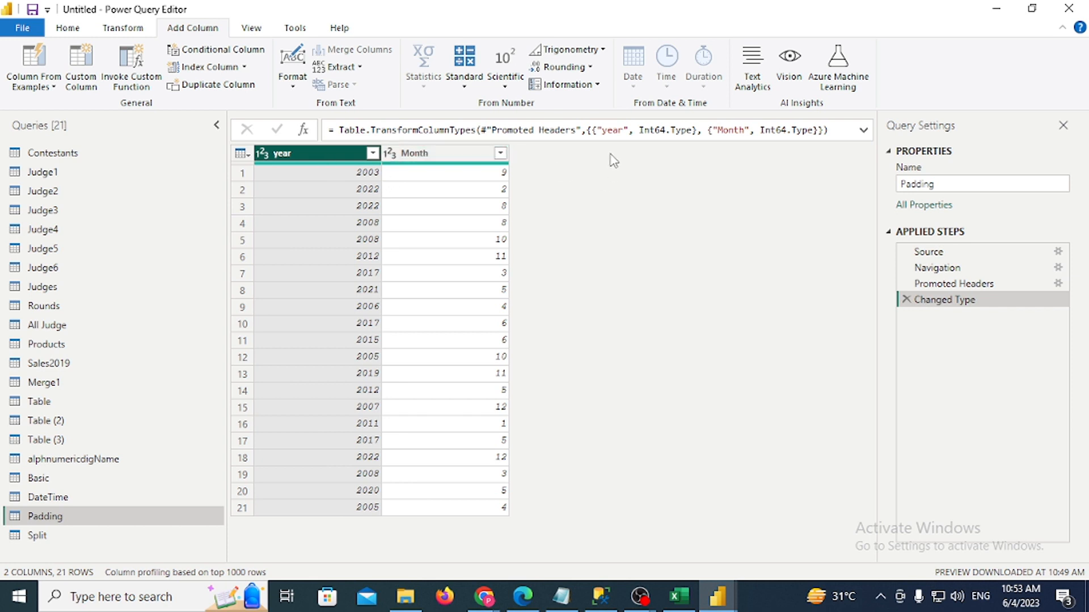
{"action": "left_click", "coordinate": [450, 161], "text": "ctrl"}
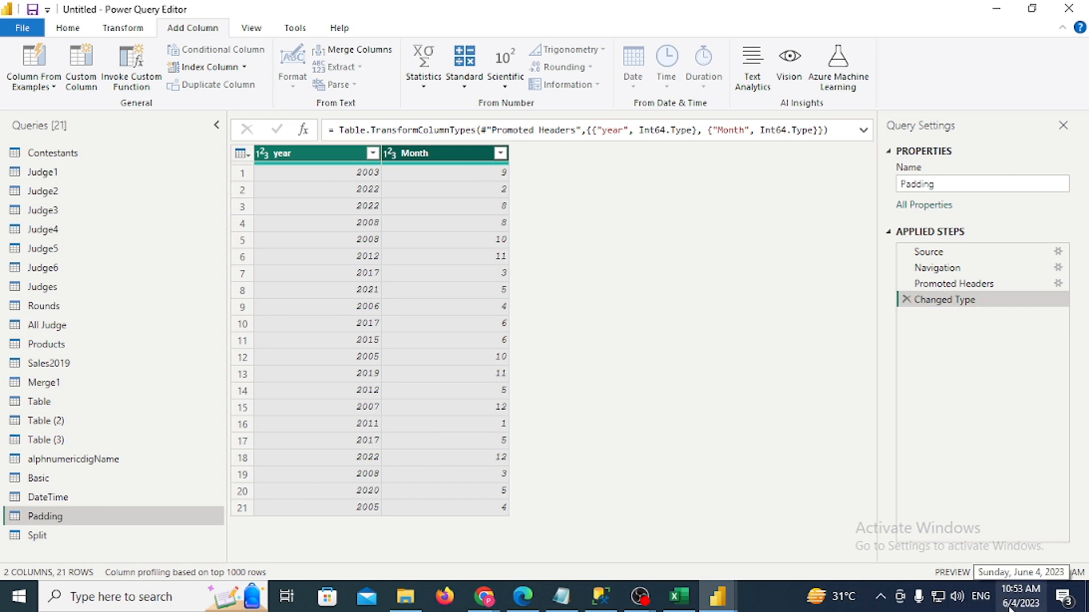
{"action": "left_click", "coordinate": [33, 82]}
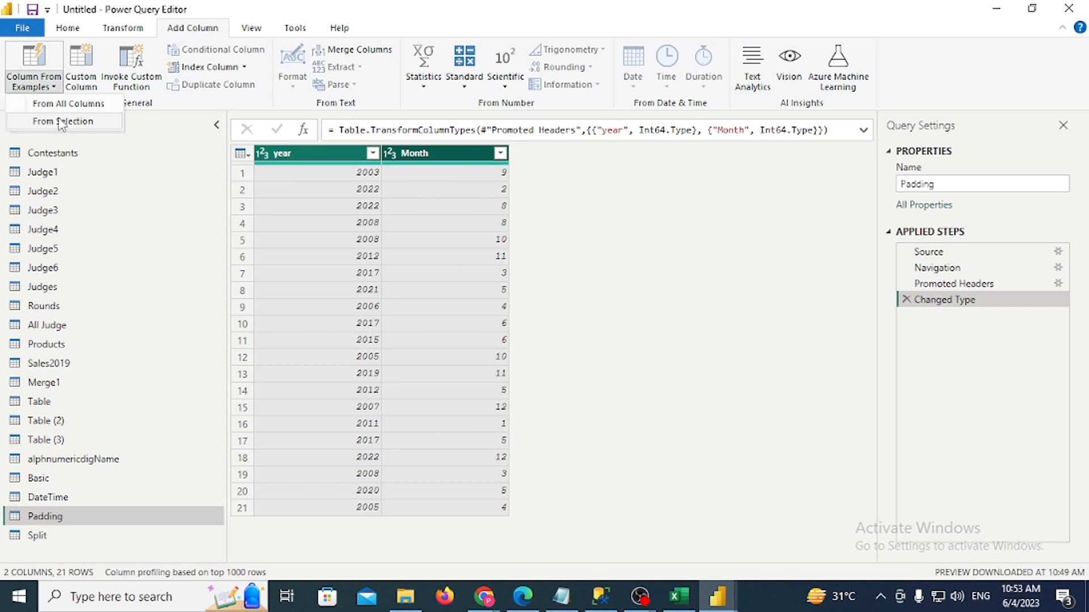
{"action": "left_click", "coordinate": [62, 122]}
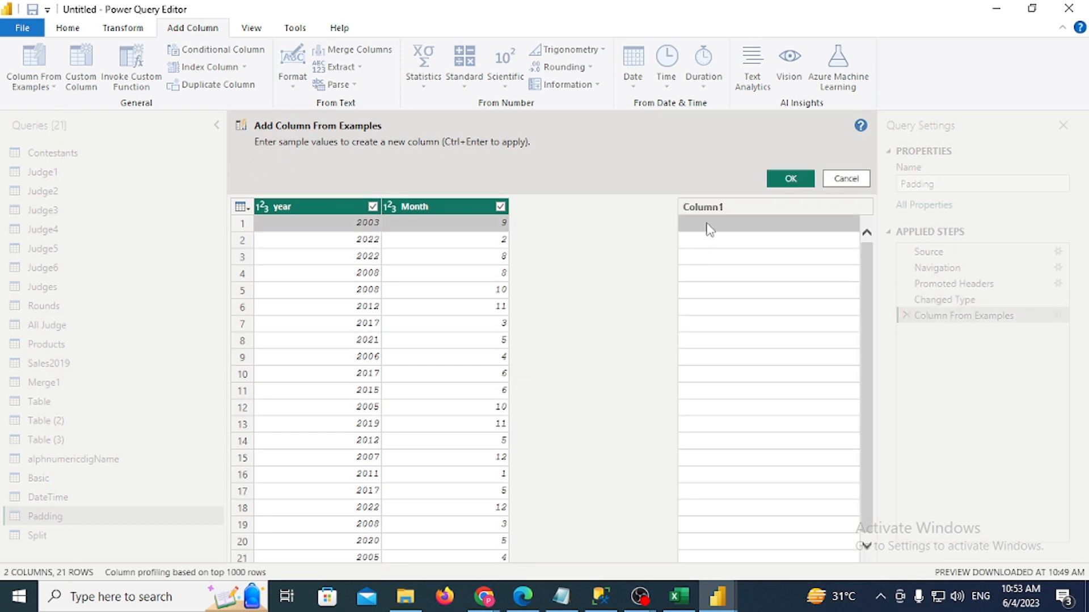
Enter 9/1/2003 as the row 1 example, combining the month, day 1 and the year
{"action": "left_click", "coordinate": [708, 225]}
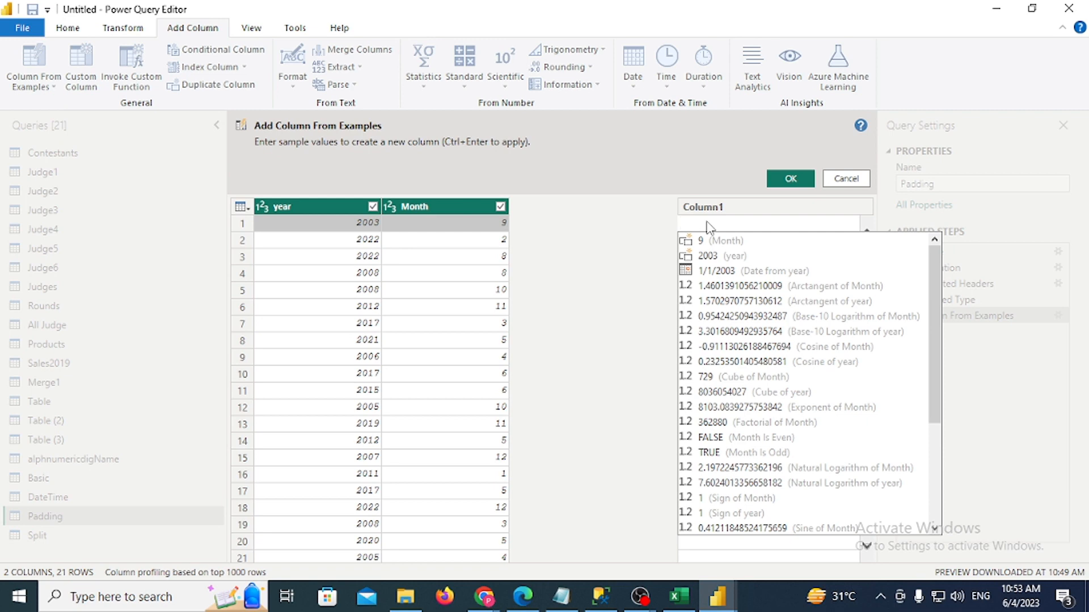
{"action": "type", "text": "0"}
{"action": "key", "text": "BackSpace"}
{"action": "type", "text": "9"}
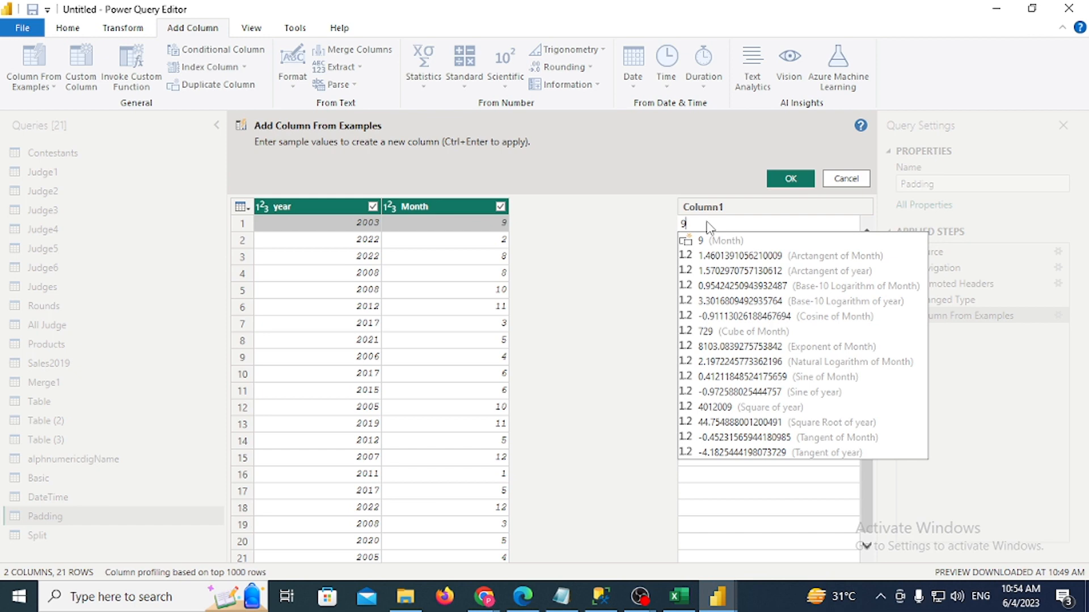
{"action": "type", "text": "/"}
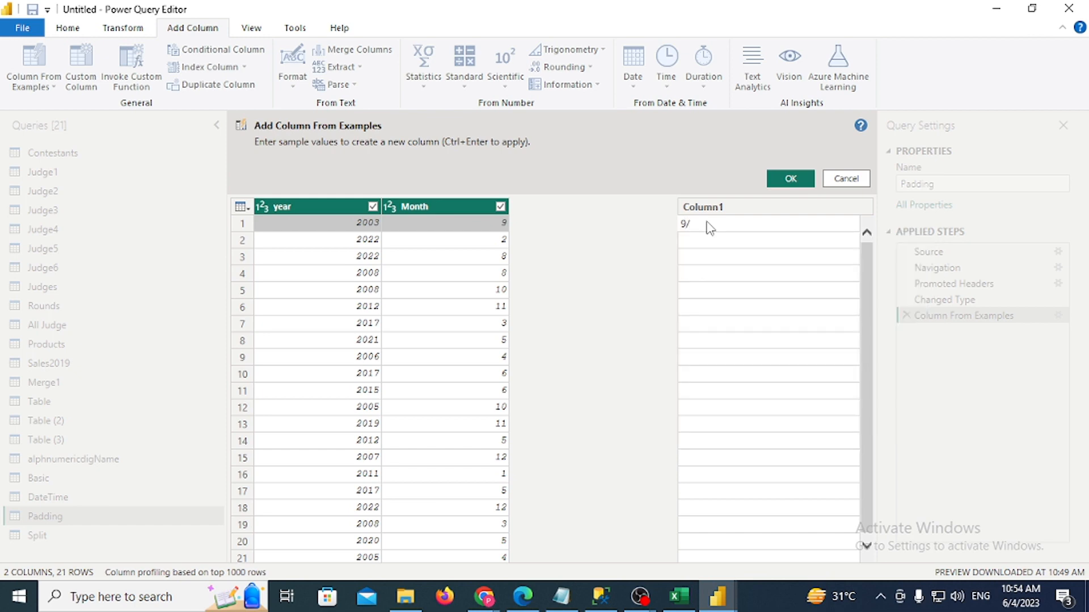
{"action": "type", "text": "1/2003"}
{"action": "key", "text": "Return"}
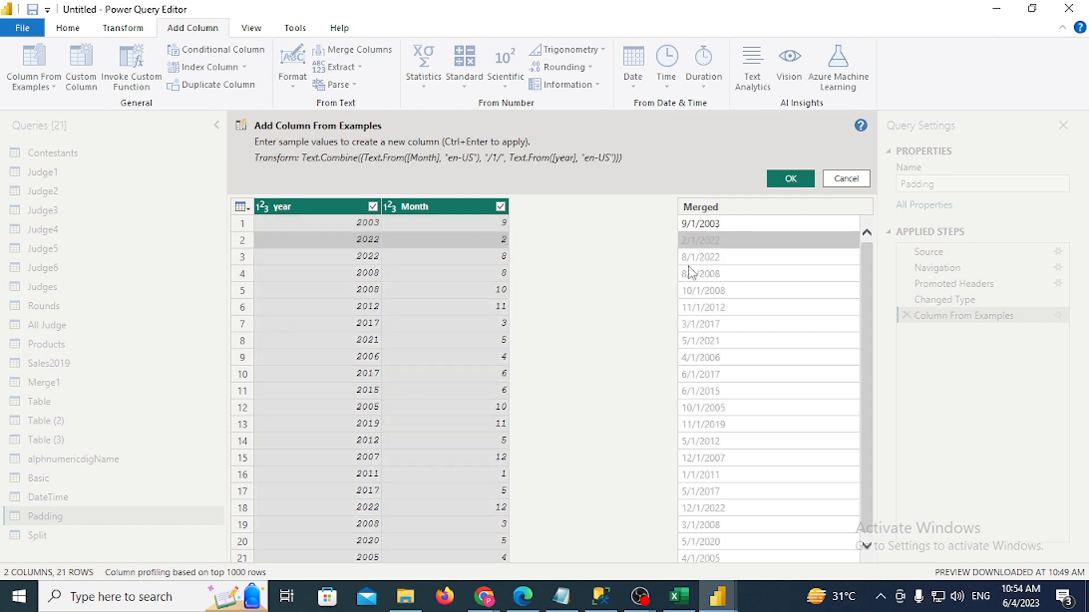
Accept the combined month and year column and change its data type to Date
{"action": "left_click", "coordinate": [791, 179]}
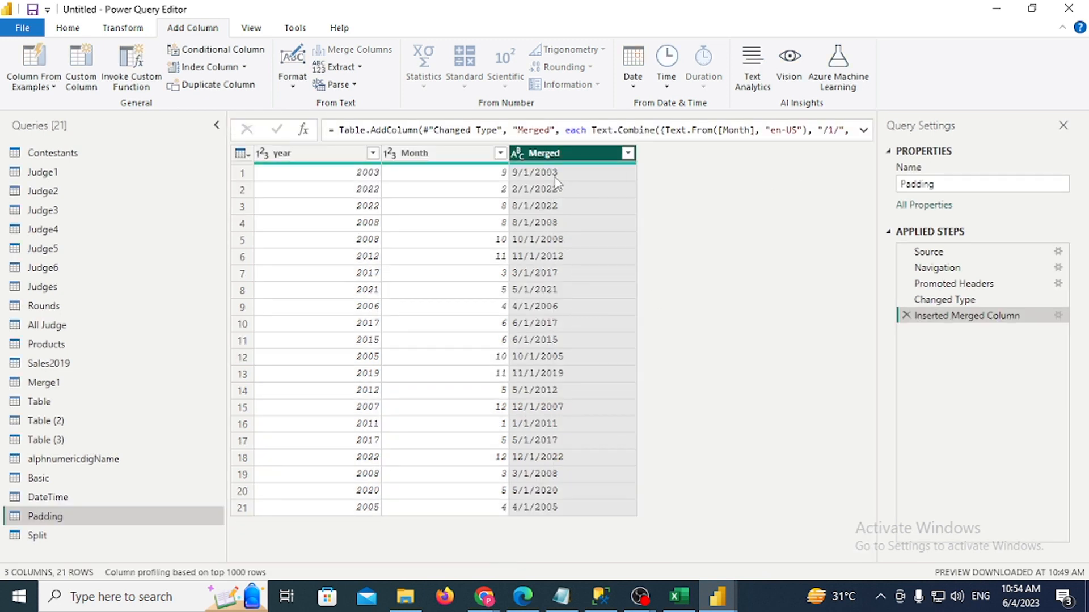
{"action": "left_click", "coordinate": [518, 153]}
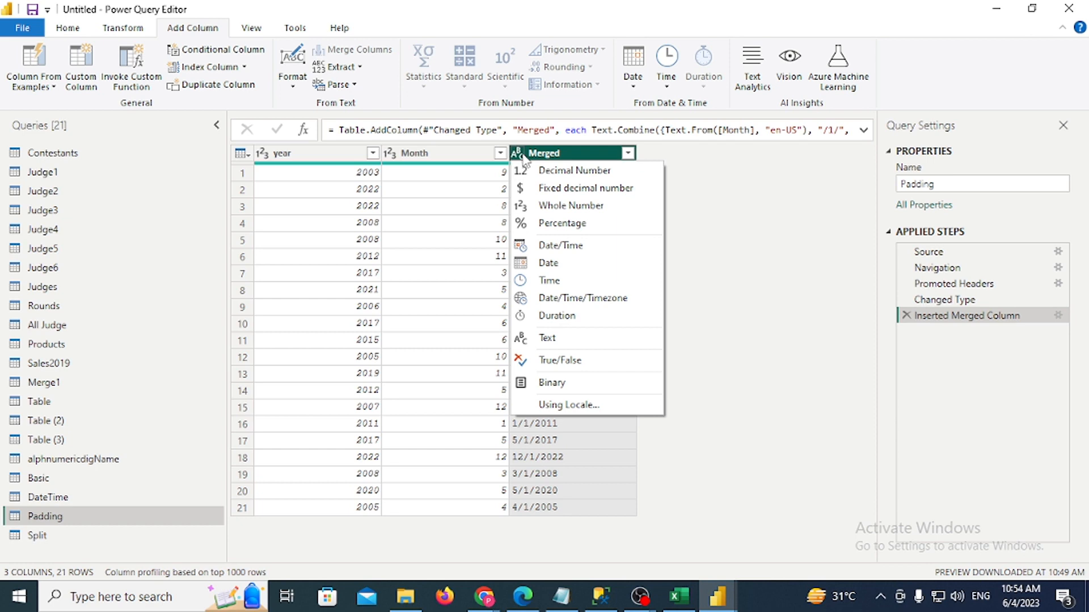
{"action": "left_click", "coordinate": [567, 268]}
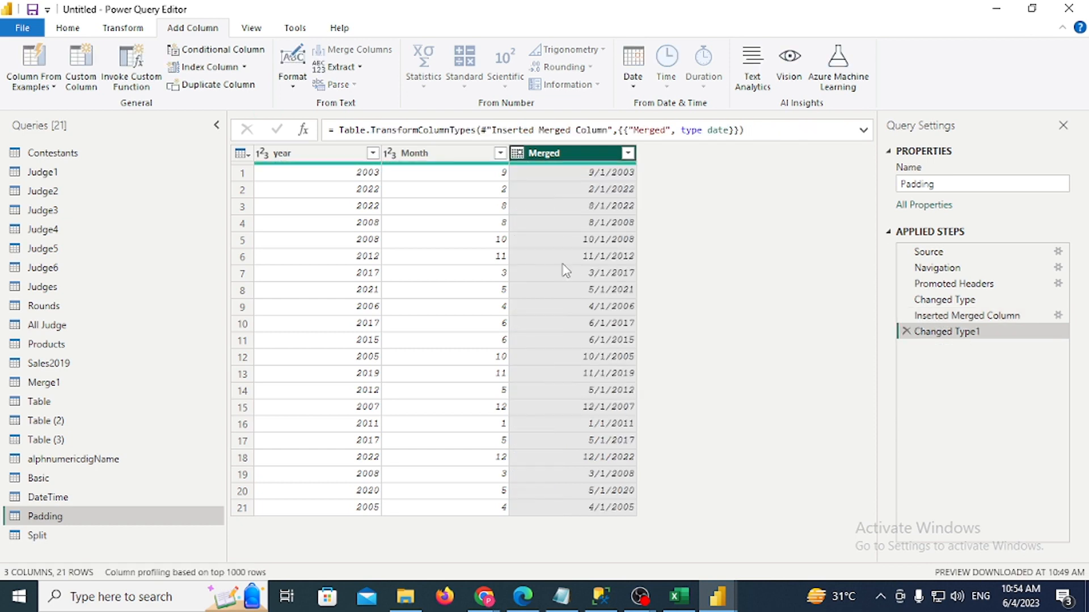
Open the Split query and promote its first row to column headers
{"action": "left_click", "coordinate": [88, 538]}
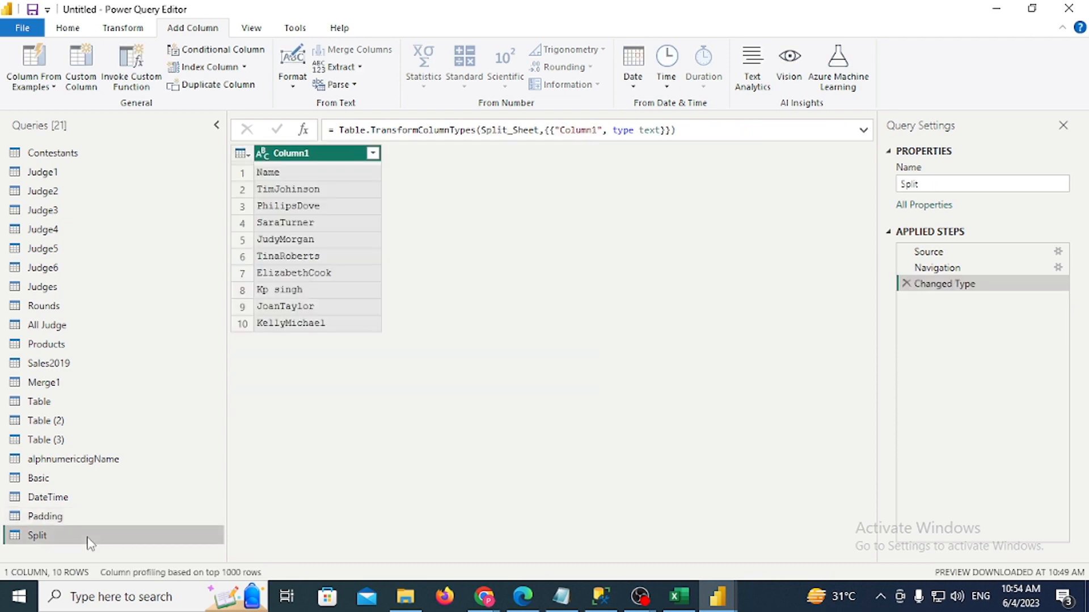
{"action": "left_click", "coordinate": [120, 29]}
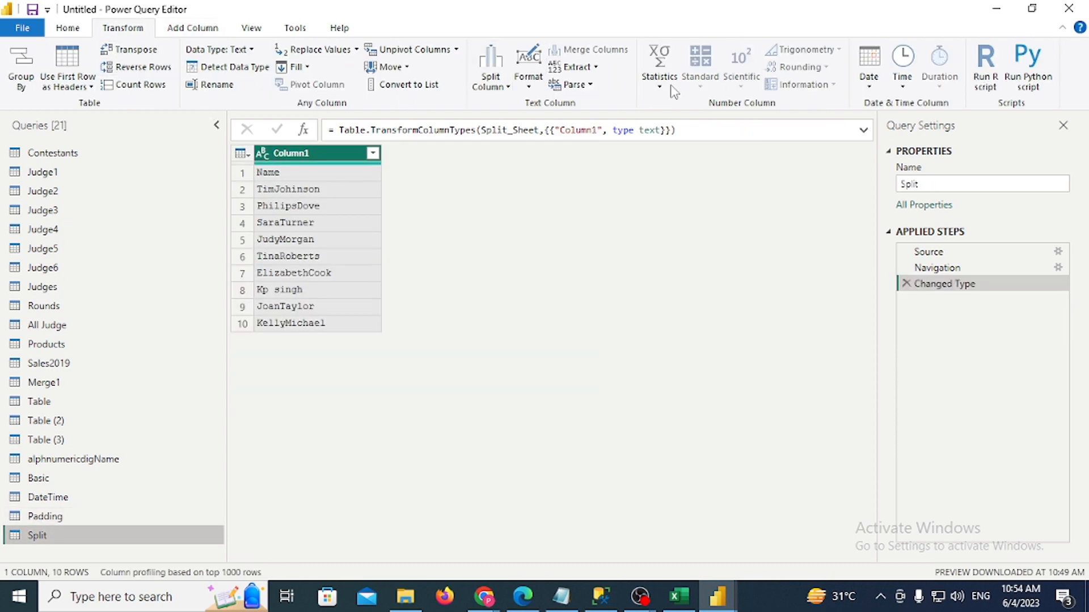
{"action": "left_click", "coordinate": [79, 29]}
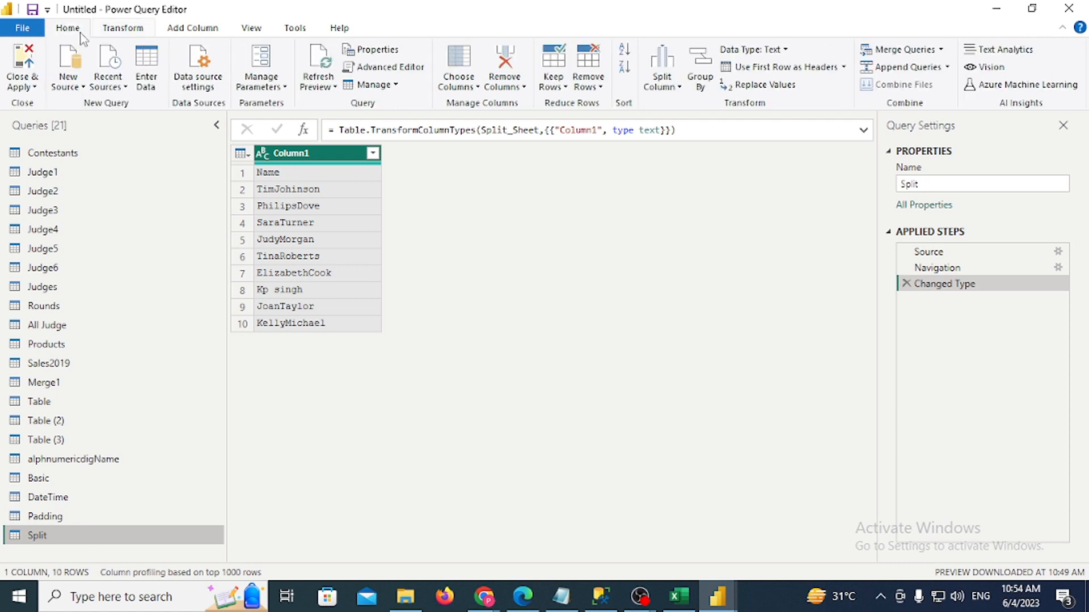
{"action": "left_click", "coordinate": [772, 70]}
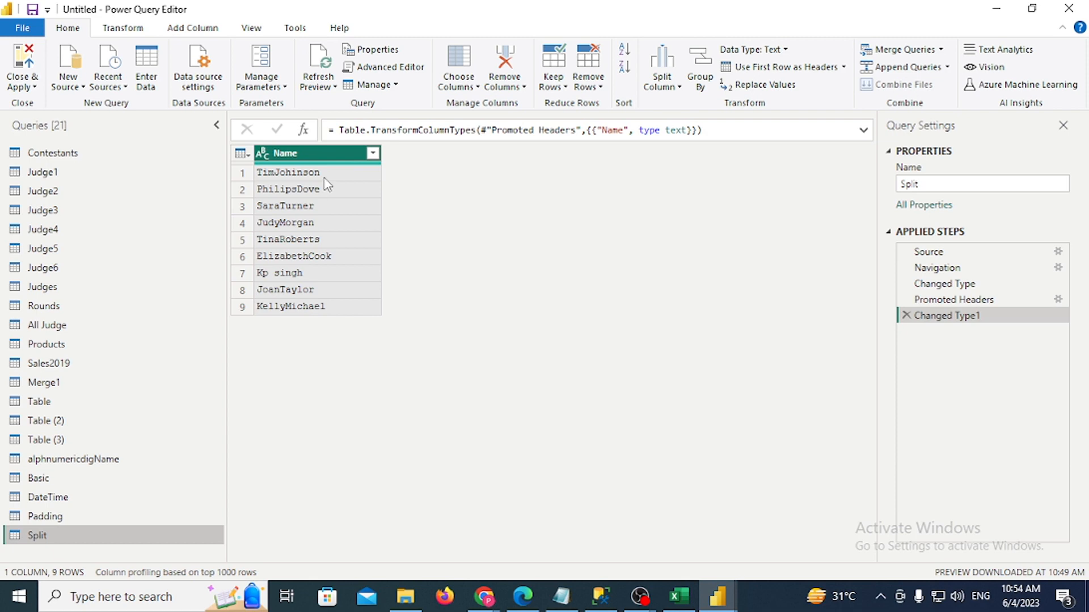
Start a column from examples in Split, entering the row 1 name with a space between first name and surname
{"action": "left_click", "coordinate": [181, 29]}
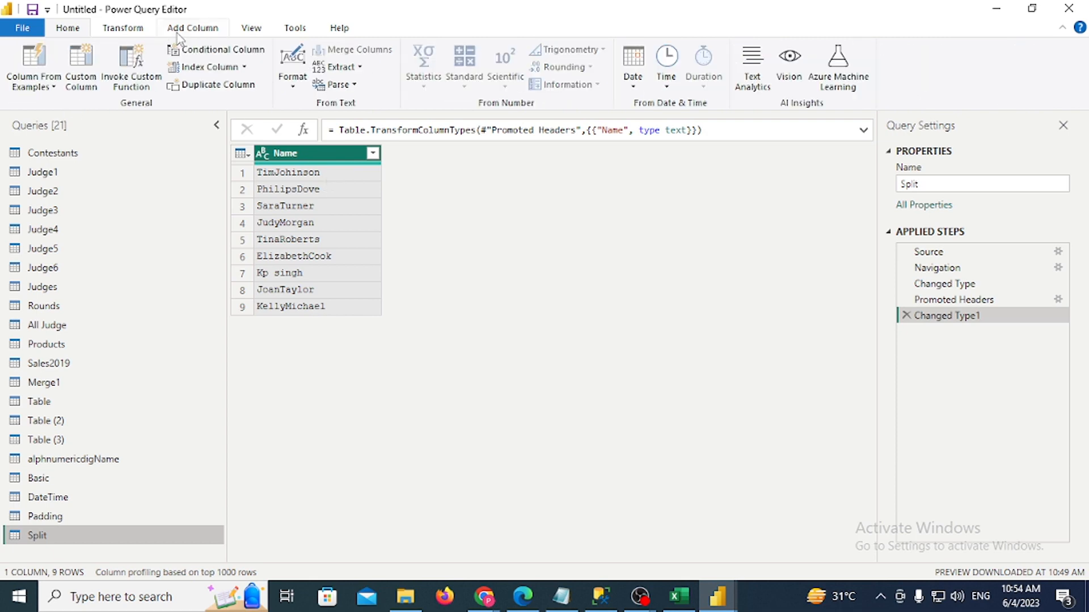
{"action": "left_click", "coordinate": [51, 86]}
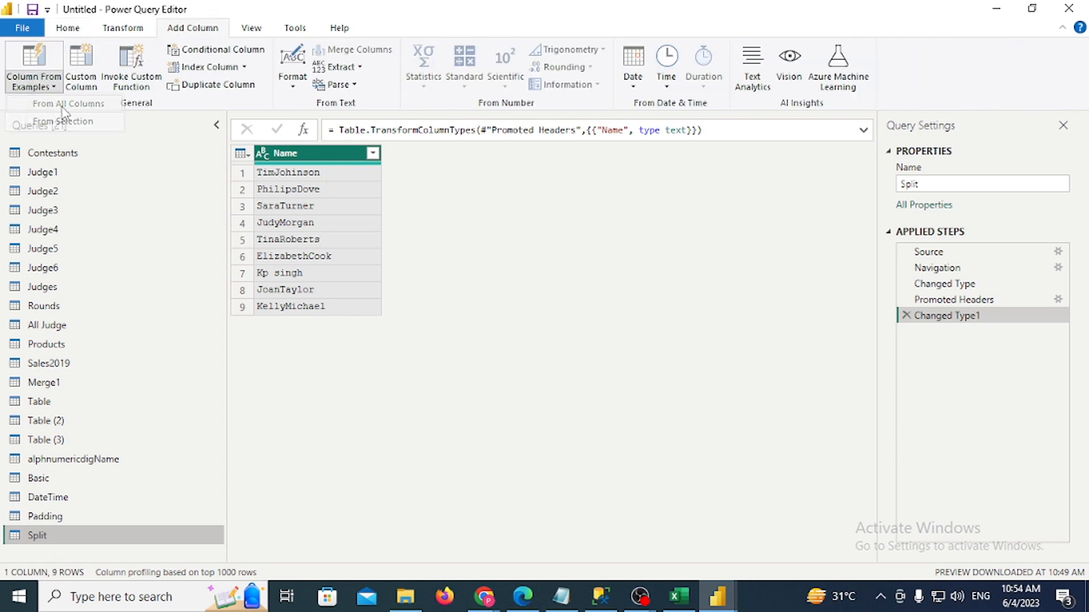
{"action": "left_click", "coordinate": [64, 113]}
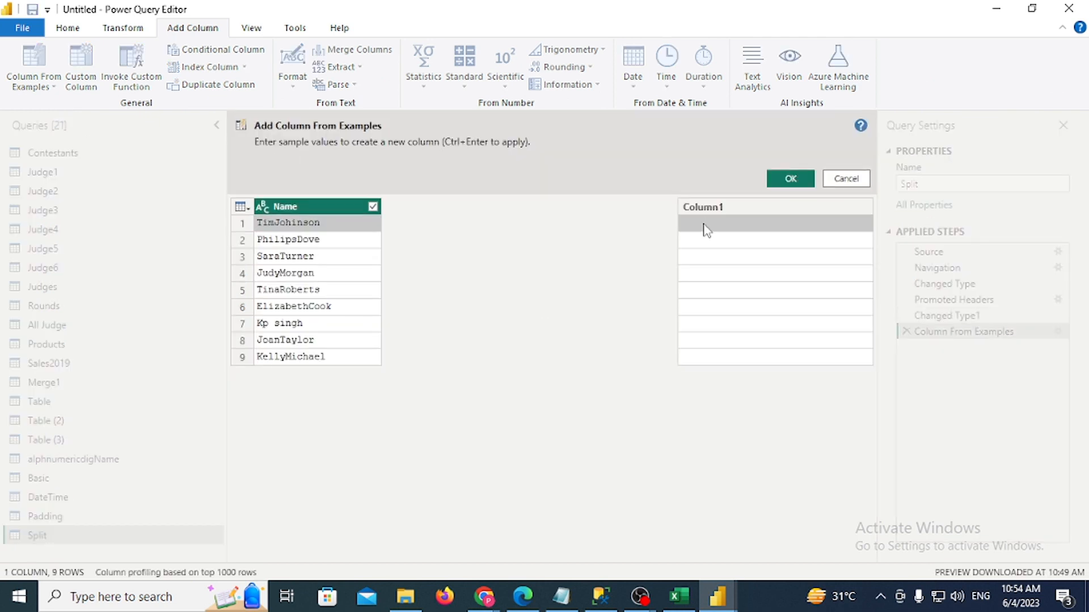
{"action": "left_click", "coordinate": [704, 226]}
{"action": "type", "text": "Ti"}
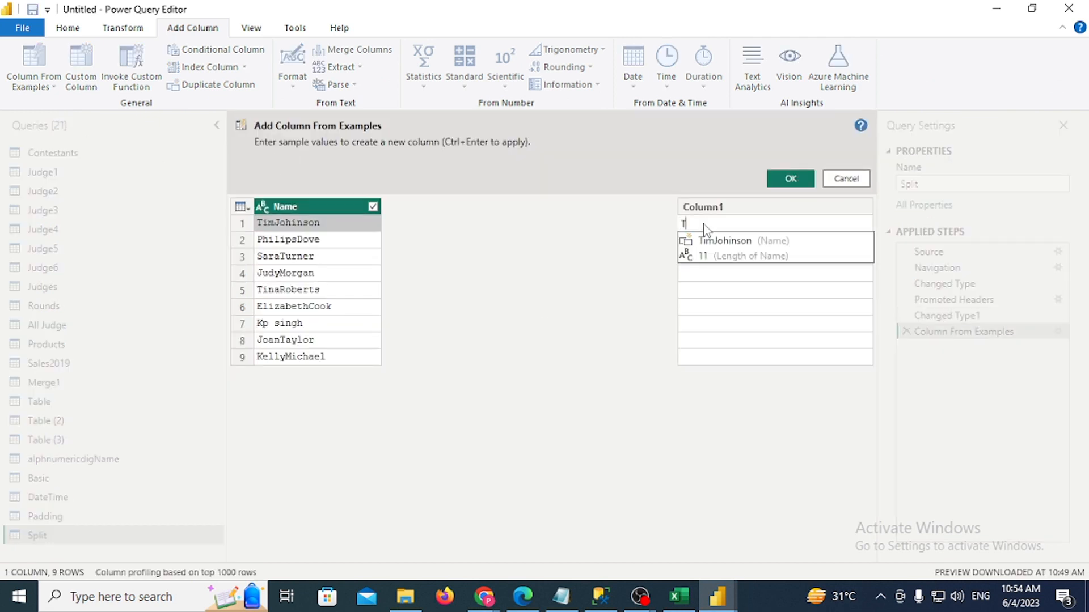
{"action": "type", "text": "m "}
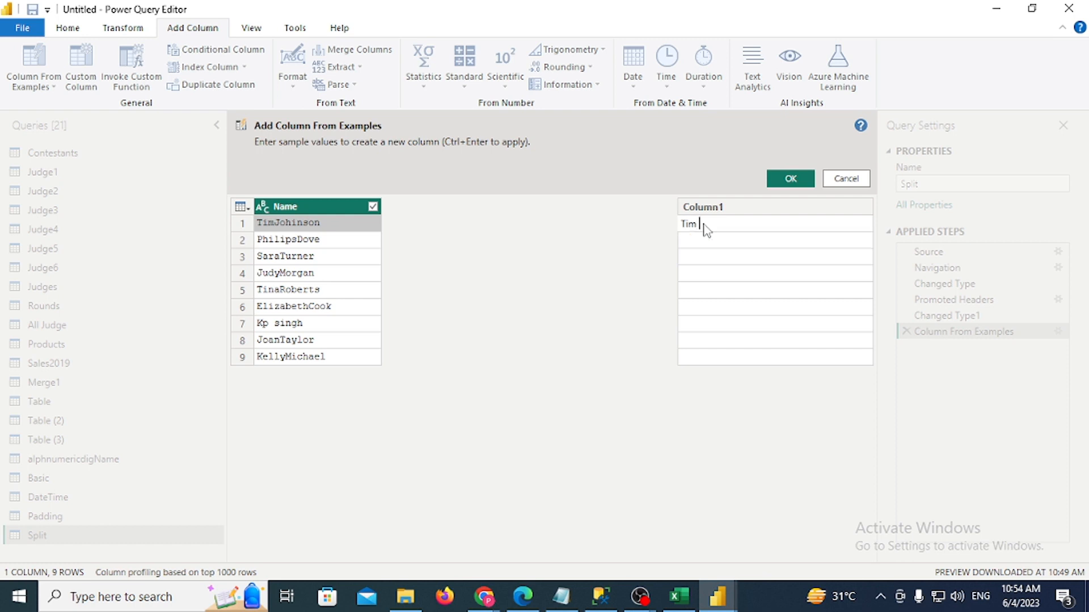
{"action": "type", "text": "Johhnson"}
{"action": "key", "text": "Return"}
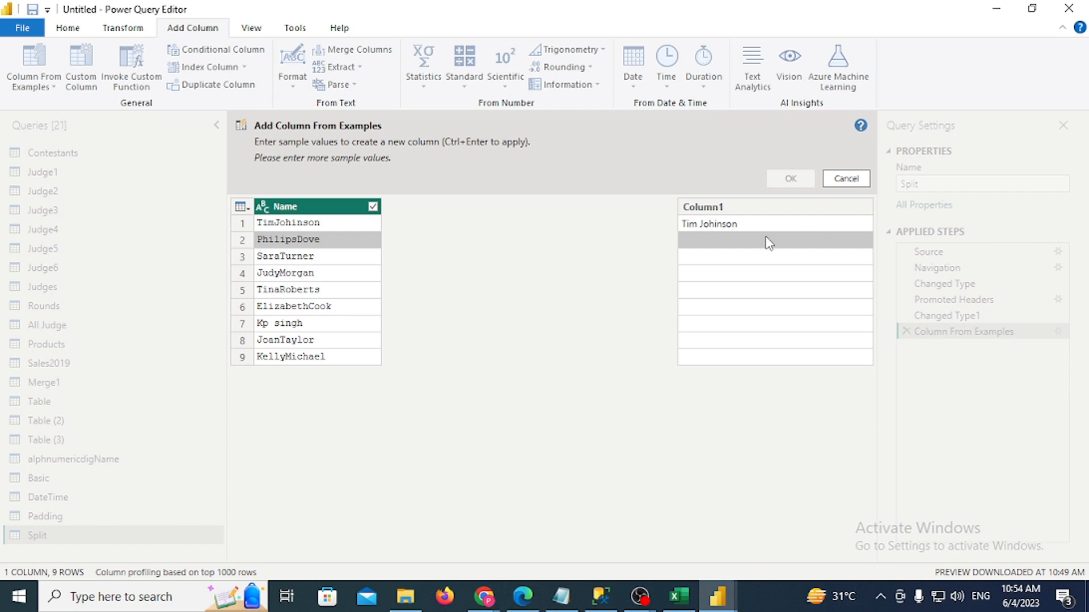
Enter the row 2 name with a space before the surname as a second example and accept the new column
{"action": "left_click", "coordinate": [768, 243]}
{"action": "type", "text": "Phil"}
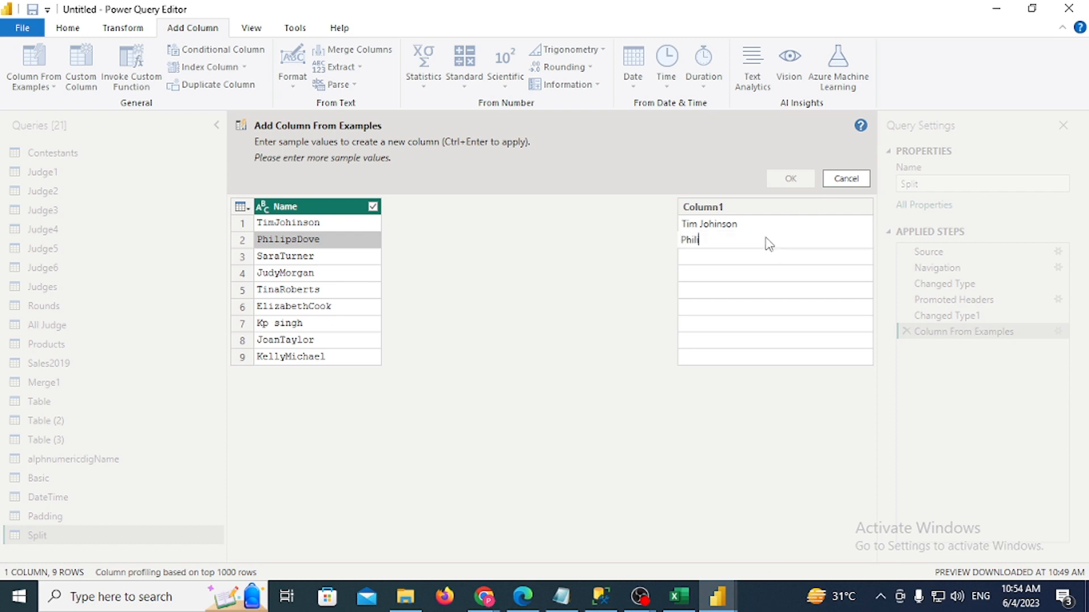
{"action": "type", "text": "ips Dove"}
{"action": "key", "text": "Return"}
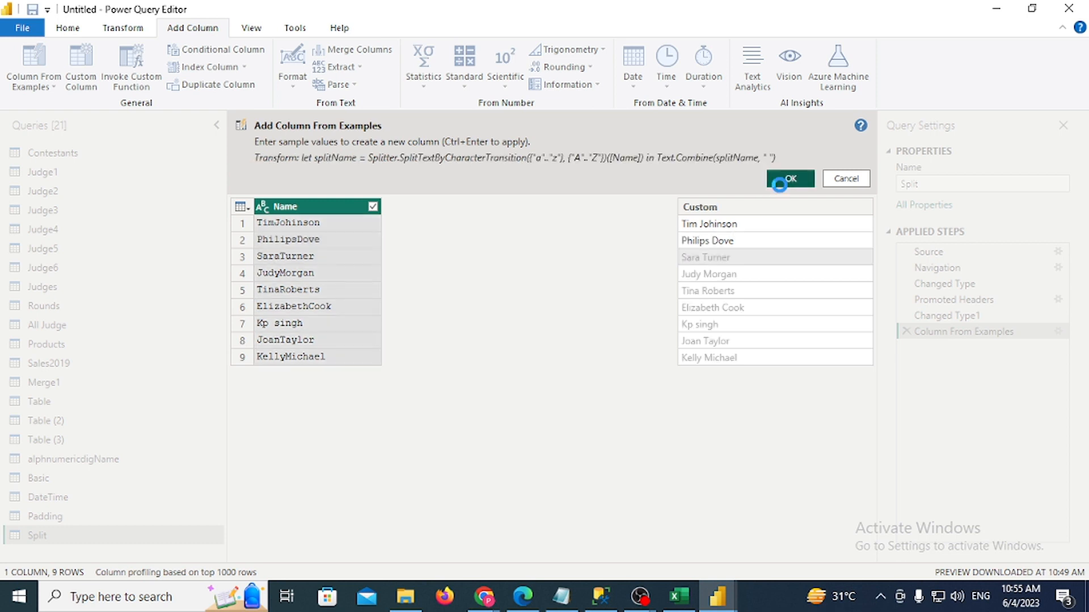
{"action": "left_click", "coordinate": [781, 179]}
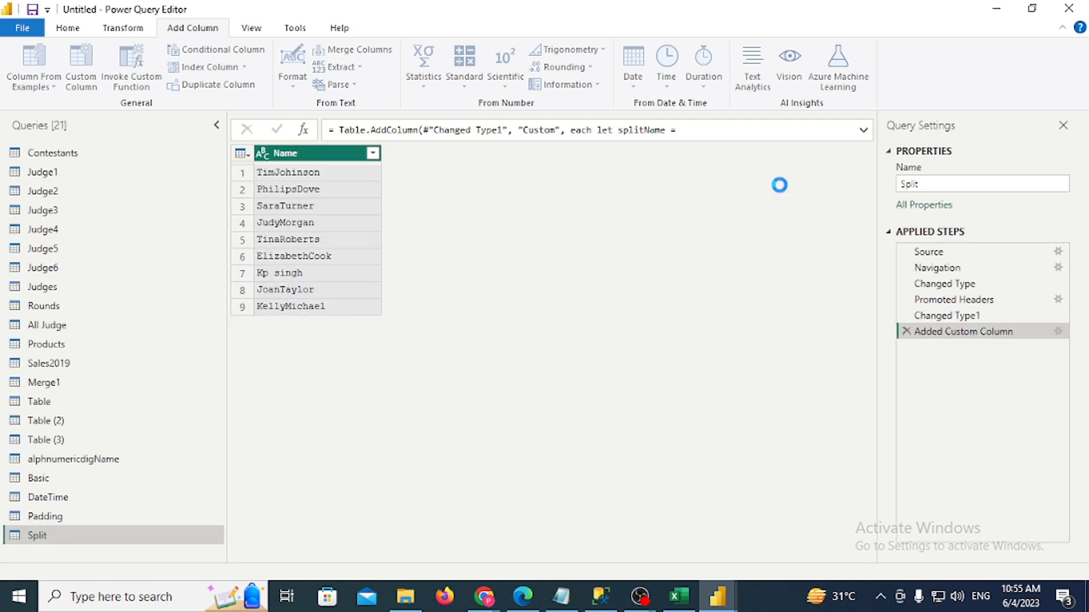
{"action": "left_click", "coordinate": [56, 517]}
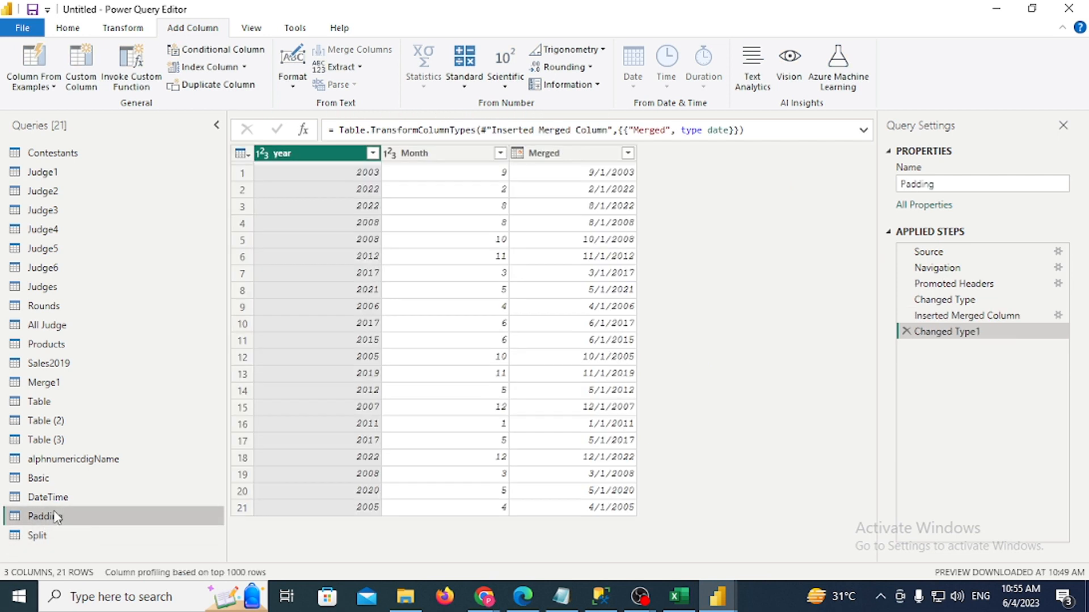
{"action": "left_click", "coordinate": [57, 531]}
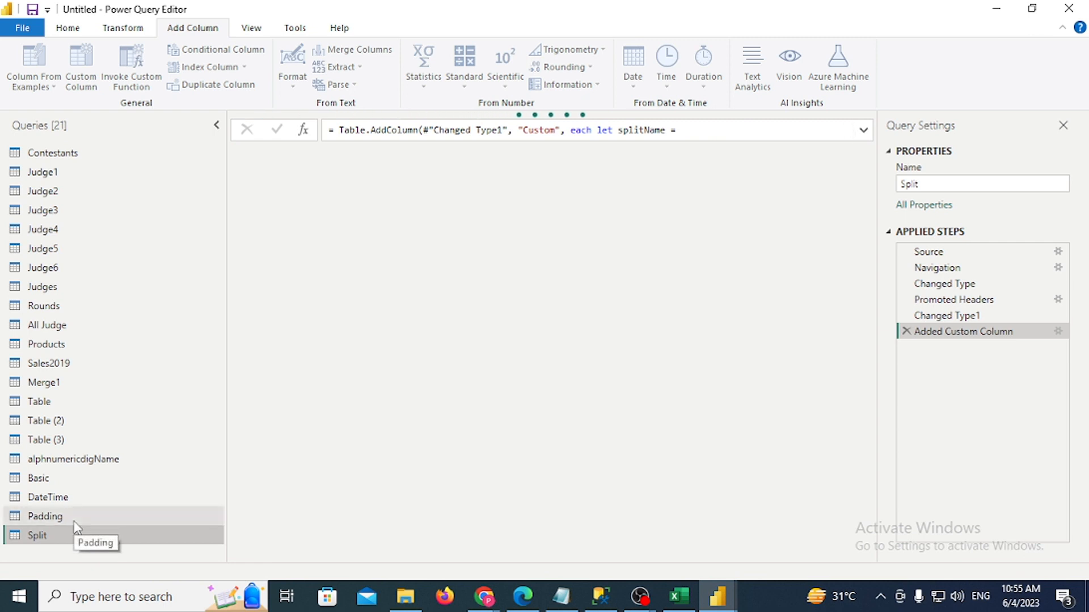
{"action": "left_click", "coordinate": [57, 519]}
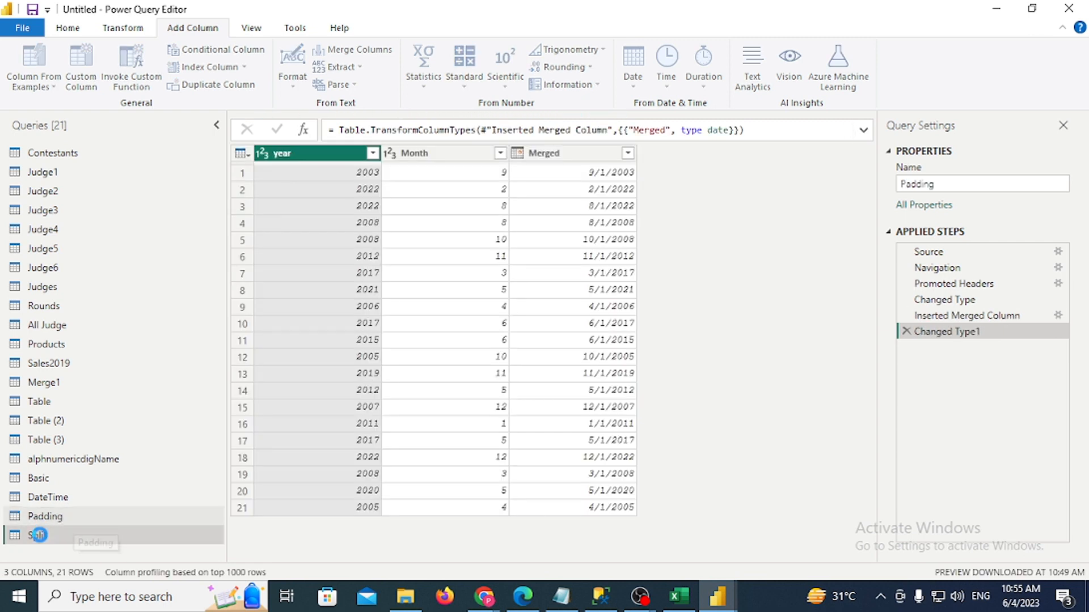
{"action": "left_click", "coordinate": [41, 537]}
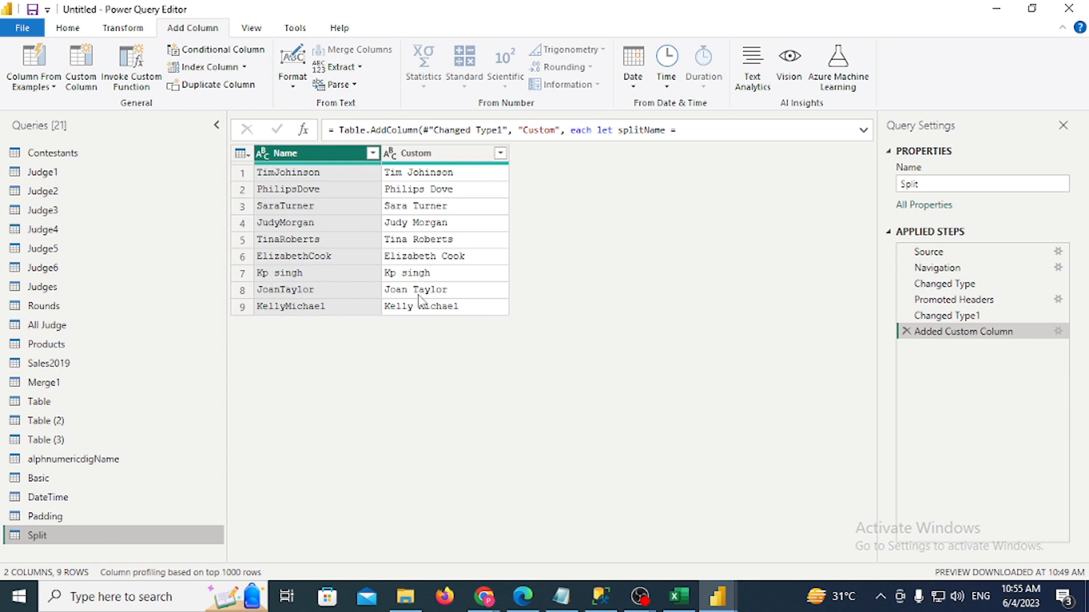
Remove the Custom column from the Split query
{"action": "left_click", "coordinate": [407, 281]}
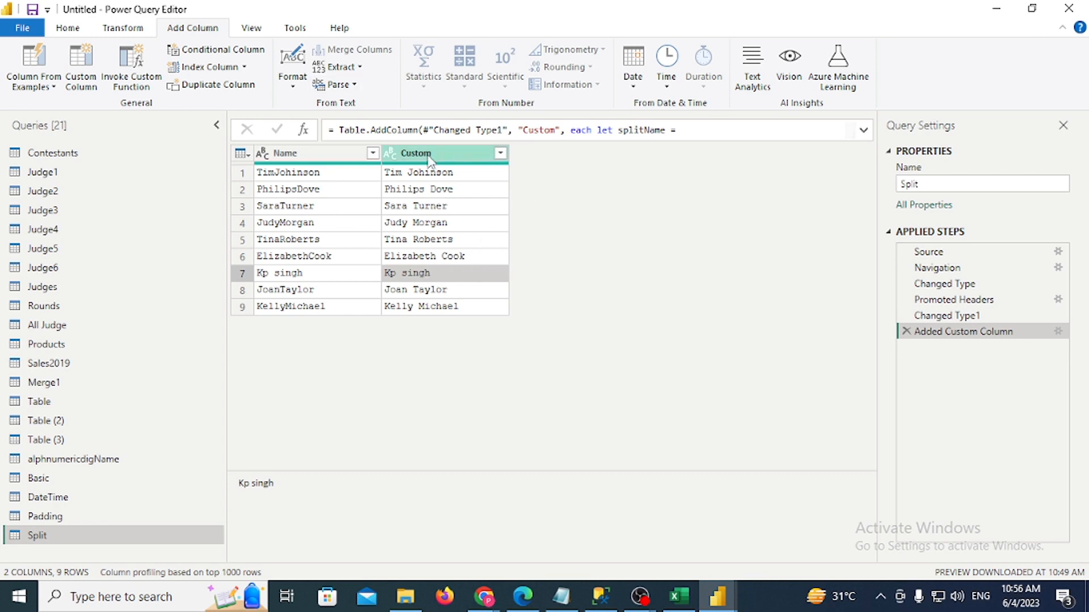
{"action": "left_click", "coordinate": [17, 85]}
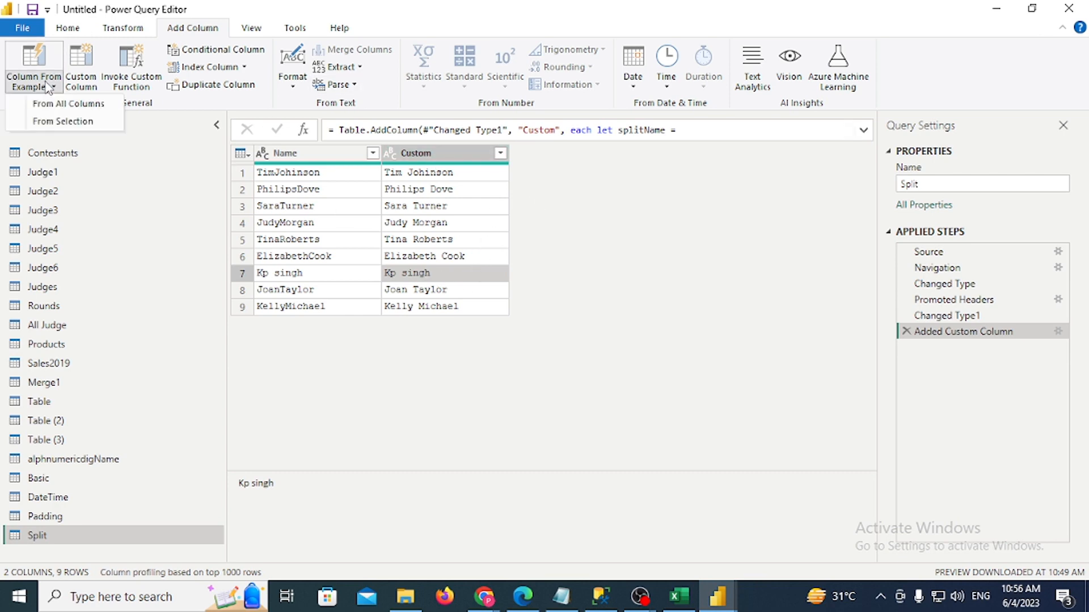
{"action": "left_click", "coordinate": [426, 154]}
{"action": "right_click", "coordinate": [426, 154]}
{"action": "left_click", "coordinate": [498, 180]}
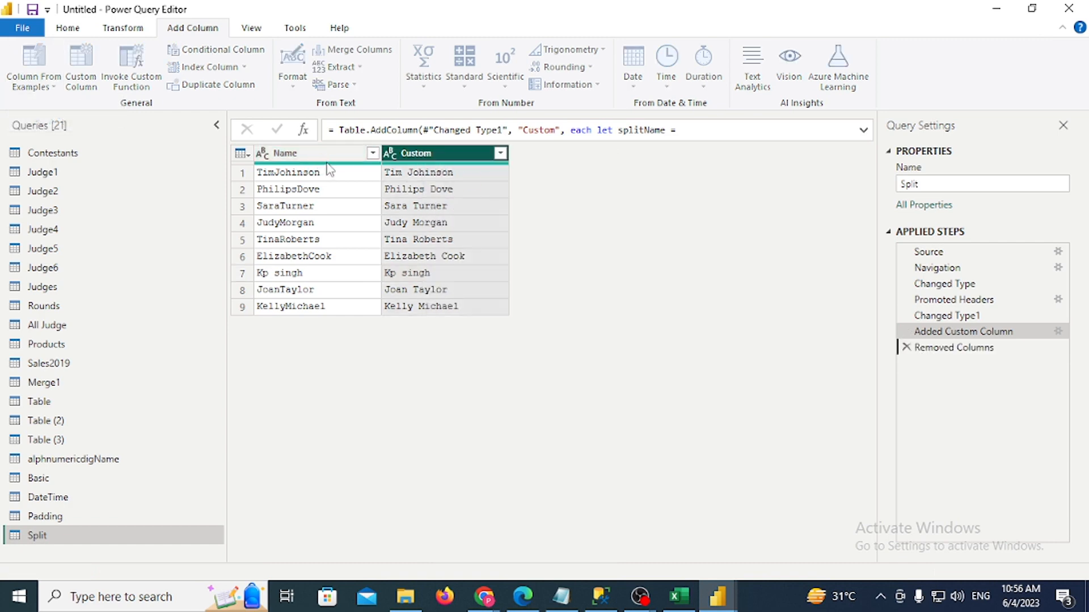
{"action": "left_click", "coordinate": [23, 82]}
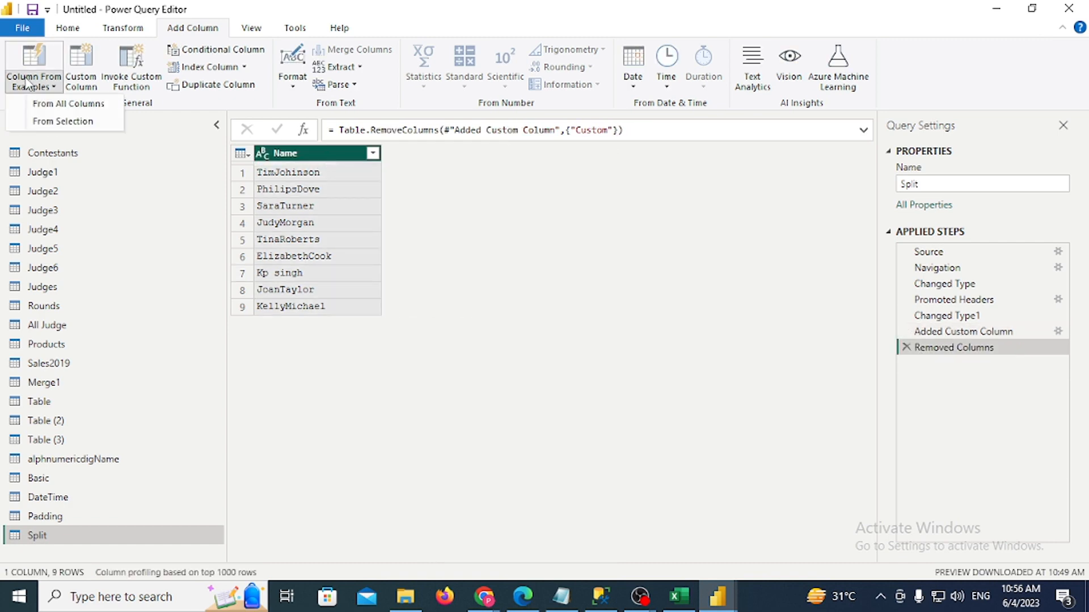
{"action": "left_click", "coordinate": [69, 106]}
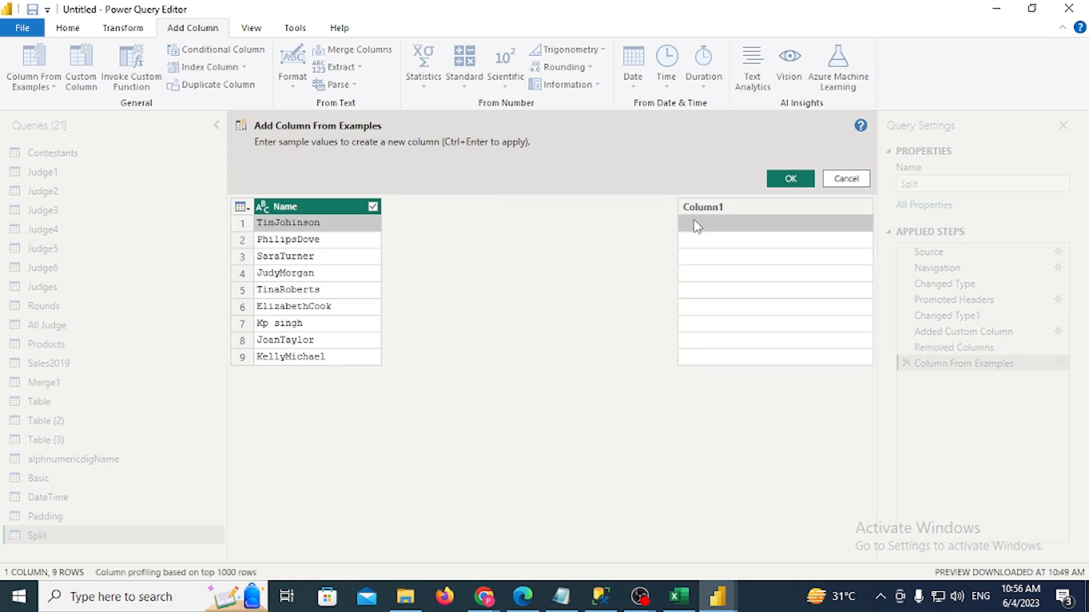
{"action": "left_click", "coordinate": [696, 225]}
{"action": "type", "text": "Ti"}
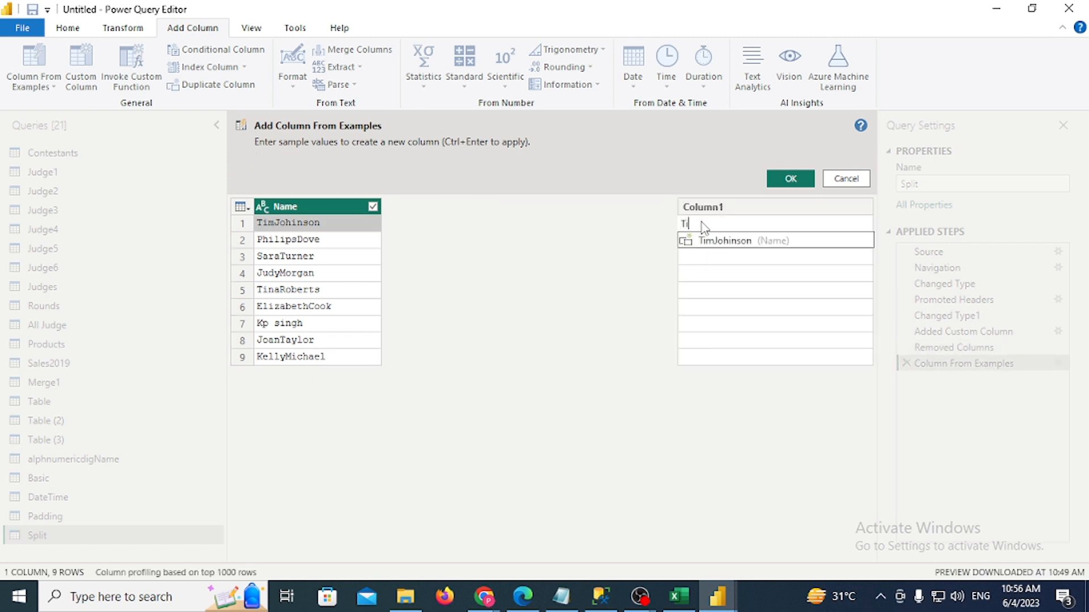
{"action": "type", "text": "me Jo"}
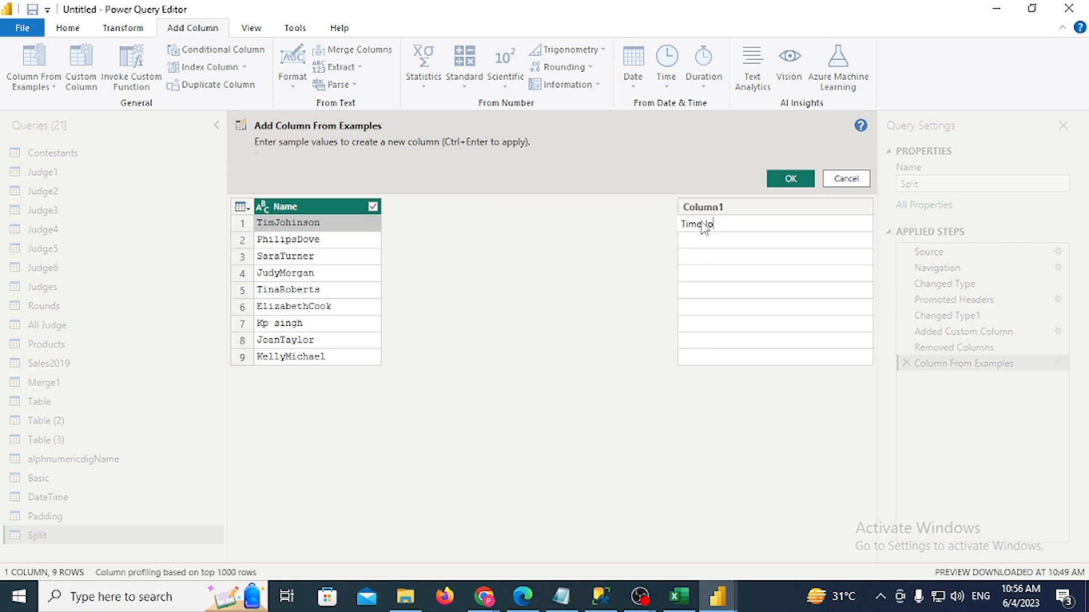
{"action": "type", "text": "hinson"}
{"action": "key", "text": "Return"}
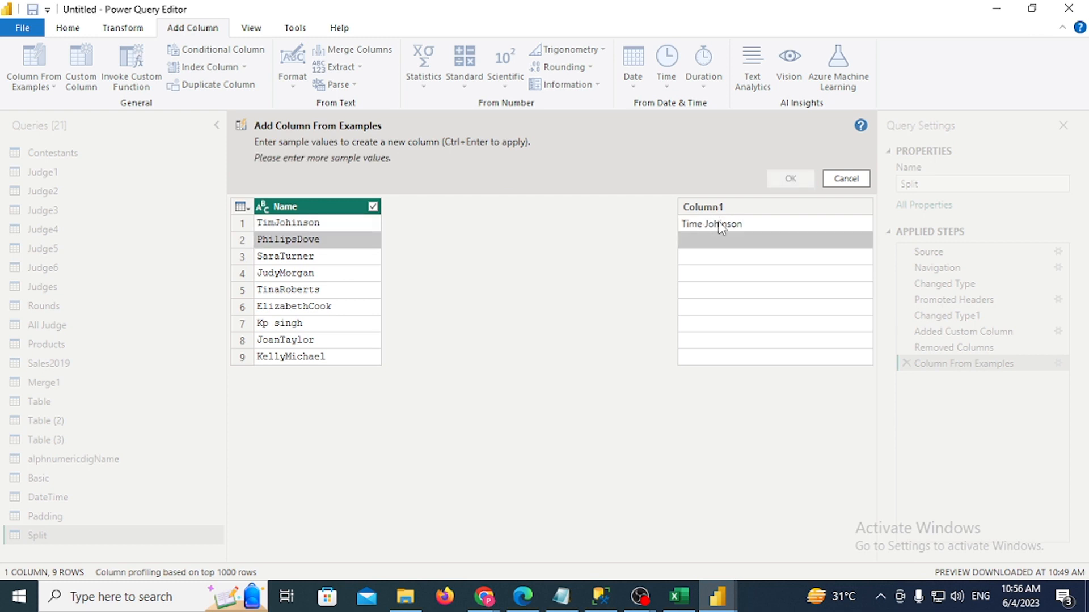
{"action": "left_click", "coordinate": [846, 178]}
Start a column from examples based on the Name selection, entering spaced first name and surname examples for rows 1 and 2
{"action": "left_click", "coordinate": [27, 81]}
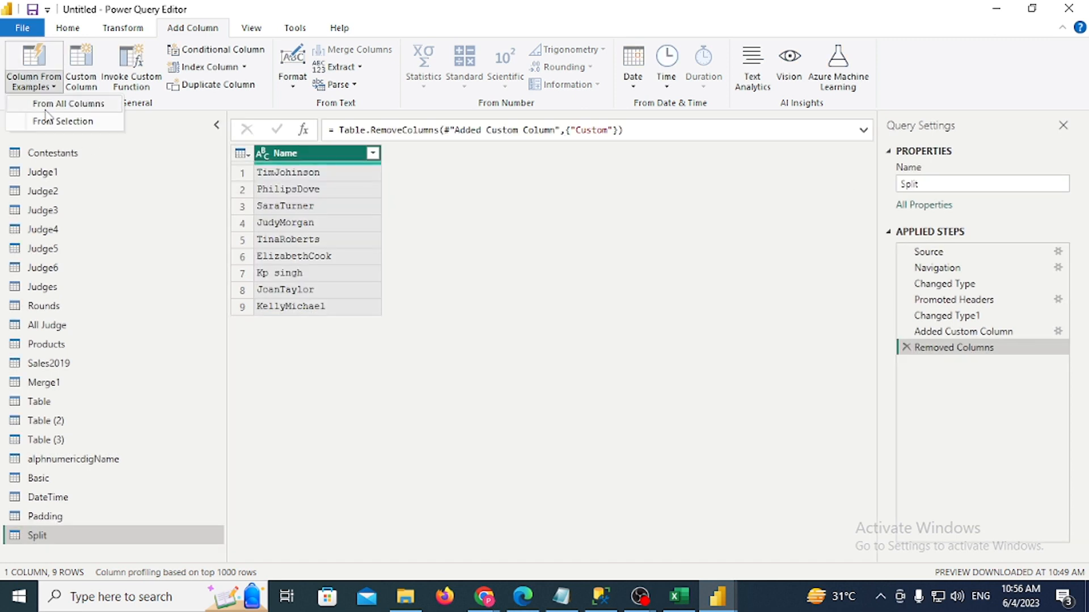
{"action": "left_click", "coordinate": [34, 121]}
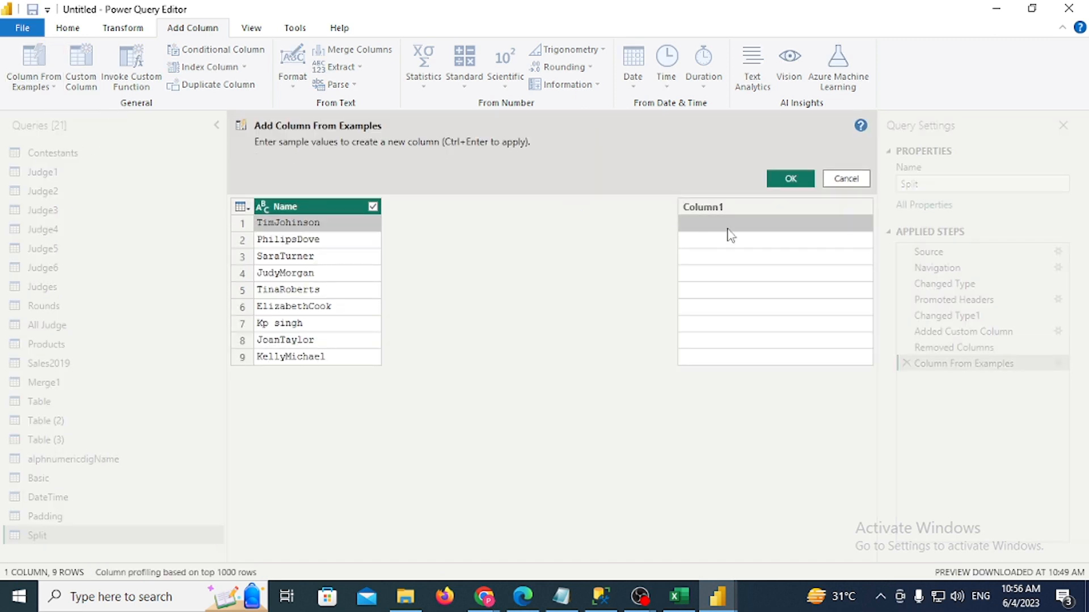
{"action": "left_click", "coordinate": [729, 224]}
{"action": "type", "text": "Tim J"}
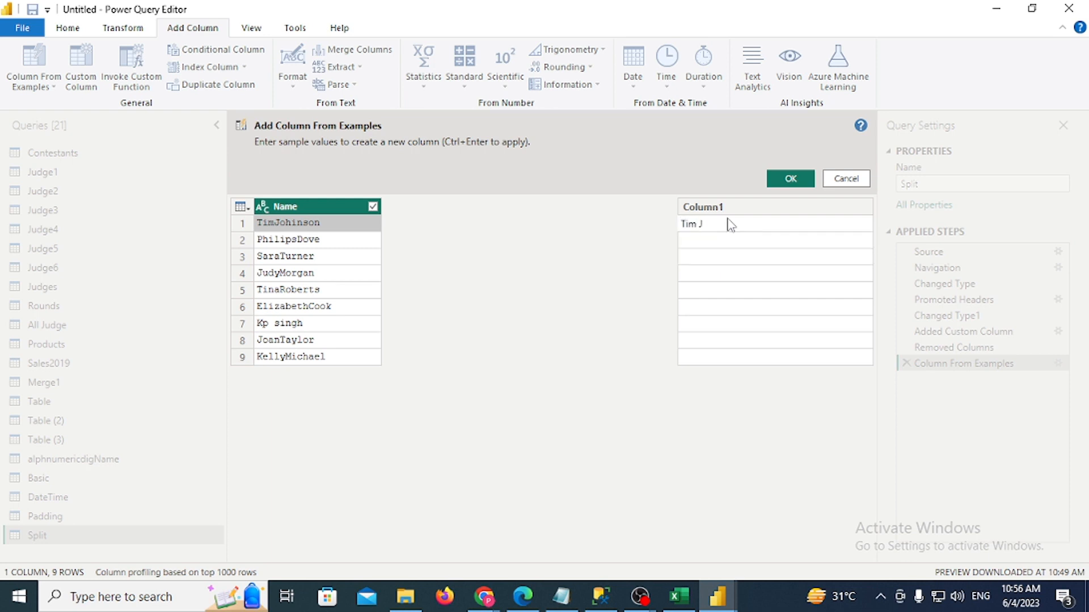
{"action": "type", "text": "ohinson"}
{"action": "key", "text": "Return"}
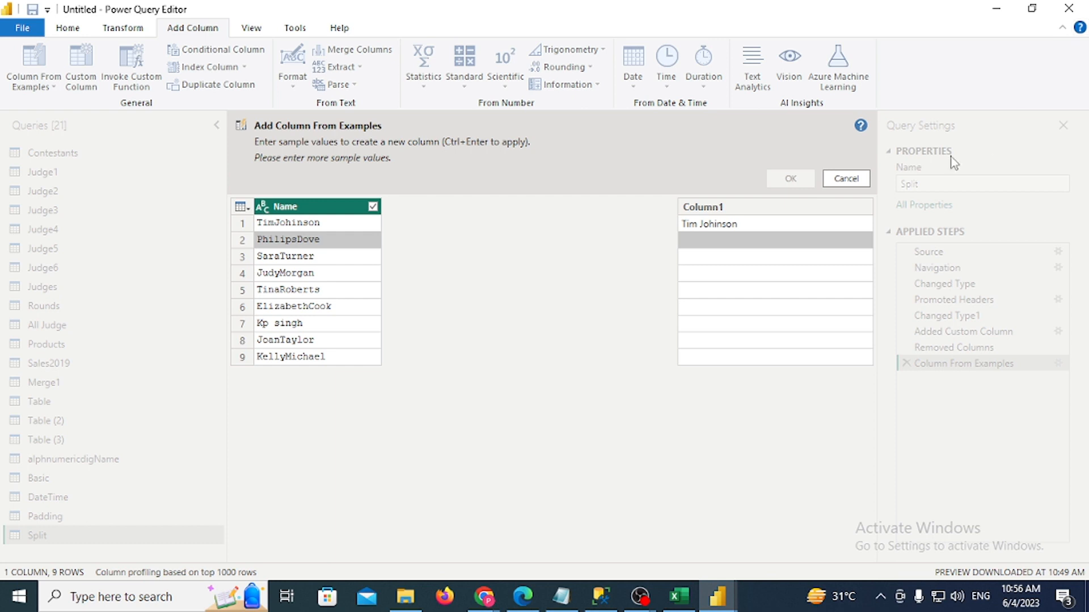
{"action": "left_click", "coordinate": [746, 243]}
{"action": "type", "text": "Phil"}
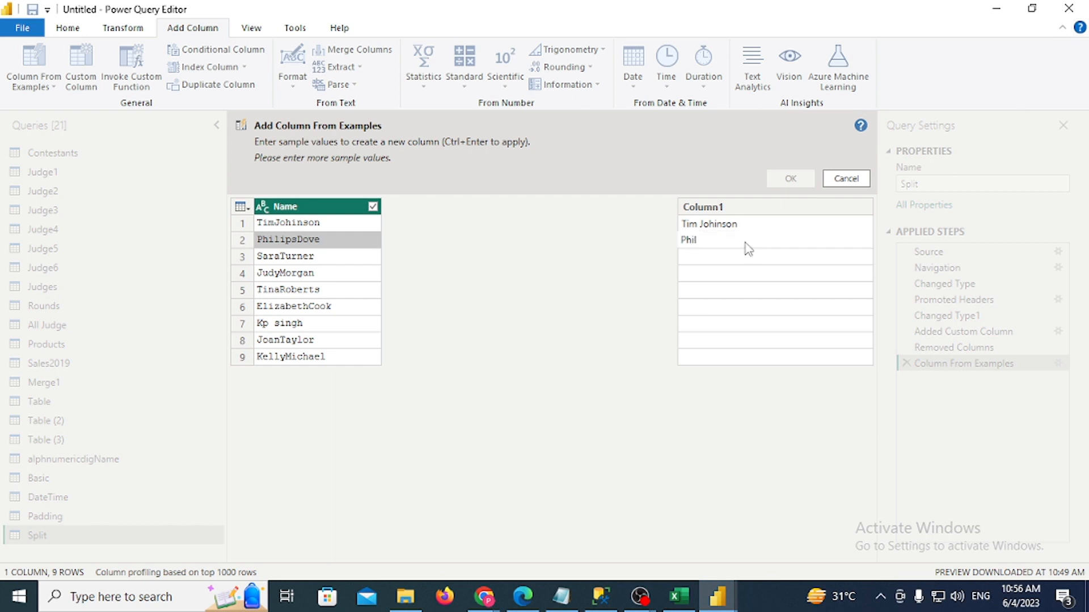
{"action": "type", "text": "ips Dove"}
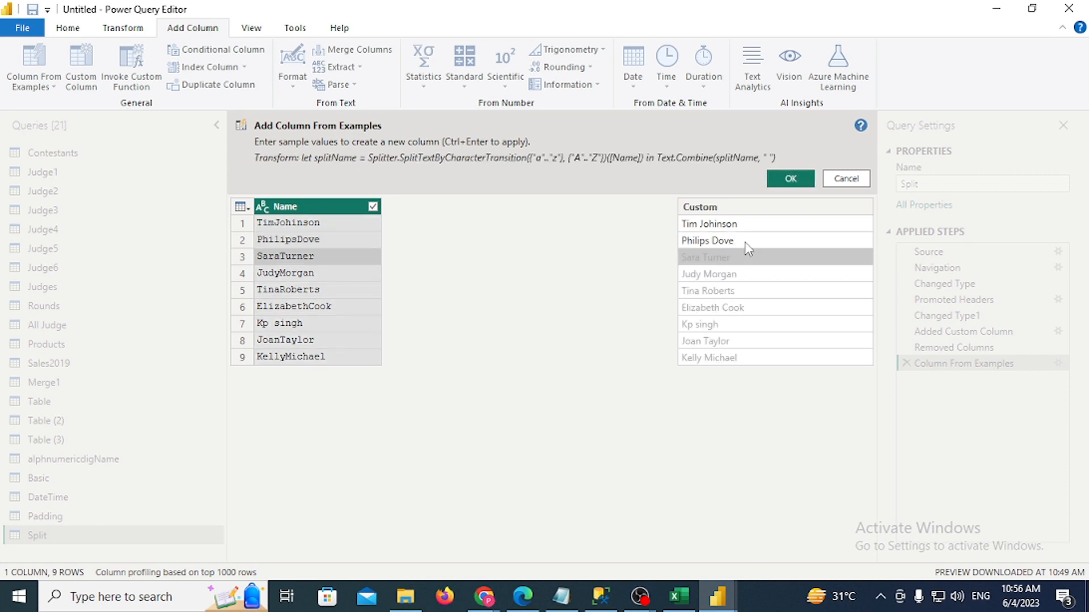
Edit the row 7 example so that its surname starts with a capital S
{"action": "left_click", "coordinate": [707, 322]}
{"action": "left_click", "coordinate": [707, 323]}
{"action": "left_click", "coordinate": [697, 323]}
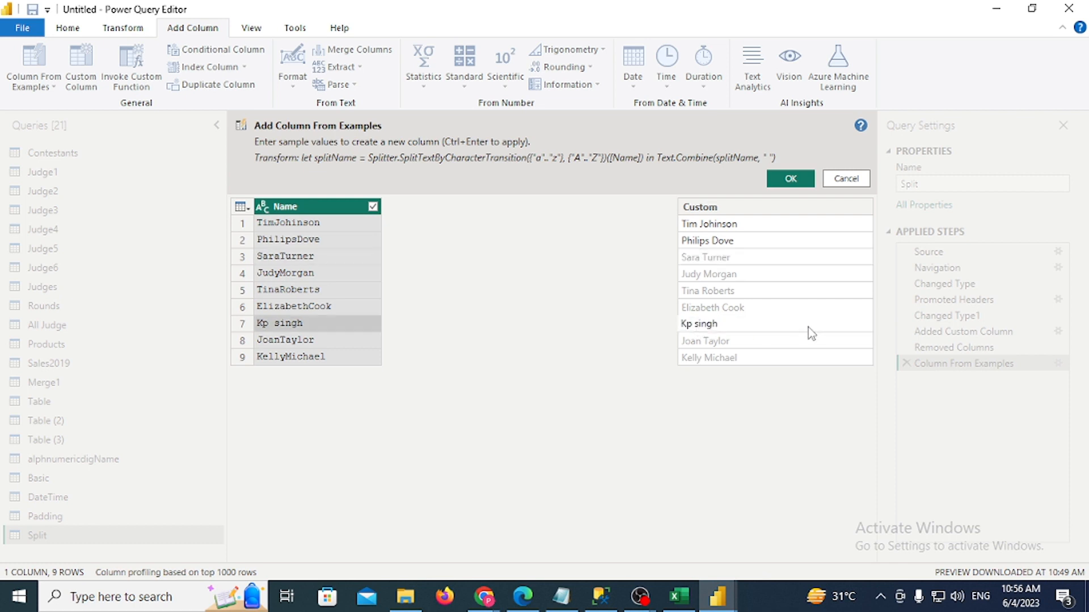
{"action": "key", "text": "BackSpace"}
{"action": "type", "text": "S"}
{"action": "key", "text": "Return"}
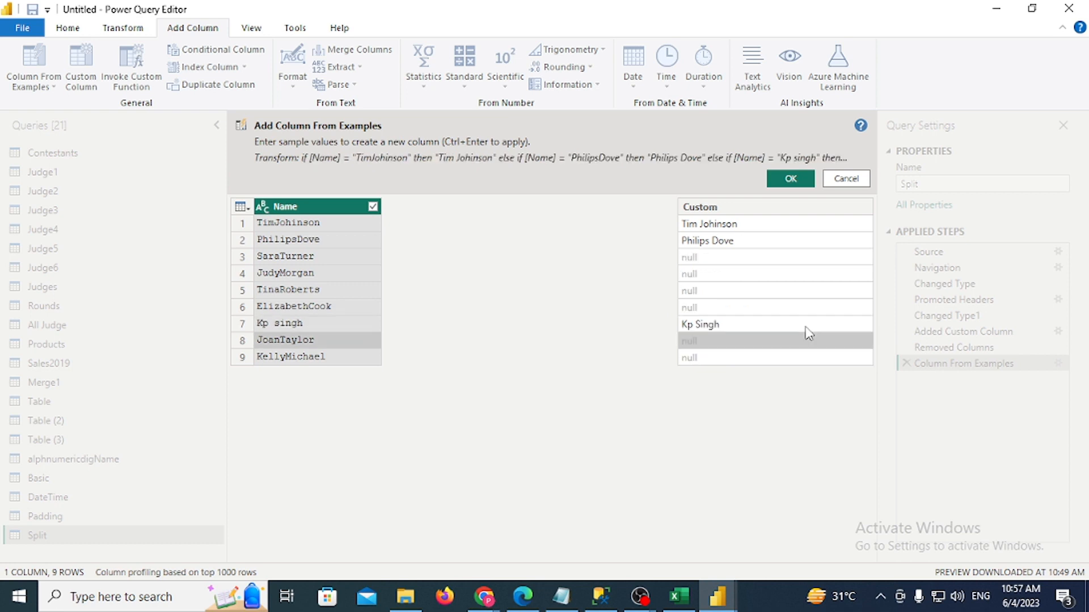
Replace the null in row 3 with that row's name, separating first name and surname with a space
{"action": "left_click", "coordinate": [712, 259]}
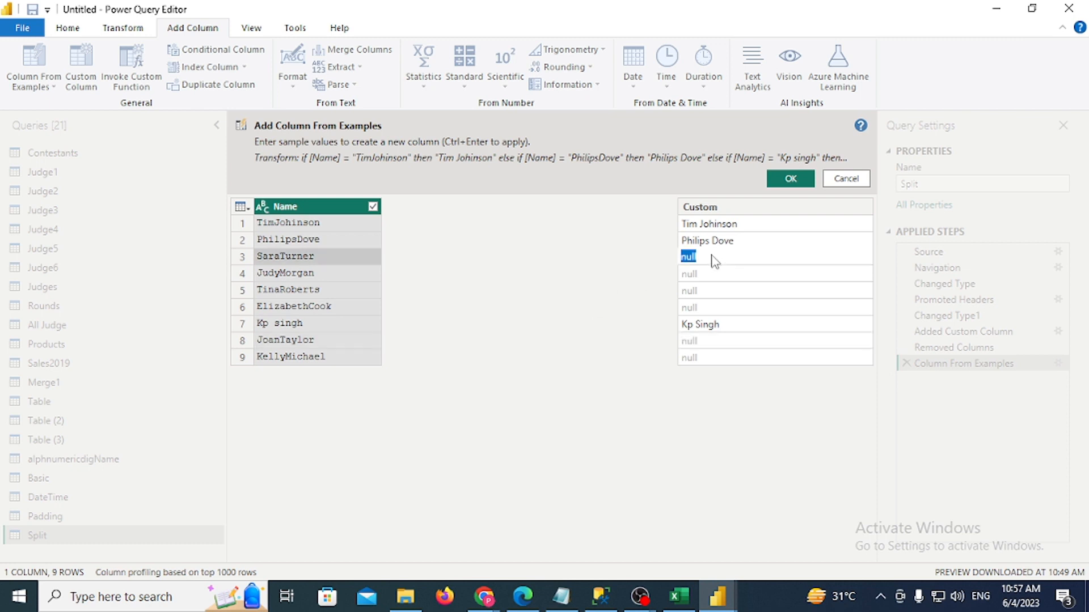
{"action": "type", "text": "Sara Turner"}
{"action": "key", "text": "Return"}
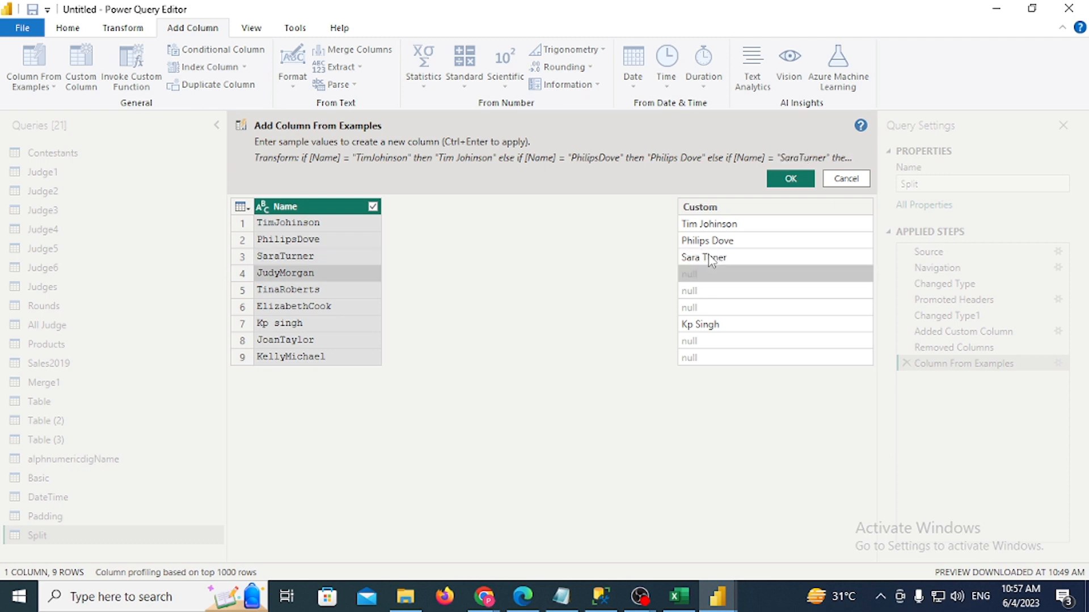
Enter row 4's name with a space between first name and surname as an example, and add the column to the Split query
{"action": "left_click", "coordinate": [716, 279]}
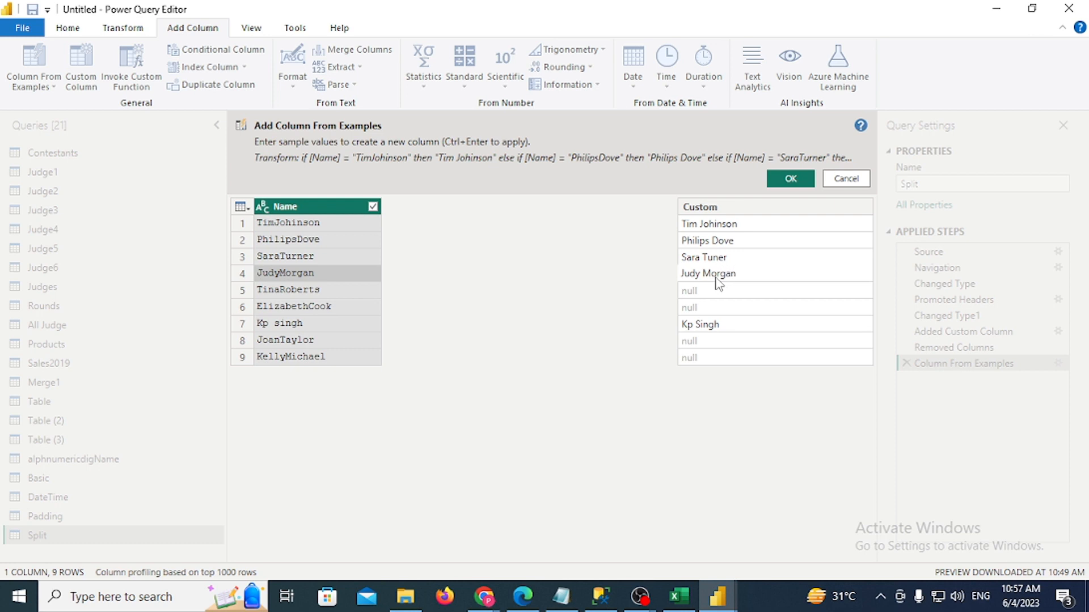
{"action": "key", "text": "Return"}
{"action": "left_click", "coordinate": [796, 181]}
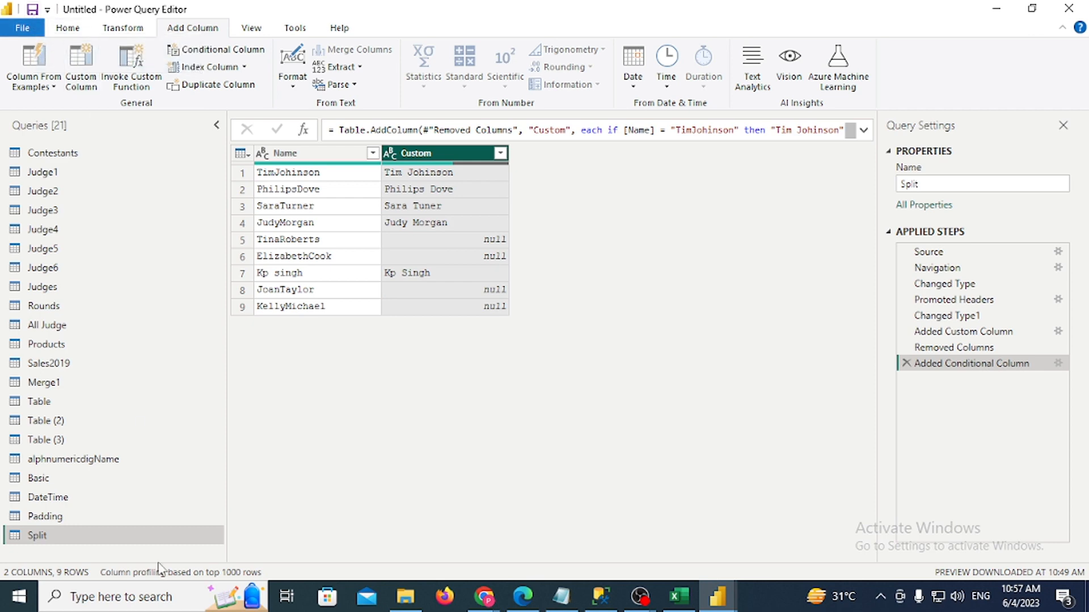
Switch to the Excel workbook containing the short name list in A1:A4 of Sheet1
{"action": "left_click", "coordinate": [22, 28]}
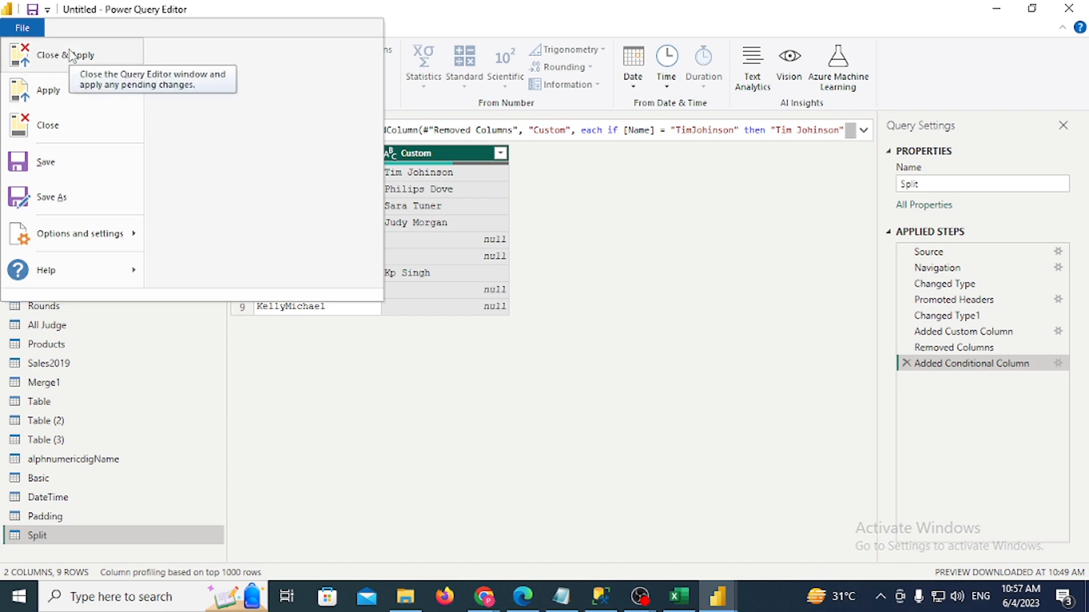
{"action": "left_click", "coordinate": [683, 600]}
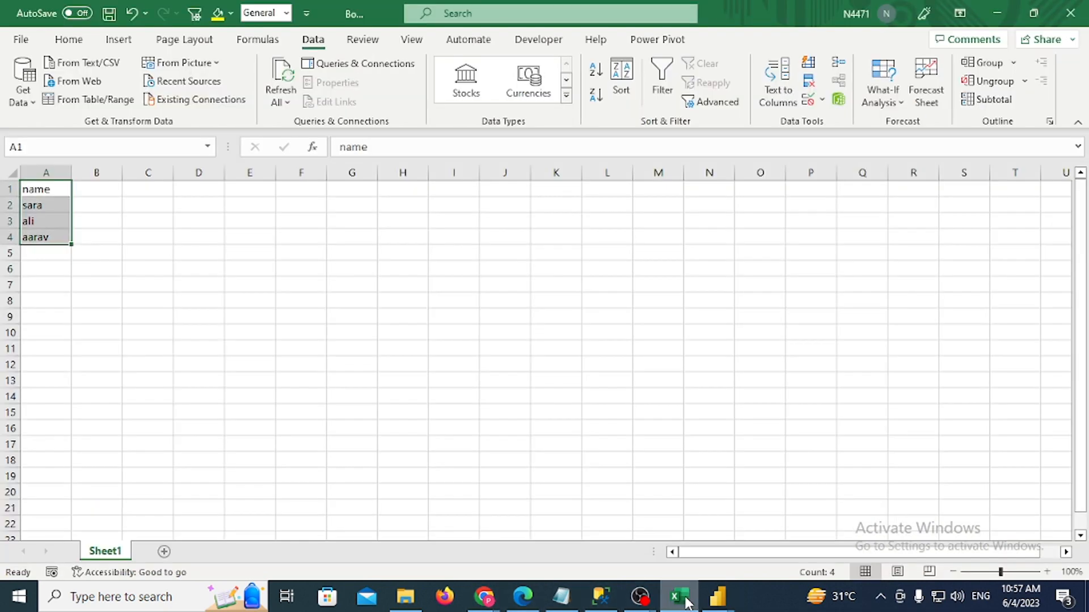
{"action": "left_click_drag", "start_coordinate": [44, 187], "coordinate": [50, 231]}
{"action": "key", "text": "ctrl+c"}
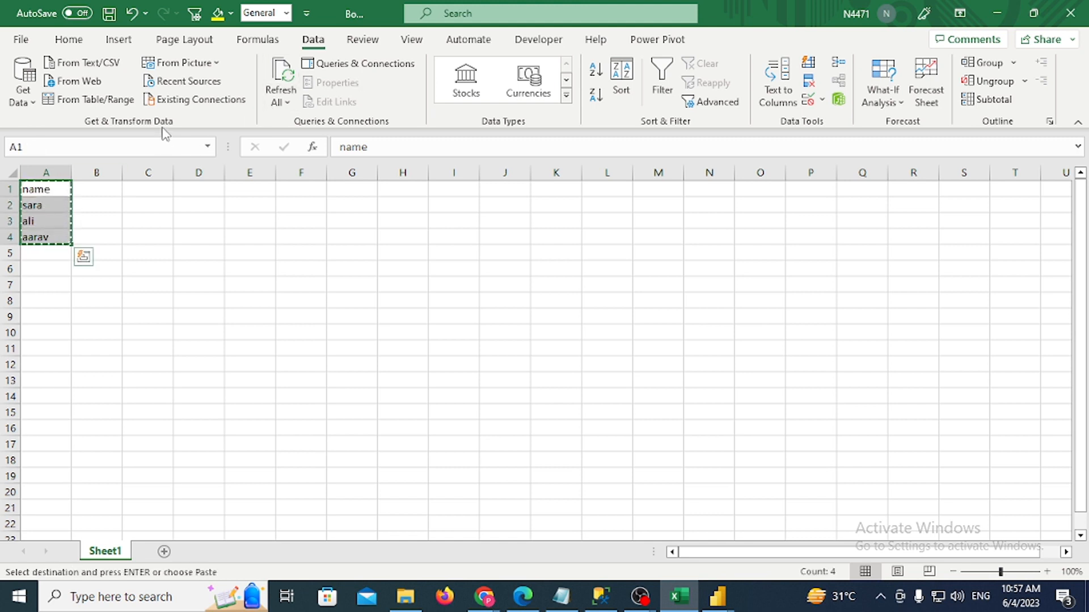
{"action": "key", "text": "Escape"}
Try to convert the name list in column A into a table without marking its first row as headers
{"action": "left_click", "coordinate": [51, 189]}
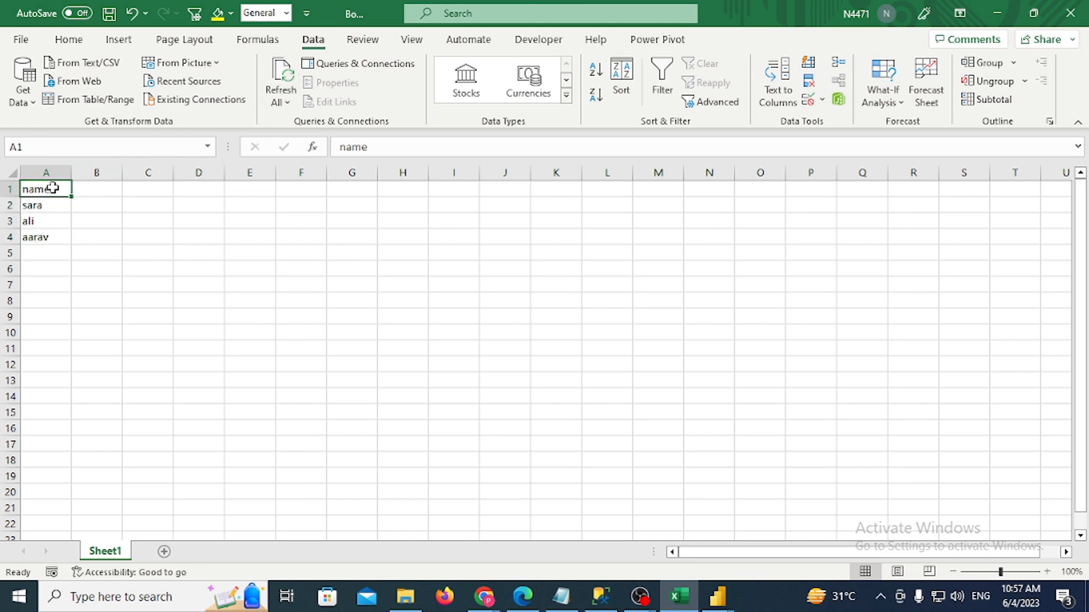
{"action": "key", "text": "ctrl+t"}
{"action": "key", "text": "Return"}
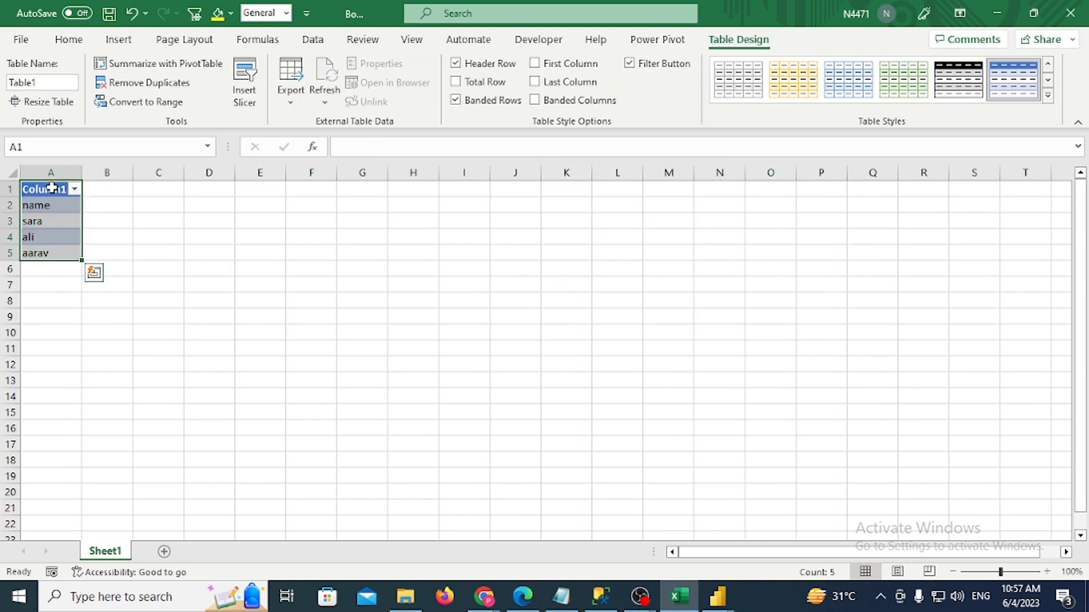
{"action": "key", "text": "ctrl+z"}
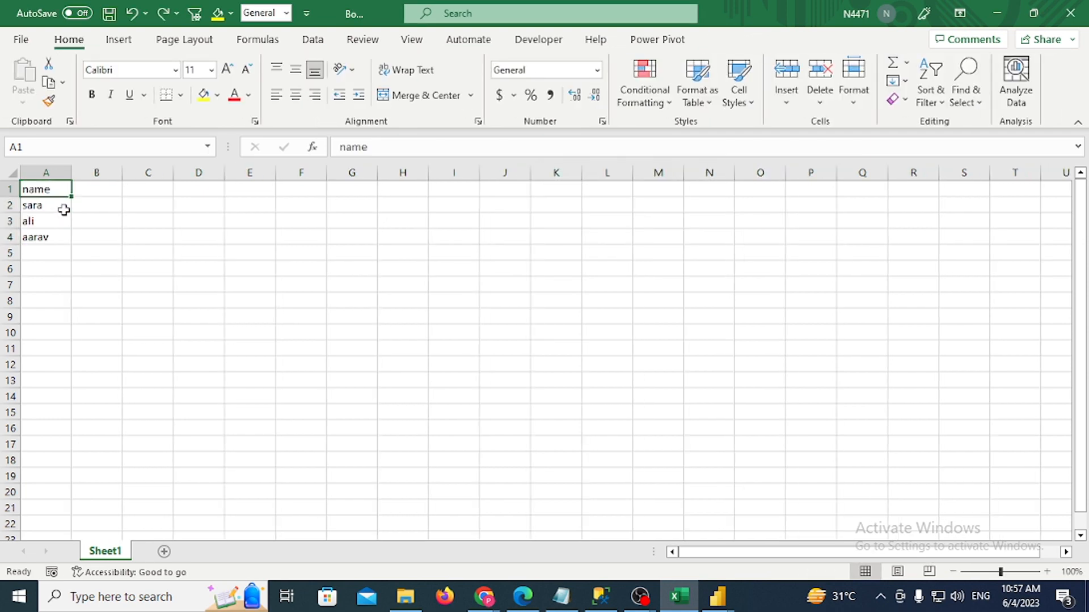
Convert A1:A4 into a table that has headers and bring it into the Power Query Editor
{"action": "key", "text": "ctrl+t"}
{"action": "left_click", "coordinate": [553, 239]}
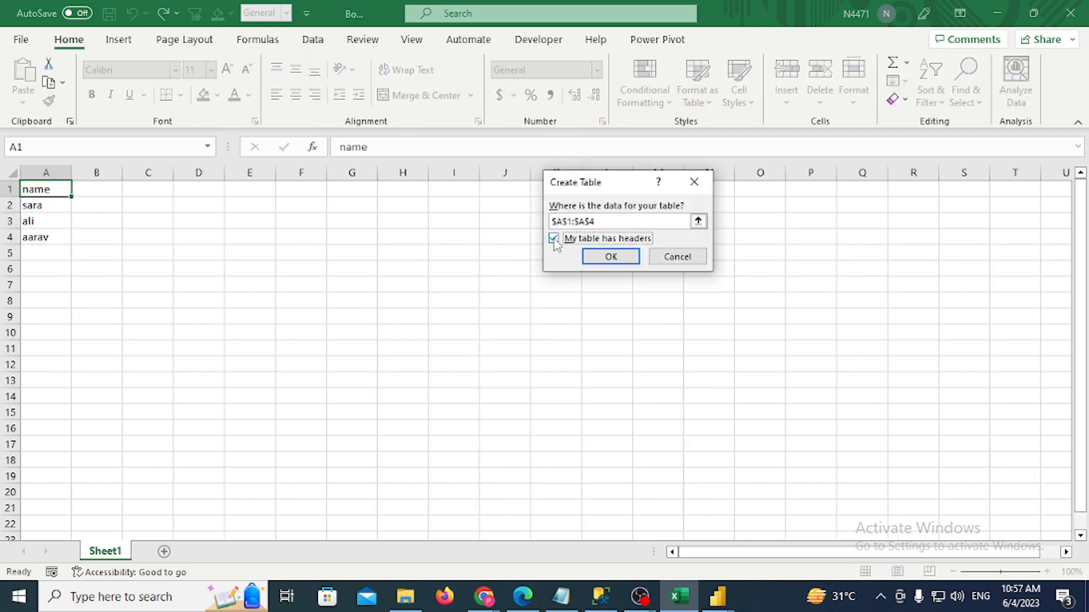
{"action": "left_click", "coordinate": [610, 256]}
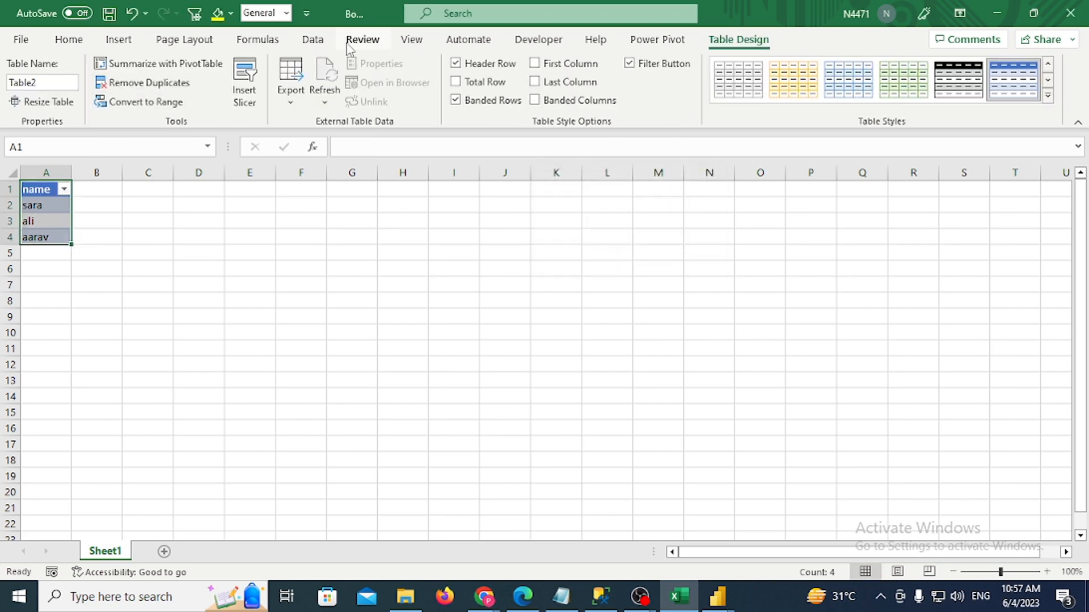
{"action": "left_click", "coordinate": [312, 39]}
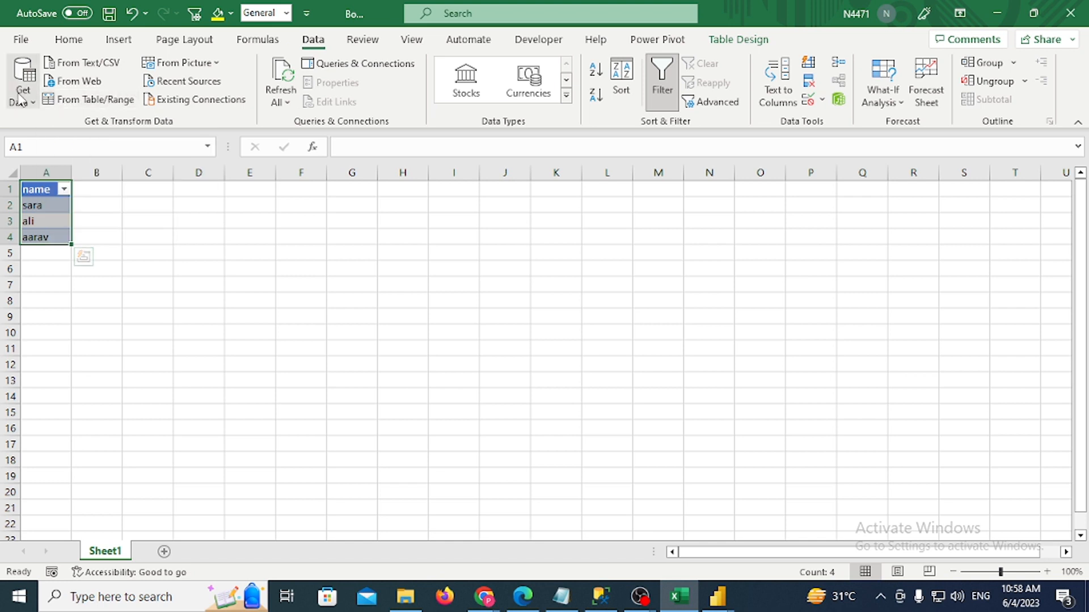
{"action": "left_click", "coordinate": [91, 99]}
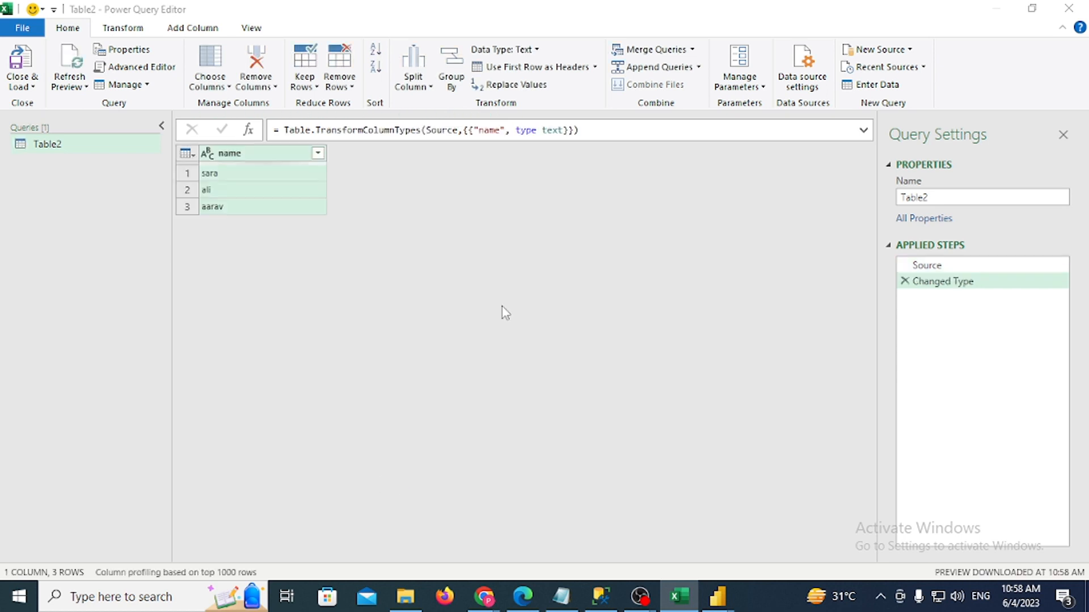
Add a column from examples based on all columns, with row 1's name in capitals as the example, and load the query to the workbook
{"action": "left_click", "coordinate": [149, 29]}
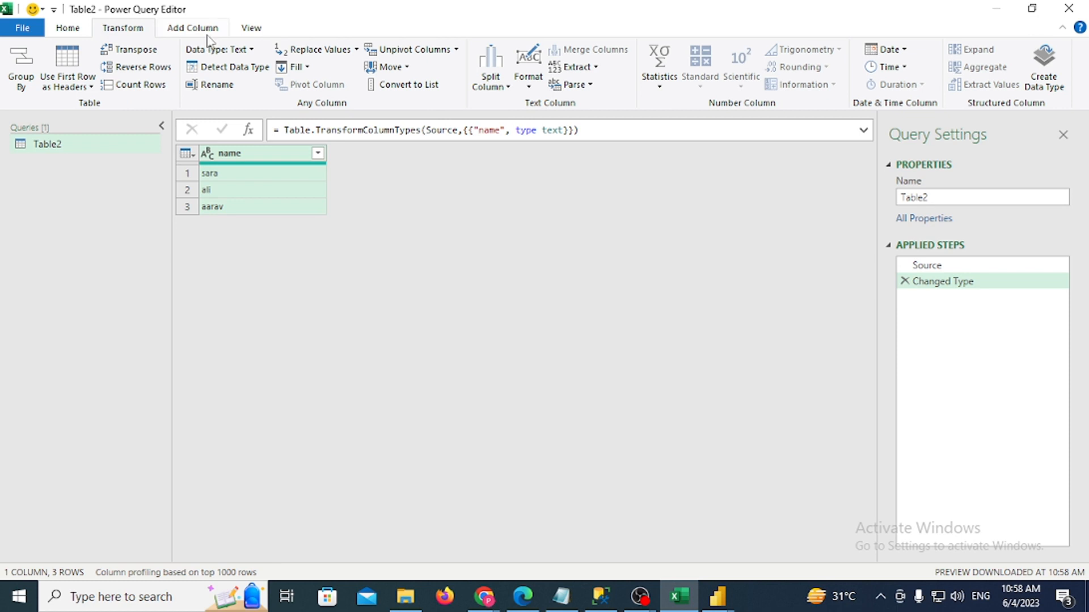
{"action": "left_click", "coordinate": [207, 30]}
{"action": "left_click", "coordinate": [45, 86]}
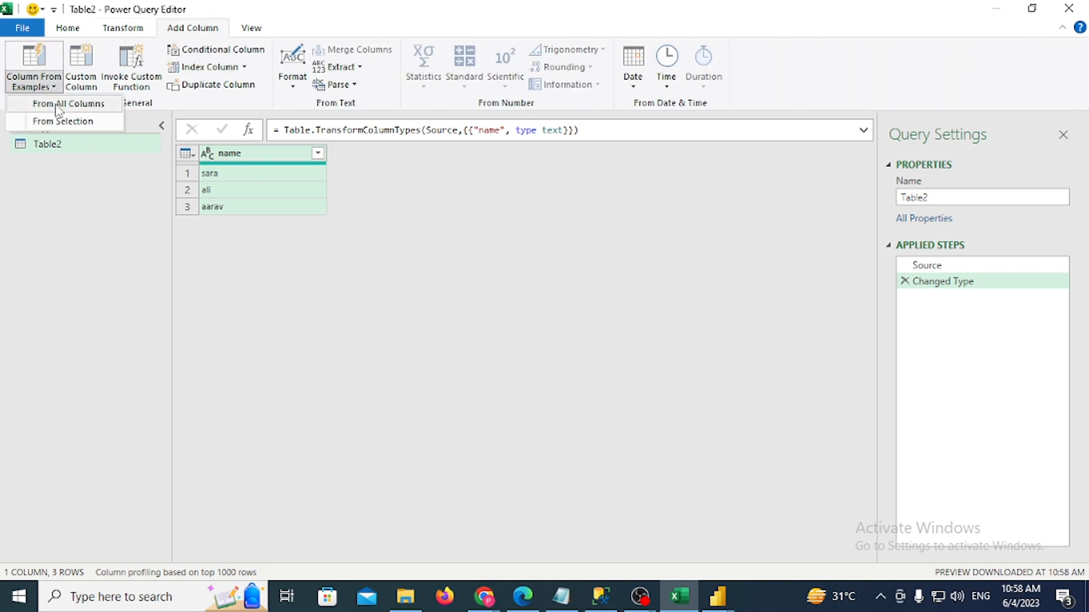
{"action": "left_click", "coordinate": [52, 104]}
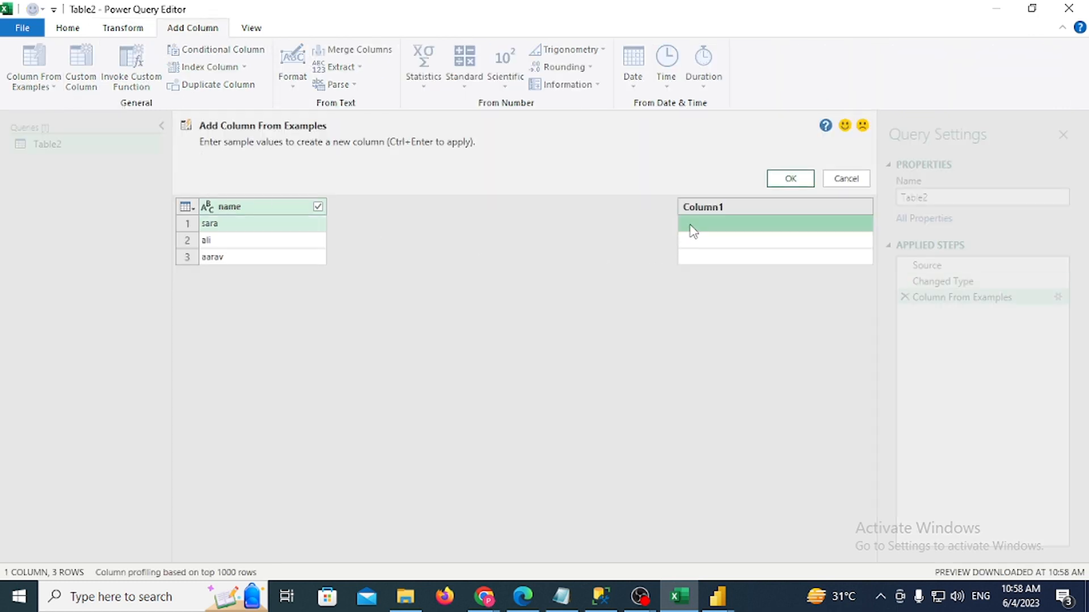
{"action": "type", "text": "SARA"}
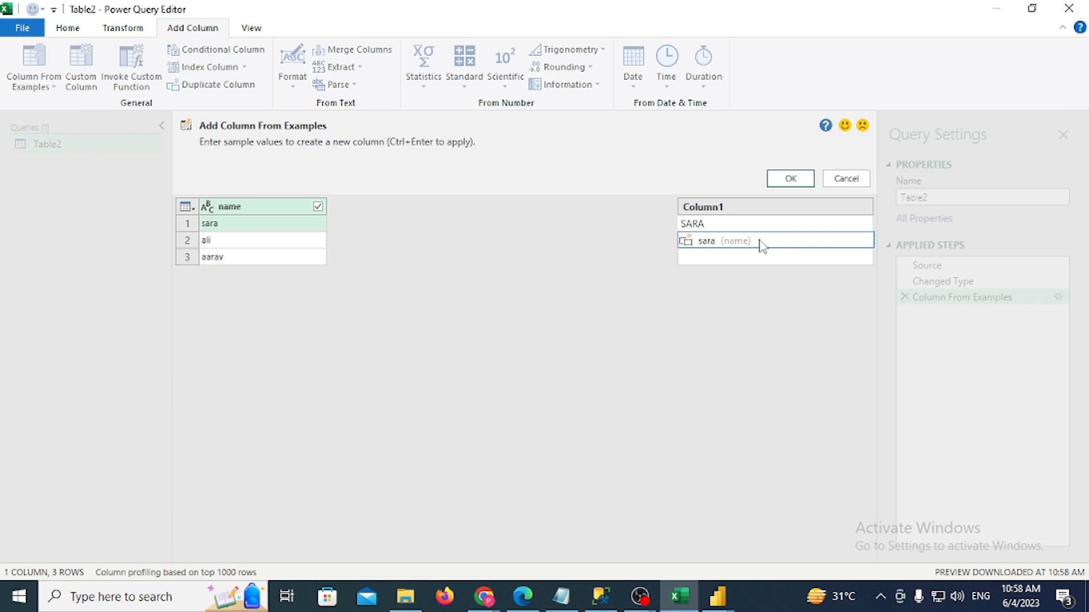
{"action": "key", "text": "Return"}
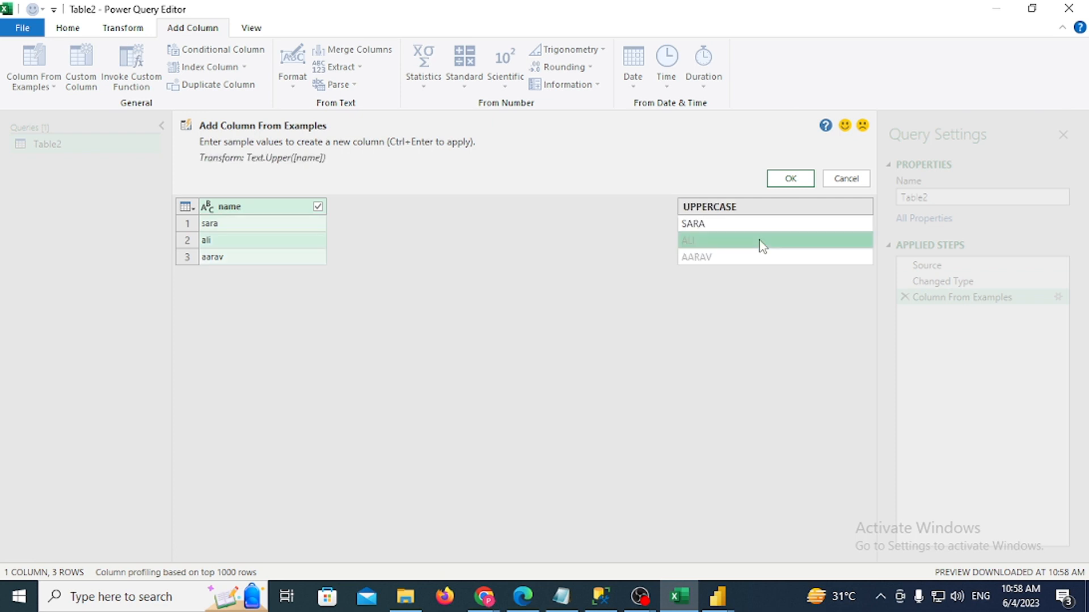
{"action": "left_click", "coordinate": [776, 180]}
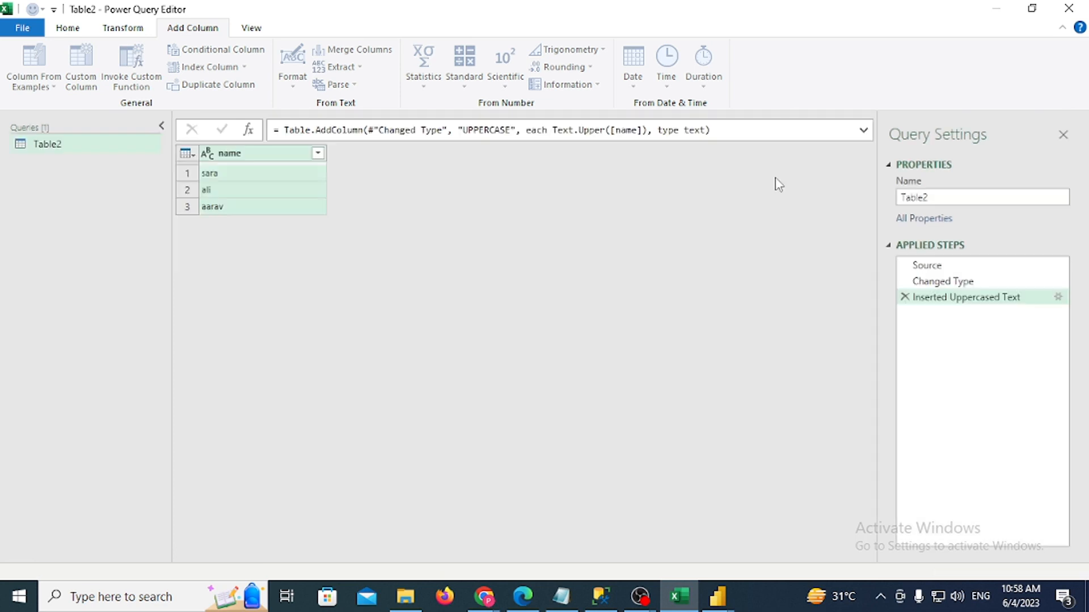
{"action": "left_click", "coordinate": [22, 27]}
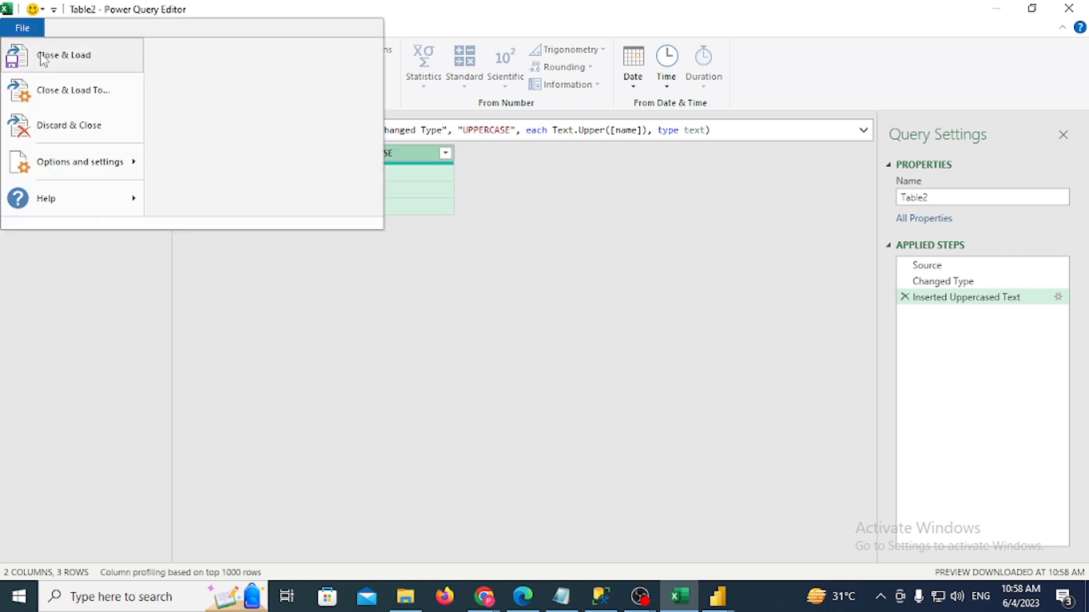
{"action": "left_click", "coordinate": [43, 56]}
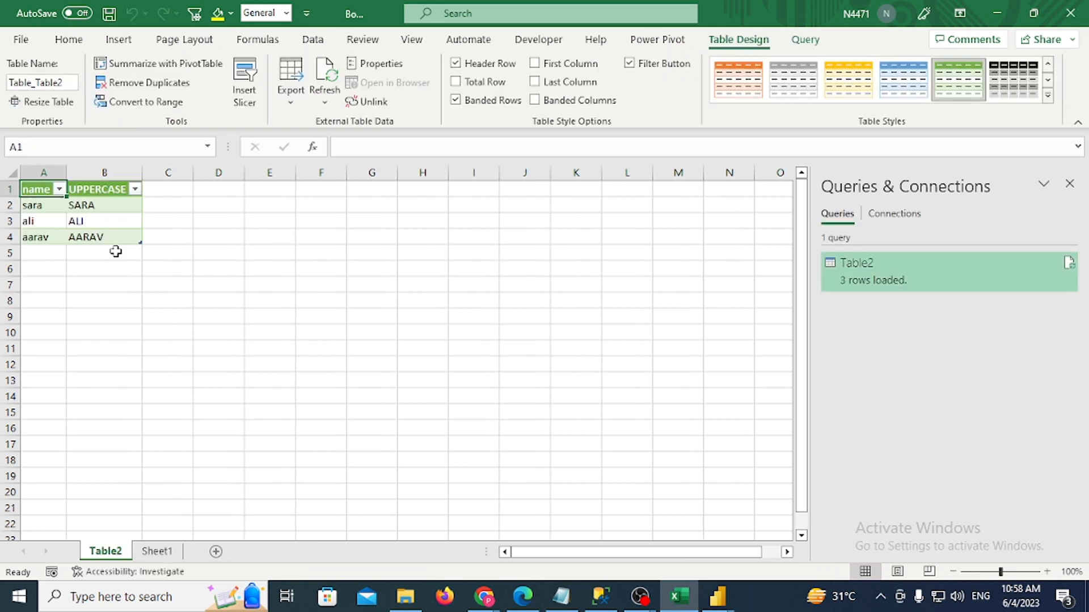
Compare the loaded names on the Table2 sheet with the source table on Sheet1
{"action": "left_click_drag", "start_coordinate": [33, 205], "coordinate": [37, 239]}
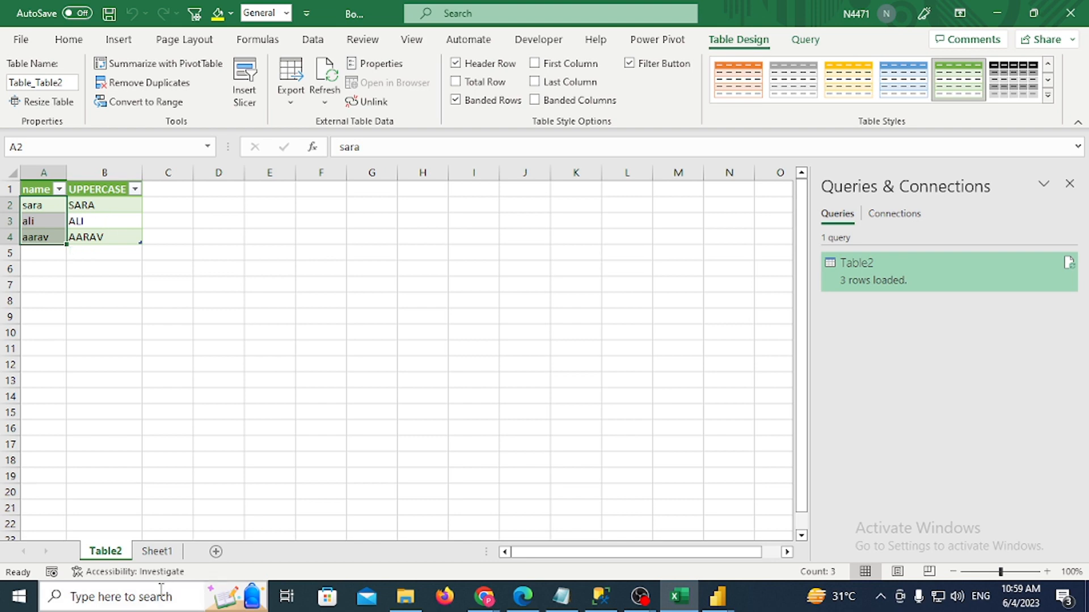
{"action": "left_click", "coordinate": [157, 551]}
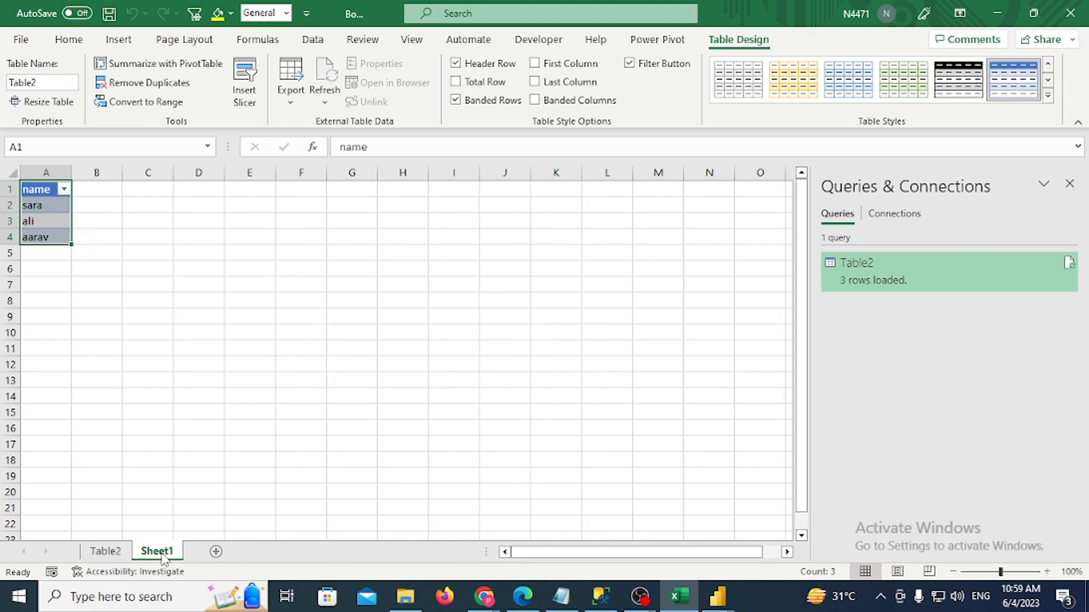
{"action": "left_click", "coordinate": [105, 551]}
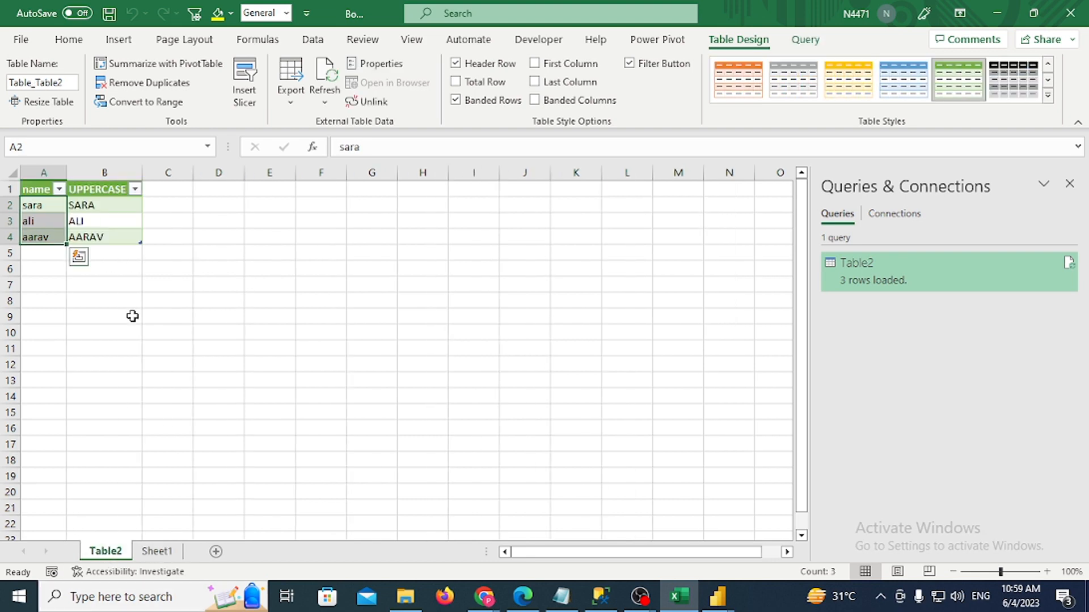
Add a new name in capitals in cell A5, directly below the source table on Sheet1
{"action": "left_click", "coordinate": [156, 551]}
{"action": "left_click", "coordinate": [44, 256]}
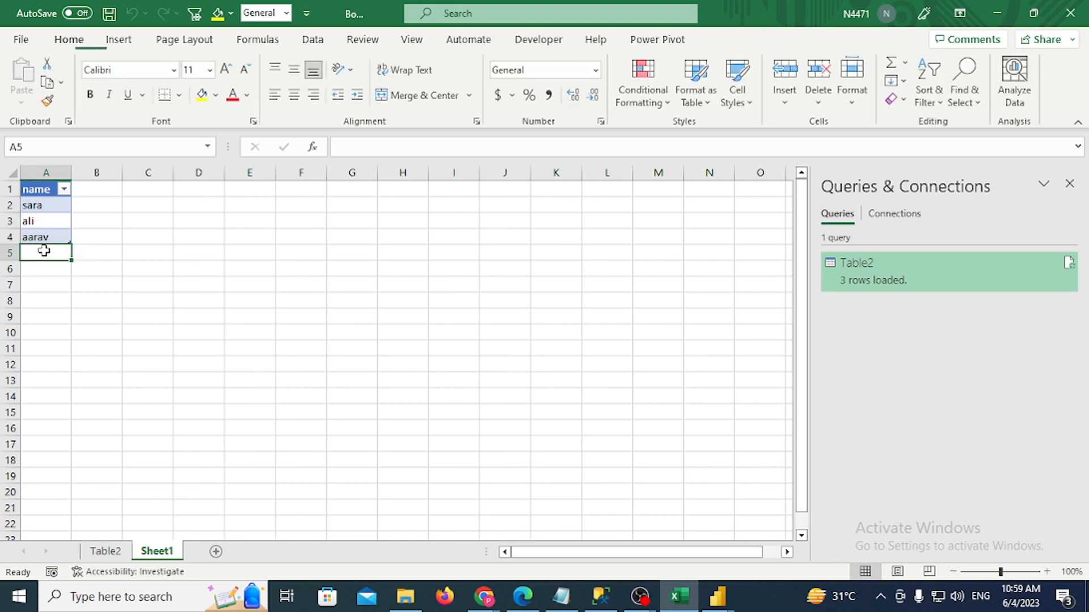
{"action": "left_click", "coordinate": [103, 555]}
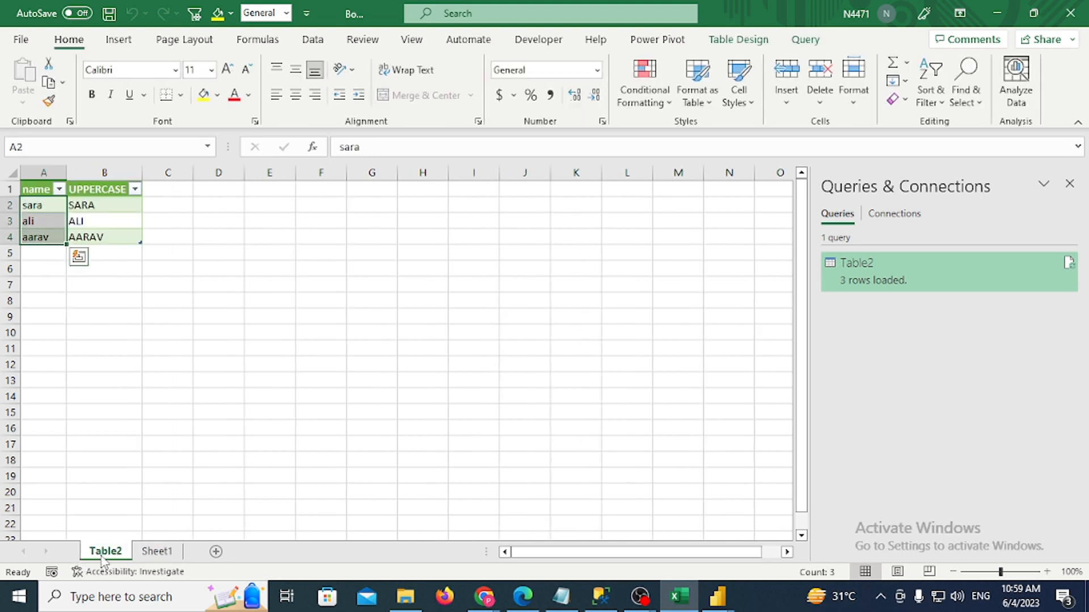
{"action": "left_click", "coordinate": [149, 553]}
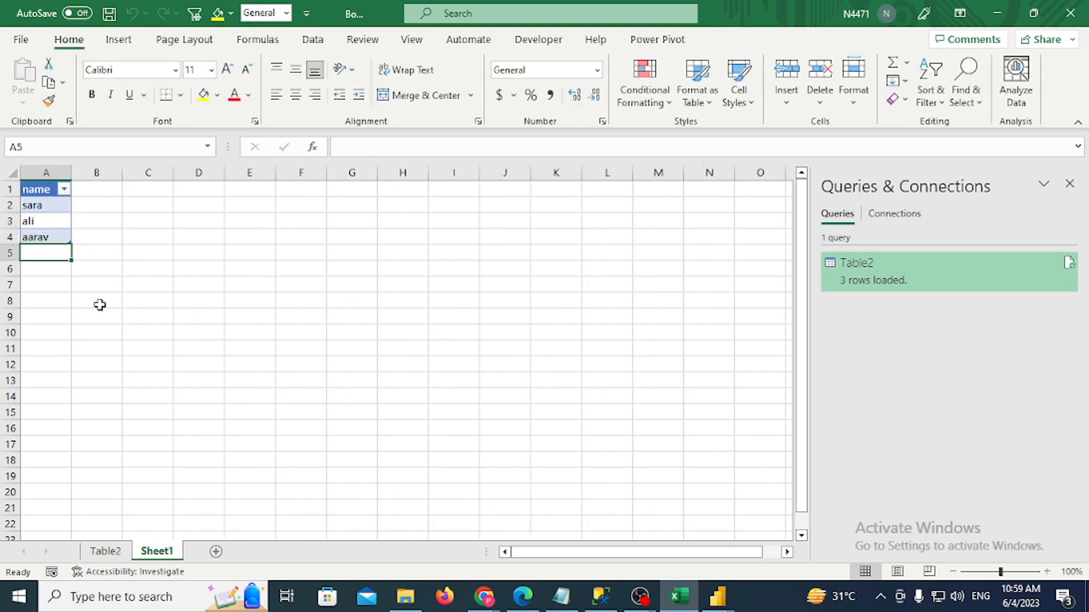
{"action": "type", "text": "SUMAN"}
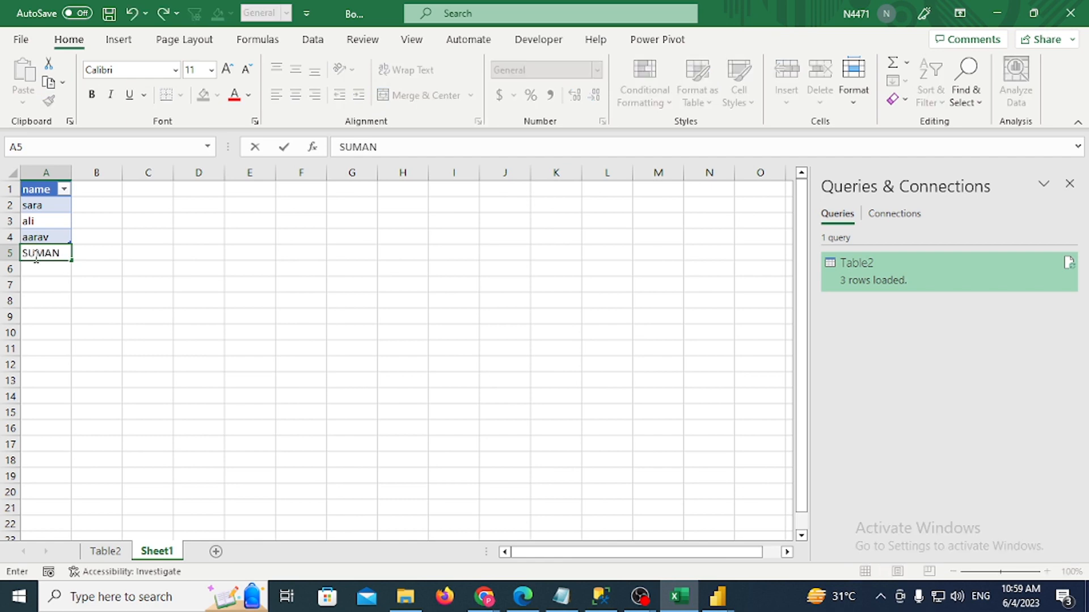
{"action": "key", "text": "Return"}
{"action": "key", "text": "Up"}
{"action": "key", "text": "Up"}
{"action": "key", "text": "Up"}
{"action": "key", "text": "ctrl+s"}
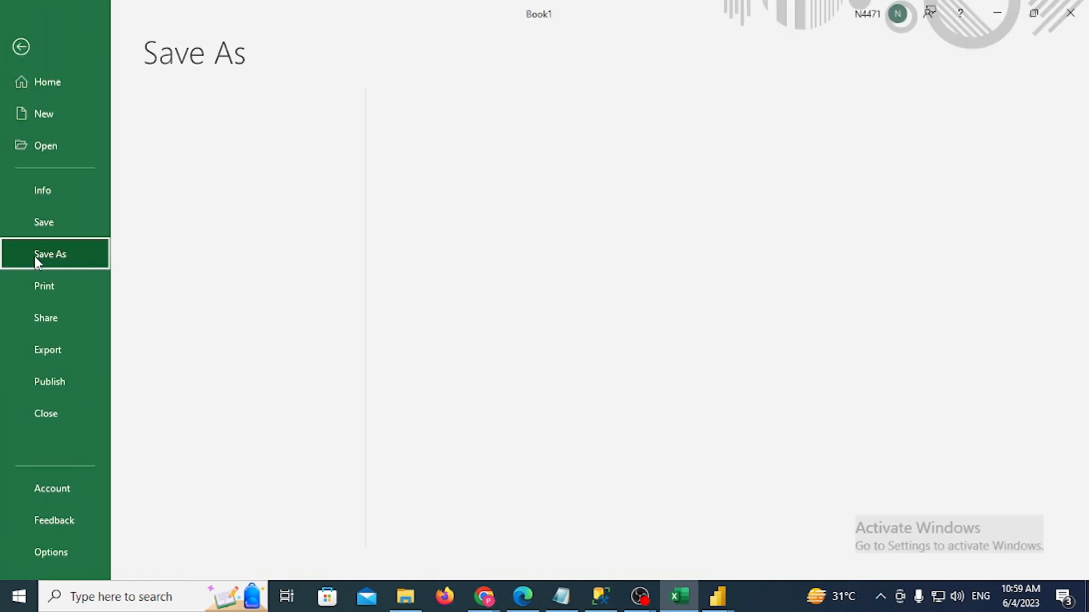
{"action": "key", "text": "Escape"}
Refresh the Table2 query and select the new row's UPPERCASE cell on the Table2 sheet
{"action": "key", "text": "ctrl+Page_Up"}
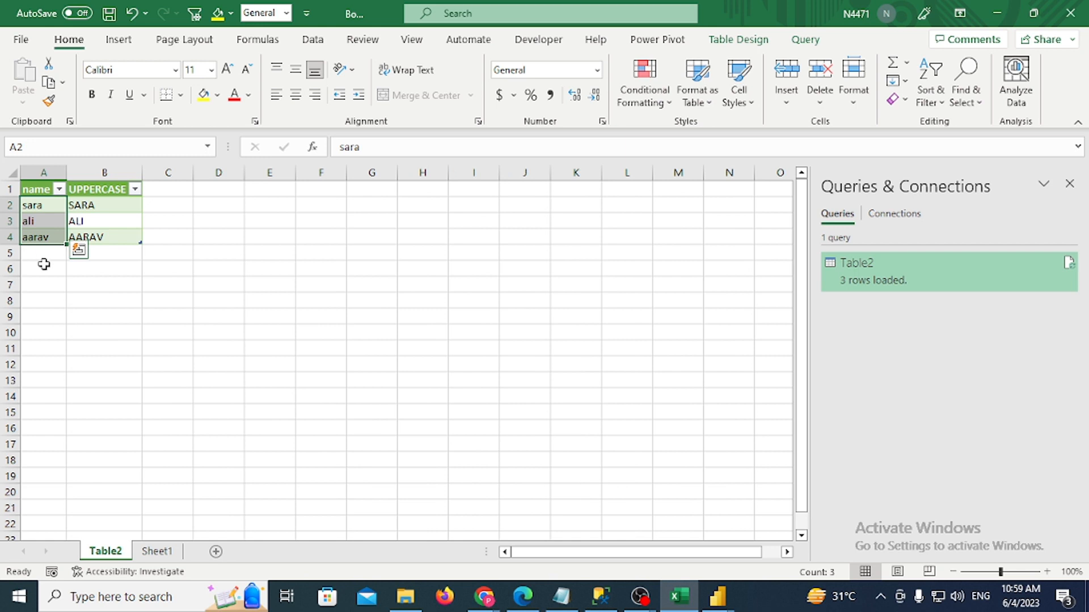
{"action": "left_click", "coordinate": [78, 211]}
{"action": "left_click", "coordinate": [947, 271]}
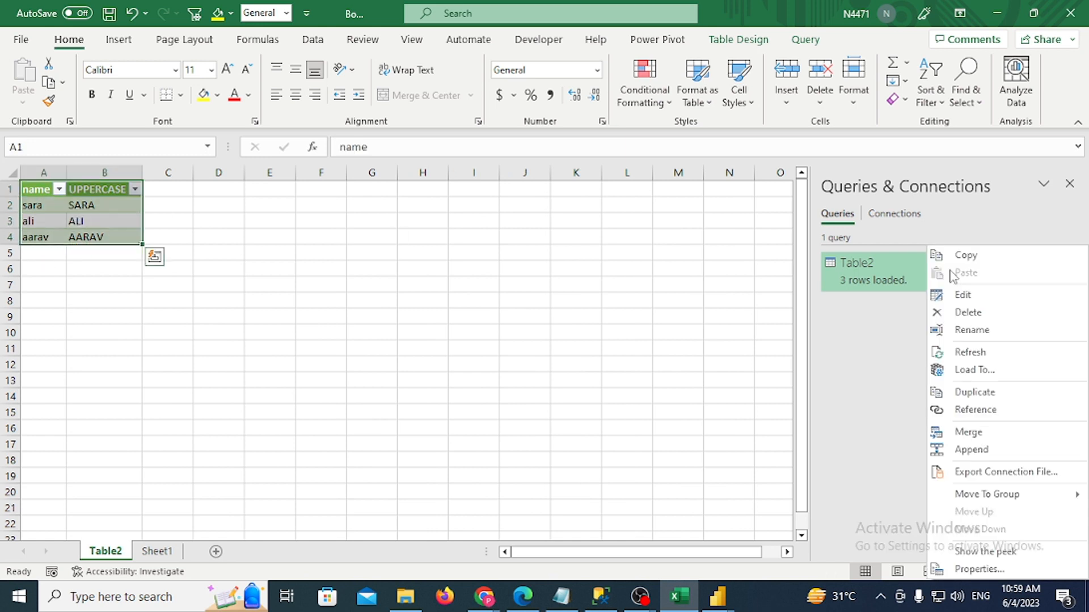
{"action": "right_click", "coordinate": [949, 271]}
{"action": "left_click", "coordinate": [989, 351]}
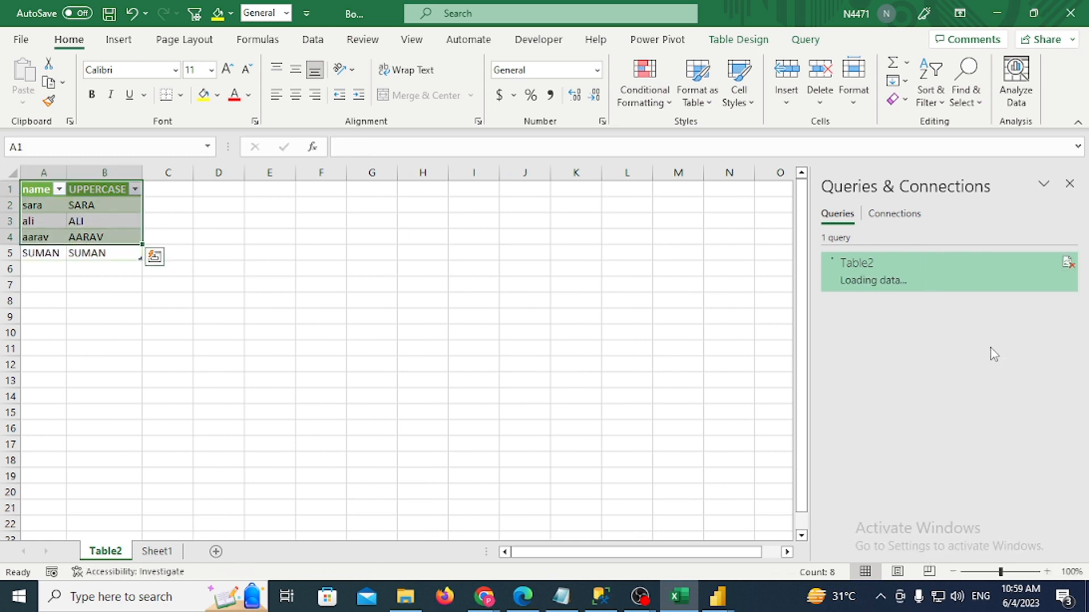
{"action": "left_click", "coordinate": [170, 335]}
{"action": "left_click", "coordinate": [124, 251]}
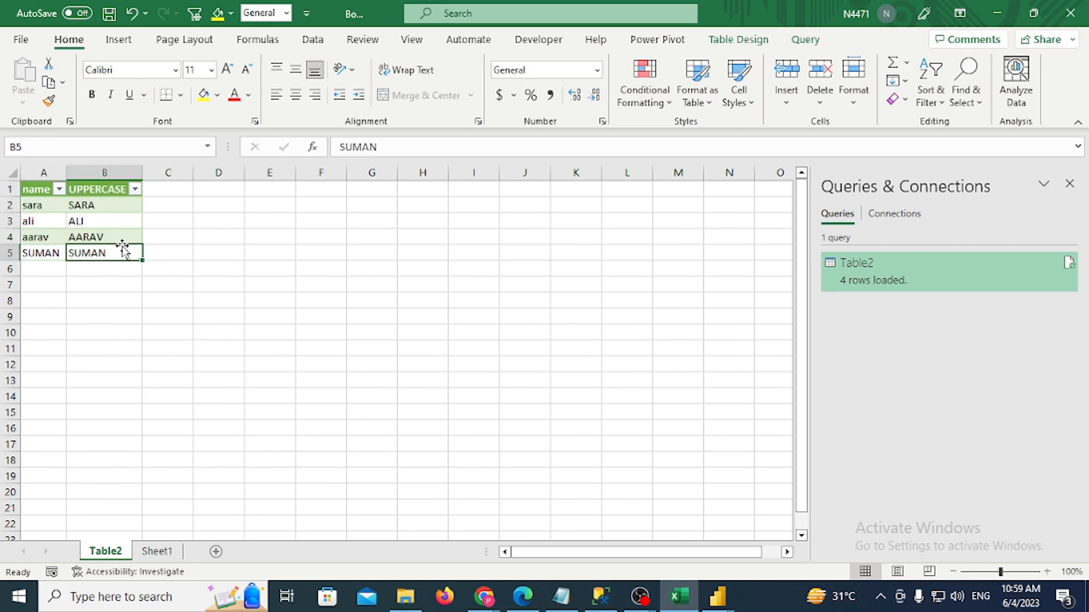
Compare the source names on Sheet1 with the refreshed rows on the Table2 sheet
{"action": "left_click", "coordinate": [159, 552]}
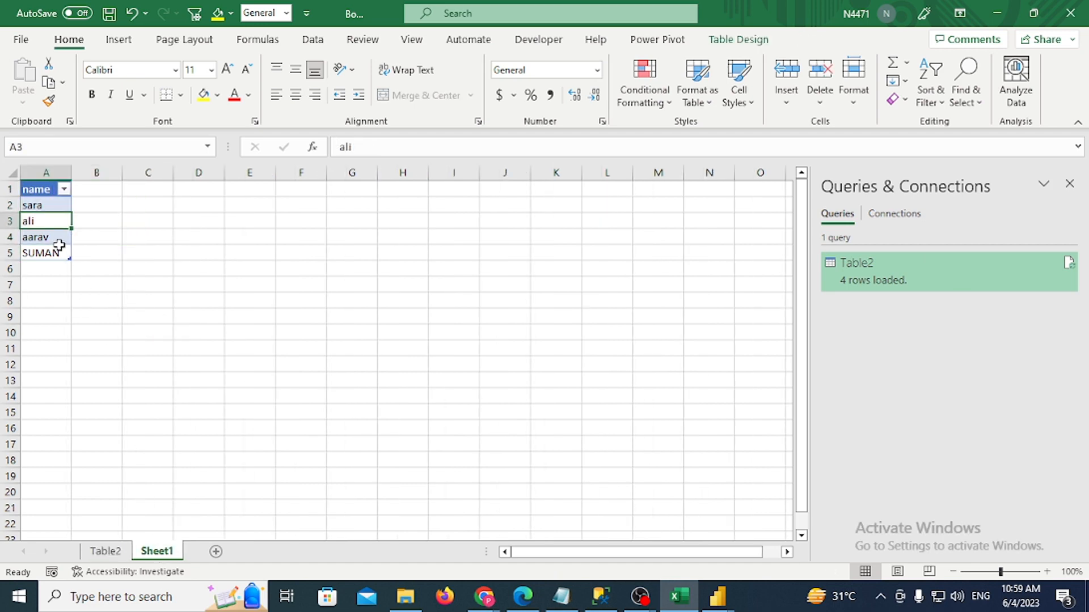
{"action": "left_click", "coordinate": [104, 552]}
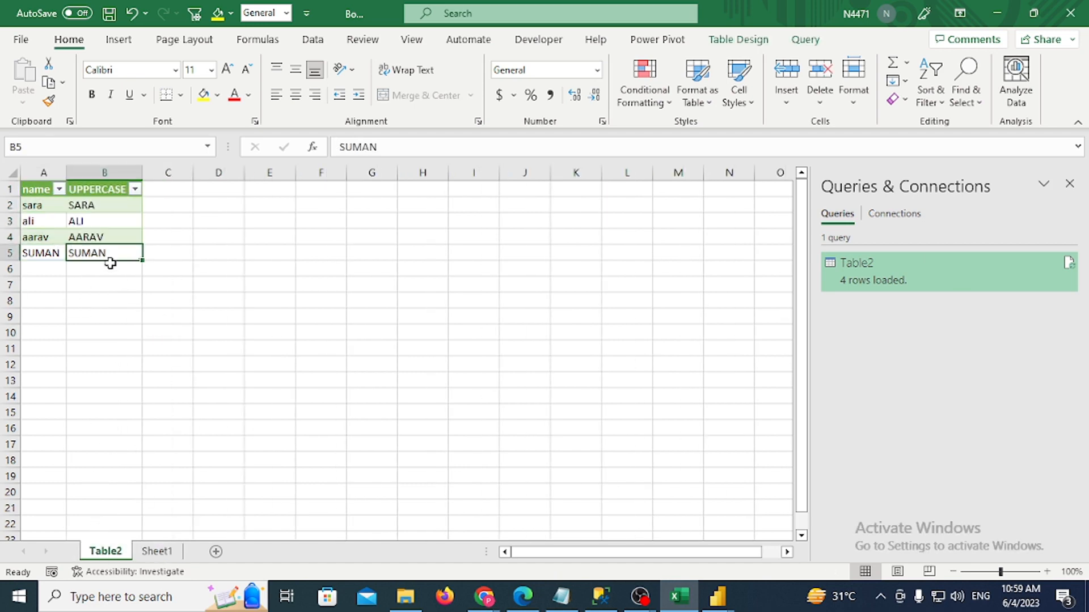
{"action": "left_click_drag", "start_coordinate": [36, 203], "coordinate": [92, 248]}
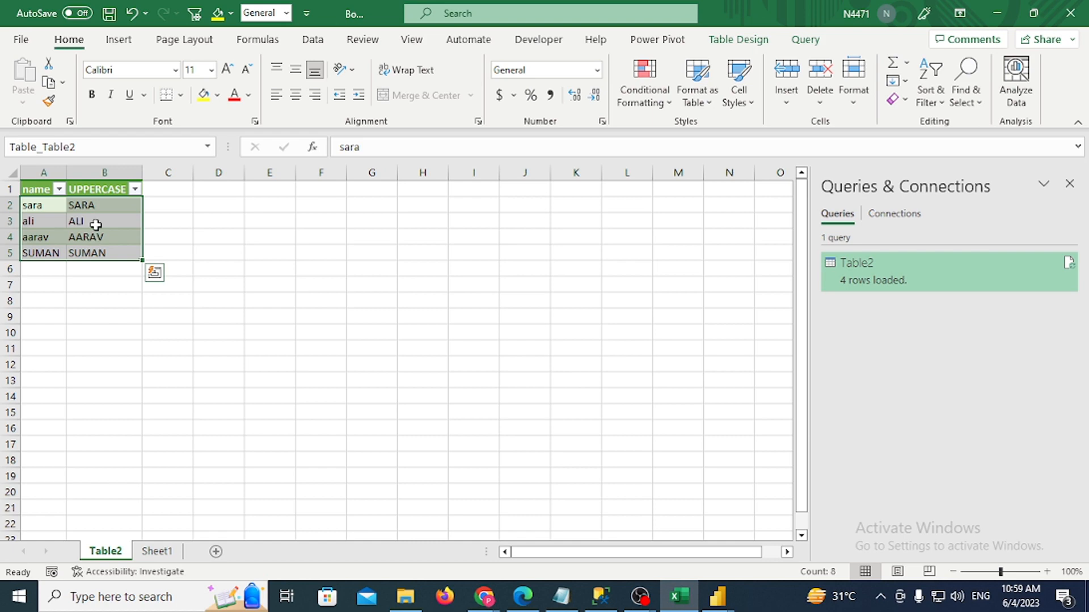
Switch to the Power Query Editor, then to File Explorer, and look through the source workbooks in the Power Query folder
{"action": "mouse_move", "coordinate": [719, 599]}
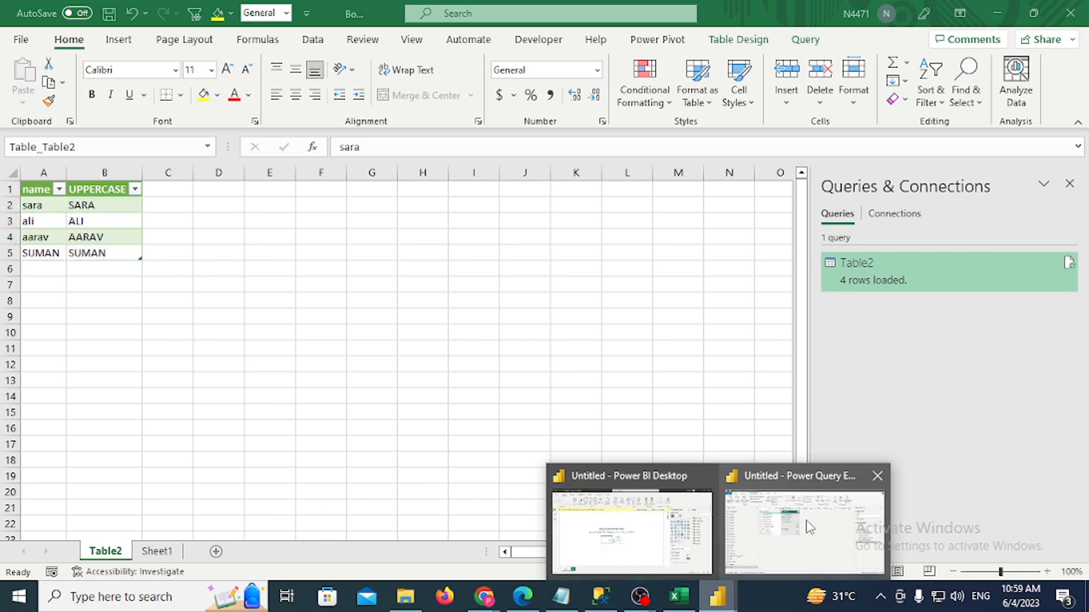
{"action": "left_click", "coordinate": [805, 521]}
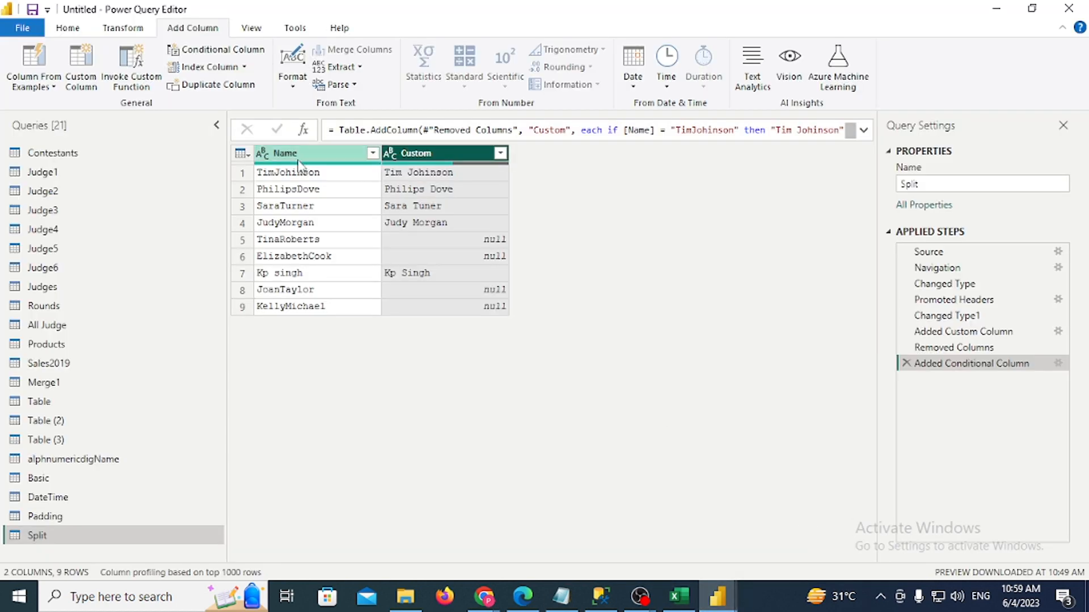
{"action": "left_click", "coordinate": [405, 596]}
{"action": "left_click", "coordinate": [672, 258]}
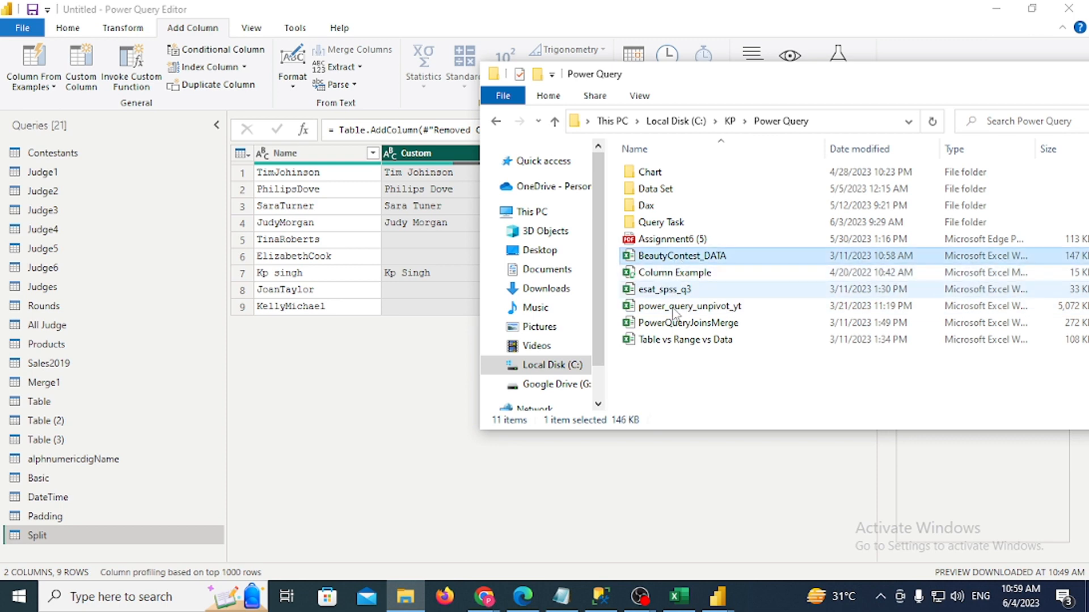
{"action": "left_click", "coordinate": [679, 290]}
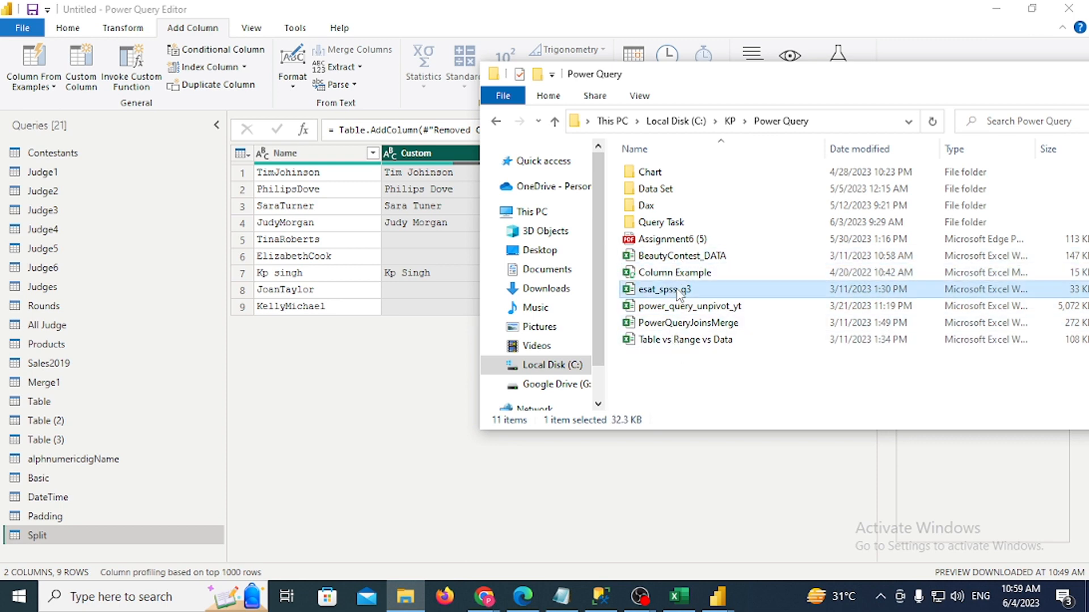
{"action": "left_click", "coordinate": [709, 325]}
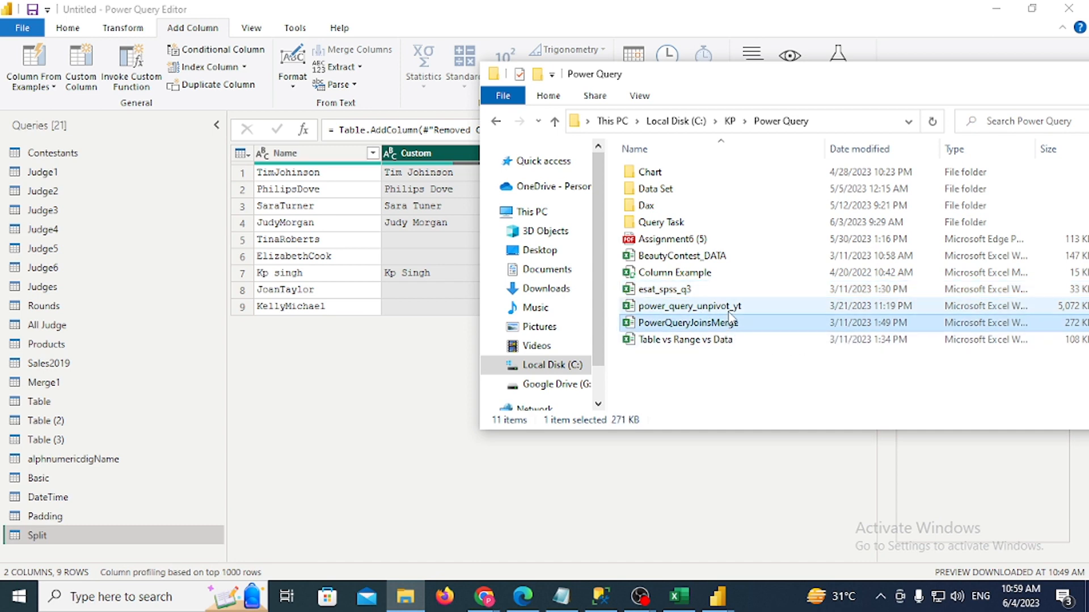
{"action": "left_click", "coordinate": [689, 256]}
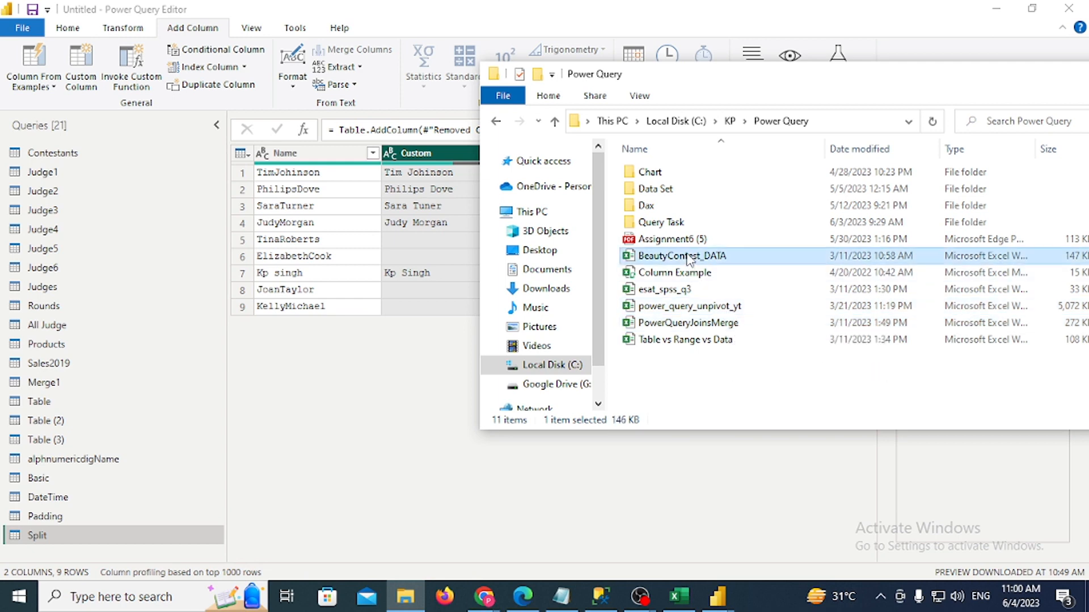
{"action": "left_click", "coordinate": [276, 8]}
{"action": "left_click", "coordinate": [253, 31]}
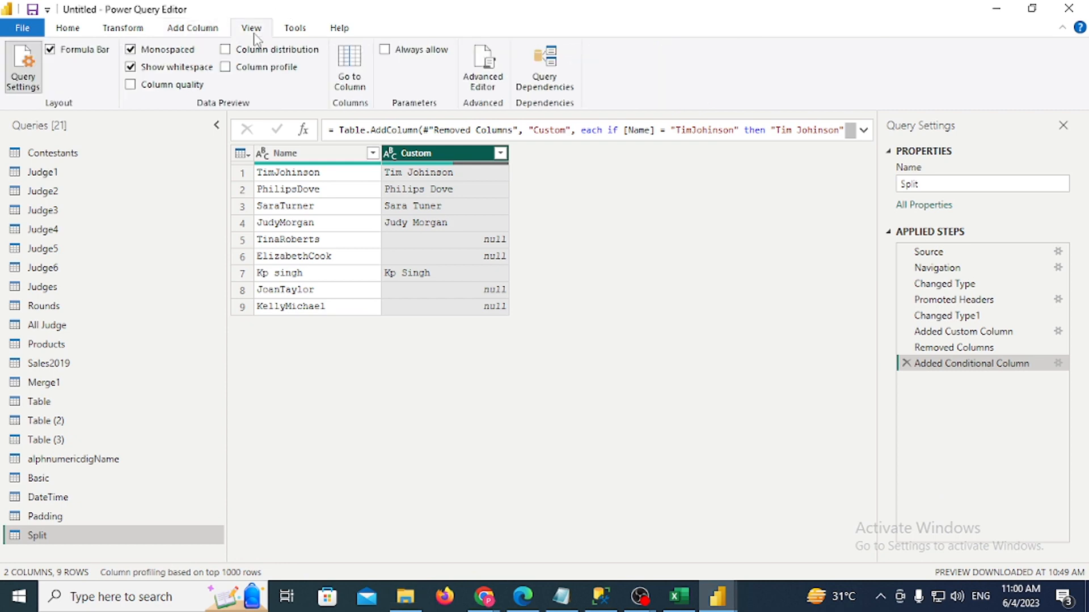
{"action": "left_click", "coordinate": [69, 30]}
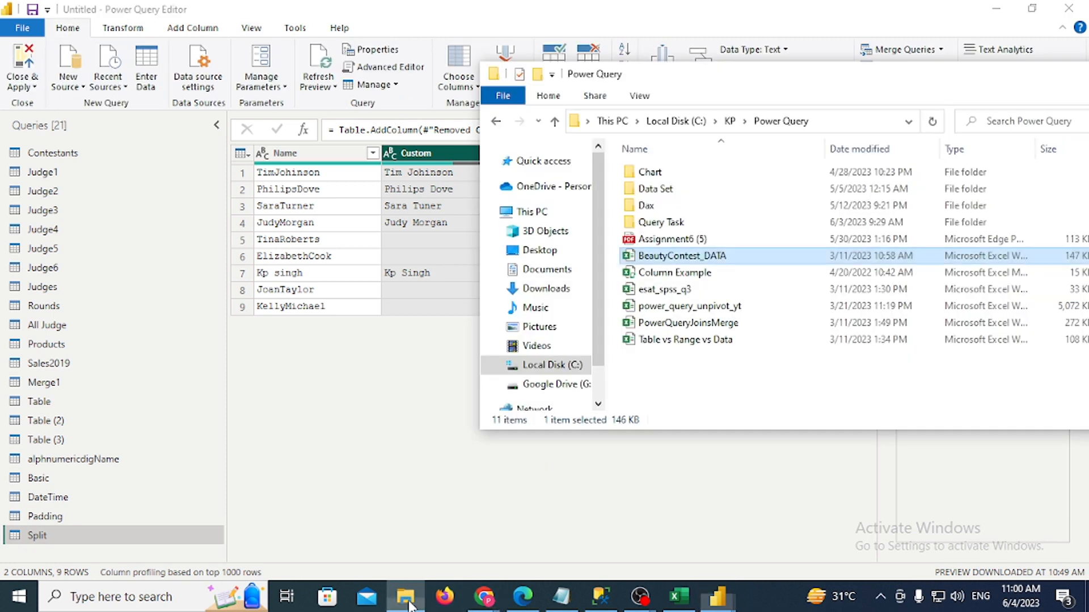
{"action": "left_click", "coordinate": [405, 596]}
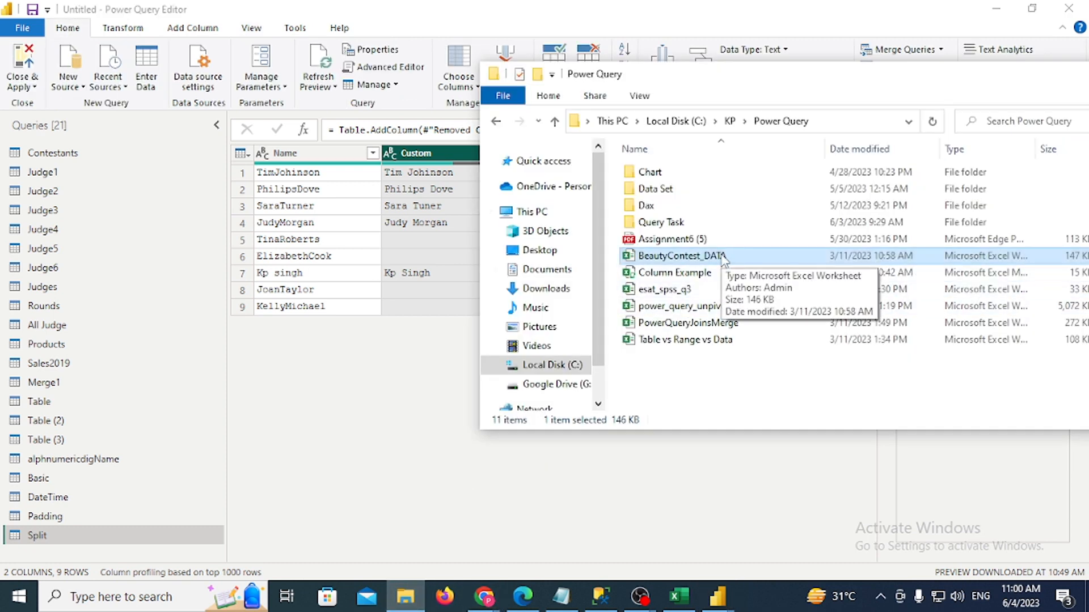
{"action": "left_click_drag", "start_coordinate": [689, 76], "coordinate": [461, 101]}
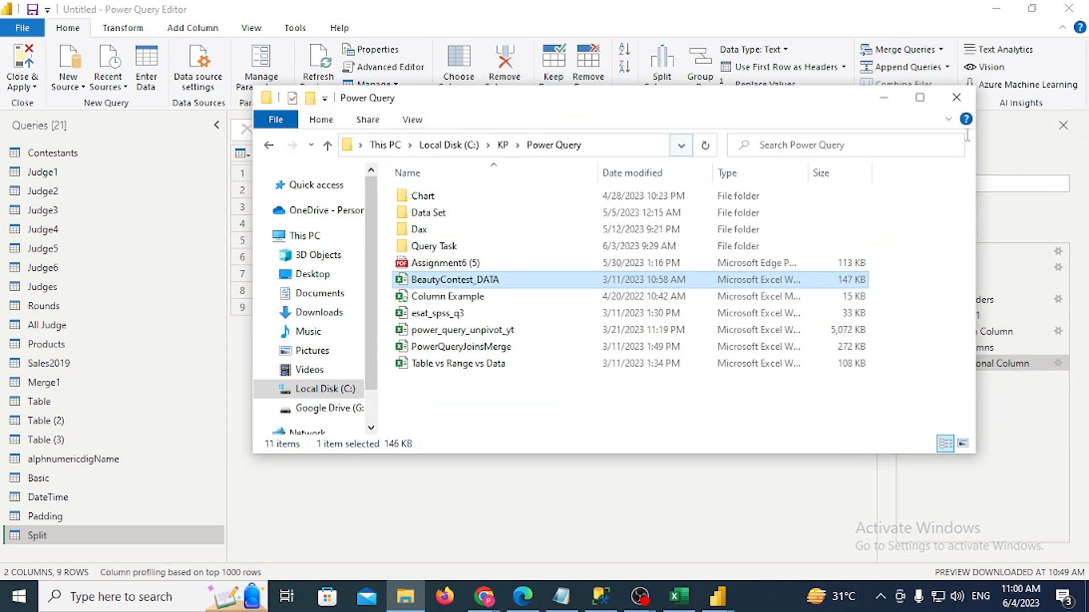
{"action": "left_click", "coordinate": [954, 105]}
{"action": "left_click", "coordinate": [23, 28]}
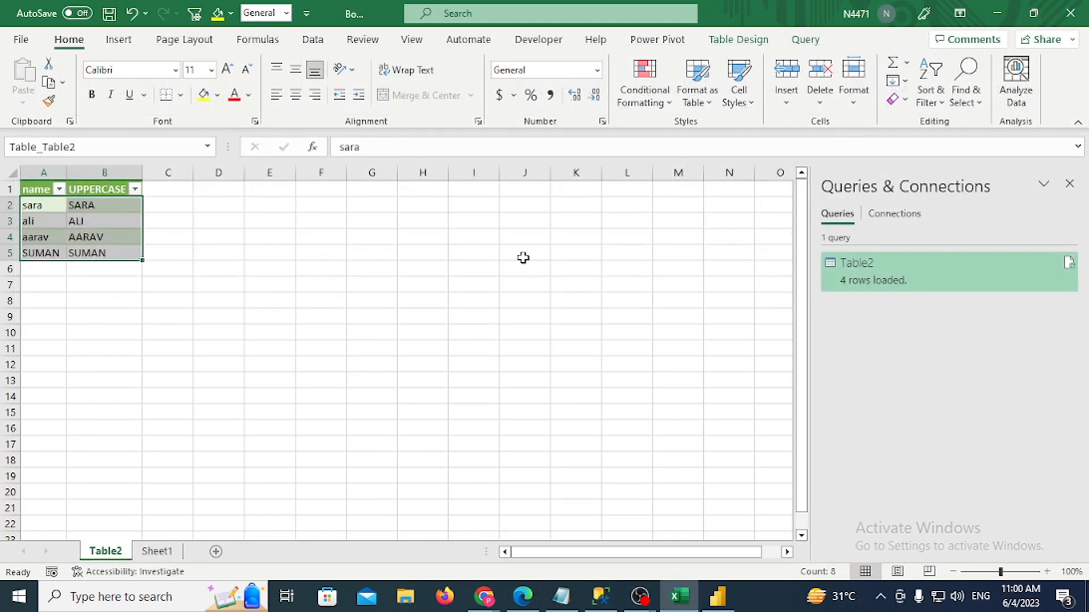
{"action": "left_click", "coordinate": [523, 256]}
{"action": "key", "text": "alt+Tab"}
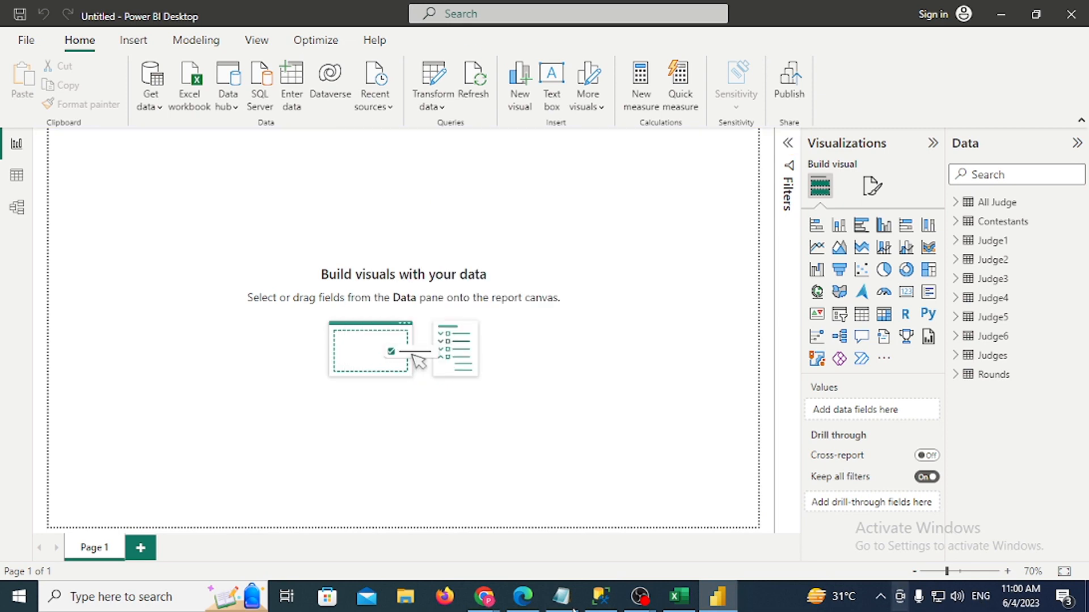
Switch to Excel, create a new blank workbook and enter the headers ID and NAME in cells A1 and B1
{"action": "left_click", "coordinate": [679, 596]}
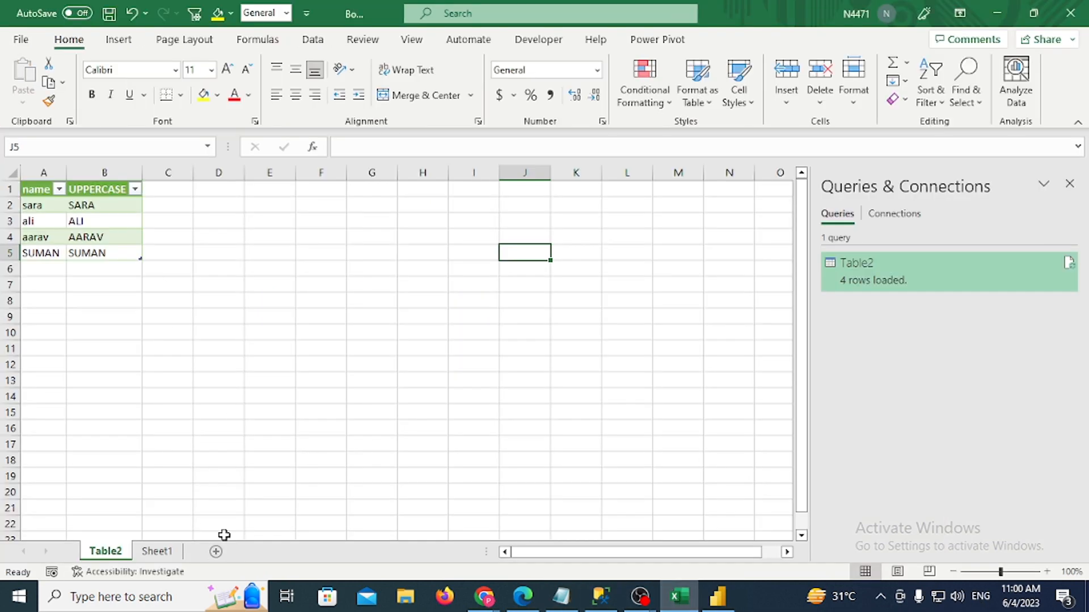
{"action": "key", "text": "ctrl+n"}
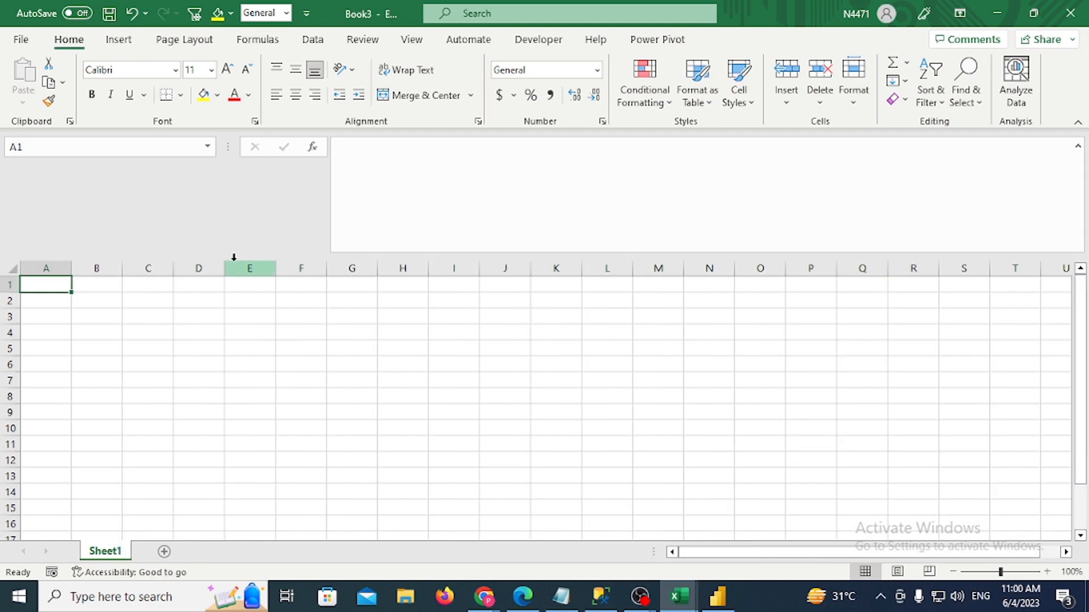
{"action": "type", "text": "ID"}
{"action": "key", "text": "Tab"}
{"action": "type", "text": "NAME"}
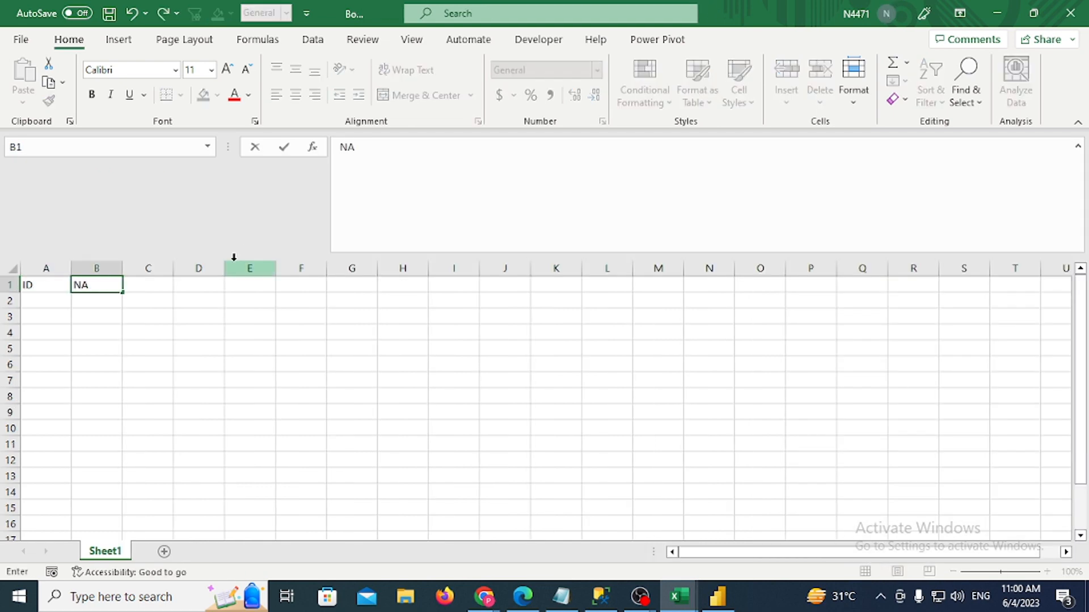
{"action": "key", "text": "Return"}
Fill the ID column on Sheet1 with 1, 2 and 3 in cells A2 to A4
{"action": "type", "text": "1"}
{"action": "key", "text": "Return"}
{"action": "type", "text": "2"}
{"action": "key", "text": "Return"}
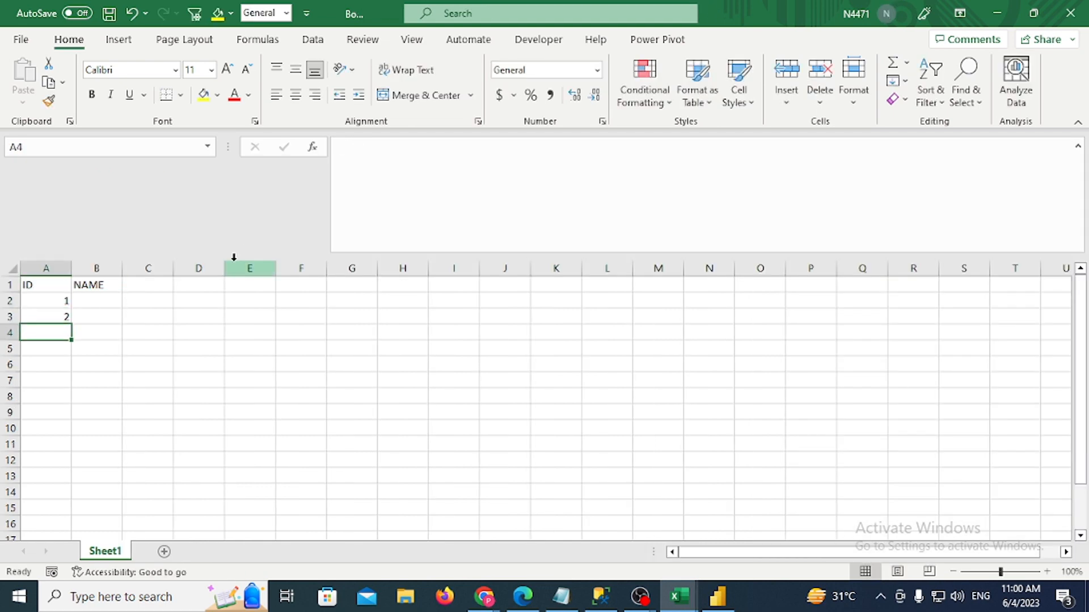
{"action": "type", "text": "3"}
Enter a sample first name for each of the three IDs in cells B2 to B4 of the NAME column
{"action": "key", "text": "Up"}
{"action": "key", "text": "Up"}
{"action": "key", "text": "Right"}
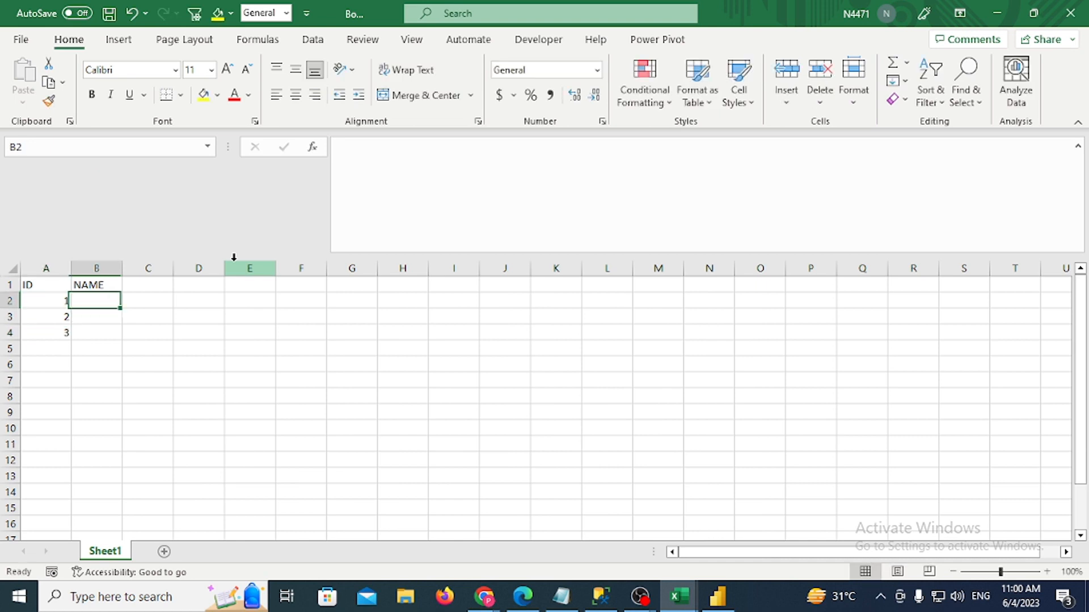
{"action": "type", "text": "ABC"}
{"action": "key", "text": "BackSpace"}
{"action": "key", "text": "BackSpace"}
{"action": "key", "text": "BackSpace"}
{"action": "type", "text": "s"}
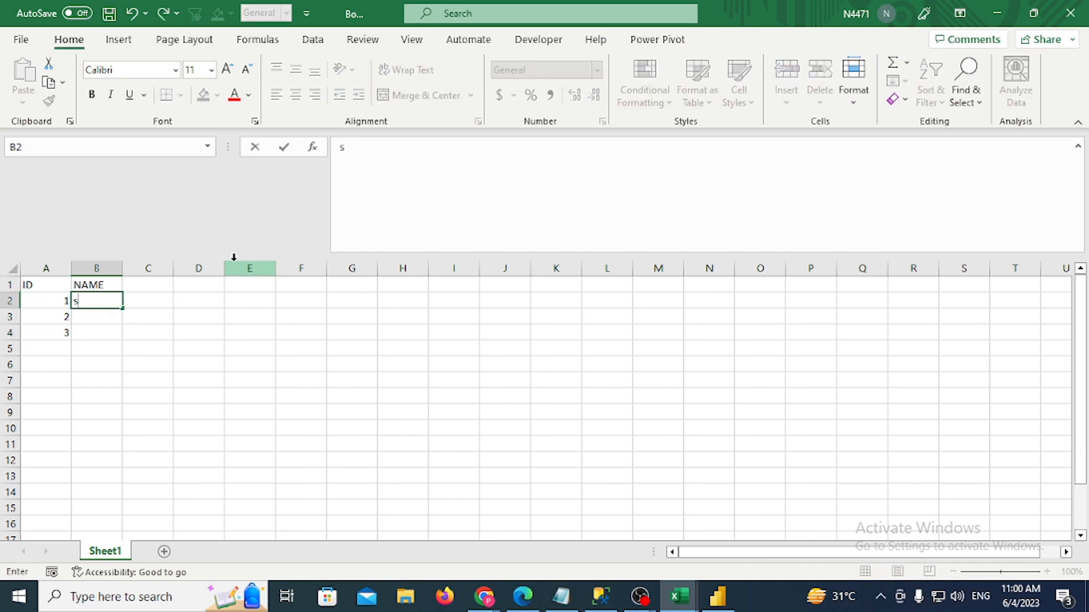
{"action": "type", "text": "ARa"}
{"action": "key", "text": "Return"}
{"action": "type", "text": "ali"}
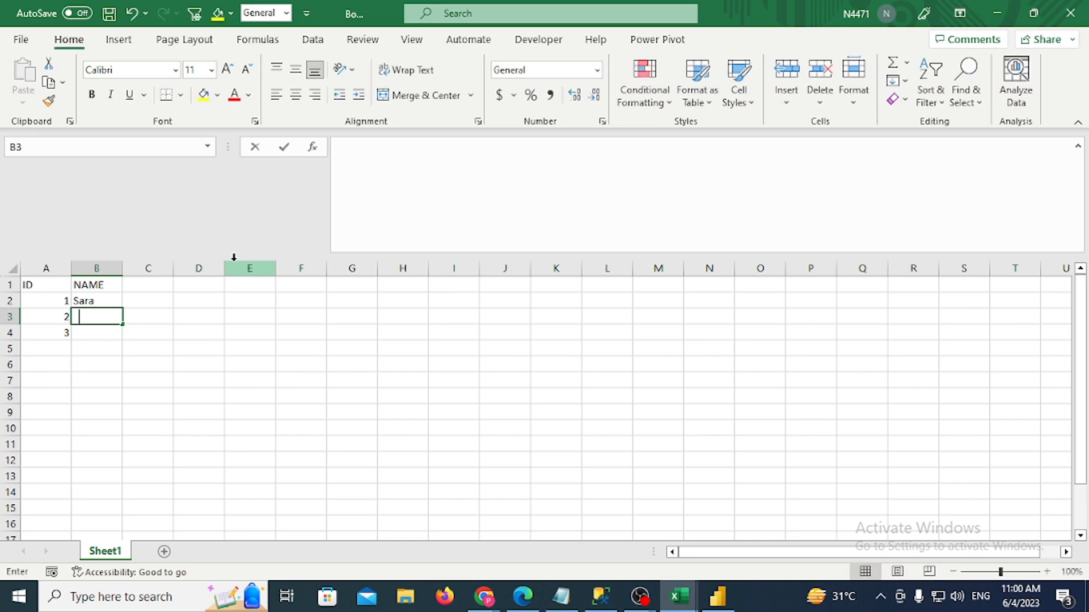
{"action": "key", "text": "Return"}
{"action": "type", "text": "aarav"}
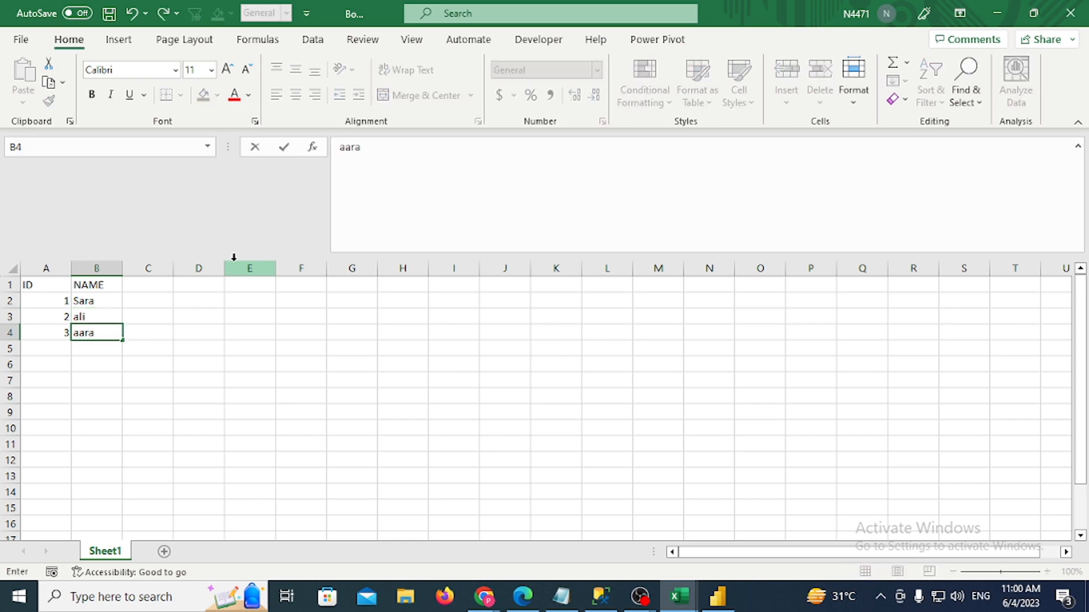
{"action": "key", "text": "Tab"}
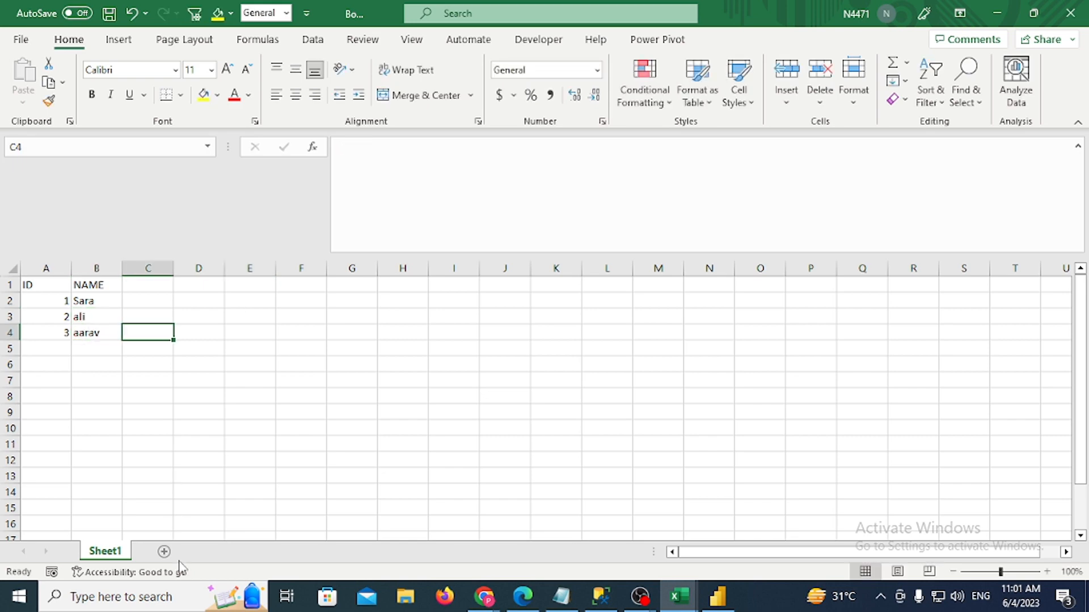
Add a second worksheet and enter the headers id and amnt in cells A1 and B1
{"action": "left_click", "coordinate": [164, 551]}
{"action": "type", "text": "id"}
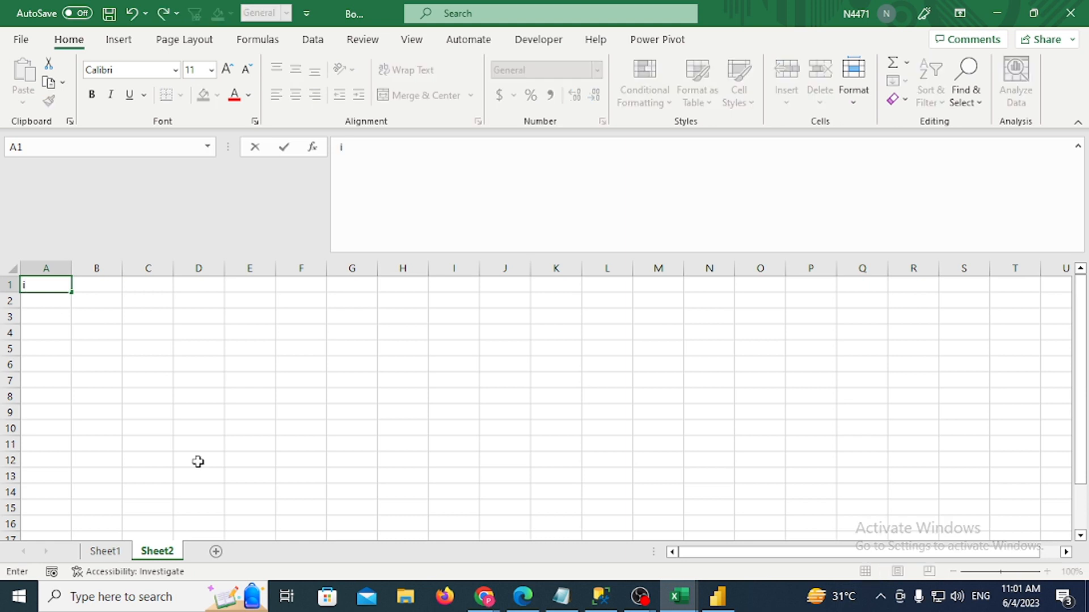
{"action": "key", "text": "Tab"}
{"action": "type", "text": "amnt"}
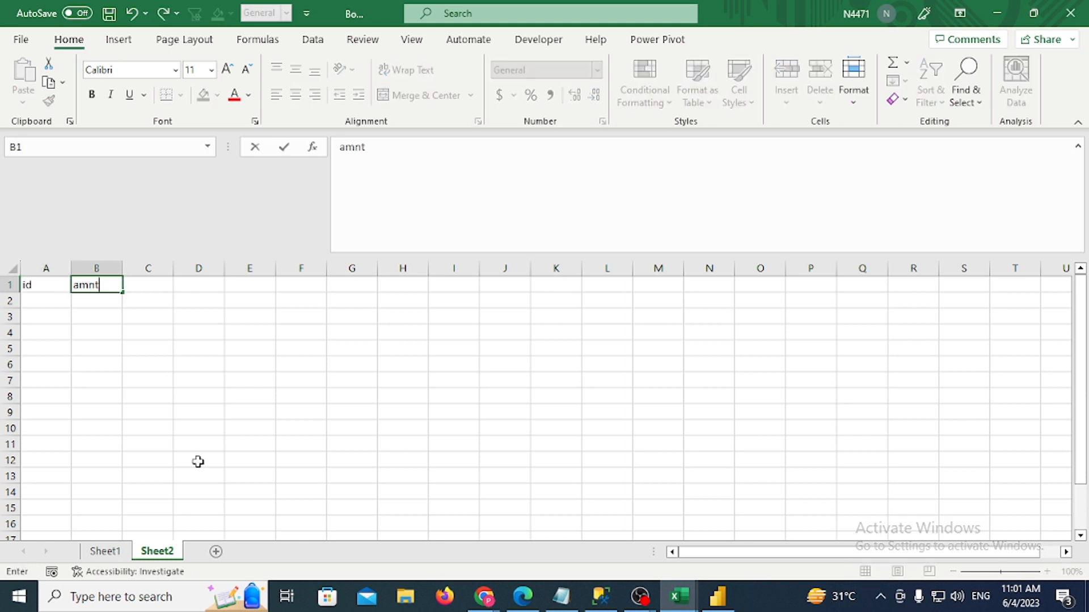
{"action": "key", "text": "Return"}
Enter three id and amnt rows on Sheet2: 1 with 100, 2 with 200, and 1 with 100
{"action": "type", "text": "1"}
{"action": "key", "text": "Tab"}
{"action": "type", "text": "100"}
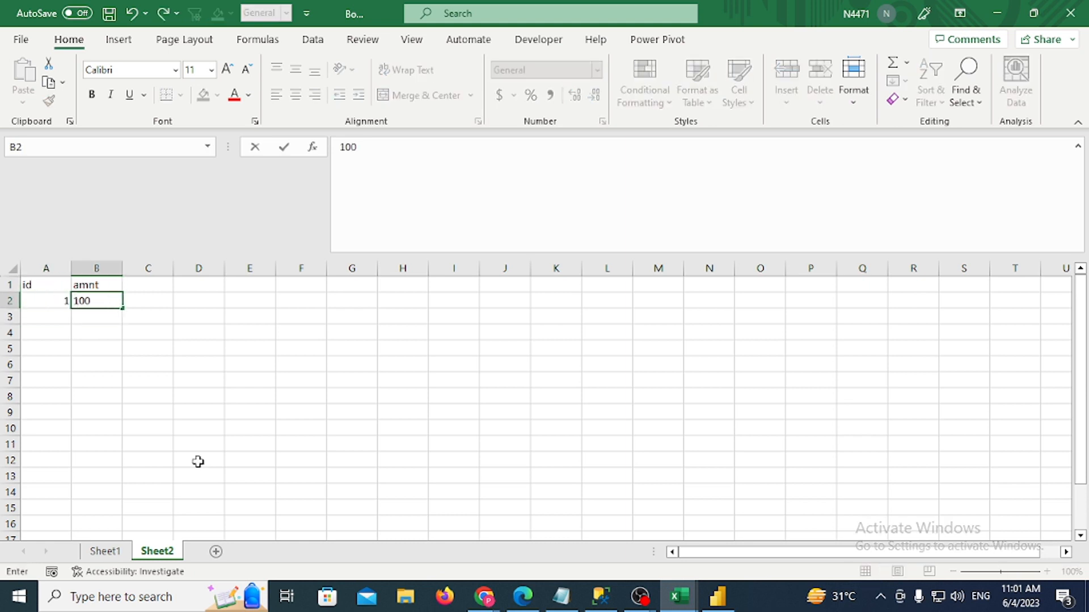
{"action": "key", "text": "Return"}
{"action": "type", "text": "2"}
{"action": "key", "text": "Tab"}
{"action": "type", "text": "200"}
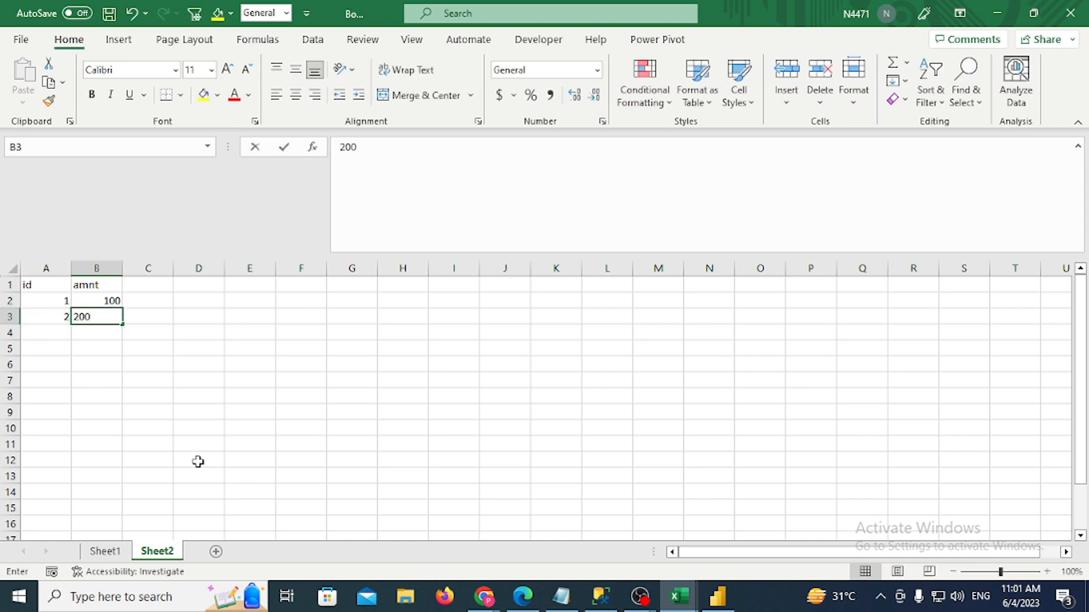
{"action": "key", "text": "Return"}
{"action": "type", "text": "1"}
{"action": "key", "text": "Tab"}
{"action": "type", "text": "1"}
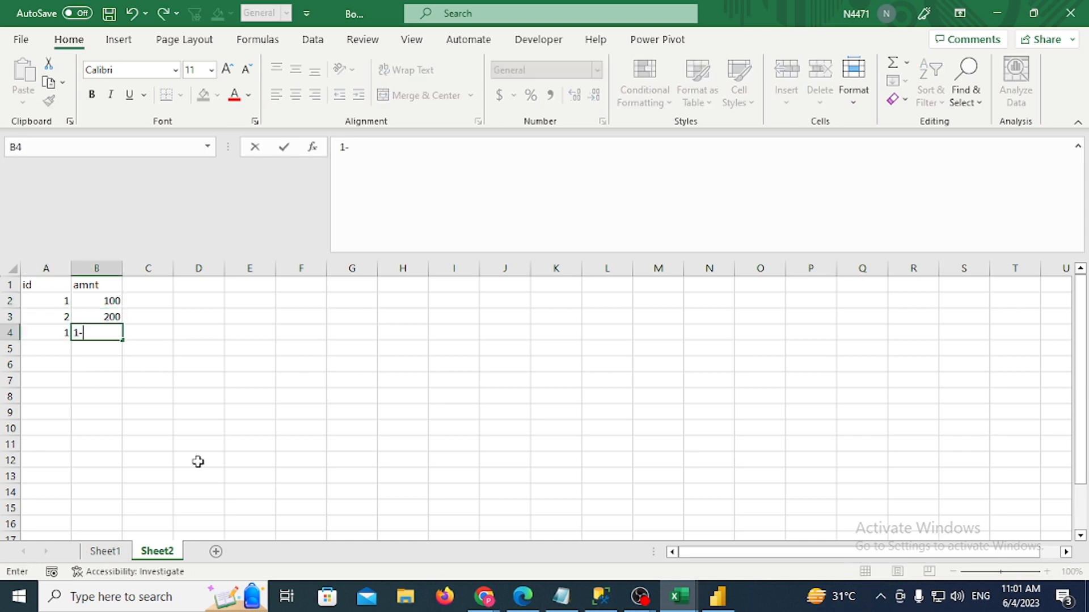
{"action": "type", "text": "00"}
{"action": "key", "text": "Tab"}
{"action": "key", "text": "Left"}
Return to Sheet1 and select the ID and NAME table in A1:B4
{"action": "key", "text": "ctrl+Page_Up"}
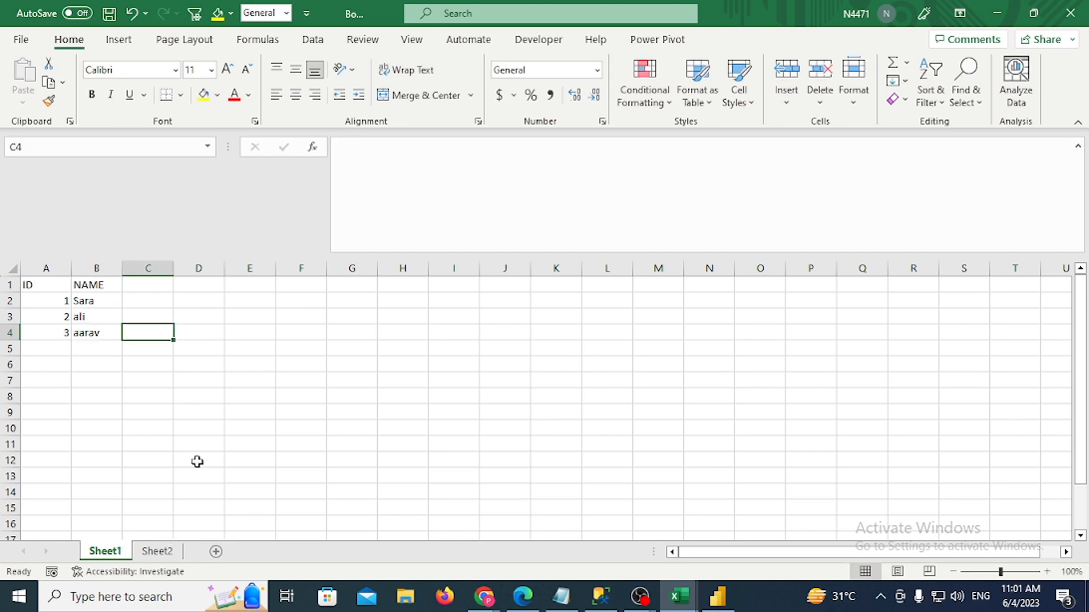
{"action": "key", "text": "Left"}
{"action": "key", "text": "Up"}
{"action": "key", "text": "Up"}
{"action": "key", "text": "Up"}
{"action": "key", "text": "Left"}
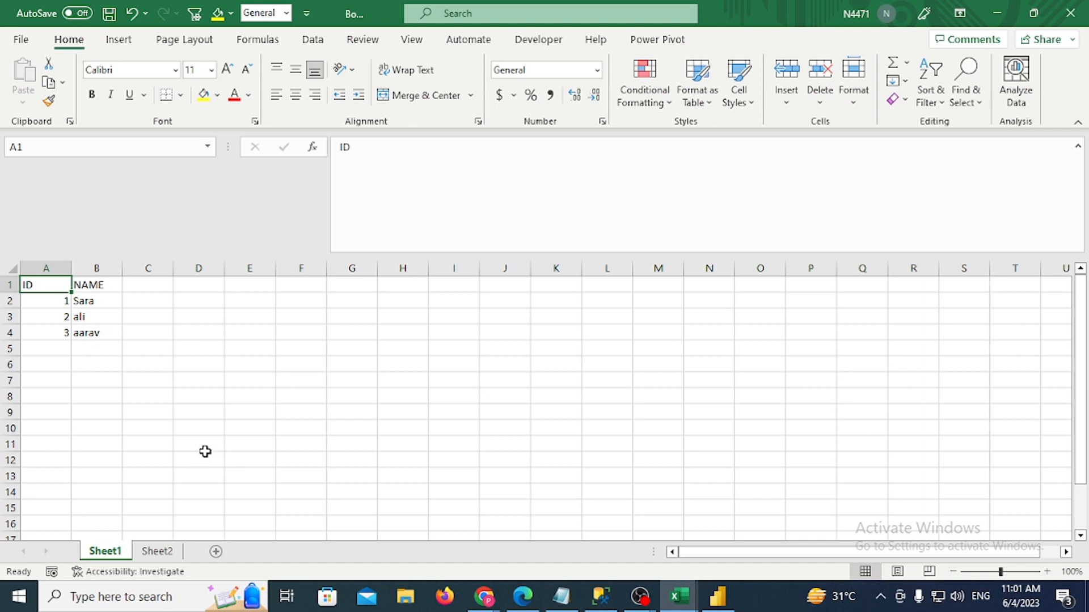
{"action": "left_click_drag", "start_coordinate": [60, 292], "coordinate": [119, 337]}
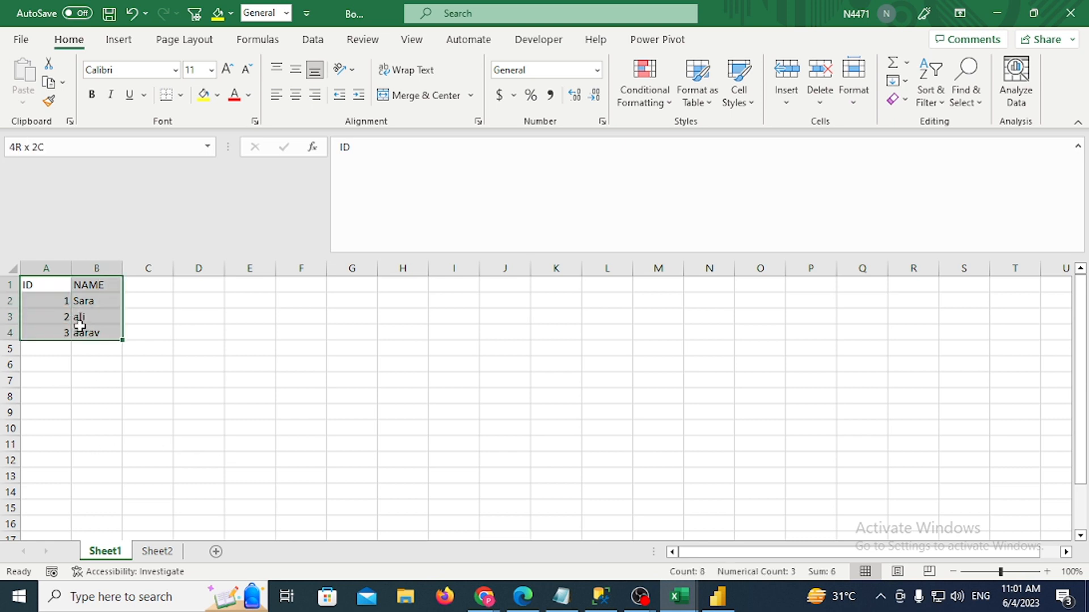
Compare the ID and NAME table on Sheet1 with the id and amnt table on Sheet2, ending on Sheet2's id header
{"action": "left_click", "coordinate": [157, 551], "text": "ctrl"}
{"action": "left_click", "coordinate": [153, 372]}
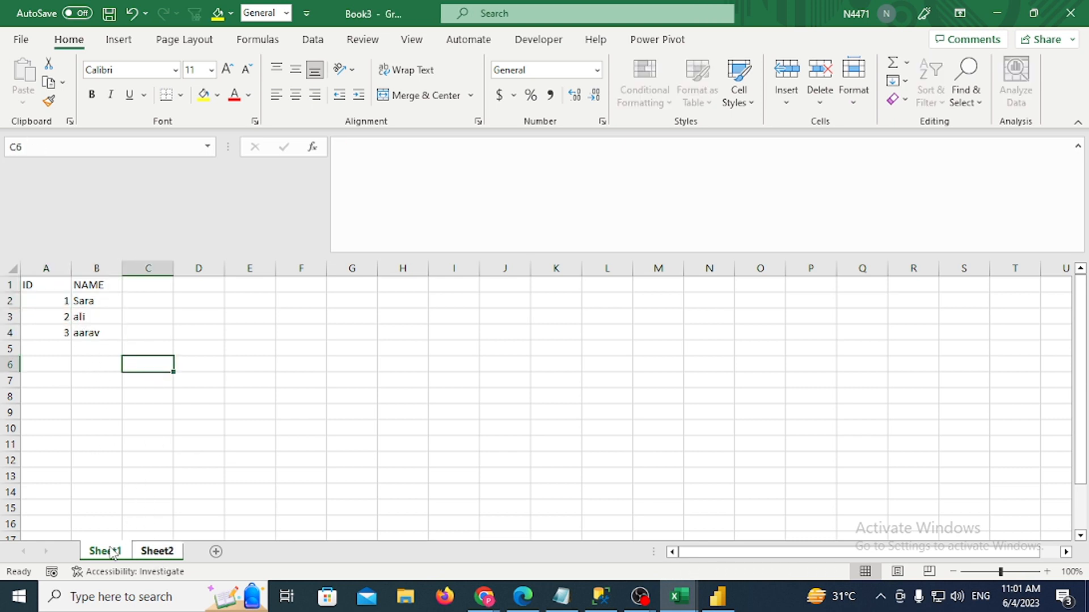
{"action": "left_click_drag", "start_coordinate": [177, 454], "coordinate": [177, 448]}
{"action": "left_click", "coordinate": [157, 551]}
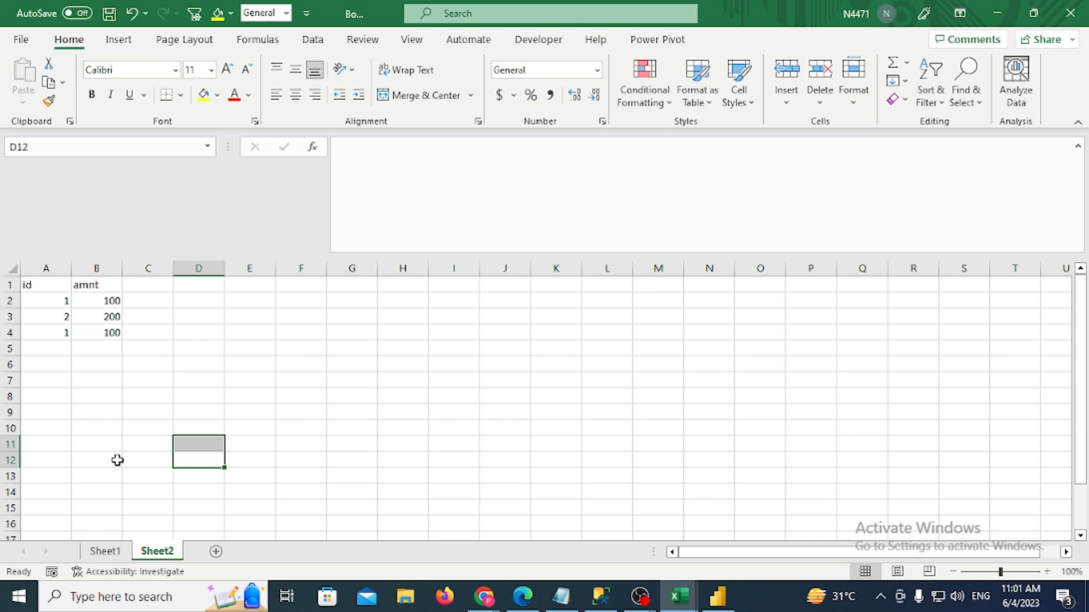
{"action": "left_click", "coordinate": [126, 459]}
{"action": "left_click", "coordinate": [105, 550]}
{"action": "left_click", "coordinate": [132, 288]}
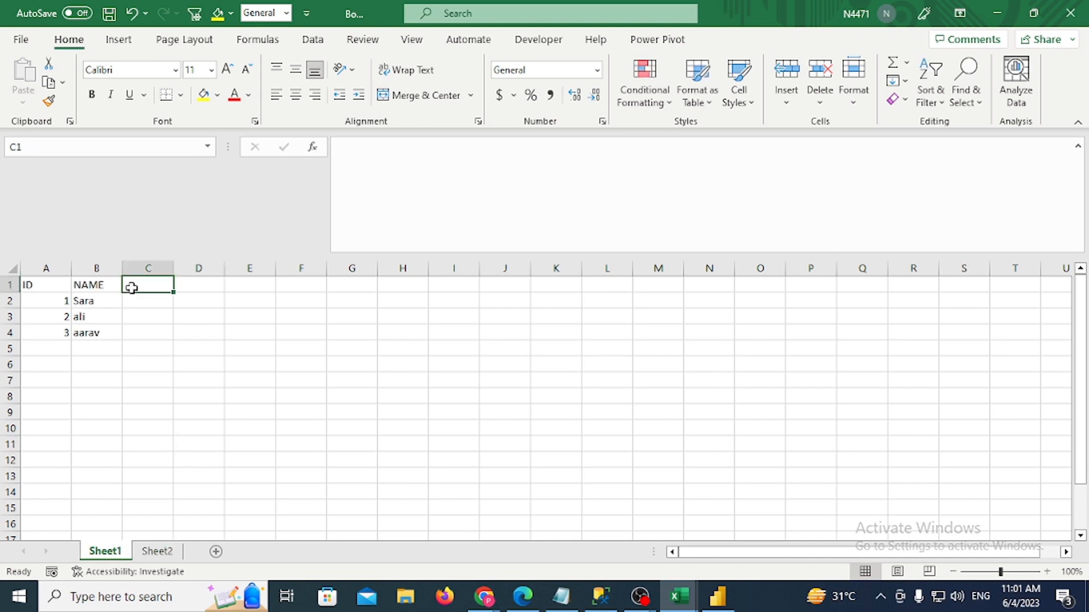
{"action": "left_click", "coordinate": [166, 553]}
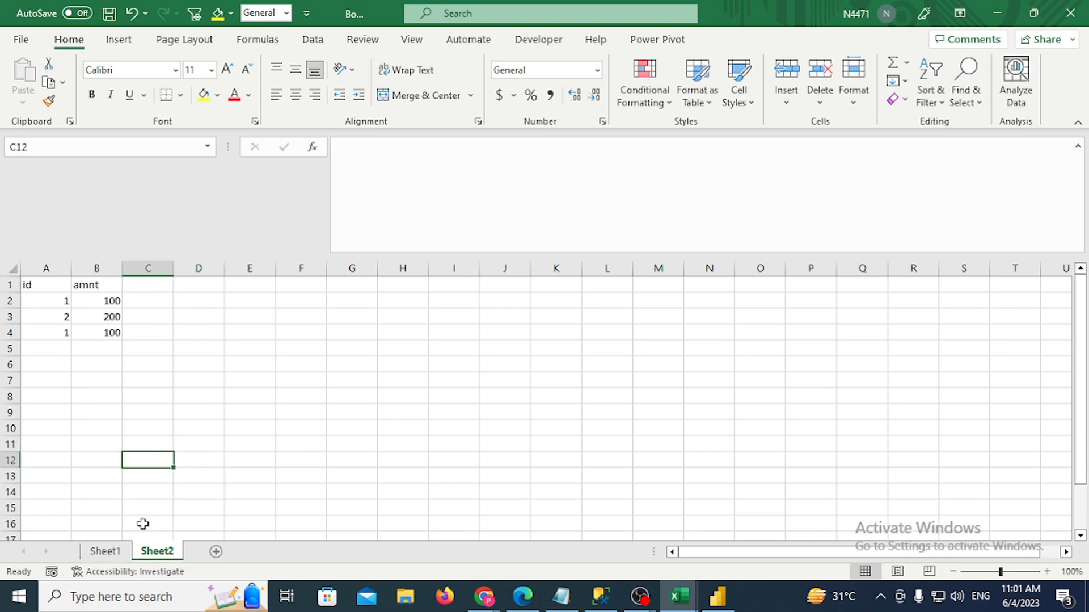
{"action": "left_click", "coordinate": [105, 551]}
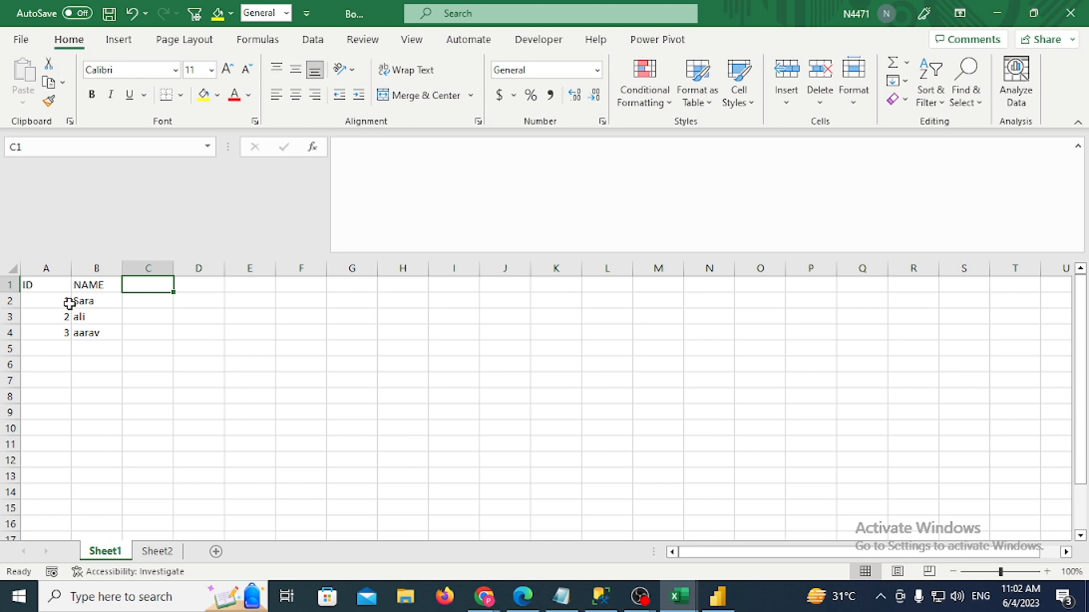
{"action": "left_click", "coordinate": [154, 550]}
{"action": "left_click", "coordinate": [54, 289]}
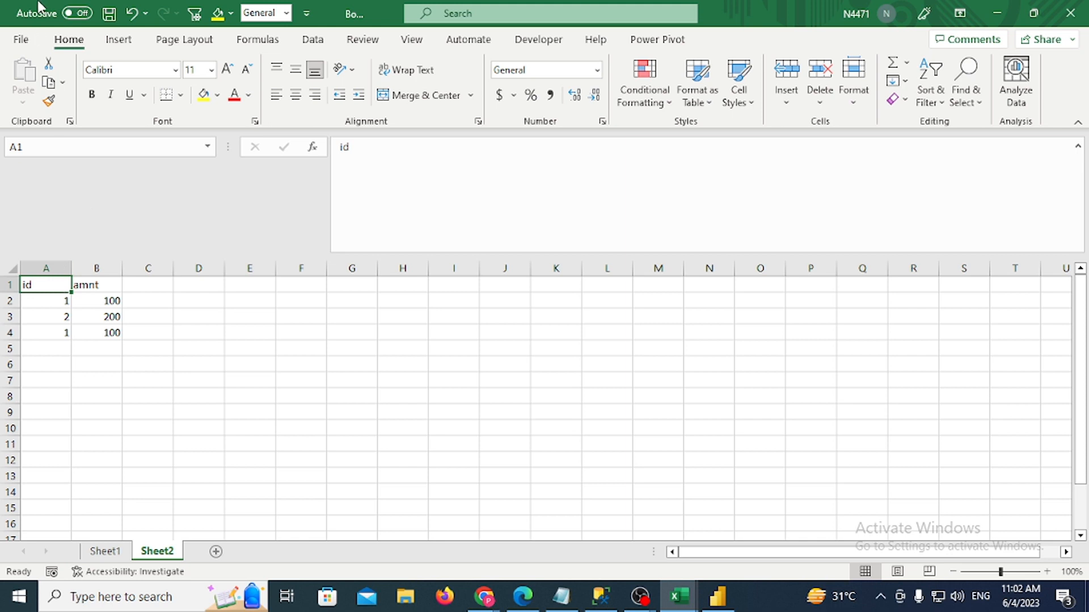
Insert a PivotTable based on Sheet2's A1:B4 range in a new worksheet and go back to Sheet2
{"action": "left_click", "coordinate": [118, 40]}
{"action": "left_click", "coordinate": [30, 103]}
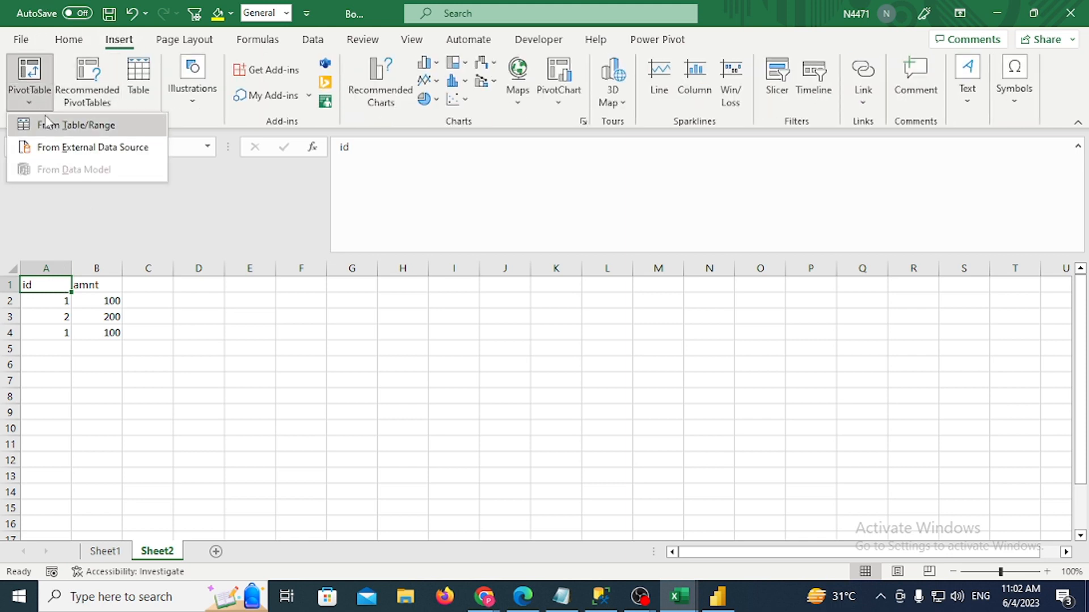
{"action": "left_click", "coordinate": [49, 120]}
{"action": "left_click", "coordinate": [701, 309]}
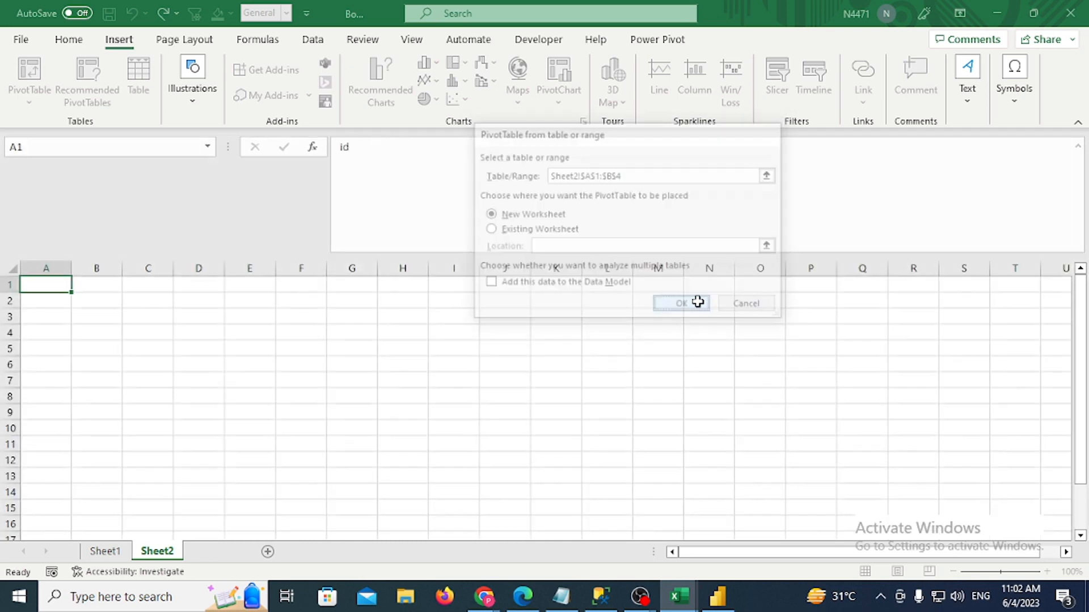
{"action": "left_click", "coordinate": [193, 555]}
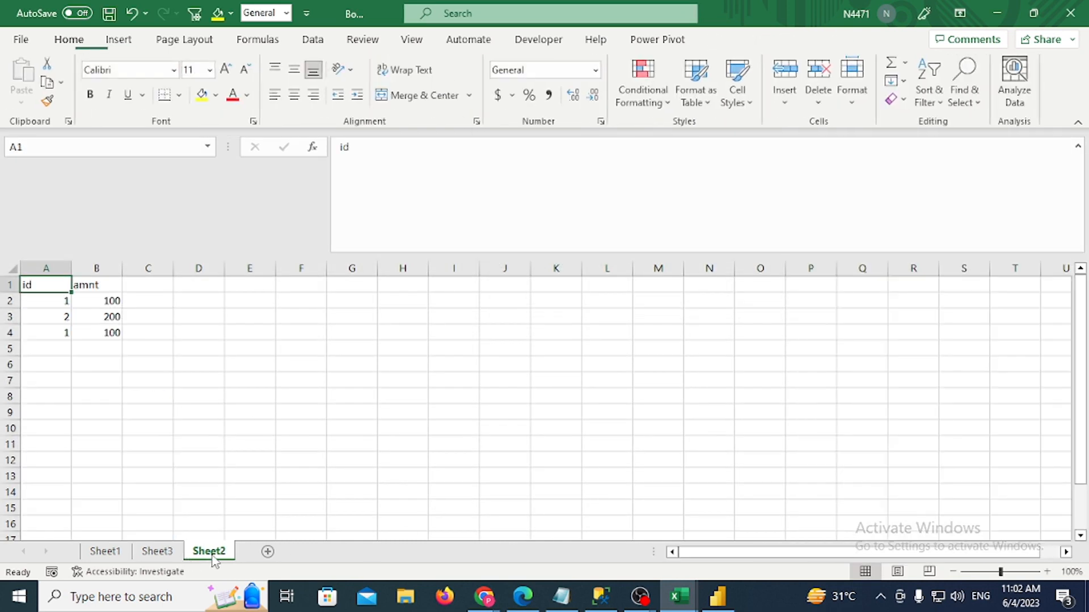
{"action": "left_click", "coordinate": [154, 553]}
{"action": "left_click", "coordinate": [210, 553]}
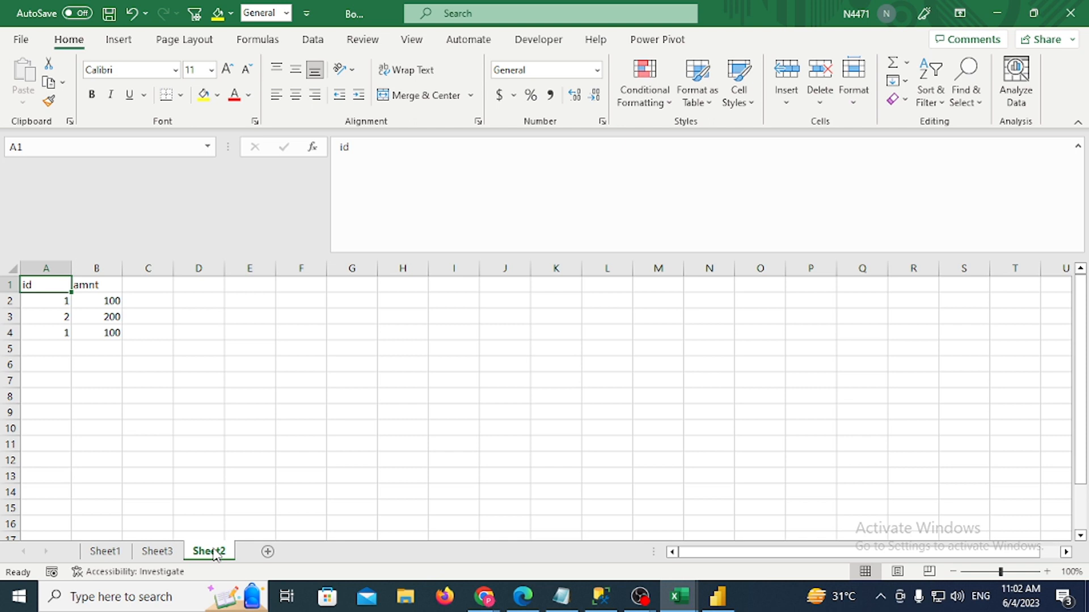
Enter the example counts 3 in F2 and 2 in F3 beside the id and amnt table
{"action": "key", "text": "Right"}
{"action": "key", "text": "Right"}
{"action": "key", "text": "Right"}
{"action": "key", "text": "Right"}
{"action": "key", "text": "Down"}
{"action": "key", "text": "Right"}
{"action": "type", "text": "3"}
{"action": "key", "text": "Right"}
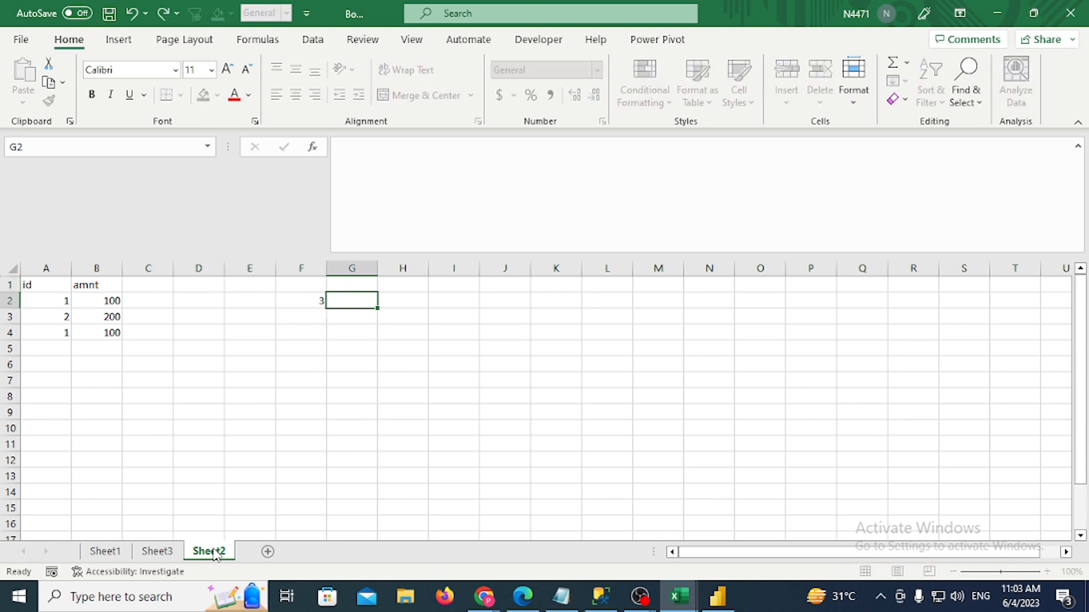
{"action": "key", "text": "Down"}
{"action": "key", "text": "Left"}
{"action": "type", "text": "2"}
{"action": "key", "text": "Up"}
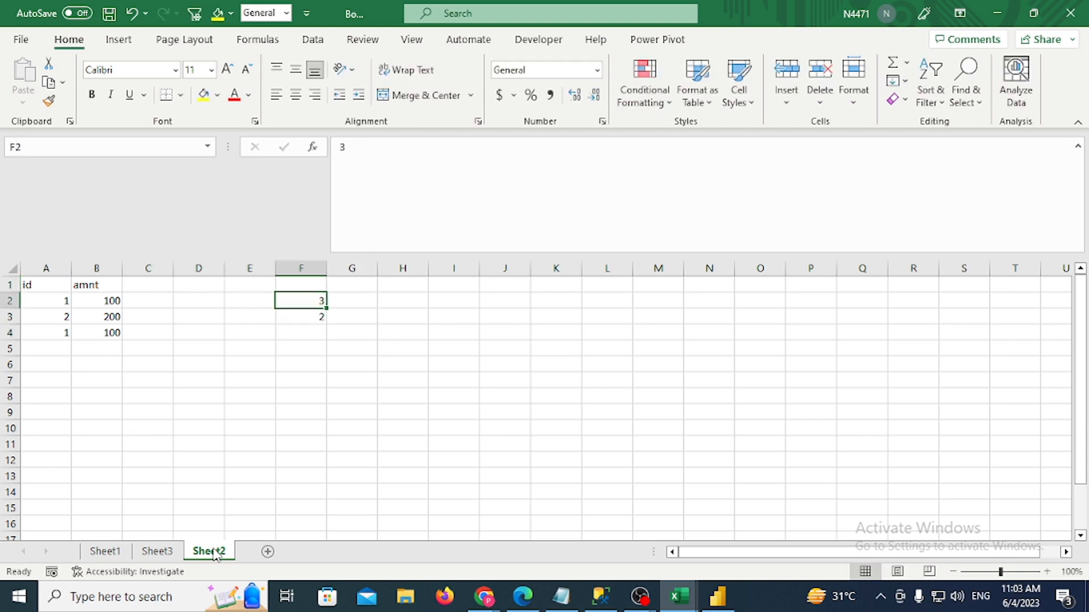
Clear the example numbers from F2:F3 and reselect the id header in A1
{"action": "key", "text": "shift+Down"}
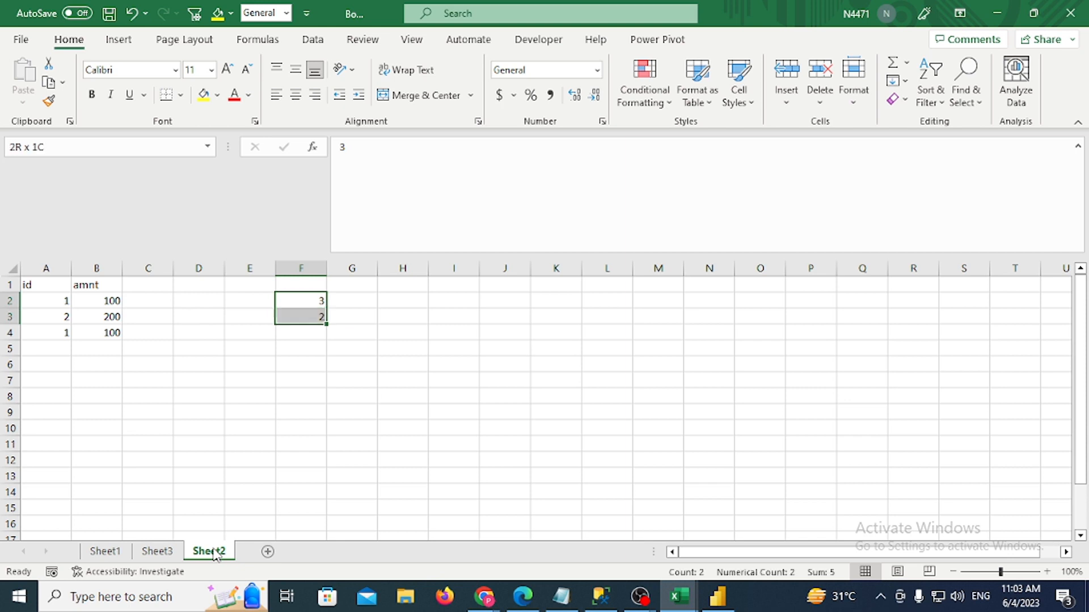
{"action": "key", "text": "Delete"}
{"action": "key", "text": "Left"}
{"action": "key", "text": "Left"}
{"action": "key", "text": "Left"}
{"action": "key", "text": "Left"}
{"action": "key", "text": "Left"}
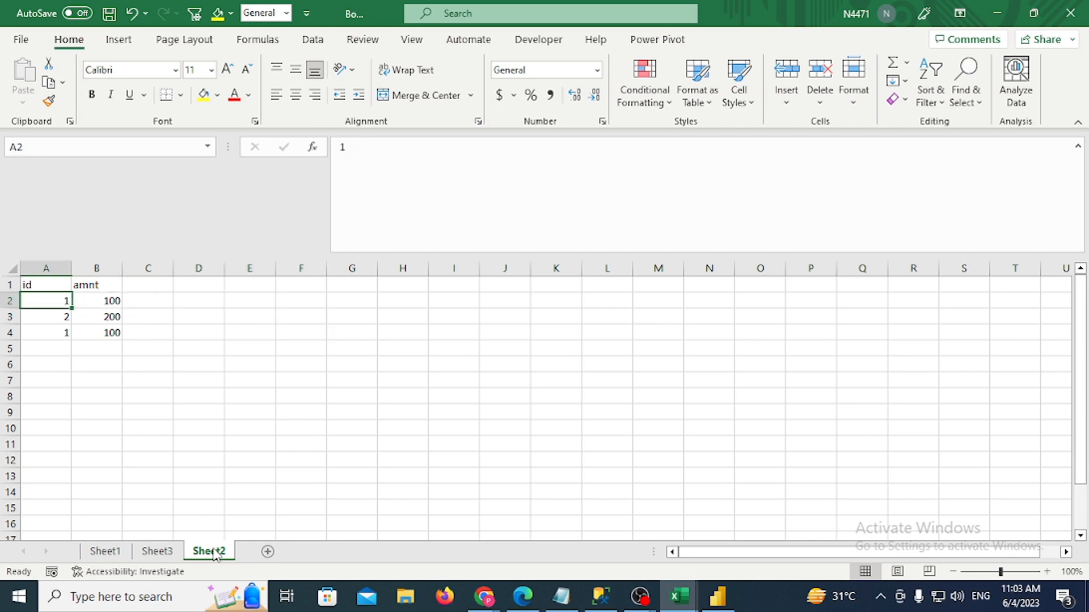
{"action": "key", "text": "Up"}
{"action": "key", "text": "Down"}
{"action": "key", "text": "Up"}
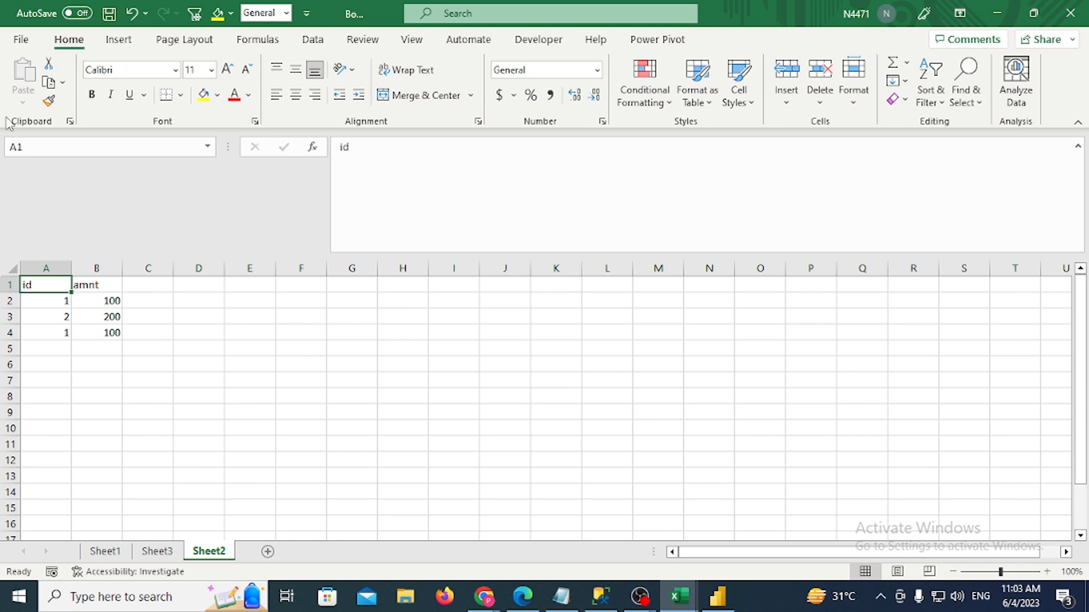
Insert another PivotTable from Sheet2's id and amnt table in a new worksheet
{"action": "left_click", "coordinate": [118, 39]}
{"action": "left_click", "coordinate": [17, 97]}
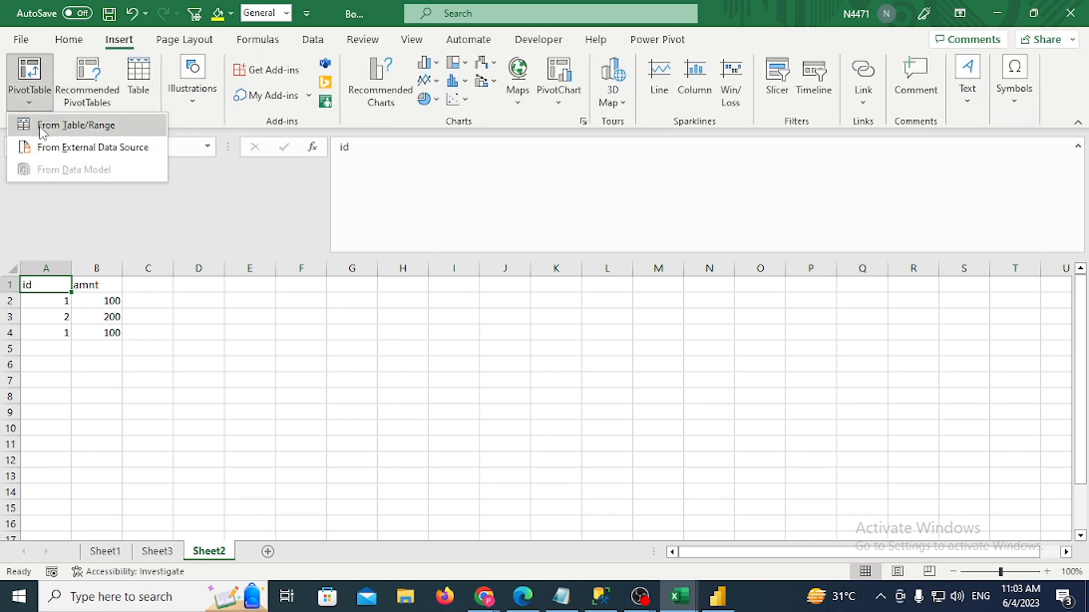
{"action": "left_click", "coordinate": [46, 124]}
{"action": "left_click", "coordinate": [683, 305]}
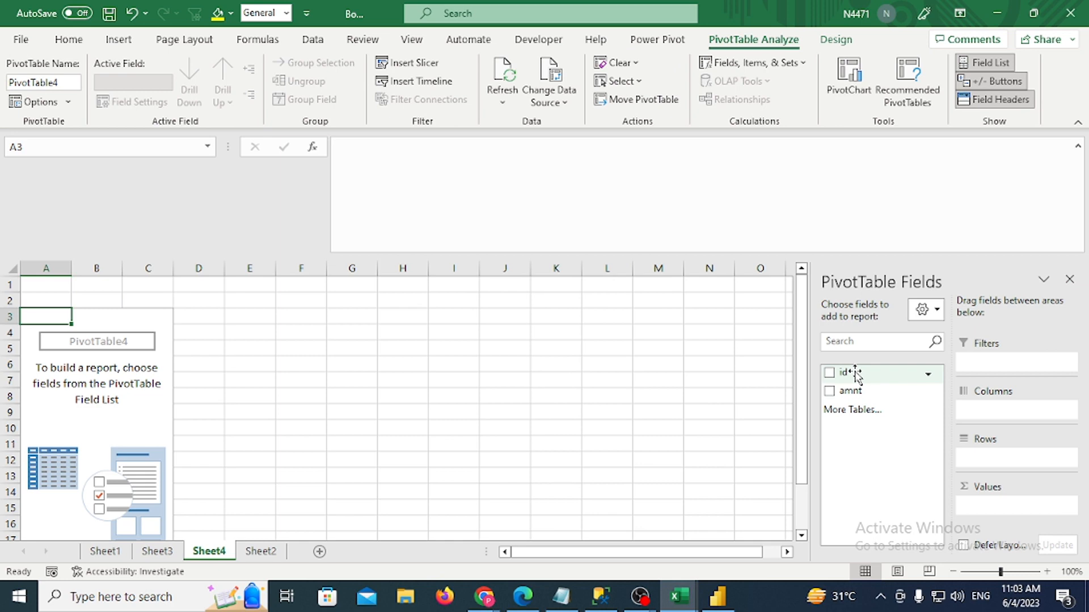
Add the id field to the PivotTable's values and summarize it by Count
{"action": "left_click_drag", "start_coordinate": [856, 375], "coordinate": [987, 511]}
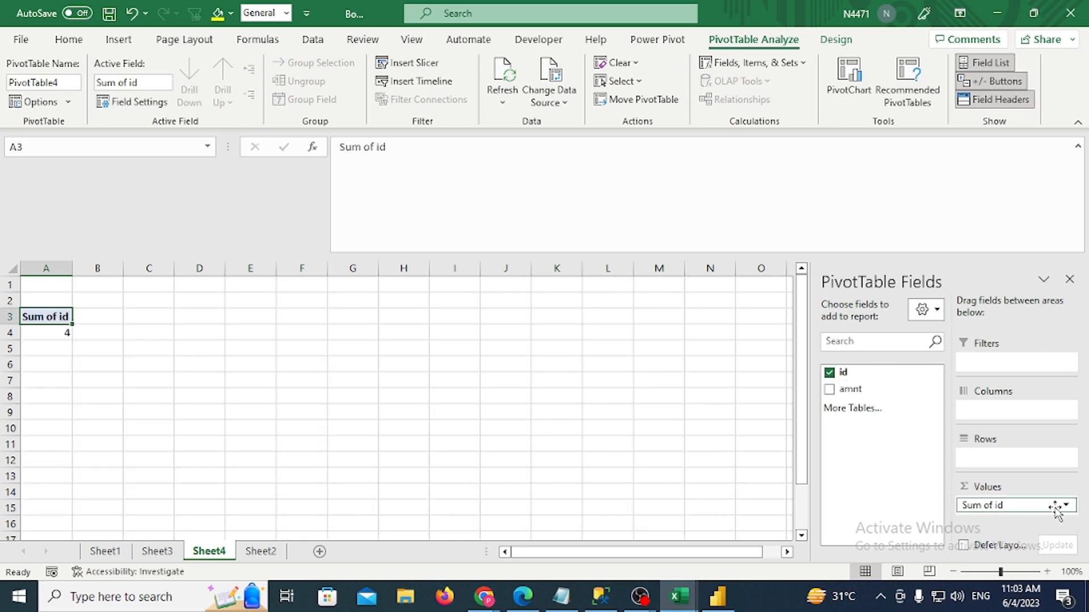
{"action": "left_click", "coordinate": [1060, 505]}
{"action": "left_click", "coordinate": [1012, 488]}
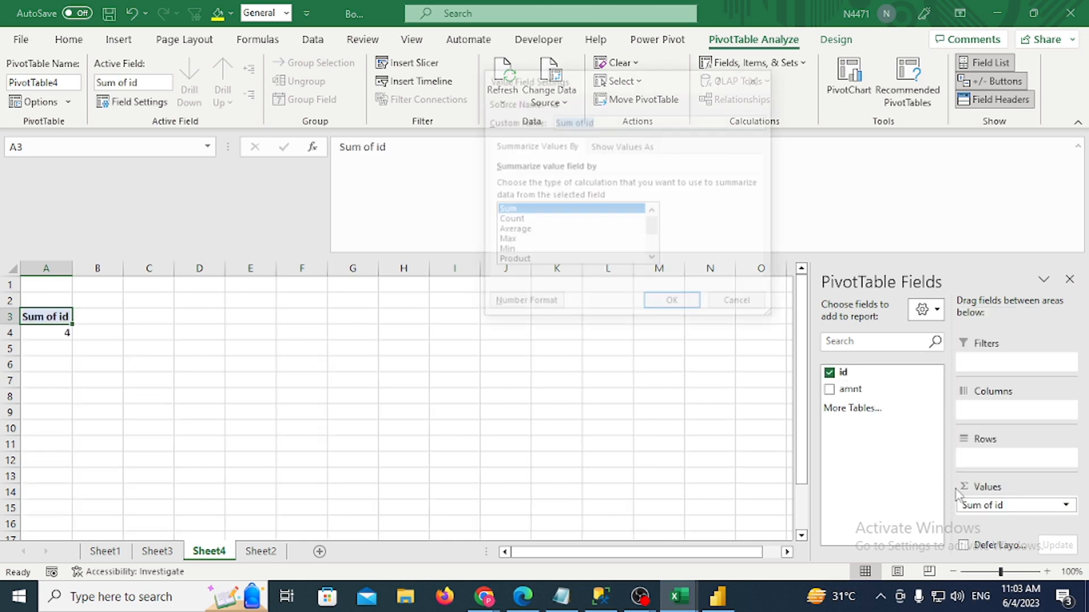
{"action": "left_click", "coordinate": [555, 220]}
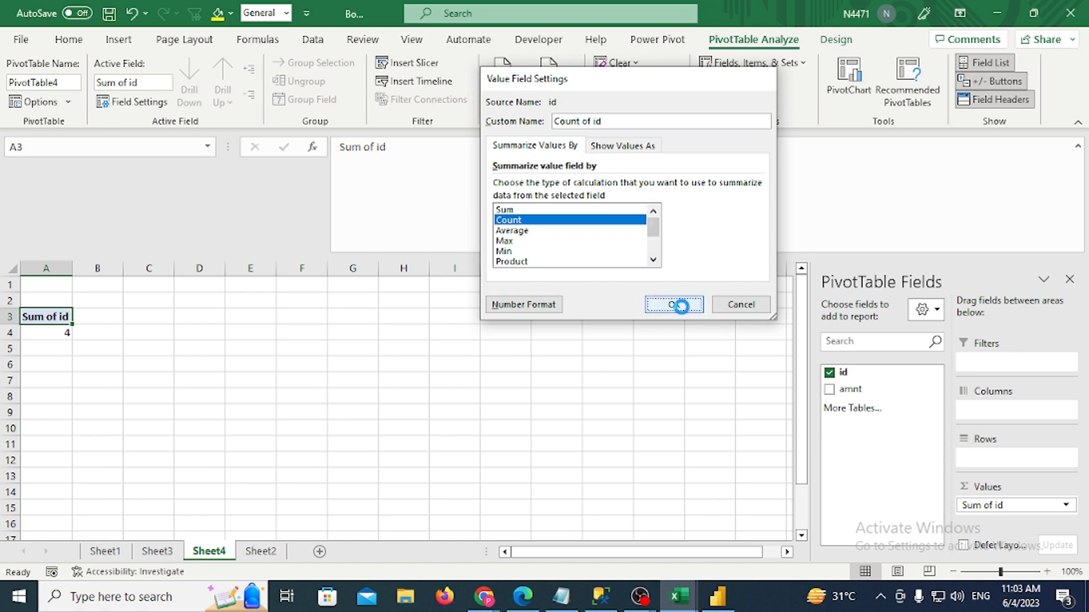
{"action": "left_click", "coordinate": [677, 304]}
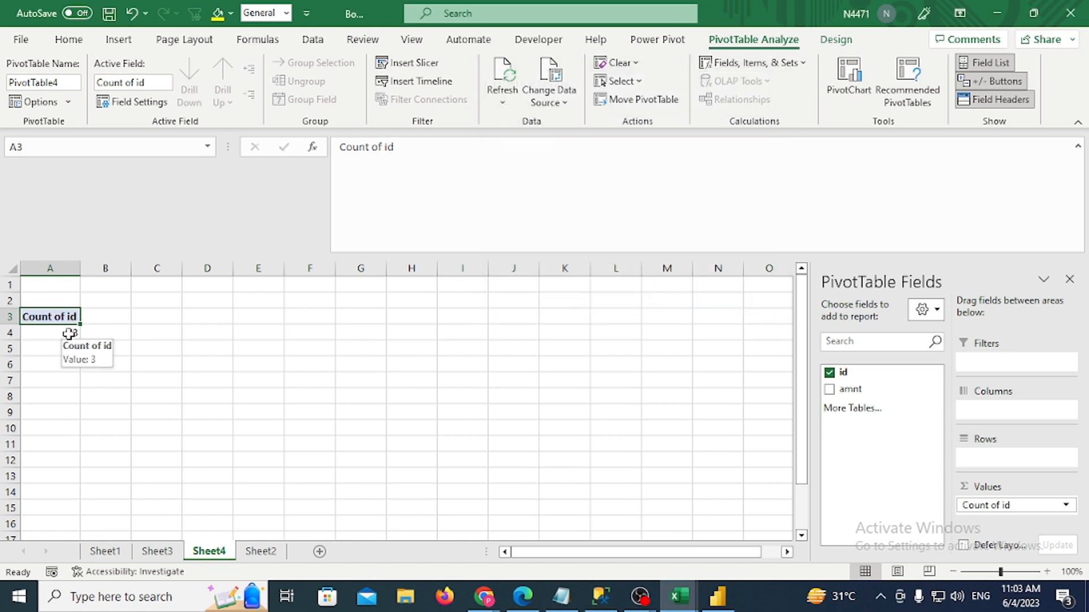
Insert a PivotTable from Sheet2's A1:B4 range in a new worksheet, with the data added to the Data Model
{"action": "left_click", "coordinate": [261, 551]}
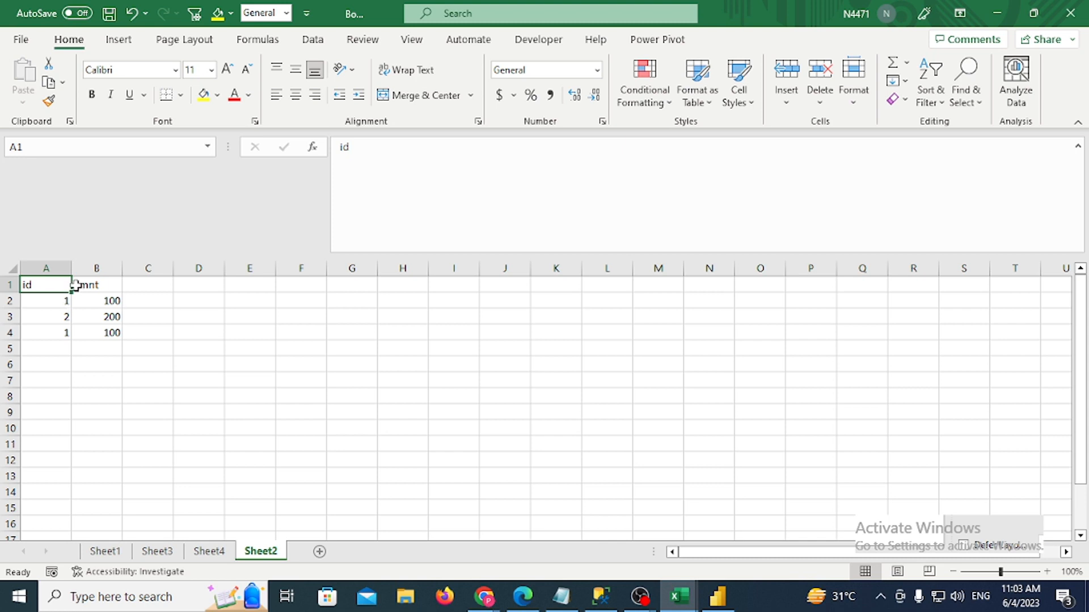
{"action": "left_click", "coordinate": [118, 39]}
{"action": "left_click", "coordinate": [40, 100]}
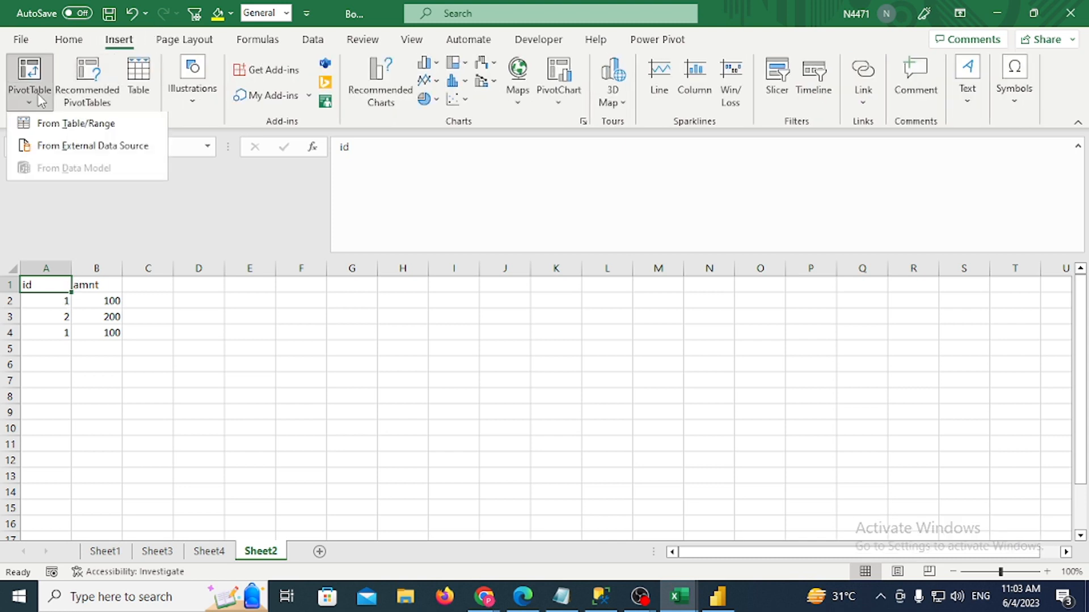
{"action": "left_click", "coordinate": [57, 126]}
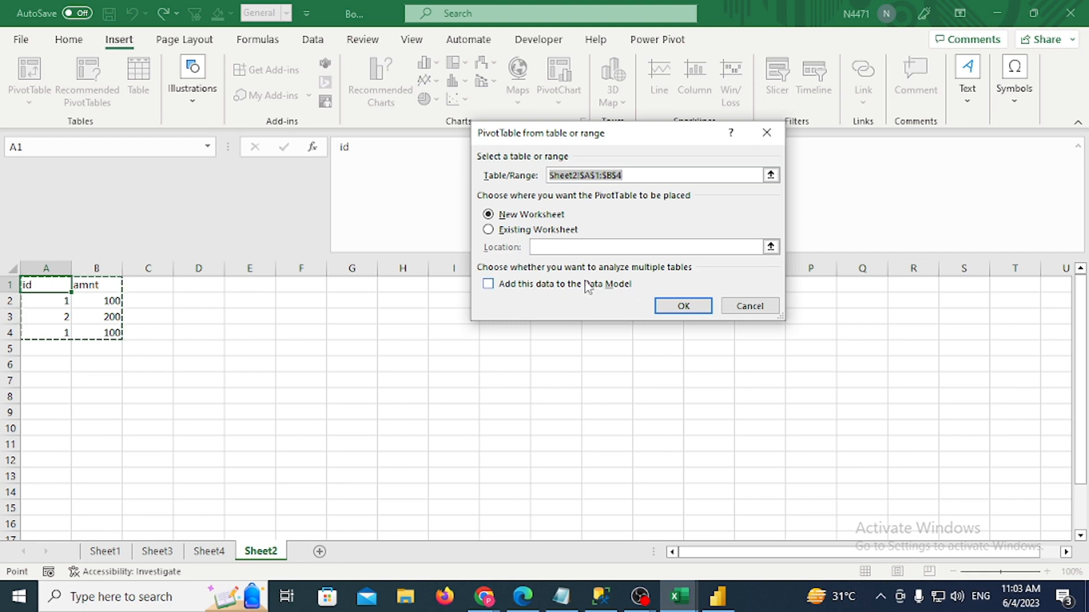
{"action": "left_click", "coordinate": [488, 285]}
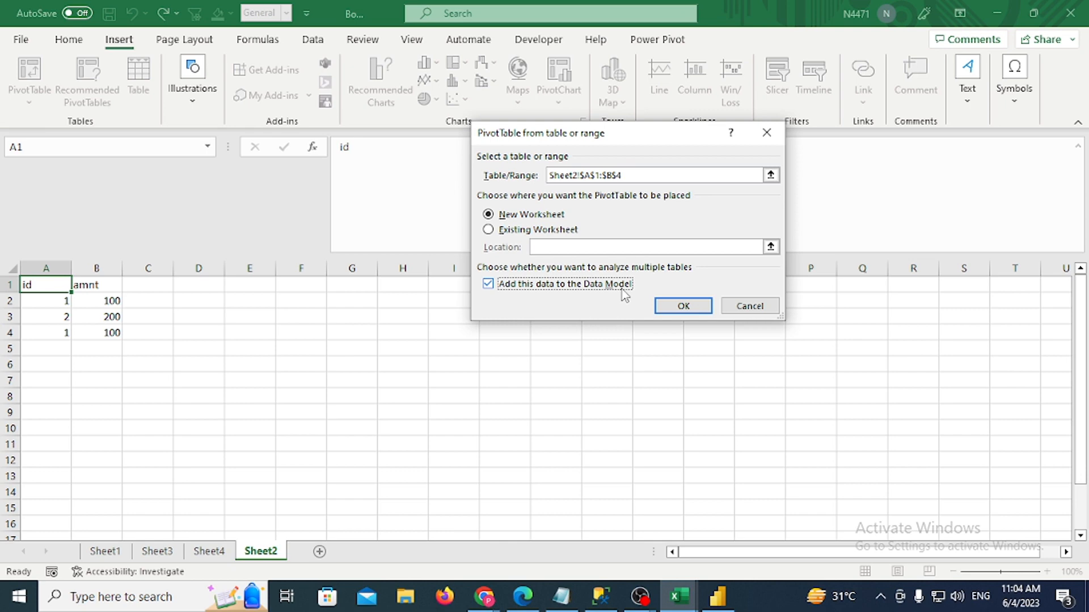
{"action": "left_click", "coordinate": [683, 307]}
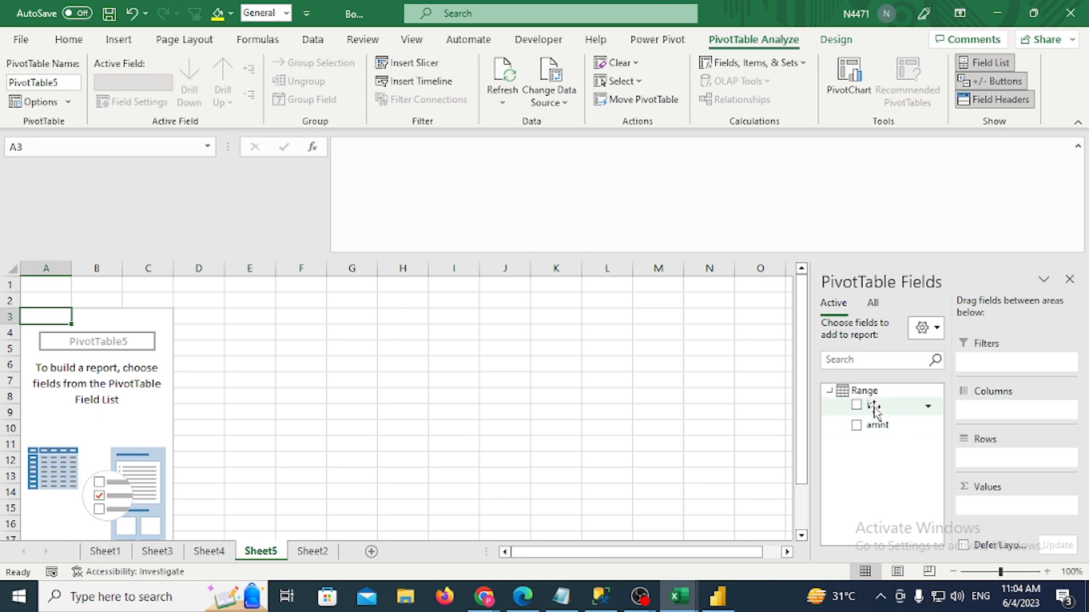
Add id to the values of the Data Model PivotTable, summarize it by Distinct Count, and select the result in A4
{"action": "left_click_drag", "start_coordinate": [873, 409], "coordinate": [981, 508]}
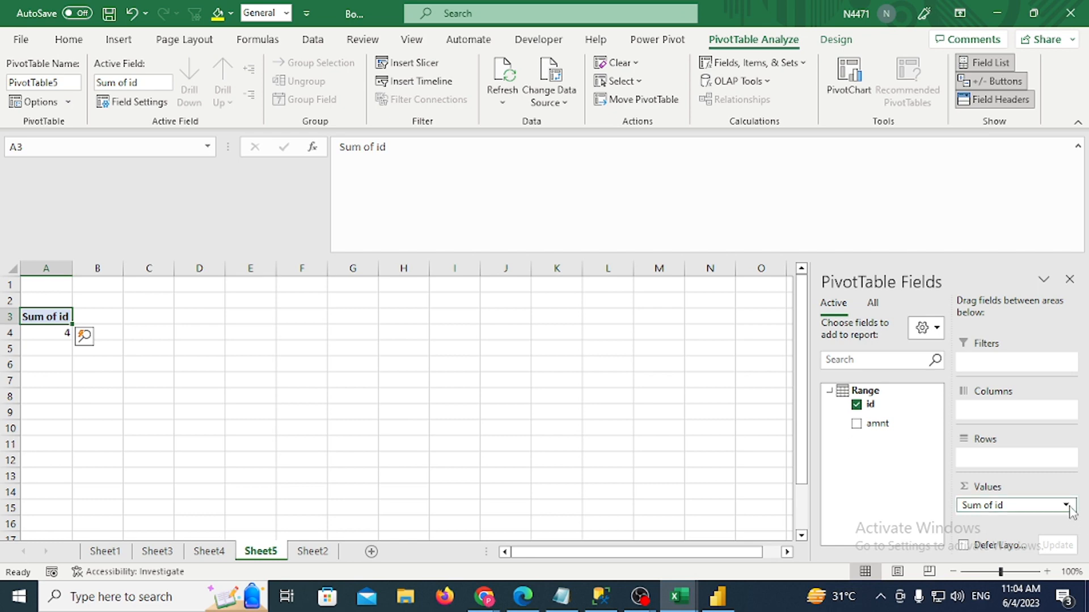
{"action": "left_click", "coordinate": [1066, 506]}
{"action": "left_click", "coordinate": [1066, 506]}
{"action": "left_click", "coordinate": [1029, 488]}
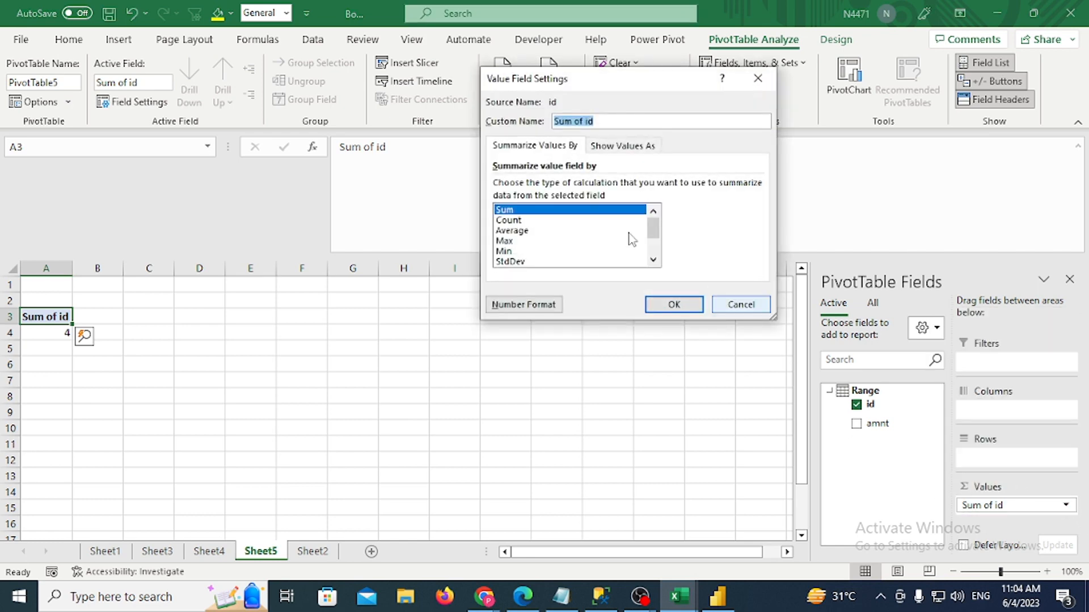
{"action": "left_click", "coordinate": [519, 222]}
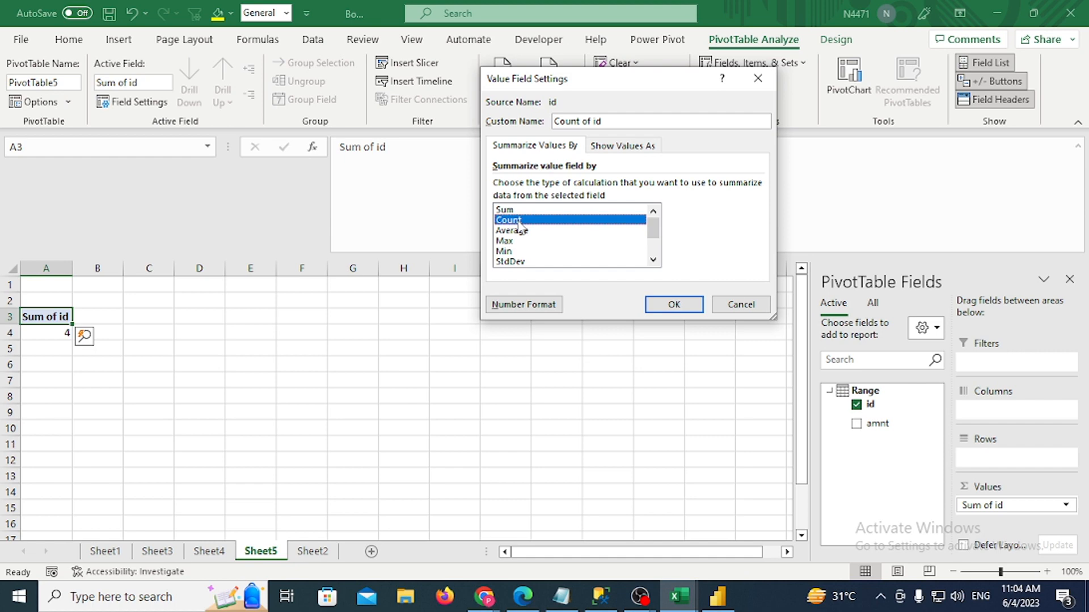
{"action": "left_click", "coordinate": [653, 259]}
{"action": "left_click", "coordinate": [653, 259]}
{"action": "left_click", "coordinate": [654, 260]}
{"action": "left_click", "coordinate": [653, 259]}
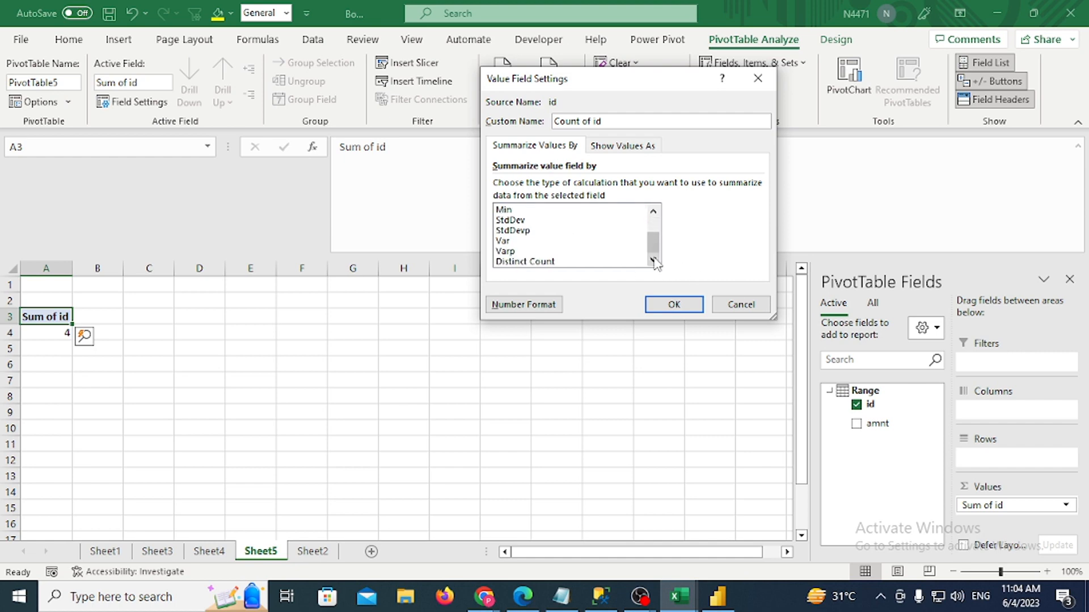
{"action": "left_click", "coordinate": [572, 262]}
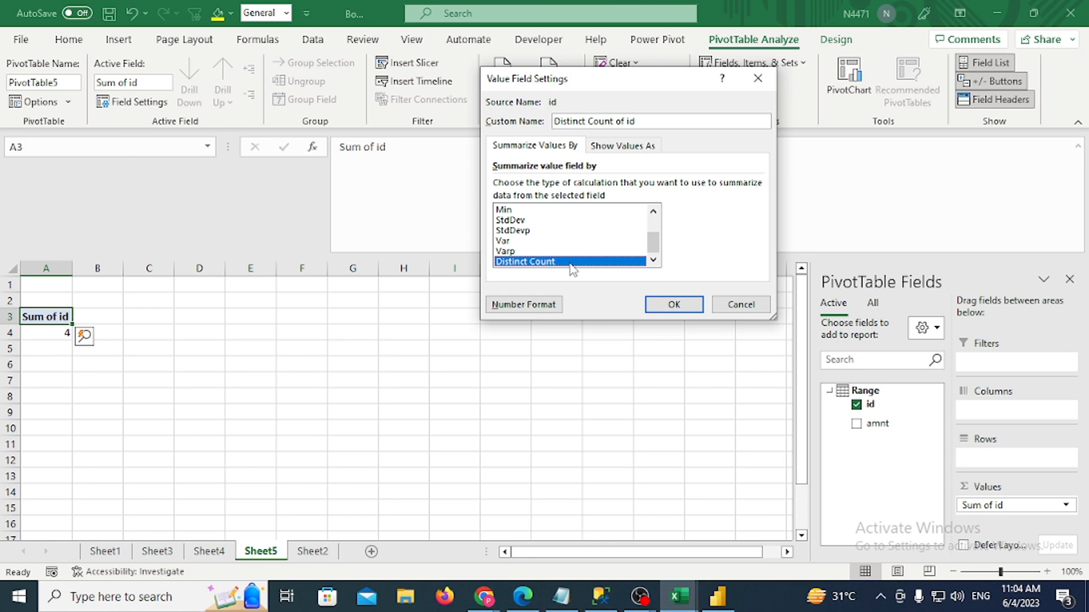
{"action": "left_click", "coordinate": [661, 304]}
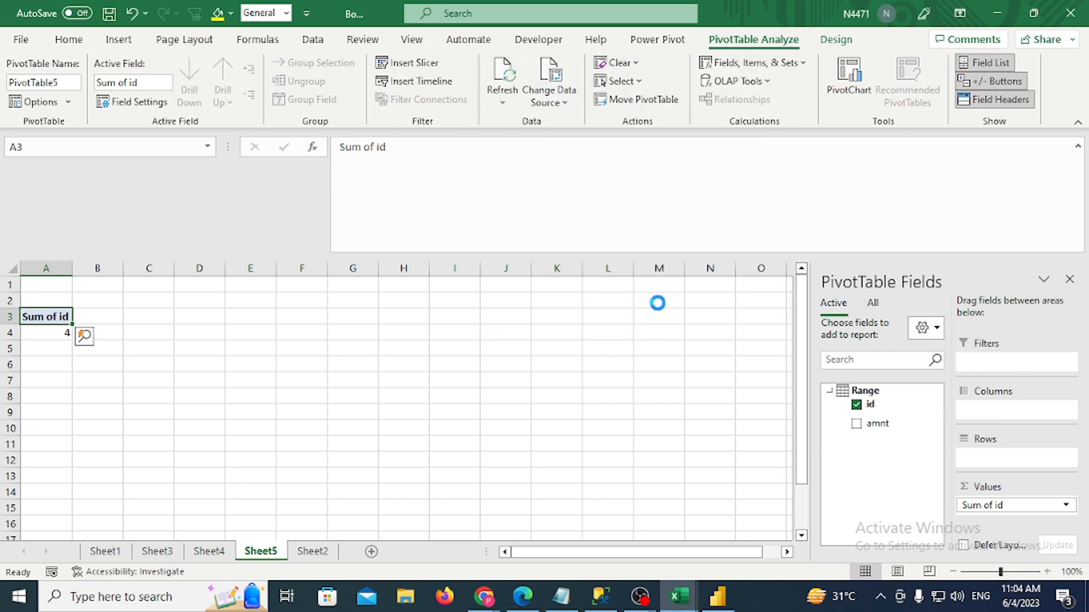
{"action": "left_click", "coordinate": [71, 332]}
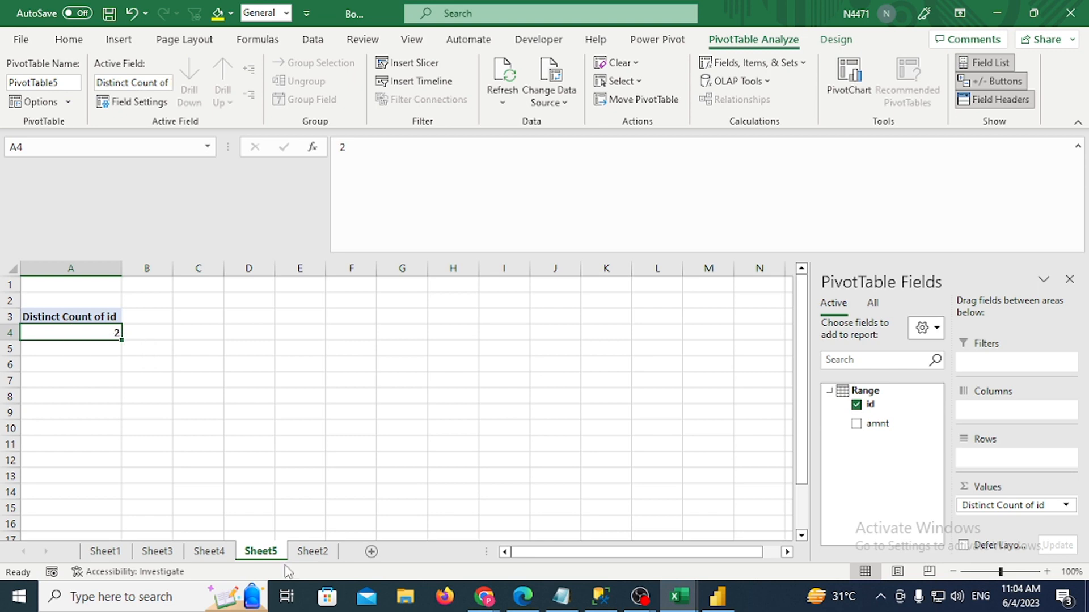
Review Sheet2's source table and check the summary functions offered for Count of id in Sheet4's PivotTable, without changing the setting
{"action": "left_click", "coordinate": [313, 551]}
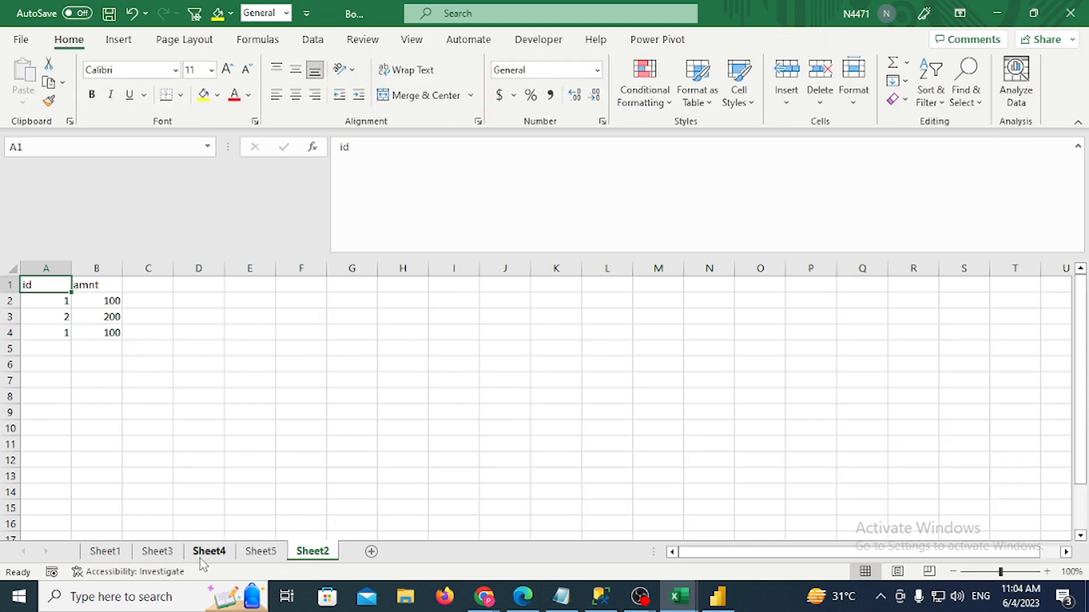
{"action": "left_click", "coordinate": [208, 551]}
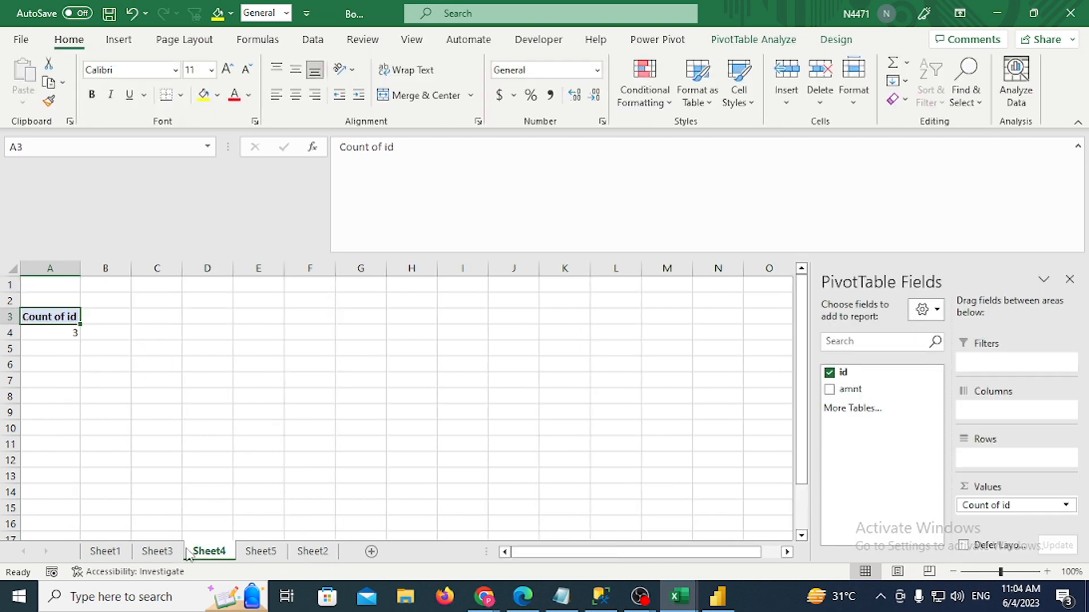
{"action": "left_click", "coordinate": [1066, 505]}
{"action": "left_click", "coordinate": [1037, 485]}
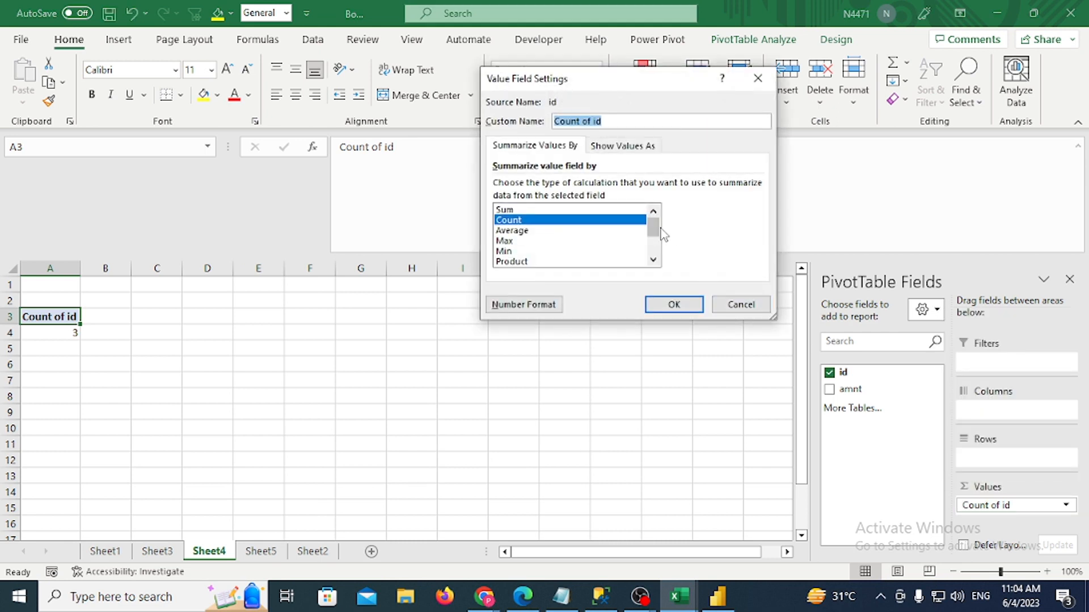
{"action": "left_click_drag", "start_coordinate": [656, 228], "coordinate": [657, 260]}
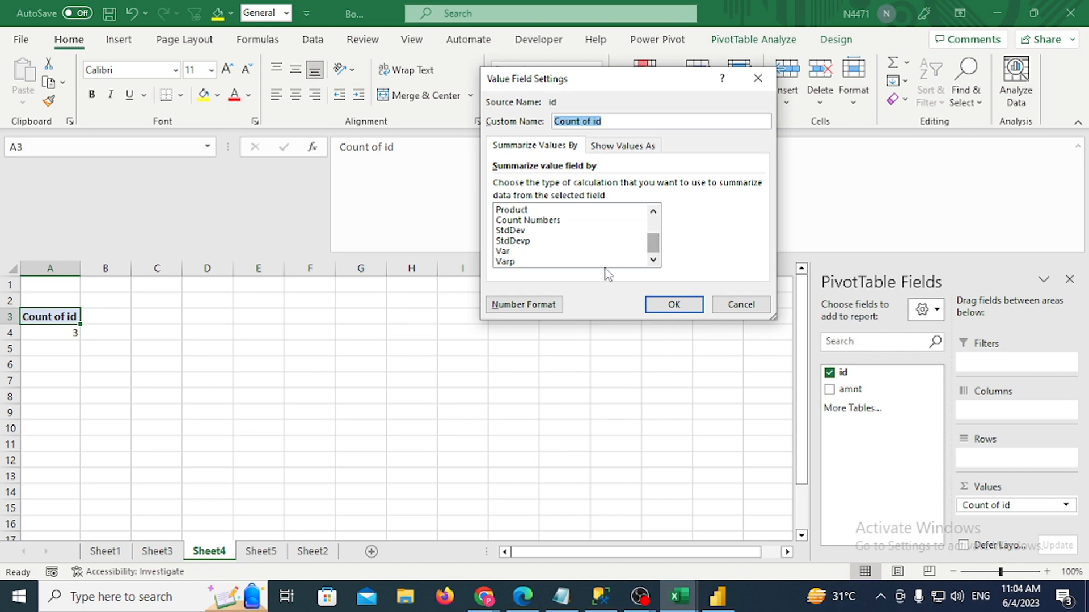
{"action": "left_click", "coordinate": [725, 304]}
Check the value field settings of Distinct Count of id in Sheet5's PivotTable, keeping Distinct Count
{"action": "left_click", "coordinate": [262, 552]}
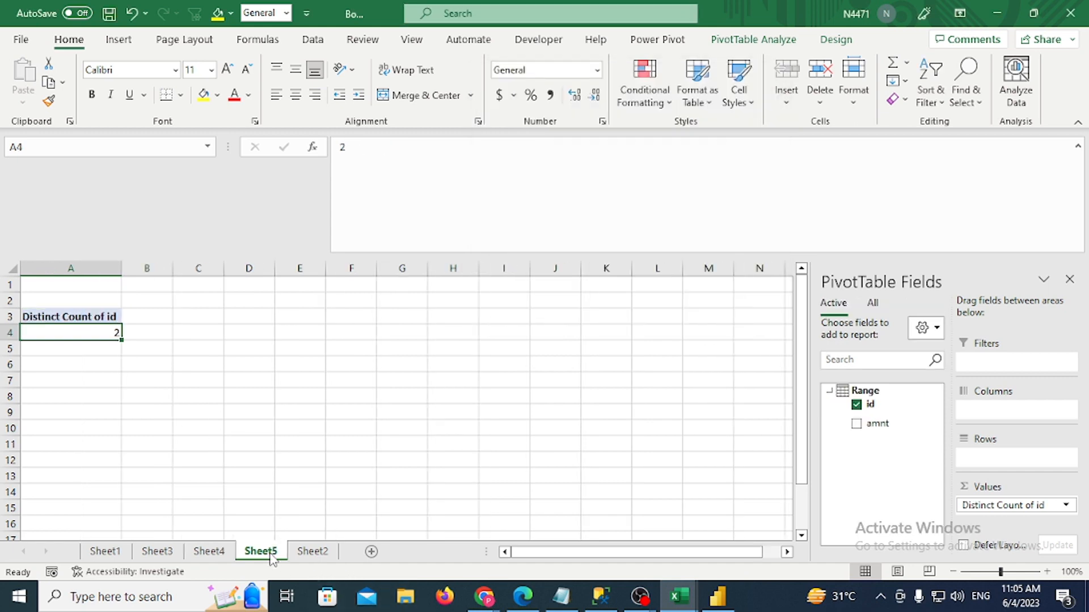
{"action": "left_click", "coordinate": [1065, 505]}
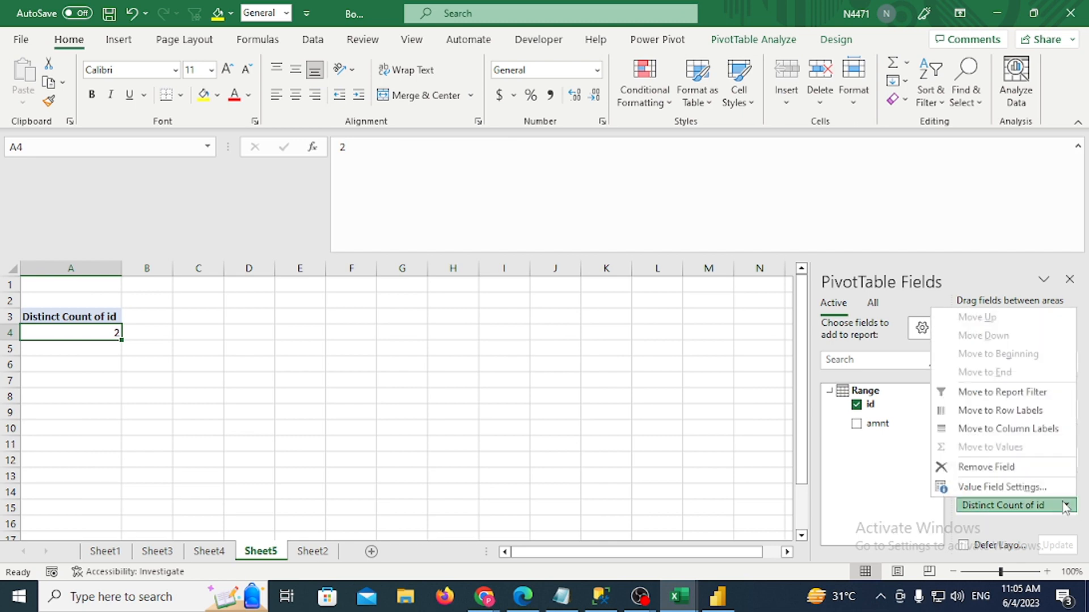
{"action": "left_click", "coordinate": [998, 486]}
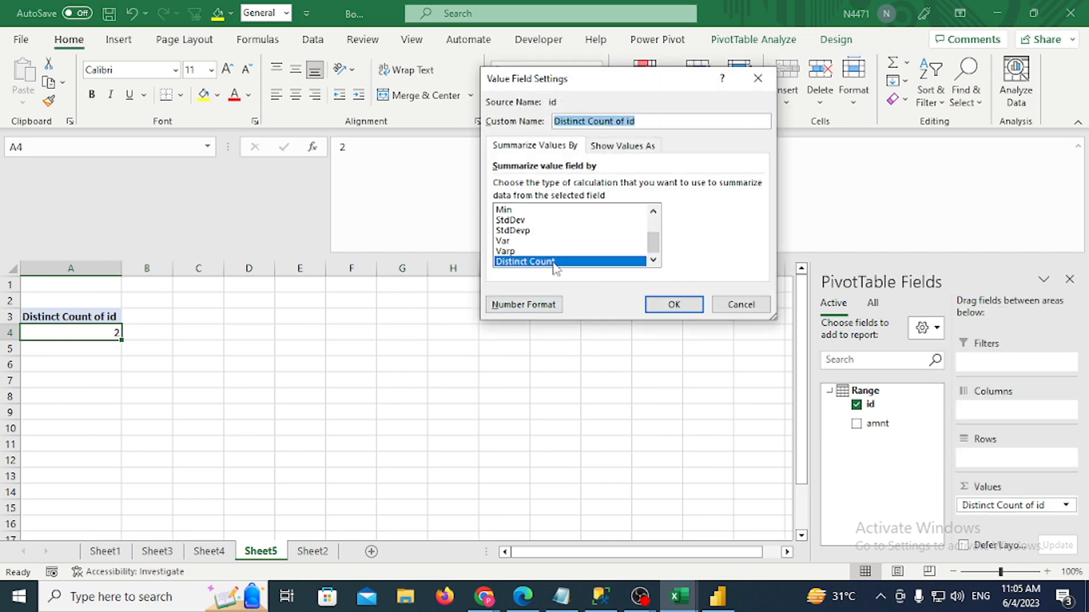
{"action": "left_click", "coordinate": [672, 304]}
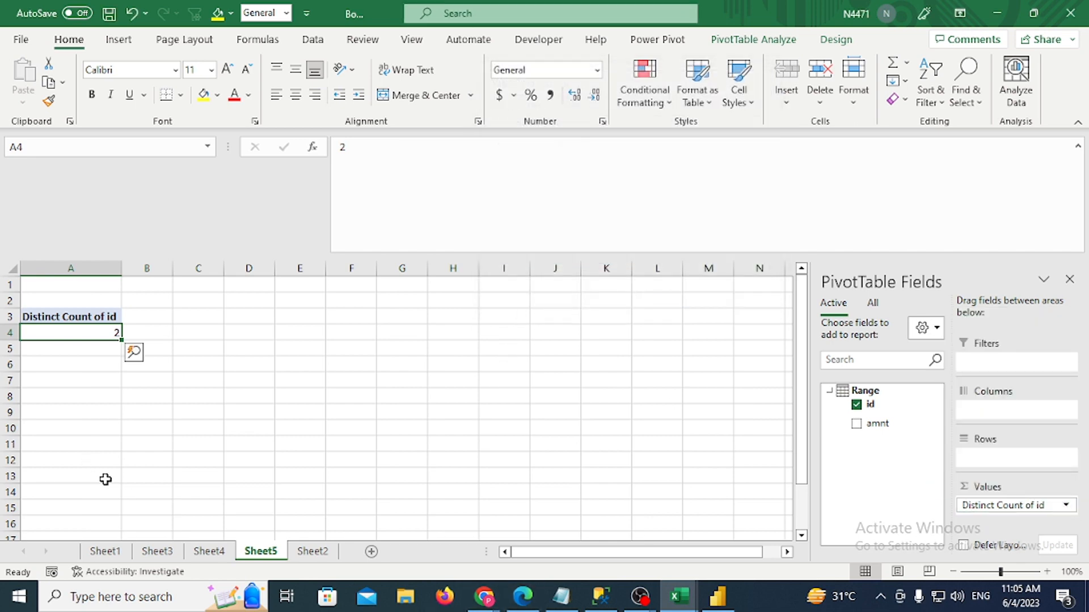
Return to Sheet2's source table and review the placement options for a PivotTable from the Data Model, without inserting one
{"action": "left_click", "coordinate": [156, 551]}
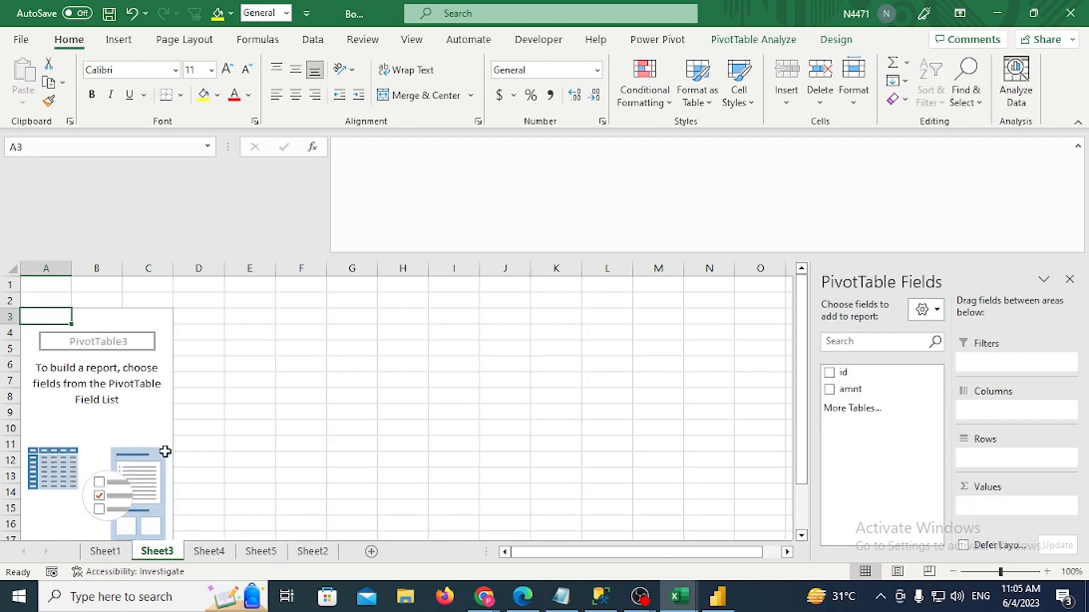
{"action": "left_click", "coordinate": [313, 553]}
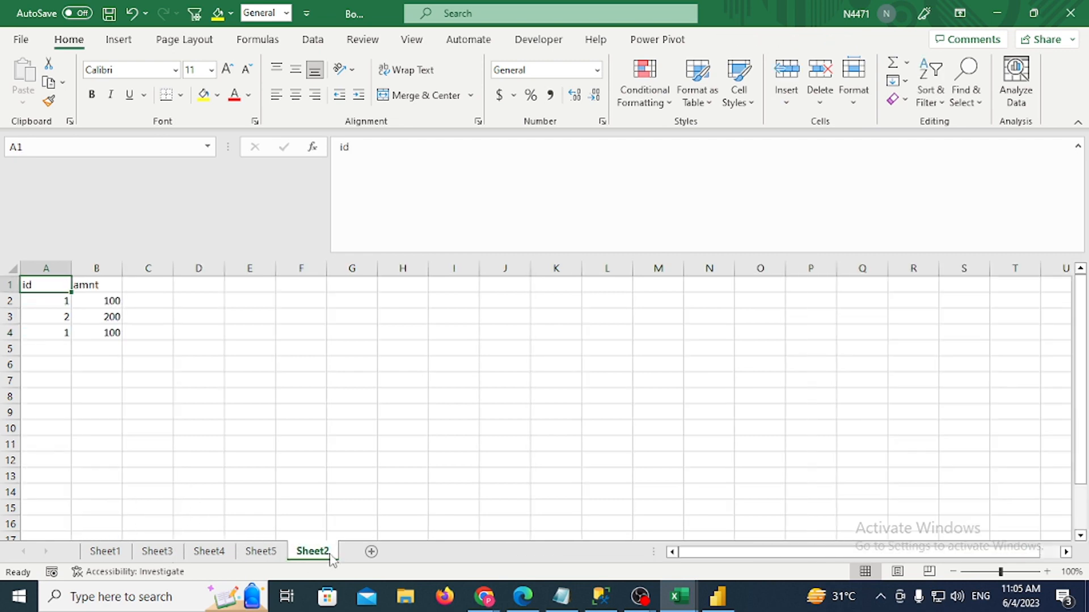
{"action": "left_click", "coordinate": [118, 39]}
{"action": "left_click", "coordinate": [33, 96]}
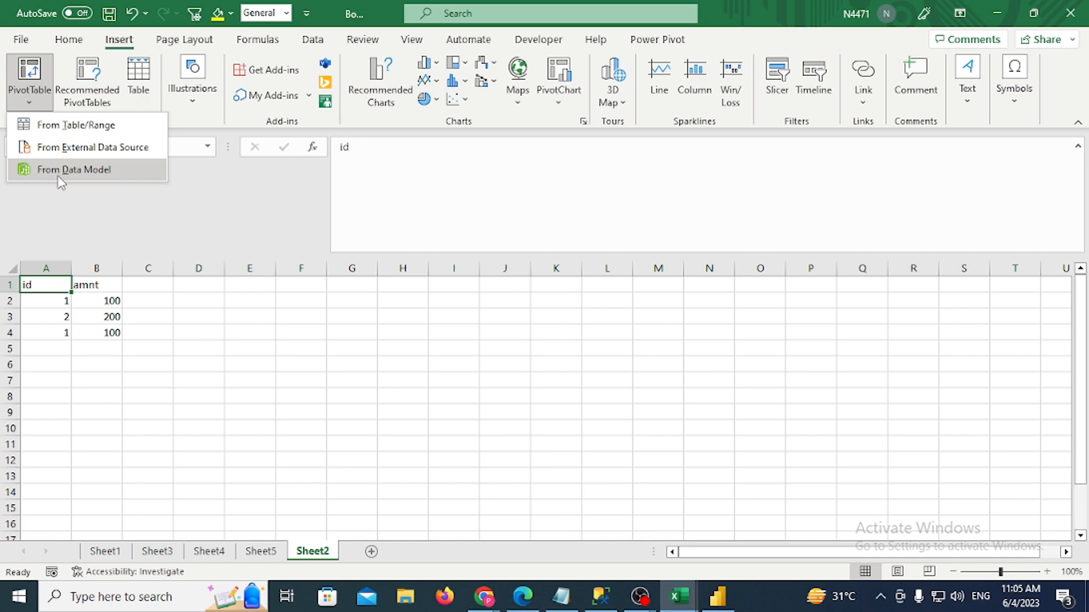
{"action": "left_click", "coordinate": [59, 176]}
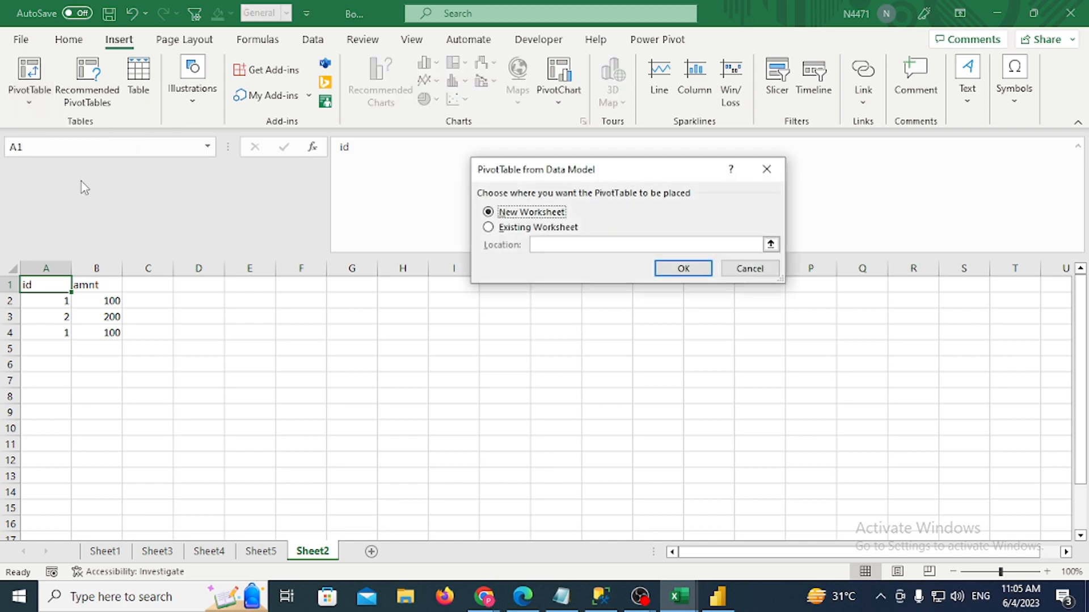
{"action": "left_click", "coordinate": [749, 268]}
Review the options for a PivotTable from Sheet2's A1:B4 range, including adding the data to the Data Model, without inserting it
{"action": "left_click", "coordinate": [25, 93]}
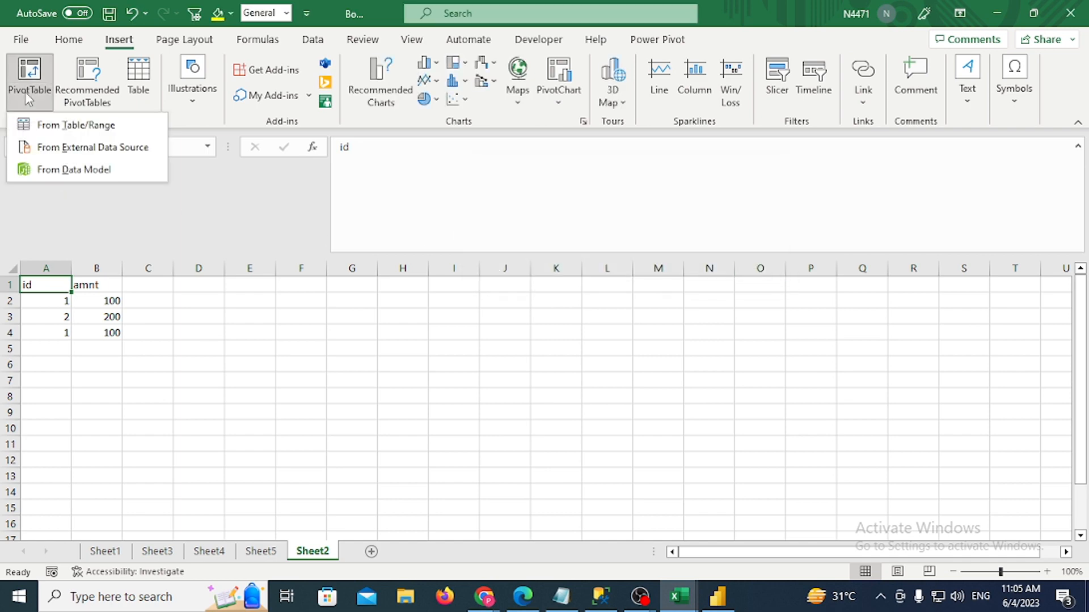
{"action": "left_click", "coordinate": [77, 126]}
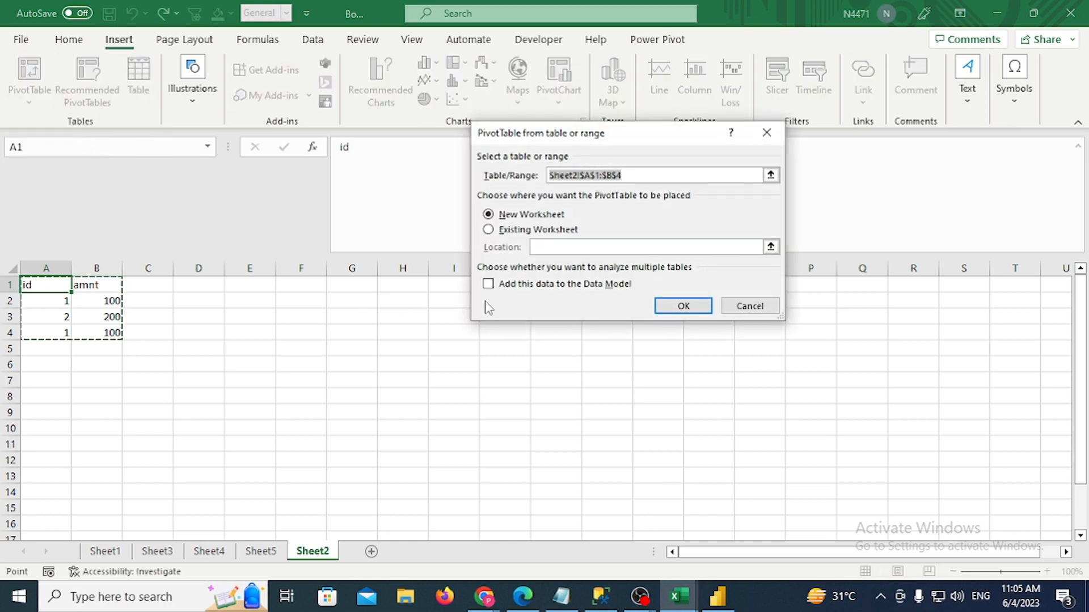
{"action": "left_click", "coordinate": [488, 284]}
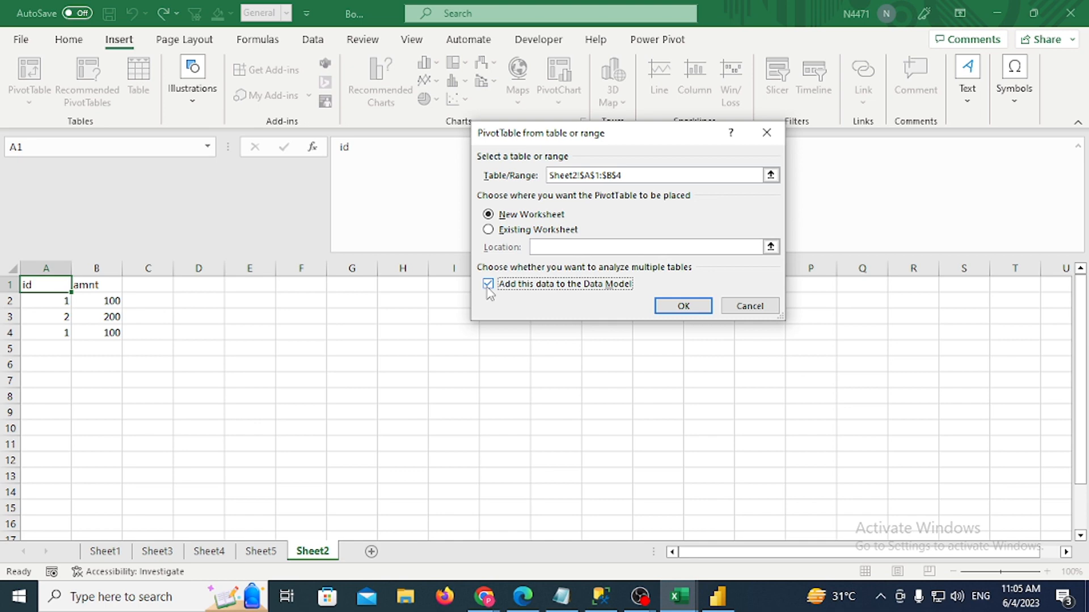
{"action": "left_click", "coordinate": [750, 306]}
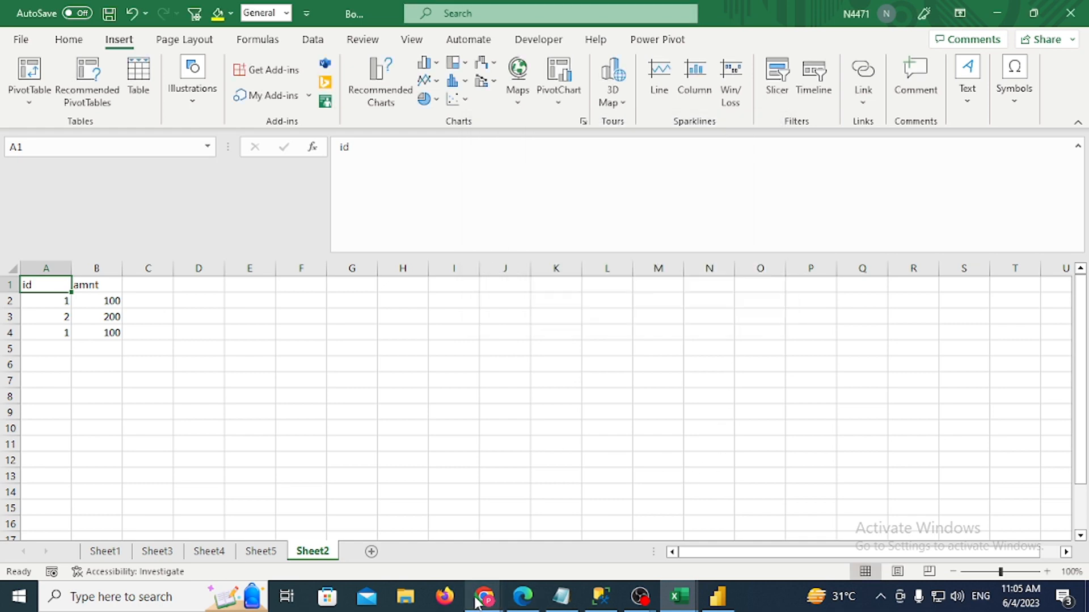
Switch to File Explorer, browse to the Power Query folder in C:\KP, and select the esat_spss_q3 workbook
{"action": "left_click", "coordinate": [405, 596]}
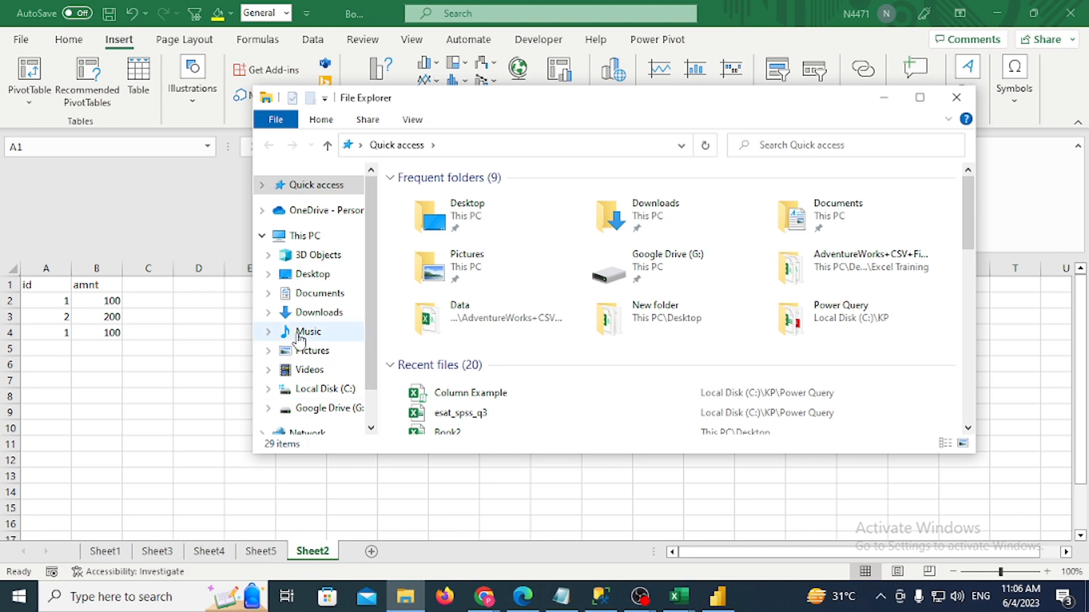
{"action": "left_click", "coordinate": [329, 389]}
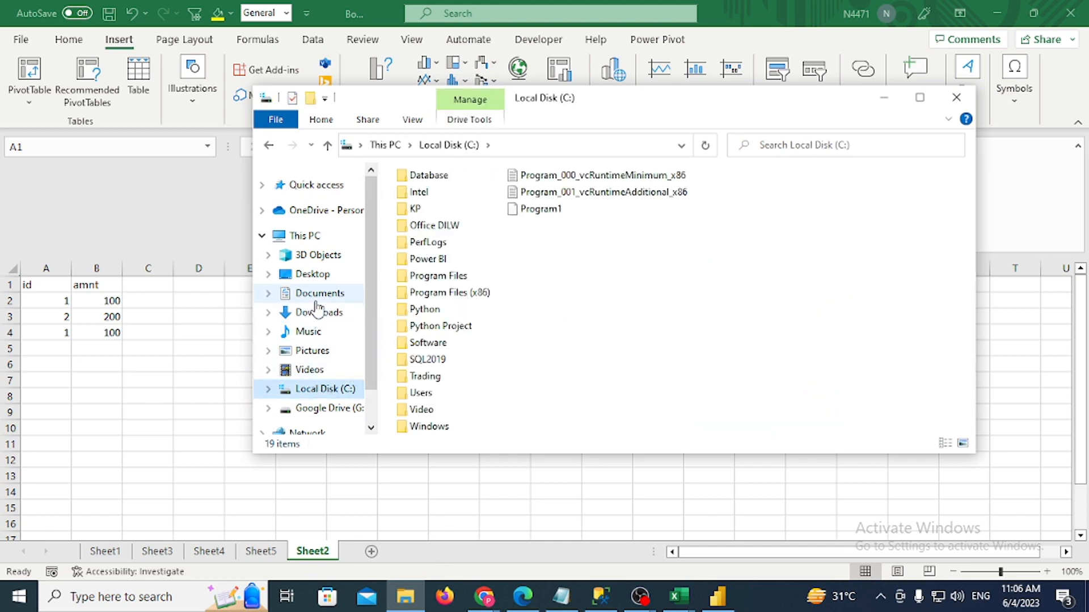
{"action": "left_click", "coordinate": [445, 262]}
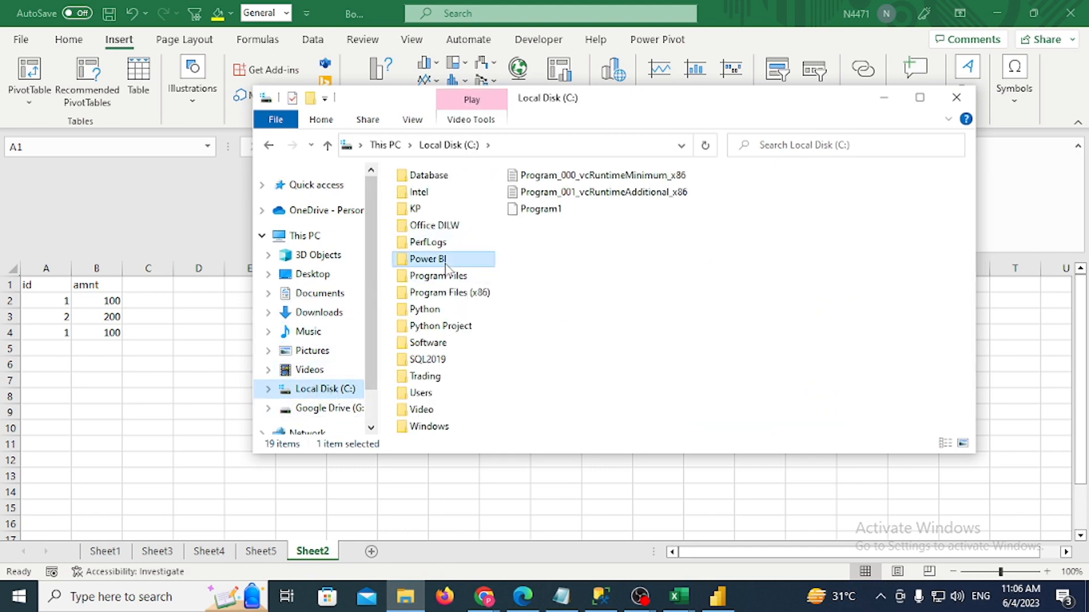
{"action": "double_click", "coordinate": [445, 262]}
{"action": "left_click", "coordinate": [450, 145]}
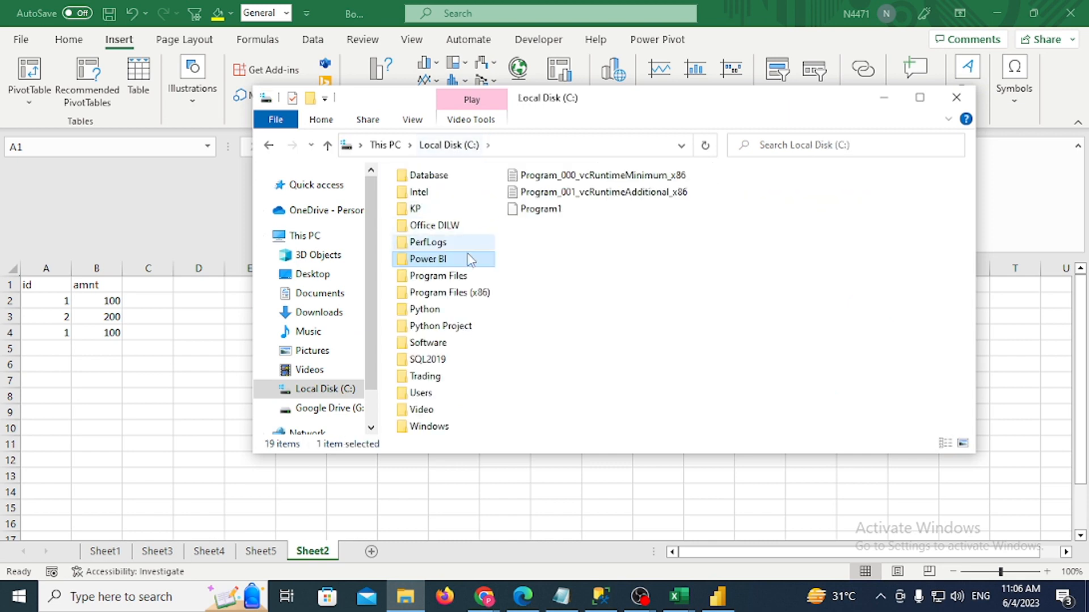
{"action": "double_click", "coordinate": [431, 208]}
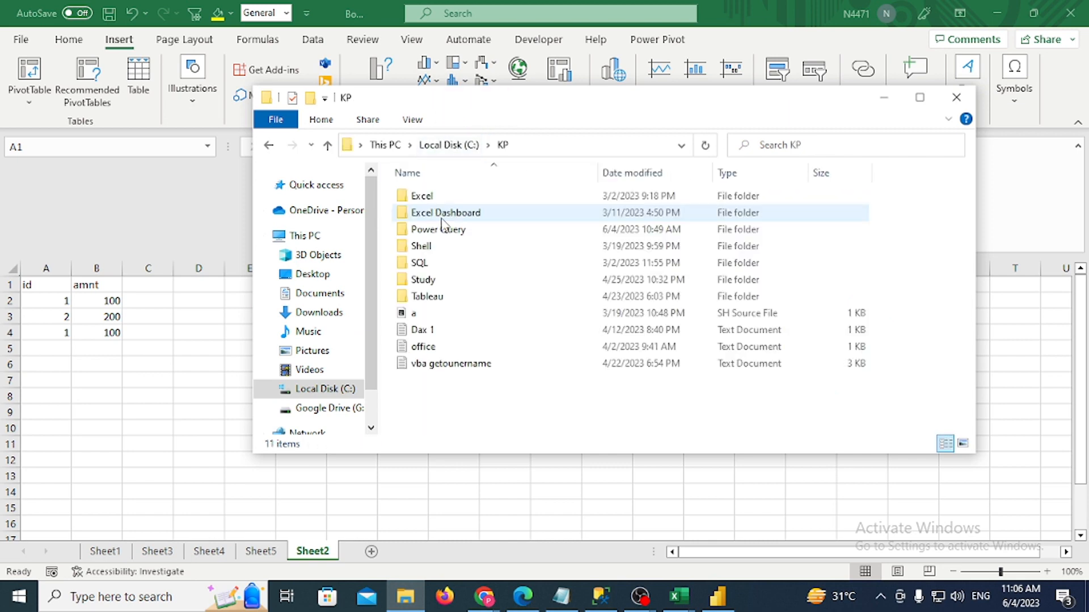
{"action": "double_click", "coordinate": [458, 234]}
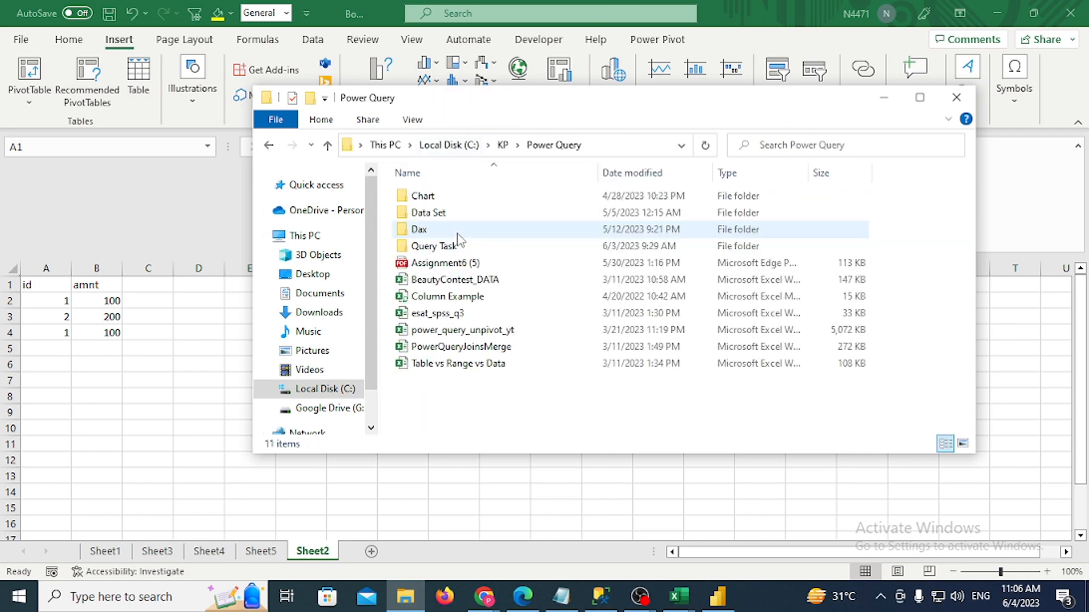
{"action": "left_click", "coordinate": [457, 322]}
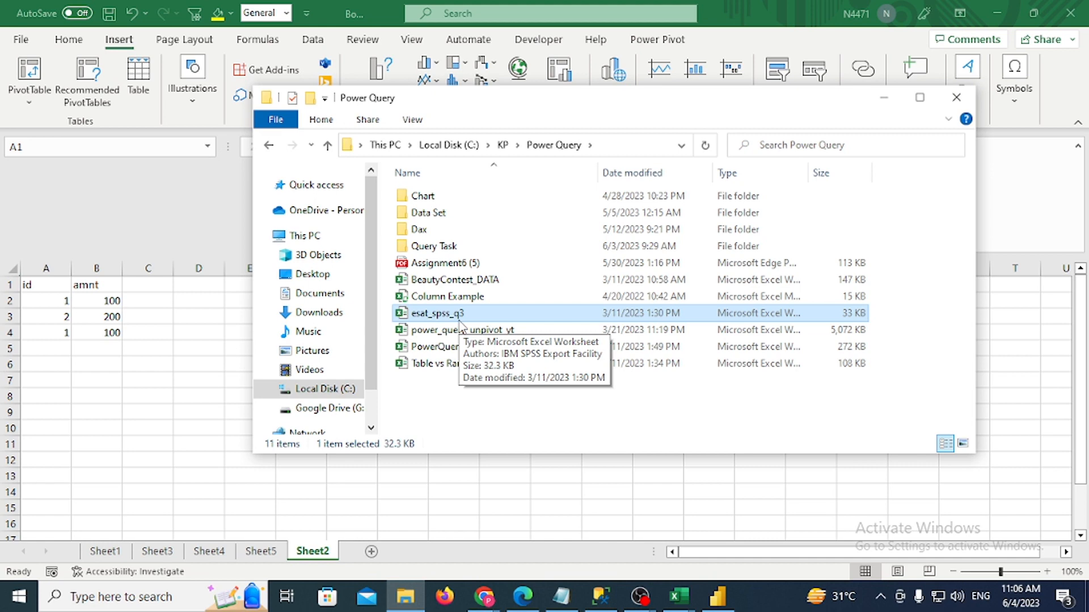
Switch to the second OBS 29.0.2 window, which is not recording, and close it
{"action": "left_click", "coordinate": [641, 595]}
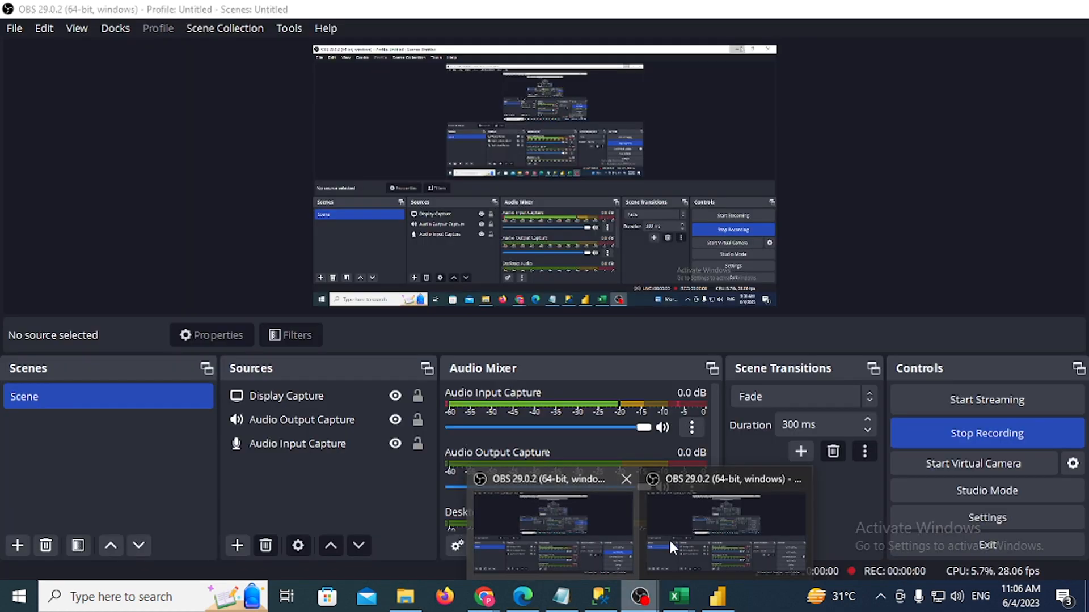
{"action": "left_click", "coordinate": [688, 533]}
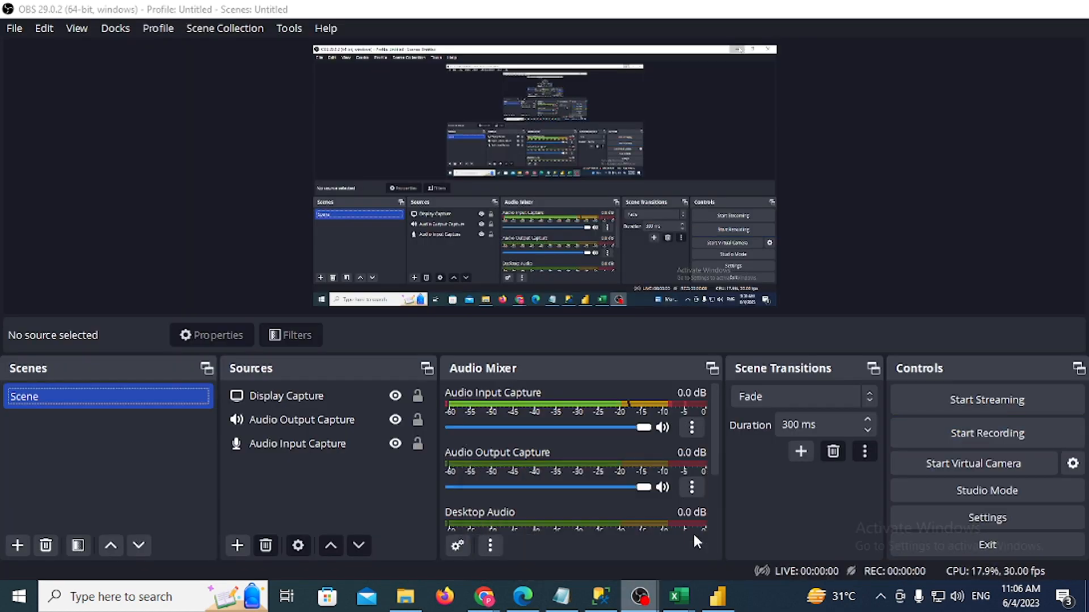
{"action": "left_click", "coordinate": [1066, 11]}
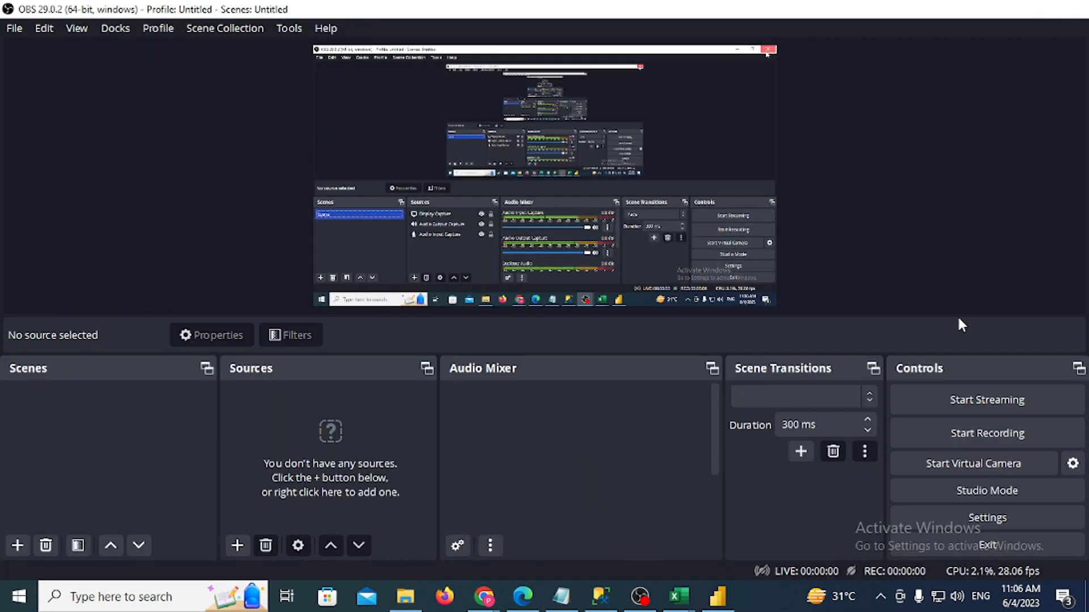